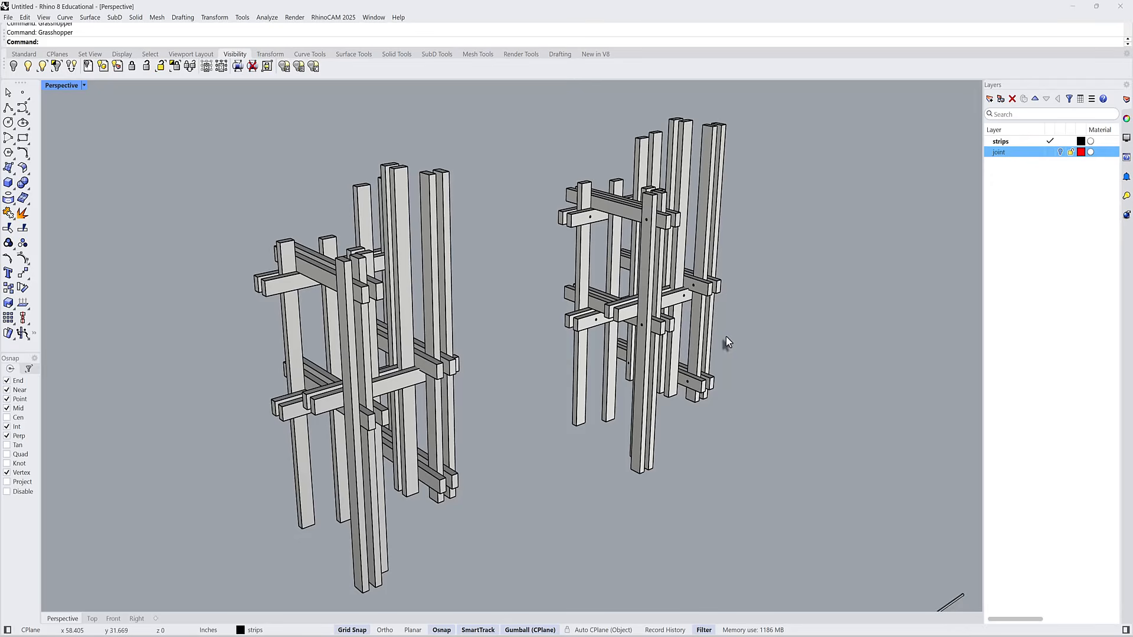
- Examine the two wooden strip structures from several angles, ending at the upper corner joint of the structure without holes
{"action": "scroll", "coordinate": [229, 323], "scroll_direction": "down", "scroll_amount": 2}
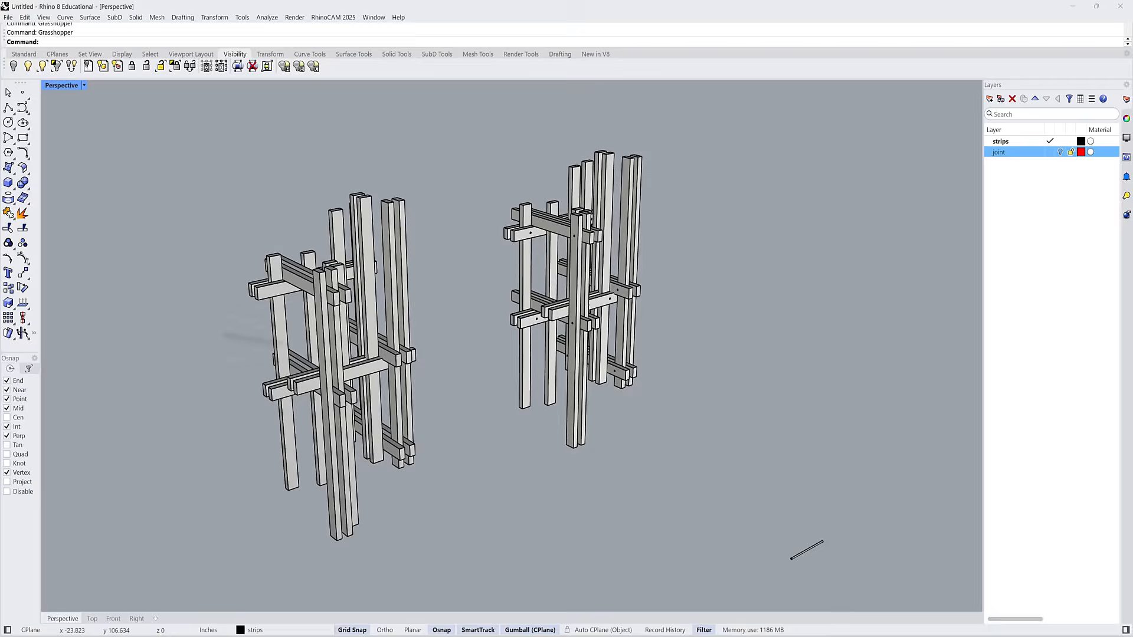
{"action": "scroll", "coordinate": [449, 342], "scroll_direction": "up", "scroll_amount": 2}
{"action": "right_click_drag", "start_coordinate": [488, 231], "coordinate": [454, 283]}
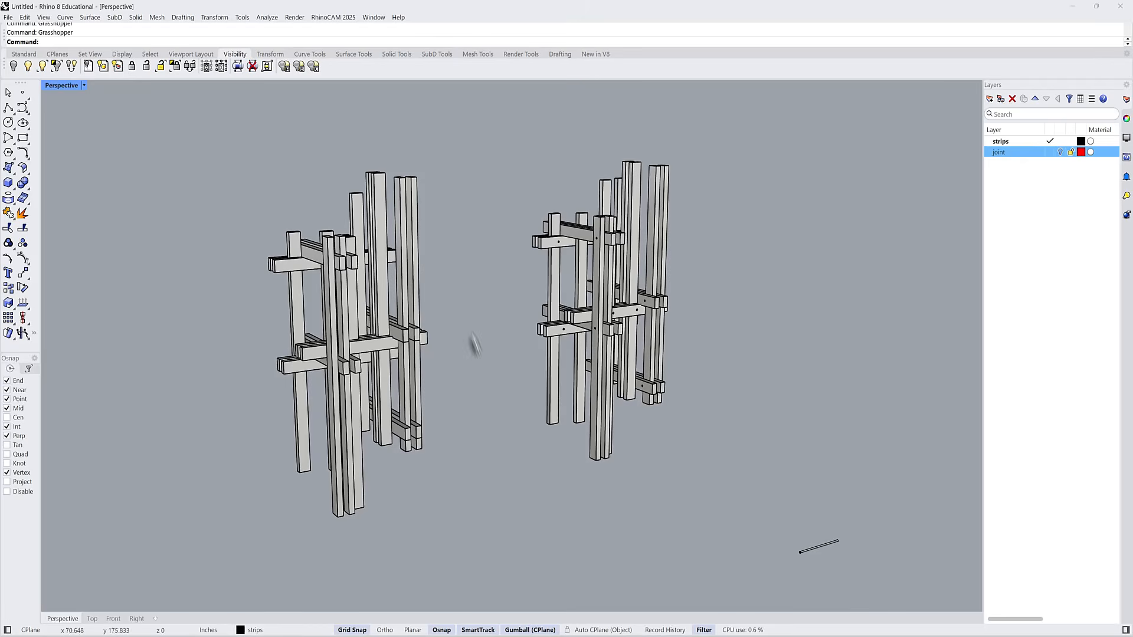
{"action": "right_click_drag", "start_coordinate": [473, 332], "coordinate": [448, 321]}
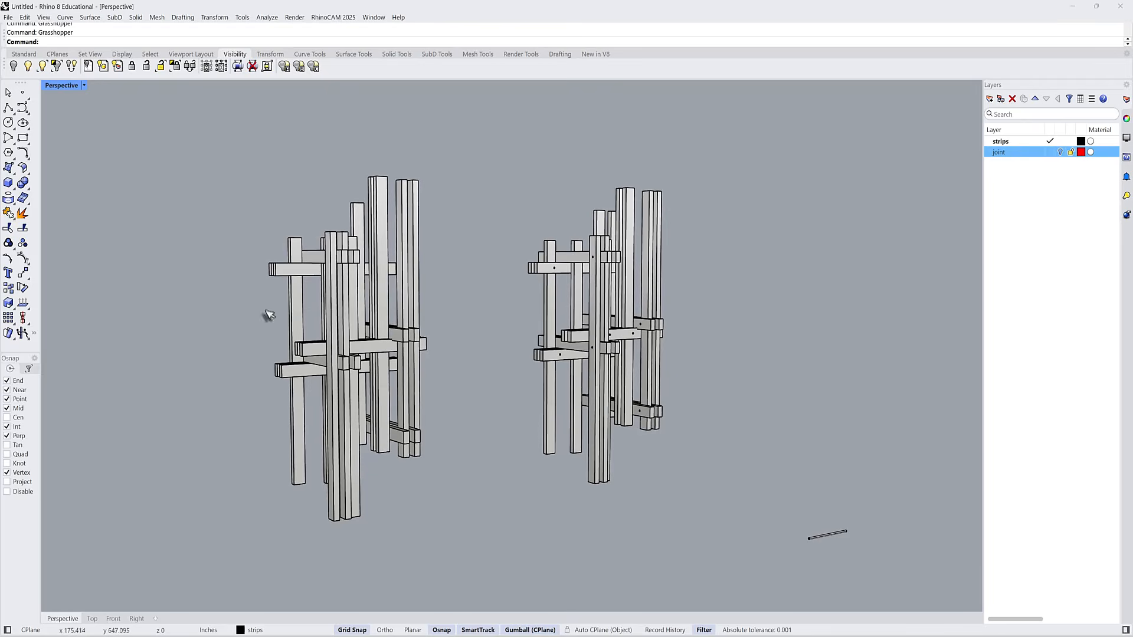
{"action": "right_click_drag", "start_coordinate": [305, 282], "coordinate": [413, 286]}
{"action": "scroll", "coordinate": [435, 249], "scroll_direction": "down", "scroll_amount": 3}
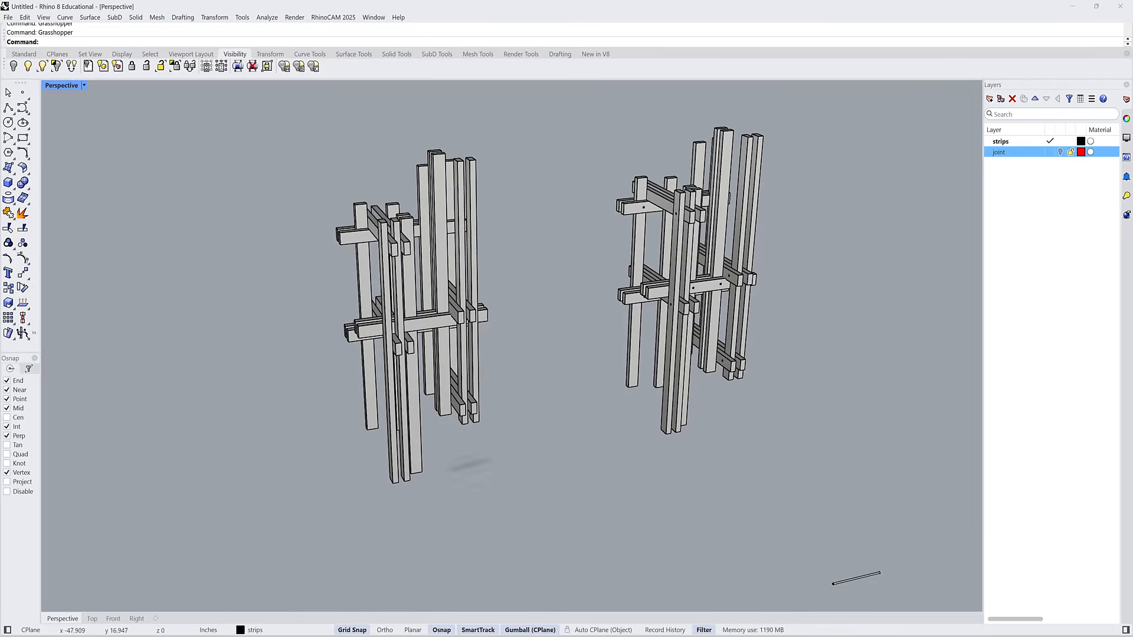
{"action": "scroll", "coordinate": [422, 217], "scroll_direction": "up", "scroll_amount": 5}
{"action": "right_click_drag", "start_coordinate": [422, 217], "coordinate": [413, 283]}
{"action": "scroll", "coordinate": [378, 289], "scroll_direction": "up", "scroll_amount": 3}
{"action": "right_click_drag", "start_coordinate": [342, 313], "coordinate": [384, 255]}
{"action": "scroll", "coordinate": [401, 332], "scroll_direction": "down", "scroll_amount": 3}
{"action": "scroll", "coordinate": [384, 256], "scroll_direction": "up", "scroll_amount": 4}
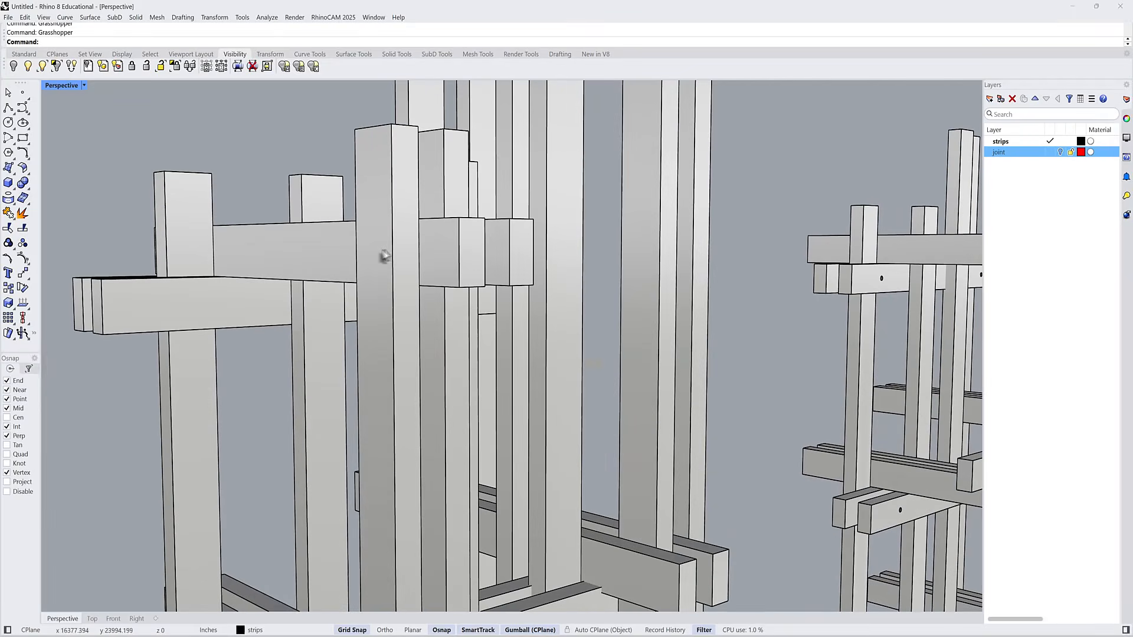
- Inspect the two horizontal and two vertical strips that cross at the undrilled structure's upper corner joint, leaving nothing selected
{"action": "left_click", "coordinate": [449, 253]}
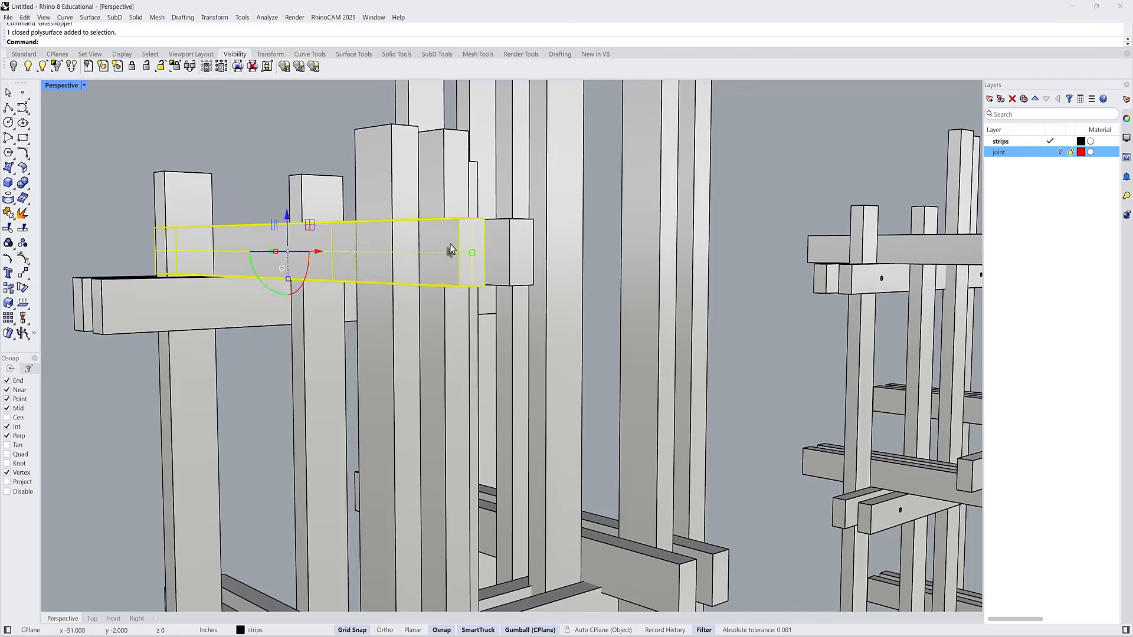
{"action": "left_click", "coordinate": [519, 254], "text": "shift"}
{"action": "left_click", "coordinate": [441, 197], "text": "shift"}
{"action": "left_click", "coordinate": [377, 191], "text": "shift"}
{"action": "scroll", "coordinate": [378, 194], "scroll_direction": "down", "scroll_amount": 4}
{"action": "right_click_drag", "start_coordinate": [383, 199], "coordinate": [412, 245]}
{"action": "scroll", "coordinate": [412, 245], "scroll_direction": "down", "scroll_amount": 5}
{"action": "key", "text": "Escape"}
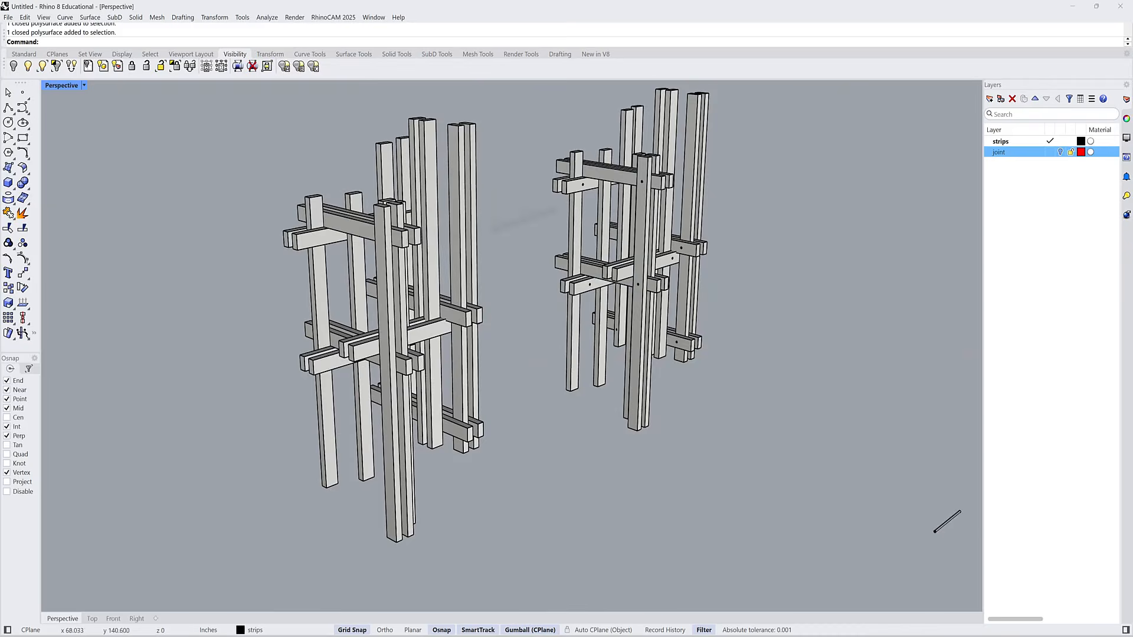
- Inspect the joint holes through the vertical and horizontal strips of the drilled structure, focusing on the front vertical strip
{"action": "scroll", "coordinate": [589, 177], "scroll_direction": "up", "scroll_amount": 6}
{"action": "scroll", "coordinate": [675, 193], "scroll_direction": "up", "scroll_amount": 9}
{"action": "left_click", "coordinate": [675, 196]}
{"action": "scroll", "coordinate": [676, 198], "scroll_direction": "down", "scroll_amount": 3}
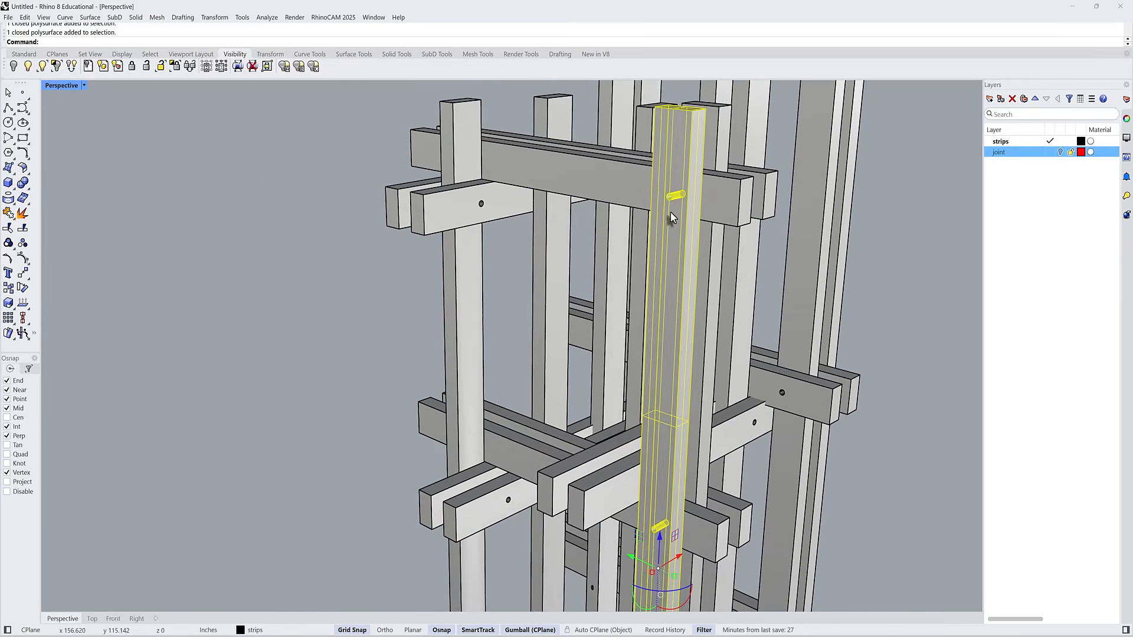
{"action": "type", "text": "zs"}
{"action": "key", "text": "Return"}
{"action": "key", "text": "Escape"}
{"action": "right_click_drag", "start_coordinate": [481, 197], "coordinate": [498, 307]}
{"action": "scroll", "coordinate": [525, 282], "scroll_direction": "up", "scroll_amount": 10}
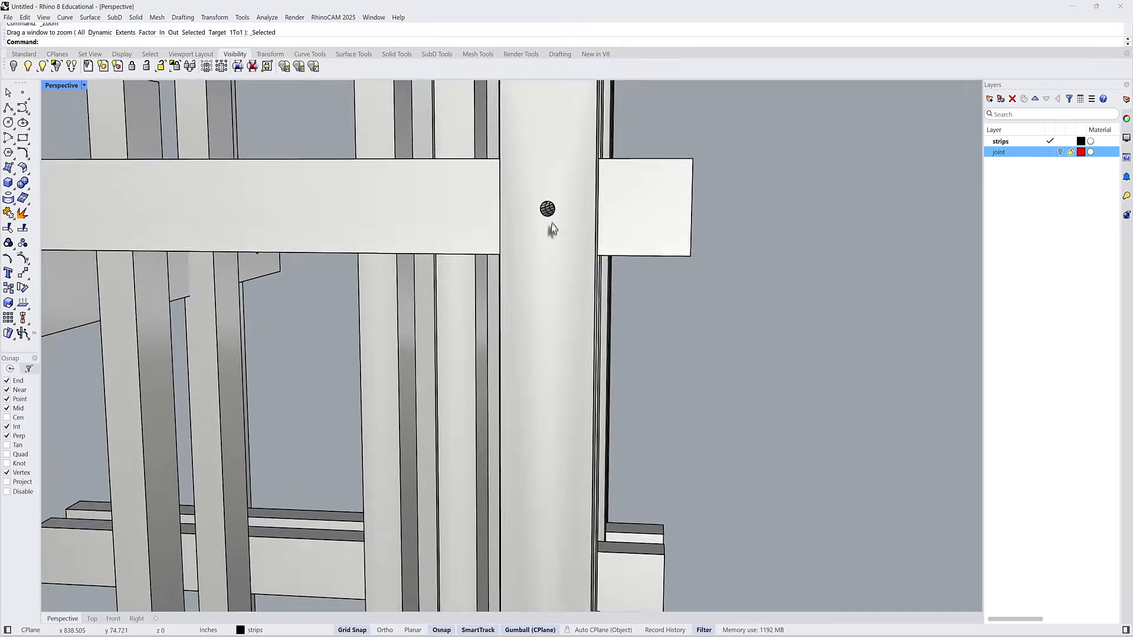
{"action": "right_click_drag", "start_coordinate": [551, 228], "coordinate": [476, 260]}
{"action": "scroll", "coordinate": [577, 207], "scroll_direction": "down", "scroll_amount": 7}
{"action": "left_click", "coordinate": [477, 260]}
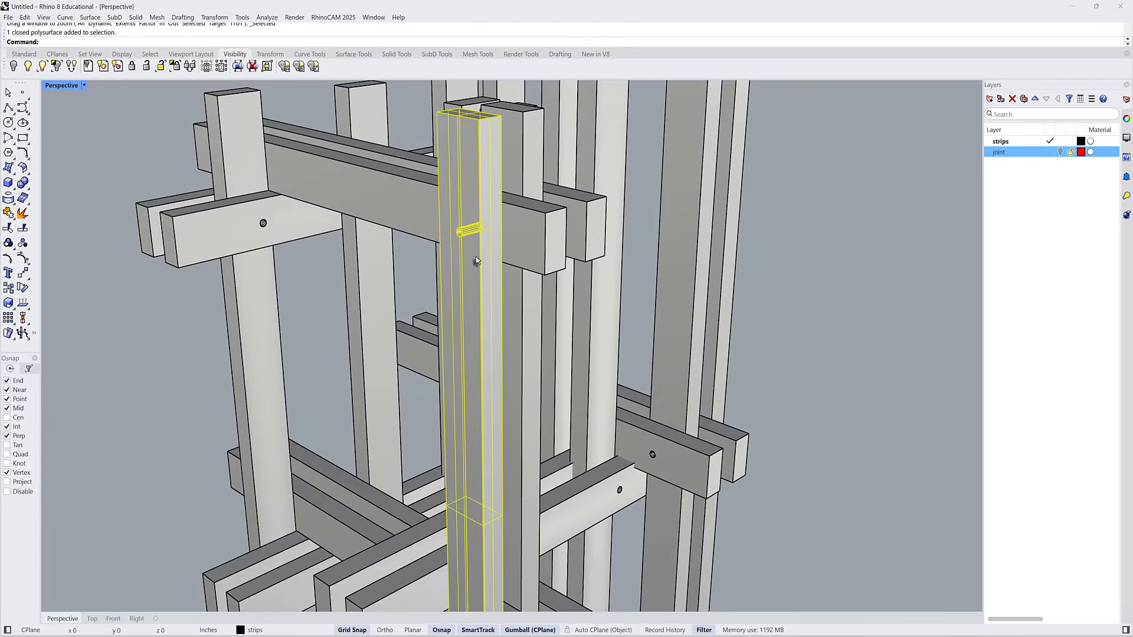
{"action": "right_click_drag", "start_coordinate": [533, 213], "coordinate": [569, 233]}
{"action": "left_click", "coordinate": [505, 252]}
{"action": "left_click", "coordinate": [502, 283]}
{"action": "scroll", "coordinate": [494, 225], "scroll_direction": "down", "scroll_amount": 3}
{"action": "scroll", "coordinate": [578, 225], "scroll_direction": "down", "scroll_amount": 5}
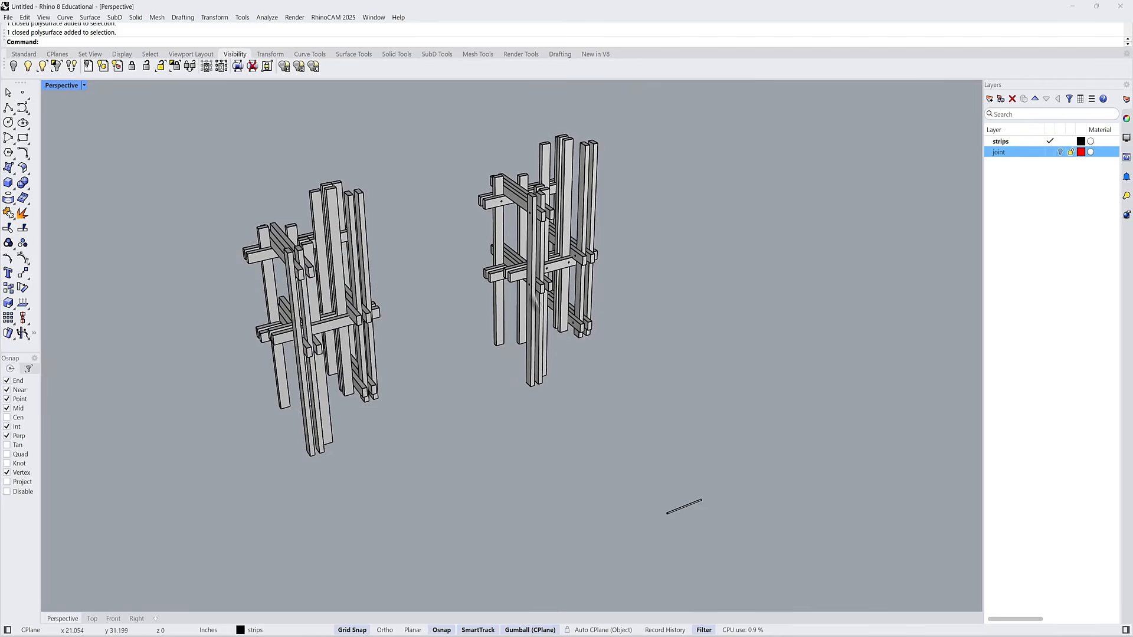
- Compare both structures in overview and examine how the undrilled structure's strip clusters are arranged, from the side and from above
{"action": "right_click_drag", "start_coordinate": [534, 295], "coordinate": [616, 325]}
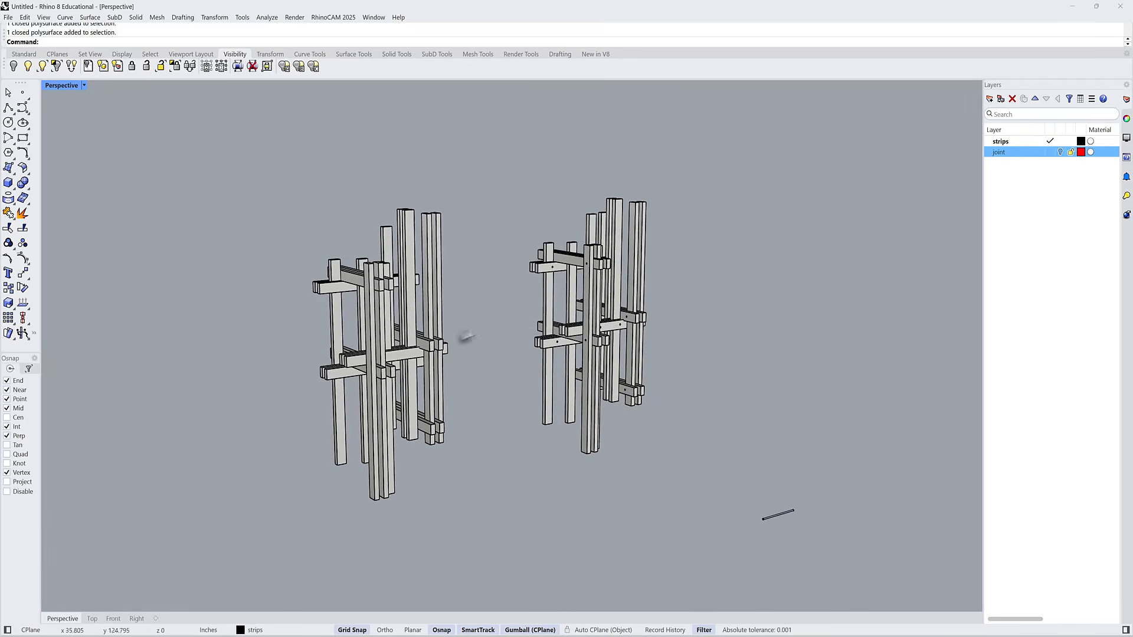
{"action": "scroll", "coordinate": [584, 312], "scroll_direction": "up", "scroll_amount": 2}
{"action": "left_click", "coordinate": [542, 305]}
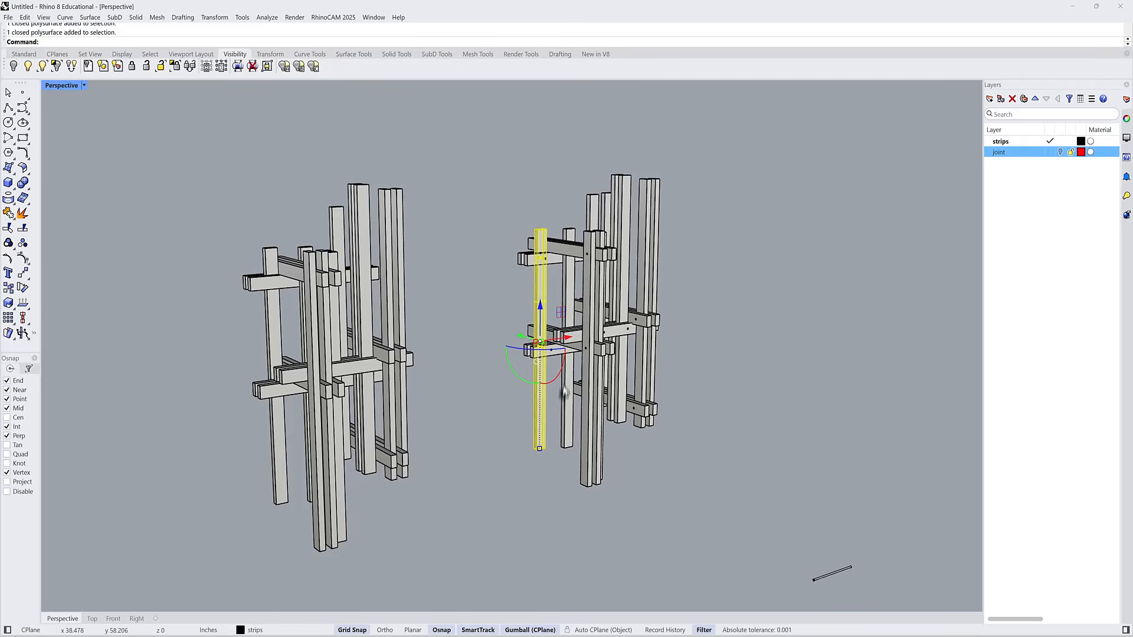
{"action": "key", "text": "Escape"}
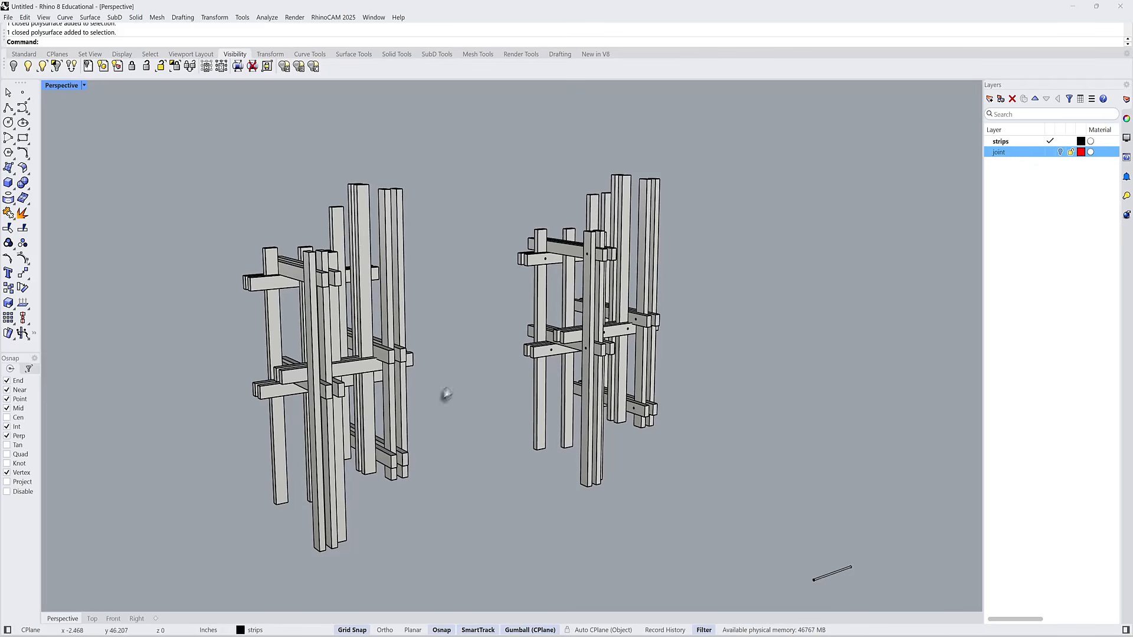
{"action": "right_click_drag", "start_coordinate": [405, 386], "coordinate": [412, 239]}
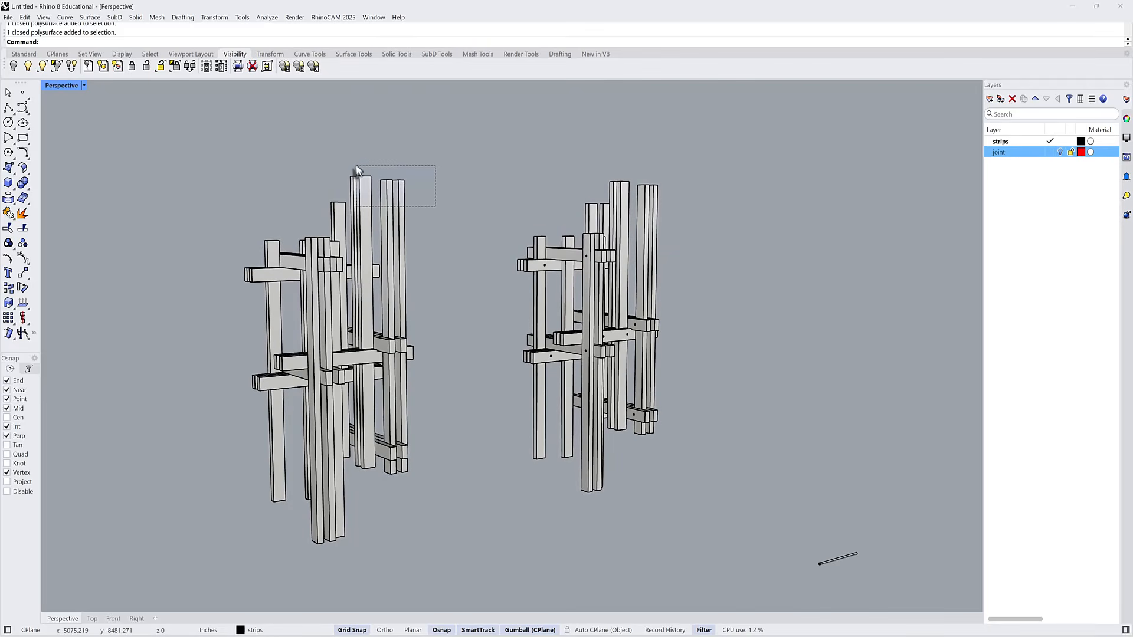
{"action": "left_click_drag", "start_coordinate": [357, 166], "coordinate": [355, 165]}
{"action": "right_click_drag", "start_coordinate": [426, 223], "coordinate": [444, 388]}
{"action": "left_click", "coordinate": [432, 264]}
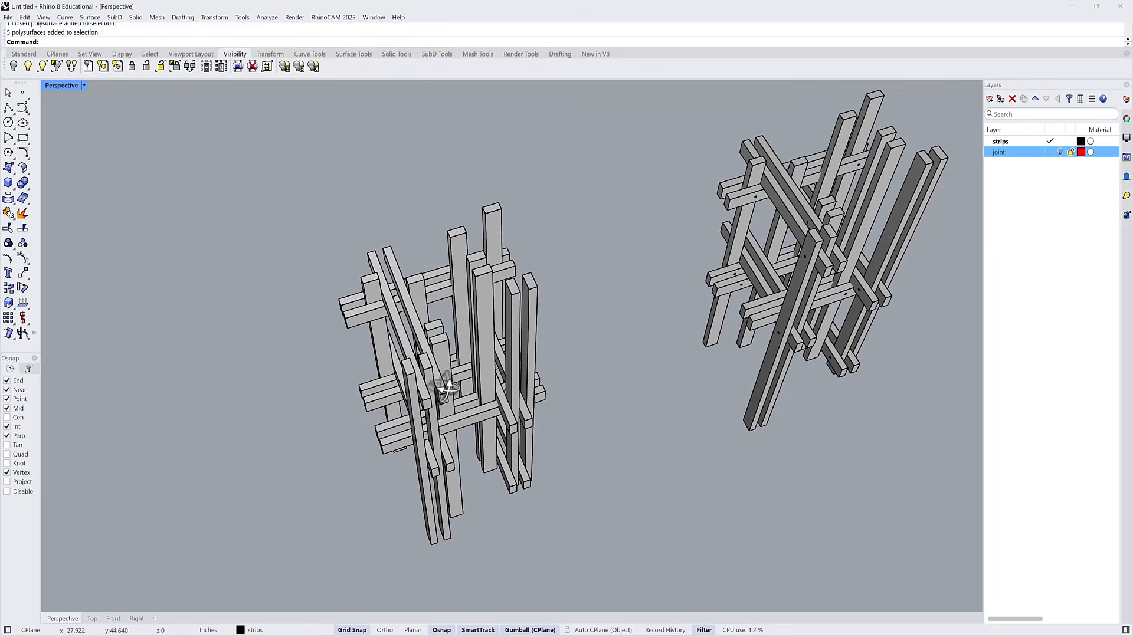
{"action": "scroll", "coordinate": [493, 451], "scroll_direction": "up", "scroll_amount": 5}
{"action": "right_click_drag", "start_coordinate": [493, 451], "coordinate": [517, 373]}
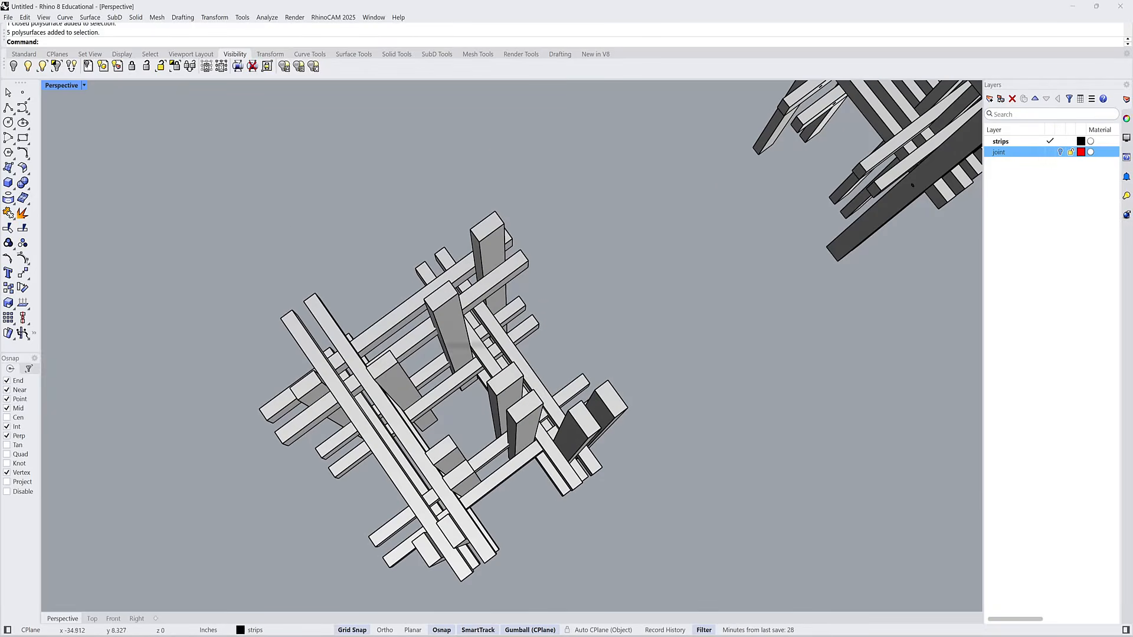
{"action": "right_click_drag", "start_coordinate": [466, 343], "coordinate": [519, 322]}
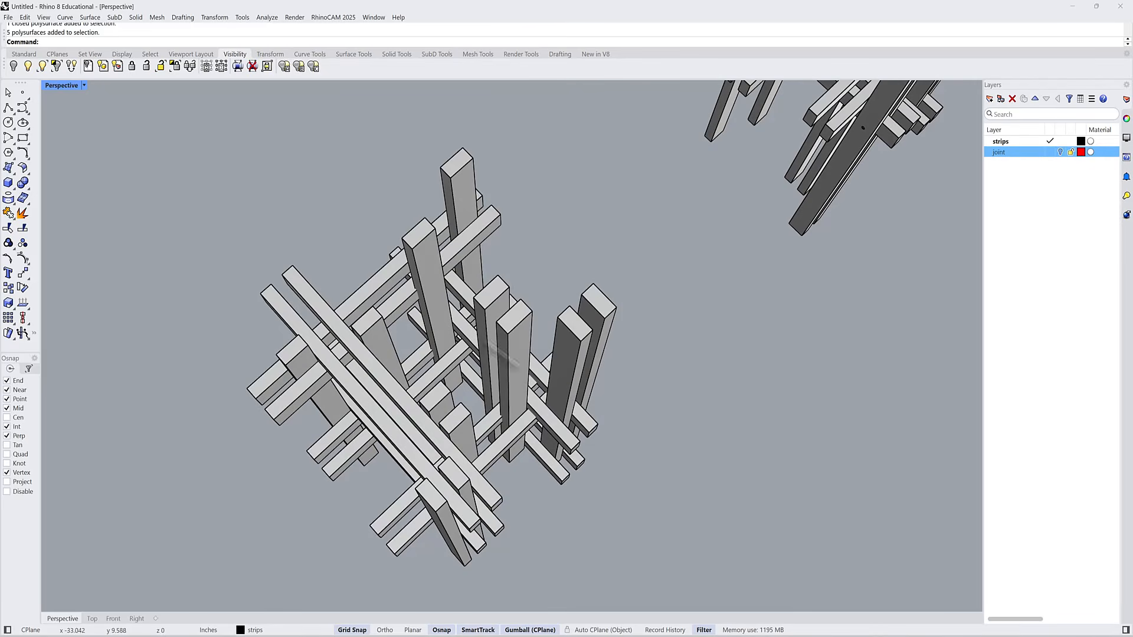
{"action": "scroll", "coordinate": [476, 206], "scroll_direction": "down", "scroll_amount": 4}
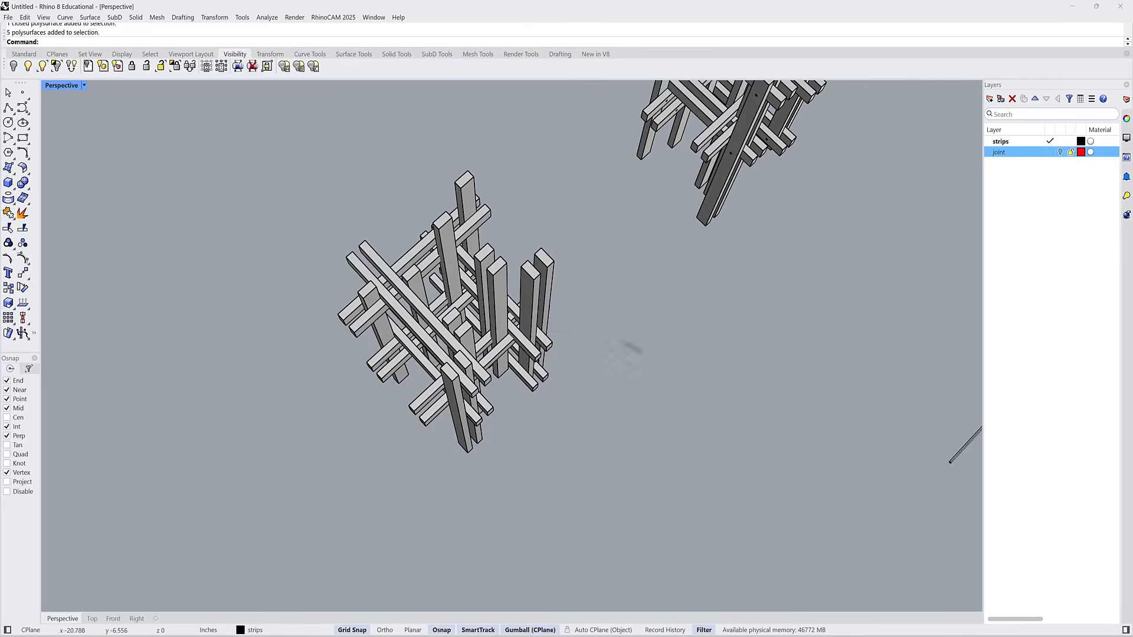
{"action": "scroll", "coordinate": [534, 346], "scroll_direction": "down", "scroll_amount": 6}
{"action": "right_click_drag", "start_coordinate": [559, 331], "coordinate": [552, 440], "text": "shift"}
{"action": "right_click_drag", "start_coordinate": [551, 440], "coordinate": [533, 385]}
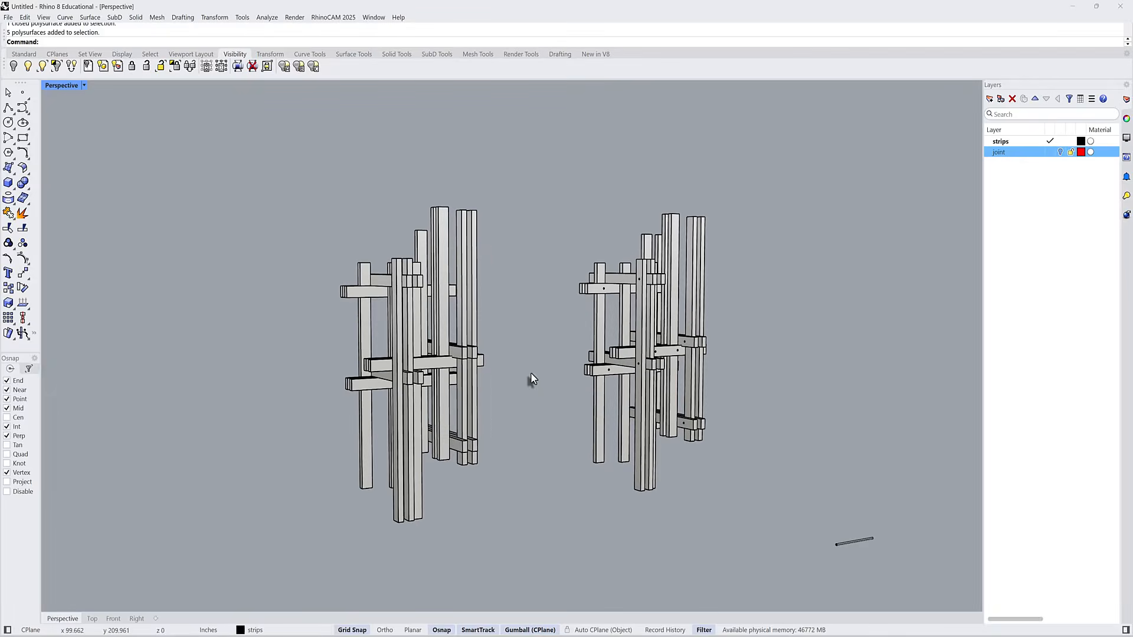
{"action": "right_click_drag", "start_coordinate": [519, 455], "coordinate": [512, 383]}
- Isolate the whole undrilled strip structure so that all other objects are hidden
{"action": "left_click_drag", "start_coordinate": [465, 549], "coordinate": [258, 206]}
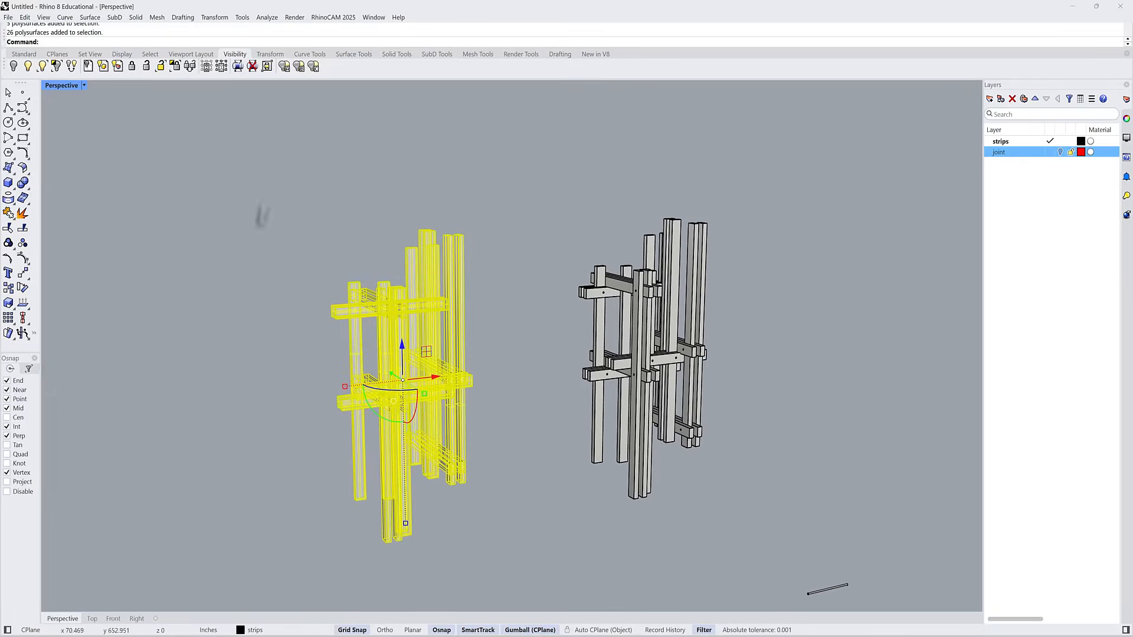
{"action": "left_click", "coordinate": [56, 66]}
{"action": "right_click_drag", "start_coordinate": [303, 336], "coordinate": [462, 242]}
{"action": "scroll", "coordinate": [542, 244], "scroll_direction": "up", "scroll_amount": 5}
{"action": "scroll", "coordinate": [462, 242], "scroll_direction": "up", "scroll_amount": 4}
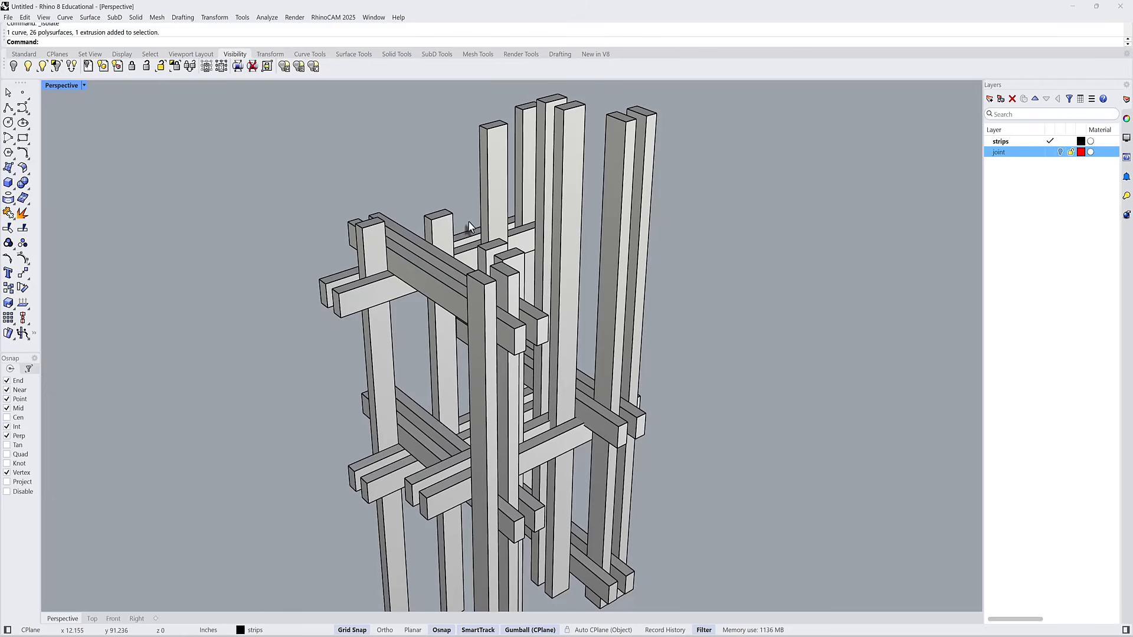
{"action": "scroll", "coordinate": [481, 229], "scroll_direction": "down", "scroll_amount": 3}
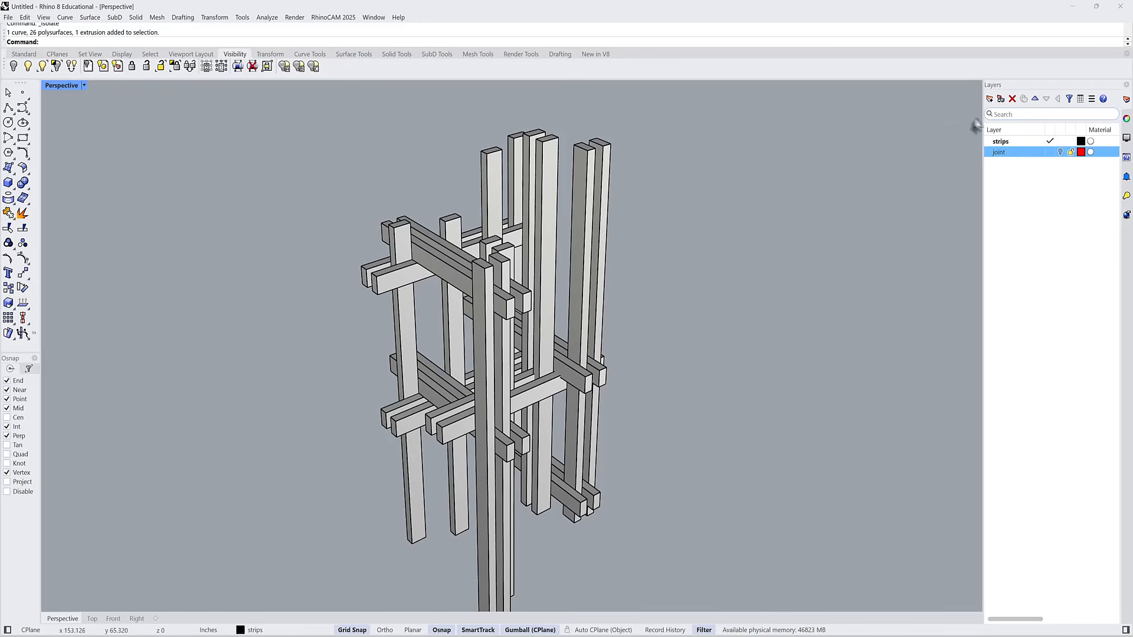
- Create two new layers named group A and group B
{"action": "left_click", "coordinate": [989, 98]}
{"action": "left_click", "coordinate": [989, 98]}
{"action": "double_click", "coordinate": [1008, 167]}
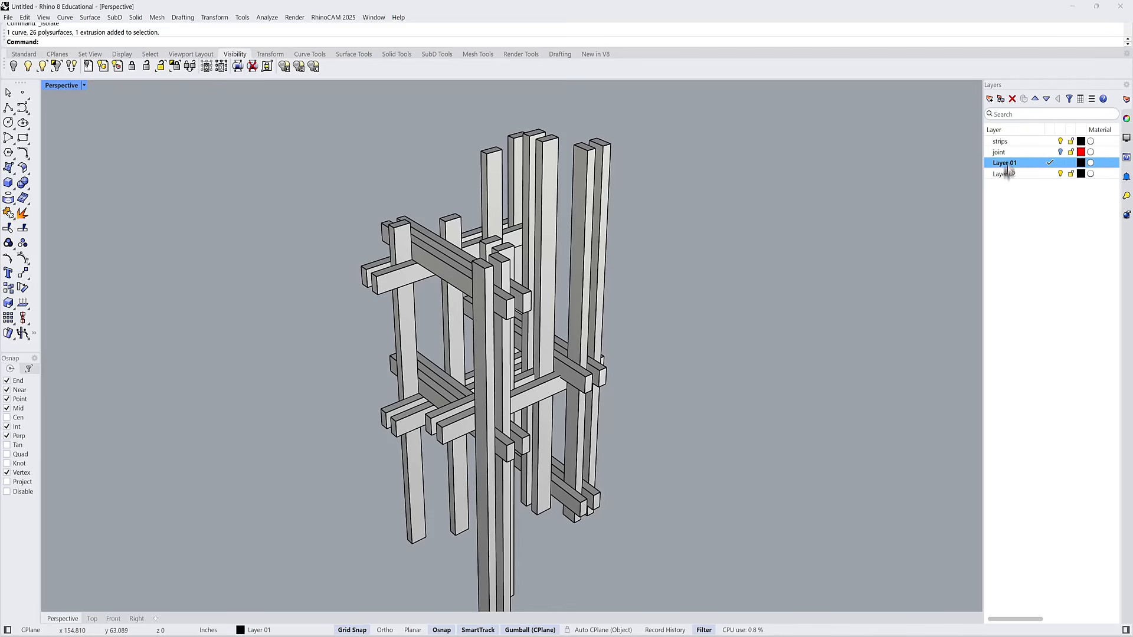
{"action": "type", "text": "group"}
{"action": "key", "text": "Return"}
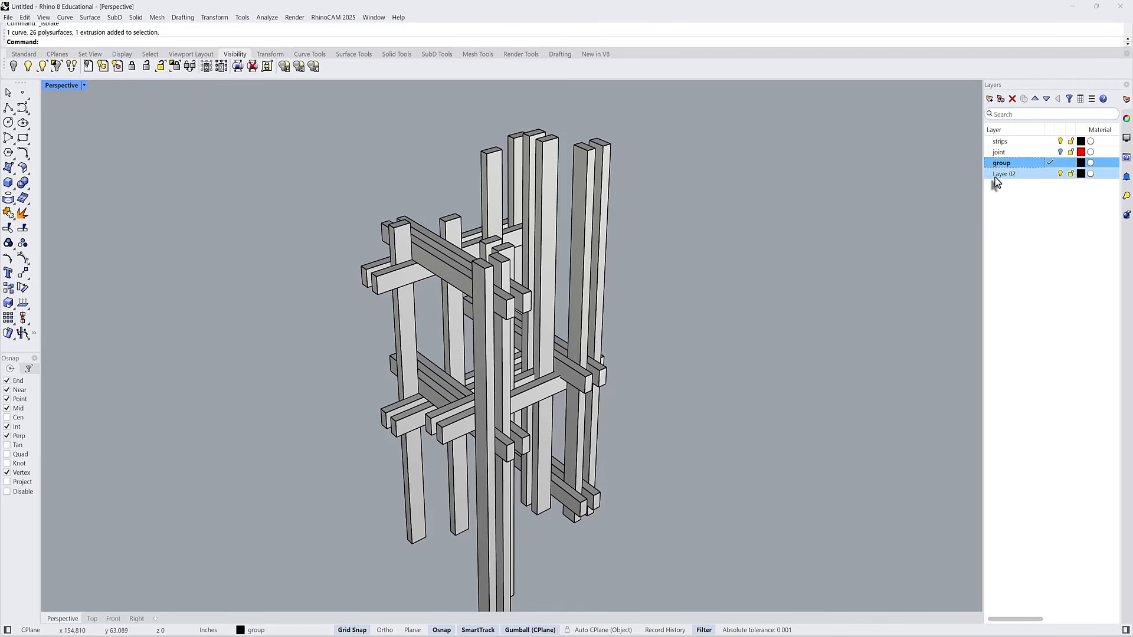
{"action": "left_click", "coordinate": [1010, 167]}
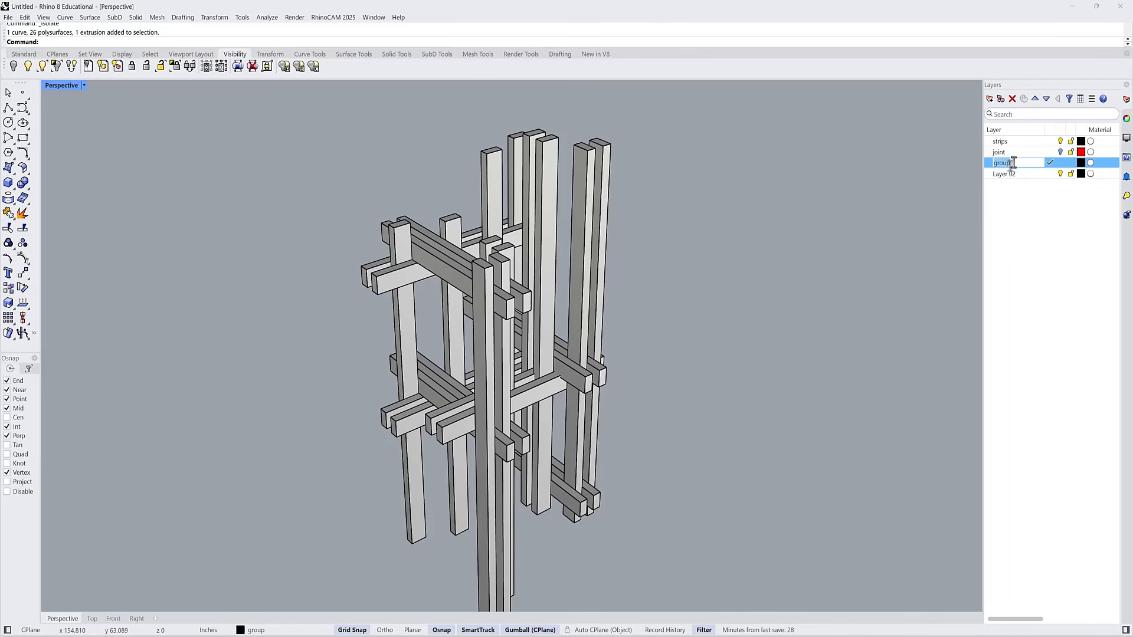
{"action": "left_click", "coordinate": [1015, 175]}
{"action": "type", "text": "g"}
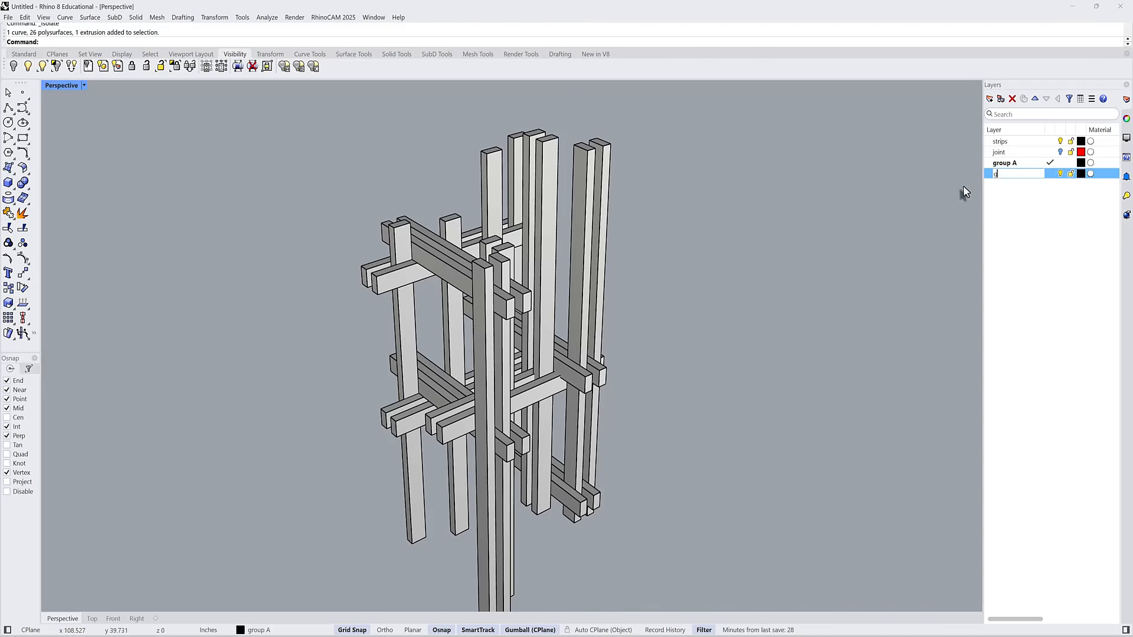
{"action": "type", "text": "roup B"}
- Set the colour of the group B layer to Green
{"action": "left_click", "coordinate": [1081, 173]}
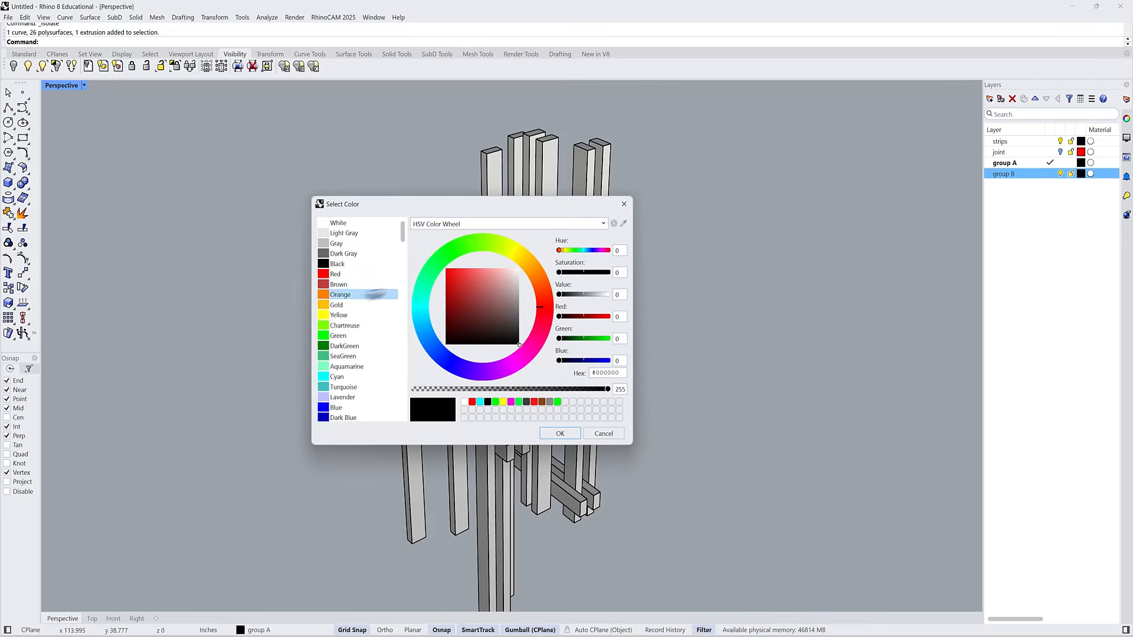
{"action": "left_click", "coordinate": [354, 336]}
{"action": "left_click", "coordinate": [559, 438]}
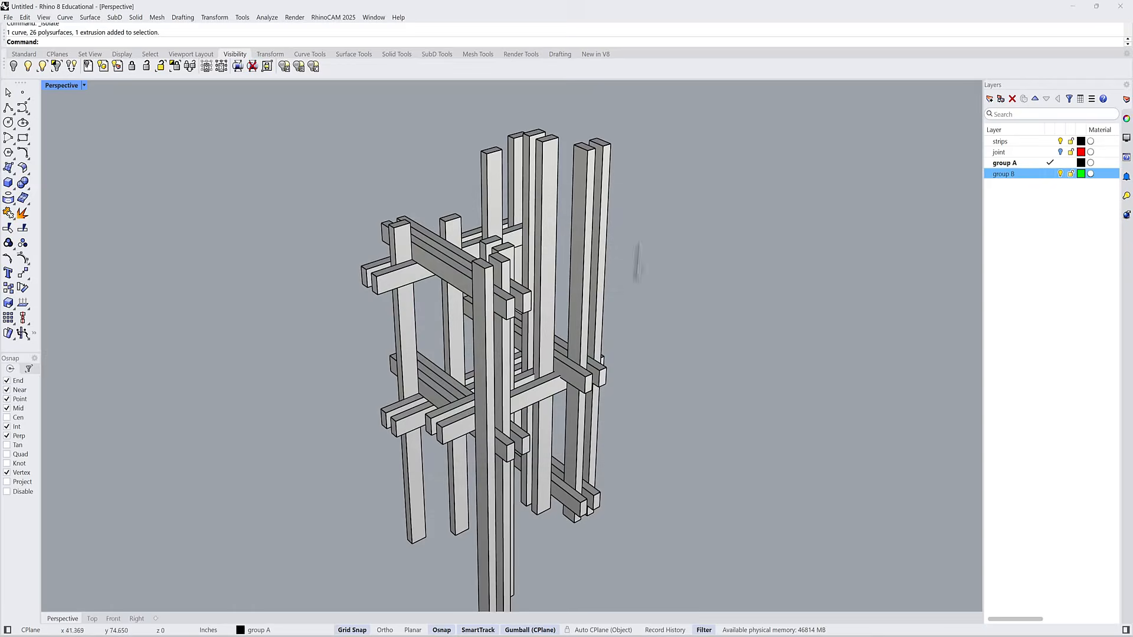
- Assign the ten strips forming the taller corner cluster and its horizontal crosspieces to the group B layer
{"action": "right_click_drag", "start_coordinate": [635, 260], "coordinate": [538, 472]}
{"action": "scroll", "coordinate": [557, 413], "scroll_direction": "up", "scroll_amount": 6}
{"action": "scroll", "coordinate": [557, 407], "scroll_direction": "down", "scroll_amount": 9}
{"action": "scroll", "coordinate": [512, 541], "scroll_direction": "up", "scroll_amount": 7}
{"action": "left_click_drag", "start_coordinate": [584, 475], "coordinate": [474, 352]}
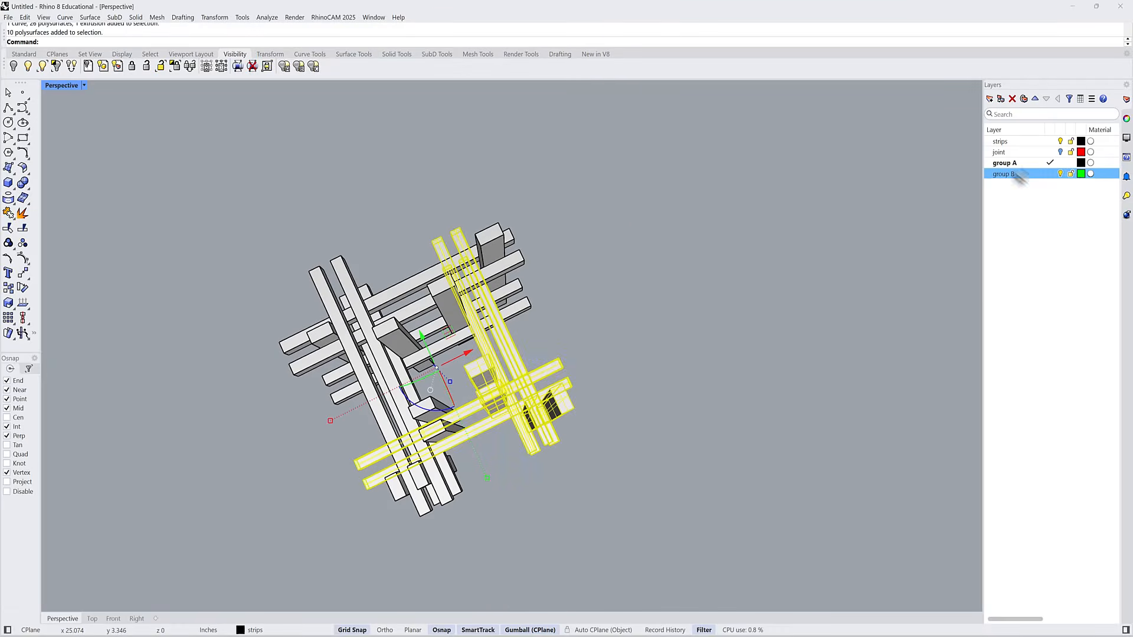
{"action": "left_click", "coordinate": [1127, 119]}
{"action": "left_click", "coordinate": [1088, 177]}
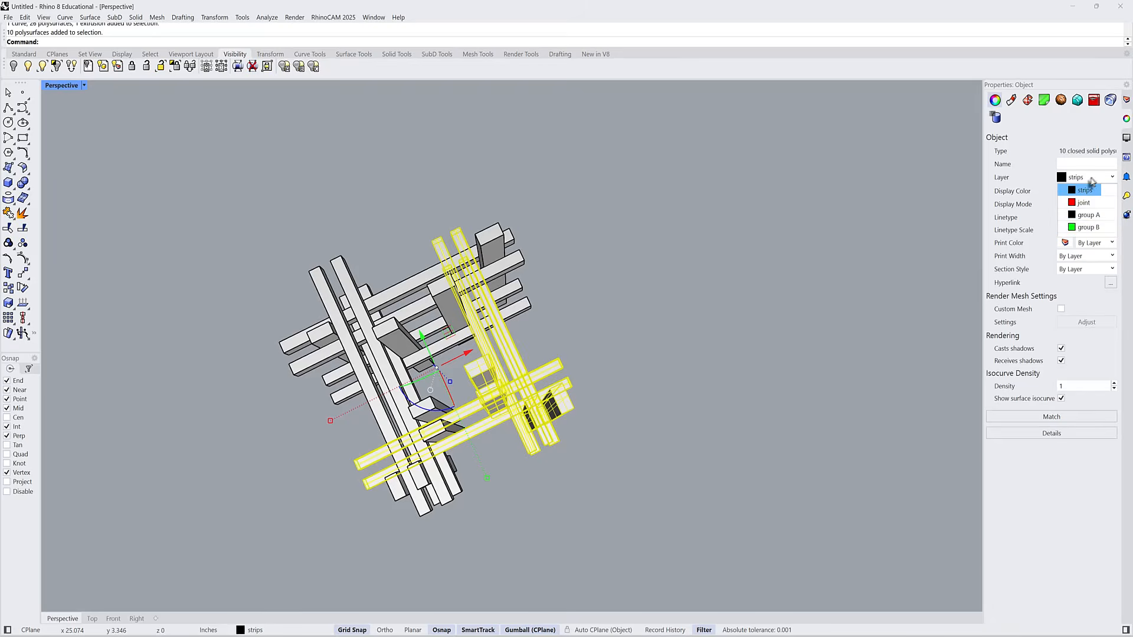
{"action": "left_click", "coordinate": [1077, 227]}
{"action": "left_click", "coordinate": [855, 273]}
- Assign ten of the remaining strips, the shorter verticals with their upper horizontals, to the group A layer
{"action": "right_click_drag", "start_coordinate": [855, 274], "coordinate": [529, 286]}
{"action": "scroll", "coordinate": [513, 196], "scroll_direction": "up", "scroll_amount": 6}
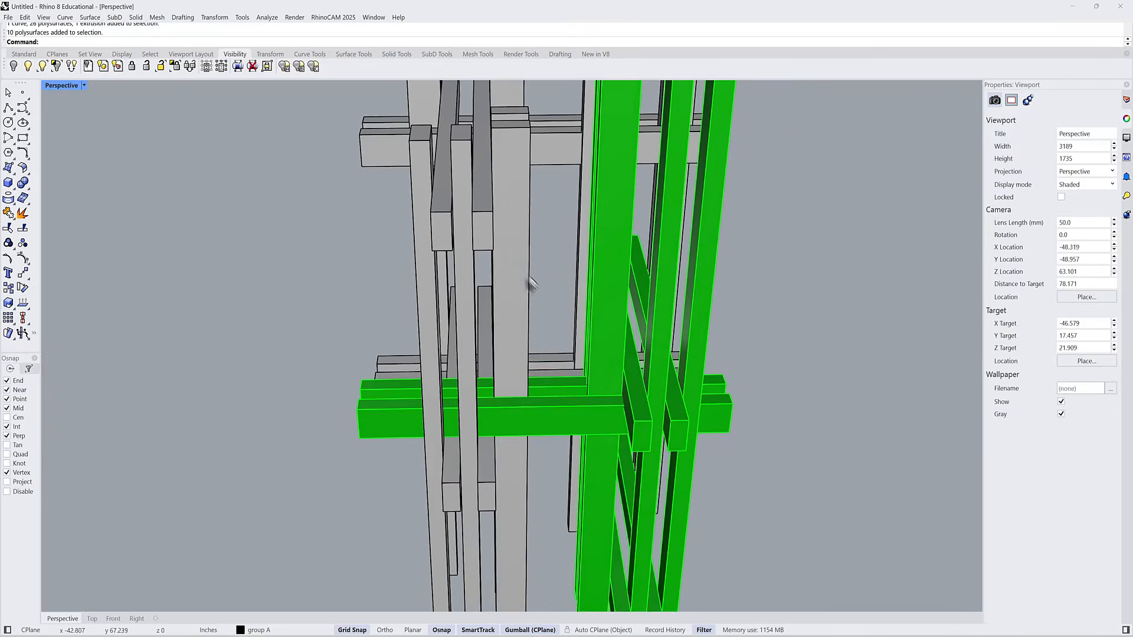
{"action": "scroll", "coordinate": [529, 285], "scroll_direction": "down", "scroll_amount": 4}
{"action": "left_click_drag", "start_coordinate": [533, 276], "coordinate": [410, 140]}
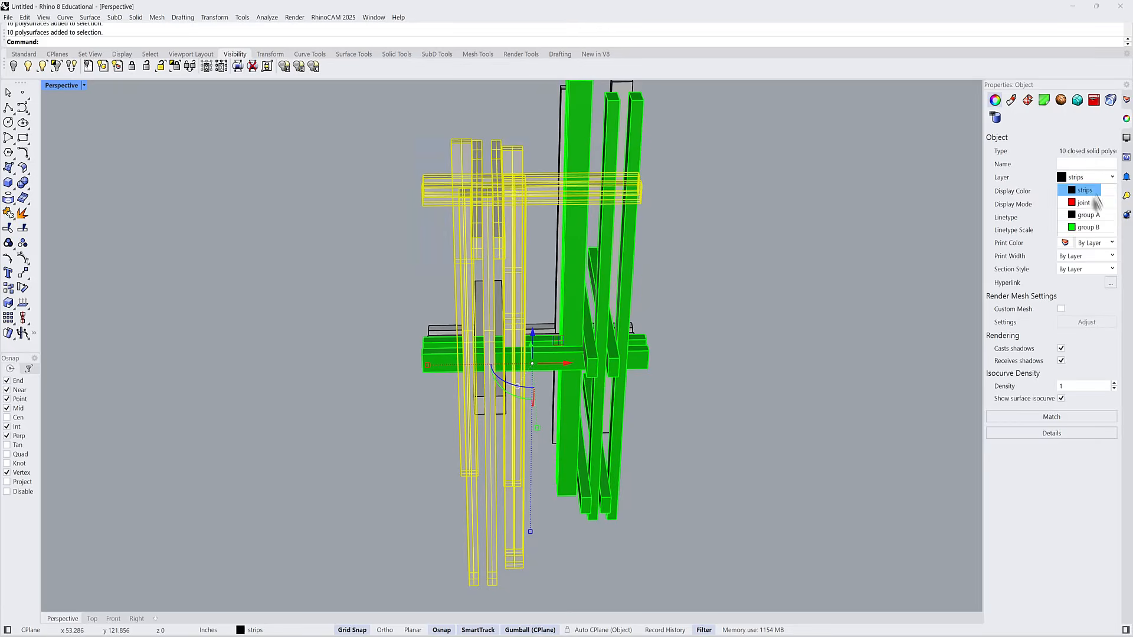
{"action": "left_click", "coordinate": [712, 270]}
{"action": "right_click_drag", "start_coordinate": [714, 272], "coordinate": [793, 280]}
- Set the colour of the group A layer to Cyan
{"action": "left_click", "coordinate": [1126, 119]}
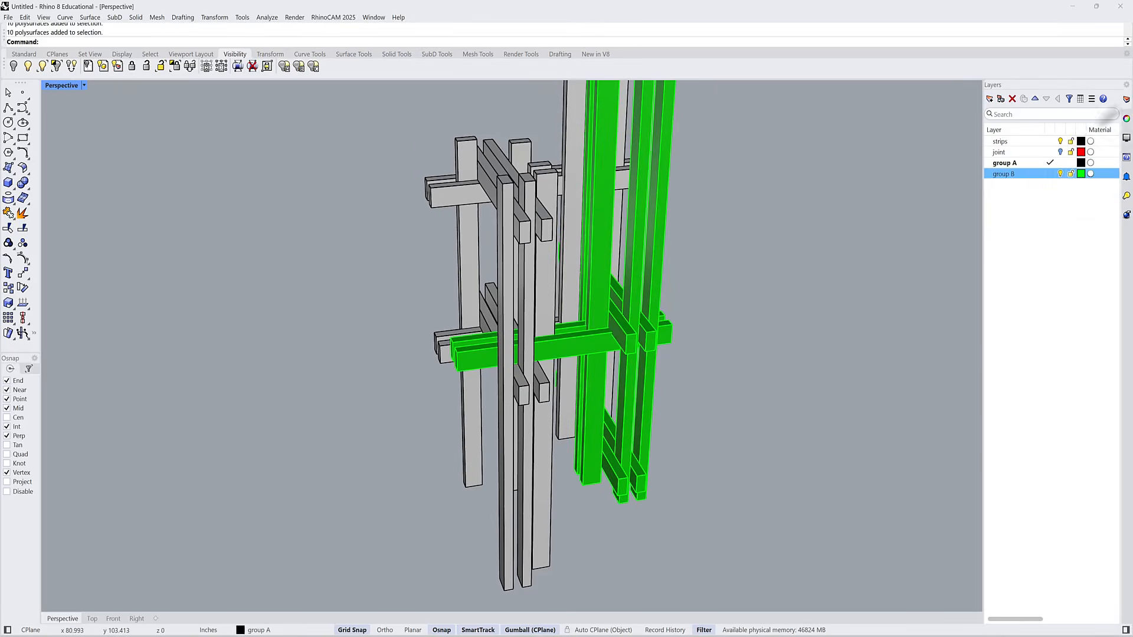
{"action": "left_click", "coordinate": [1080, 163]}
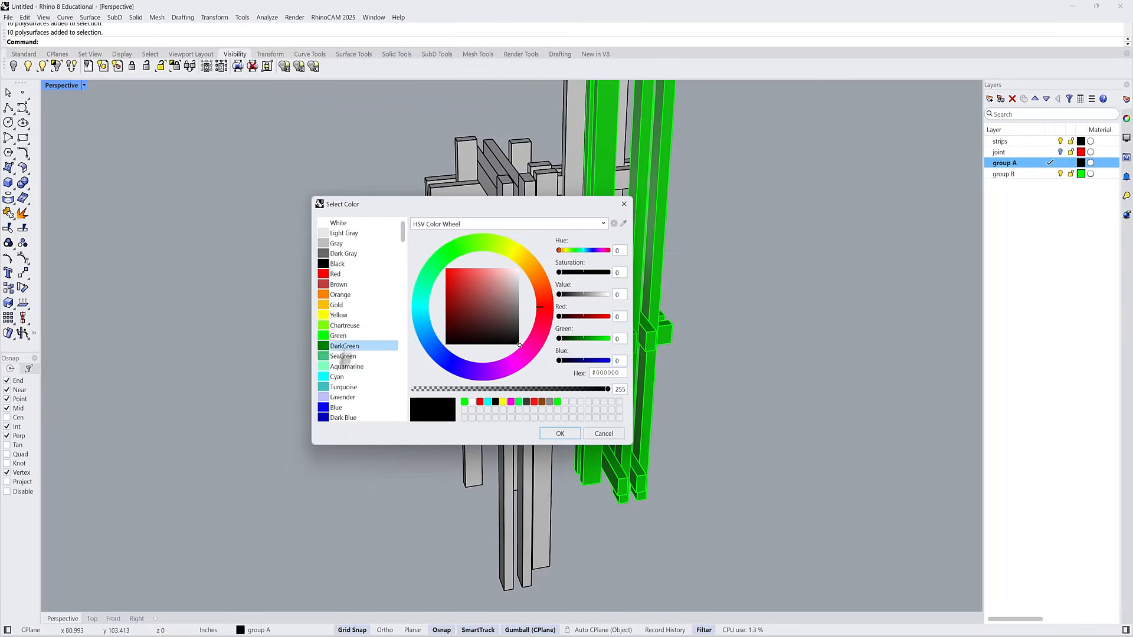
{"action": "left_click", "coordinate": [336, 378]}
{"action": "left_click", "coordinate": [560, 433]}
- Copy the cyan group A strips to an open area beside the original structure, keeping them in a straight line with it
{"action": "right_click_drag", "start_coordinate": [761, 384], "coordinate": [463, 207]}
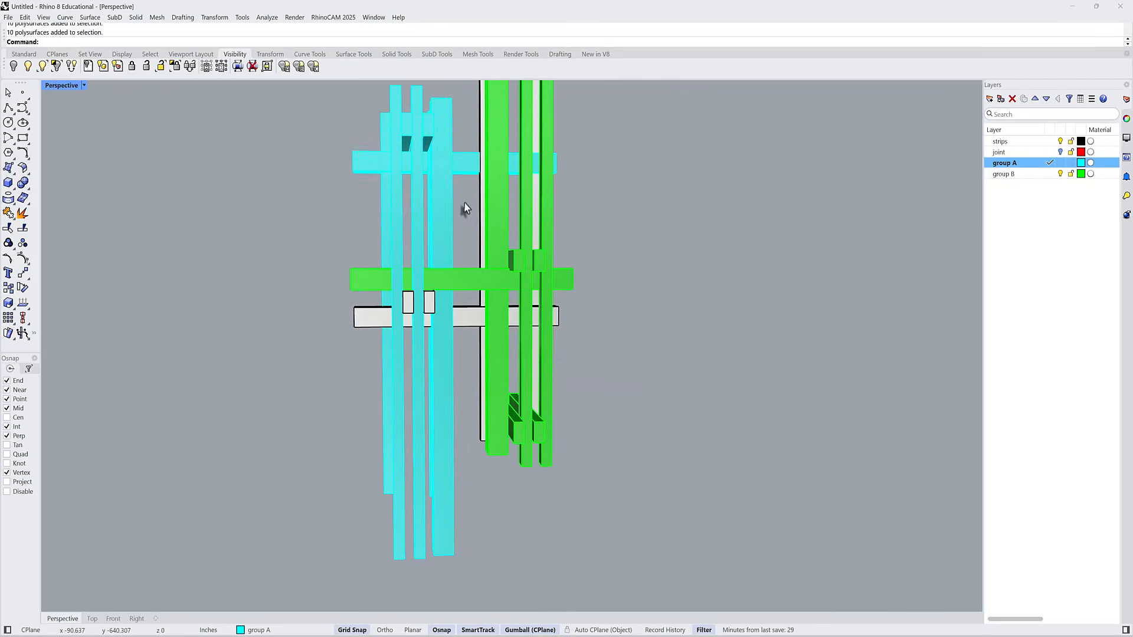
{"action": "left_click_drag", "start_coordinate": [464, 202], "coordinate": [349, 121]}
{"action": "right_click_drag", "start_coordinate": [349, 121], "coordinate": [489, 171]}
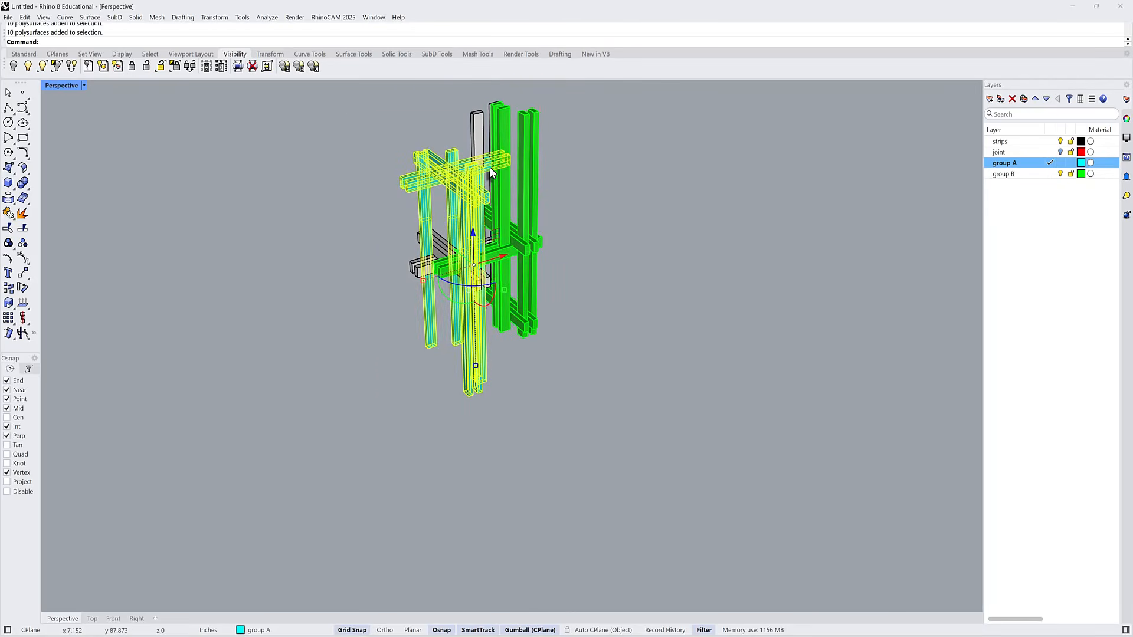
{"action": "type", "text": "copy"}
{"action": "key", "text": "Return"}
{"action": "scroll", "coordinate": [623, 248], "scroll_direction": "down", "scroll_amount": 4}
{"action": "left_click", "coordinate": [502, 438]}
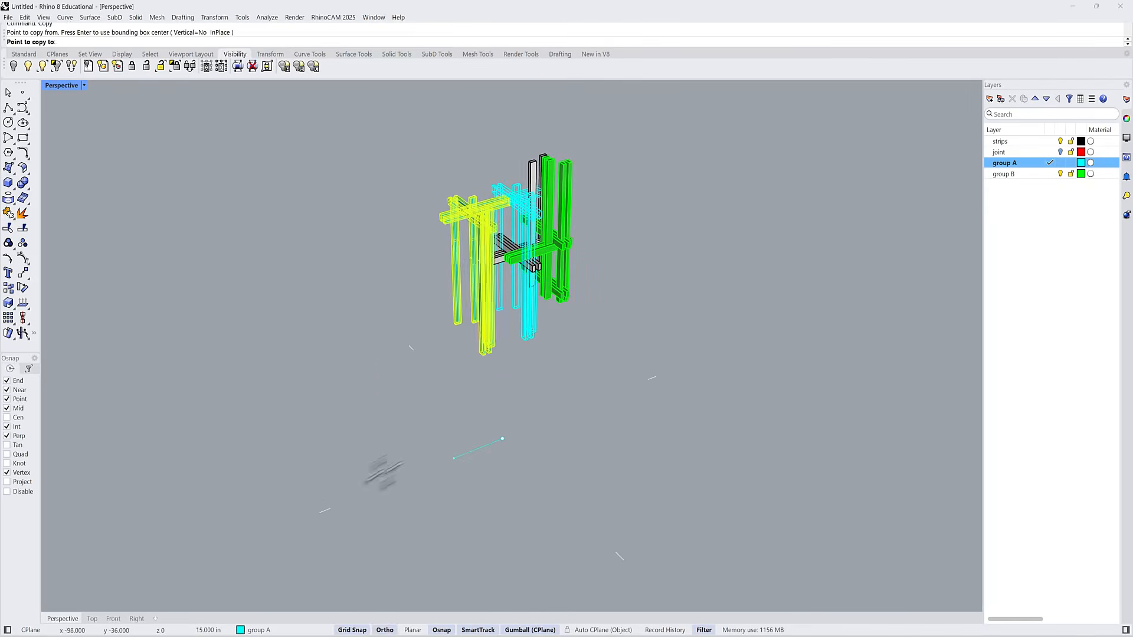
{"action": "left_click", "coordinate": [331, 481], "text": "shift"}
{"action": "key", "text": "Return"}
- Copy the front corner vertical strip of the separated group A assembly to the empty space in front of it
{"action": "scroll", "coordinate": [340, 243], "scroll_direction": "up", "scroll_amount": 5}
{"action": "right_click_drag", "start_coordinate": [340, 266], "coordinate": [497, 279]}
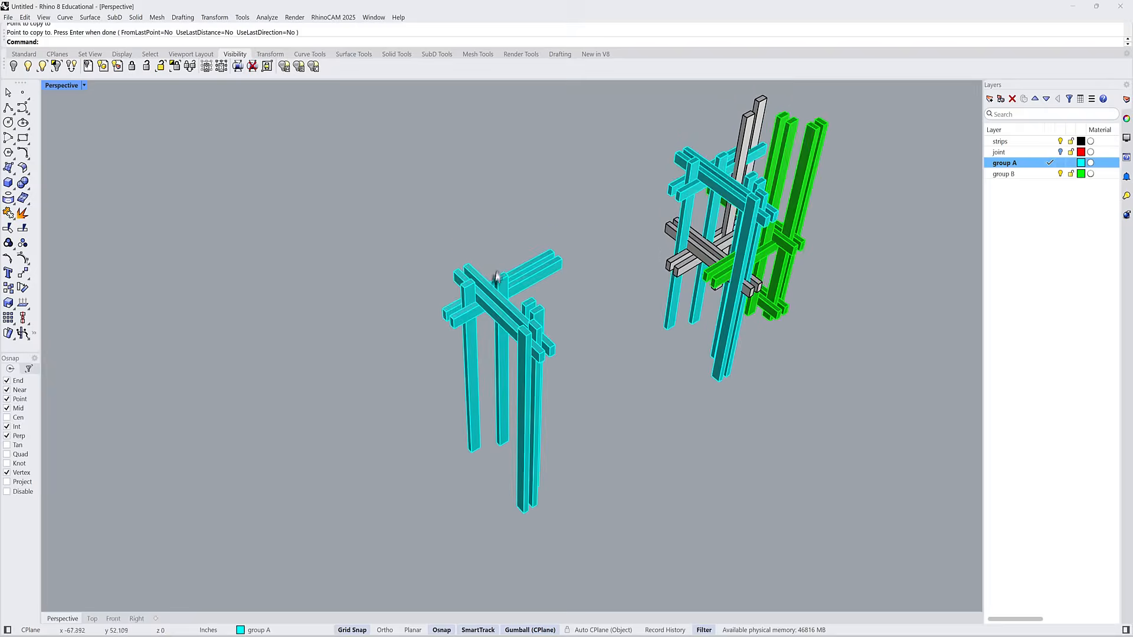
{"action": "scroll", "coordinate": [497, 278], "scroll_direction": "up", "scroll_amount": 4}
{"action": "scroll", "coordinate": [520, 271], "scroll_direction": "down", "scroll_amount": 1}
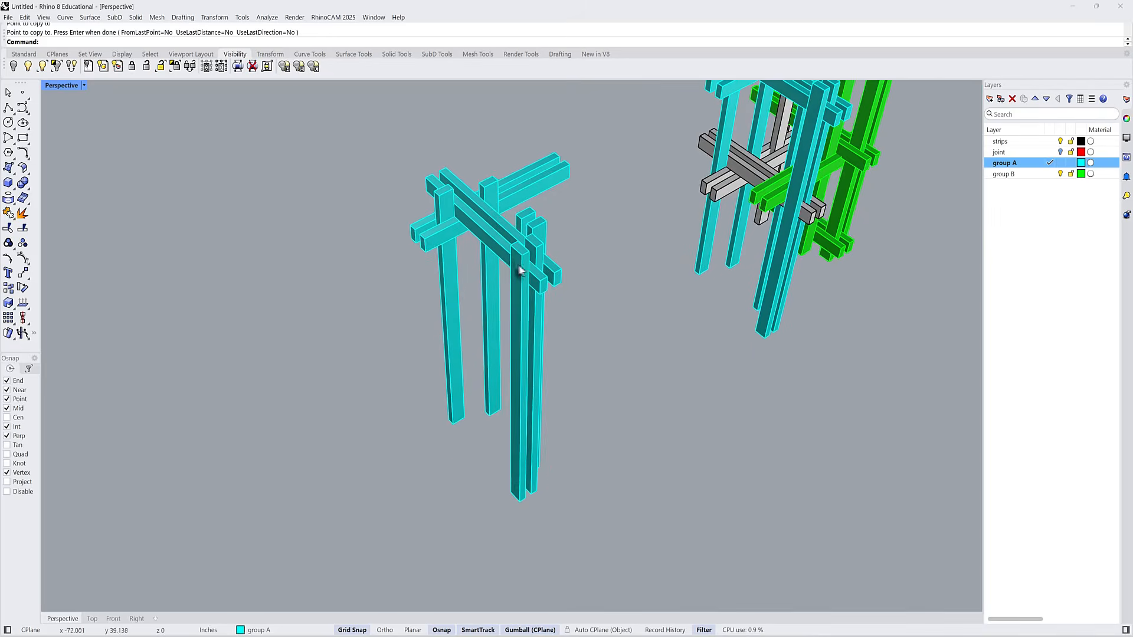
{"action": "scroll", "coordinate": [518, 277], "scroll_direction": "down", "scroll_amount": 2}
{"action": "scroll", "coordinate": [513, 286], "scroll_direction": "up", "scroll_amount": 2}
{"action": "left_click", "coordinate": [535, 346]}
{"action": "scroll", "coordinate": [538, 295], "scroll_direction": "down", "scroll_amount": 1}
{"action": "type", "text": "C"}
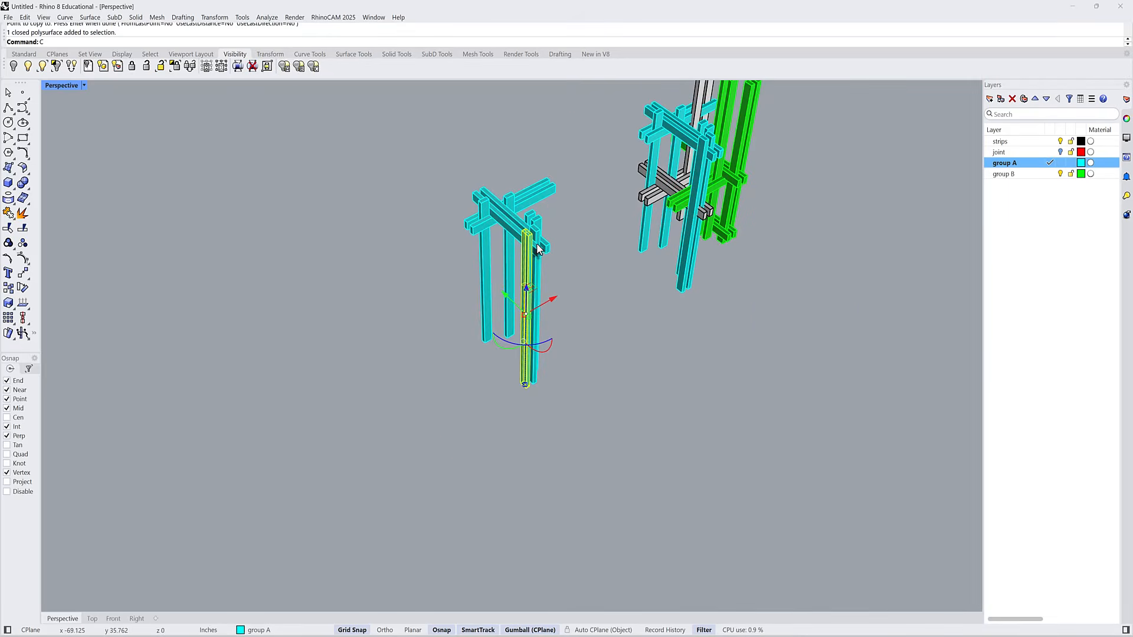
{"action": "type", "text": "opy"}
{"action": "key", "text": "Escape"}
{"action": "scroll", "coordinate": [555, 298], "scroll_direction": "up", "scroll_amount": 2}
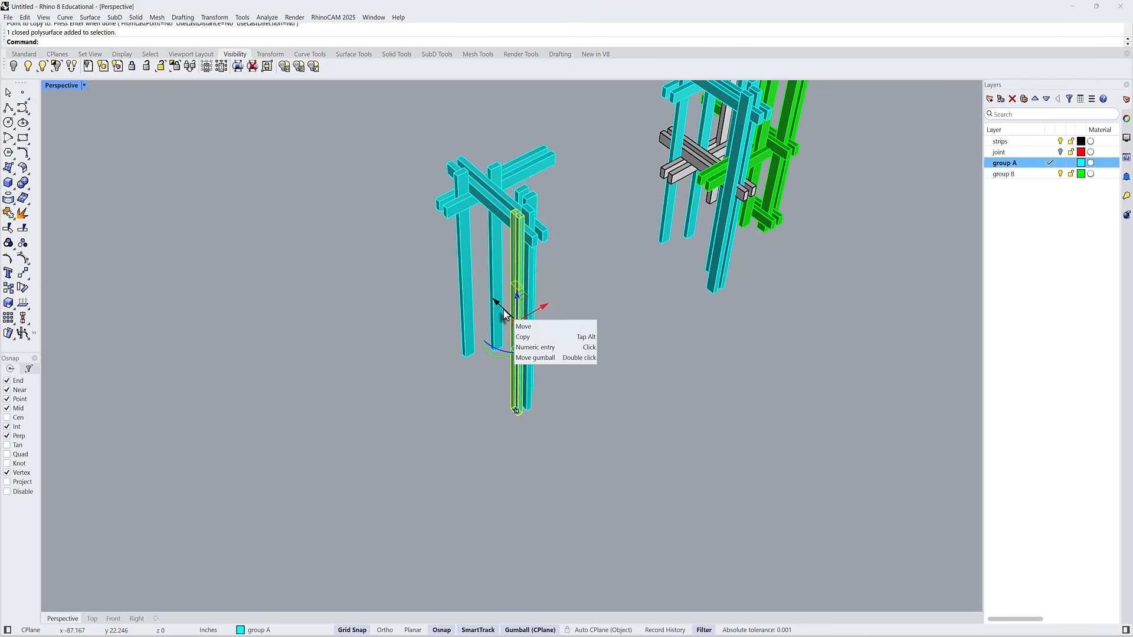
{"action": "type", "text": "Copy"}
{"action": "scroll", "coordinate": [514, 284], "scroll_direction": "down", "scroll_amount": 2}
{"action": "key", "text": "Return"}
{"action": "left_click", "coordinate": [527, 391]}
{"action": "left_click", "coordinate": [585, 453]}
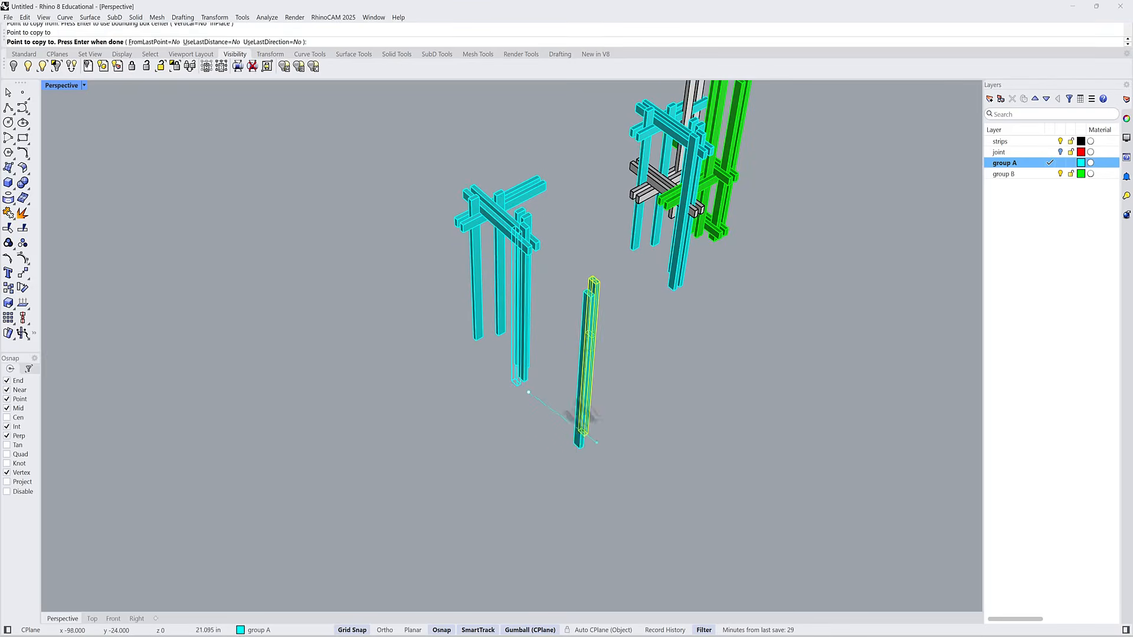
{"action": "key", "text": "Return"}
- Rotate the copied vertical strip so that it lies flat
{"action": "left_click", "coordinate": [580, 420]}
{"action": "right_click_drag", "start_coordinate": [597, 413], "coordinate": [587, 394]}
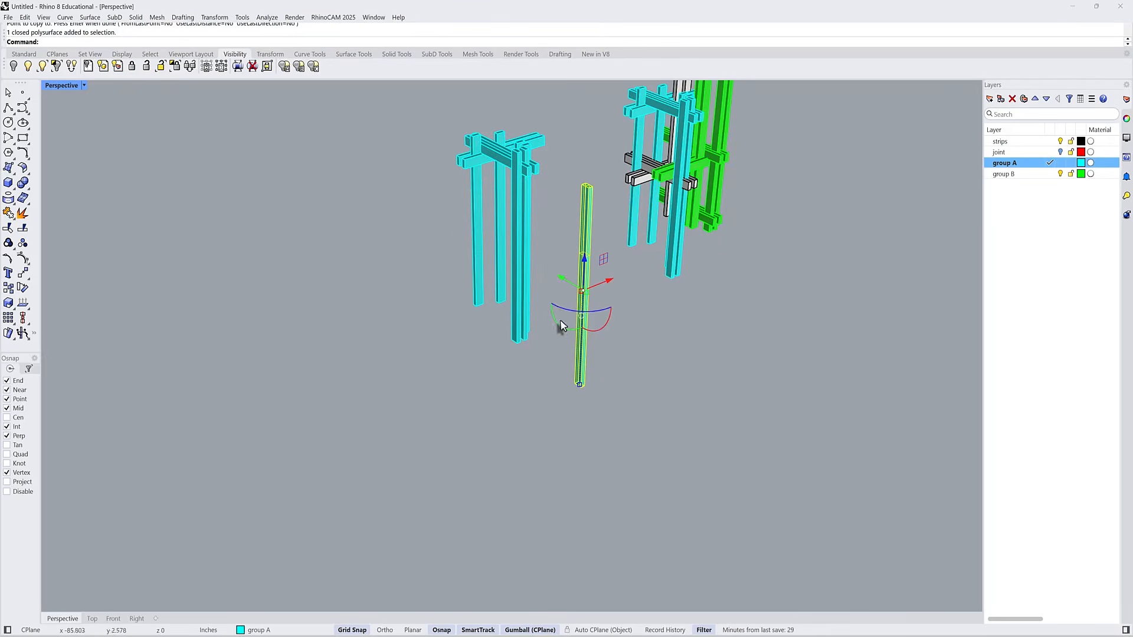
{"action": "left_click_drag", "start_coordinate": [557, 322], "coordinate": [519, 247], "text": "shift"}
- Copy the vertical strip next to the front corner strip out to the empty space in front of the assembly
{"action": "scroll", "coordinate": [519, 252], "scroll_direction": "up", "scroll_amount": 3}
{"action": "left_click", "coordinate": [524, 241]}
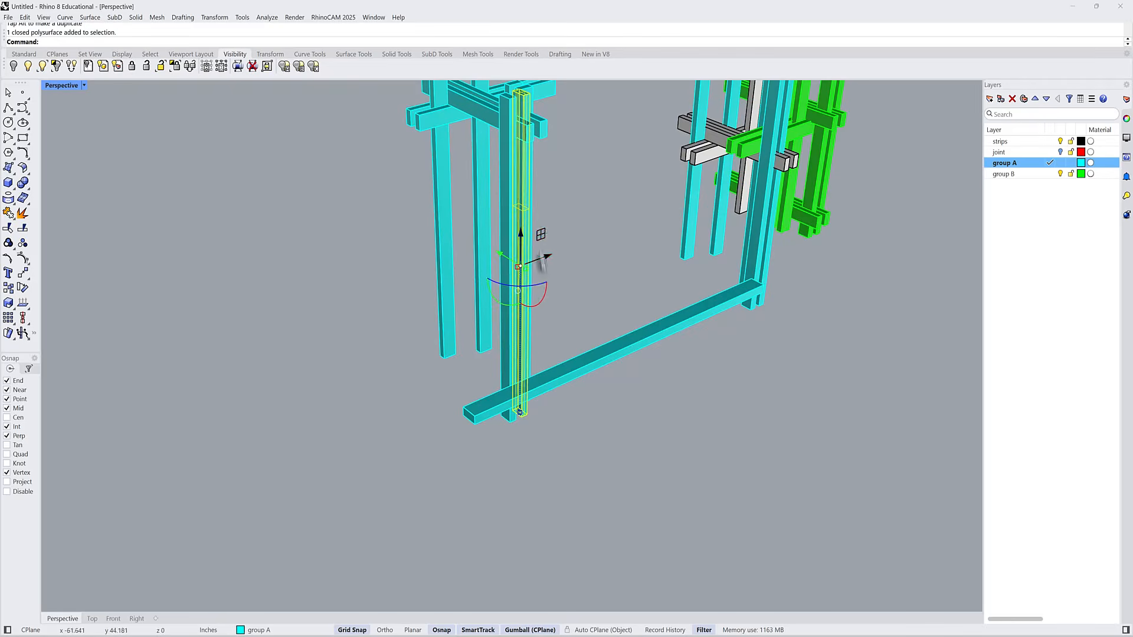
{"action": "scroll", "coordinate": [539, 279], "scroll_direction": "down", "scroll_amount": 2}
{"action": "type", "text": "Copy"}
{"action": "key", "text": "Return"}
{"action": "left_click", "coordinate": [574, 404]}
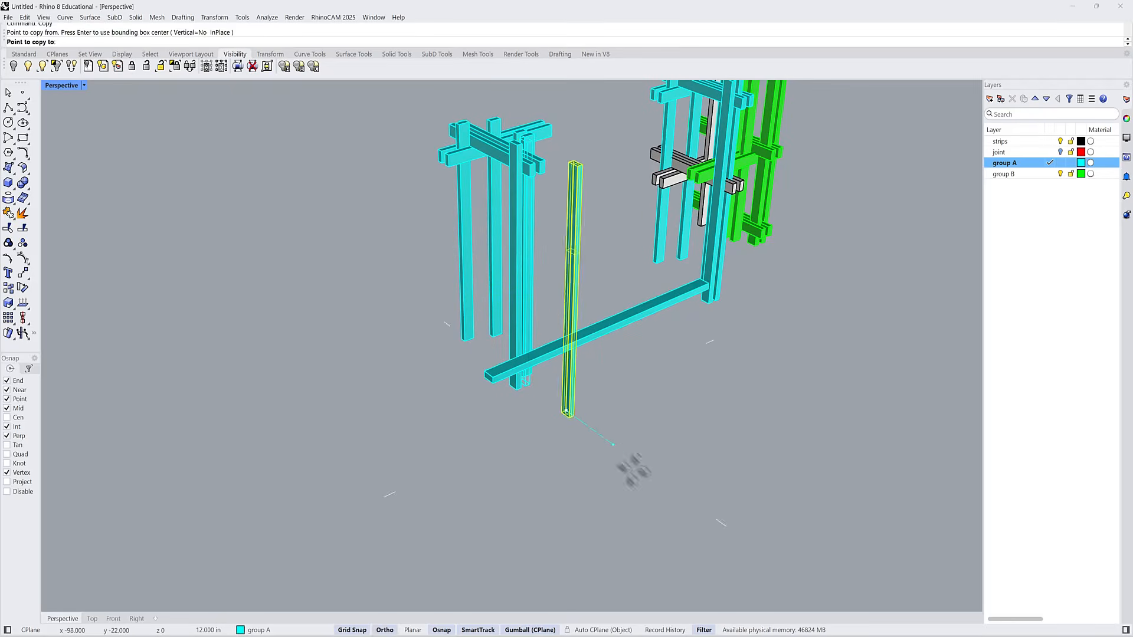
{"action": "left_click", "coordinate": [636, 469]}
{"action": "key", "text": "Return"}
{"action": "key", "text": "Return"}
- Rotate the second copied strip flat and place it parallel beside the first one
{"action": "left_click", "coordinate": [613, 420]}
{"action": "left_click_drag", "start_coordinate": [593, 359], "coordinate": [580, 303]}
{"action": "right_click_drag", "start_coordinate": [581, 304], "coordinate": [625, 344]}
{"action": "left_click_drag", "start_coordinate": [647, 385], "coordinate": [680, 405]}
{"action": "key", "text": "Escape"}
- Nudge one of the flat strips lengthwise to line up its ends with the other
{"action": "scroll", "coordinate": [714, 389], "scroll_direction": "up", "scroll_amount": 3}
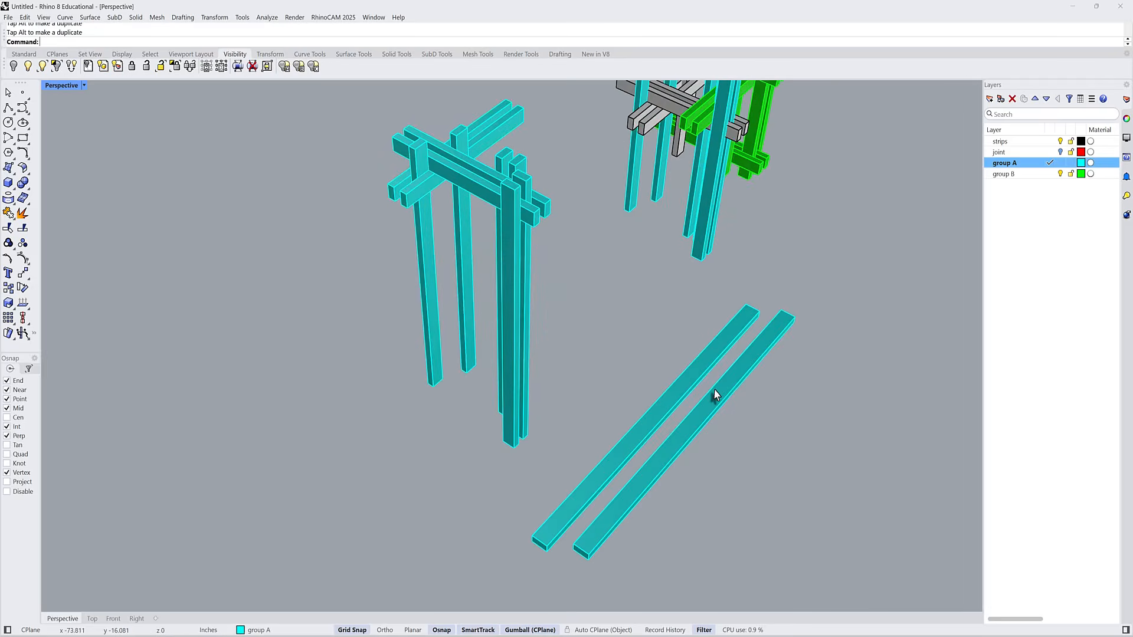
{"action": "right_click_drag", "start_coordinate": [584, 350], "coordinate": [527, 288]}
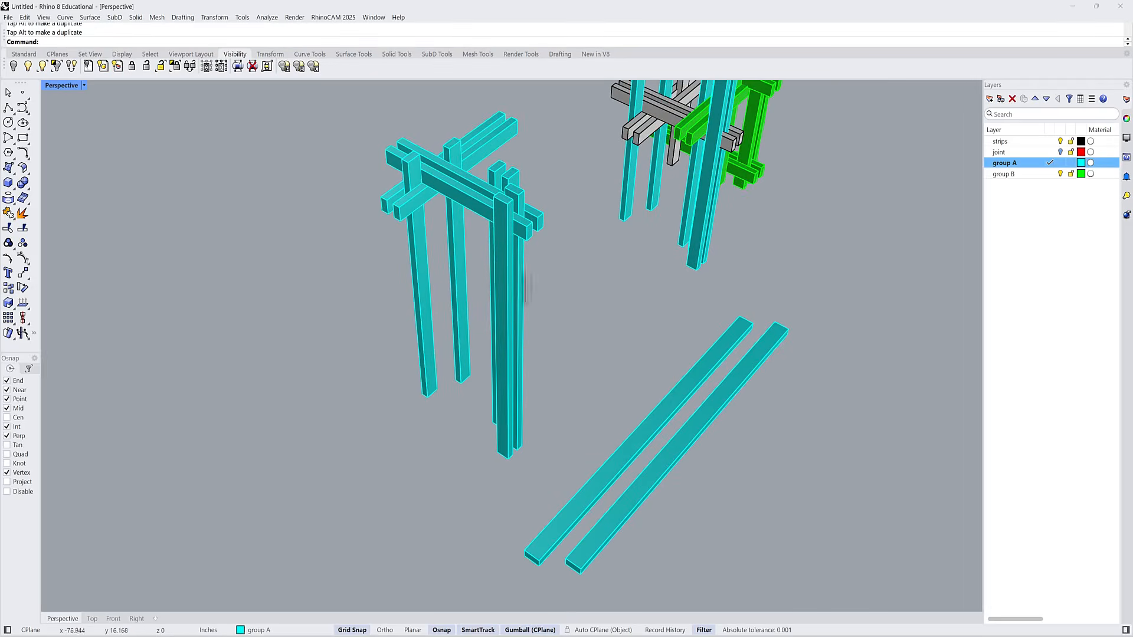
{"action": "left_click", "coordinate": [634, 470]}
{"action": "left_click_drag", "start_coordinate": [664, 418], "coordinate": [673, 404]}
{"action": "left_click", "coordinate": [664, 253]}
- Delete the two flat strip copies in front of the assembly
{"action": "scroll", "coordinate": [479, 205], "scroll_direction": "up", "scroll_amount": 5}
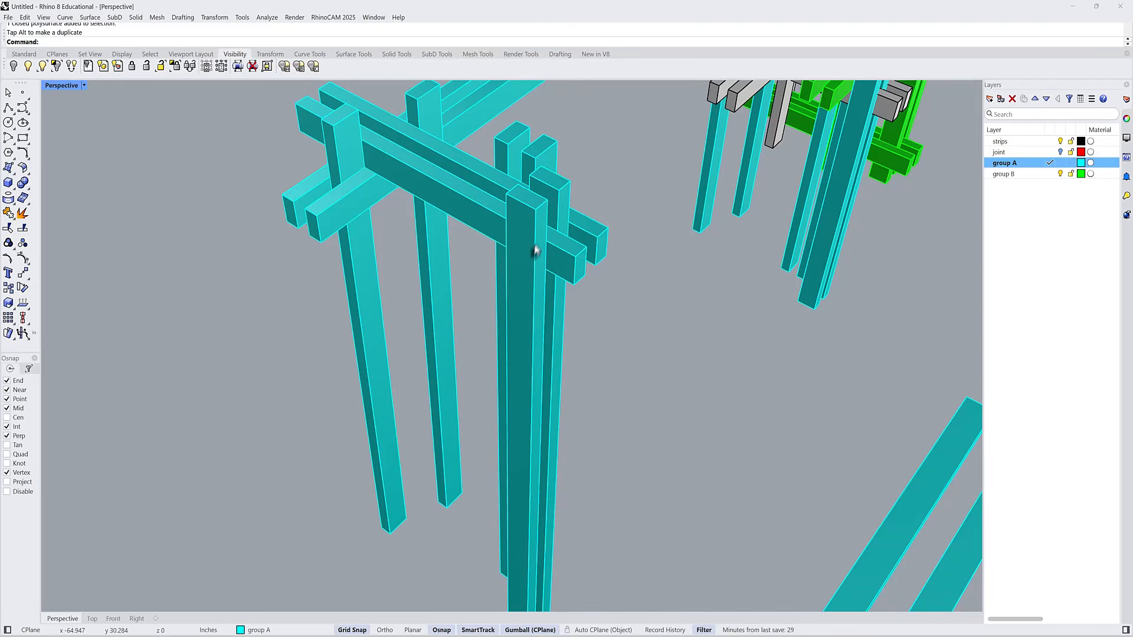
{"action": "scroll", "coordinate": [526, 246], "scroll_direction": "down", "scroll_amount": 6}
{"action": "scroll", "coordinate": [610, 298], "scroll_direction": "up", "scroll_amount": 6}
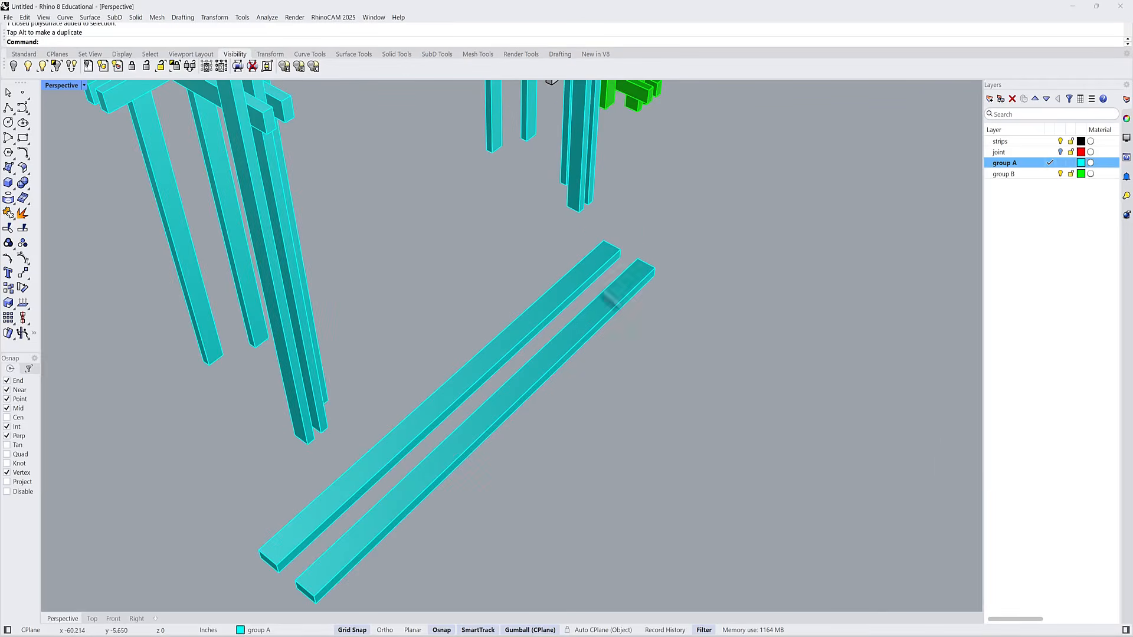
{"action": "scroll", "coordinate": [608, 285], "scroll_direction": "down", "scroll_amount": 5}
{"action": "right_click_drag", "start_coordinate": [607, 289], "coordinate": [566, 355]}
{"action": "left_click_drag", "start_coordinate": [550, 408], "coordinate": [466, 316]}
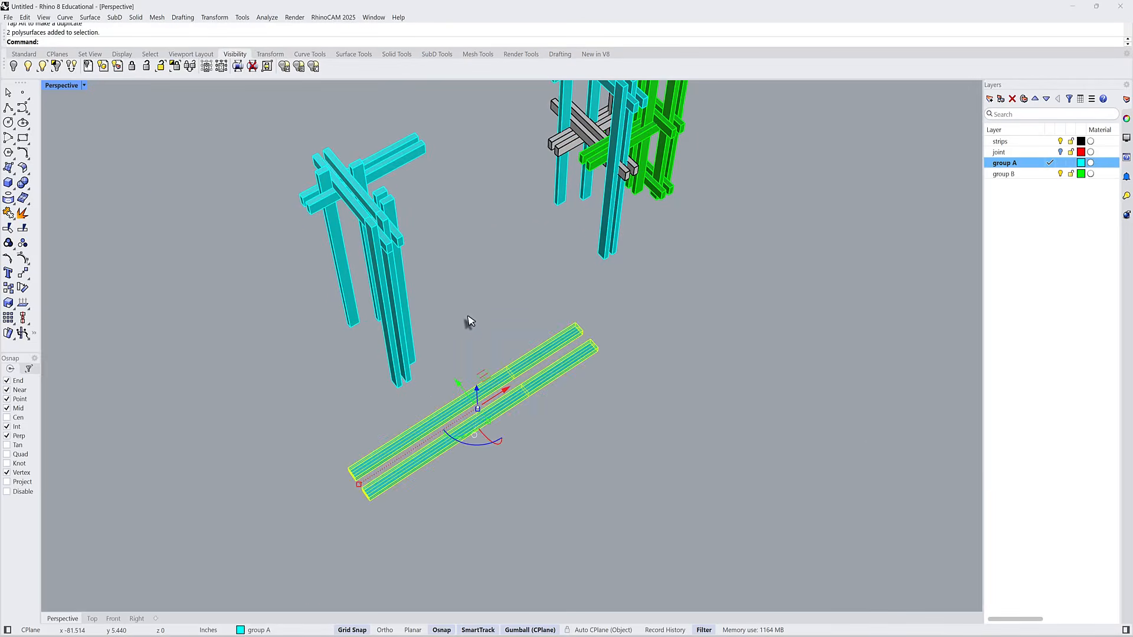
{"action": "key", "text": "Delete"}
- Create a layer named dots and make it the current layer
{"action": "scroll", "coordinate": [469, 325], "scroll_direction": "up", "scroll_amount": 4}
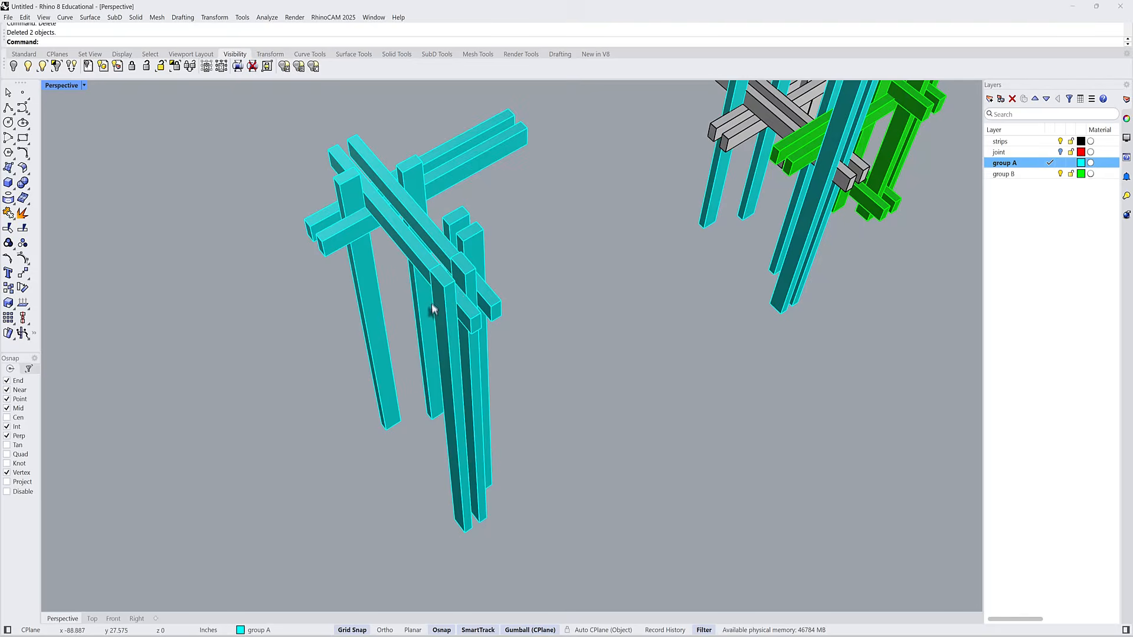
{"action": "scroll", "coordinate": [432, 309], "scroll_direction": "down", "scroll_amount": 4}
{"action": "right_click_drag", "start_coordinate": [434, 307], "coordinate": [479, 191]}
{"action": "scroll", "coordinate": [479, 191], "scroll_direction": "up", "scroll_amount": 5}
{"action": "scroll", "coordinate": [488, 204], "scroll_direction": "down", "scroll_amount": 3}
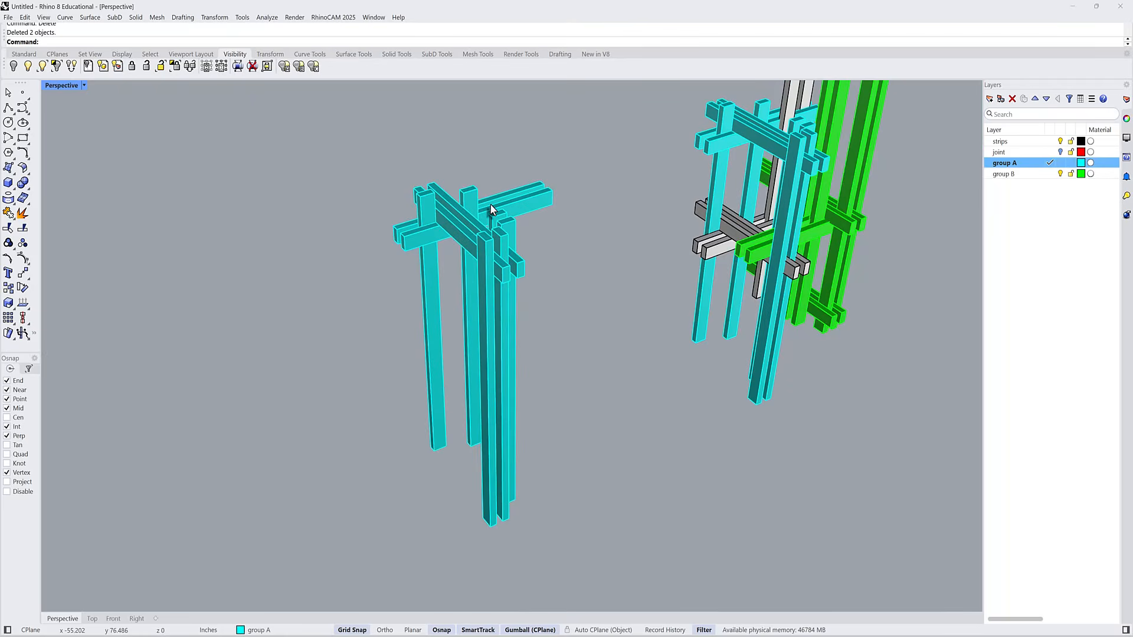
{"action": "left_click", "coordinate": [989, 98]}
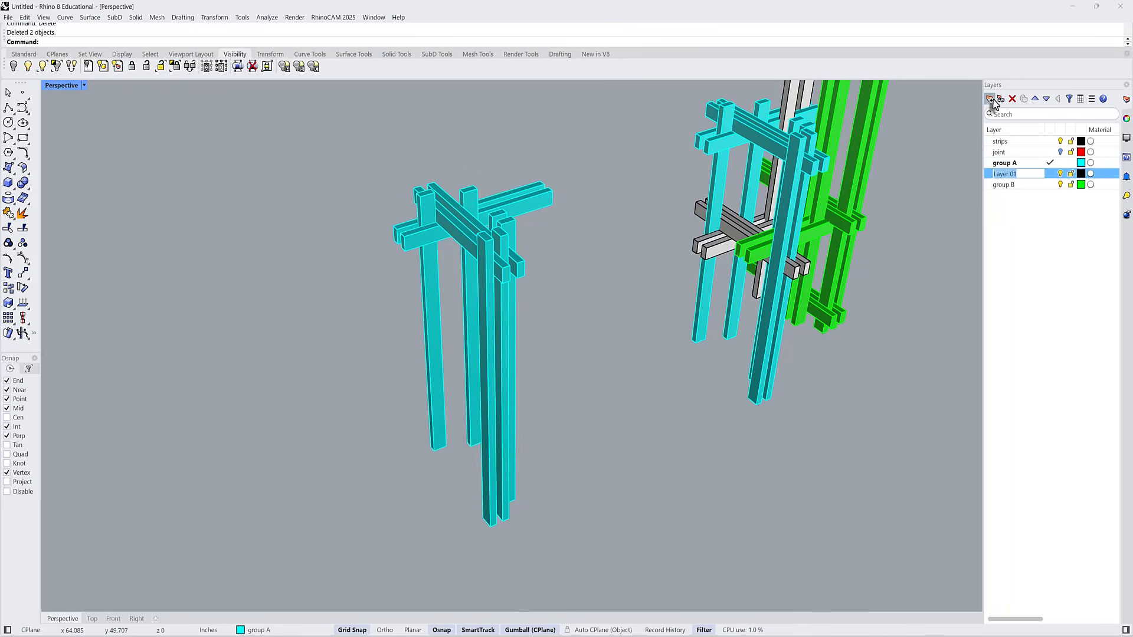
{"action": "type", "text": "dots"}
{"action": "key", "text": "Return"}
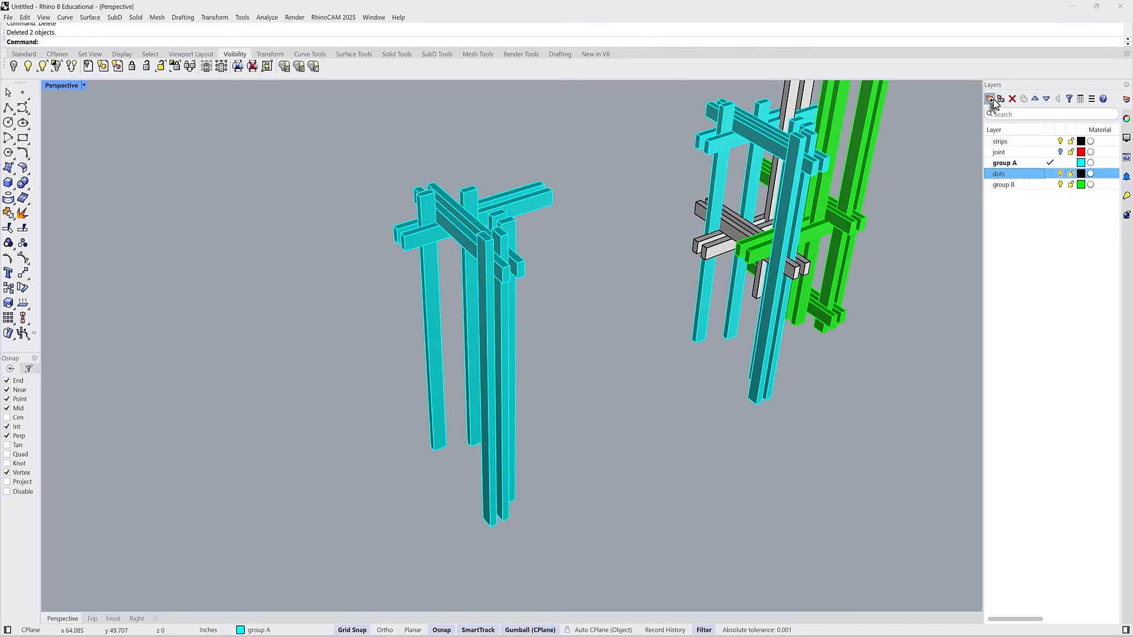
{"action": "left_click", "coordinate": [1050, 173]}
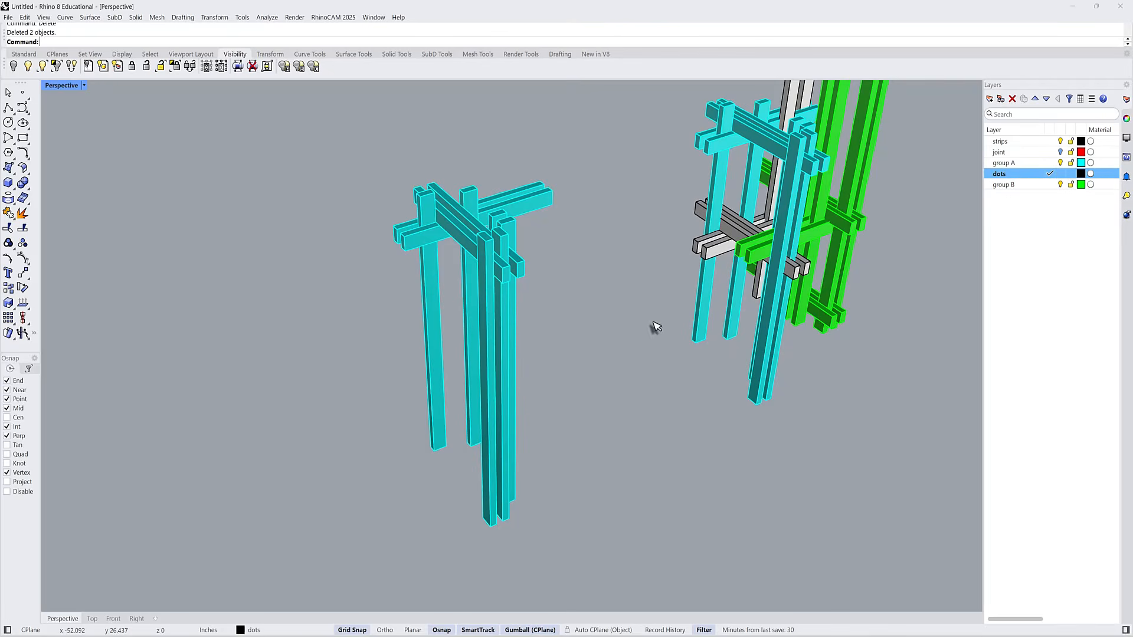
- Place a text dot labelled A1 at the top of the front corner vertical strip of the separated assembly
{"action": "key", "text": "Return"}
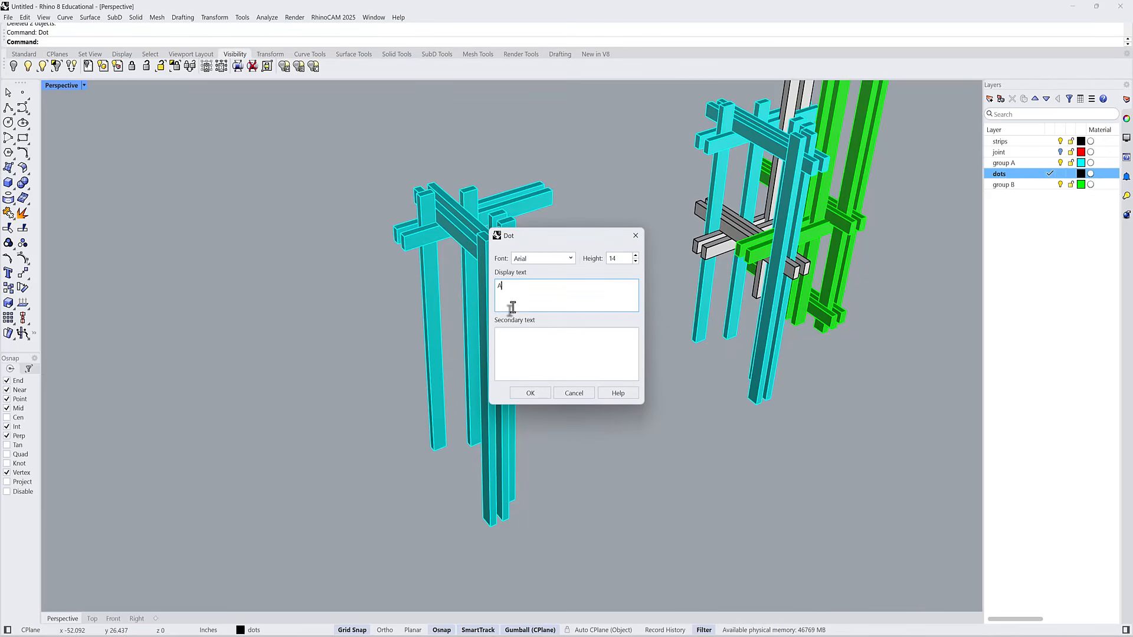
{"action": "type", "text": "A1"}
{"action": "left_click", "coordinate": [545, 394]}
{"action": "scroll", "coordinate": [481, 236], "scroll_direction": "up", "scroll_amount": 5}
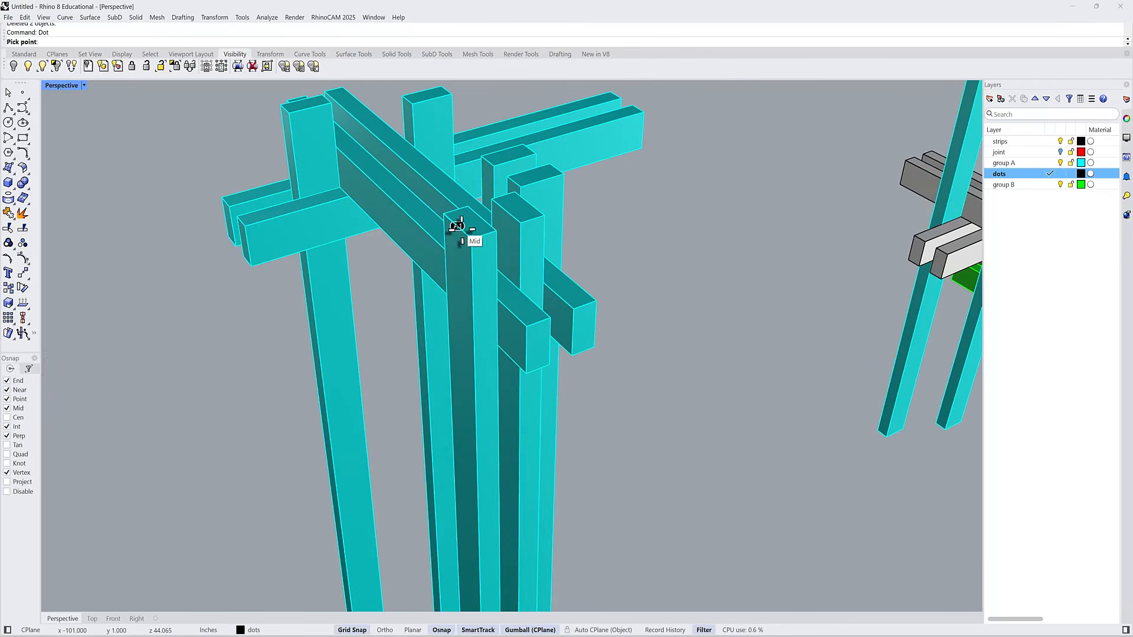
{"action": "left_click", "coordinate": [456, 227]}
- Place a text dot labelled A2 at the top of the vertical strip next to the A1 strip
{"action": "right_click", "coordinate": [518, 217]}
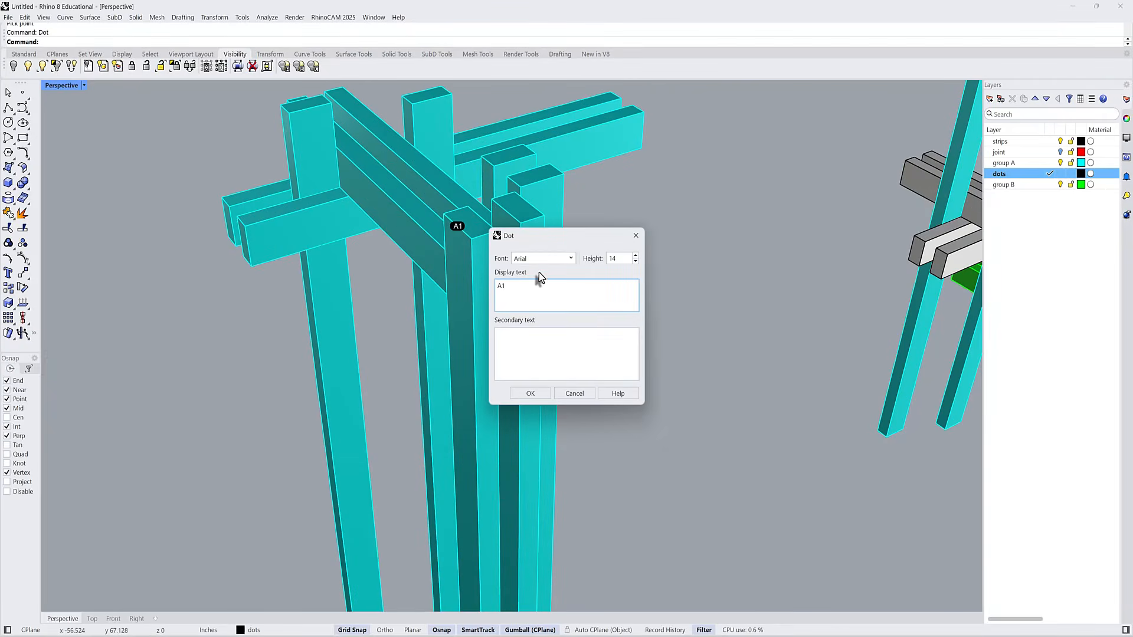
{"action": "key", "text": "BackSpace"}
{"action": "type", "text": "2"}
{"action": "left_click", "coordinate": [531, 393]}
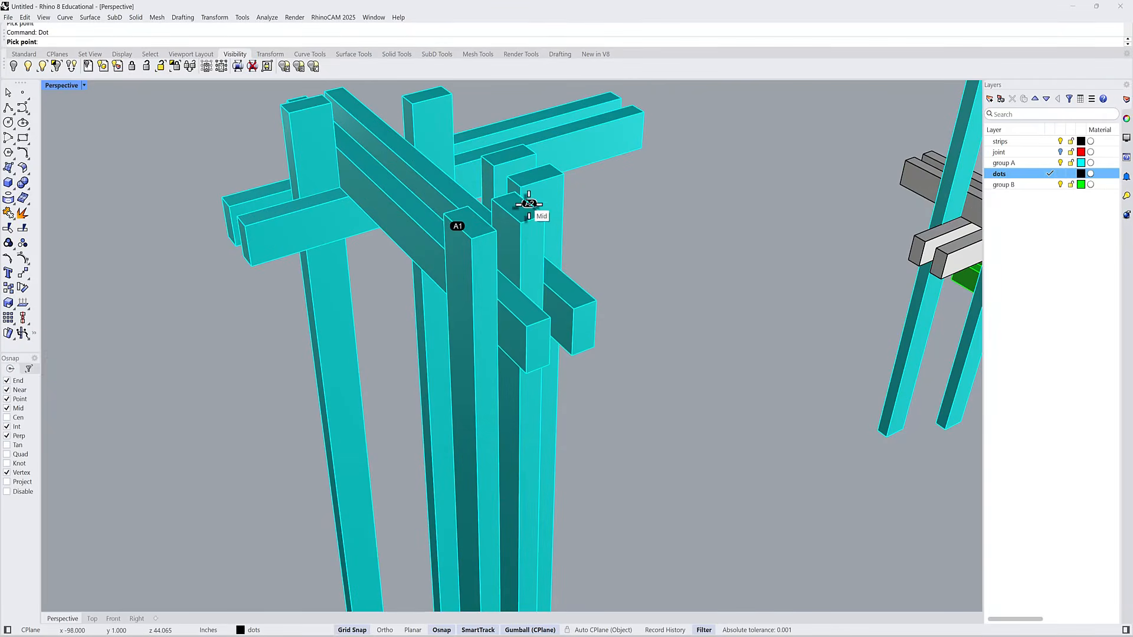
{"action": "left_click", "coordinate": [528, 203]}
- Group the A1 text dot with its vertical strip
{"action": "scroll", "coordinate": [523, 222], "scroll_direction": "down", "scroll_amount": 5}
{"action": "scroll", "coordinate": [524, 222], "scroll_direction": "up", "scroll_amount": 5}
{"action": "left_click", "coordinate": [474, 321]}
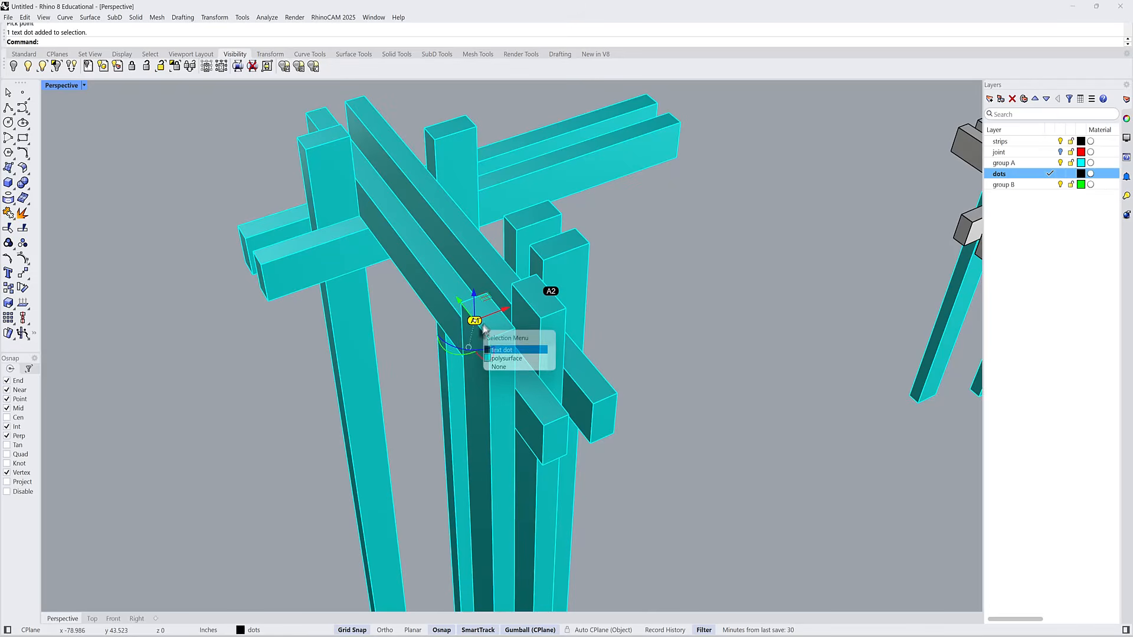
{"action": "left_click", "coordinate": [500, 339], "text": "shift"}
{"action": "type", "text": "Gr"}
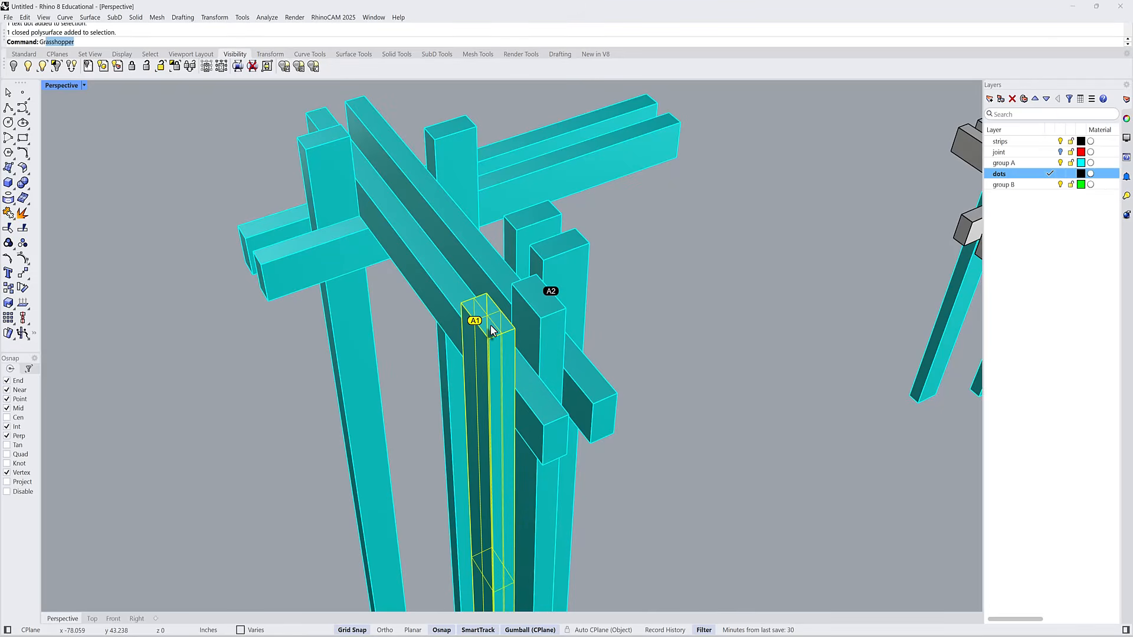
{"action": "type", "text": "oup"}
{"action": "key", "text": "Return"}
- Copy the grouped A1 strip and dot to the empty space in front of the assembly
{"action": "scroll", "coordinate": [498, 227], "scroll_direction": "down", "scroll_amount": 6}
{"action": "type", "text": "C"}
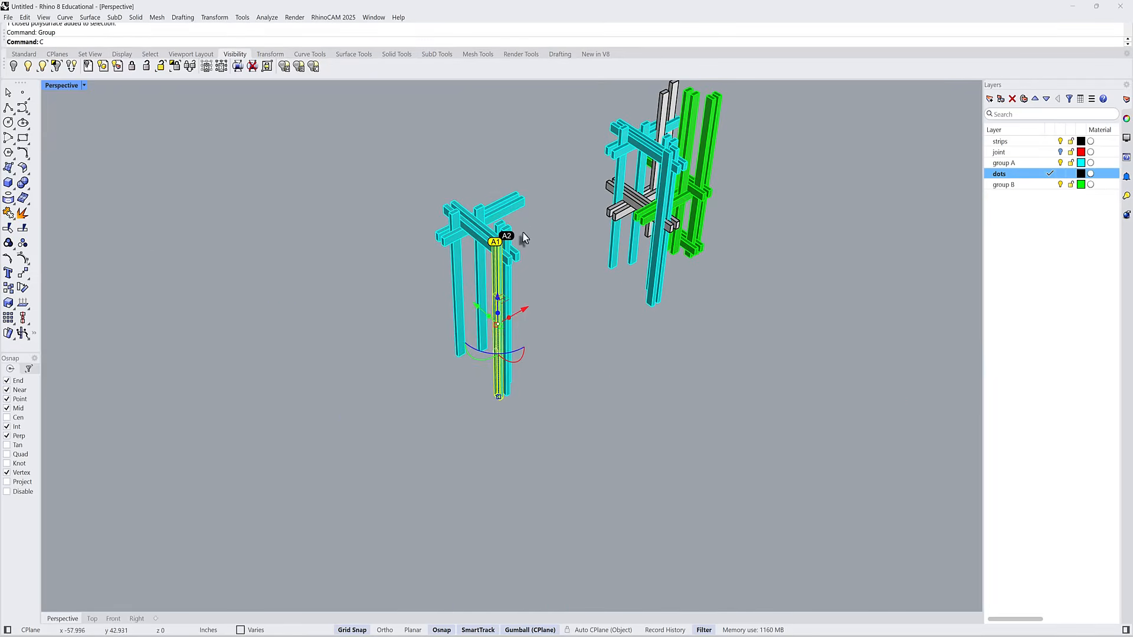
{"action": "type", "text": "opy"}
{"action": "key", "text": "Return"}
{"action": "left_click", "coordinate": [543, 346]}
{"action": "left_click", "coordinate": [630, 427]}
{"action": "key", "text": "Return"}
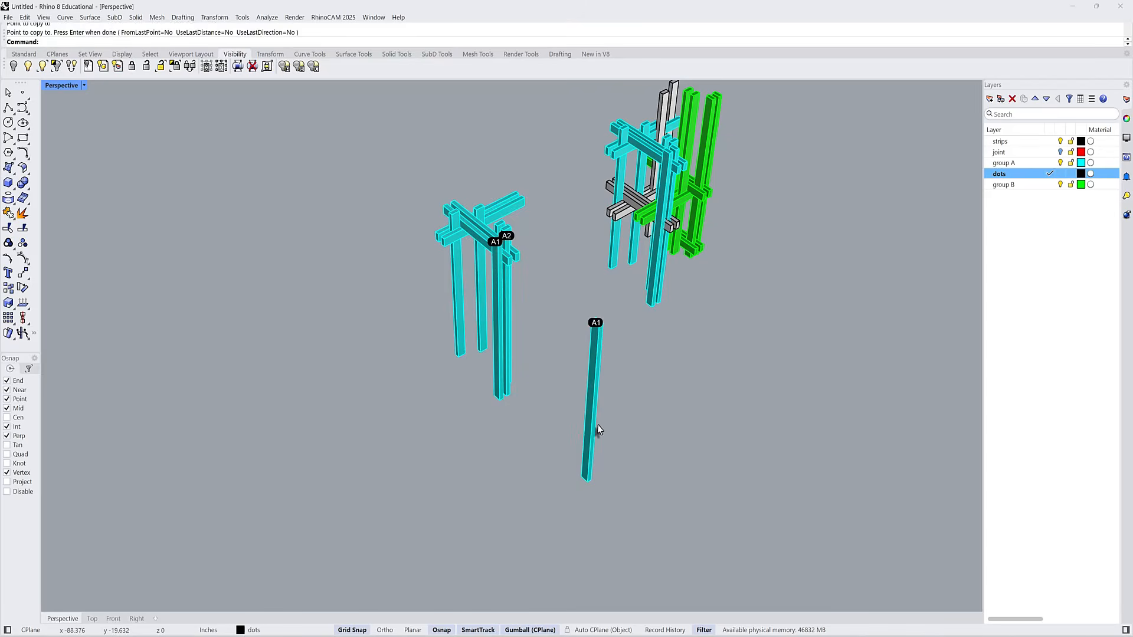
- Rotate the copied A1 strip with its dot so that it lies flat
{"action": "left_click", "coordinate": [591, 427]}
{"action": "left_click_drag", "start_coordinate": [572, 443], "coordinate": [566, 399], "text": "shift"}
{"action": "left_click", "coordinate": [637, 387]}
{"action": "scroll", "coordinate": [637, 385], "scroll_direction": "up", "scroll_amount": 5}
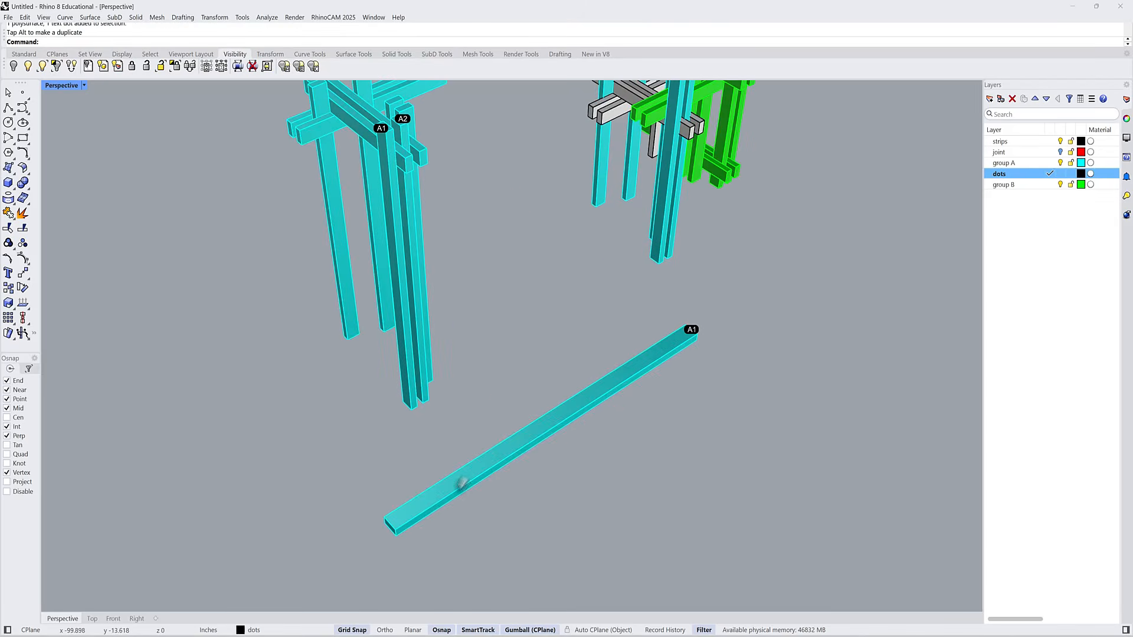
{"action": "scroll", "coordinate": [663, 349], "scroll_direction": "down", "scroll_amount": 3}
{"action": "scroll", "coordinate": [515, 452], "scroll_direction": "up", "scroll_amount": 3}
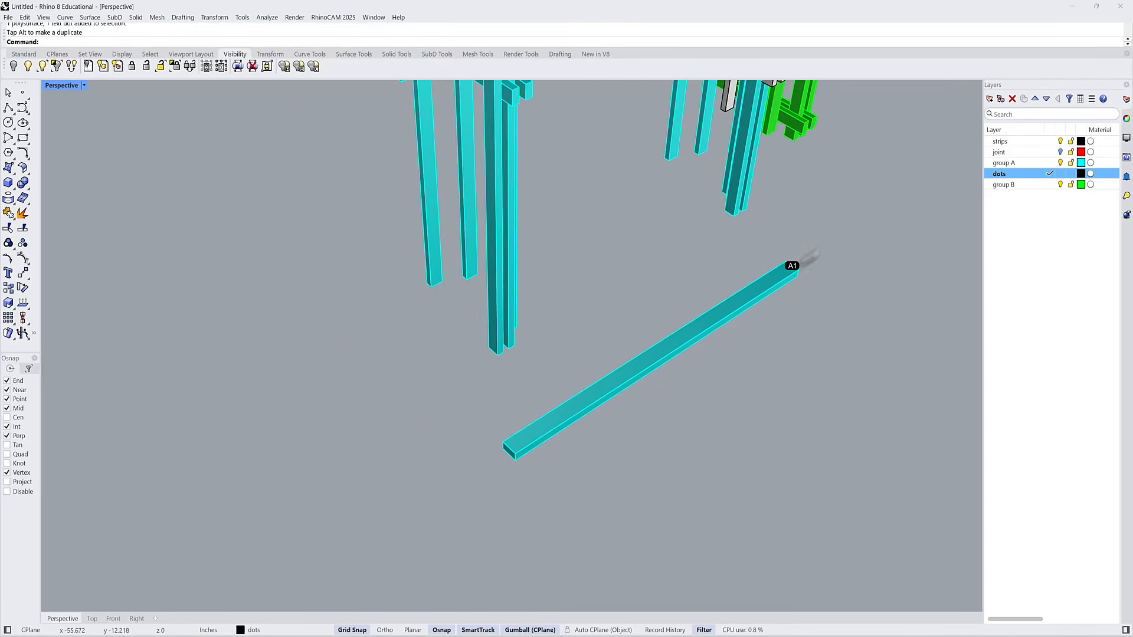
{"action": "right_click_drag", "start_coordinate": [763, 288], "coordinate": [704, 348], "text": "shift"}
{"action": "scroll", "coordinate": [708, 342], "scroll_direction": "down", "scroll_amount": 3}
{"action": "scroll", "coordinate": [550, 222], "scroll_direction": "up", "scroll_amount": 3}
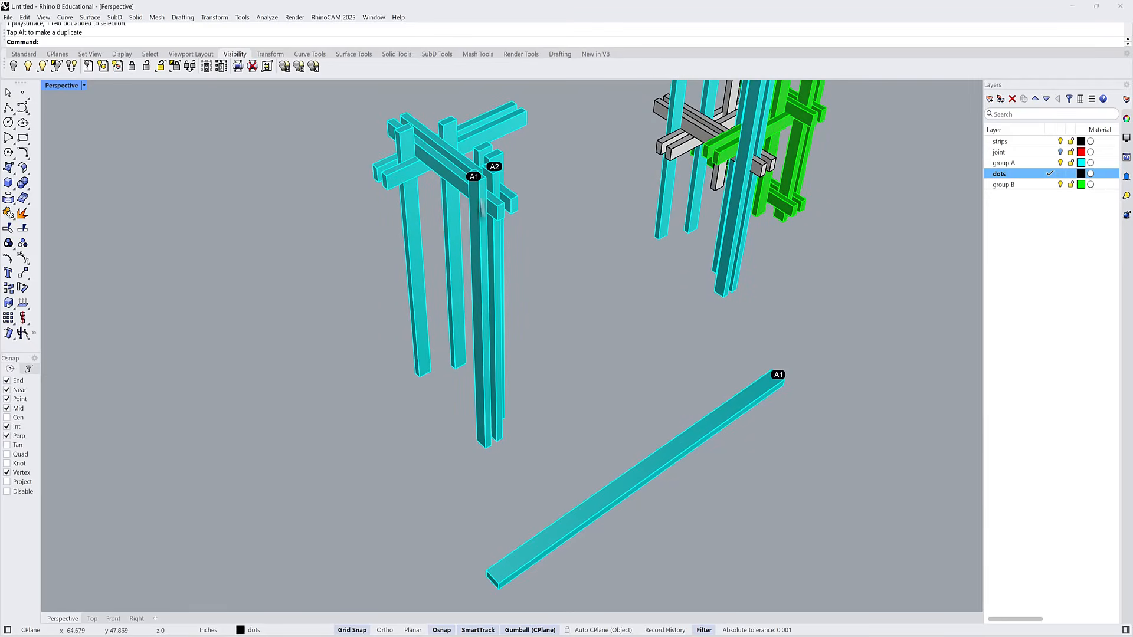
{"action": "scroll", "coordinate": [630, 346], "scroll_direction": "down", "scroll_amount": 3}
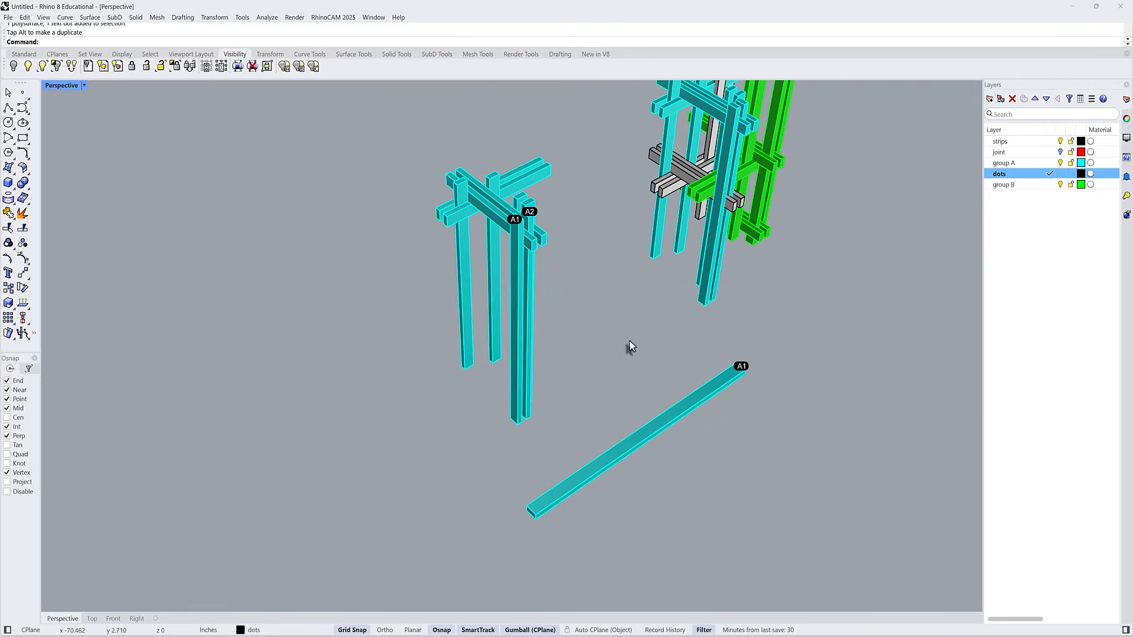
- Examine how the flat A1 copy corresponds to the labelled A1 and A2 strips in the assembly
{"action": "right_click_drag", "start_coordinate": [597, 265], "coordinate": [629, 363]}
{"action": "scroll", "coordinate": [711, 373], "scroll_direction": "up", "scroll_amount": 2}
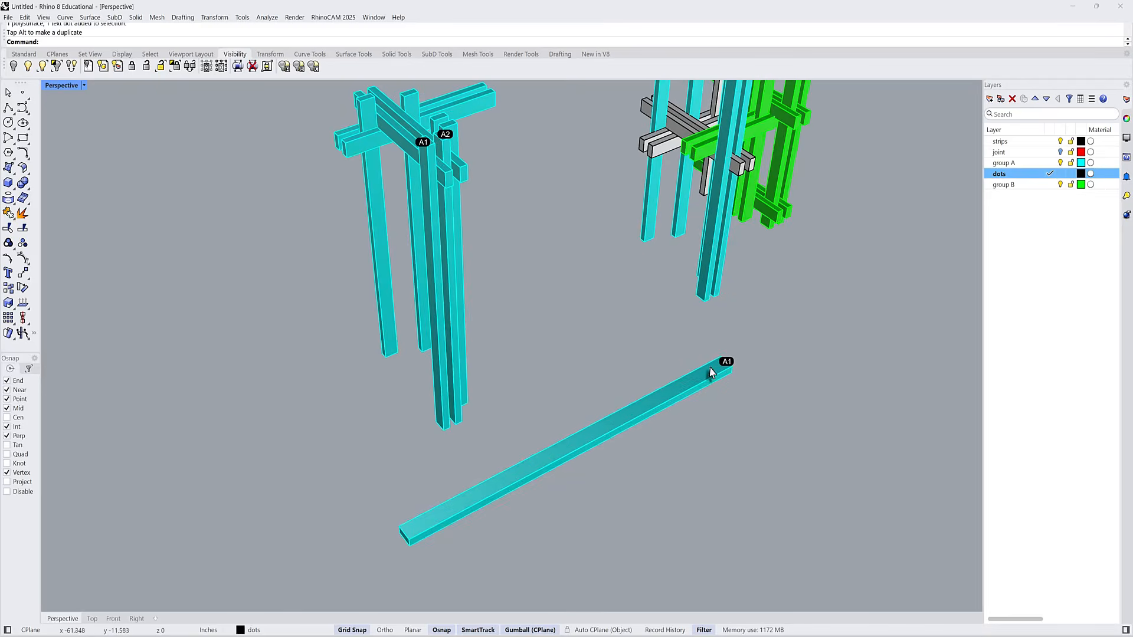
{"action": "scroll", "coordinate": [714, 381], "scroll_direction": "up", "scroll_amount": 2}
{"action": "scroll", "coordinate": [696, 369], "scroll_direction": "down", "scroll_amount": 3}
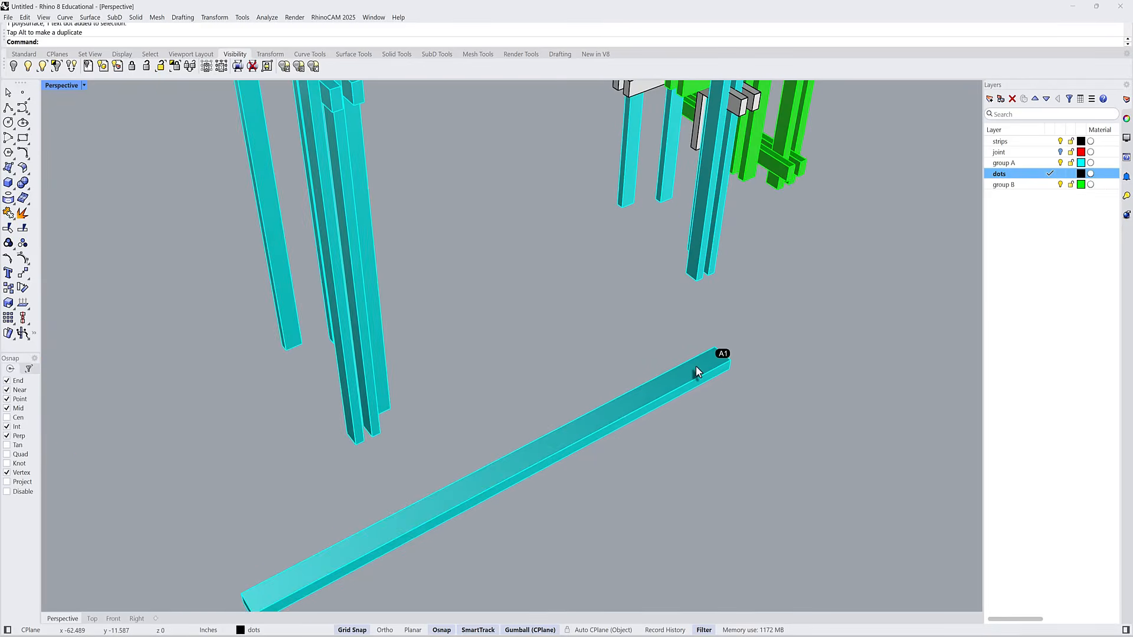
{"action": "scroll", "coordinate": [402, 217], "scroll_direction": "down", "scroll_amount": 5}
{"action": "right_click_drag", "start_coordinate": [379, 170], "coordinate": [441, 215], "text": "shift"}
{"action": "scroll", "coordinate": [566, 331], "scroll_direction": "up", "scroll_amount": 6}
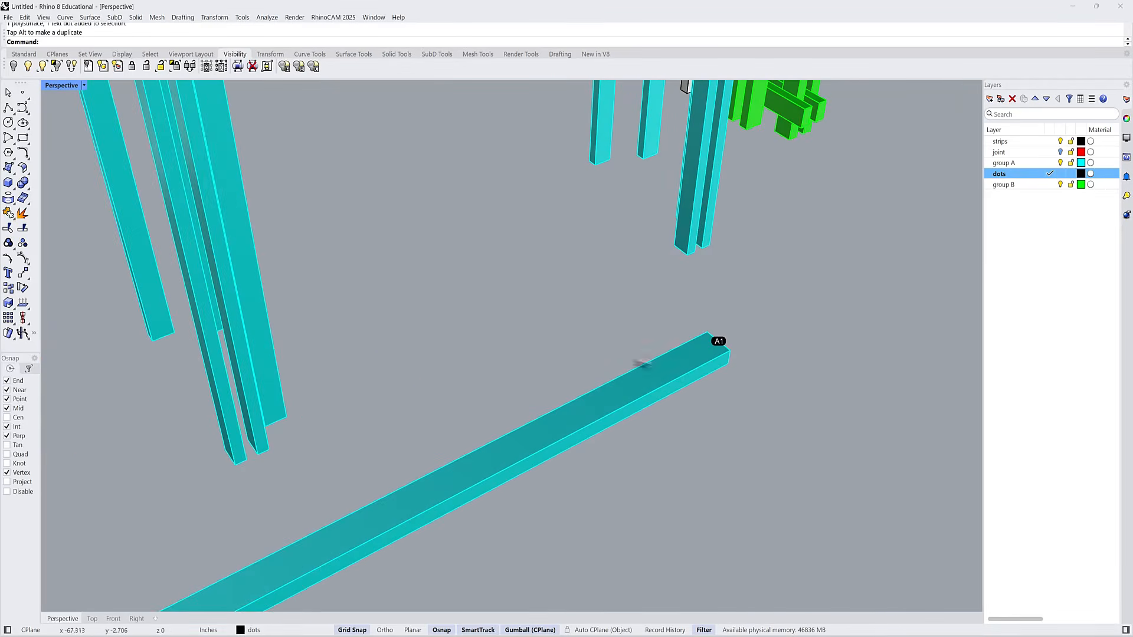
{"action": "scroll", "coordinate": [796, 421], "scroll_direction": "down", "scroll_amount": 5}
{"action": "scroll", "coordinate": [479, 218], "scroll_direction": "up", "scroll_amount": 6}
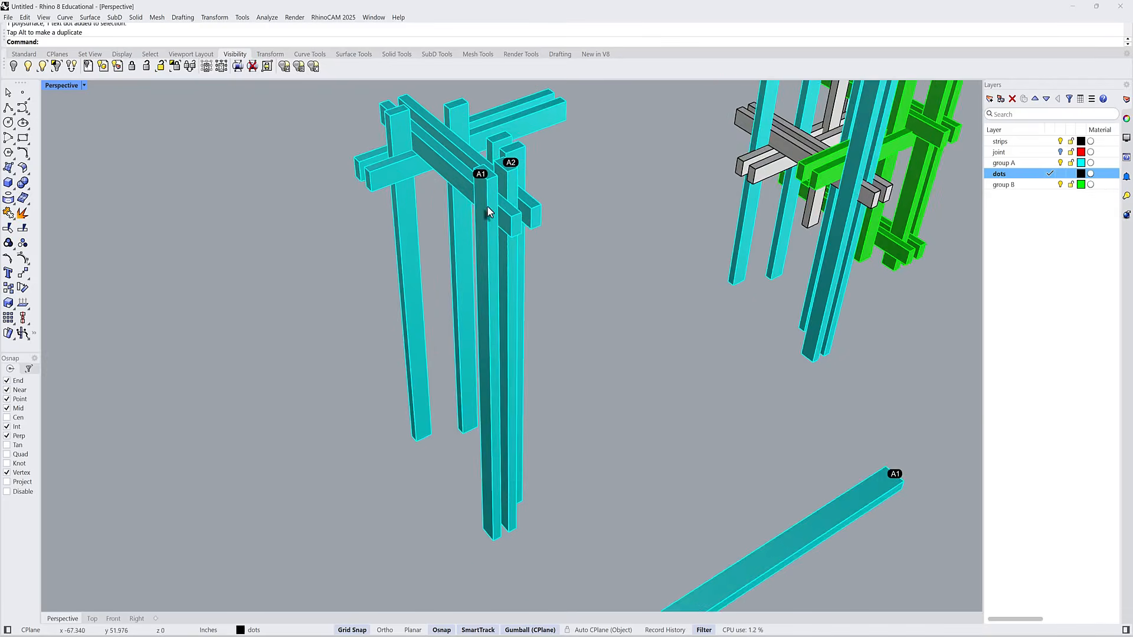
{"action": "scroll", "coordinate": [483, 220], "scroll_direction": "down", "scroll_amount": 2}
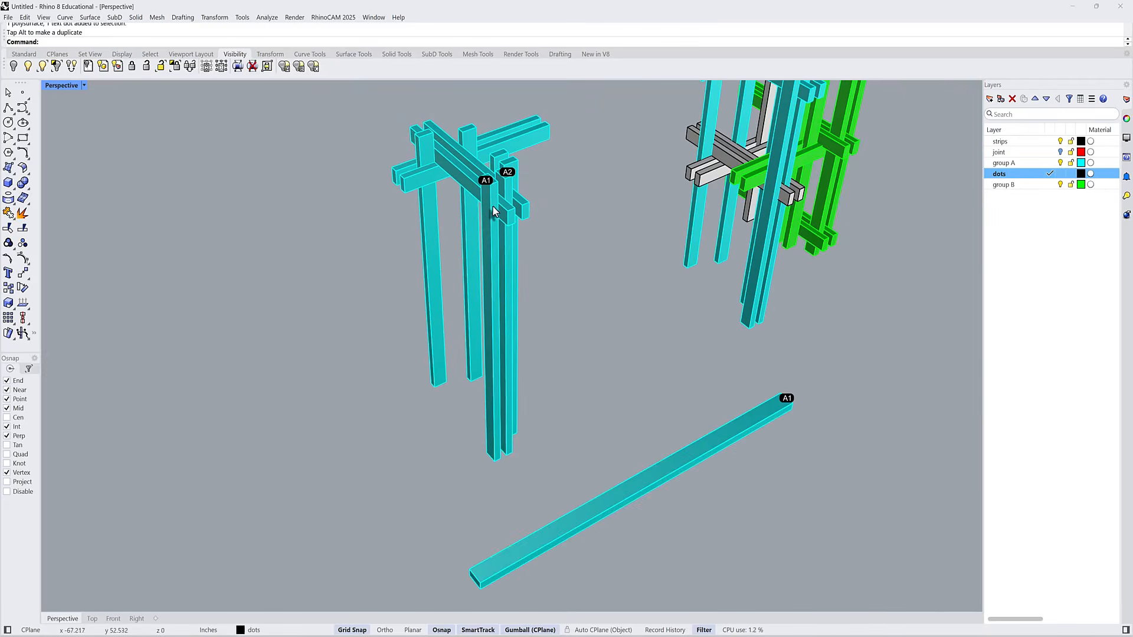
{"action": "scroll", "coordinate": [507, 215], "scroll_direction": "down", "scroll_amount": 2}
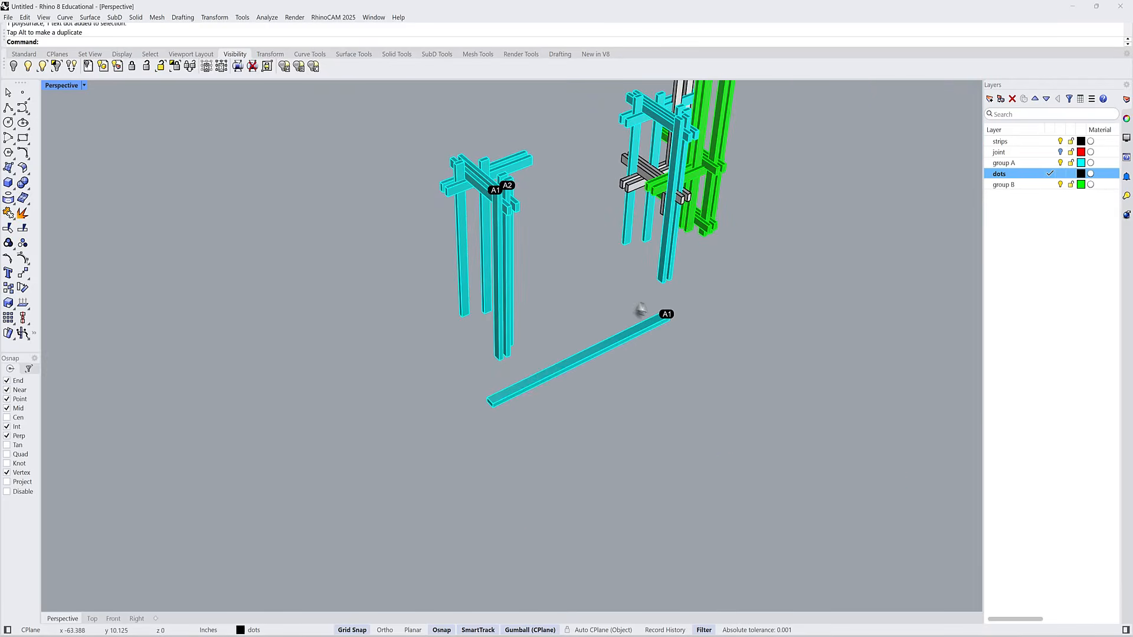
{"action": "scroll", "coordinate": [654, 319], "scroll_direction": "up", "scroll_amount": 4}
{"action": "scroll", "coordinate": [663, 338], "scroll_direction": "down", "scroll_amount": 4}
{"action": "scroll", "coordinate": [483, 196], "scroll_direction": "up", "scroll_amount": 2}
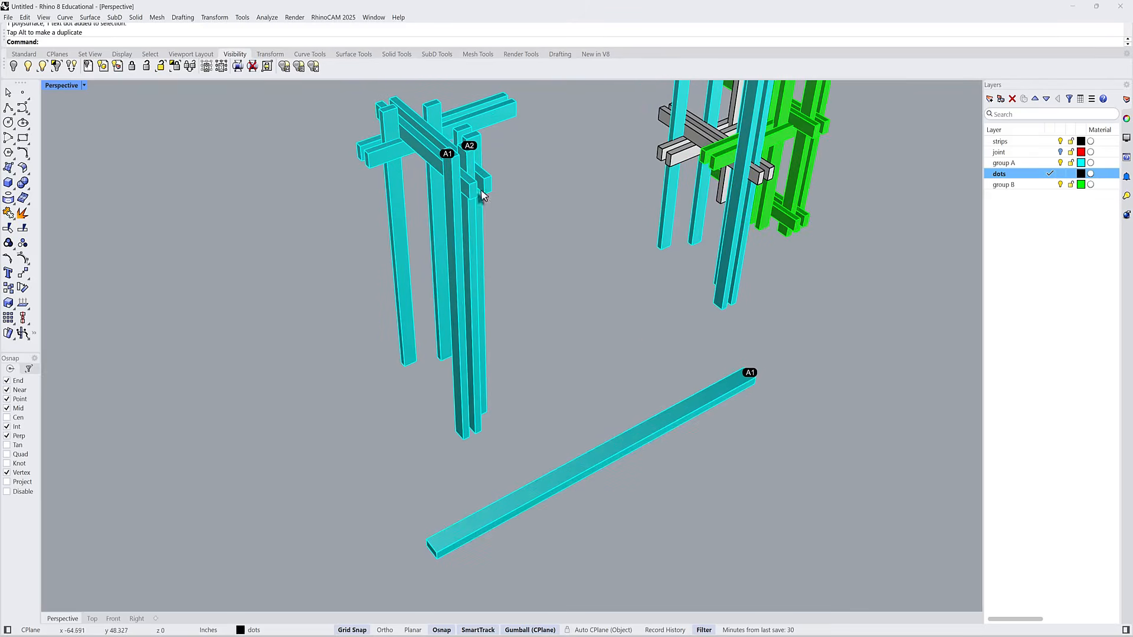
{"action": "scroll", "coordinate": [477, 177], "scroll_direction": "up", "scroll_amount": 2}
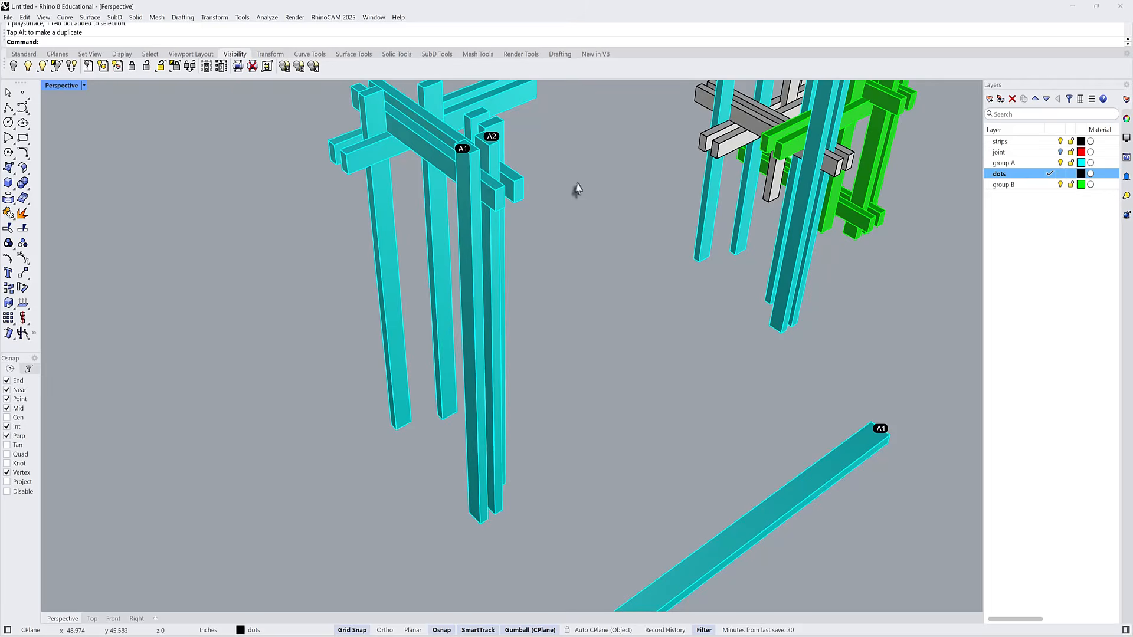
{"action": "scroll", "coordinate": [578, 185], "scroll_direction": "down", "scroll_amount": 3}
{"action": "left_click_drag", "start_coordinate": [745, 356], "coordinate": [666, 298]}
{"action": "scroll", "coordinate": [516, 168], "scroll_direction": "up", "scroll_amount": 3}
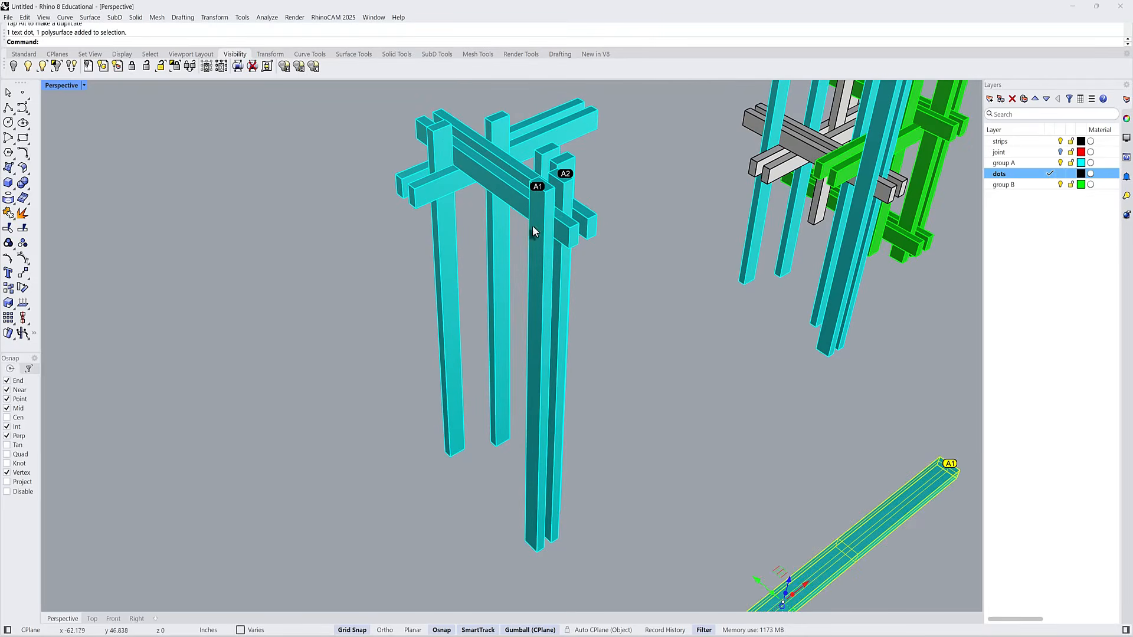
{"action": "key", "text": "Escape"}
- Move the whole labelled group A assembly, including both text dots, farther away from the main model and frame it
{"action": "scroll", "coordinate": [557, 216], "scroll_direction": "down", "scroll_amount": 5}
{"action": "right_click_drag", "start_coordinate": [569, 230], "coordinate": [581, 254]}
{"action": "scroll", "coordinate": [581, 266], "scroll_direction": "up", "scroll_amount": 2}
{"action": "left_click_drag", "start_coordinate": [579, 313], "coordinate": [392, 132]}
{"action": "right_click_drag", "start_coordinate": [447, 177], "coordinate": [552, 233]}
{"action": "scroll", "coordinate": [573, 255], "scroll_direction": "down", "scroll_amount": 4}
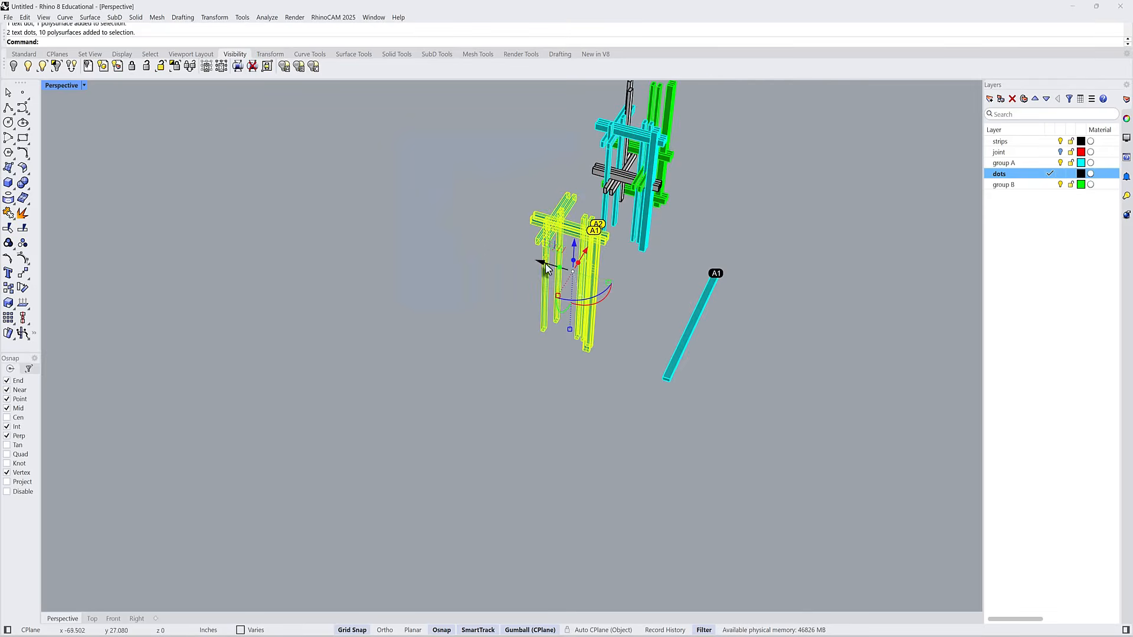
{"action": "left_click_drag", "start_coordinate": [543, 264], "coordinate": [347, 213]}
{"action": "type", "text": "zs"}
{"action": "key", "text": "Return"}
{"action": "key", "text": "Escape"}
{"action": "right_click_drag", "start_coordinate": [165, 162], "coordinate": [112, 112]}
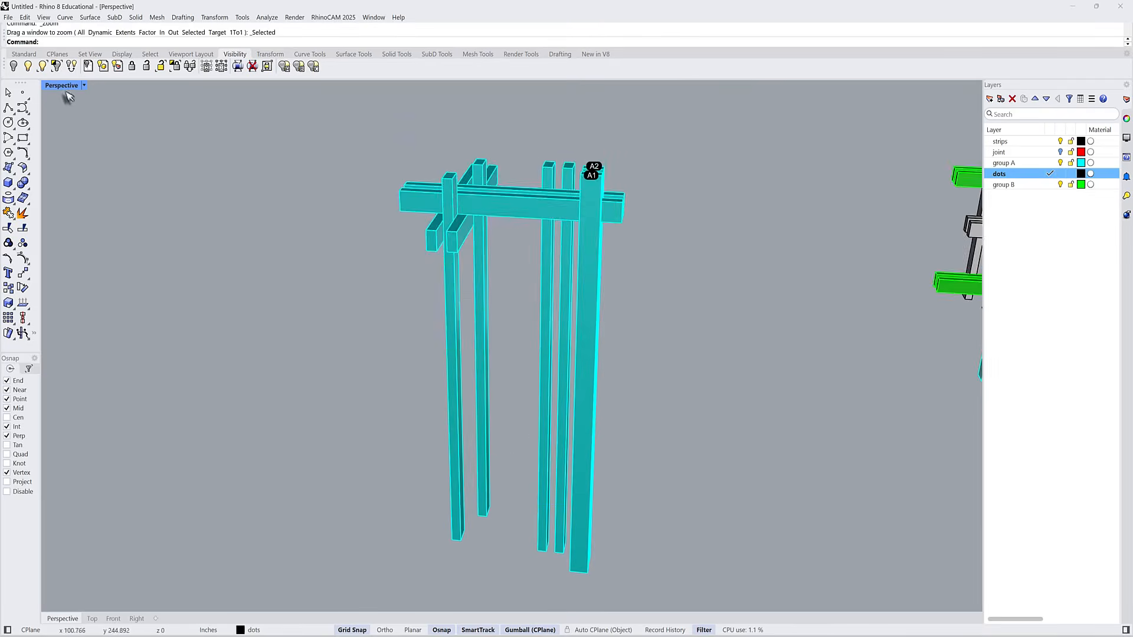
- Examine the joint between the A1 and A2 strips and the horizontal beams in the Front and Right views
{"action": "double_click", "coordinate": [62, 87]}
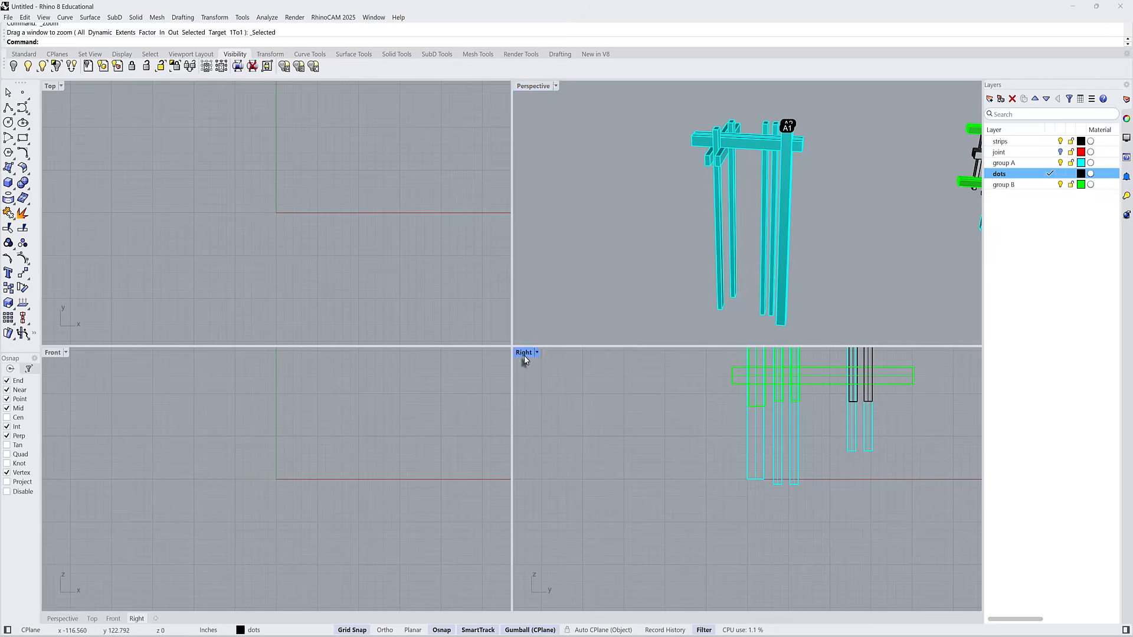
{"action": "double_click", "coordinate": [524, 352]}
{"action": "scroll", "coordinate": [678, 298], "scroll_direction": "up", "scroll_amount": 5}
{"action": "double_click", "coordinate": [53, 85]}
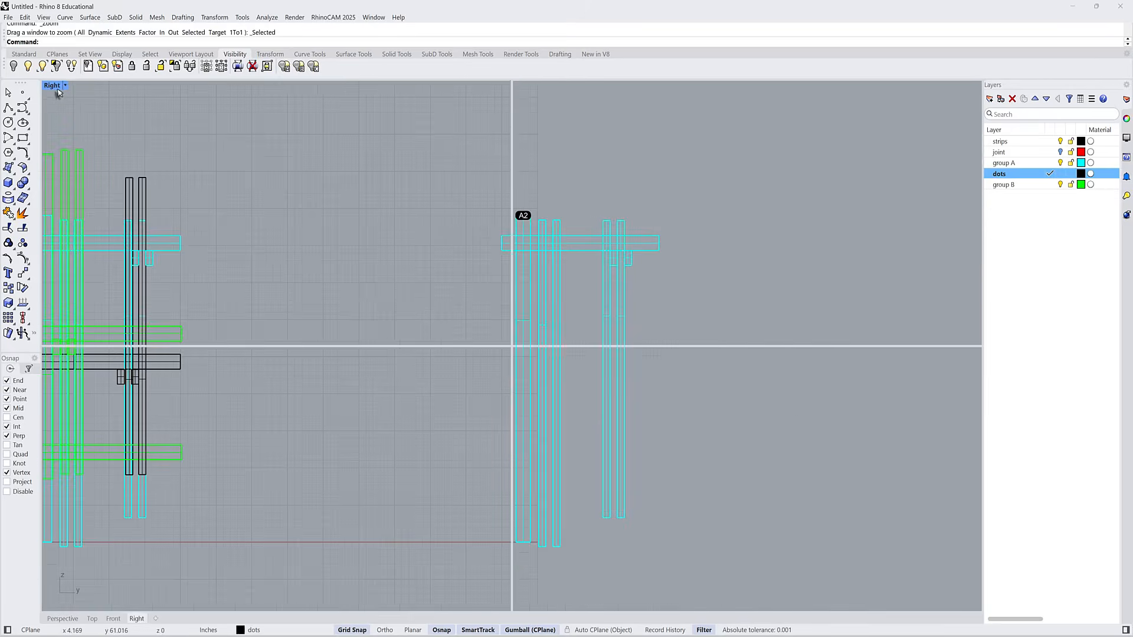
{"action": "left_click_drag", "start_coordinate": [850, 226], "coordinate": [683, 116]}
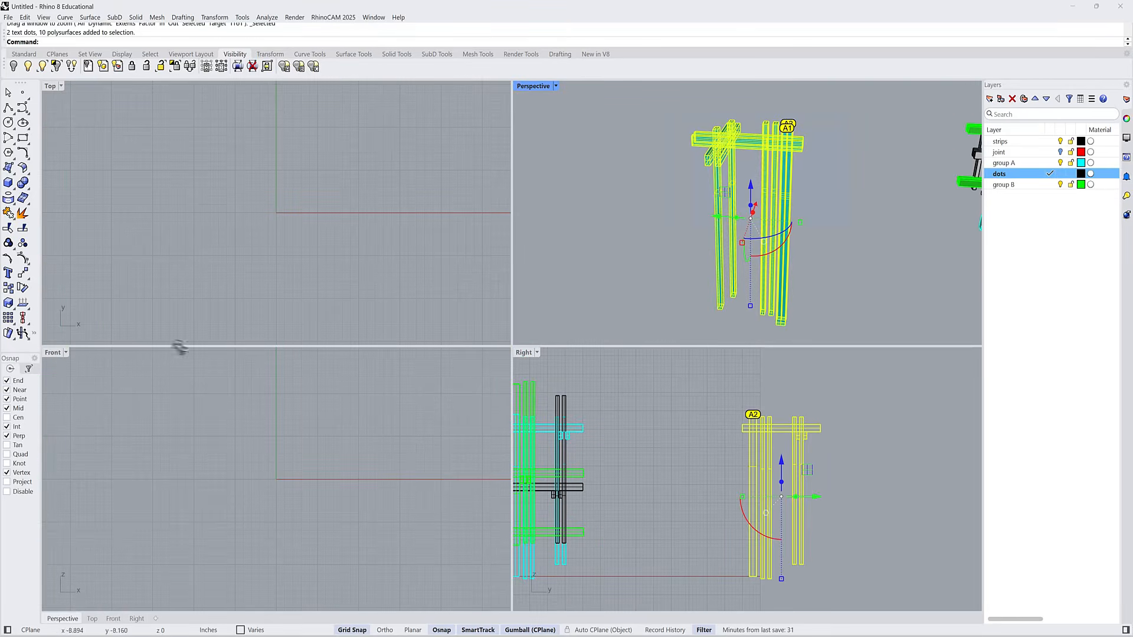
{"action": "left_click", "coordinate": [52, 353]}
{"action": "type", "text": "ZS"}
{"action": "key", "text": "Return"}
{"action": "double_click", "coordinate": [52, 353]}
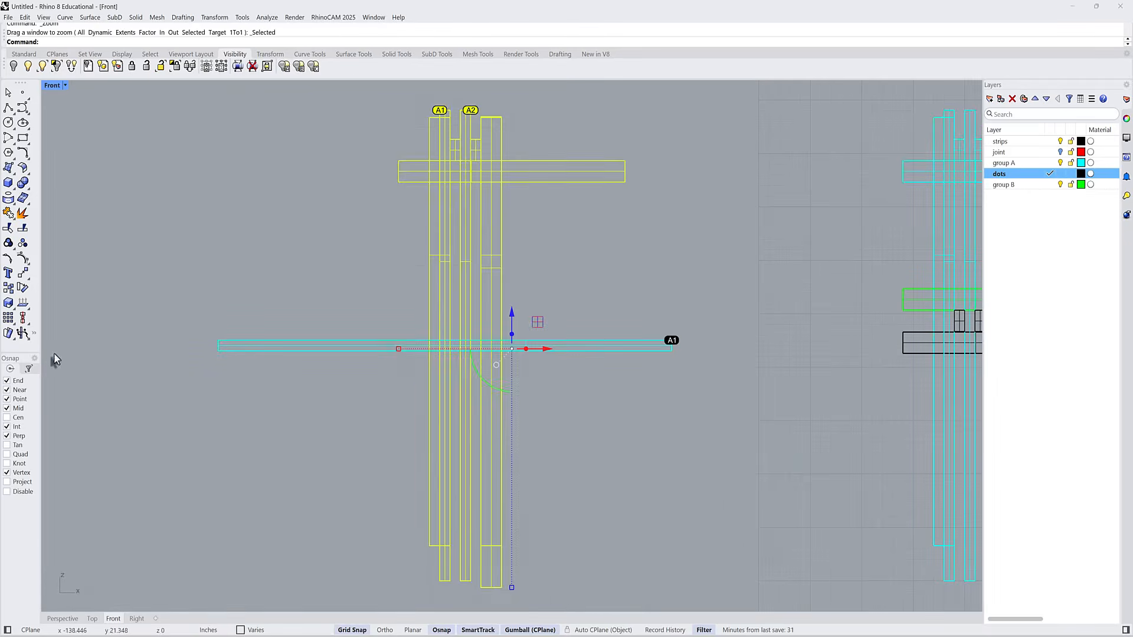
{"action": "scroll", "coordinate": [441, 112], "scroll_direction": "up", "scroll_amount": 5}
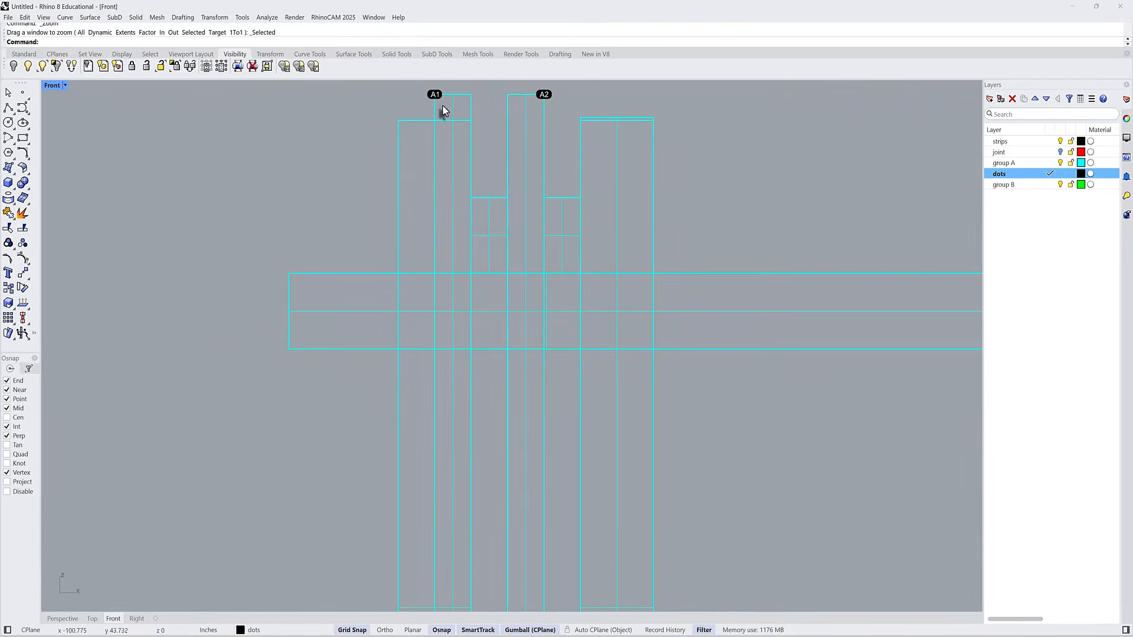
{"action": "double_click", "coordinate": [53, 85]}
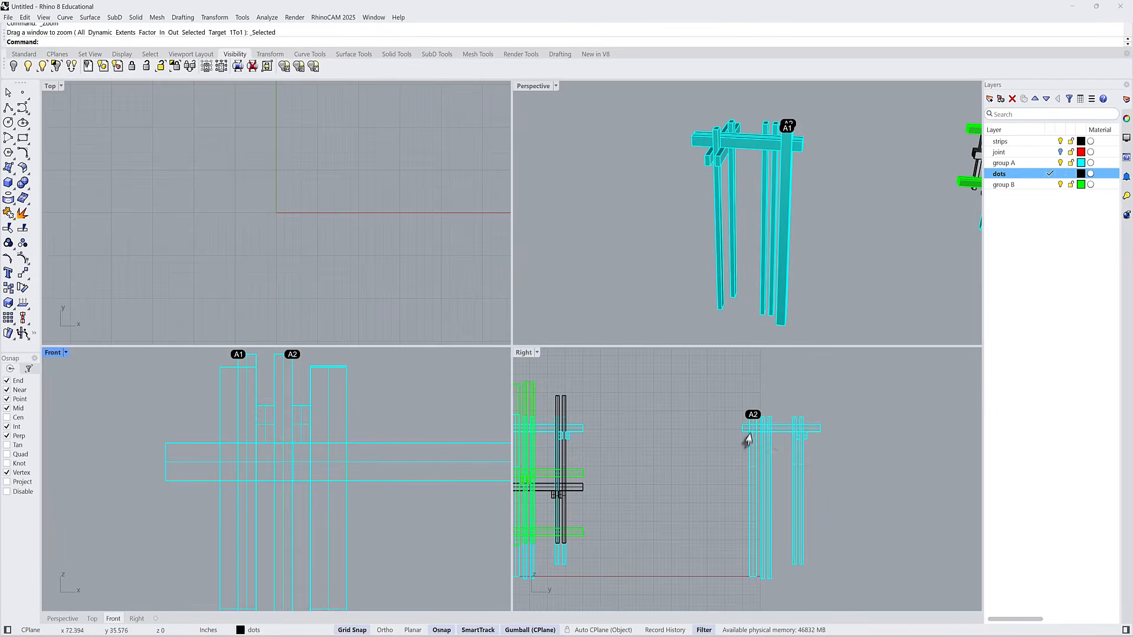
{"action": "scroll", "coordinate": [723, 462], "scroll_direction": "up", "scroll_amount": 5}
{"action": "scroll", "coordinate": [705, 457], "scroll_direction": "up", "scroll_amount": 2}
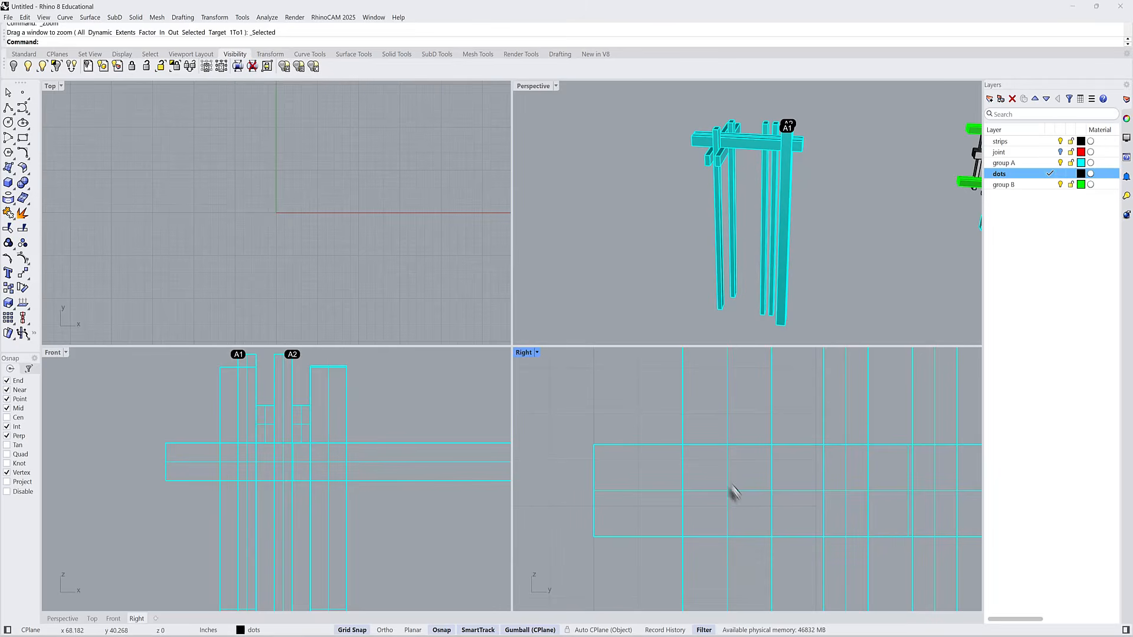
{"action": "double_click", "coordinate": [521, 353]}
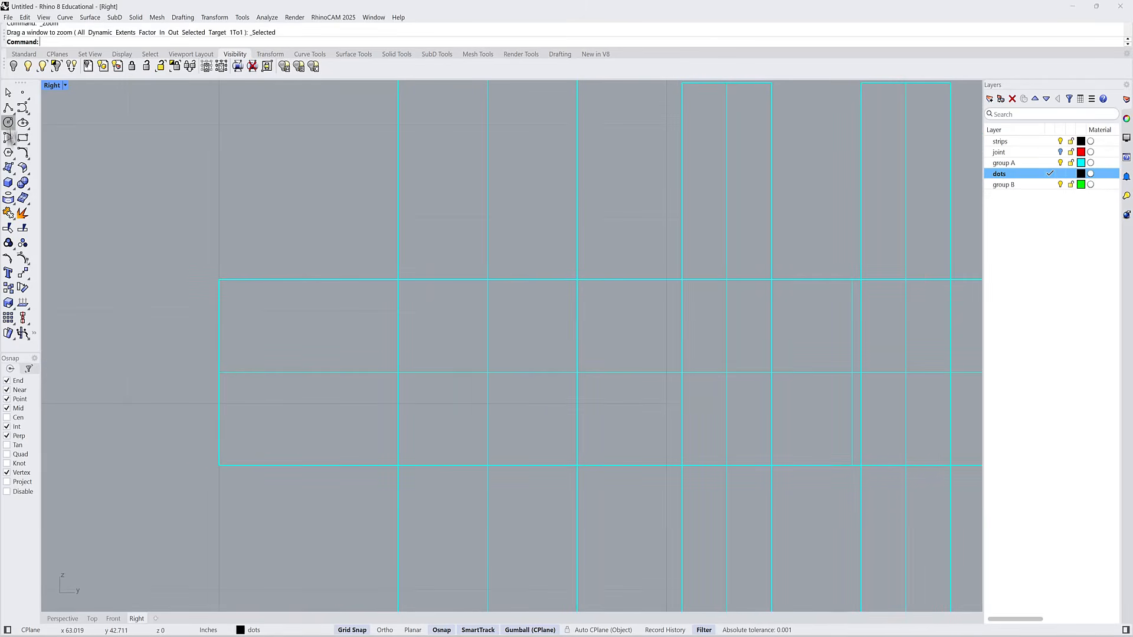
{"action": "left_click", "coordinate": [12, 186]}
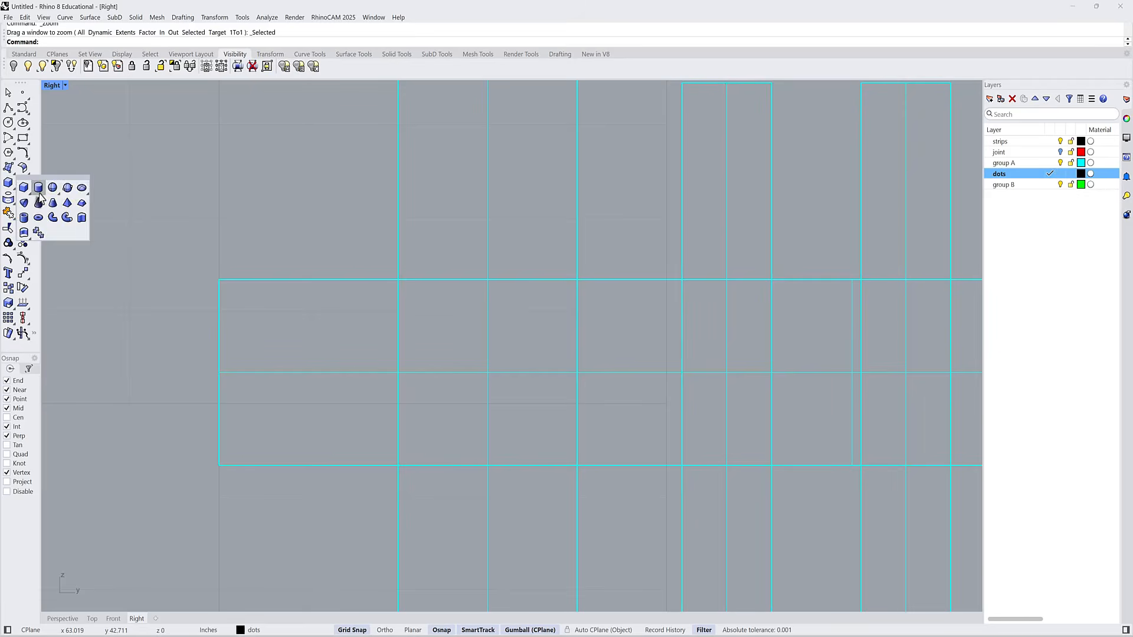
{"action": "left_click", "coordinate": [39, 187]}
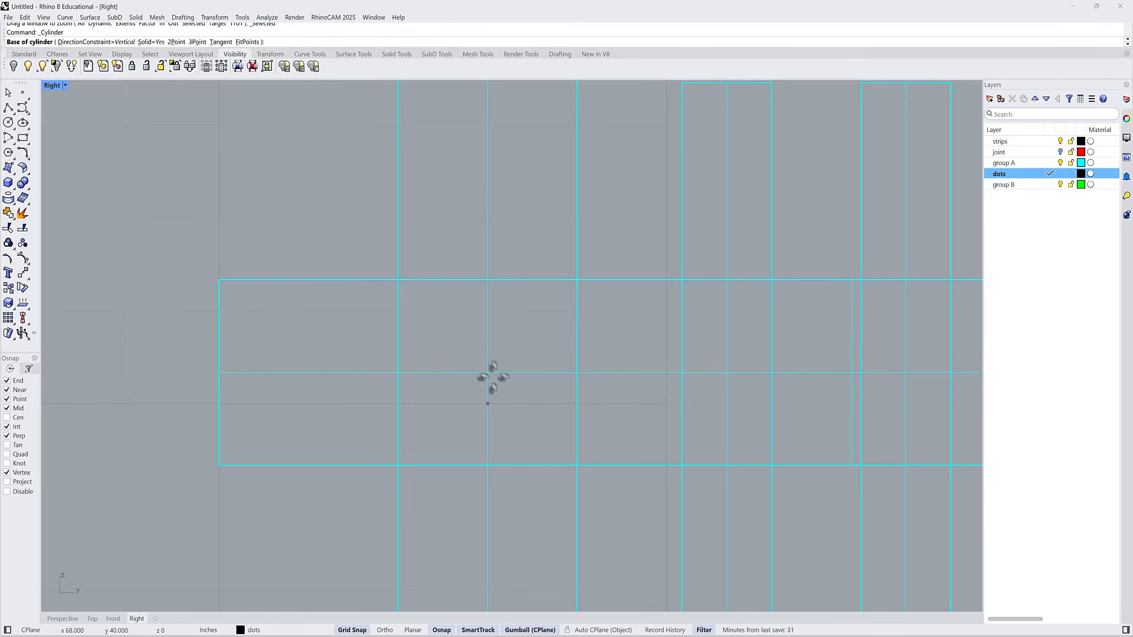
{"action": "key", "text": "Escape"}
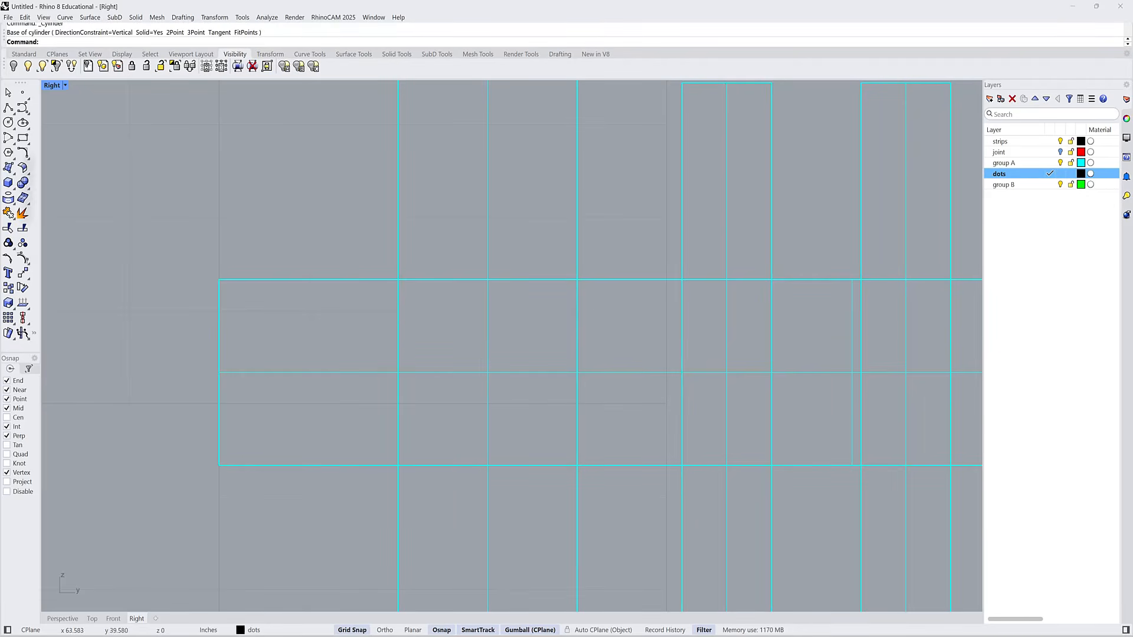
- With Project osnap on, draw a polyline tracing both diagonals of the rectangle where the labelled vertical strips cross the horizontal beams
{"action": "left_click", "coordinate": [8, 137]}
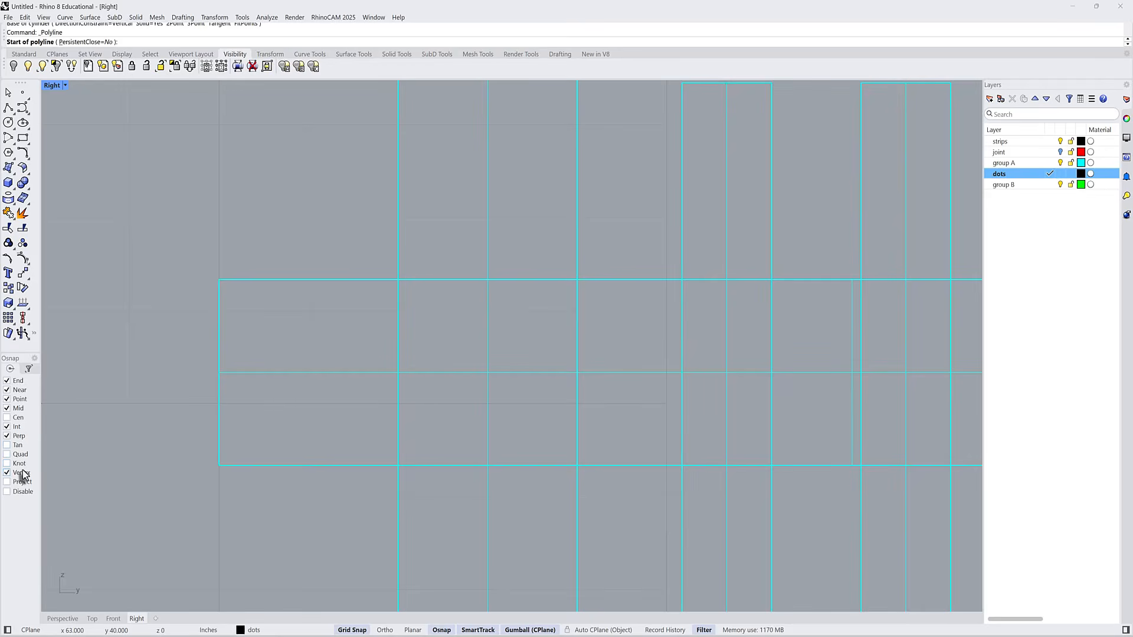
{"action": "left_click", "coordinate": [398, 465]}
{"action": "left_click", "coordinate": [576, 280]}
{"action": "left_click", "coordinate": [398, 280]}
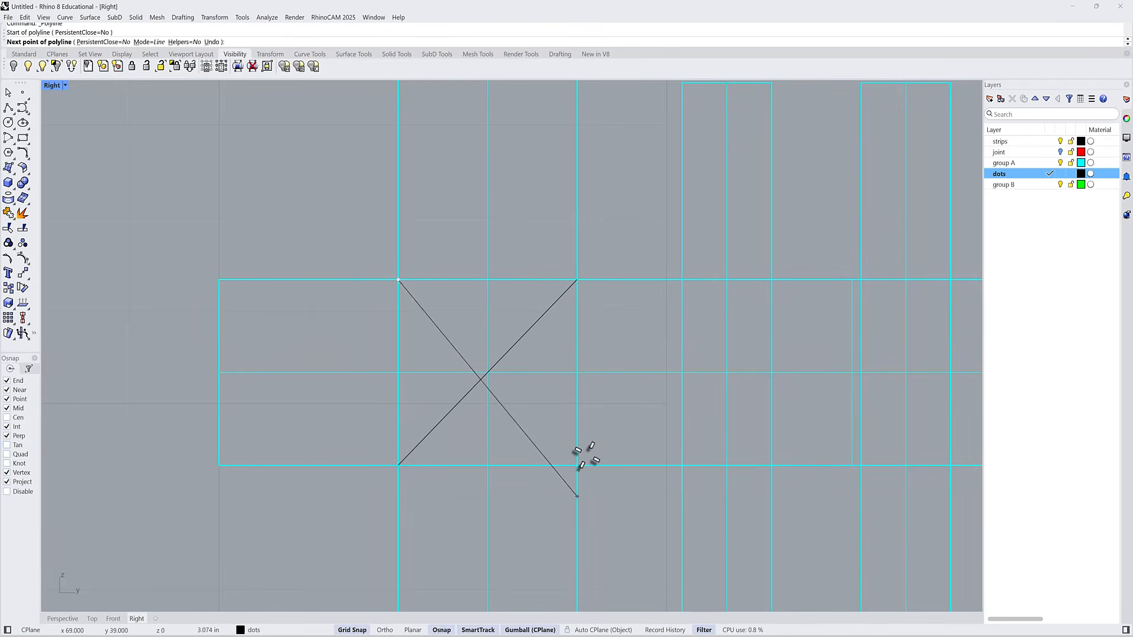
{"action": "left_click", "coordinate": [577, 466]}
{"action": "key", "text": "Return"}
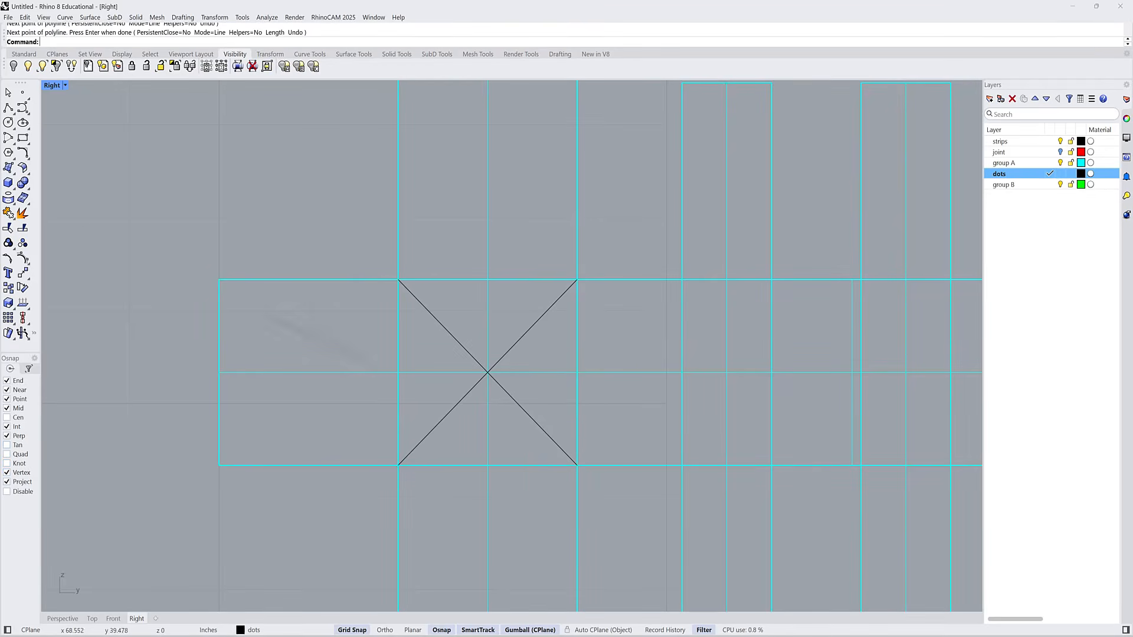
{"action": "left_click", "coordinate": [13, 197]}
{"action": "left_click", "coordinate": [488, 372]}
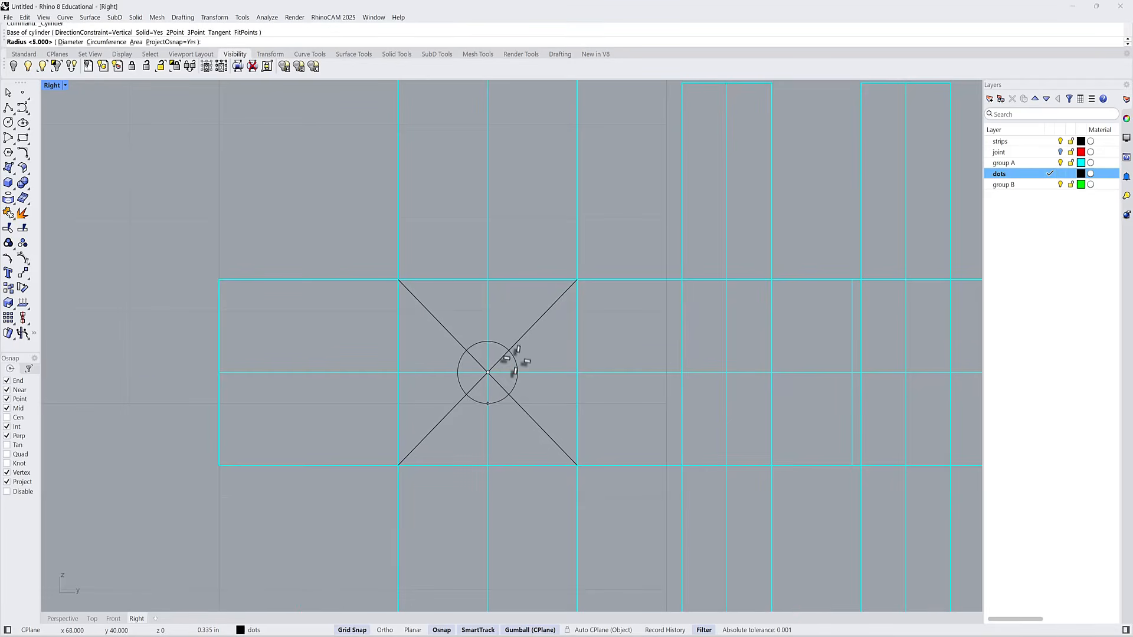
{"action": "scroll", "coordinate": [518, 361], "scroll_direction": "up", "scroll_amount": 5}
{"action": "key", "text": "Return"}
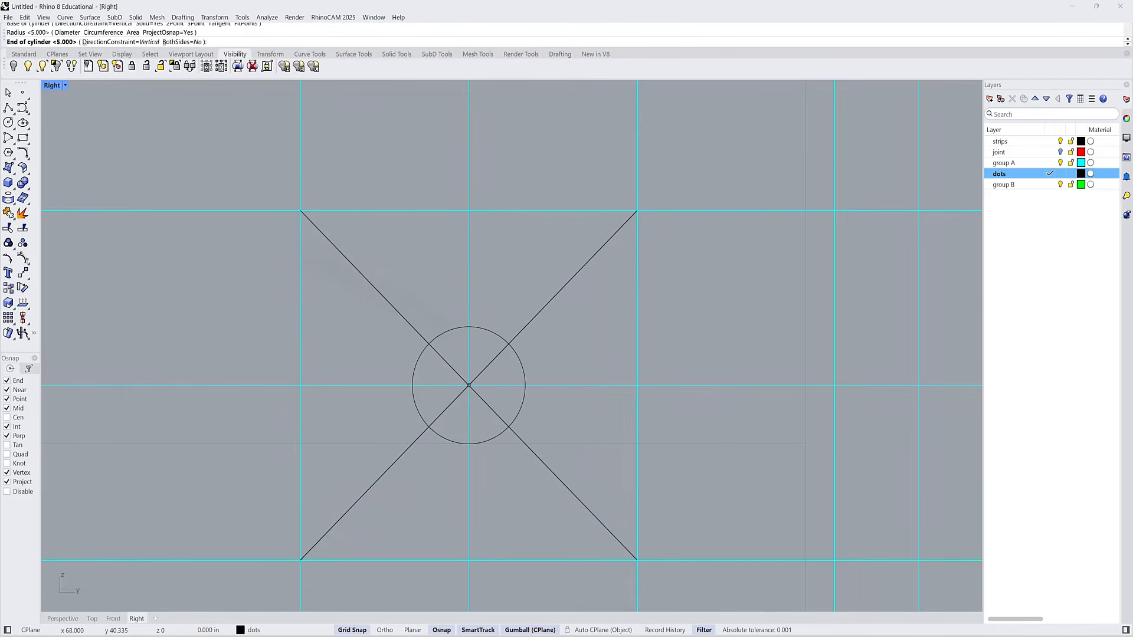
{"action": "double_click", "coordinate": [52, 87]}
{"action": "key", "text": "Escape"}
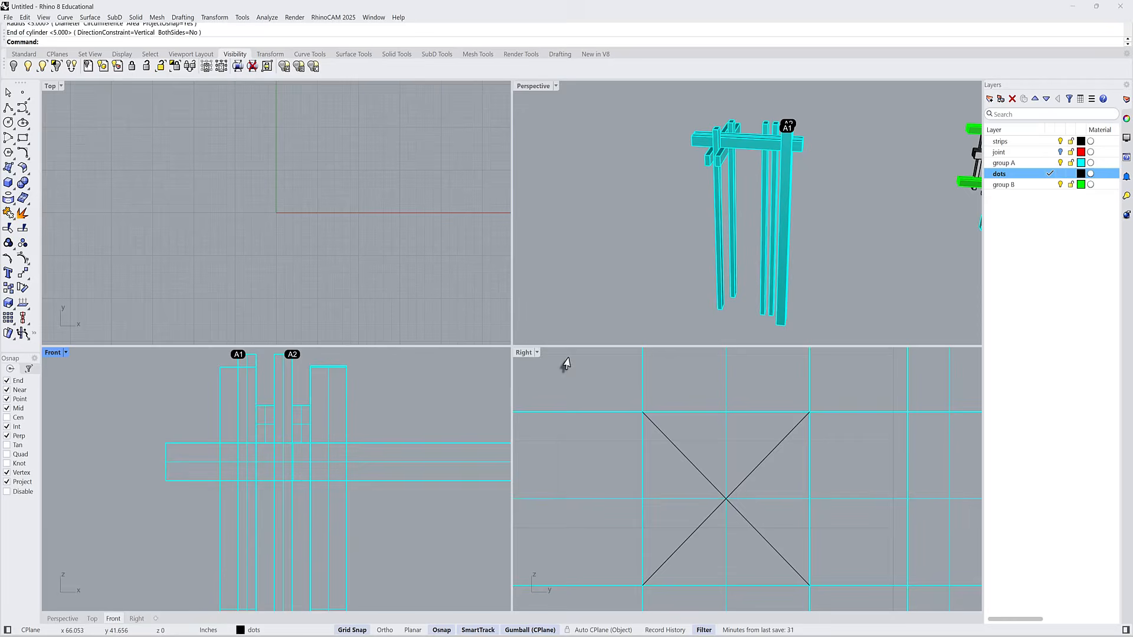
- With grid snap off, create a solid cylinder of about 0.18 in radius at the diagonals' crossing, long enough to pass through the whole joint
{"action": "double_click", "coordinate": [523, 353]}
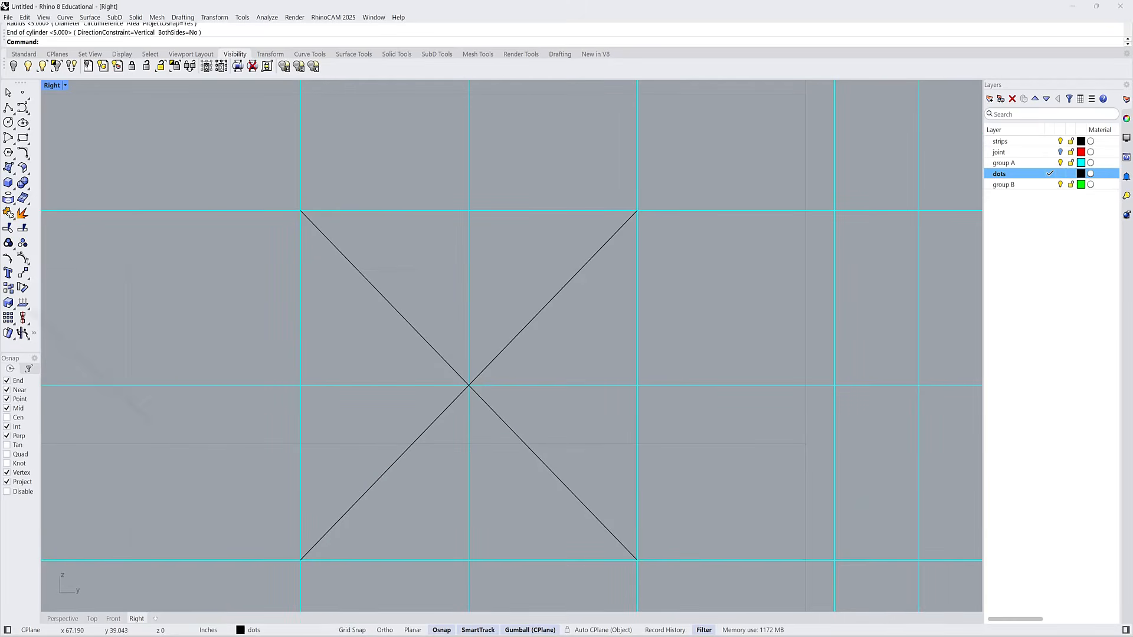
{"action": "left_click", "coordinate": [13, 188]}
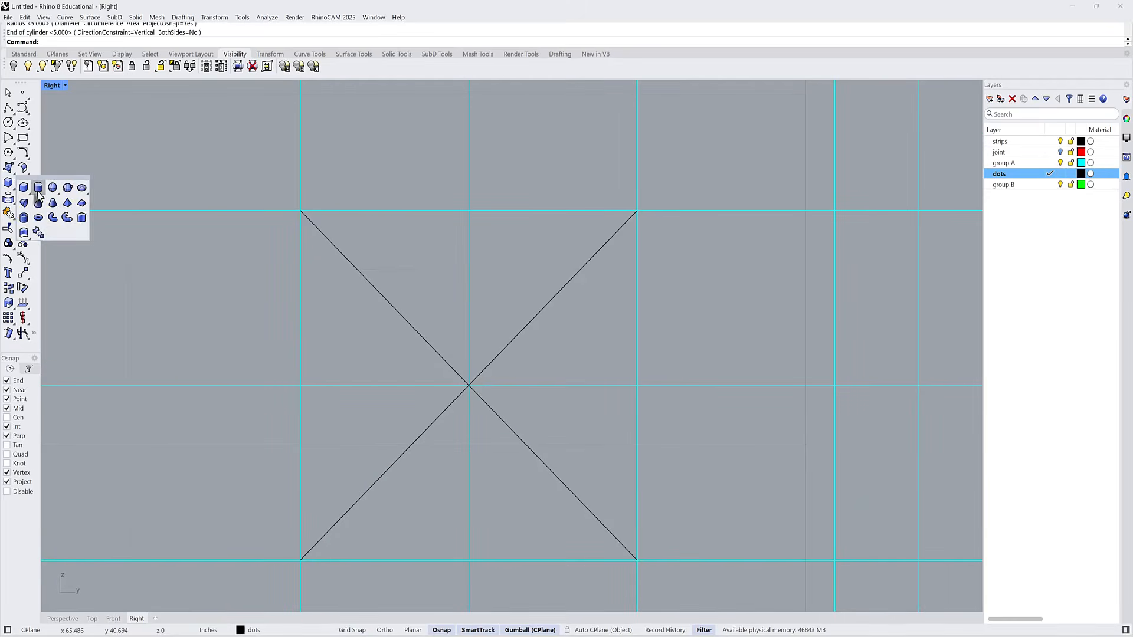
{"action": "left_click", "coordinate": [39, 190]}
{"action": "left_click", "coordinate": [469, 385]}
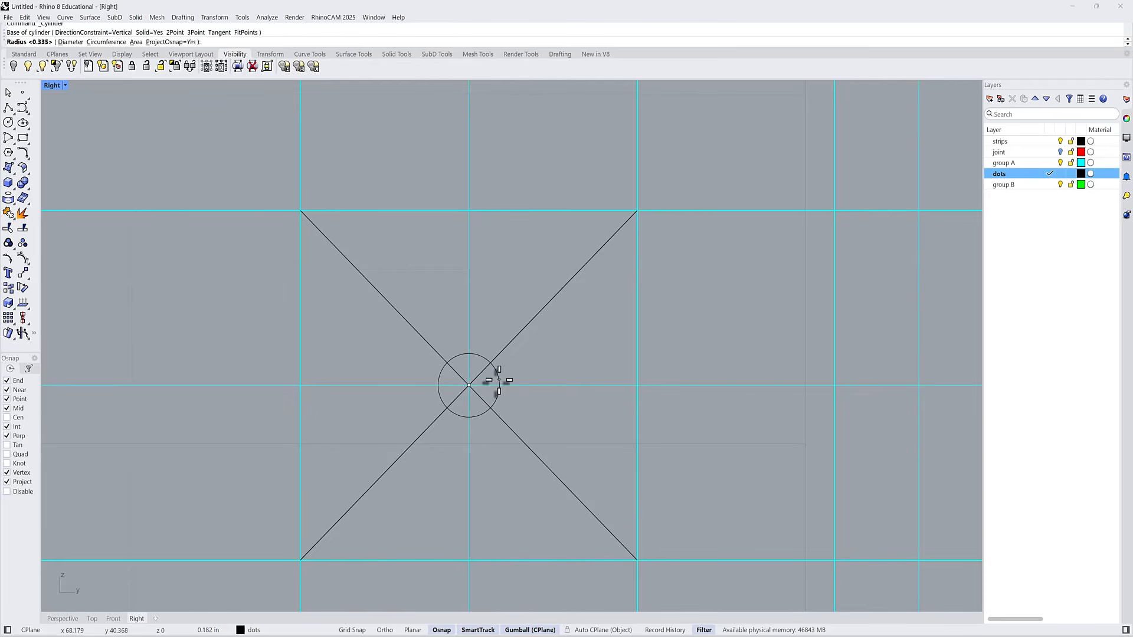
{"action": "left_click", "coordinate": [503, 379]}
{"action": "double_click", "coordinate": [52, 86]}
{"action": "right_click_drag", "start_coordinate": [767, 118], "coordinate": [653, 158]}
{"action": "scroll", "coordinate": [649, 168], "scroll_direction": "up", "scroll_amount": 4}
{"action": "left_click", "coordinate": [639, 172]}
{"action": "scroll", "coordinate": [643, 167], "scroll_direction": "down", "scroll_amount": 4}
{"action": "scroll", "coordinate": [697, 166], "scroll_direction": "up", "scroll_amount": 8}
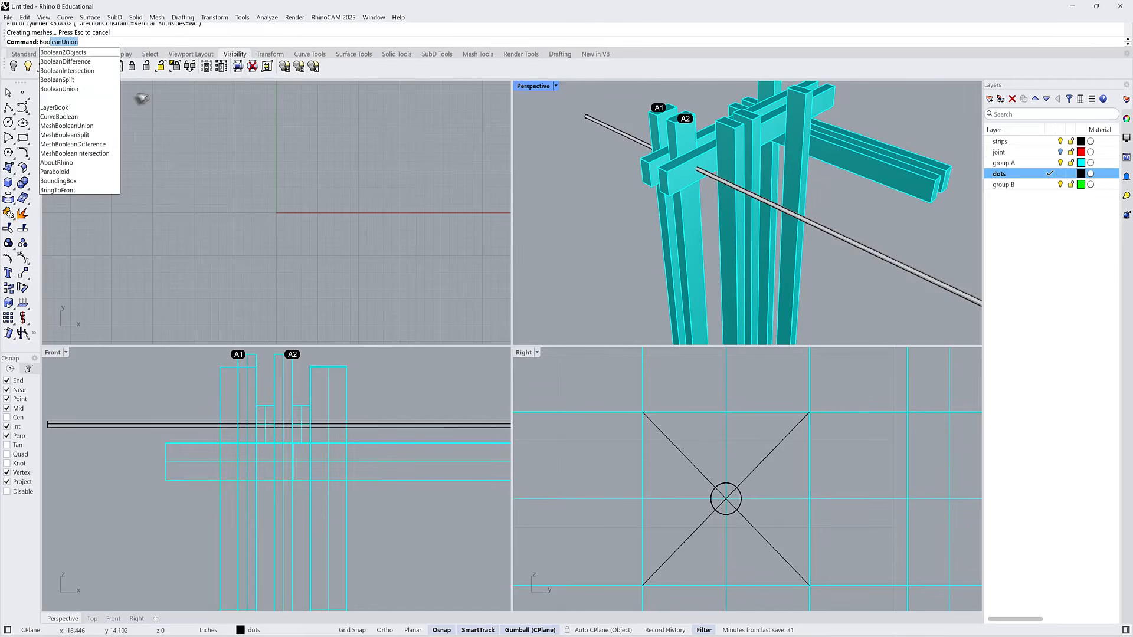
- Subtract the cylinder from the A1 and A2 strips and the two crossing beams with BooleanDifference, then inspect the hole
{"action": "left_click", "coordinate": [64, 62]}
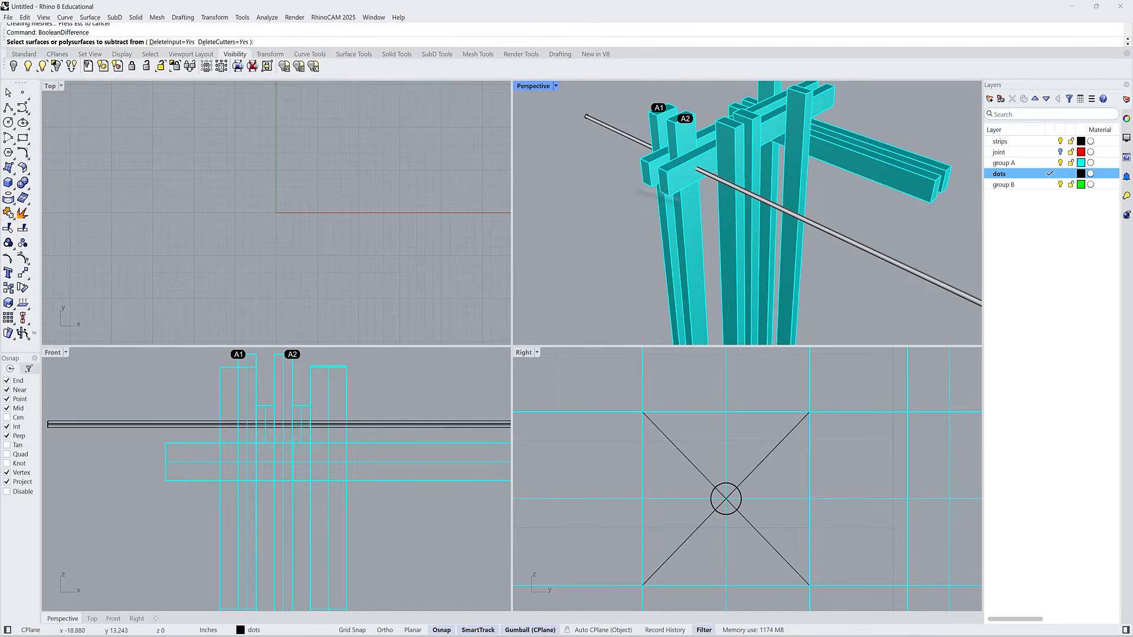
{"action": "left_click_drag", "start_coordinate": [711, 208], "coordinate": [611, 178]}
{"action": "key", "text": "Return"}
{"action": "left_click", "coordinate": [709, 175]}
{"action": "key", "text": "Return"}
{"action": "scroll", "coordinate": [710, 182], "scroll_direction": "up", "scroll_amount": 5}
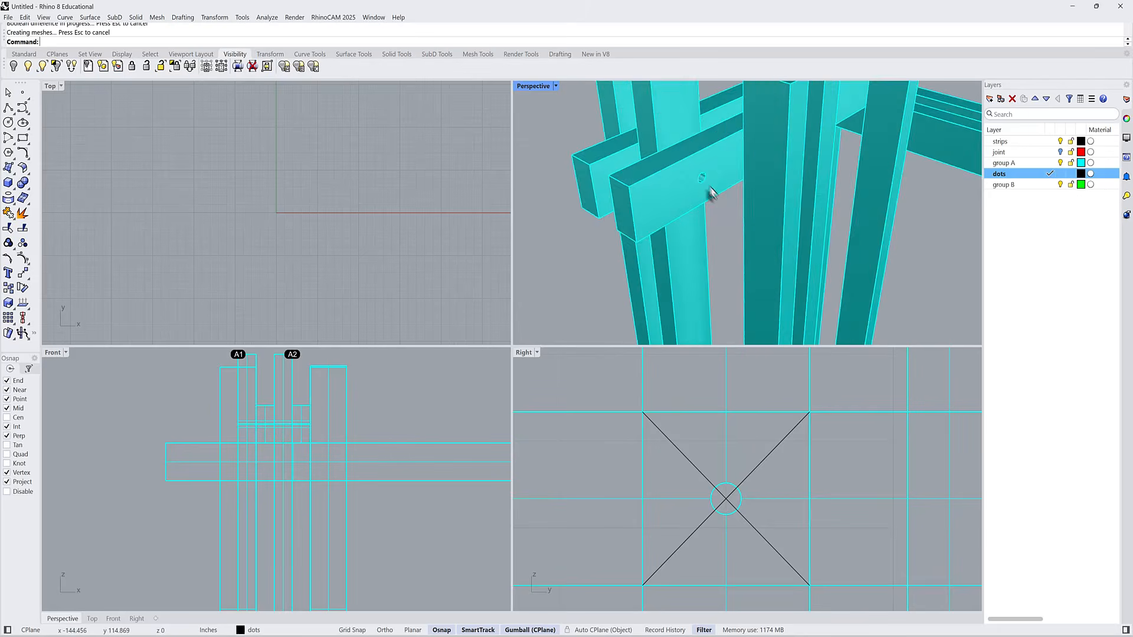
{"action": "scroll", "coordinate": [710, 194], "scroll_direction": "down", "scroll_amount": 5}
{"action": "scroll", "coordinate": [679, 172], "scroll_direction": "up", "scroll_amount": 6}
{"action": "scroll", "coordinate": [777, 171], "scroll_direction": "down", "scroll_amount": 4}
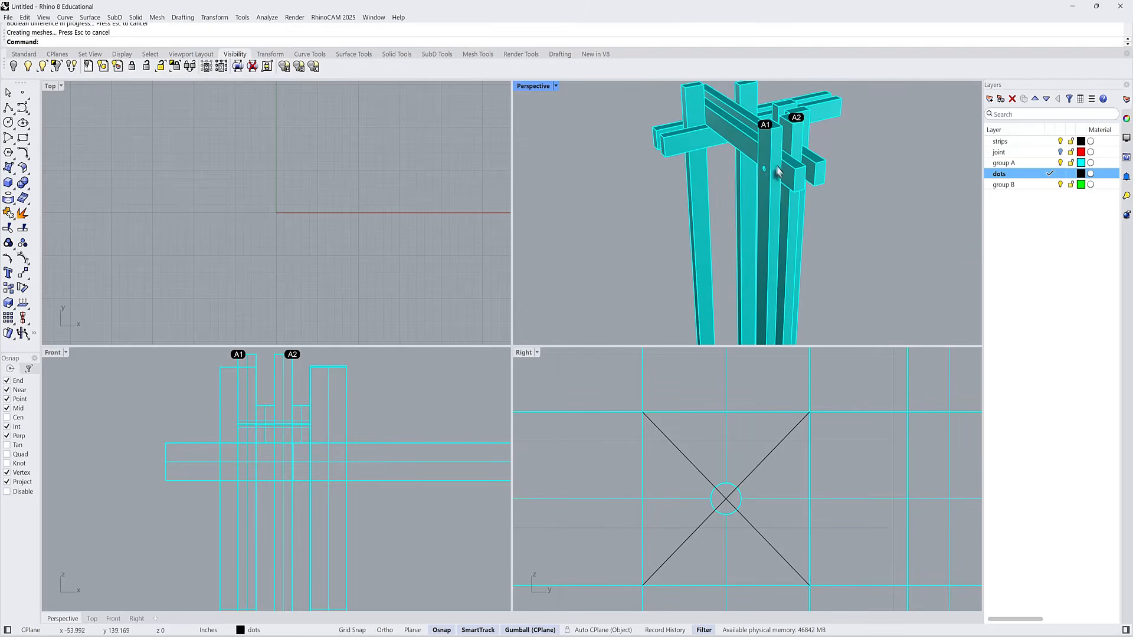
- Copy the drilled A1 strip together with its dot into the open space beside the labelled group A assembly
{"action": "left_click", "coordinate": [777, 171]}
{"action": "scroll", "coordinate": [779, 177], "scroll_direction": "down", "scroll_amount": 5}
{"action": "type", "text": "Copy"}
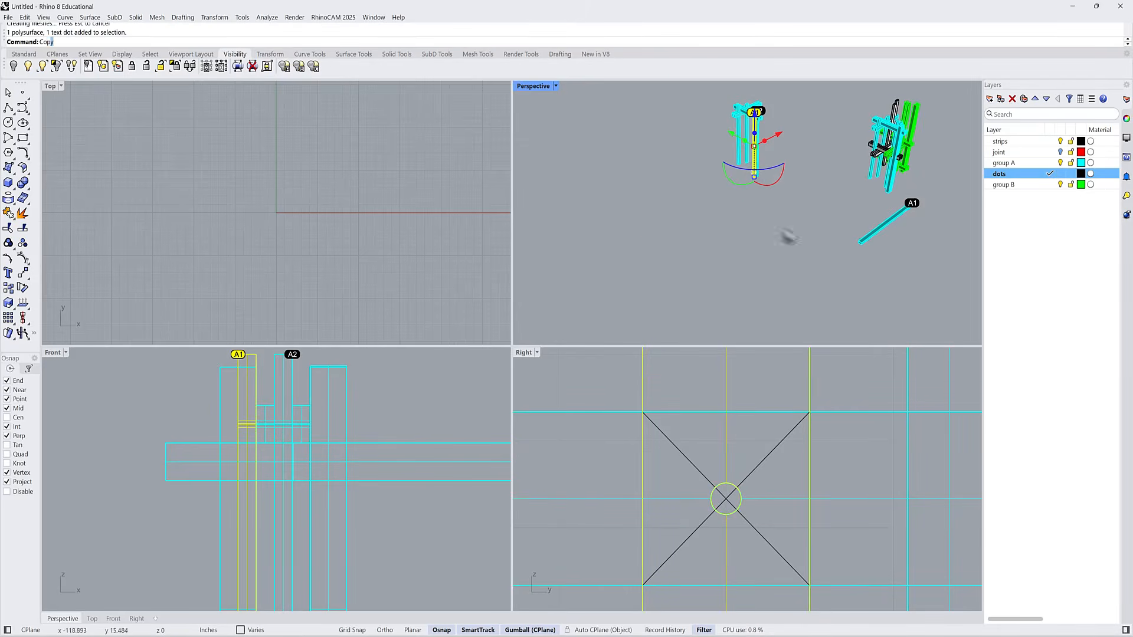
{"action": "key", "text": "Return"}
{"action": "left_click", "coordinate": [768, 218]}
{"action": "left_click", "coordinate": [807, 205]}
{"action": "key", "text": "Return"}
- Rotate the A1 strip copy and its dot with the gumball so the strip lies flat
{"action": "scroll", "coordinate": [807, 194], "scroll_direction": "up", "scroll_amount": 5}
{"action": "left_click", "coordinate": [818, 218]}
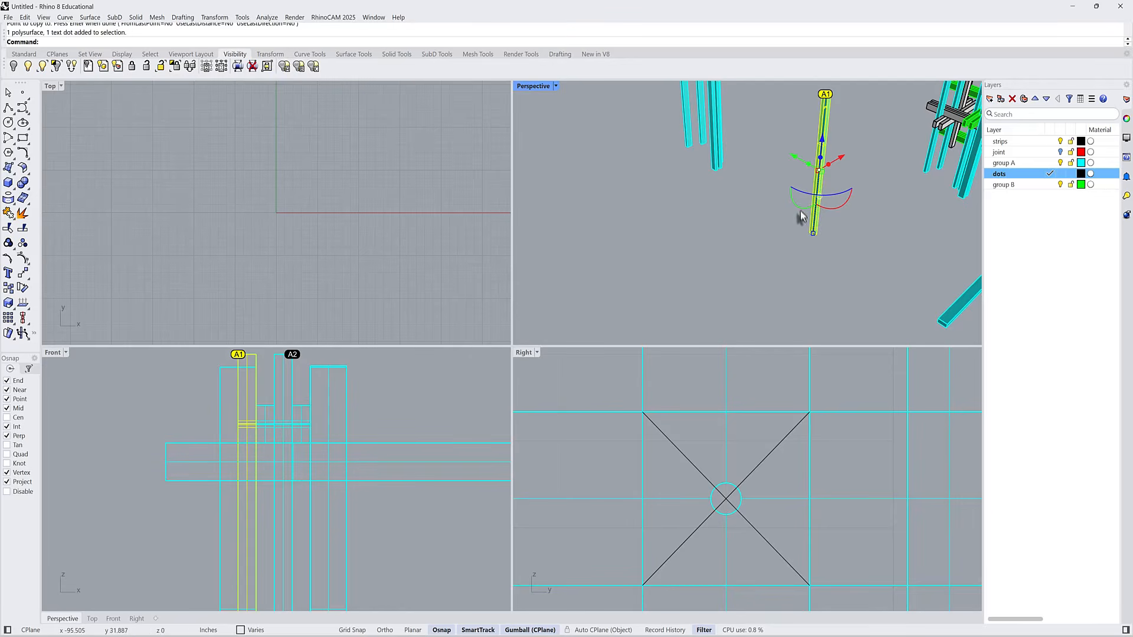
{"action": "left_click_drag", "start_coordinate": [800, 208], "coordinate": [757, 161]}
{"action": "left_click", "coordinate": [761, 165]}
- Maximize the Perspective view and examine the drilled hole near the labelled end of the flat A1 copy
{"action": "right_click_drag", "start_coordinate": [773, 168], "coordinate": [747, 183]}
{"action": "scroll", "coordinate": [871, 212], "scroll_direction": "up", "scroll_amount": 5}
{"action": "scroll", "coordinate": [870, 213], "scroll_direction": "down", "scroll_amount": 3}
{"action": "double_click", "coordinate": [532, 89]}
{"action": "scroll", "coordinate": [561, 286], "scroll_direction": "up", "scroll_amount": 6}
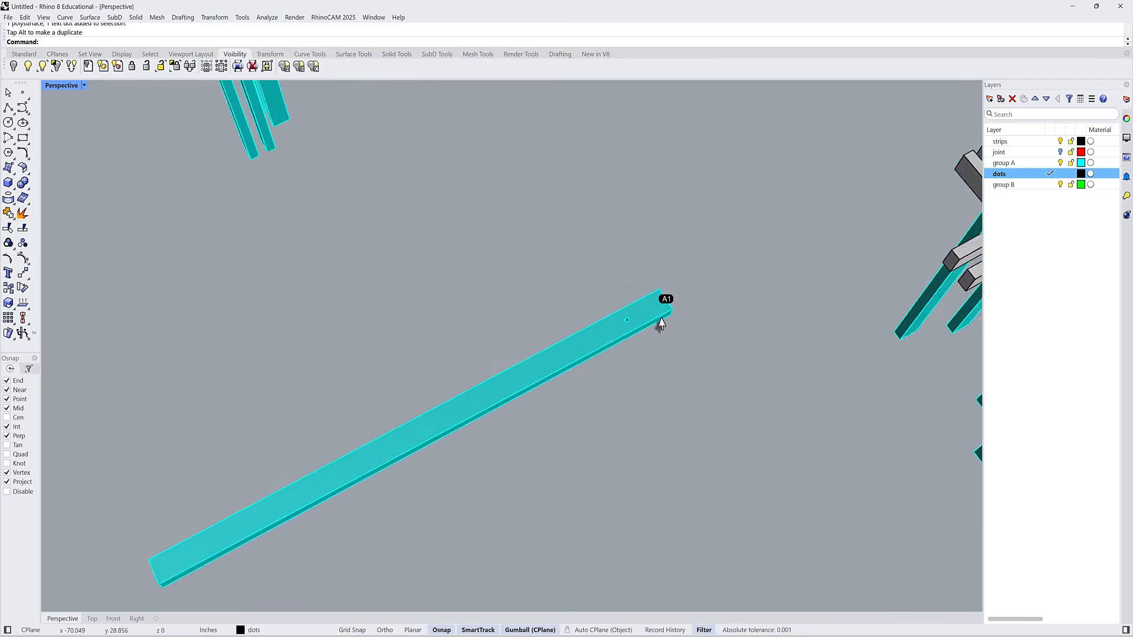
{"action": "scroll", "coordinate": [516, 334], "scroll_direction": "down", "scroll_amount": 5}
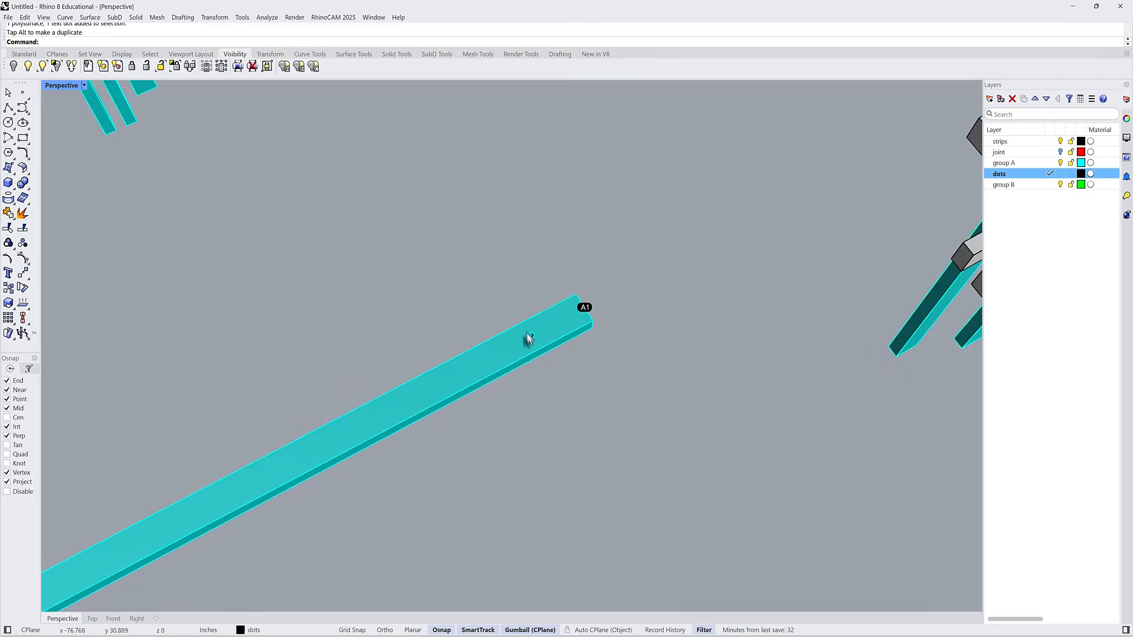
{"action": "scroll", "coordinate": [526, 336], "scroll_direction": "up", "scroll_amount": 5}
{"action": "scroll", "coordinate": [548, 328], "scroll_direction": "down", "scroll_amount": 5}
{"action": "scroll", "coordinate": [534, 316], "scroll_direction": "up", "scroll_amount": 4}
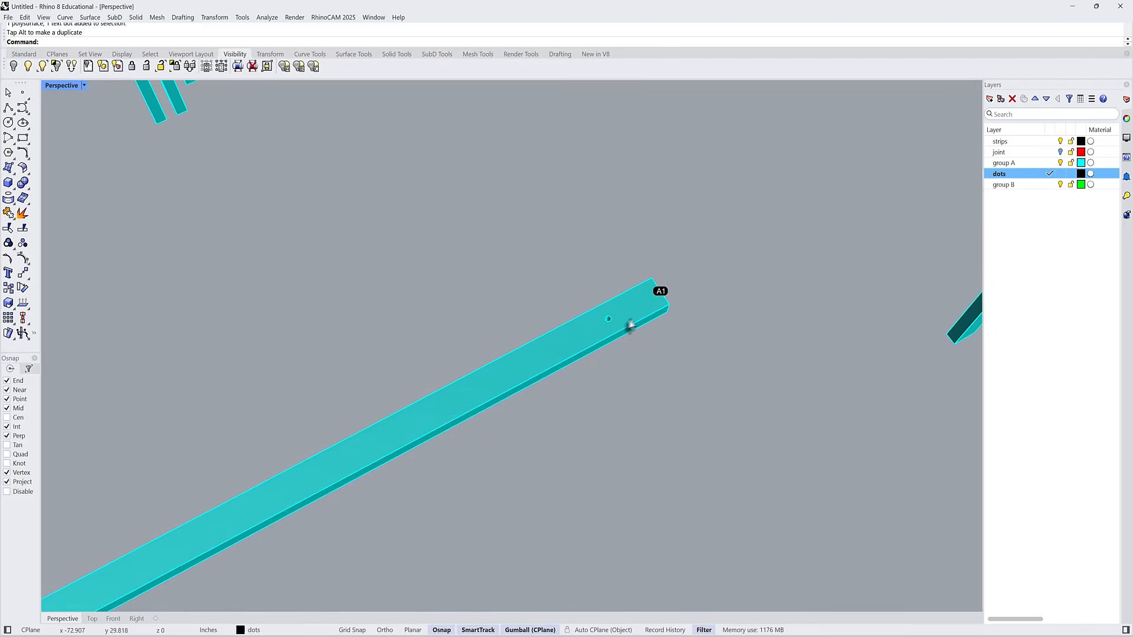
{"action": "scroll", "coordinate": [618, 326], "scroll_direction": "down", "scroll_amount": 2}
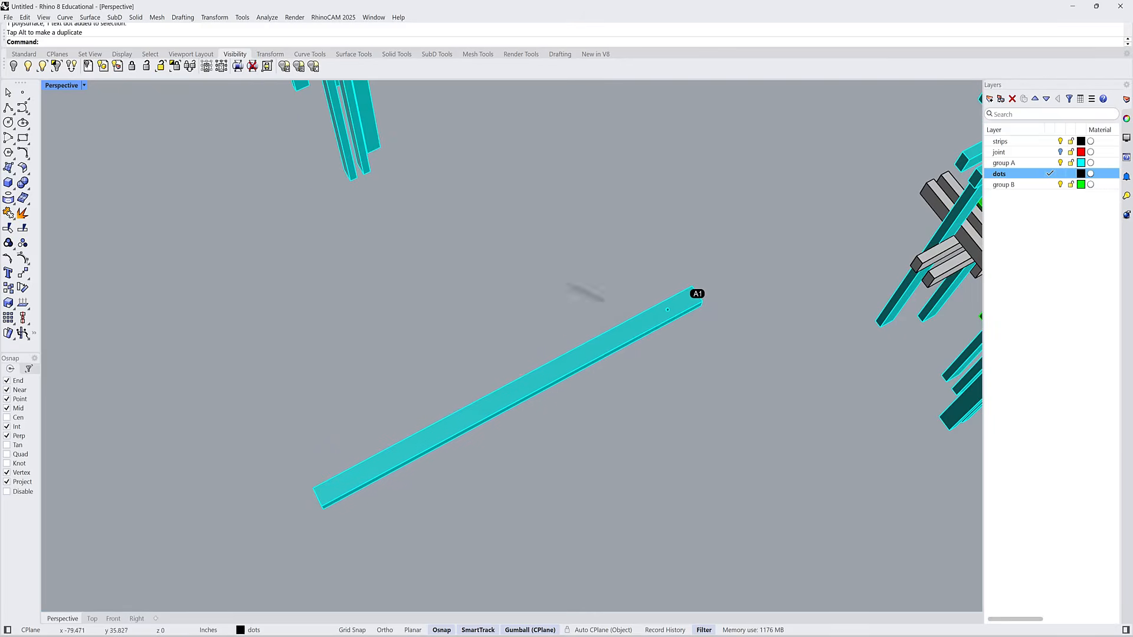
- With Cen osnap on and Project off, add an aligned dimension from the hole's centre to the midpoint of the A1-labelled end, placed beside the strip
{"action": "left_click", "coordinate": [562, 55]}
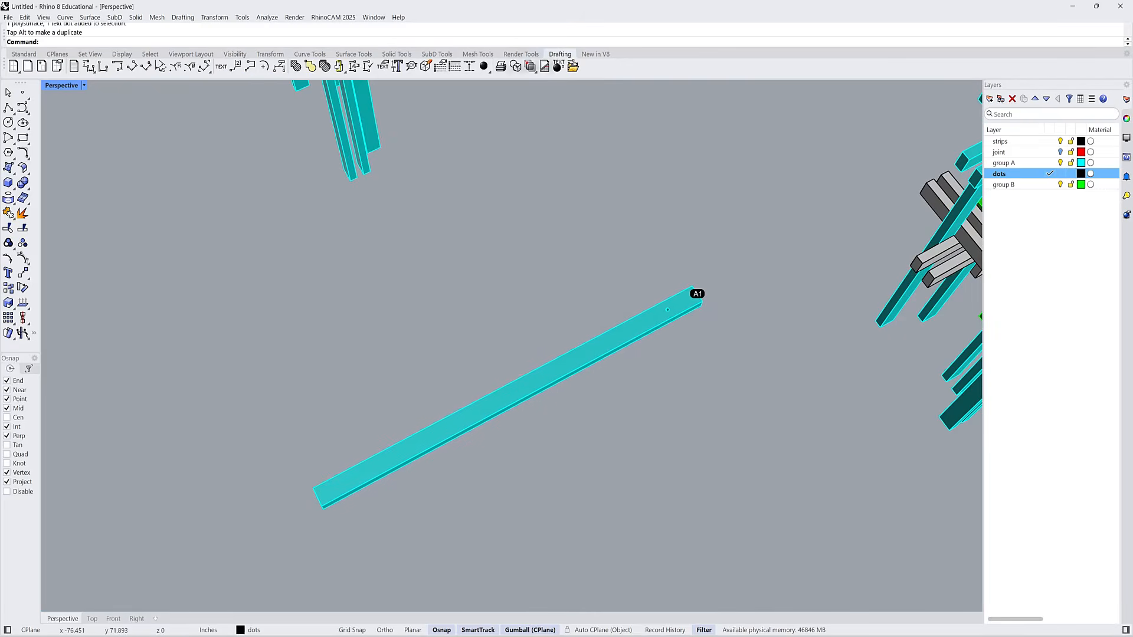
{"action": "left_click", "coordinate": [132, 67]}
{"action": "scroll", "coordinate": [696, 295], "scroll_direction": "up", "scroll_amount": 5}
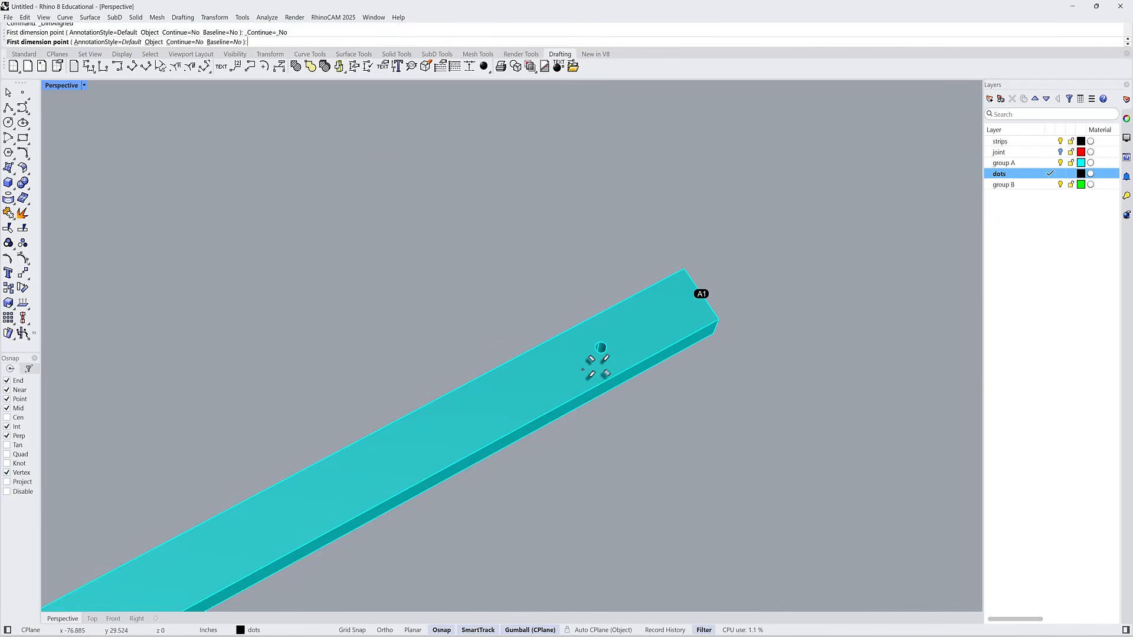
{"action": "scroll", "coordinate": [600, 348], "scroll_direction": "up", "scroll_amount": 3}
{"action": "scroll", "coordinate": [592, 378], "scroll_direction": "down", "scroll_amount": 3}
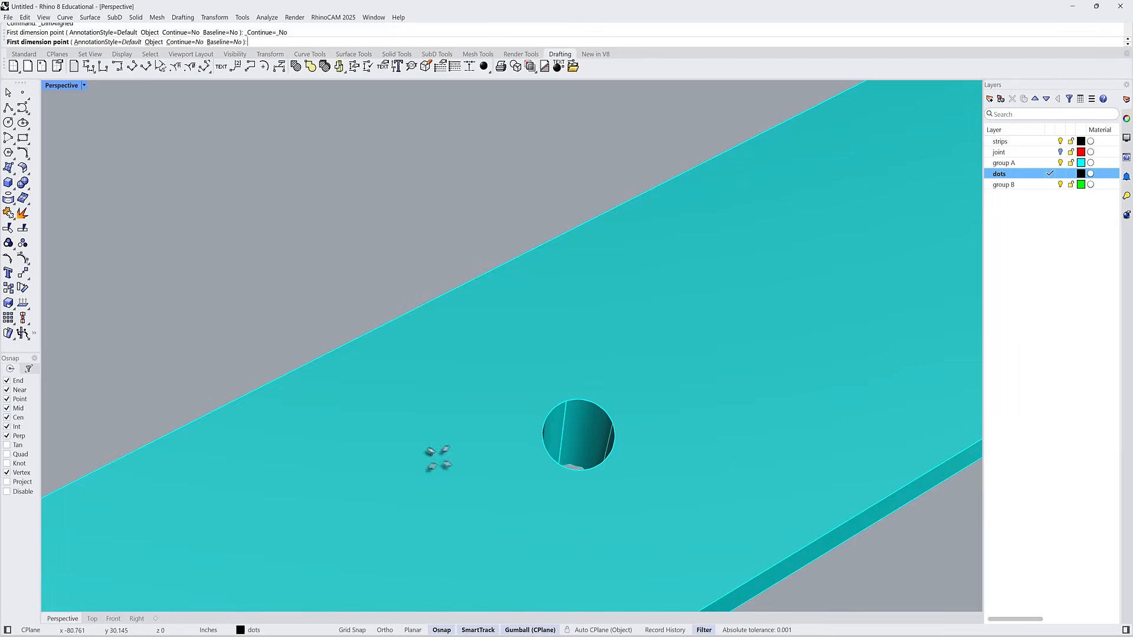
{"action": "left_click", "coordinate": [574, 469]}
{"action": "scroll", "coordinate": [599, 403], "scroll_direction": "down", "scroll_amount": 5}
{"action": "left_click", "coordinate": [596, 402]}
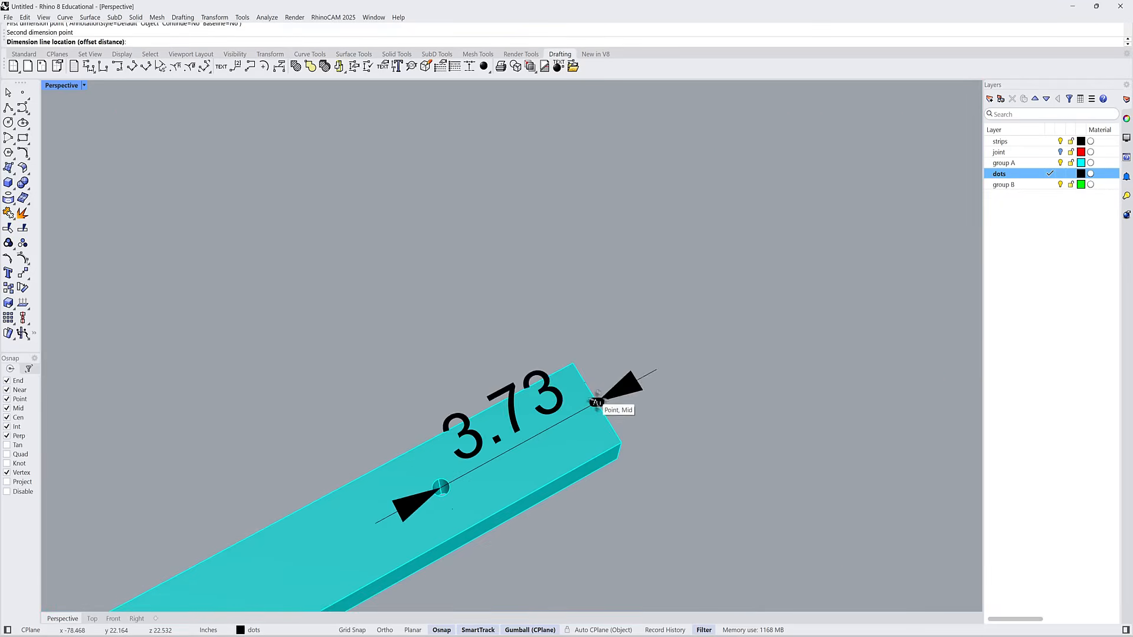
{"action": "scroll", "coordinate": [605, 408], "scroll_direction": "down", "scroll_amount": 6}
{"action": "left_click", "coordinate": [639, 475]}
{"action": "scroll", "coordinate": [619, 457], "scroll_direction": "down", "scroll_amount": 3}
{"action": "right_click", "coordinate": [586, 453]}
{"action": "scroll", "coordinate": [586, 451], "scroll_direction": "up", "scroll_amount": 10}
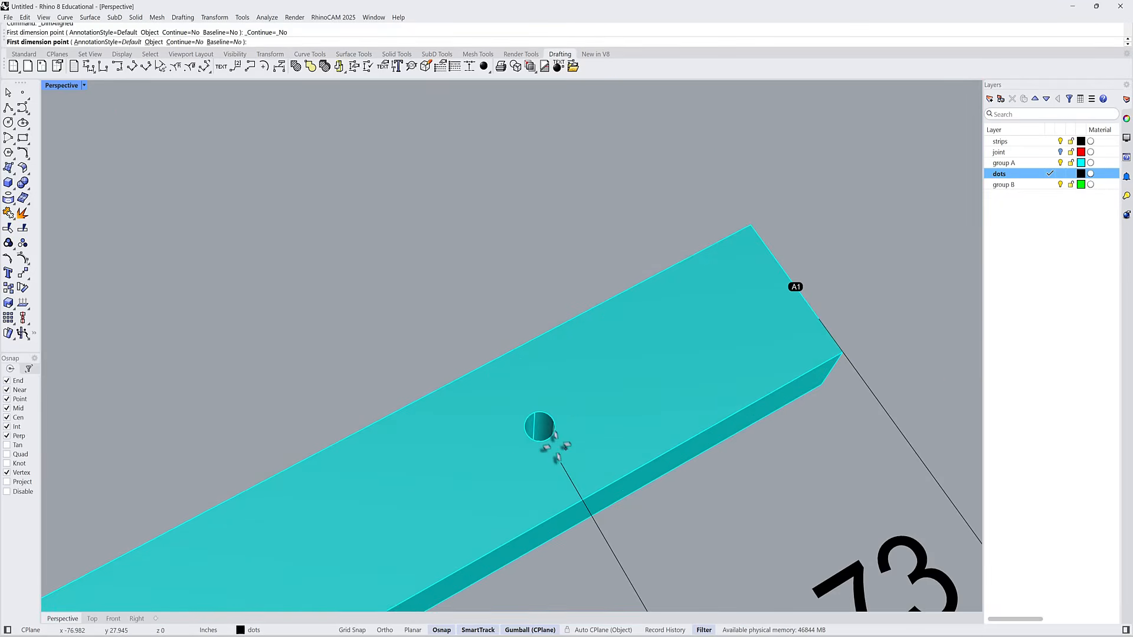
{"action": "left_click", "coordinate": [528, 431]}
{"action": "scroll", "coordinate": [590, 397], "scroll_direction": "down", "scroll_amount": 4}
{"action": "scroll", "coordinate": [576, 397], "scroll_direction": "up", "scroll_amount": 4}
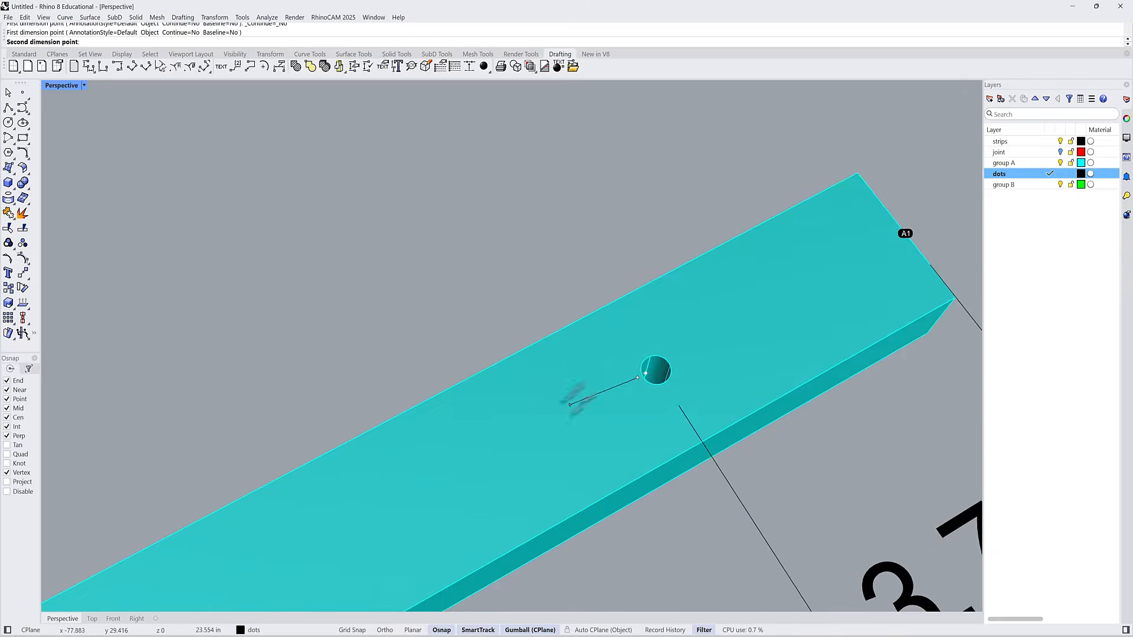
{"action": "key", "text": "Escape"}
- Add an aligned dimension from the hole's centre to the strip's unlabelled far end, placed alongside the first dimension
{"action": "right_click", "coordinate": [622, 390]}
{"action": "scroll", "coordinate": [663, 377], "scroll_direction": "up", "scroll_amount": 4}
{"action": "scroll", "coordinate": [601, 414], "scroll_direction": "down", "scroll_amount": 4}
{"action": "left_click", "coordinate": [580, 424]}
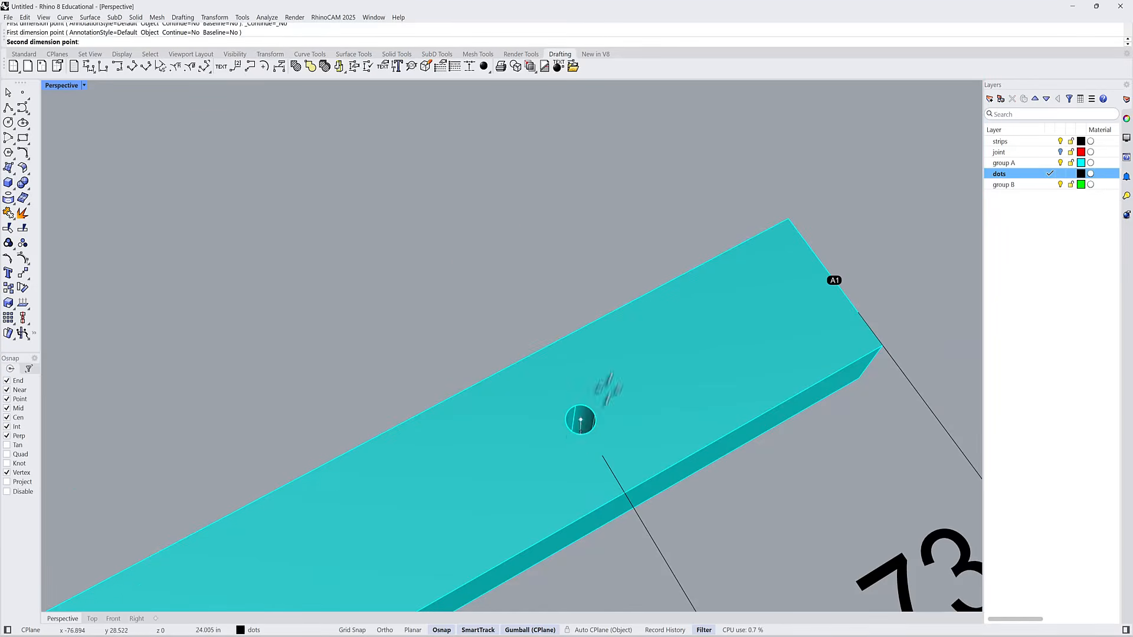
{"action": "scroll", "coordinate": [579, 425], "scroll_direction": "down", "scroll_amount": 5}
{"action": "left_click", "coordinate": [250, 579]}
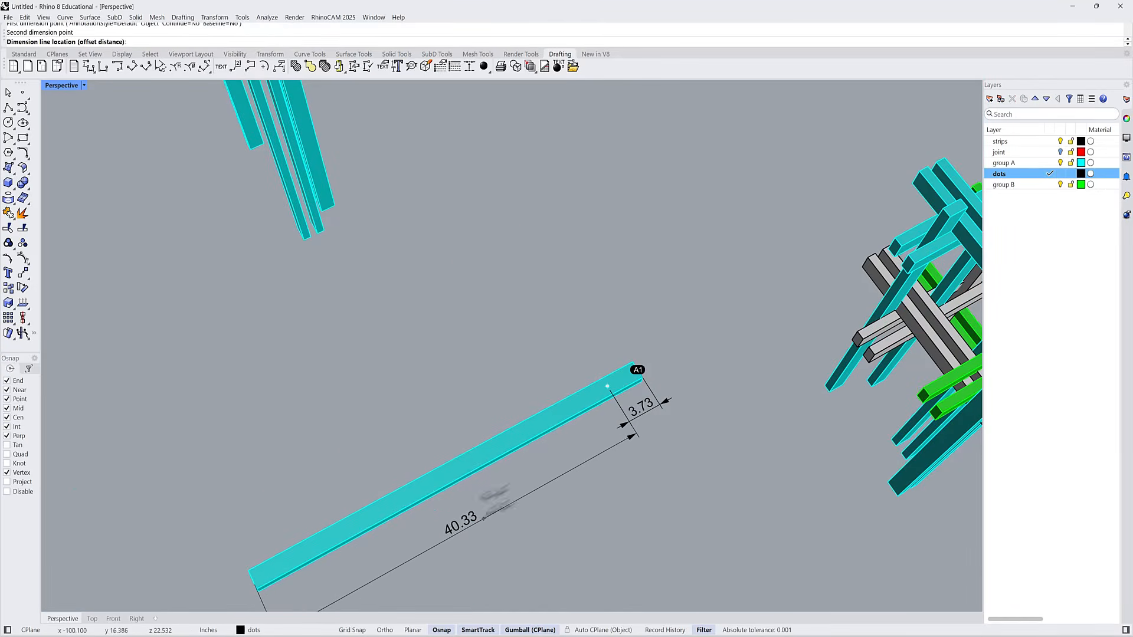
{"action": "left_click", "coordinate": [633, 419]}
{"action": "scroll", "coordinate": [632, 418], "scroll_direction": "down", "scroll_amount": 3}
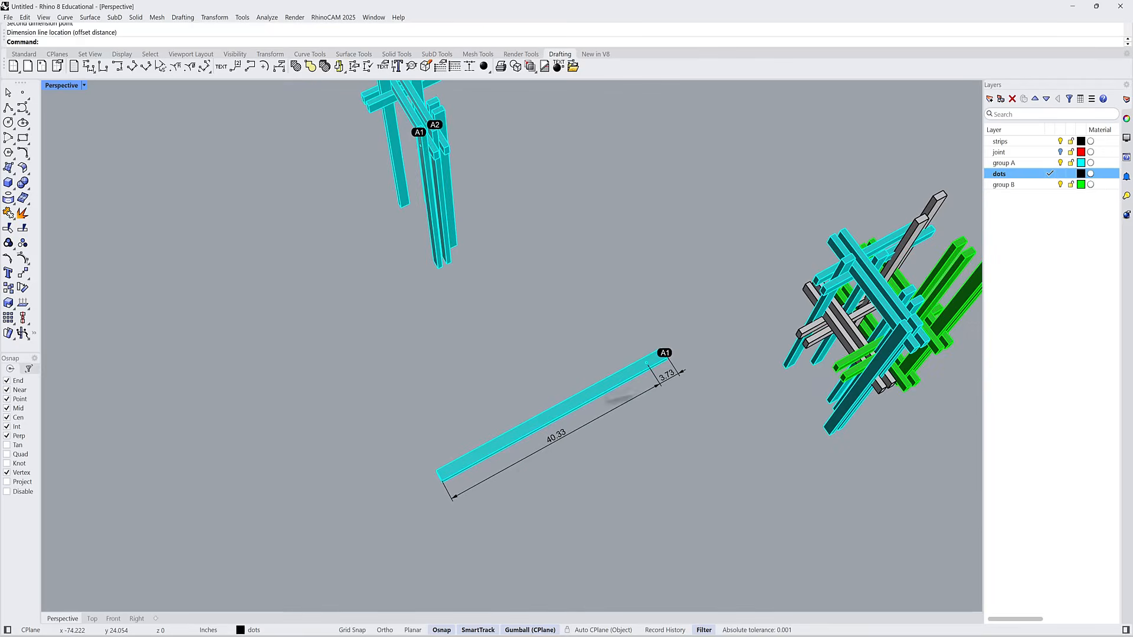
- Examine the flat A1 copy with its hole and both dimensions from several angles
{"action": "scroll", "coordinate": [631, 425], "scroll_direction": "up", "scroll_amount": 3}
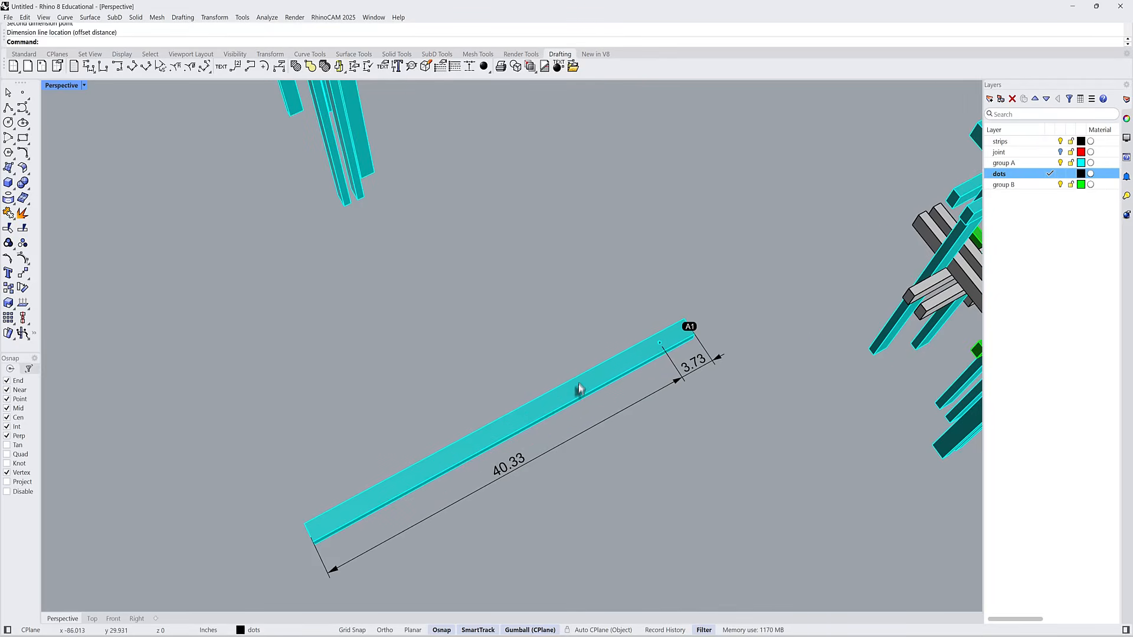
{"action": "scroll", "coordinate": [631, 362], "scroll_direction": "down", "scroll_amount": 5}
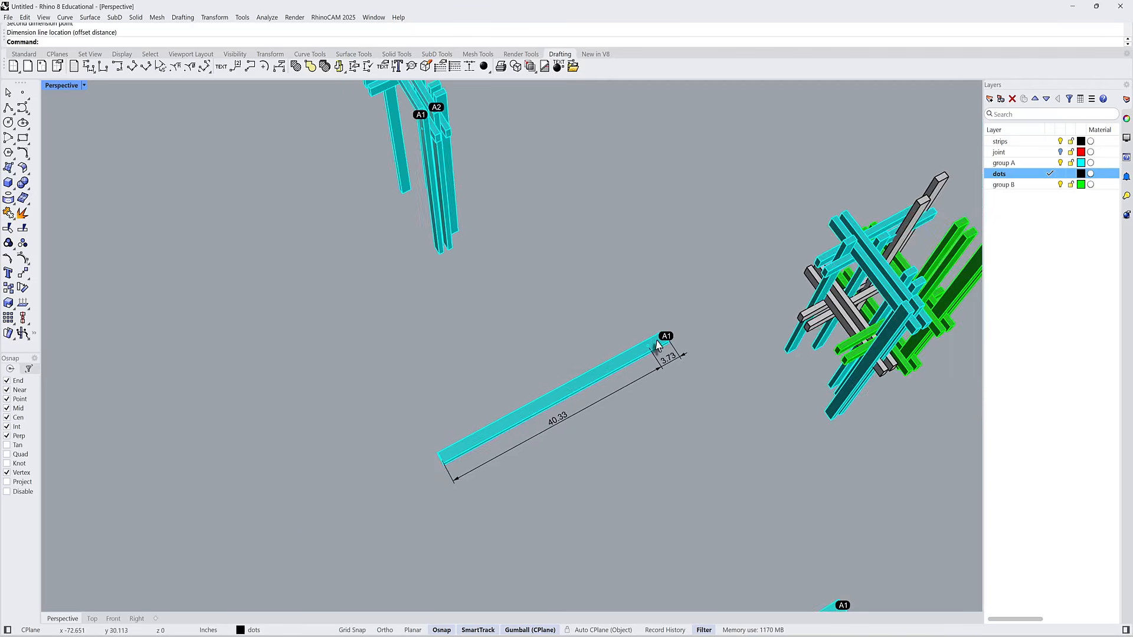
{"action": "scroll", "coordinate": [657, 349], "scroll_direction": "up", "scroll_amount": 5}
{"action": "scroll", "coordinate": [547, 374], "scroll_direction": "down", "scroll_amount": 5}
{"action": "right_click_drag", "start_coordinate": [546, 375], "coordinate": [575, 369]}
{"action": "scroll", "coordinate": [561, 329], "scroll_direction": "up", "scroll_amount": 7}
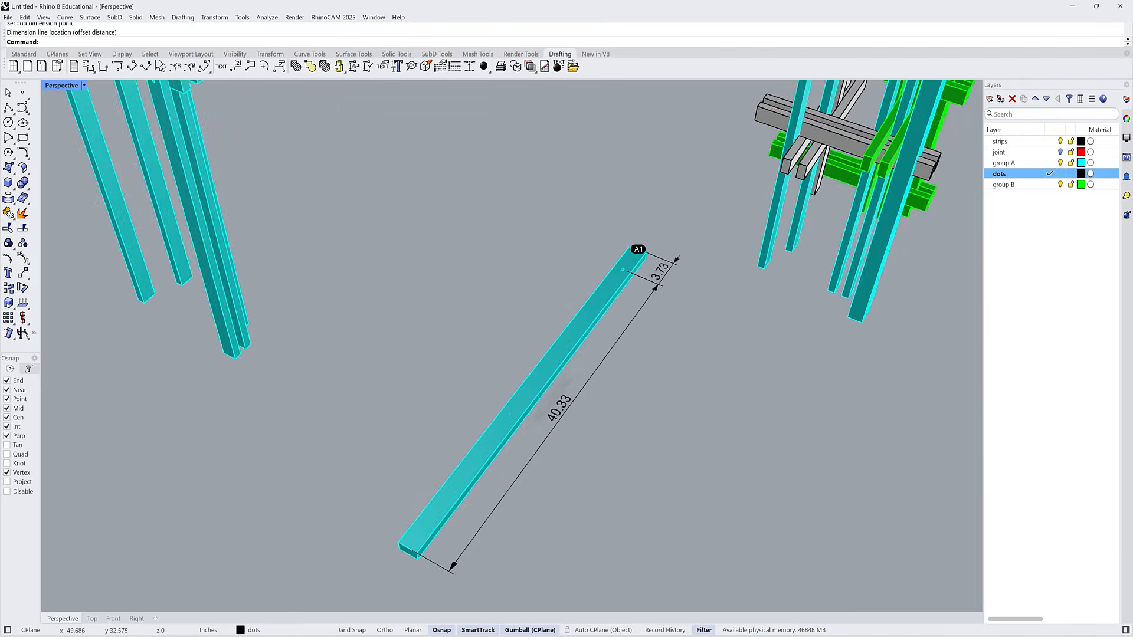
{"action": "scroll", "coordinate": [589, 320], "scroll_direction": "down", "scroll_amount": 5}
{"action": "right_click_drag", "start_coordinate": [595, 319], "coordinate": [599, 322]}
{"action": "scroll", "coordinate": [600, 330], "scroll_direction": "down", "scroll_amount": 3}
{"action": "right_click_drag", "start_coordinate": [583, 285], "coordinate": [574, 300]}
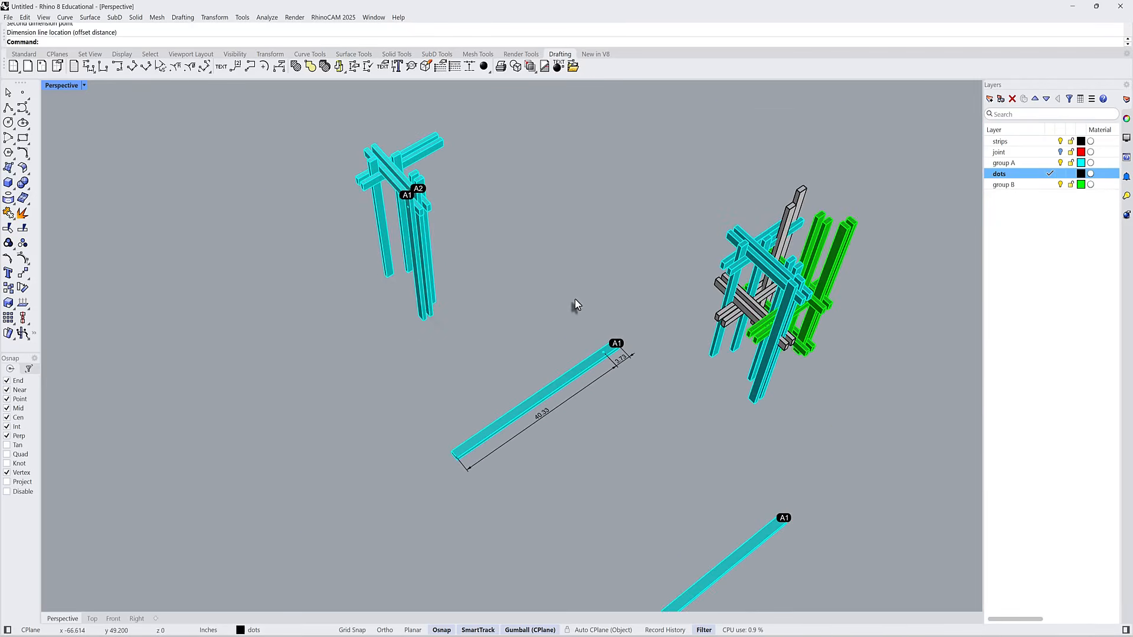
- Compare the labelled group A assembly and the flat A1 copies with the complete colour-coded structure
{"action": "scroll", "coordinate": [460, 273], "scroll_direction": "down", "scroll_amount": 3}
{"action": "scroll", "coordinate": [524, 286], "scroll_direction": "up", "scroll_amount": 2}
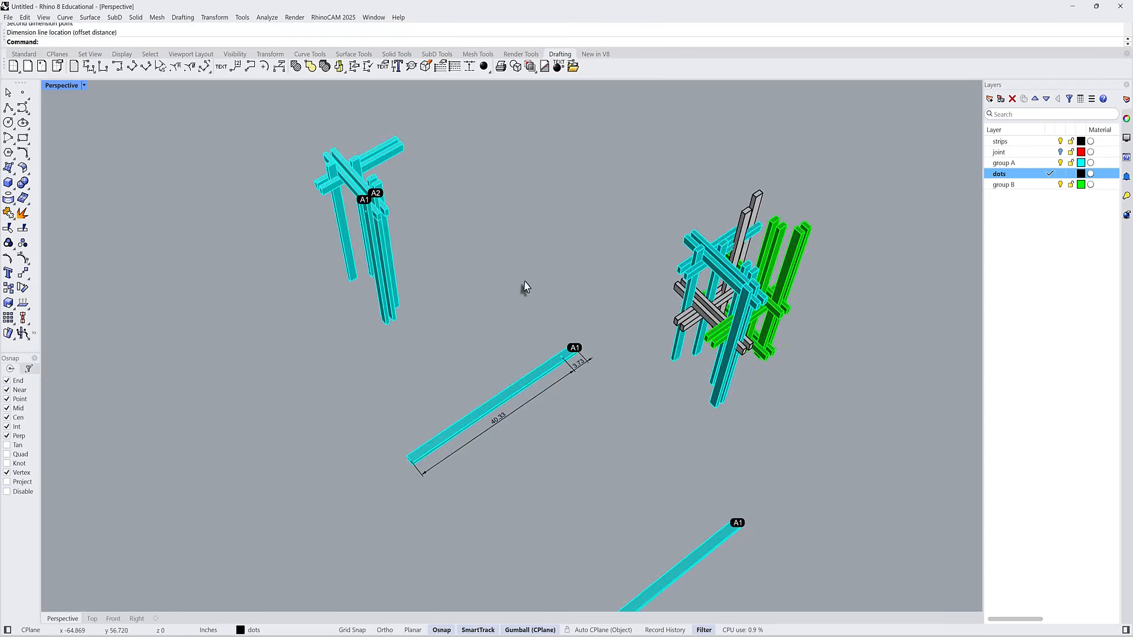
{"action": "scroll", "coordinate": [538, 301], "scroll_direction": "down", "scroll_amount": 3}
{"action": "right_click_drag", "start_coordinate": [538, 301], "coordinate": [539, 271]}
{"action": "scroll", "coordinate": [413, 260], "scroll_direction": "up", "scroll_amount": 4}
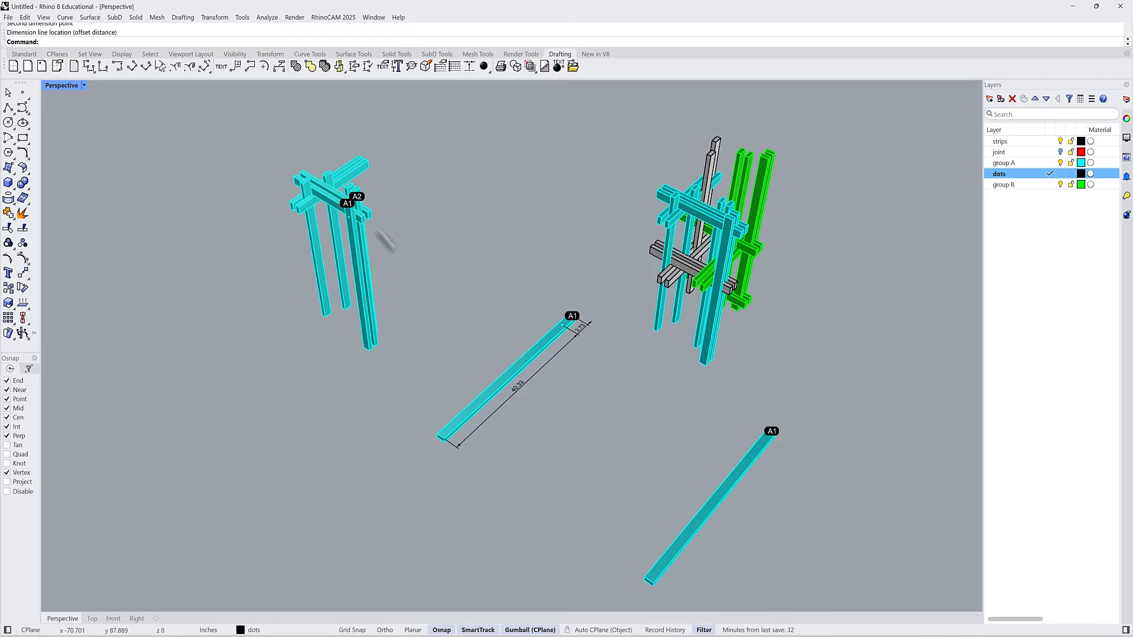
{"action": "scroll", "coordinate": [435, 236], "scroll_direction": "down", "scroll_amount": 3}
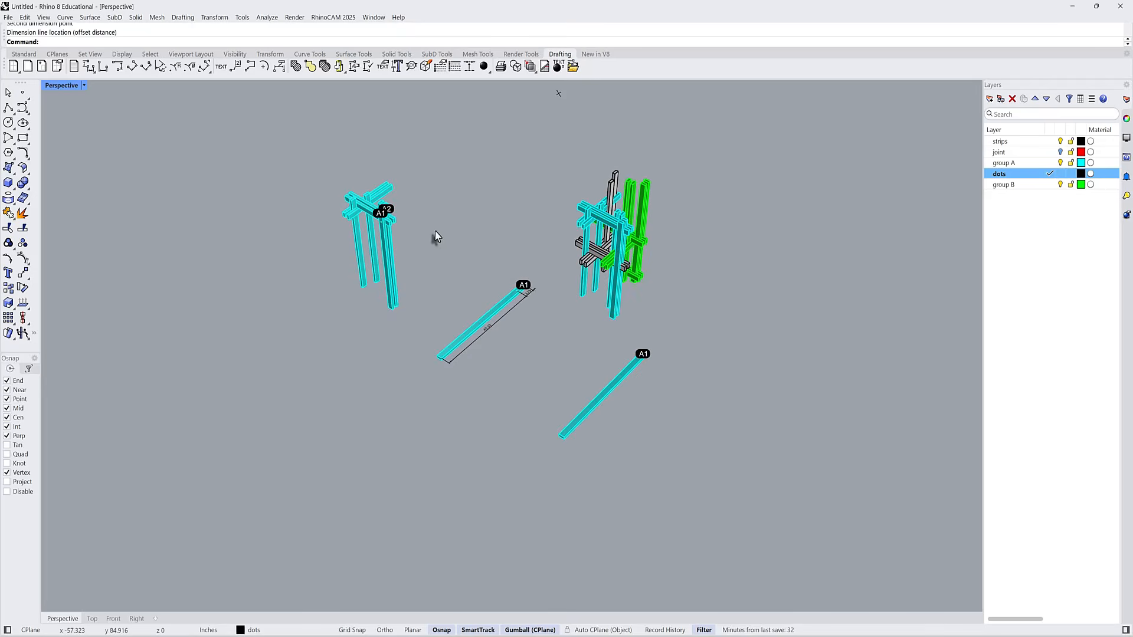
{"action": "scroll", "coordinate": [538, 283], "scroll_direction": "up", "scroll_amount": 4}
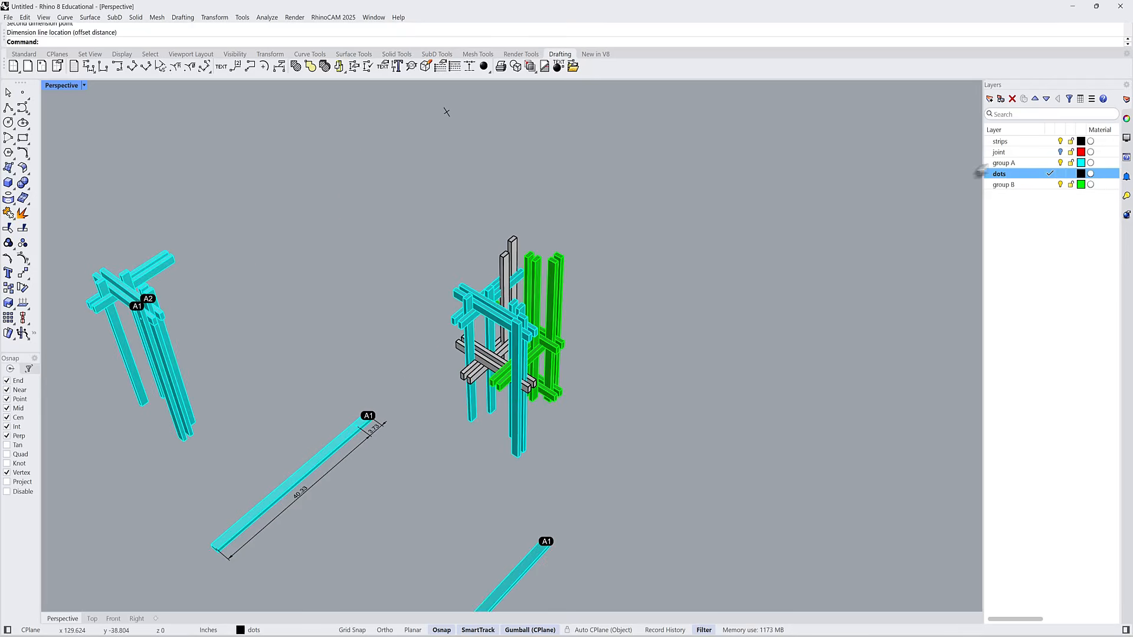
{"action": "scroll", "coordinate": [477, 340], "scroll_direction": "up", "scroll_amount": 2}
{"action": "scroll", "coordinate": [283, 289], "scroll_direction": "down", "scroll_amount": 2}
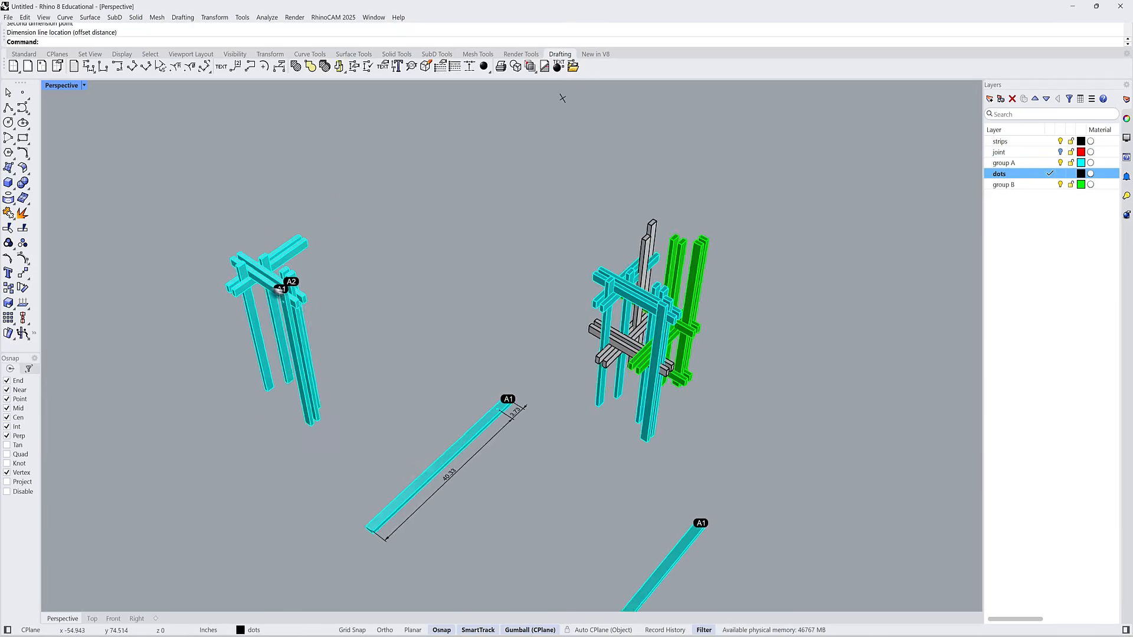
{"action": "scroll", "coordinate": [298, 337], "scroll_direction": "up", "scroll_amount": 6}
{"action": "scroll", "coordinate": [301, 333], "scroll_direction": "down", "scroll_amount": 5}
{"action": "scroll", "coordinate": [560, 330], "scroll_direction": "up", "scroll_amount": 6}
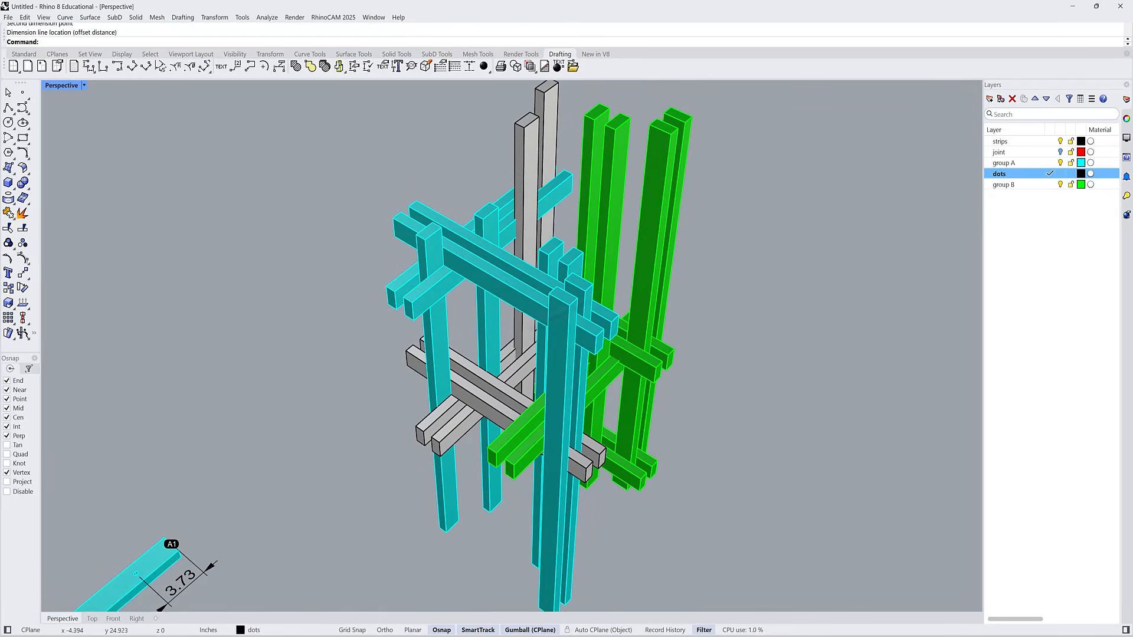
- Turn on the joint layer and zoom in on the selected part at the structure's upper crossing
{"action": "left_click", "coordinate": [1010, 153]}
{"action": "left_click", "coordinate": [1060, 151]}
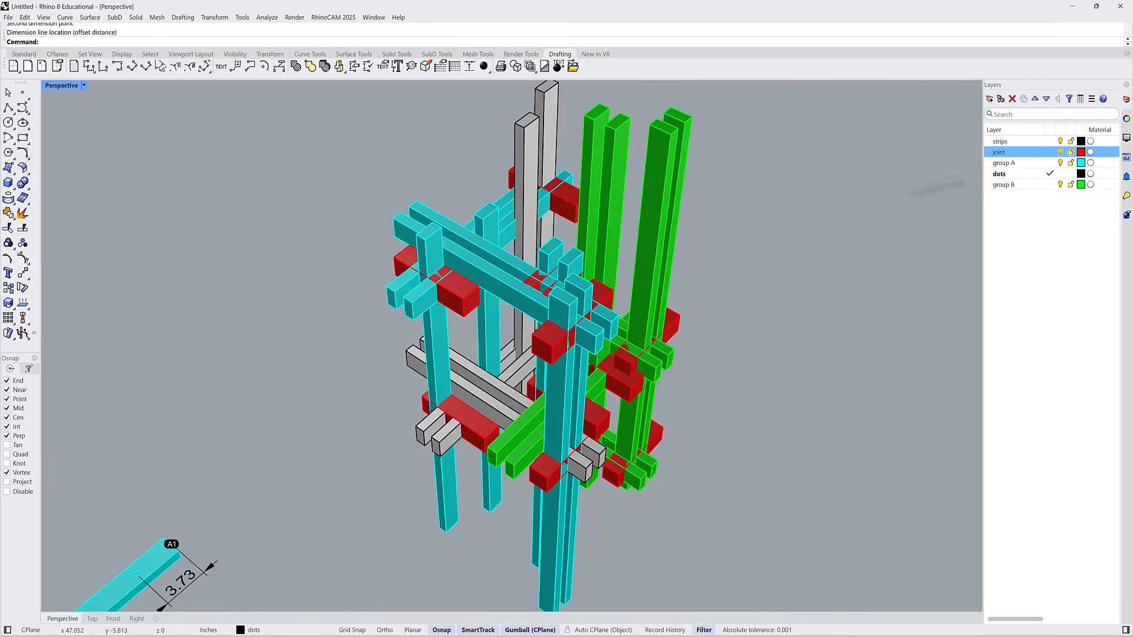
{"action": "scroll", "coordinate": [523, 274], "scroll_direction": "down", "scroll_amount": 3}
{"action": "scroll", "coordinate": [533, 295], "scroll_direction": "up", "scroll_amount": 4}
{"action": "left_click", "coordinate": [523, 328]}
{"action": "type", "text": "zs"}
{"action": "key", "text": "Return"}
{"action": "key", "text": "Escape"}
{"action": "scroll", "coordinate": [516, 328], "scroll_direction": "down", "scroll_amount": 5}
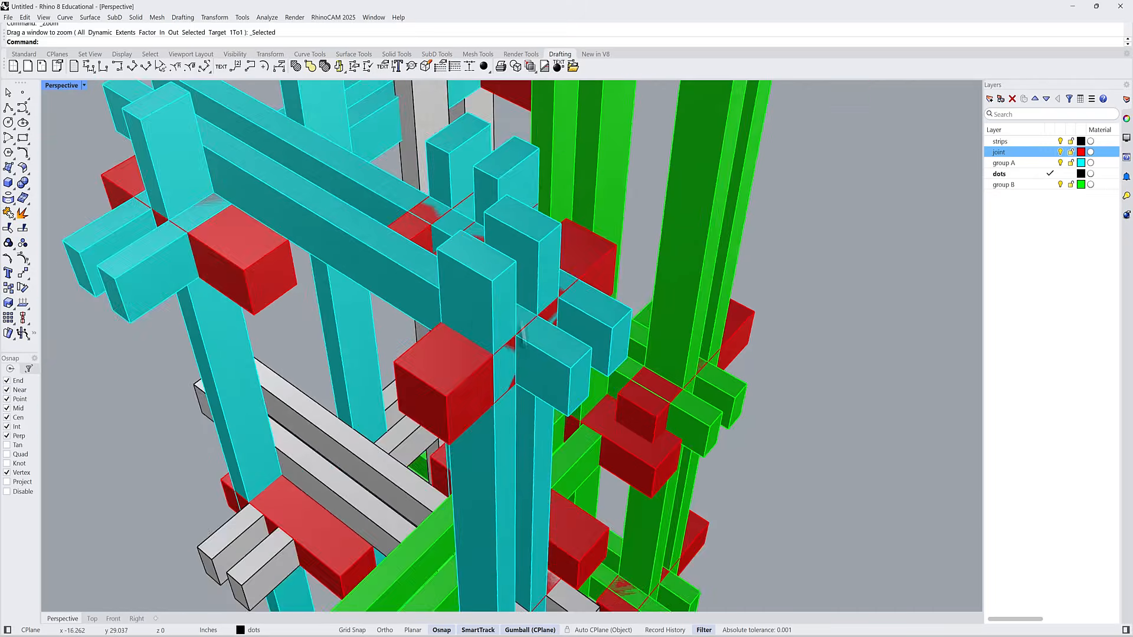
- Examine how the red joint blocks sit at the strip crossings, selecting the block at the upper corner joint for inspection
{"action": "right_click_drag", "start_coordinate": [515, 330], "coordinate": [499, 290]}
{"action": "scroll", "coordinate": [483, 250], "scroll_direction": "down", "scroll_amount": 4}
{"action": "right_click_drag", "start_coordinate": [484, 250], "coordinate": [549, 233], "text": "shift"}
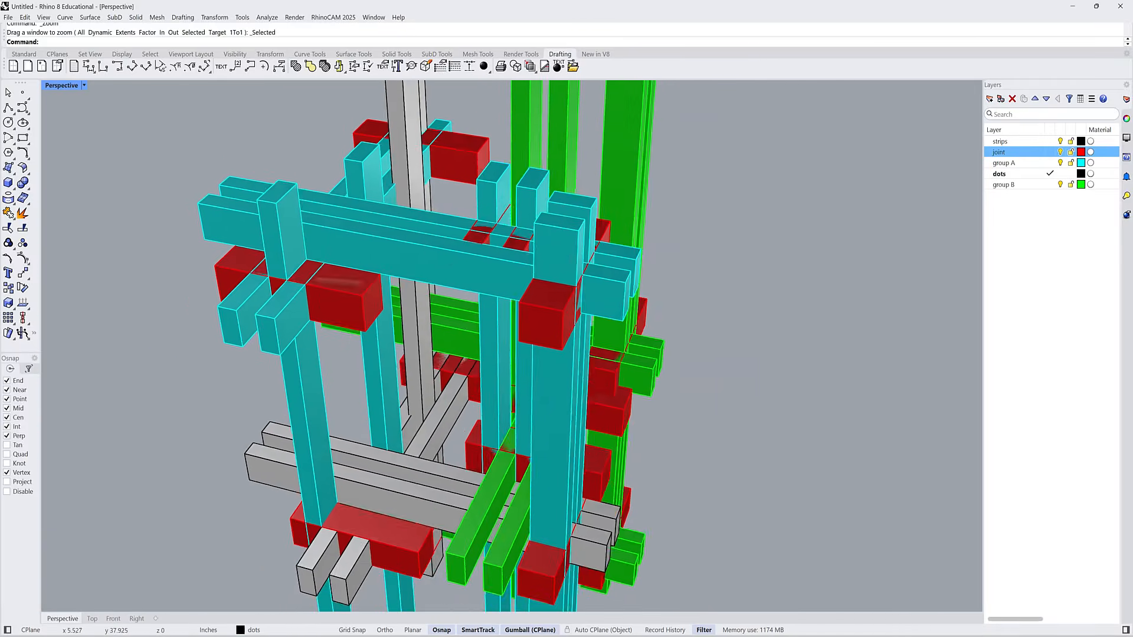
{"action": "scroll", "coordinate": [313, 281], "scroll_direction": "up", "scroll_amount": 4}
{"action": "right_click_drag", "start_coordinate": [720, 240], "coordinate": [490, 220]}
{"action": "scroll", "coordinate": [490, 220], "scroll_direction": "down", "scroll_amount": 3}
{"action": "right_click_drag", "start_coordinate": [614, 311], "coordinate": [627, 283]}
{"action": "scroll", "coordinate": [562, 311], "scroll_direction": "up", "scroll_amount": 3}
{"action": "scroll", "coordinate": [627, 283], "scroll_direction": "up", "scroll_amount": 2}
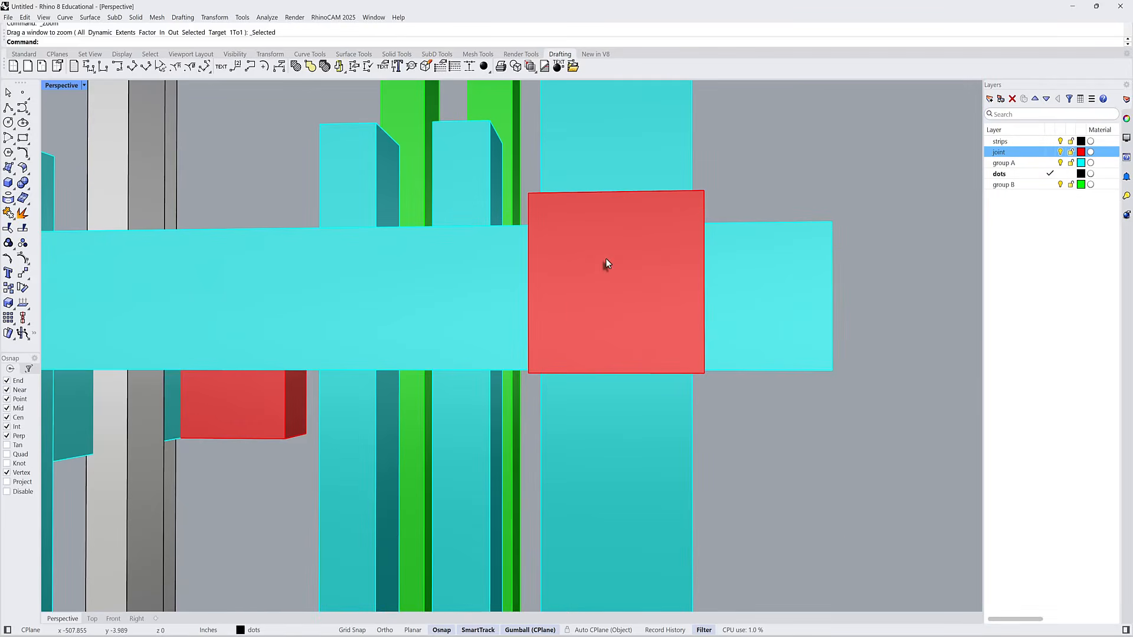
{"action": "left_click", "coordinate": [606, 262]}
{"action": "scroll", "coordinate": [601, 287], "scroll_direction": "down", "scroll_amount": 5}
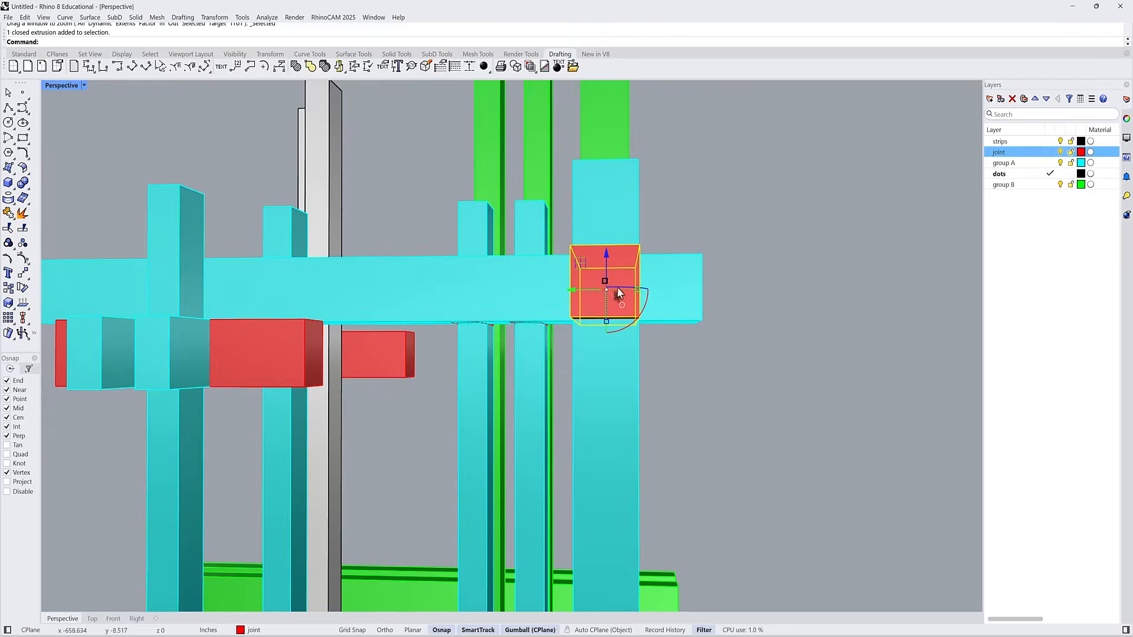
{"action": "right_click_drag", "start_coordinate": [617, 294], "coordinate": [596, 313]}
{"action": "scroll", "coordinate": [596, 311], "scroll_direction": "down", "scroll_amount": 5}
{"action": "left_click", "coordinate": [733, 297]}
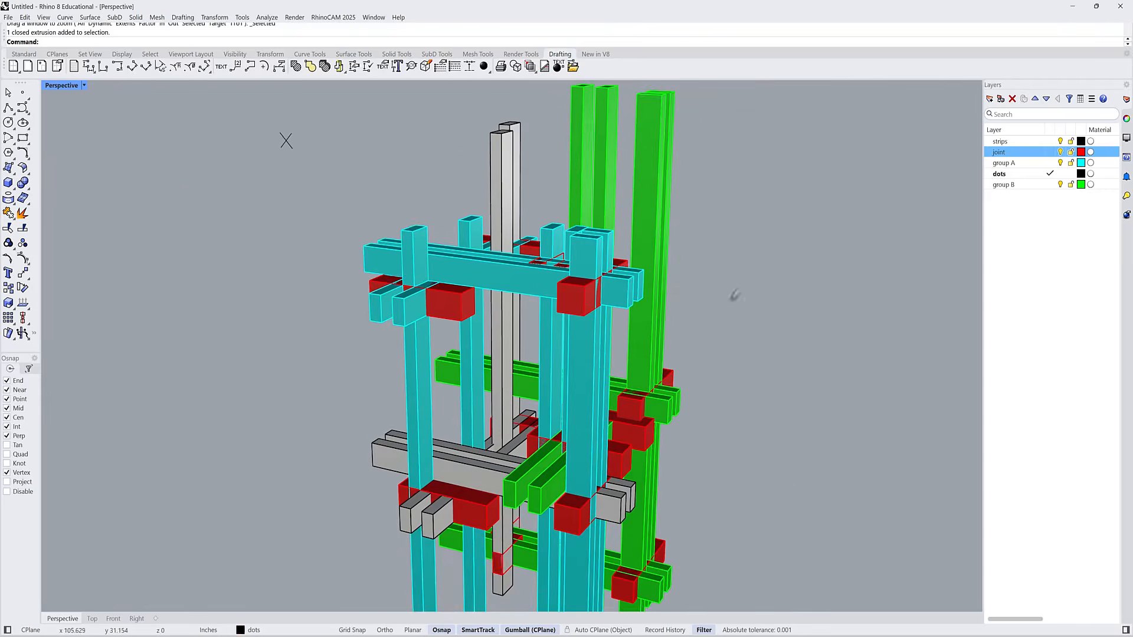
- Move the loose red joint block closer to the complete structure
{"action": "scroll", "coordinate": [729, 301], "scroll_direction": "down", "scroll_amount": 5}
{"action": "right_click_drag", "start_coordinate": [688, 336], "coordinate": [617, 328]}
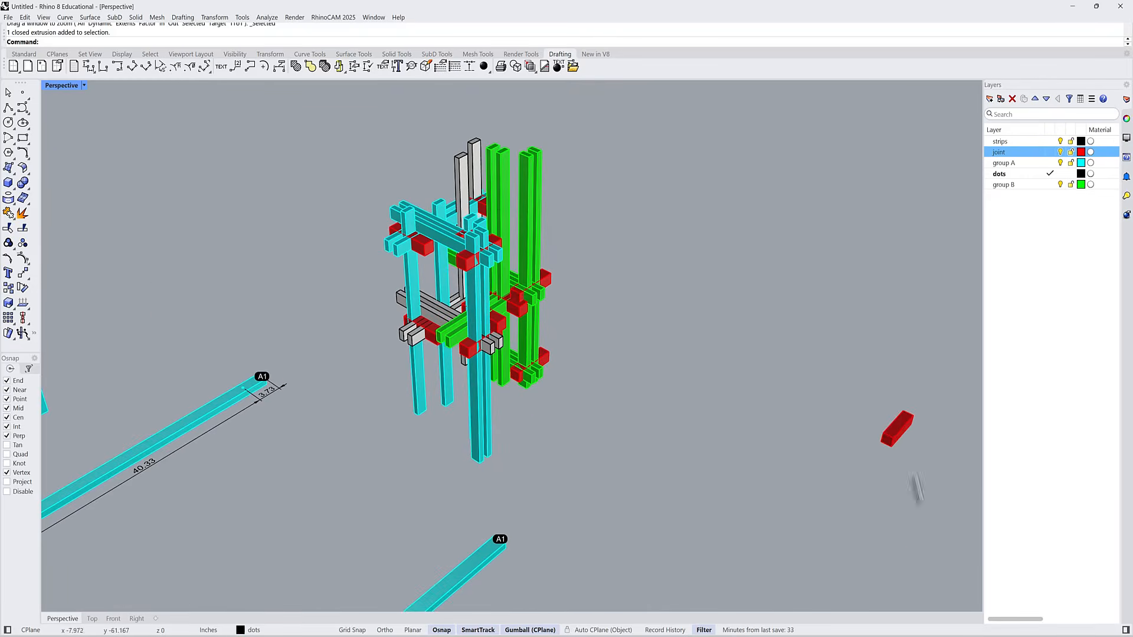
{"action": "left_click", "coordinate": [896, 426]}
{"action": "left_click_drag", "start_coordinate": [875, 421], "coordinate": [730, 364]}
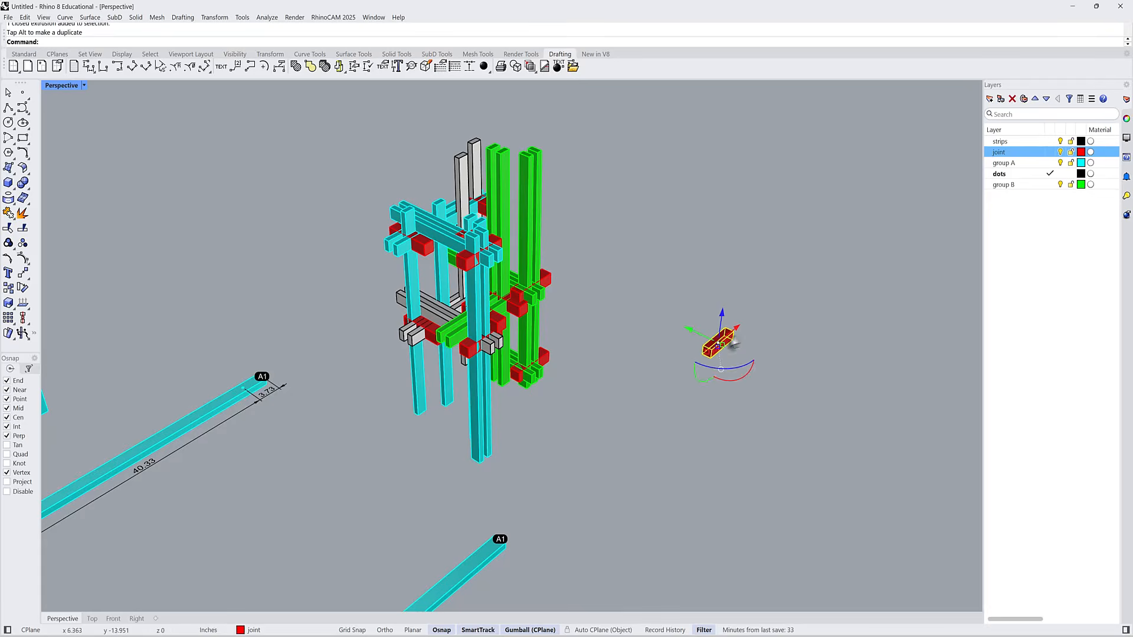
- Try moving the loose red joint block again with the gumball, and undo that move
{"action": "left_click_drag", "start_coordinate": [735, 326], "coordinate": [665, 404]}
{"action": "scroll", "coordinate": [653, 407], "scroll_direction": "up", "scroll_amount": 6}
{"action": "scroll", "coordinate": [646, 416], "scroll_direction": "down", "scroll_amount": 6}
{"action": "key", "text": "ctrl+z"}
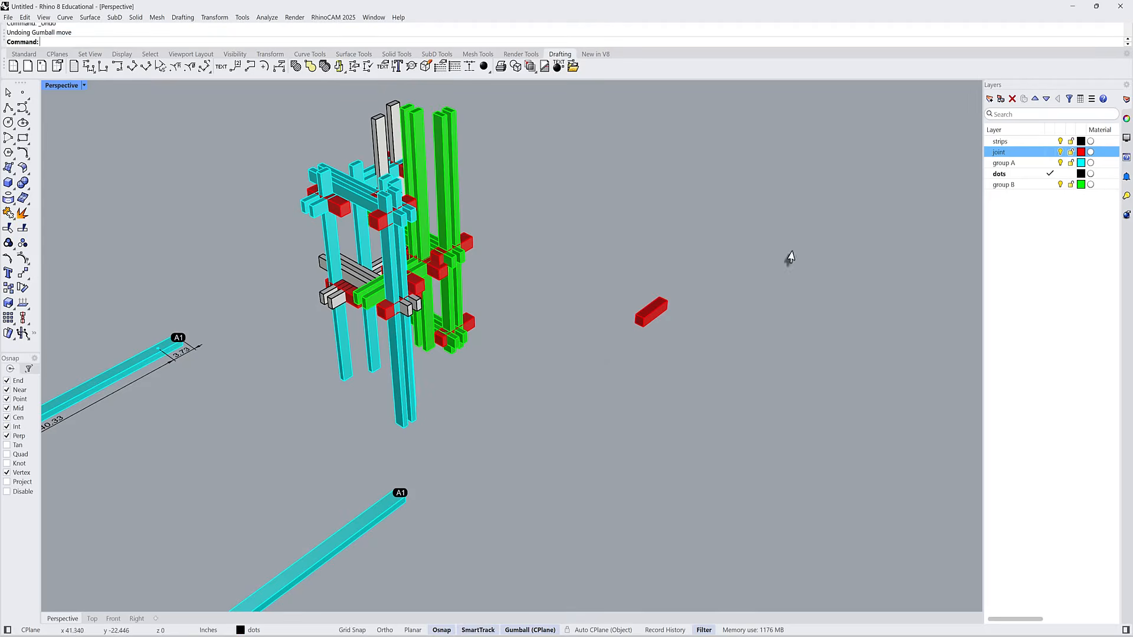
{"action": "type", "text": "h"}
{"action": "key", "text": "Return"}
{"action": "scroll", "coordinate": [640, 304], "scroll_direction": "down", "scroll_amount": 5}
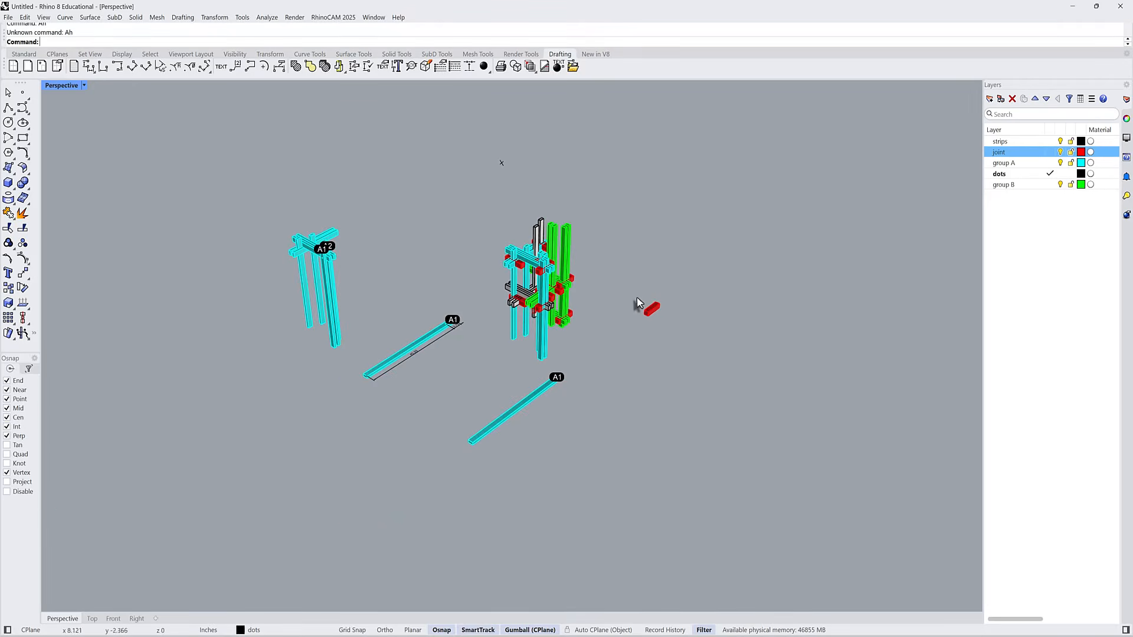
- Try showing all hidden objects, and undo back past the loose joint block's move
{"action": "key", "text": "BackSpace"}
{"action": "key", "text": "BackSpace"}
{"action": "type", "text": "Show"}
{"action": "key", "text": "Return"}
{"action": "scroll", "coordinate": [638, 288], "scroll_direction": "up", "scroll_amount": 3}
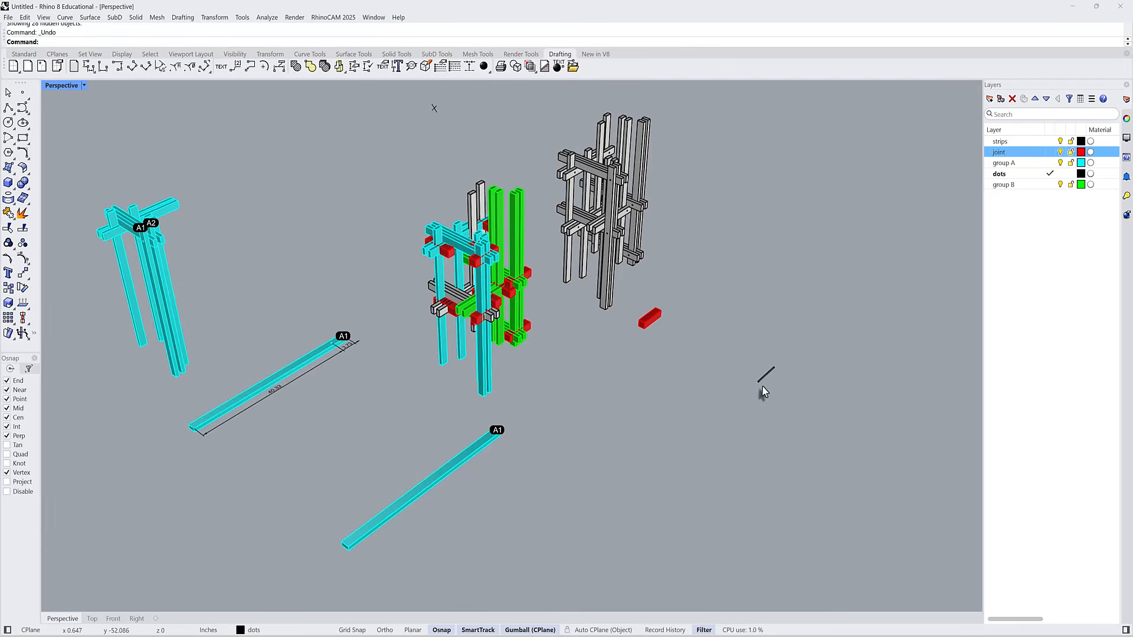
{"action": "key", "text": "ctrl+z"}
- Show all hidden objects with the Show command
{"action": "type", "text": "Aho"}
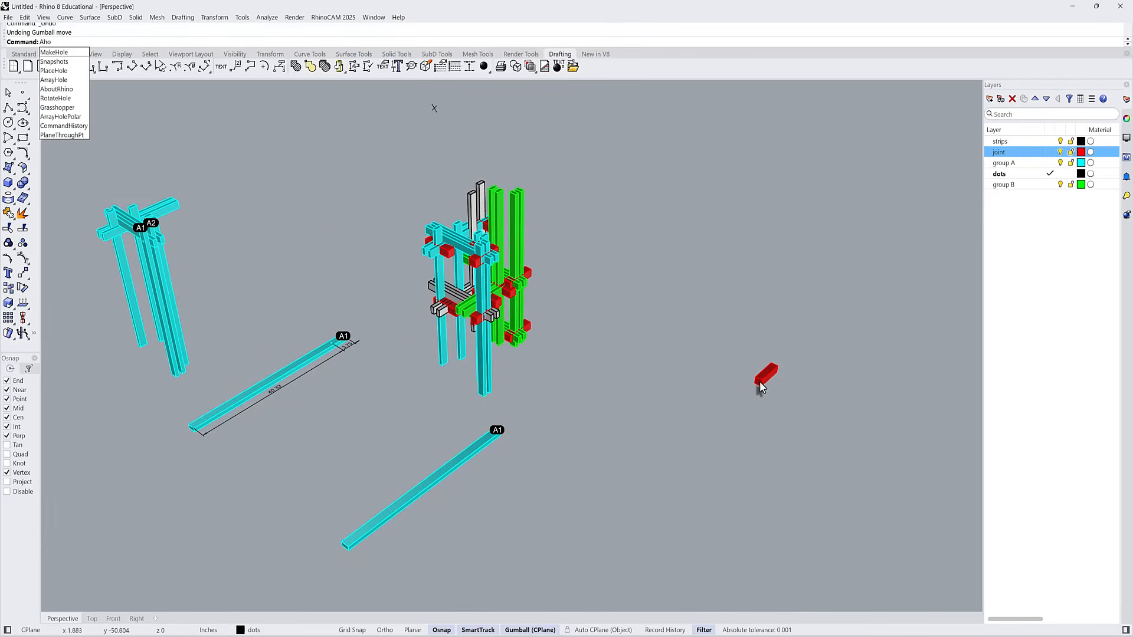
{"action": "key", "text": "BackSpace"}
{"action": "key", "text": "BackSpace"}
{"action": "key", "text": "BackSpace"}
{"action": "type", "text": "Sg"}
{"action": "key", "text": "BackSpace"}
{"action": "type", "text": "how"}
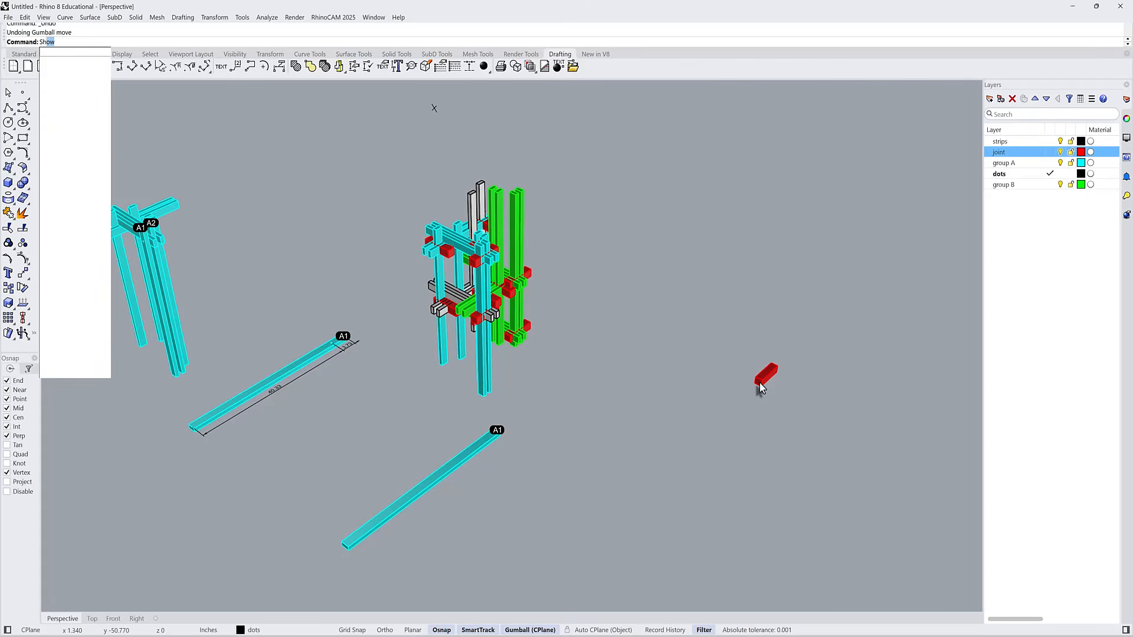
{"action": "key", "text": "Return"}
- Move the loose red joint block back toward the coloured structure
{"action": "left_click_drag", "start_coordinate": [772, 417], "coordinate": [630, 375]}
{"action": "left_click", "coordinate": [592, 357]}
{"action": "scroll", "coordinate": [591, 357], "scroll_direction": "up", "scroll_amount": 6}
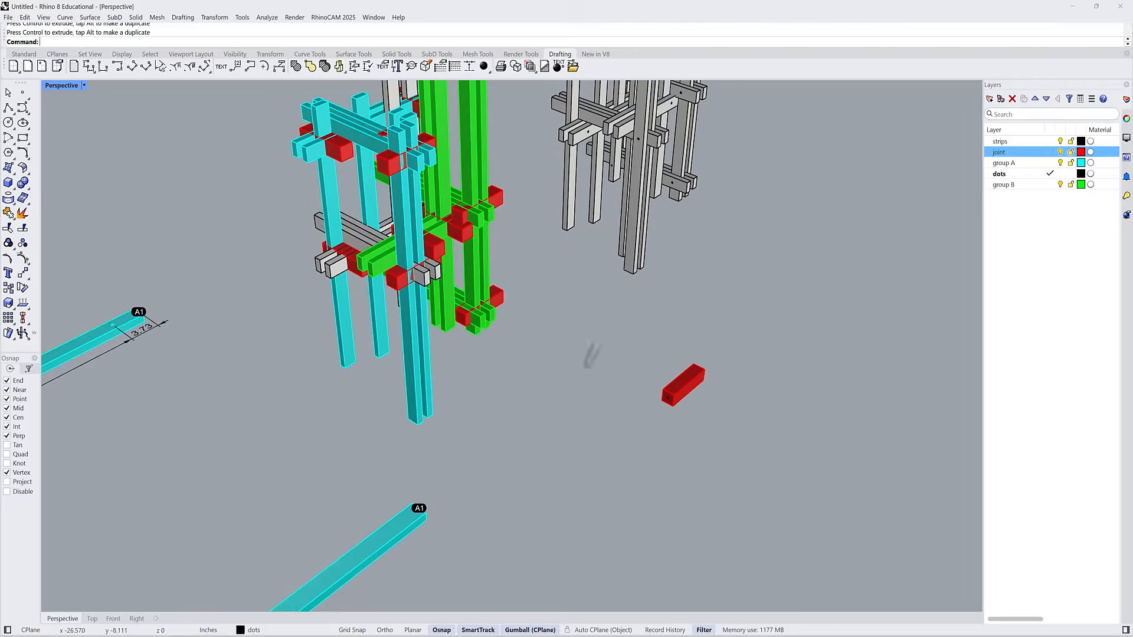
{"action": "scroll", "coordinate": [591, 357], "scroll_direction": "down", "scroll_amount": 2}
{"action": "right_click_drag", "start_coordinate": [592, 358], "coordinate": [631, 415], "text": "shift"}
{"action": "scroll", "coordinate": [478, 363], "scroll_direction": "up", "scroll_amount": 2}
{"action": "scroll", "coordinate": [481, 383], "scroll_direction": "down", "scroll_amount": 4}
{"action": "right_click_drag", "start_coordinate": [613, 378], "coordinate": [570, 390]}
- Select the coloured strip structure together with the loose joint block and isolate them from the other geometry
{"action": "left_click_drag", "start_coordinate": [579, 429], "coordinate": [379, 176]}
{"action": "left_click_drag", "start_coordinate": [735, 491], "coordinate": [617, 406], "text": "shift"}
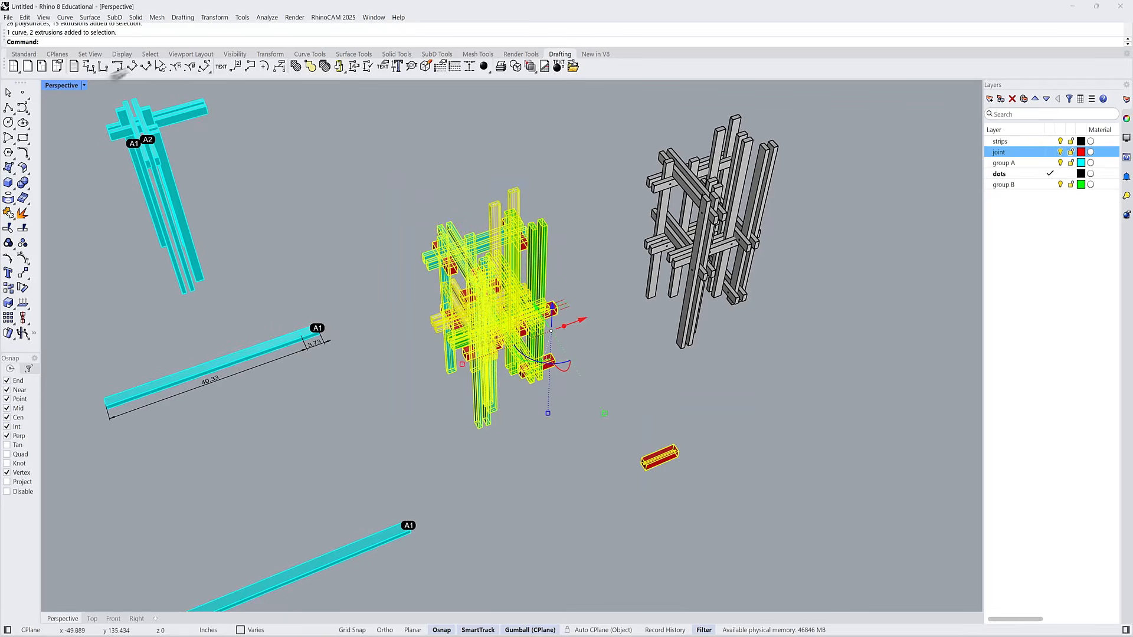
{"action": "left_click", "coordinate": [231, 56]}
{"action": "left_click", "coordinate": [55, 66]}
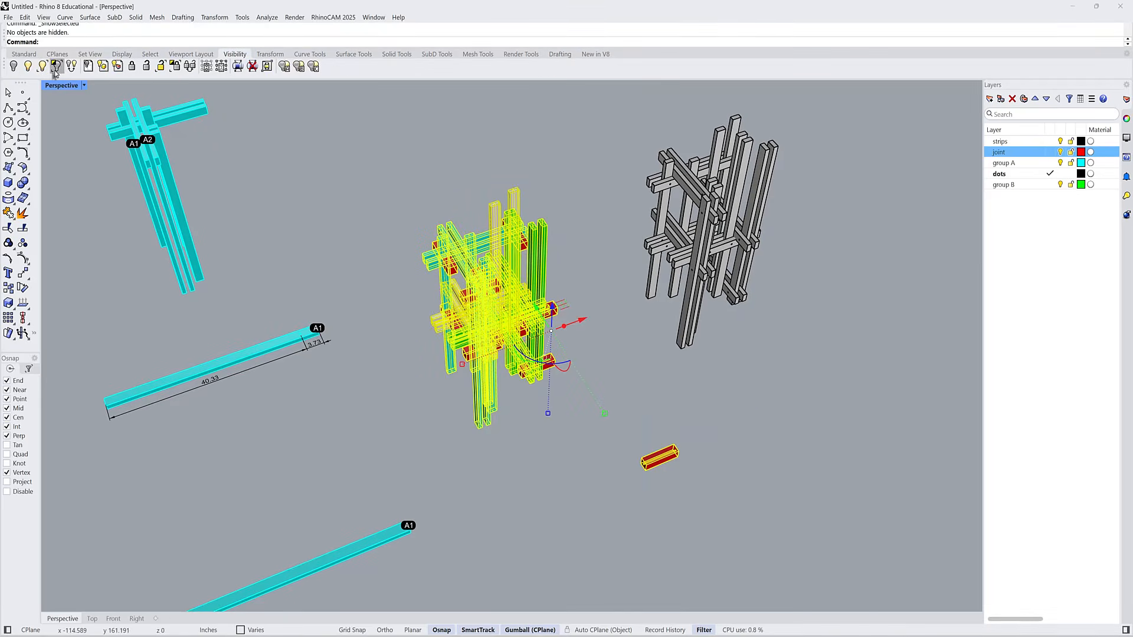
{"action": "left_click", "coordinate": [57, 67]}
{"action": "right_click_drag", "start_coordinate": [361, 224], "coordinate": [543, 284]}
- Open Grasshopper with the fabrication definition and disable the Solid Difference component fed by the Geo parameter
{"action": "type", "text": "Grasshopper"}
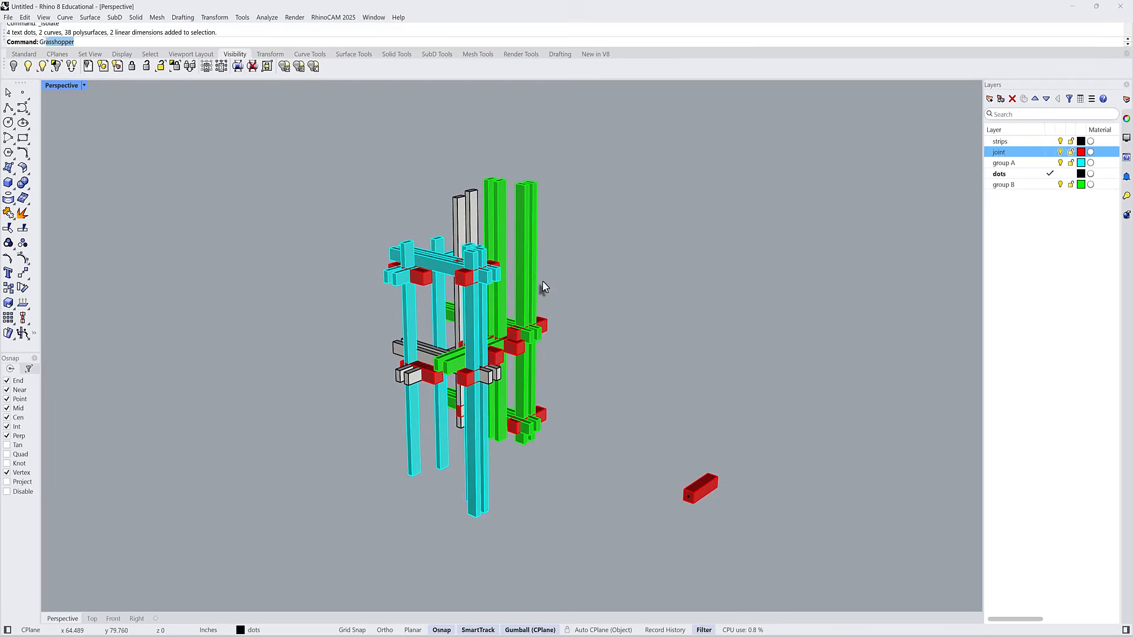
{"action": "key", "text": "Return"}
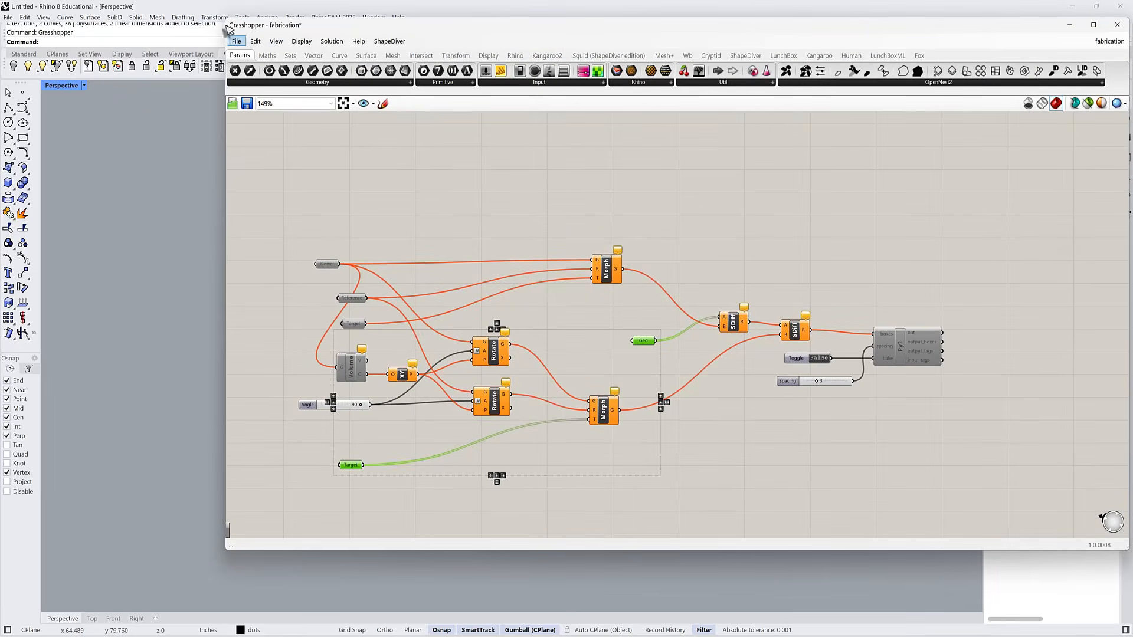
{"action": "right_click_drag", "start_coordinate": [490, 258], "coordinate": [549, 228]}
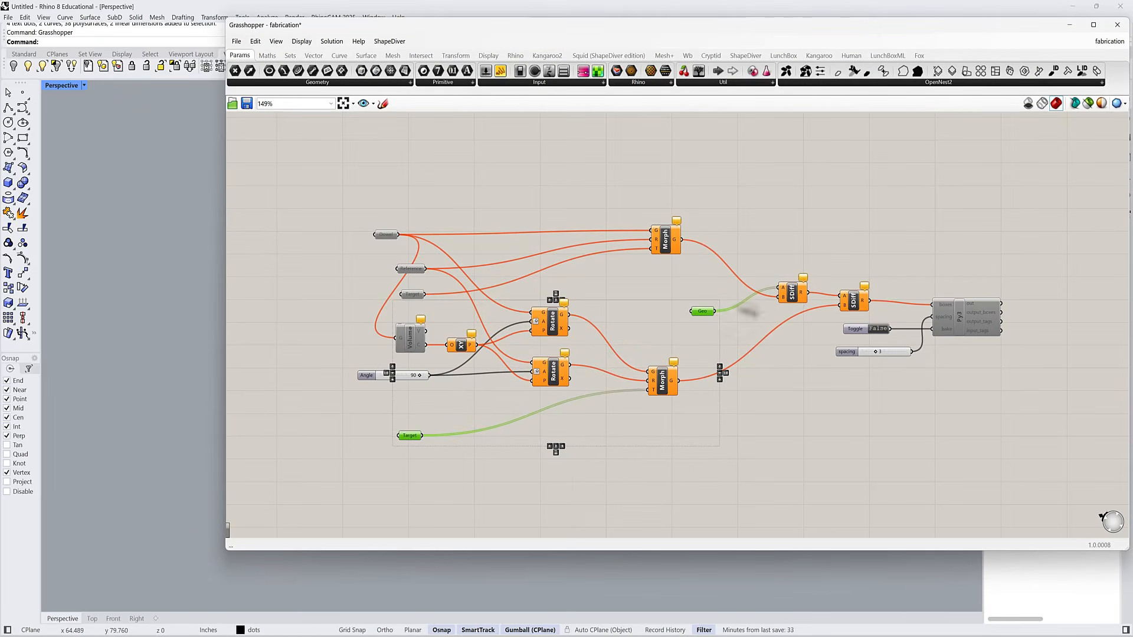
{"action": "right_click", "coordinate": [790, 295]}
{"action": "left_click", "coordinate": [819, 325]}
{"action": "left_click", "coordinate": [682, 270]}
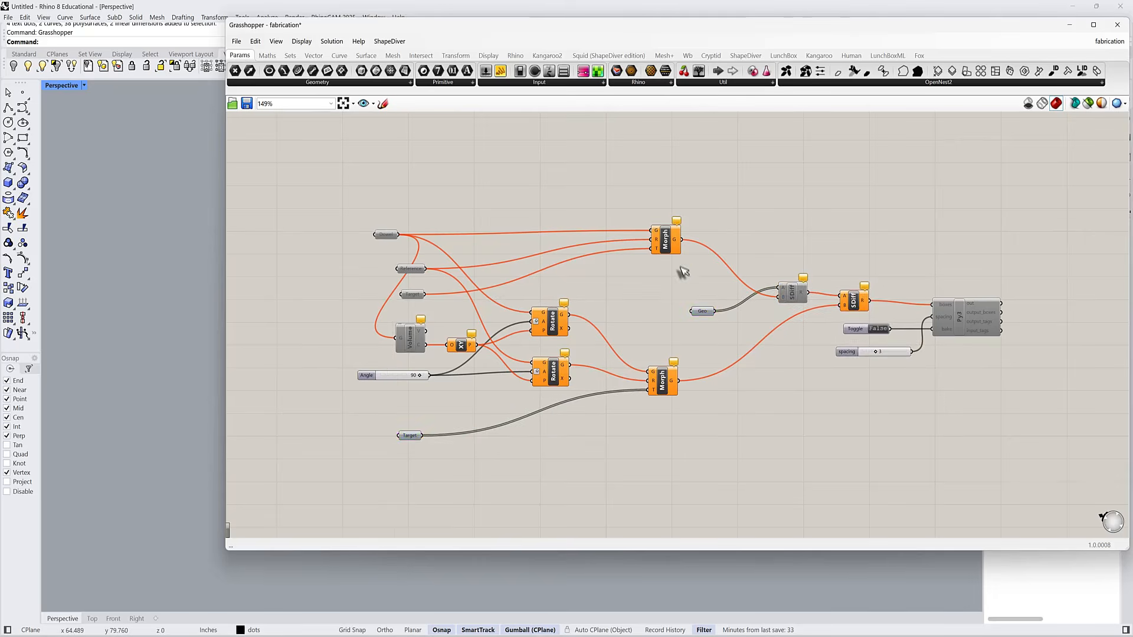
- Reposition the upper Morph component, move the Dowel parameter above the other inputs, and enable it
{"action": "right_click_drag", "start_coordinate": [679, 270], "coordinate": [791, 263]}
{"action": "scroll", "coordinate": [791, 258], "scroll_direction": "up", "scroll_amount": 3}
{"action": "left_click_drag", "start_coordinate": [780, 236], "coordinate": [767, 221]}
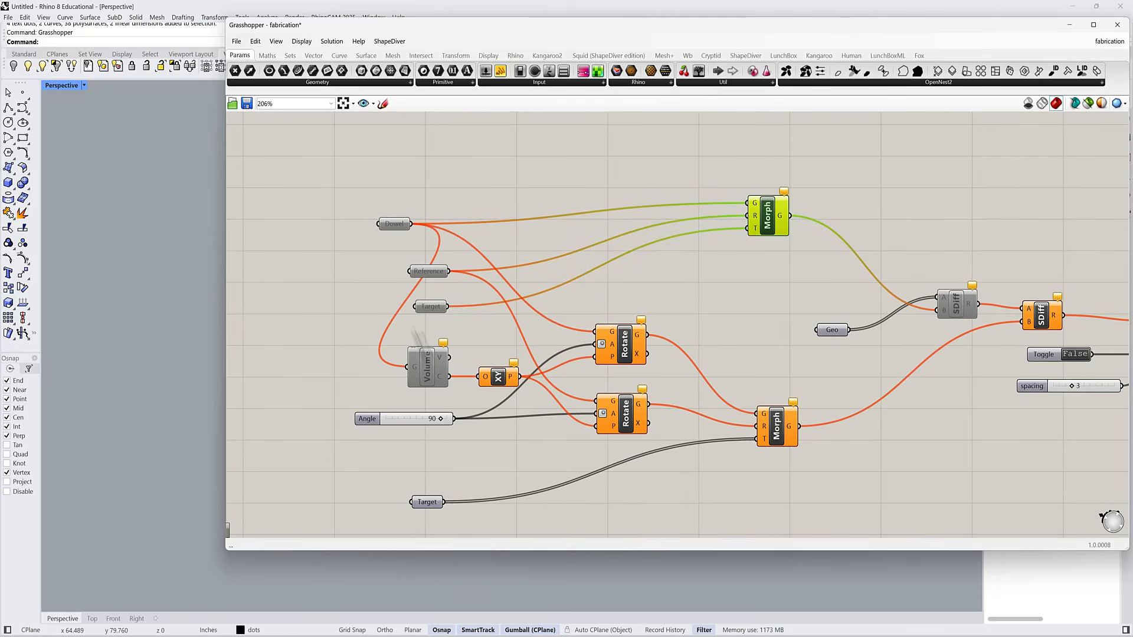
{"action": "left_click_drag", "start_coordinate": [389, 225], "coordinate": [386, 197]}
{"action": "right_click", "coordinate": [367, 208]}
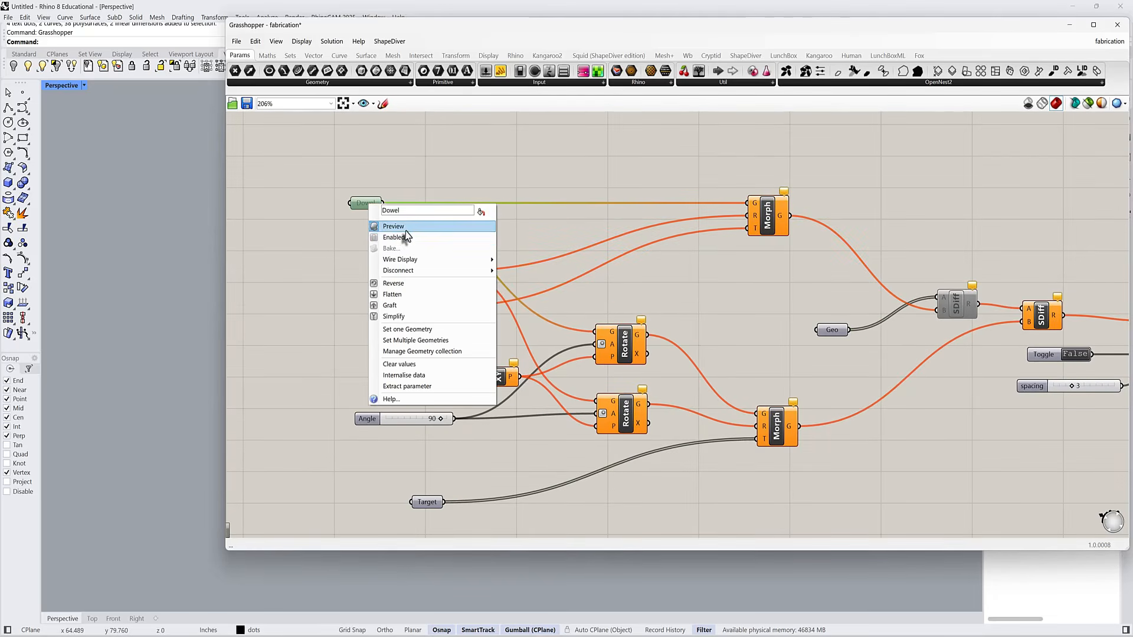
{"action": "left_click", "coordinate": [403, 236]}
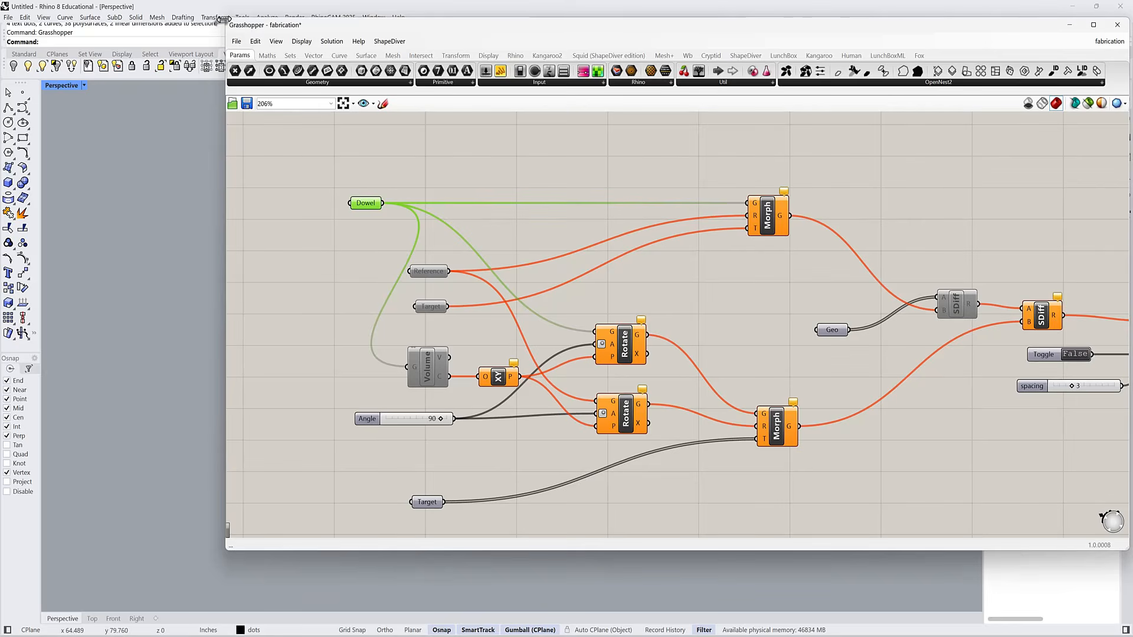
- Place the Grasshopper window beside the model view and inspect the end face of the loose joint block
{"action": "left_click_drag", "start_coordinate": [226, 18], "coordinate": [700, 1]}
{"action": "right_click_drag", "start_coordinate": [525, 413], "coordinate": [430, 435]}
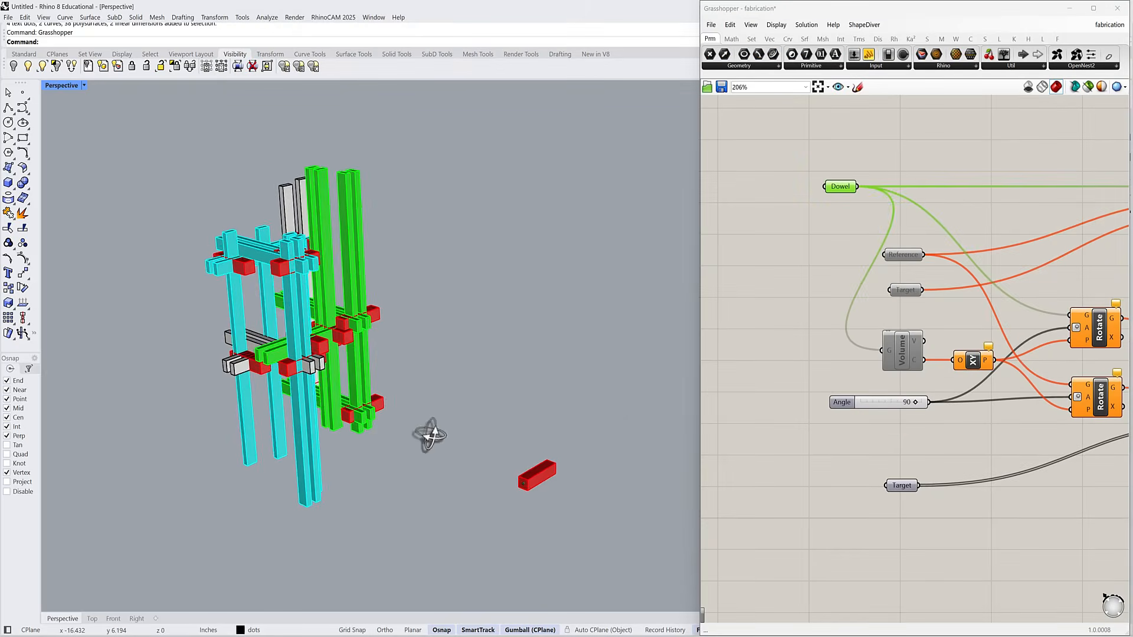
{"action": "scroll", "coordinate": [519, 468], "scroll_direction": "up", "scroll_amount": 8}
{"action": "left_click", "coordinate": [519, 467]}
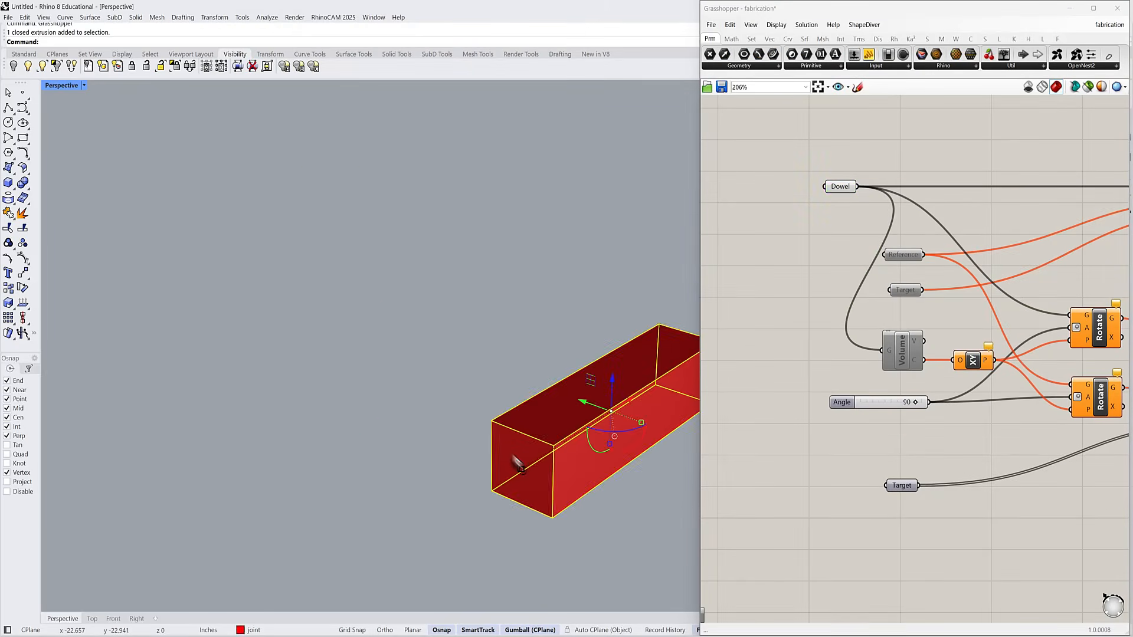
{"action": "key", "text": "Escape"}
{"action": "left_click", "coordinate": [526, 471]}
{"action": "key", "text": "Escape"}
- Examine how the dowel runs through the loose joint block by selecting the block and dowel together
{"action": "scroll", "coordinate": [448, 439], "scroll_direction": "down", "scroll_amount": 3}
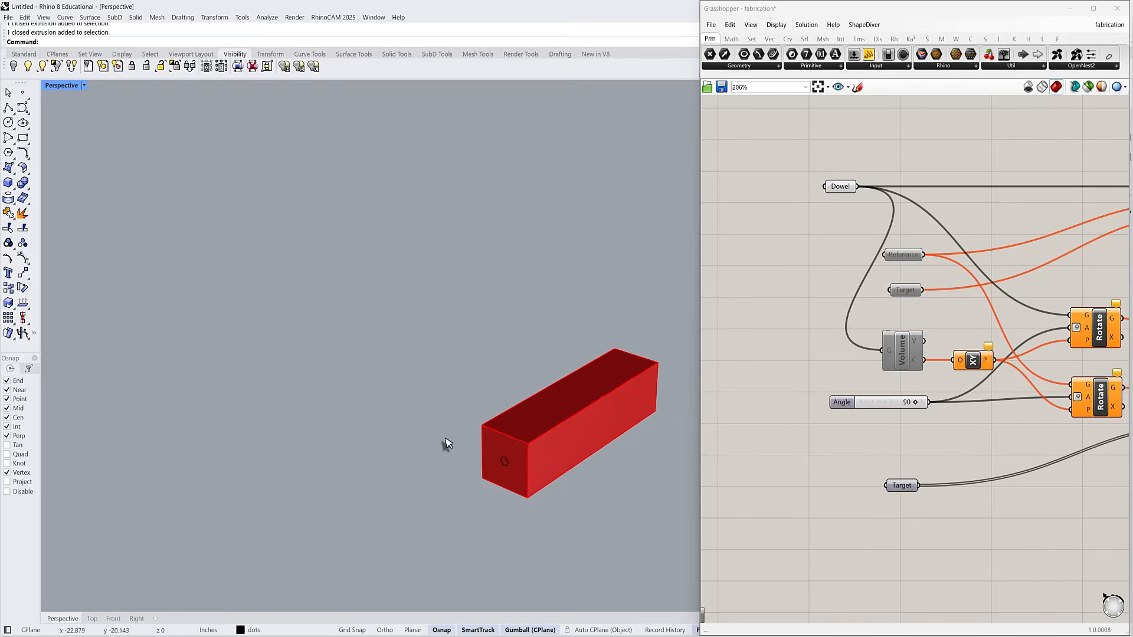
{"action": "scroll", "coordinate": [447, 442], "scroll_direction": "down", "scroll_amount": 2}
{"action": "left_click_drag", "start_coordinate": [442, 321], "coordinate": [607, 501]}
{"action": "scroll", "coordinate": [494, 455], "scroll_direction": "up", "scroll_amount": 5}
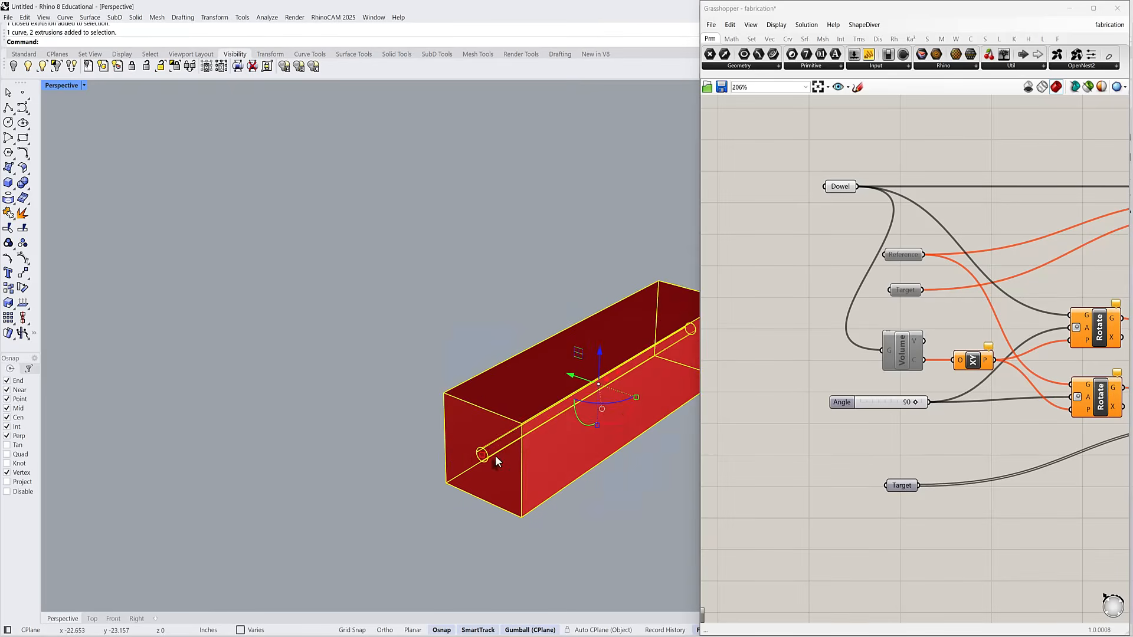
{"action": "scroll", "coordinate": [494, 455], "scroll_direction": "down", "scroll_amount": 4}
{"action": "scroll", "coordinate": [541, 419], "scroll_direction": "up", "scroll_amount": 4}
{"action": "scroll", "coordinate": [496, 412], "scroll_direction": "down", "scroll_amount": 3}
{"action": "key", "text": "Escape"}
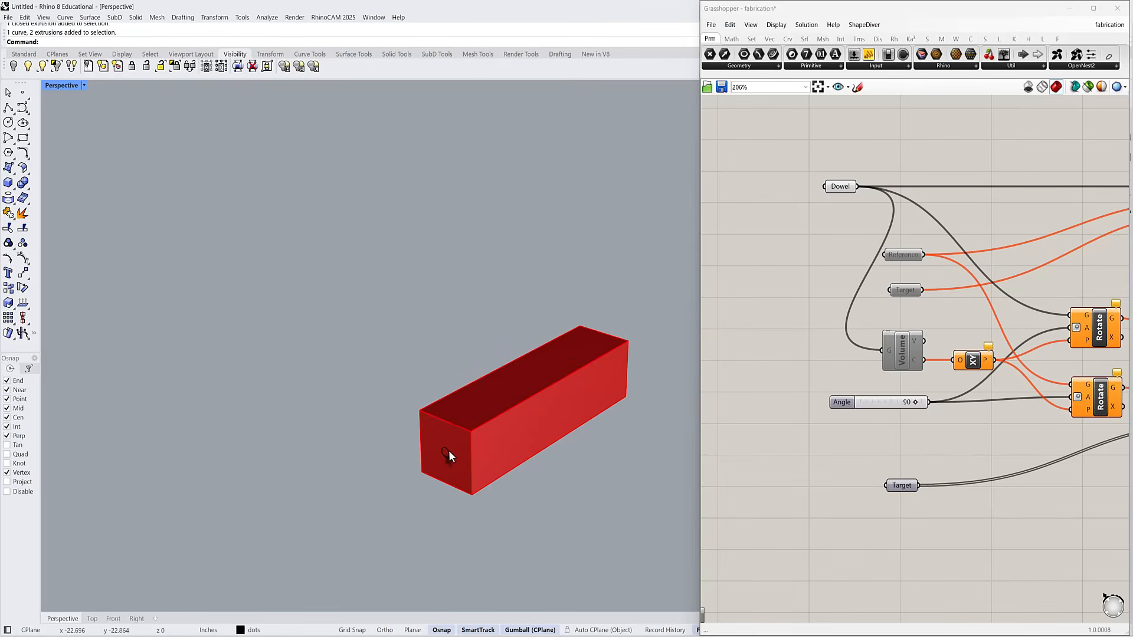
{"action": "scroll", "coordinate": [499, 435], "scroll_direction": "down", "scroll_amount": 10}
{"action": "right_click_drag", "start_coordinate": [453, 434], "coordinate": [532, 455], "text": "shift"}
- Move the Reference parameter directly below the Dowel parameter and enable it
{"action": "left_click", "coordinate": [835, 190]}
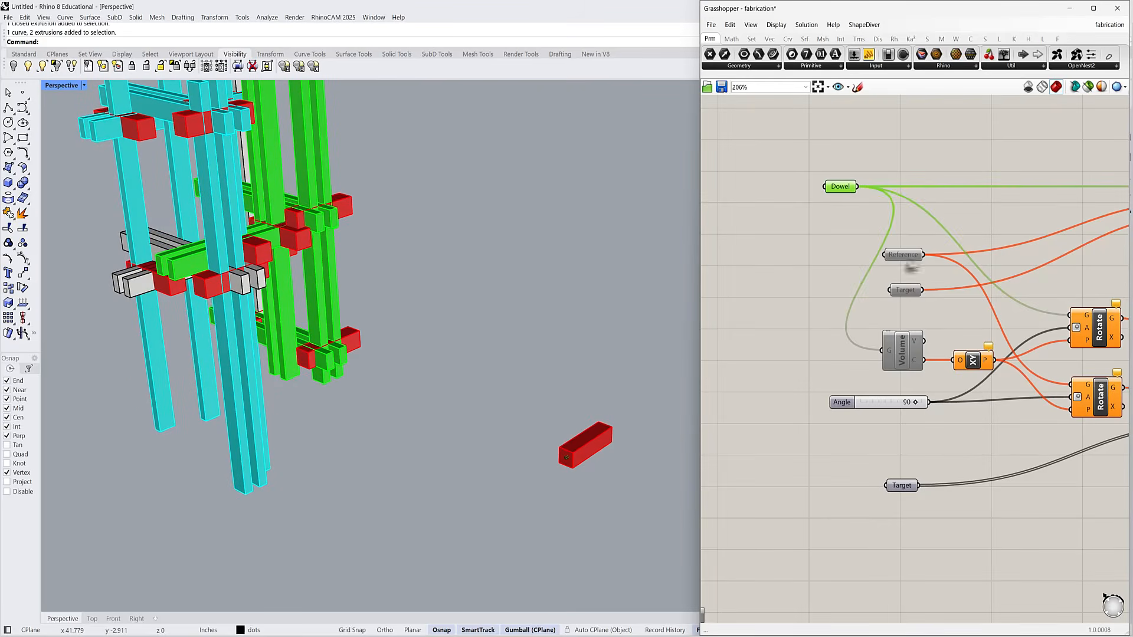
{"action": "left_click_drag", "start_coordinate": [903, 257], "coordinate": [843, 219]}
{"action": "right_click", "coordinate": [843, 218]}
{"action": "left_click", "coordinate": [872, 250]}
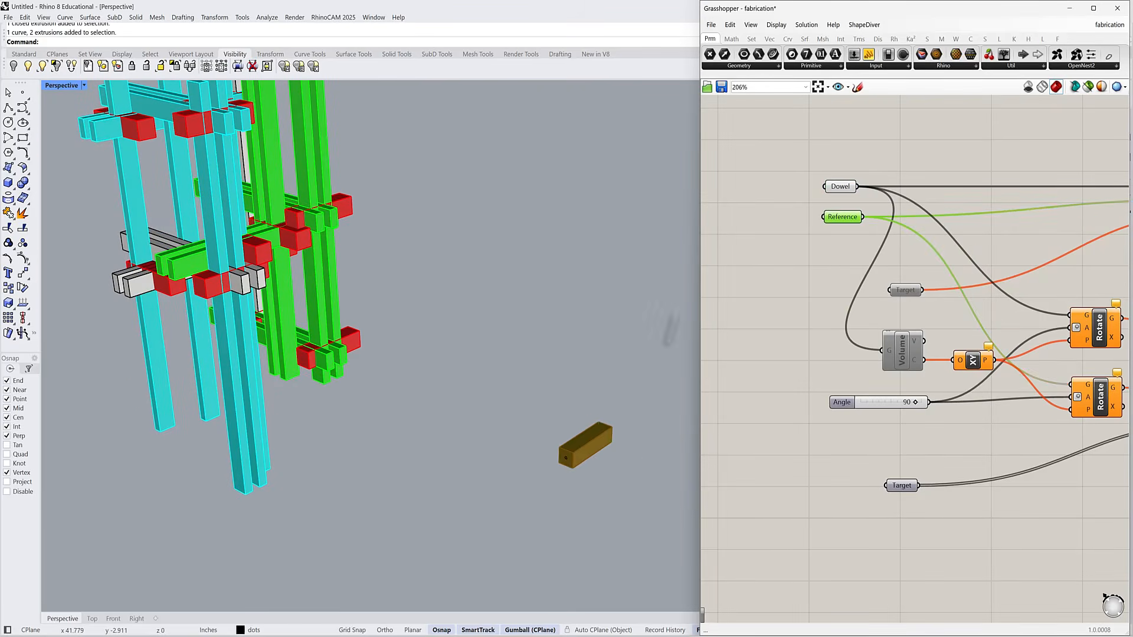
- Examine the loose block used as the Reference geometry and compare it with the joint blocks in the structure
{"action": "scroll", "coordinate": [624, 472], "scroll_direction": "up", "scroll_amount": 5}
{"action": "left_click", "coordinate": [551, 438]}
{"action": "scroll", "coordinate": [584, 450], "scroll_direction": "up", "scroll_amount": 6}
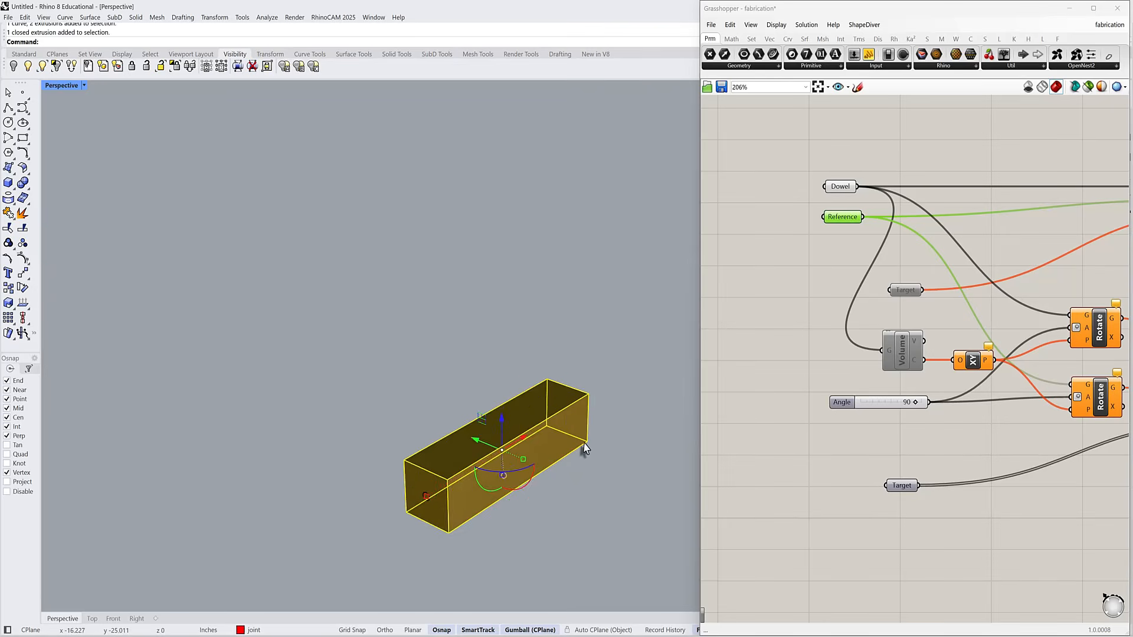
{"action": "left_click", "coordinate": [597, 464]}
{"action": "scroll", "coordinate": [603, 413], "scroll_direction": "down", "scroll_amount": 13}
{"action": "right_click_drag", "start_coordinate": [521, 415], "coordinate": [531, 448], "text": "shift"}
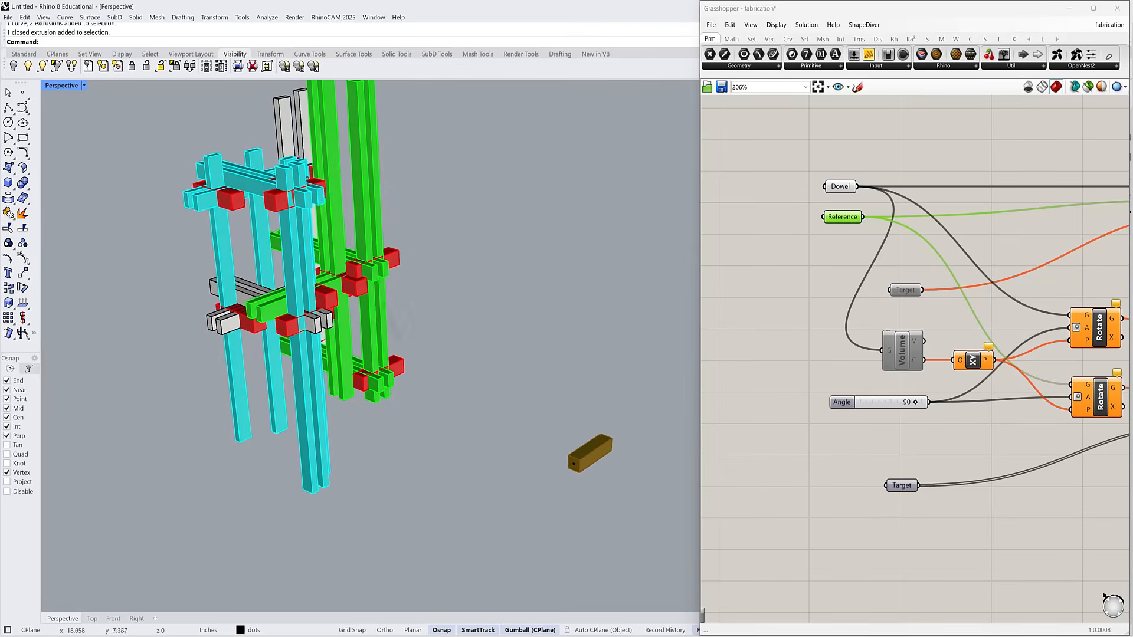
{"action": "scroll", "coordinate": [247, 177], "scroll_direction": "up", "scroll_amount": 8}
{"action": "scroll", "coordinate": [213, 181], "scroll_direction": "down", "scroll_amount": 8}
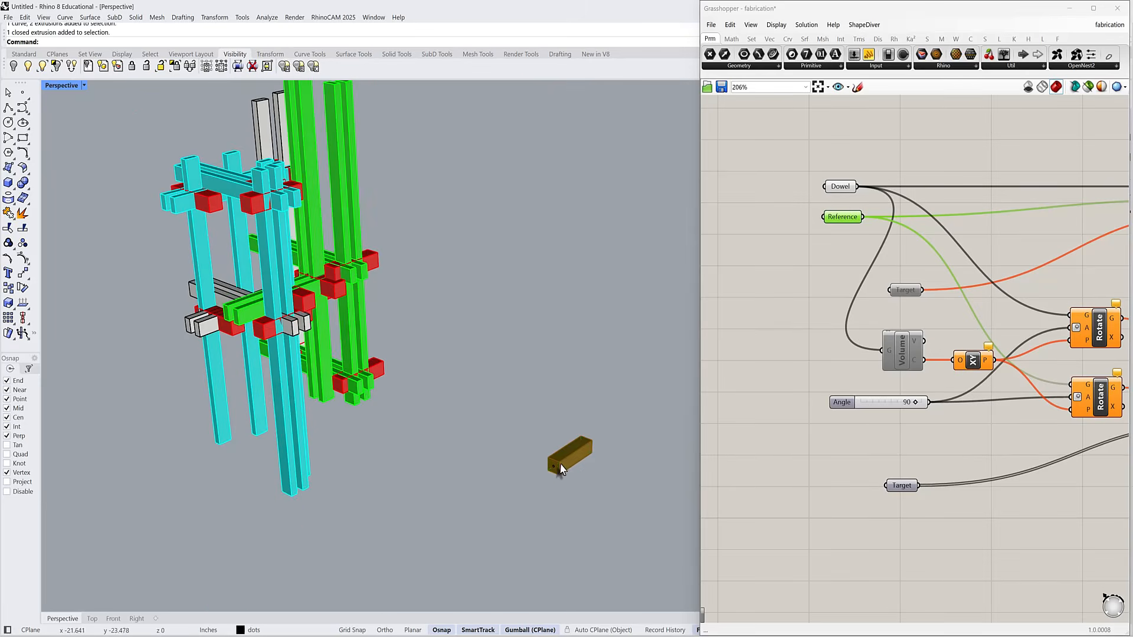
{"action": "scroll", "coordinate": [559, 464], "scroll_direction": "up", "scroll_amount": 2}
{"action": "right_click_drag", "start_coordinate": [555, 468], "coordinate": [572, 493], "text": "shift"}
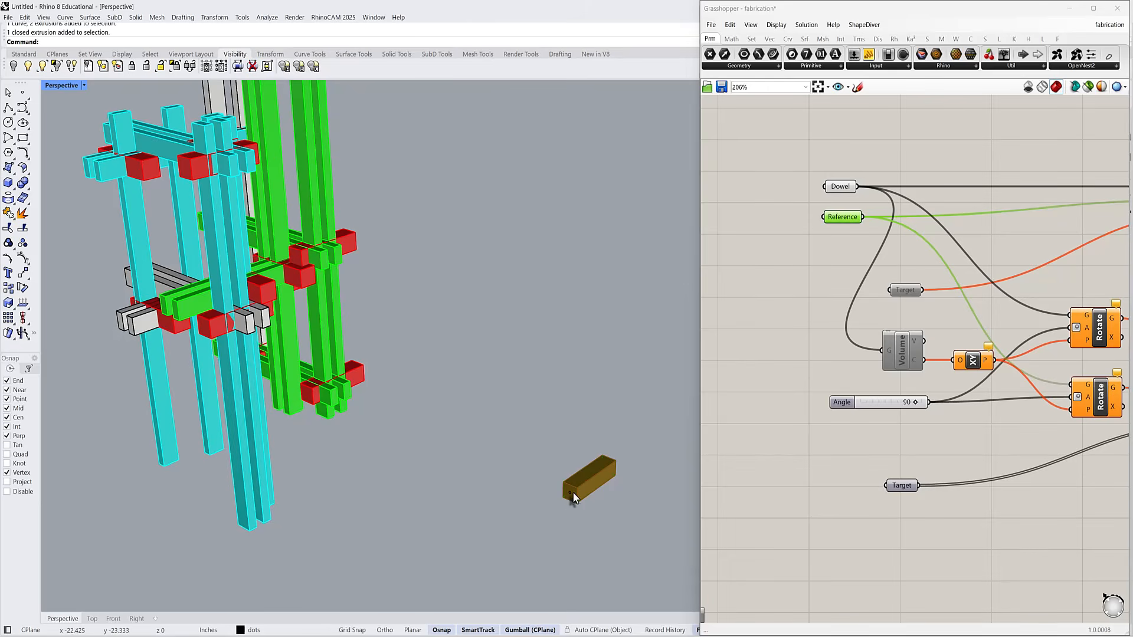
{"action": "scroll", "coordinate": [566, 496], "scroll_direction": "up", "scroll_amount": 3}
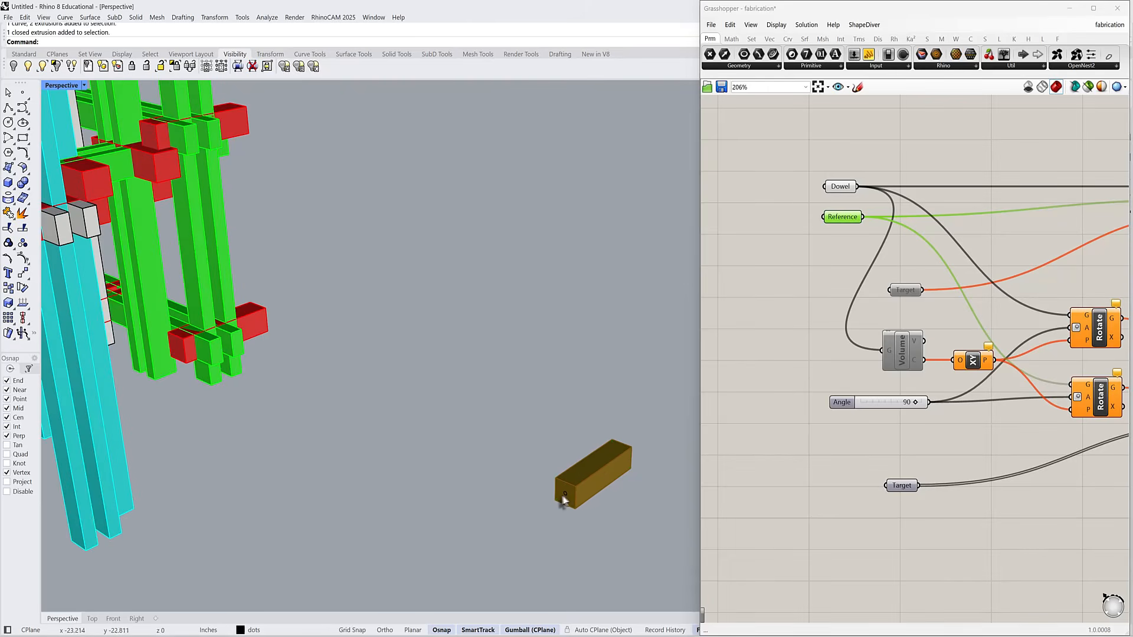
{"action": "scroll", "coordinate": [566, 500], "scroll_direction": "down", "scroll_amount": 3}
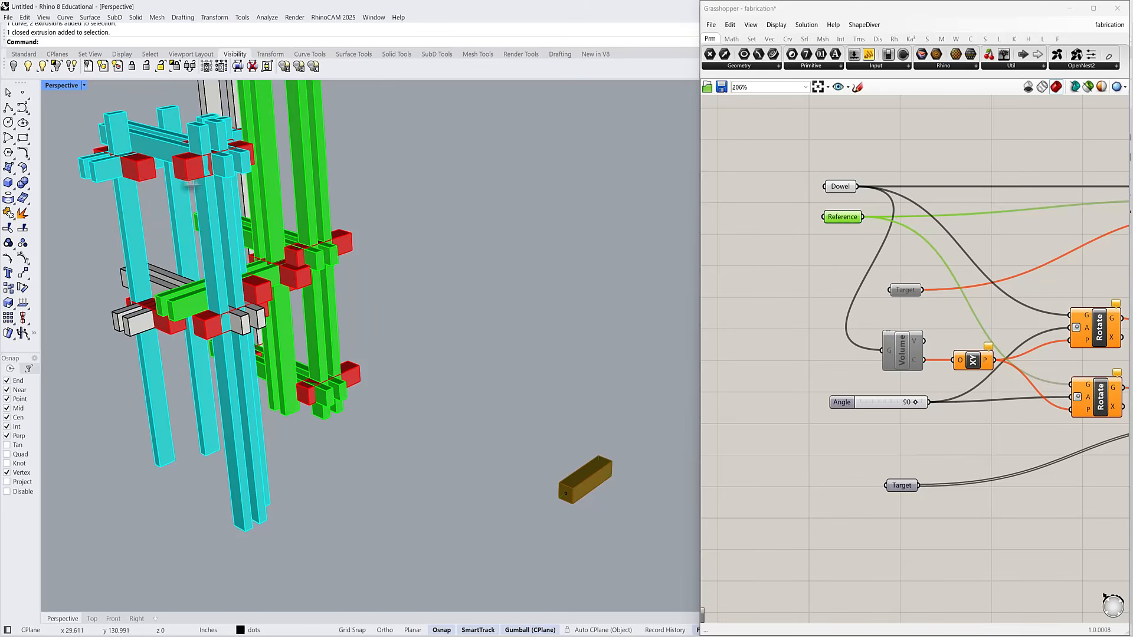
- Inspect individual red joint blocks at the structure's upper and middle crossings as possible targets
{"action": "scroll", "coordinate": [170, 170], "scroll_direction": "up", "scroll_amount": 2}
{"action": "scroll", "coordinate": [202, 170], "scroll_direction": "down", "scroll_amount": 2}
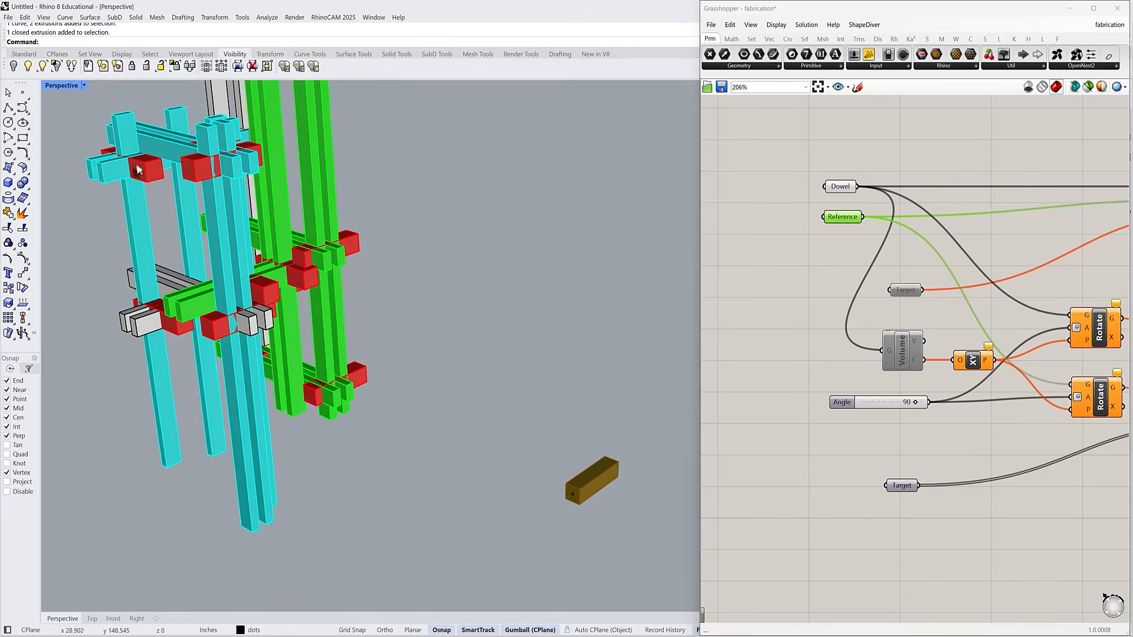
{"action": "scroll", "coordinate": [138, 169], "scroll_direction": "up", "scroll_amount": 4}
{"action": "scroll", "coordinate": [168, 165], "scroll_direction": "down", "scroll_amount": 4}
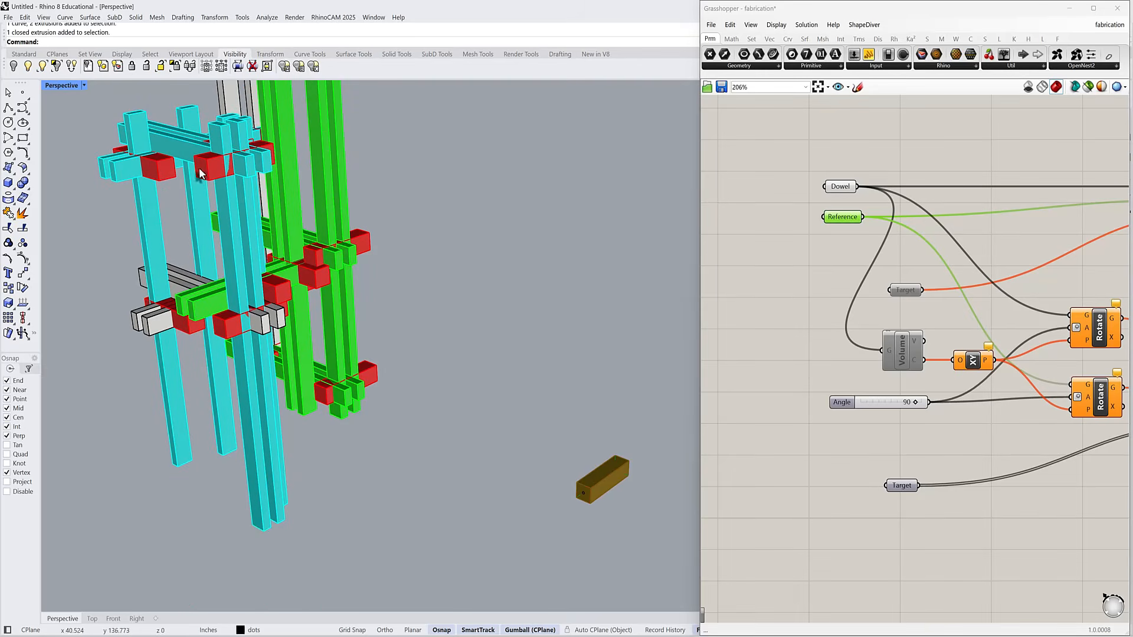
{"action": "left_click", "coordinate": [207, 168]}
{"action": "left_click", "coordinate": [165, 174]}
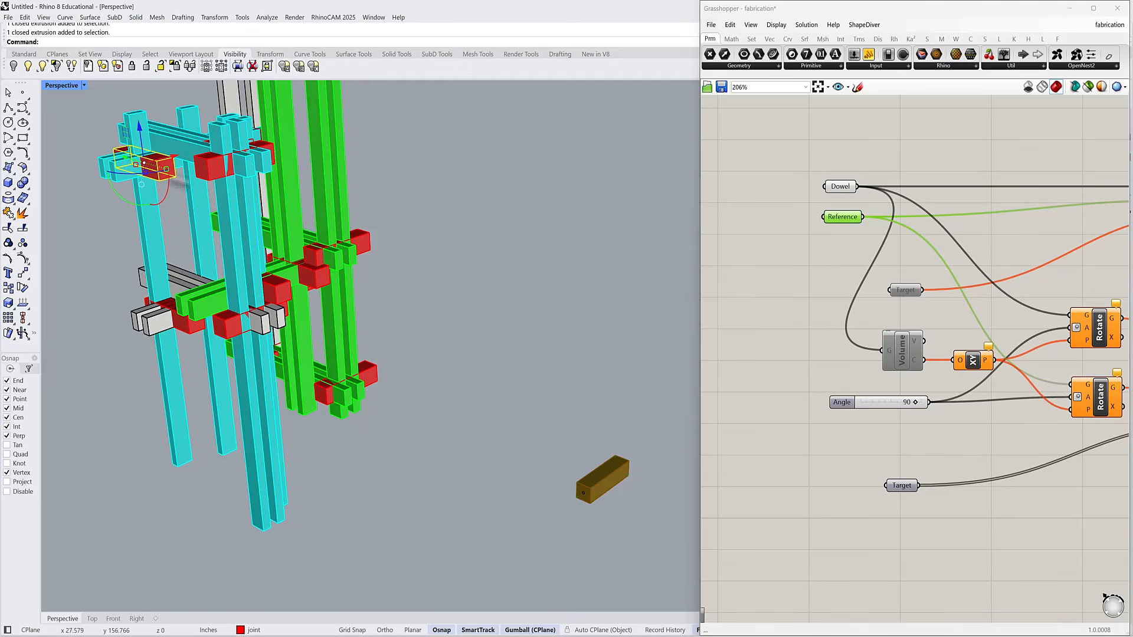
{"action": "left_click", "coordinate": [219, 322]}
{"action": "left_click", "coordinate": [198, 327]}
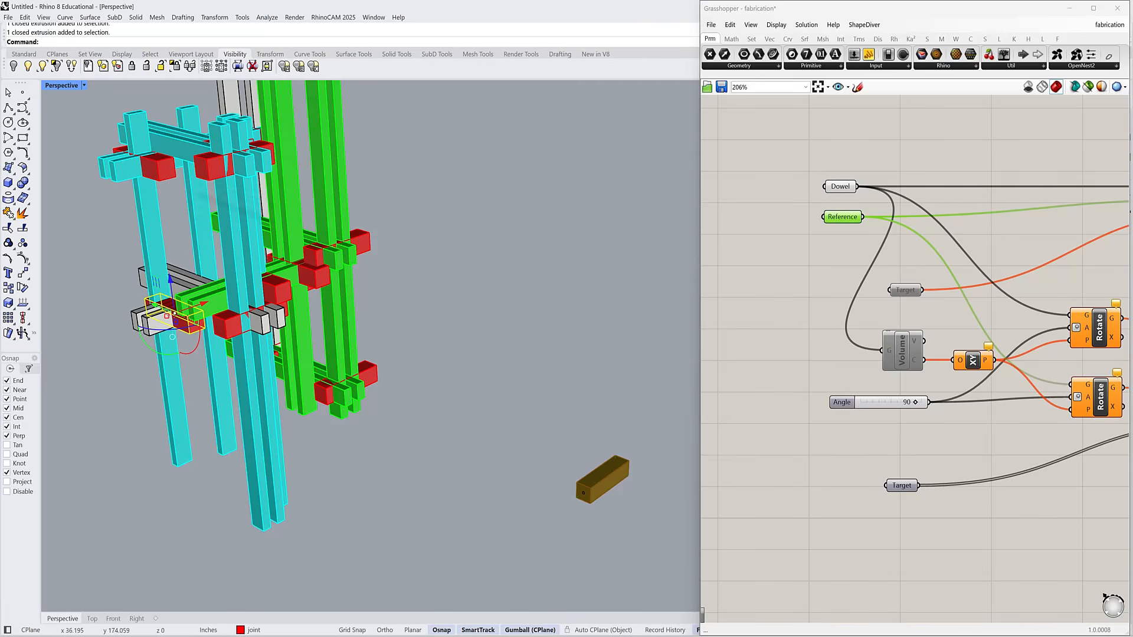
- Move the upper Target parameter below the Reference parameter and enable it
{"action": "left_click", "coordinate": [540, 358]}
{"action": "left_click", "coordinate": [850, 279]}
{"action": "scroll", "coordinate": [835, 292], "scroll_direction": "down", "scroll_amount": 2}
{"action": "right_click_drag", "start_coordinate": [833, 293], "coordinate": [729, 294]}
{"action": "right_click_drag", "start_coordinate": [300, 234], "coordinate": [331, 257], "text": "shift"}
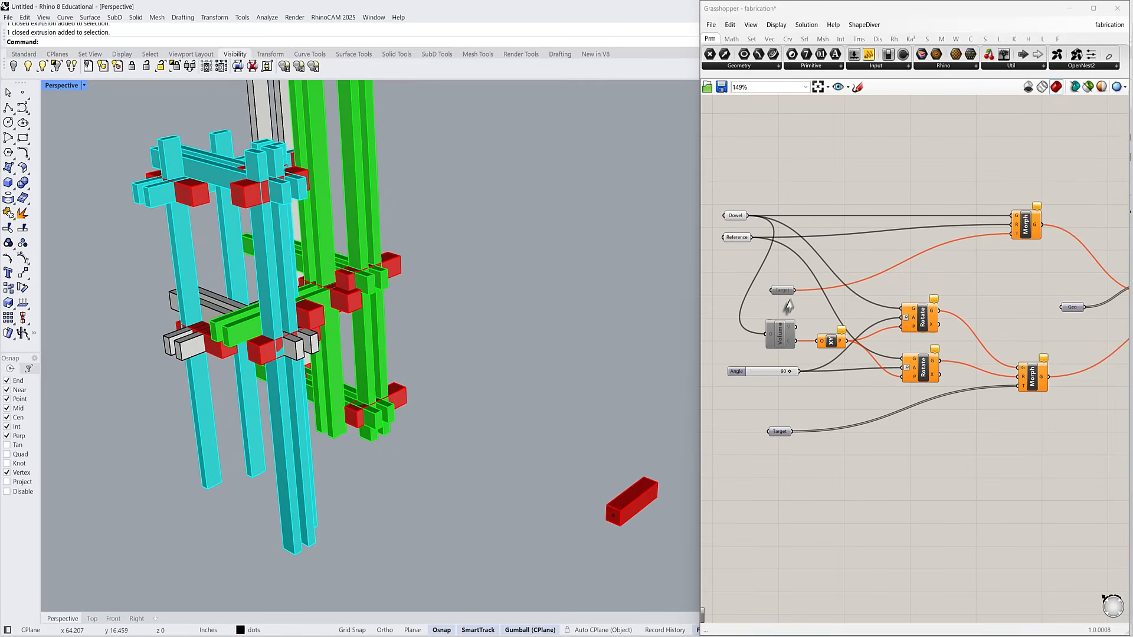
{"action": "left_click_drag", "start_coordinate": [782, 291], "coordinate": [738, 256]}
{"action": "right_click", "coordinate": [739, 256]}
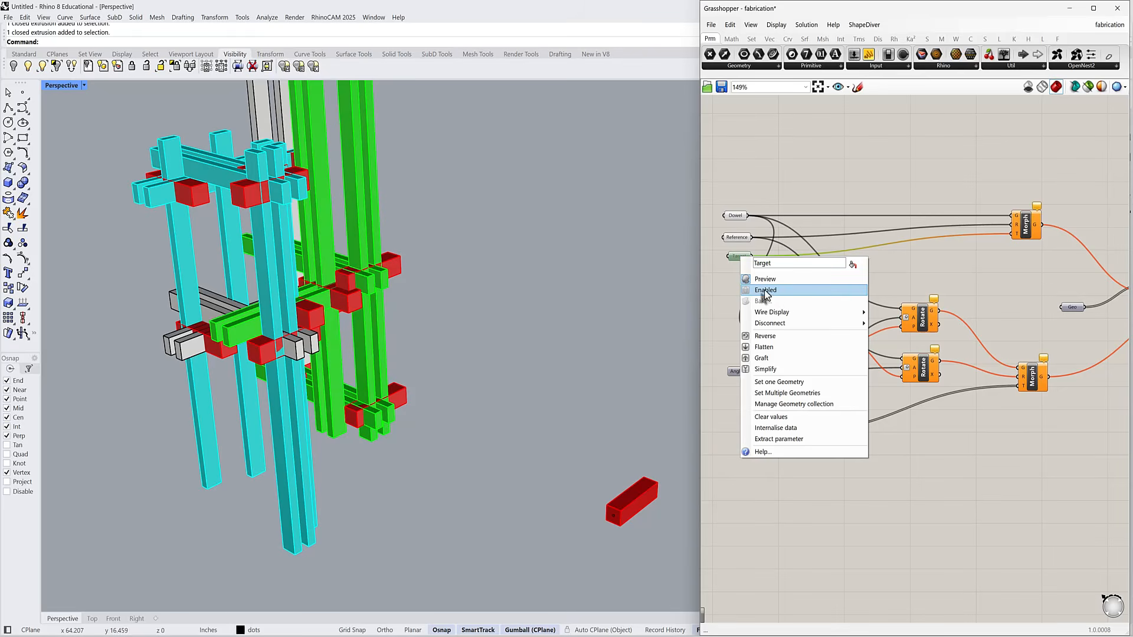
{"action": "left_click", "coordinate": [776, 292]}
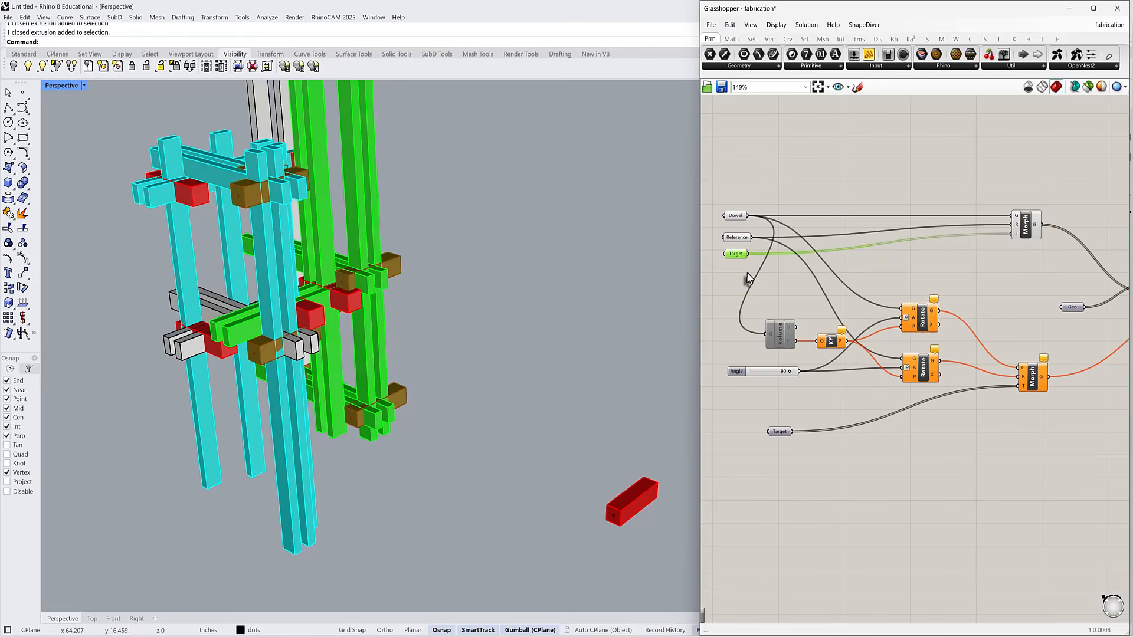
- Clear the stored geometry values from the upper Target parameter
{"action": "mouse_move", "coordinate": [448, 292]}
{"action": "right_mouse_down"}
{"action": "mouse_move", "coordinate": [470, 270]}
{"action": "mouse_move", "coordinate": [460, 292]}
{"action": "right_mouse_up"}
{"action": "right_click", "coordinate": [742, 263]}
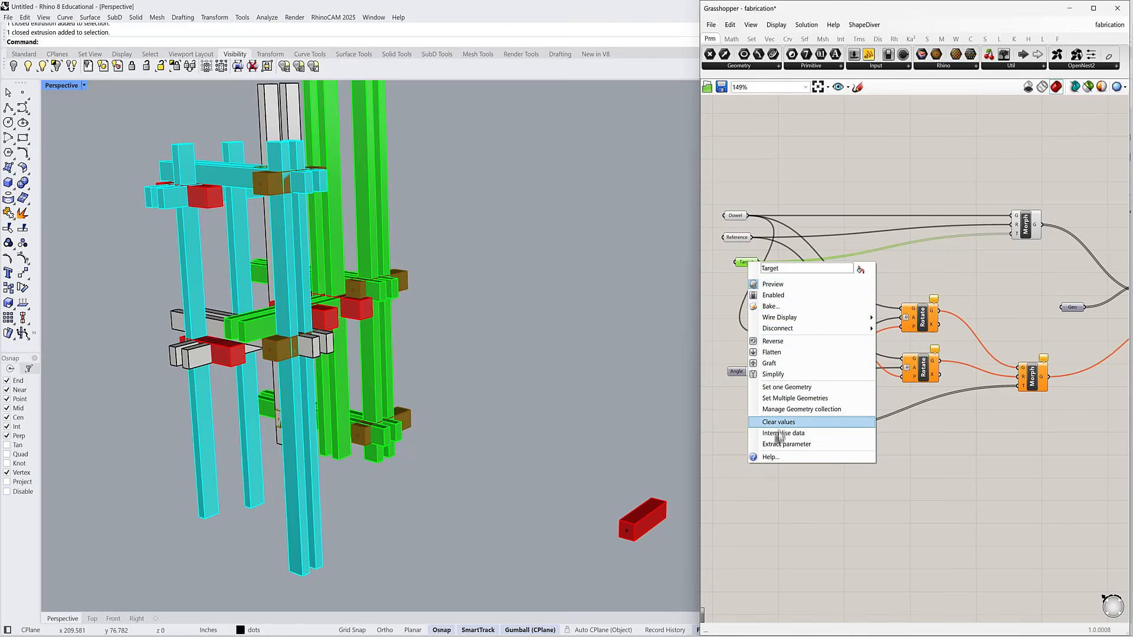
{"action": "left_click", "coordinate": [761, 428]}
{"action": "scroll", "coordinate": [509, 321], "scroll_direction": "down", "scroll_amount": 3}
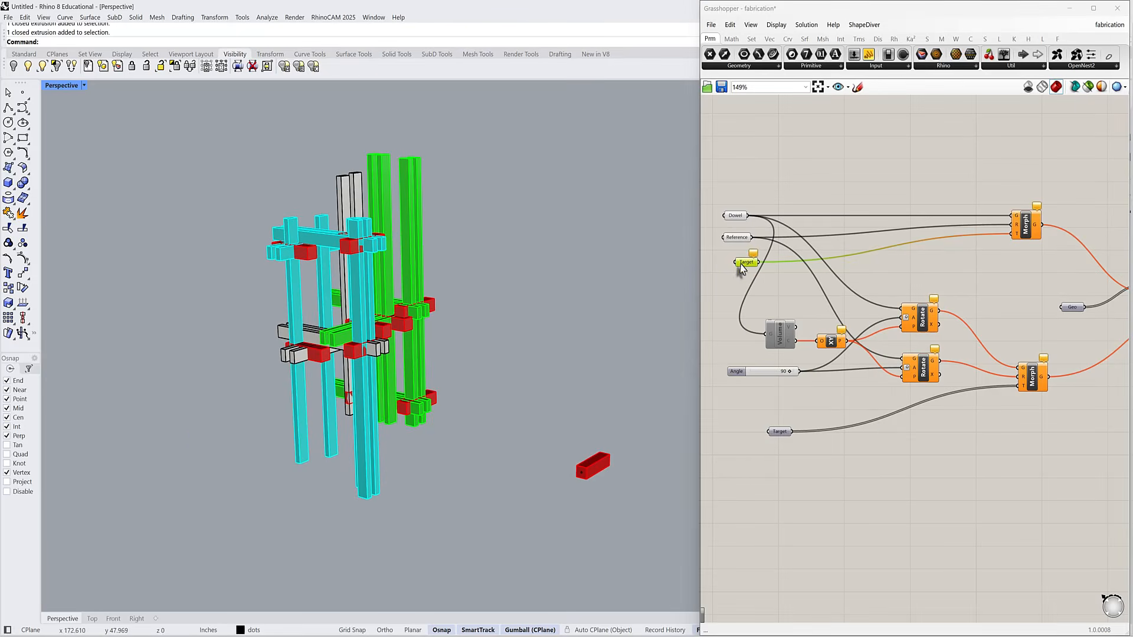
- Set the upper Target parameter to all objects on the joint layer, and reposition the Target and Dowel parameters
{"action": "right_click", "coordinate": [742, 268]}
{"action": "left_click", "coordinate": [782, 399]}
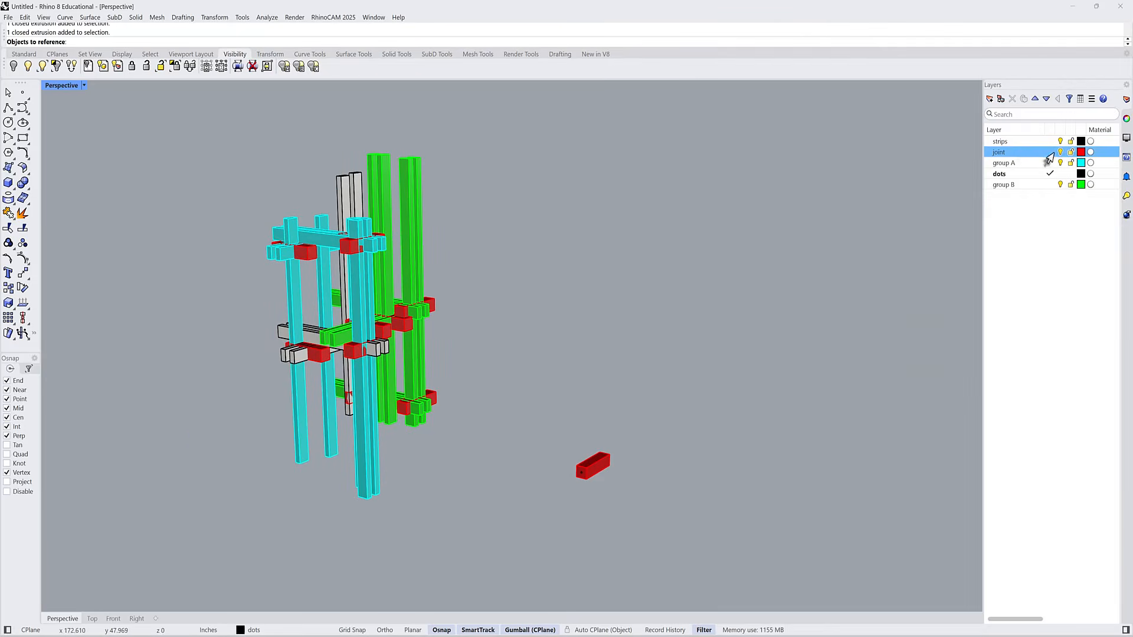
{"action": "right_click", "coordinate": [1019, 154]}
{"action": "left_click", "coordinate": [982, 177]}
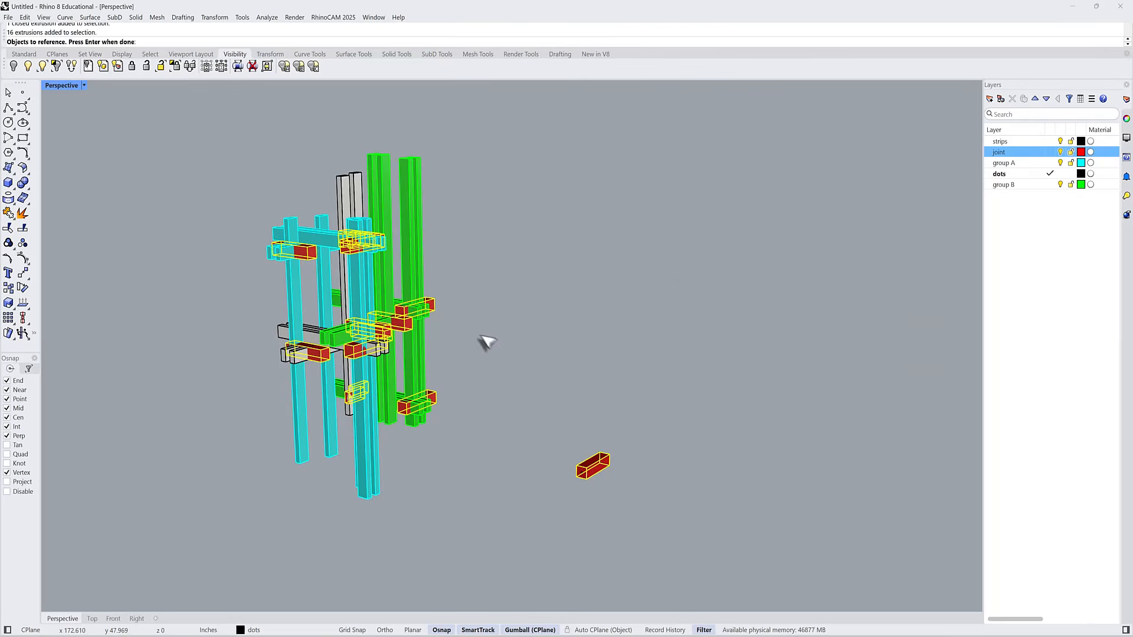
{"action": "key", "text": "Return"}
{"action": "scroll", "coordinate": [451, 412], "scroll_direction": "up", "scroll_amount": 2}
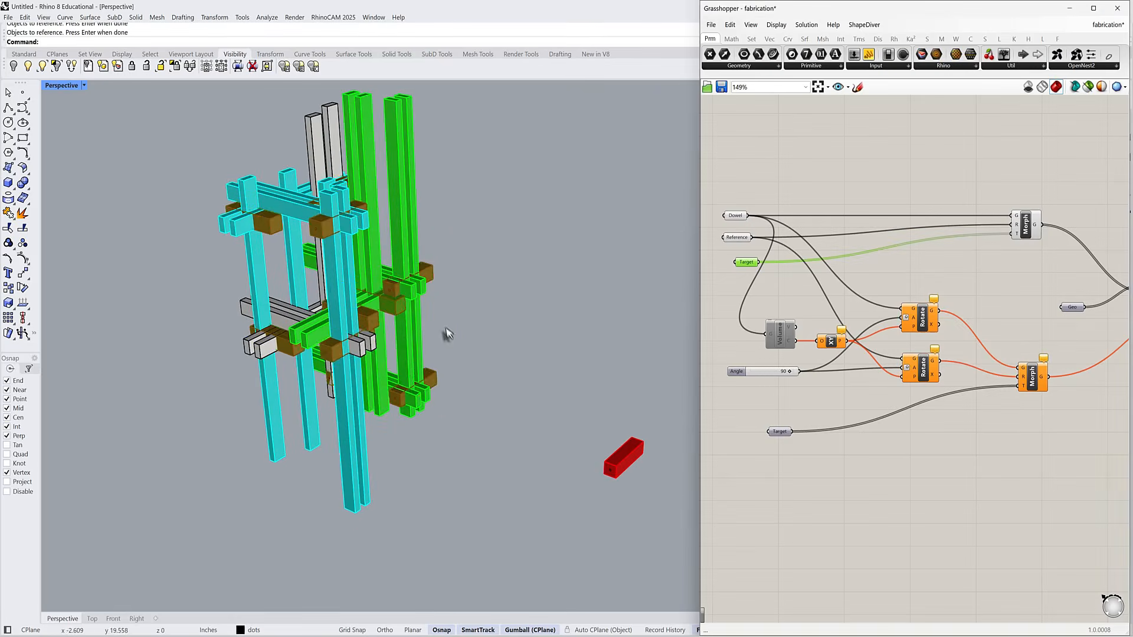
{"action": "right_click_drag", "start_coordinate": [469, 312], "coordinate": [488, 331], "text": "shift"}
{"action": "left_click", "coordinate": [801, 290]}
{"action": "scroll", "coordinate": [741, 260], "scroll_direction": "up", "scroll_amount": 1}
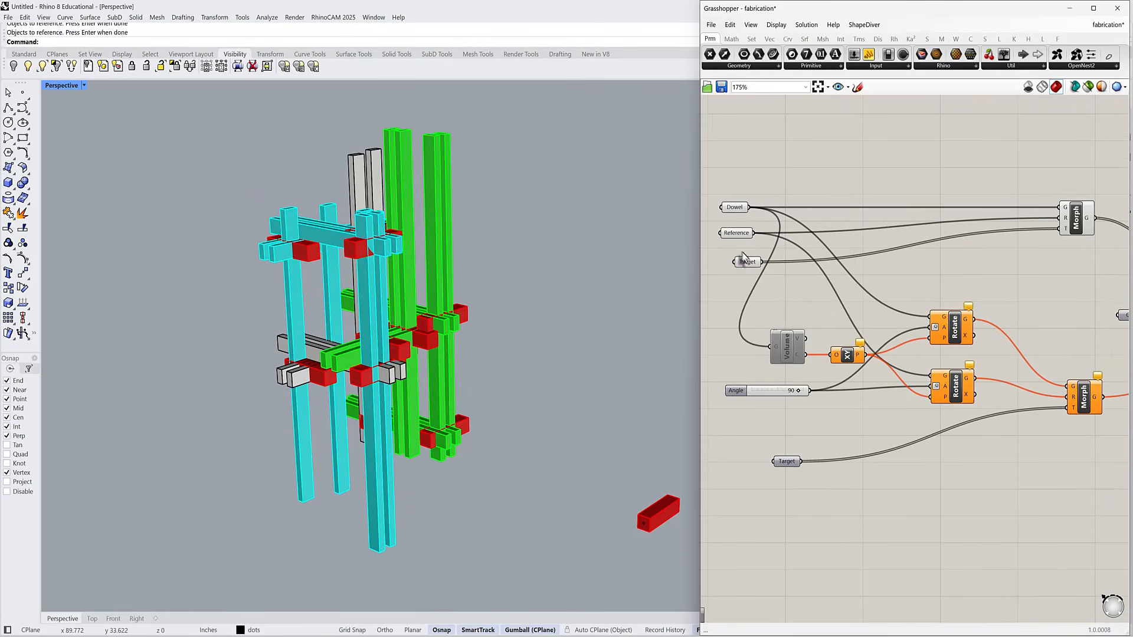
{"action": "left_click_drag", "start_coordinate": [743, 257], "coordinate": [733, 267]}
{"action": "mouse_move", "coordinate": [738, 198]}
{"action": "left_mouse_down"}
{"action": "mouse_move", "coordinate": [740, 179]}
{"action": "mouse_move", "coordinate": [747, 185]}
{"action": "left_mouse_up"}
- Hide the loose red joint block so only the Grasshopper dowel and reference previews remain there
{"action": "right_click_drag", "start_coordinate": [681, 364], "coordinate": [631, 368]}
{"action": "right_click_drag", "start_coordinate": [648, 506], "coordinate": [525, 395], "text": "shift"}
{"action": "right_click_drag", "start_coordinate": [525, 396], "coordinate": [570, 416]}
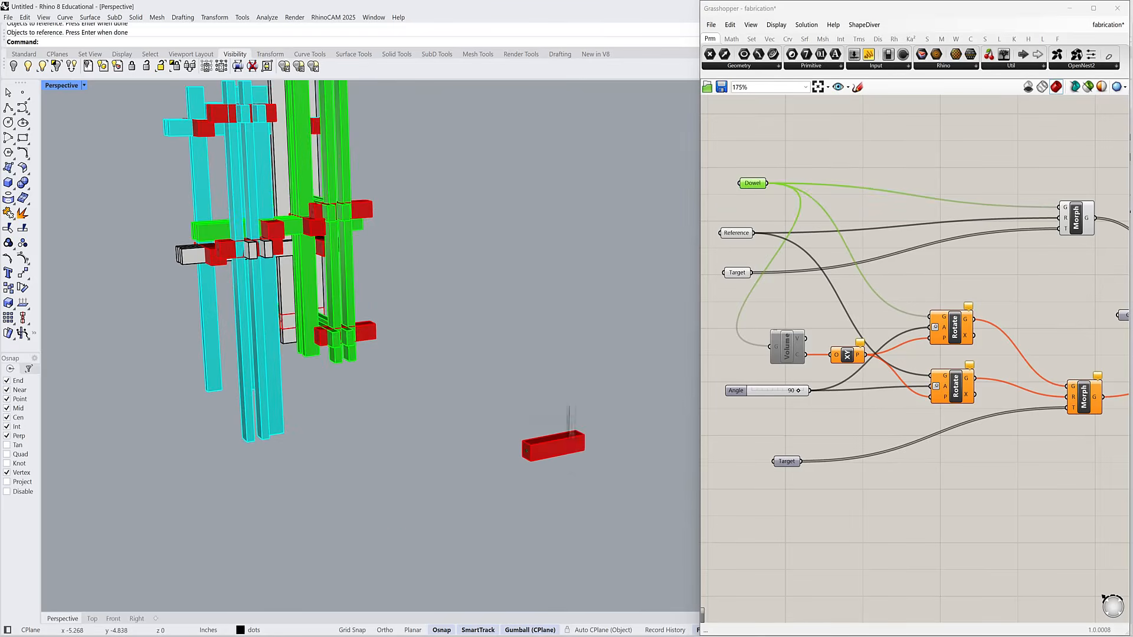
{"action": "scroll", "coordinate": [570, 437], "scroll_direction": "up", "scroll_amount": 5}
{"action": "left_click", "coordinate": [414, 392]}
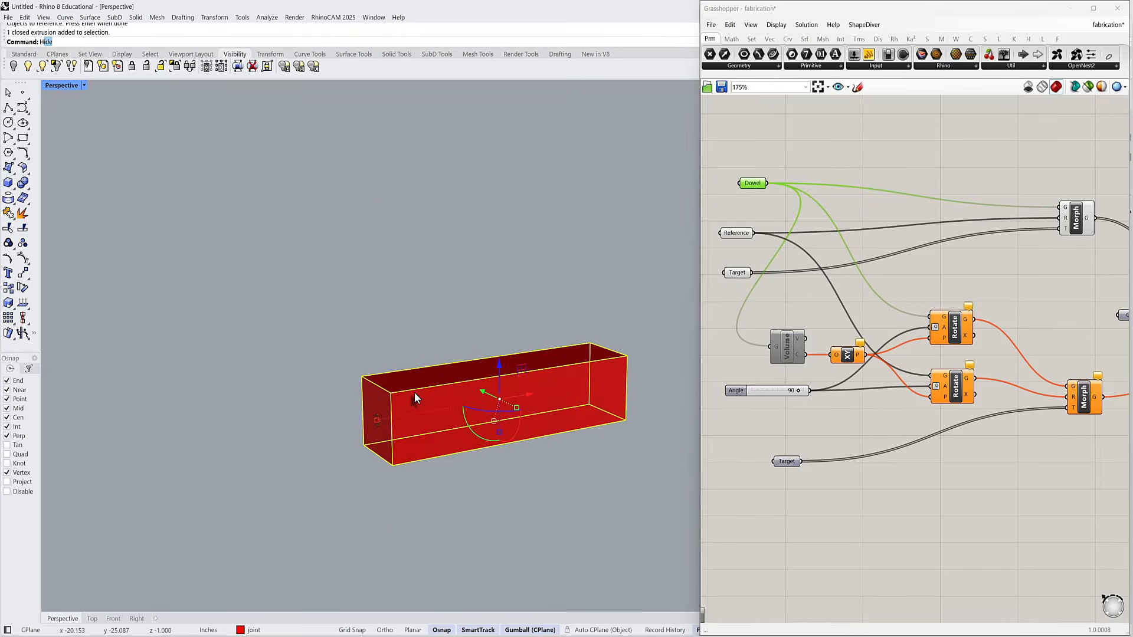
{"action": "key", "text": "Return"}
{"action": "right_click_drag", "start_coordinate": [414, 392], "coordinate": [441, 426]}
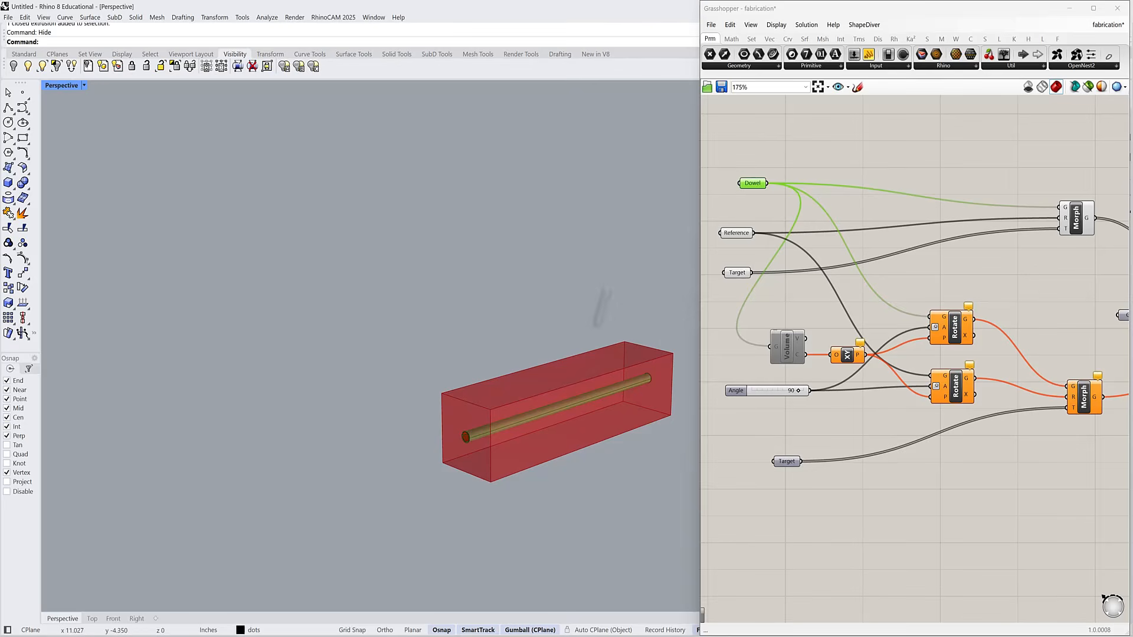
- Arrange the Dowel, Reference and upper Target parameters in a compact column and move the upper Morph component close to them
{"action": "left_click_drag", "start_coordinate": [737, 233], "coordinate": [748, 207]}
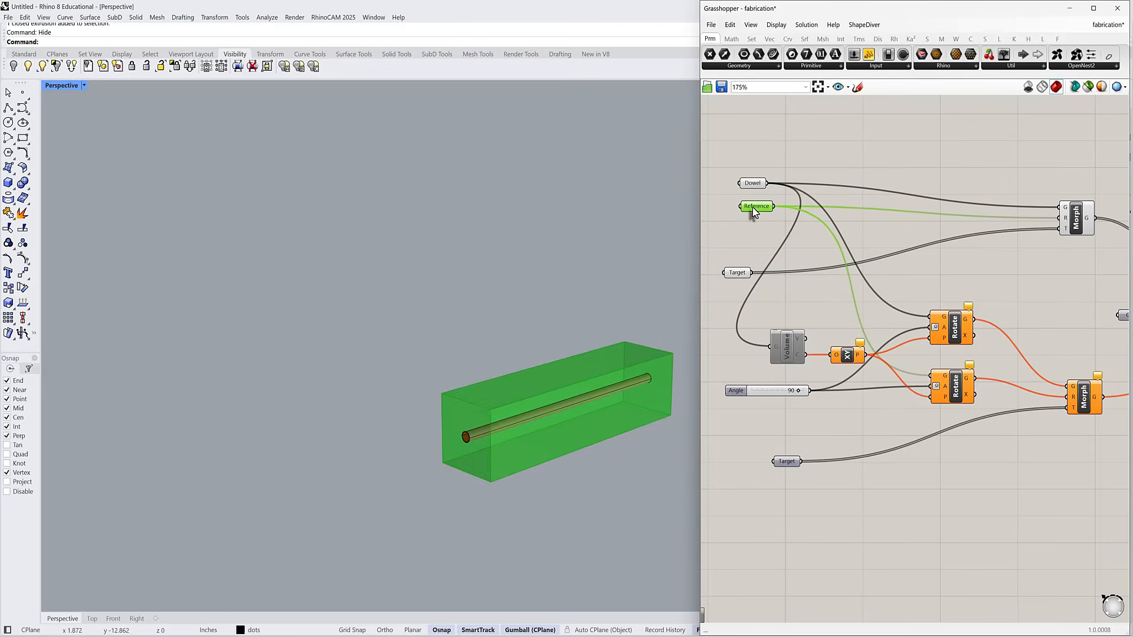
{"action": "left_click_drag", "start_coordinate": [744, 272], "coordinate": [764, 244]}
{"action": "scroll", "coordinate": [763, 243], "scroll_direction": "down", "scroll_amount": 4}
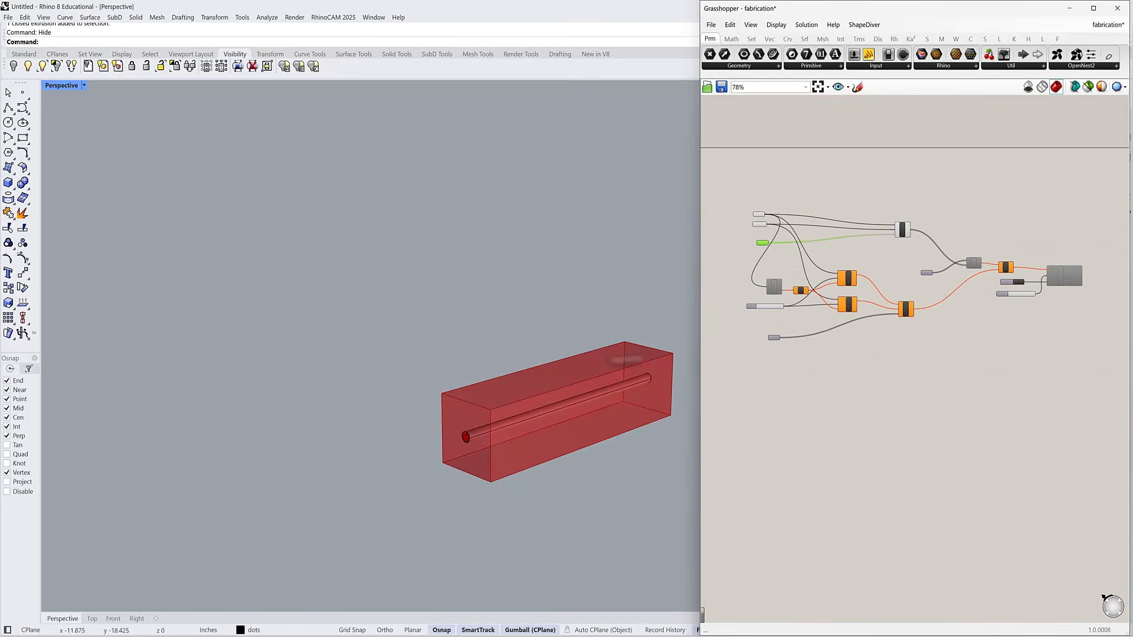
{"action": "scroll", "coordinate": [646, 353], "scroll_direction": "up", "scroll_amount": 3}
{"action": "scroll", "coordinate": [796, 227], "scroll_direction": "up", "scroll_amount": 5}
{"action": "left_click_drag", "start_coordinate": [1075, 232], "coordinate": [803, 209]}
{"action": "right_click_drag", "start_coordinate": [897, 223], "coordinate": [939, 241]}
{"action": "left_click_drag", "start_coordinate": [919, 236], "coordinate": [936, 244]}
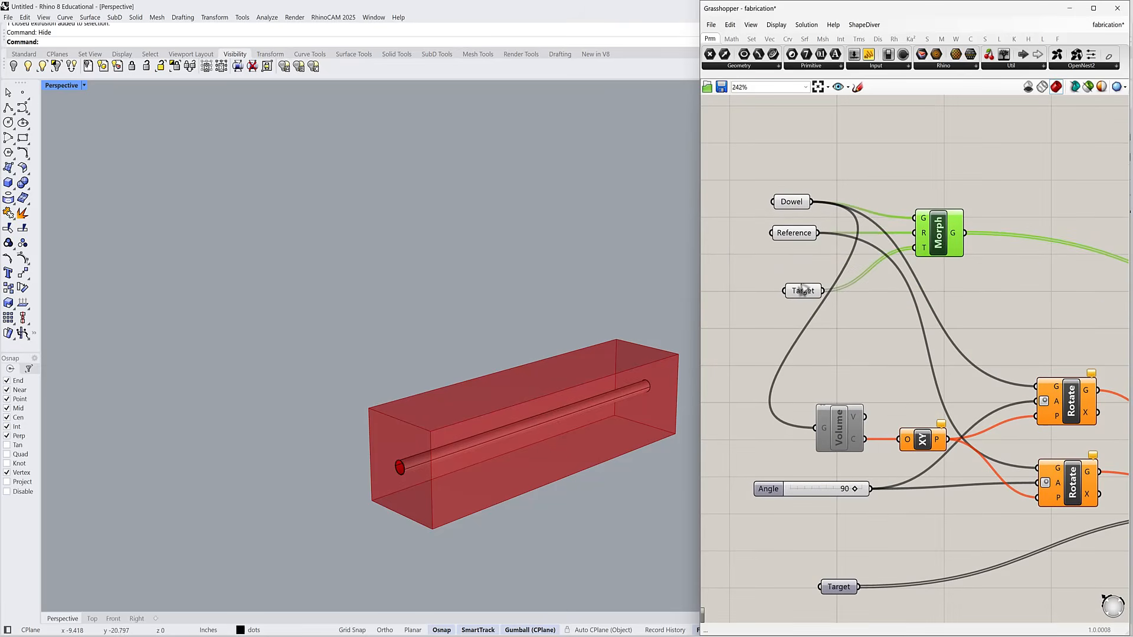
{"action": "left_click_drag", "start_coordinate": [802, 290], "coordinate": [788, 285]}
{"action": "mouse_move", "coordinate": [792, 202]}
{"action": "left_mouse_down"}
{"action": "mouse_move", "coordinate": [806, 190]}
{"action": "mouse_move", "coordinate": [800, 199]}
{"action": "left_mouse_up"}
- Examine the Dowel and Reference inputs and the joint blocks stored in the upper Target parameter
{"action": "scroll", "coordinate": [800, 197], "scroll_direction": "up", "scroll_amount": 2}
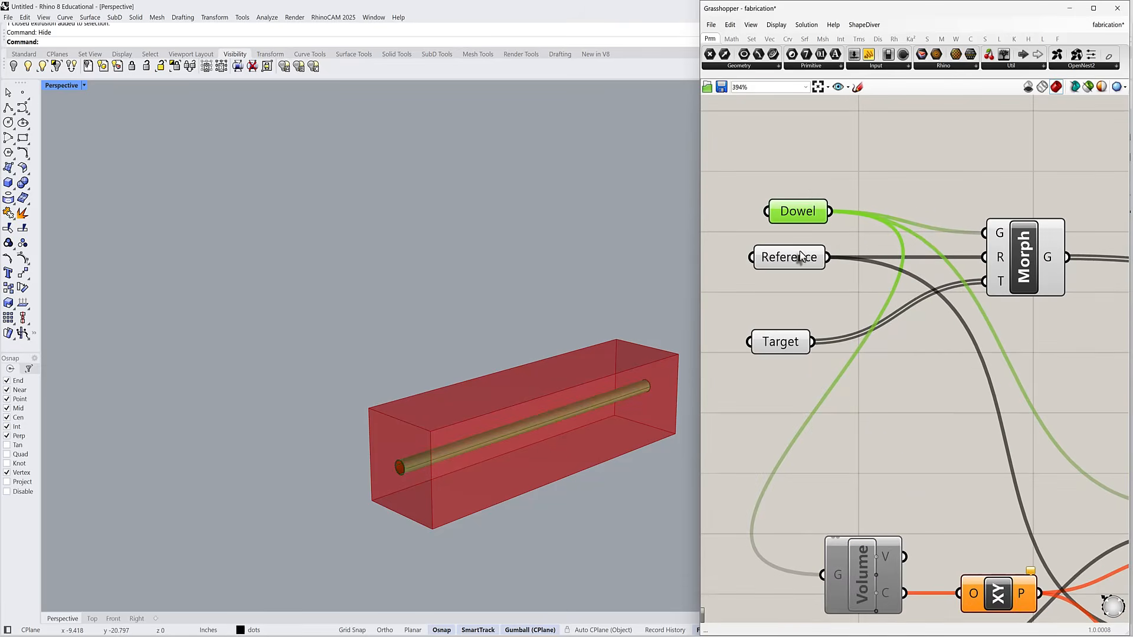
{"action": "left_click_drag", "start_coordinate": [742, 282], "coordinate": [850, 197]}
{"action": "left_click", "coordinate": [832, 172]}
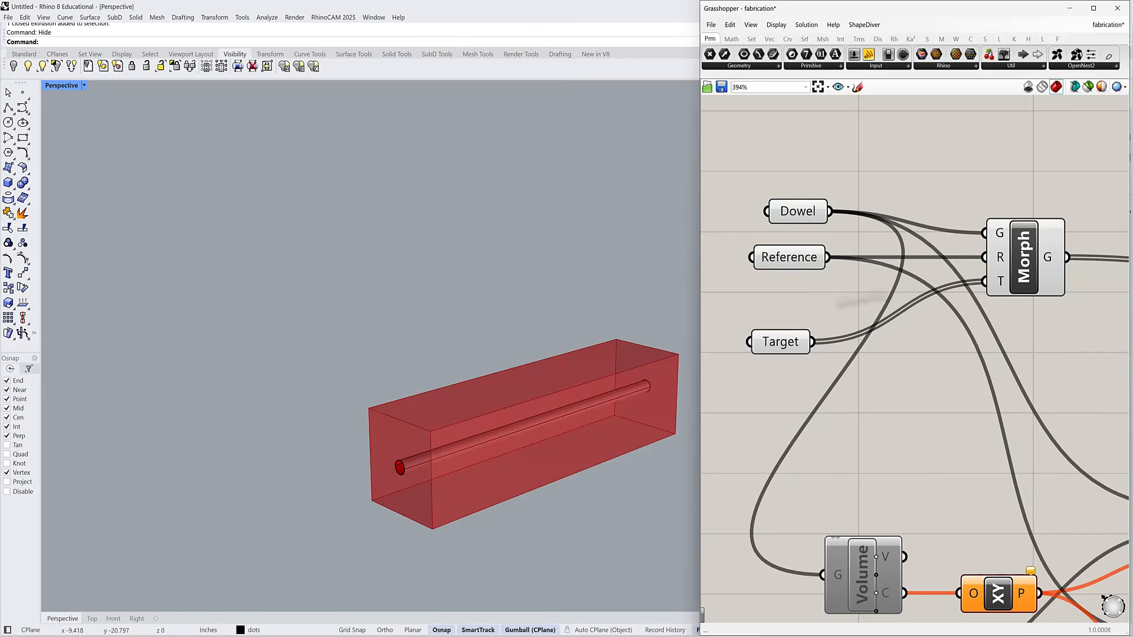
{"action": "left_click_drag", "start_coordinate": [774, 345], "coordinate": [785, 333]}
{"action": "scroll", "coordinate": [534, 295], "scroll_direction": "down", "scroll_amount": 10}
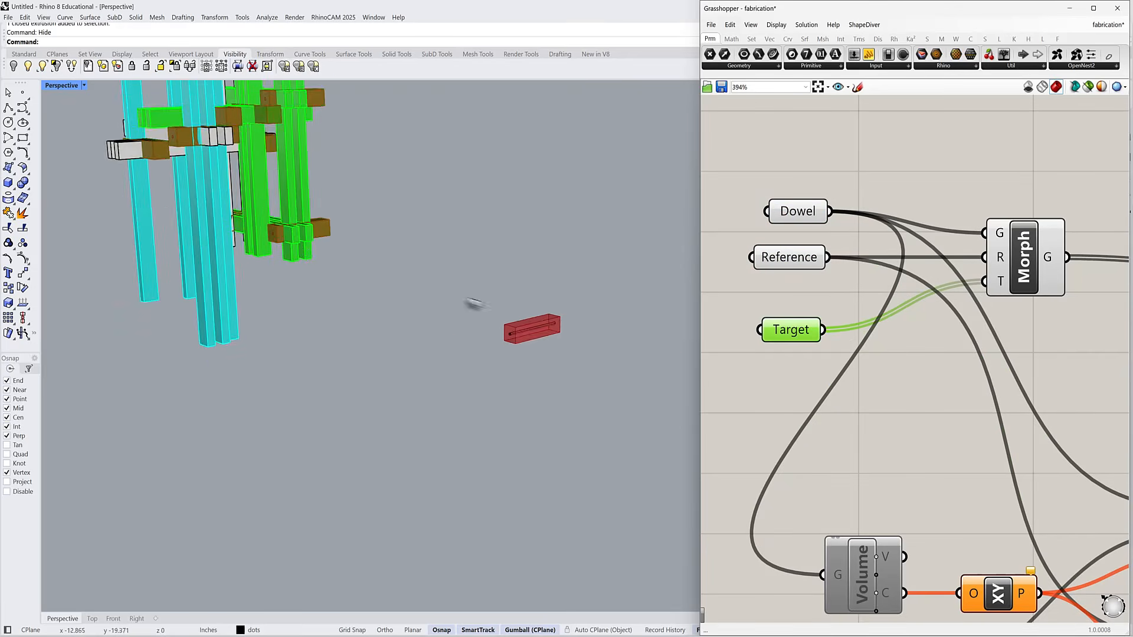
{"action": "right_click_drag", "start_coordinate": [472, 303], "coordinate": [534, 396], "text": "shift"}
{"action": "right_click_drag", "start_coordinate": [415, 296], "coordinate": [500, 317]}
{"action": "scroll", "coordinate": [499, 317], "scroll_direction": "up", "scroll_amount": 3}
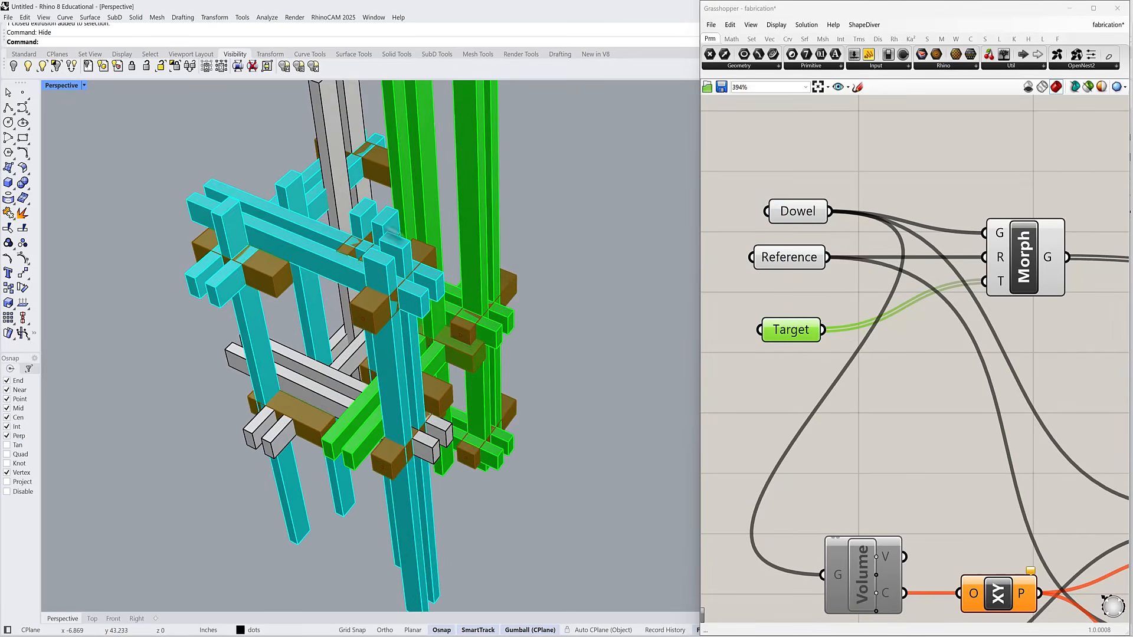
- Highlight the upper Morph component's output and hide the structure's strips and joint blocks in the viewport
{"action": "left_click_drag", "start_coordinate": [1019, 264], "coordinate": [1019, 242]}
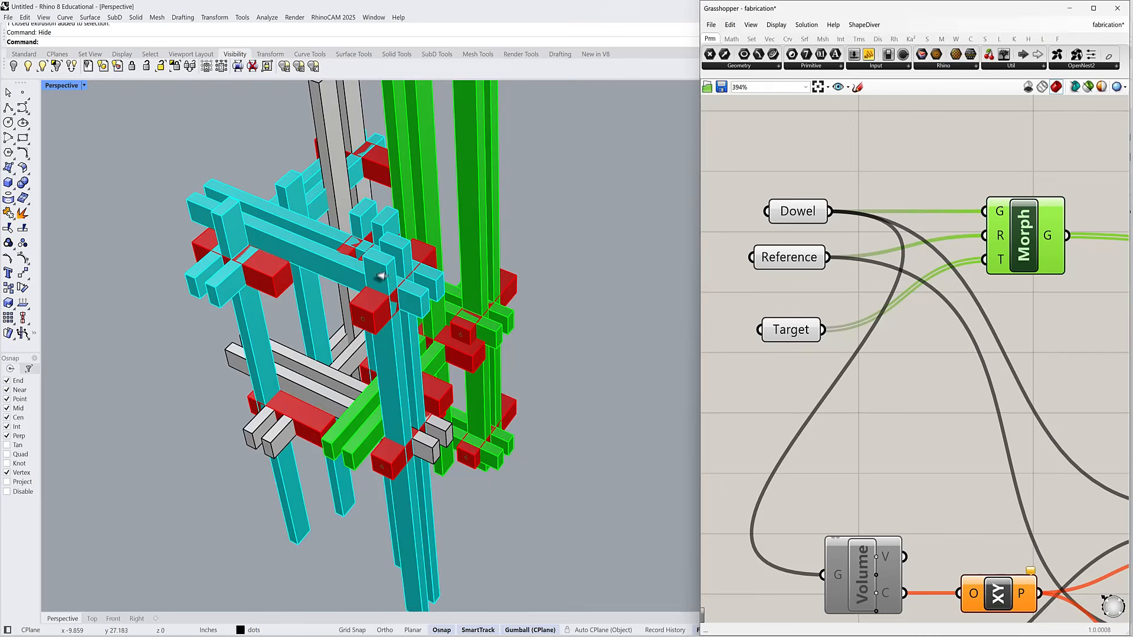
{"action": "scroll", "coordinate": [394, 275], "scroll_direction": "down", "scroll_amount": 4}
{"action": "right_click_drag", "start_coordinate": [392, 273], "coordinate": [358, 229]}
{"action": "scroll", "coordinate": [358, 229], "scroll_direction": "up", "scroll_amount": 4}
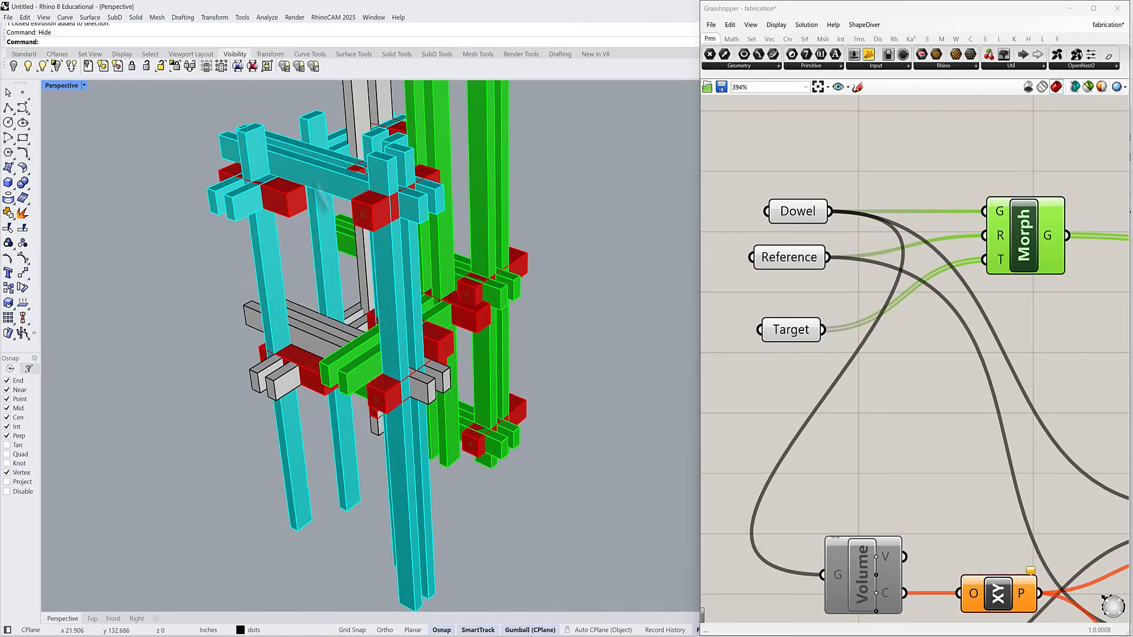
{"action": "scroll", "coordinate": [501, 450], "scroll_direction": "down", "scroll_amount": 3}
{"action": "left_click_drag", "start_coordinate": [501, 450], "coordinate": [221, 138]}
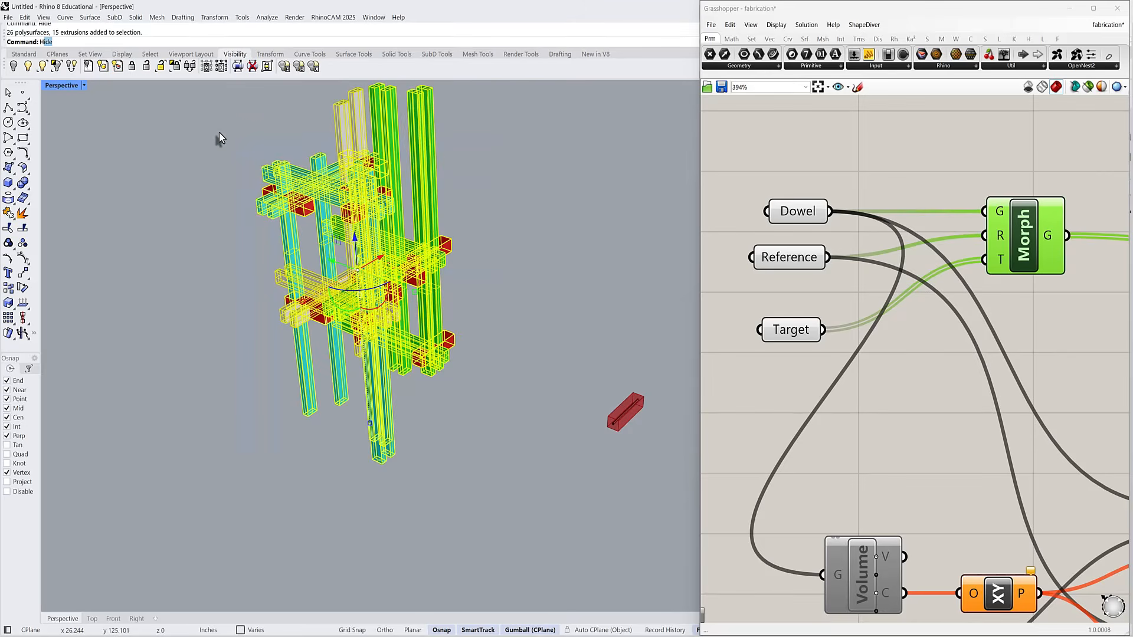
{"action": "key", "text": "Return"}
- Compare the morphed dowels inside the target blocks with the dowel in the reference block, checking their direction and proportions
{"action": "scroll", "coordinate": [354, 183], "scroll_direction": "up", "scroll_amount": 4}
{"action": "scroll", "coordinate": [324, 348], "scroll_direction": "up", "scroll_amount": 3}
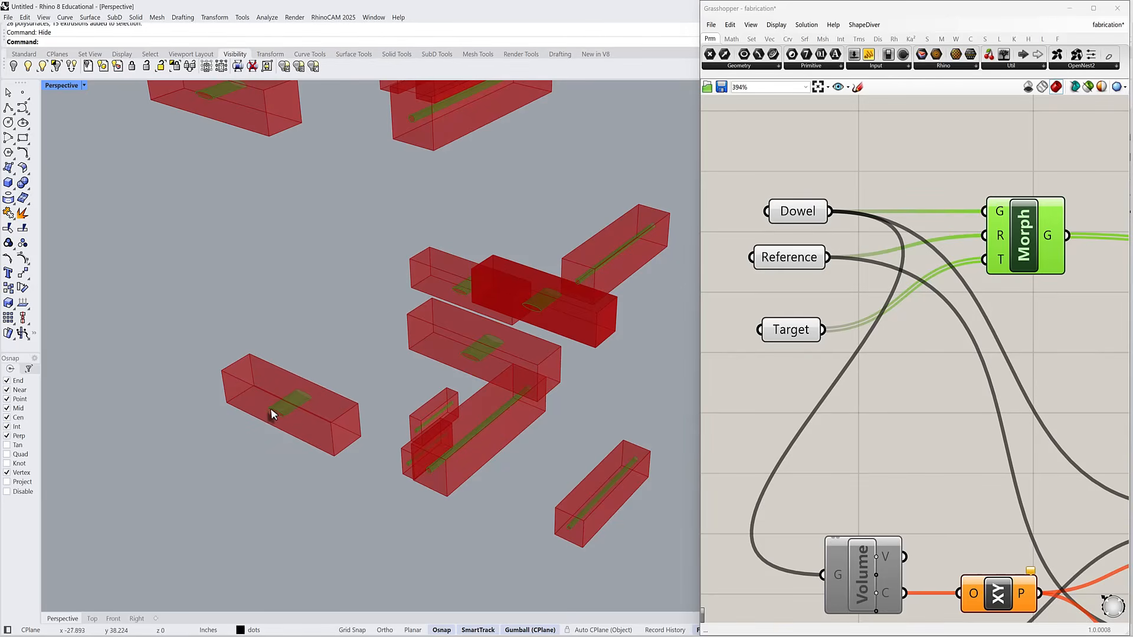
{"action": "scroll", "coordinate": [296, 403], "scroll_direction": "down", "scroll_amount": 5}
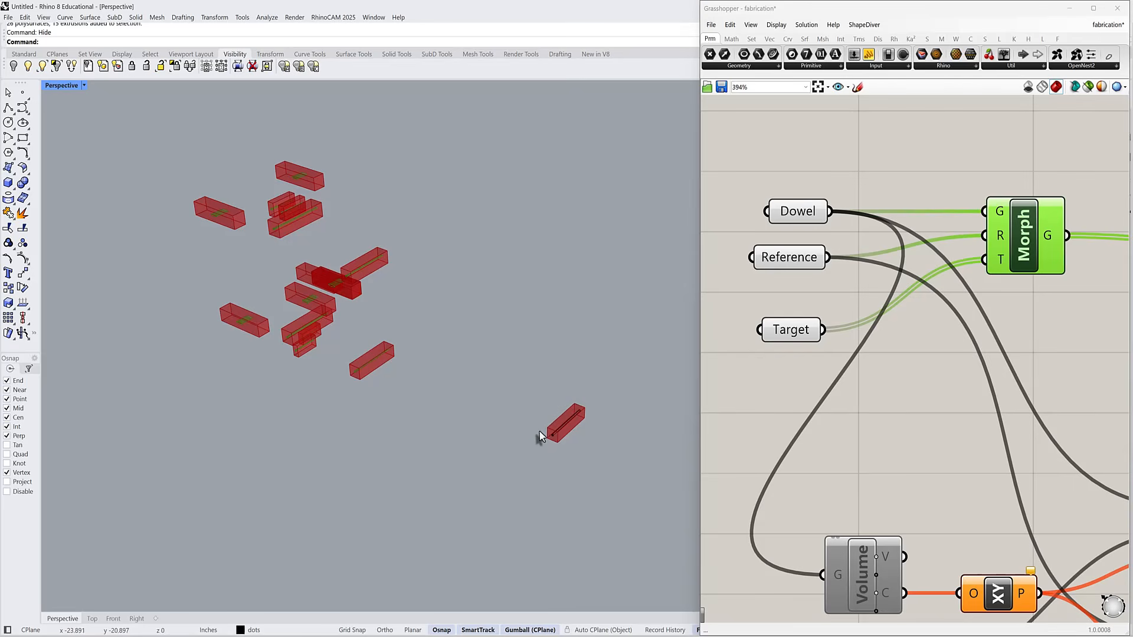
{"action": "scroll", "coordinate": [508, 394], "scroll_direction": "down", "scroll_amount": 2}
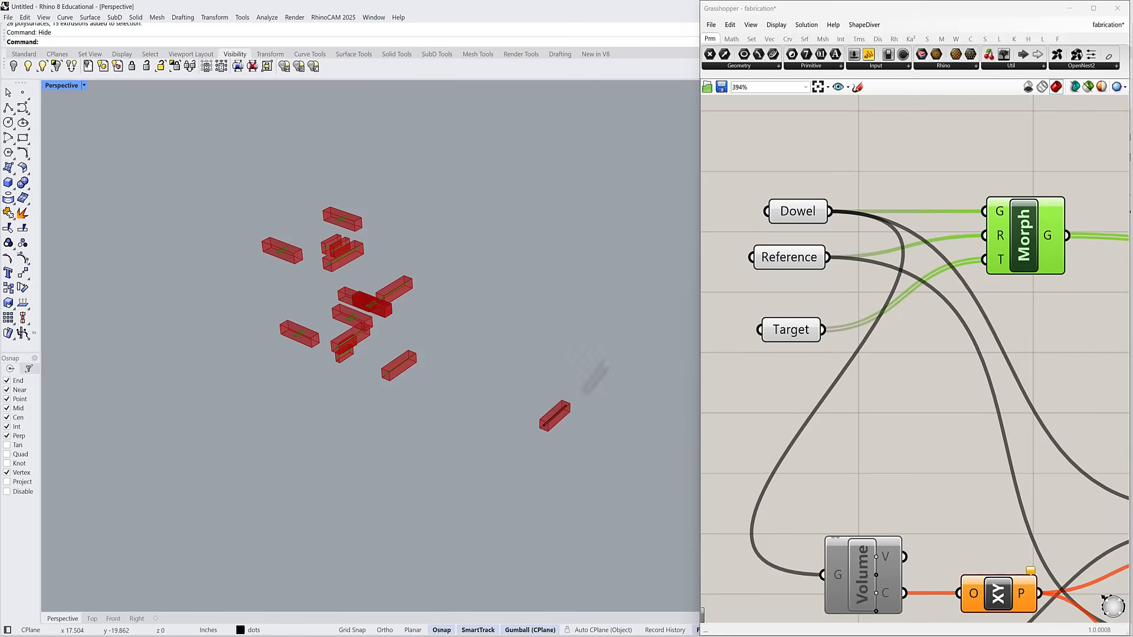
{"action": "scroll", "coordinate": [407, 320], "scroll_direction": "up", "scroll_amount": 2}
{"action": "scroll", "coordinate": [265, 336], "scroll_direction": "up", "scroll_amount": 10}
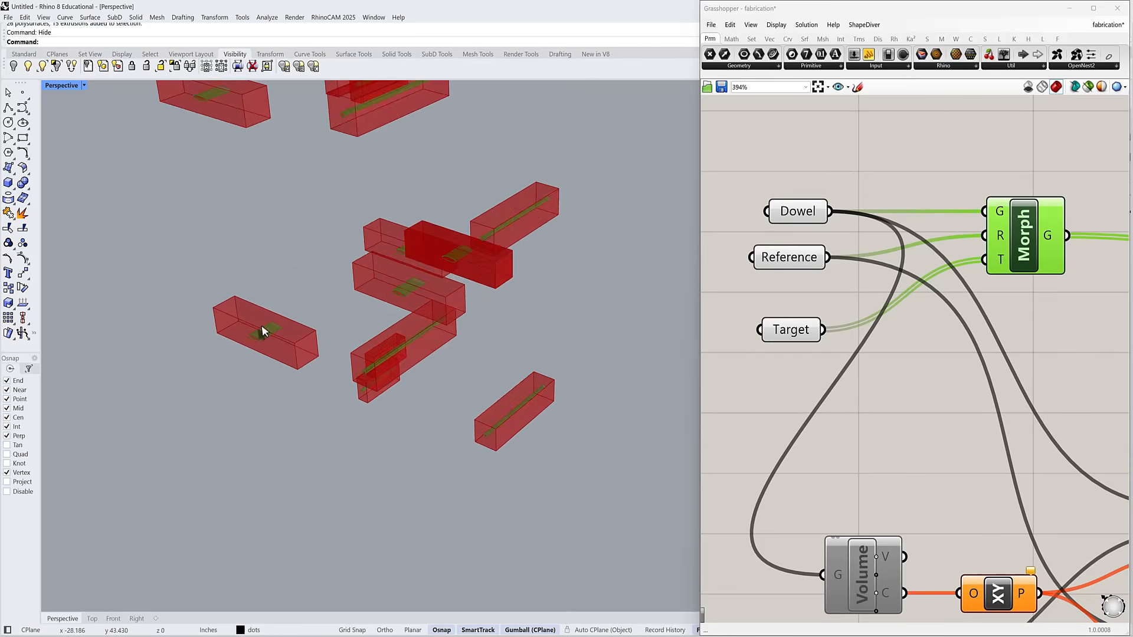
{"action": "scroll", "coordinate": [409, 259], "scroll_direction": "down", "scroll_amount": 10}
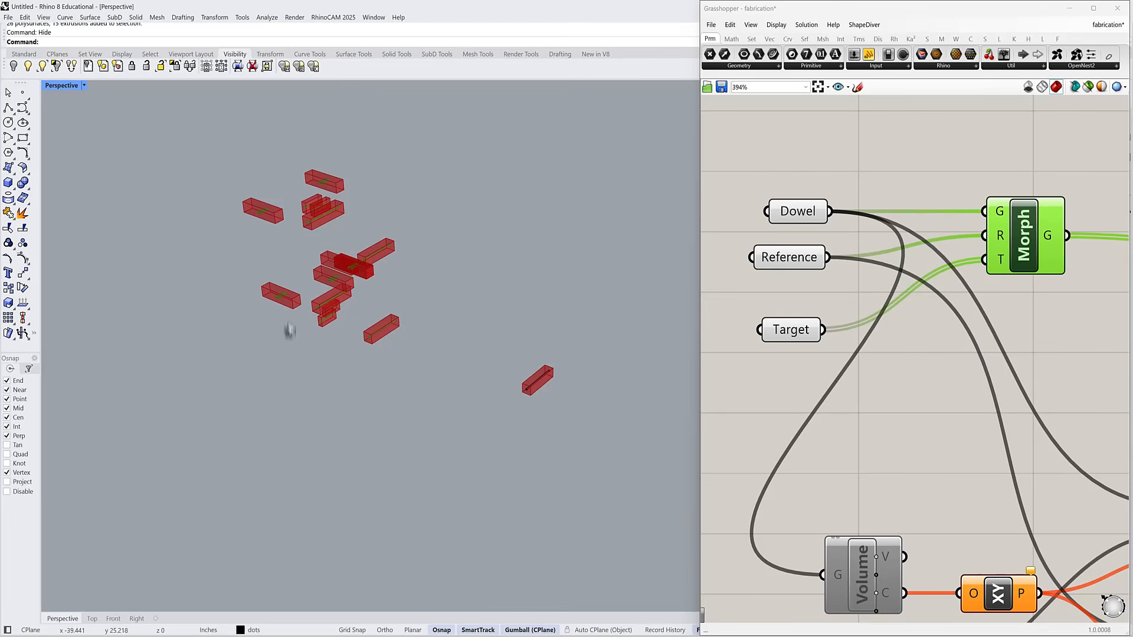
{"action": "left_click", "coordinate": [871, 426]}
{"action": "scroll", "coordinate": [869, 369], "scroll_direction": "down", "scroll_amount": 3}
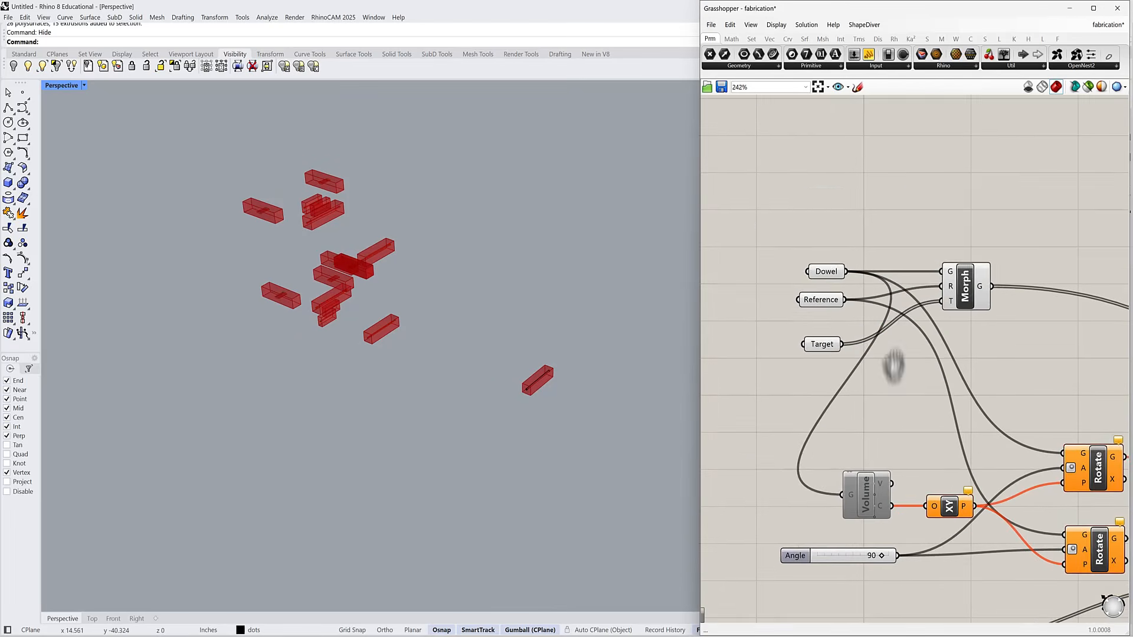
{"action": "right_click_drag", "start_coordinate": [891, 365], "coordinate": [857, 286]}
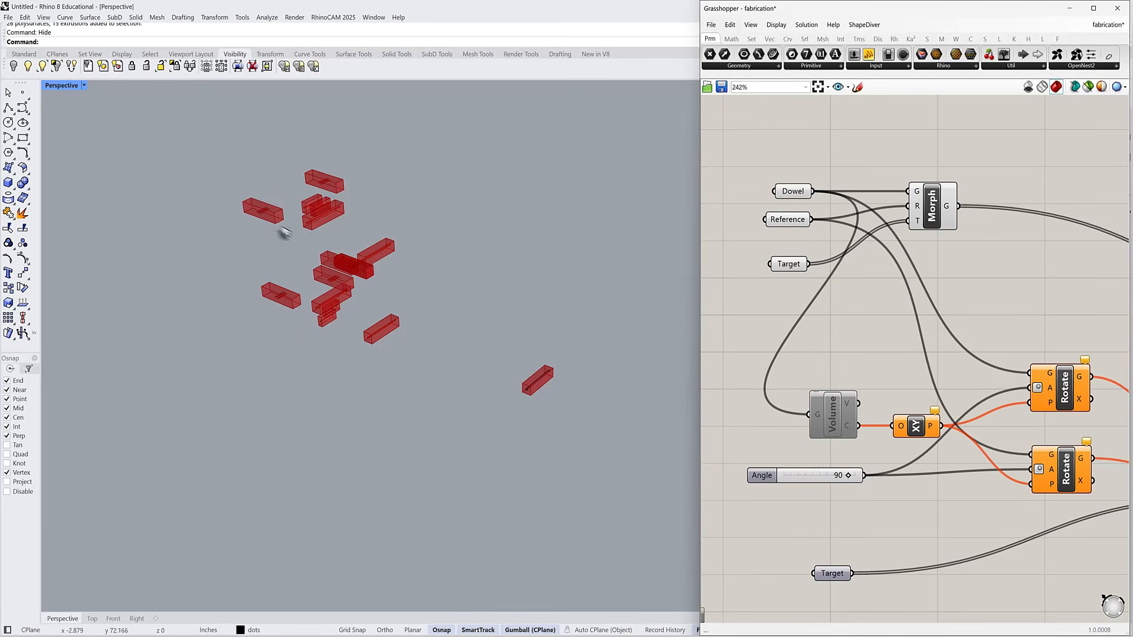
{"action": "scroll", "coordinate": [284, 233], "scroll_direction": "up", "scroll_amount": 2}
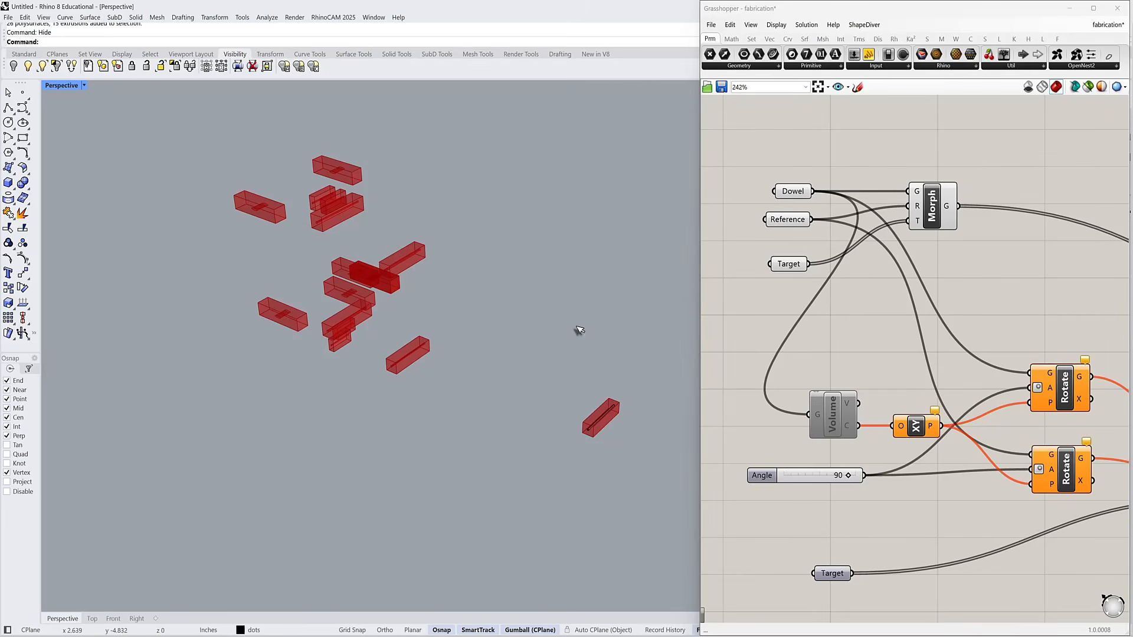
- Undo the recent component moves and the geometry changes made to the upper Target parameter
{"action": "left_click", "coordinate": [811, 333]}
{"action": "key", "text": "ctrl+z"}
{"action": "key", "text": "ctrl+z"}
{"action": "key", "text": "ctrl+z"}
{"action": "key", "text": "ctrl+z"}
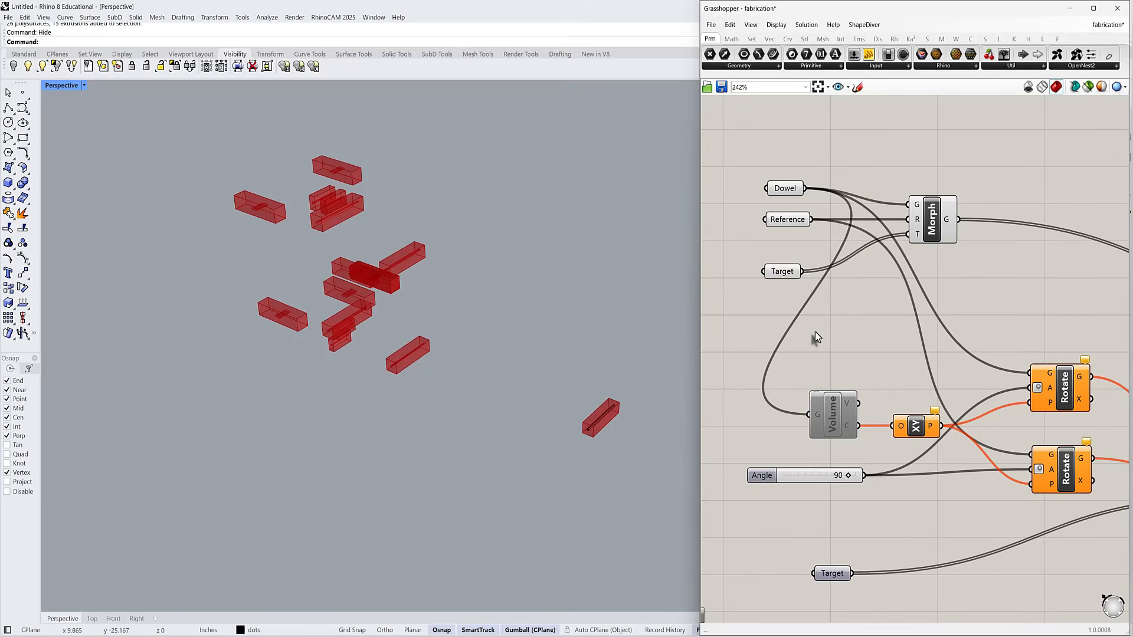
{"action": "key", "text": "ctrl+z"}
{"action": "key", "text": "ctrl+z"}
{"action": "key", "text": "ctrl+z"}
{"action": "key", "text": "ctrl+z"}
{"action": "key", "text": "ctrl+z"}
{"action": "key", "text": "ctrl+z"}
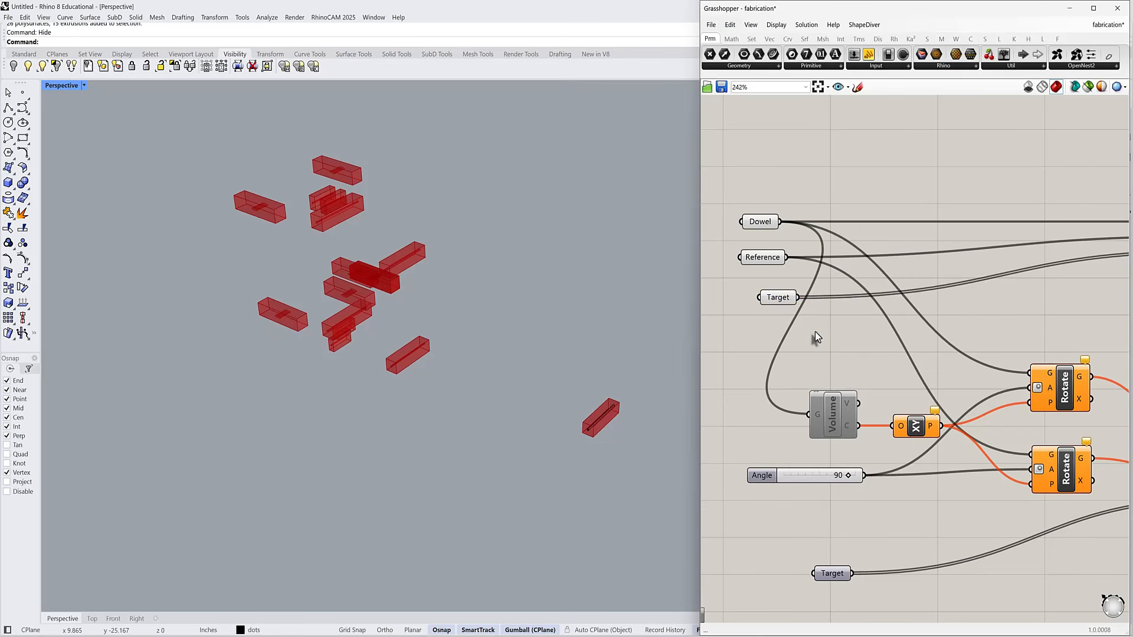
{"action": "key", "text": "ctrl+z"}
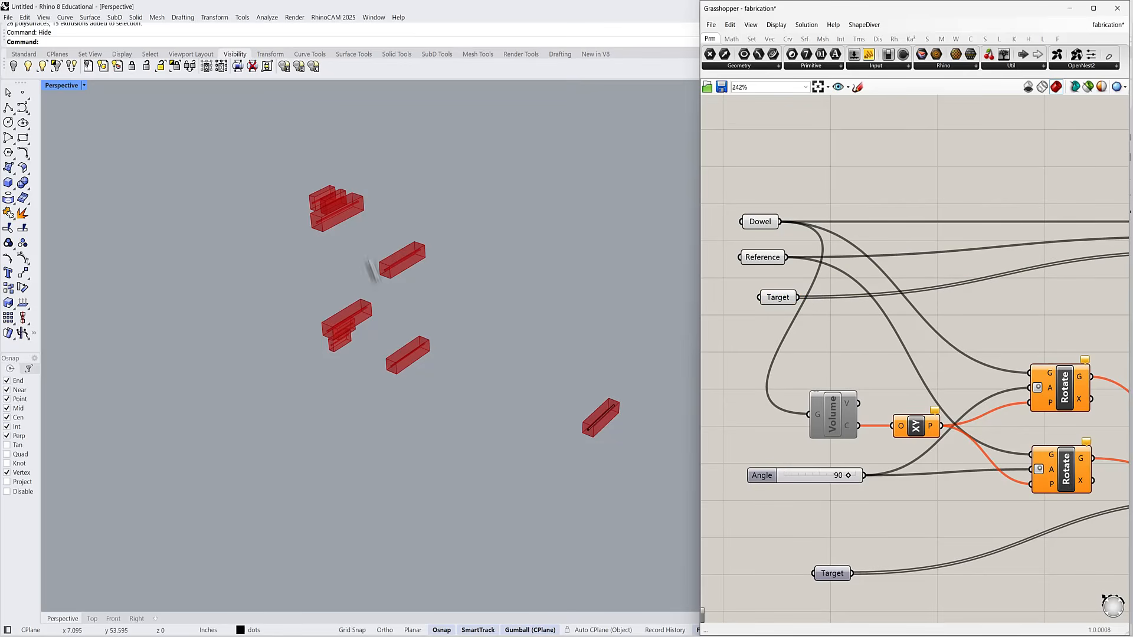
- Turn on the preview of the lower Target parameter that holds the joint blocks running in the other direction
{"action": "right_click_drag", "start_coordinate": [371, 270], "coordinate": [345, 328]}
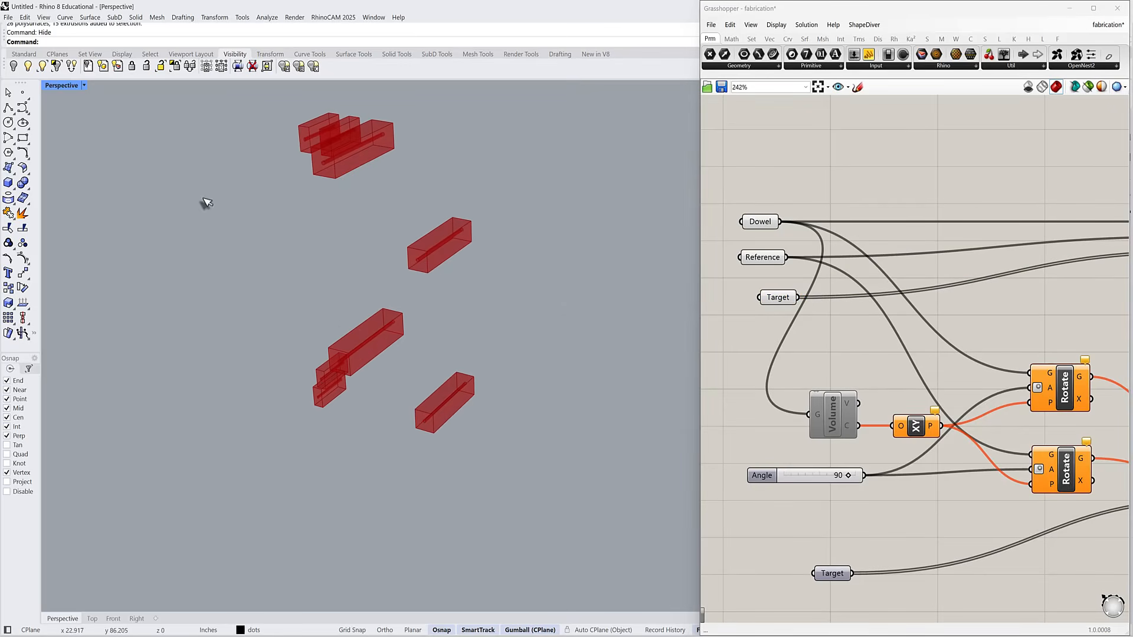
{"action": "scroll", "coordinate": [206, 202], "scroll_direction": "down", "scroll_amount": 3}
{"action": "right_click_drag", "start_coordinate": [883, 539], "coordinate": [844, 402]}
{"action": "left_click", "coordinate": [795, 446]}
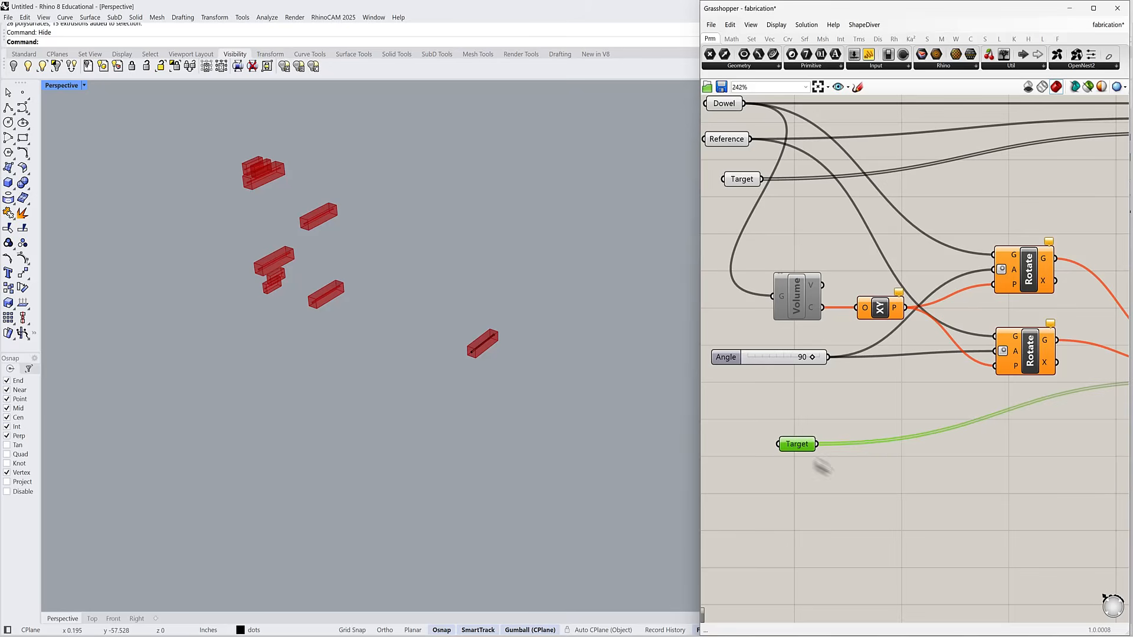
{"action": "right_click", "coordinate": [798, 441]}
{"action": "left_click", "coordinate": [817, 458]}
{"action": "scroll", "coordinate": [348, 313], "scroll_direction": "up", "scroll_amount": 3}
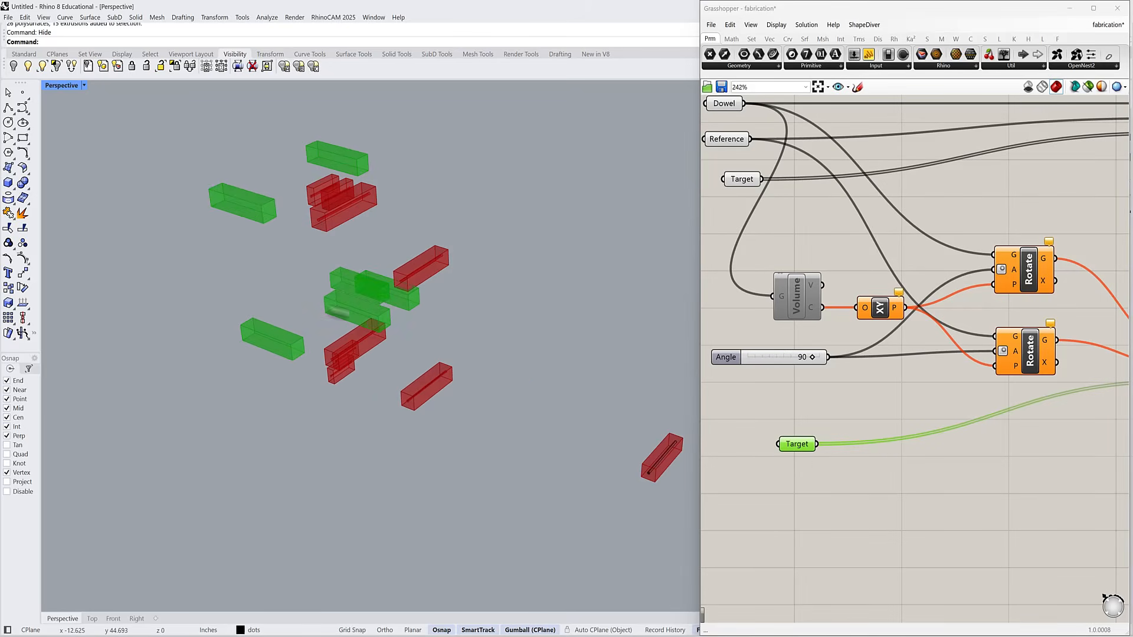
{"action": "left_click", "coordinate": [891, 436]}
- Enable the Volume component that feeds the dowel's centroid to the XY plane
{"action": "scroll", "coordinate": [886, 399], "scroll_direction": "down", "scroll_amount": 2}
{"action": "right_click_drag", "start_coordinate": [857, 372], "coordinate": [813, 364]}
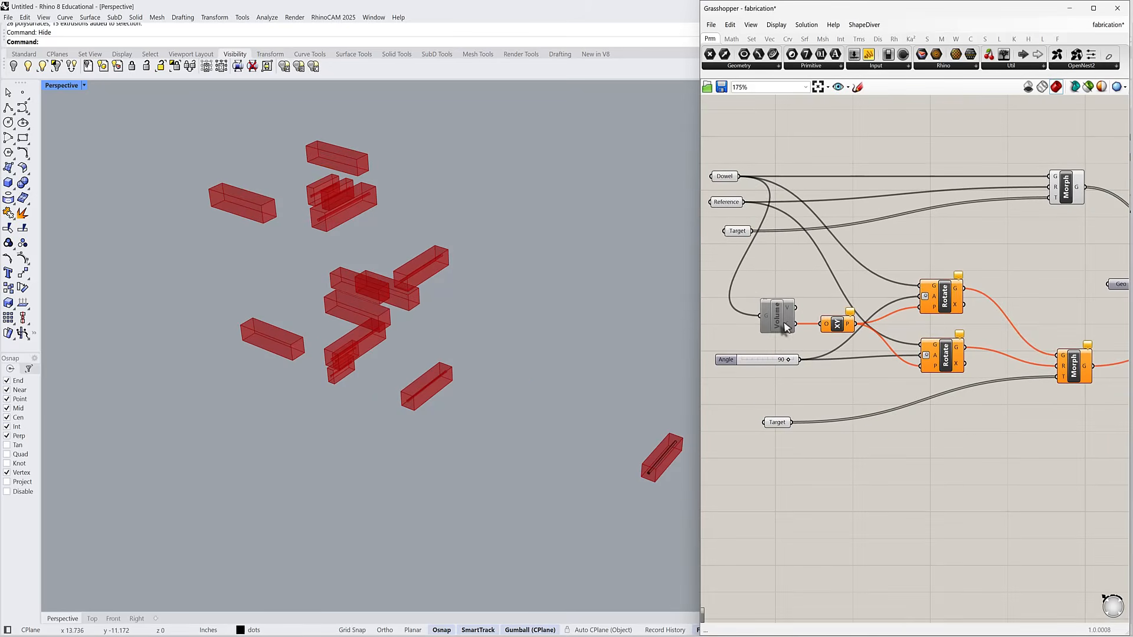
{"action": "left_click_drag", "start_coordinate": [781, 324], "coordinate": [776, 310]}
{"action": "right_click", "coordinate": [782, 308]}
{"action": "left_click", "coordinate": [814, 340]}
{"action": "scroll", "coordinate": [595, 438], "scroll_direction": "up", "scroll_amount": 5}
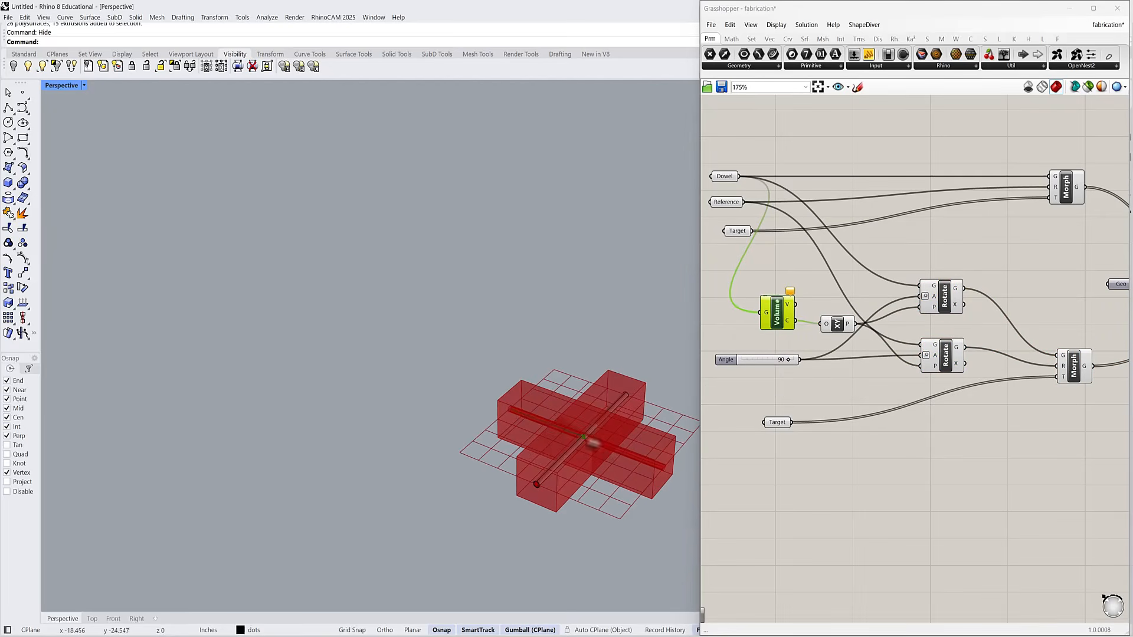
- Examine the XY plane at the dowel's centroid and the dowel and reference block produced by the two Rotate components
{"action": "left_click", "coordinate": [728, 204]}
{"action": "left_click_drag", "start_coordinate": [853, 313], "coordinate": [819, 346]}
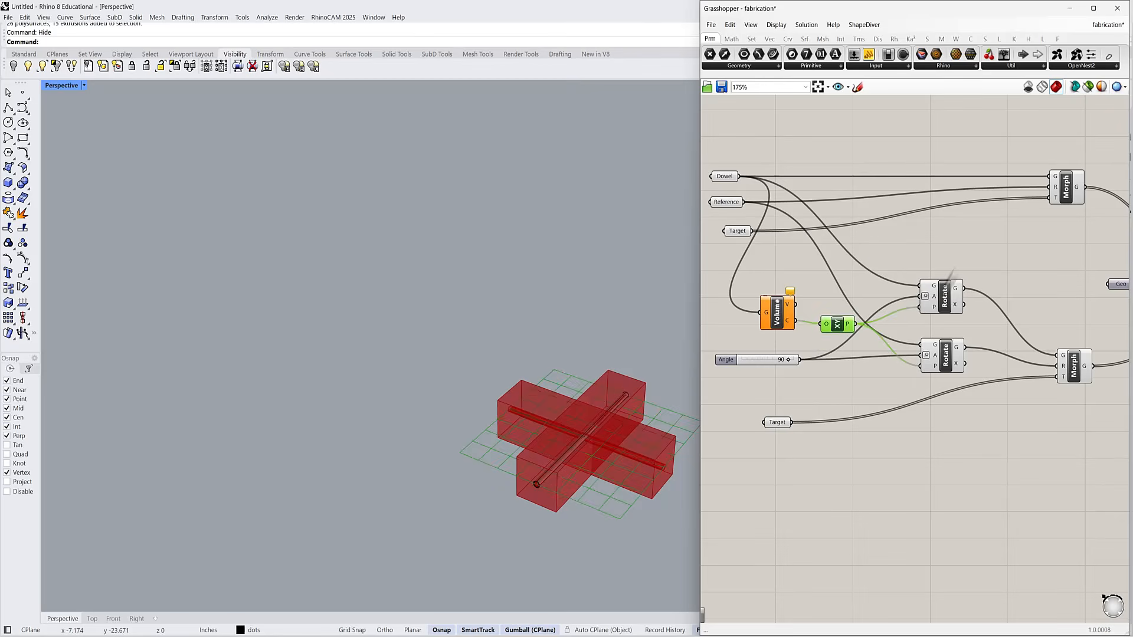
{"action": "left_click_drag", "start_coordinate": [958, 260], "coordinate": [927, 368]}
{"action": "scroll", "coordinate": [575, 392], "scroll_direction": "down", "scroll_amount": 3}
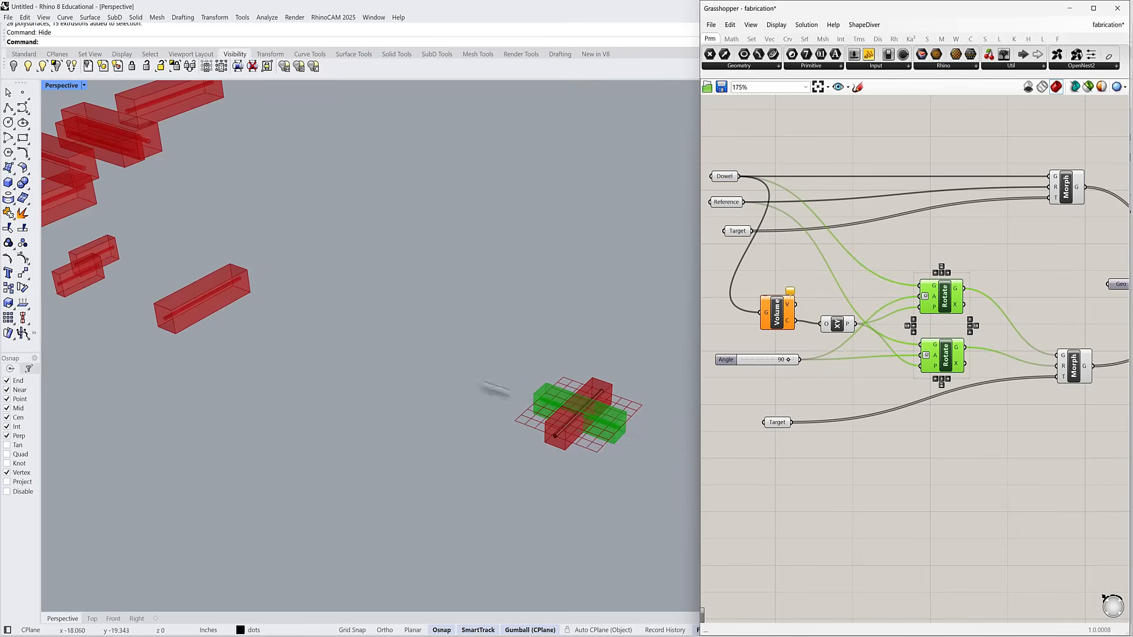
- Examine the dowels that both Morph components place inside the joint blocks of the two directions
{"action": "scroll", "coordinate": [560, 383], "scroll_direction": "down", "scroll_amount": 4}
{"action": "right_click_drag", "start_coordinate": [536, 405], "coordinate": [558, 442], "text": "shift"}
{"action": "right_click_drag", "start_coordinate": [804, 353], "coordinate": [578, 368]}
{"action": "left_click_drag", "start_coordinate": [837, 422], "coordinate": [751, 168]}
{"action": "right_click_drag", "start_coordinate": [466, 286], "coordinate": [480, 308], "text": "shift"}
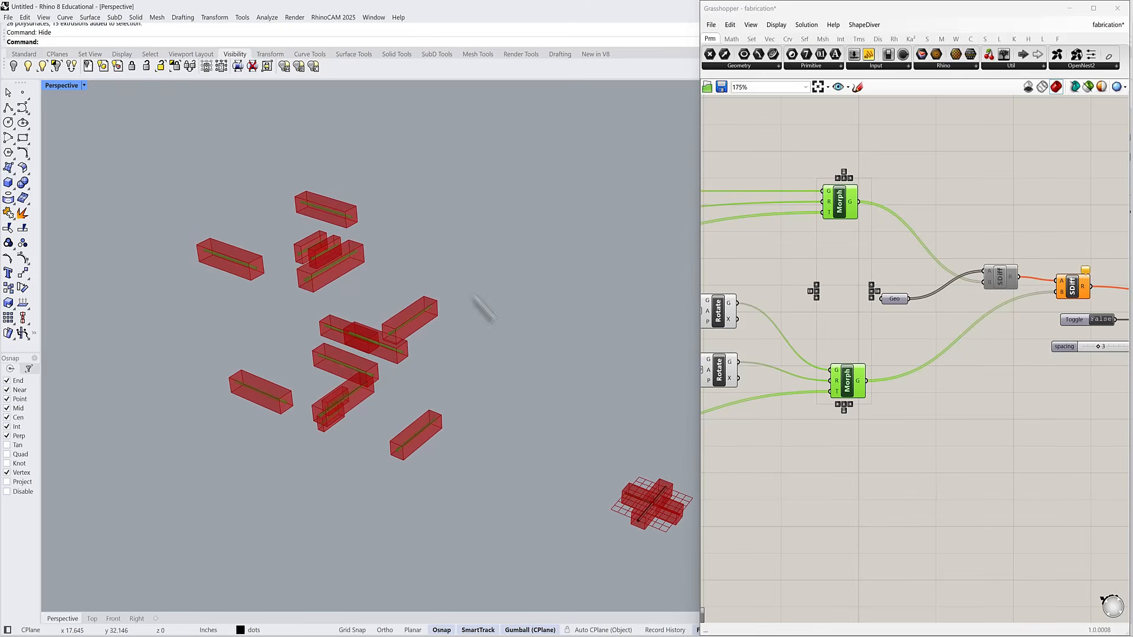
{"action": "right_click_drag", "start_coordinate": [298, 349], "coordinate": [342, 354]}
{"action": "scroll", "coordinate": [298, 183], "scroll_direction": "up", "scroll_amount": 4}
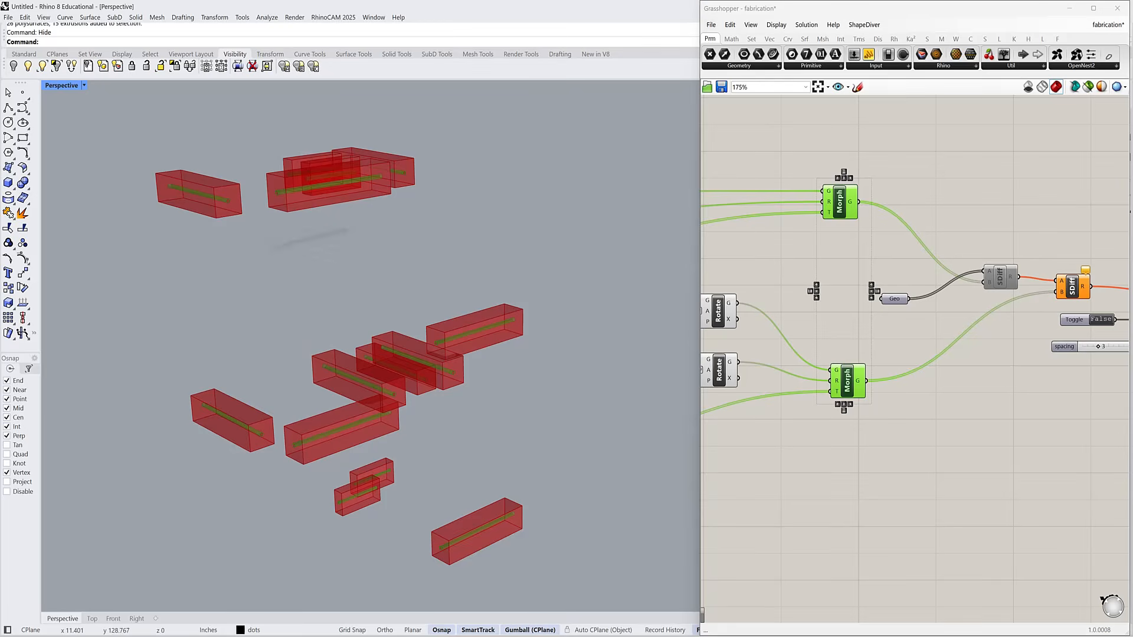
{"action": "right_click_drag", "start_coordinate": [377, 455], "coordinate": [380, 431]}
{"action": "right_click_drag", "start_coordinate": [379, 431], "coordinate": [408, 449], "text": "shift"}
{"action": "left_click", "coordinate": [826, 280]}
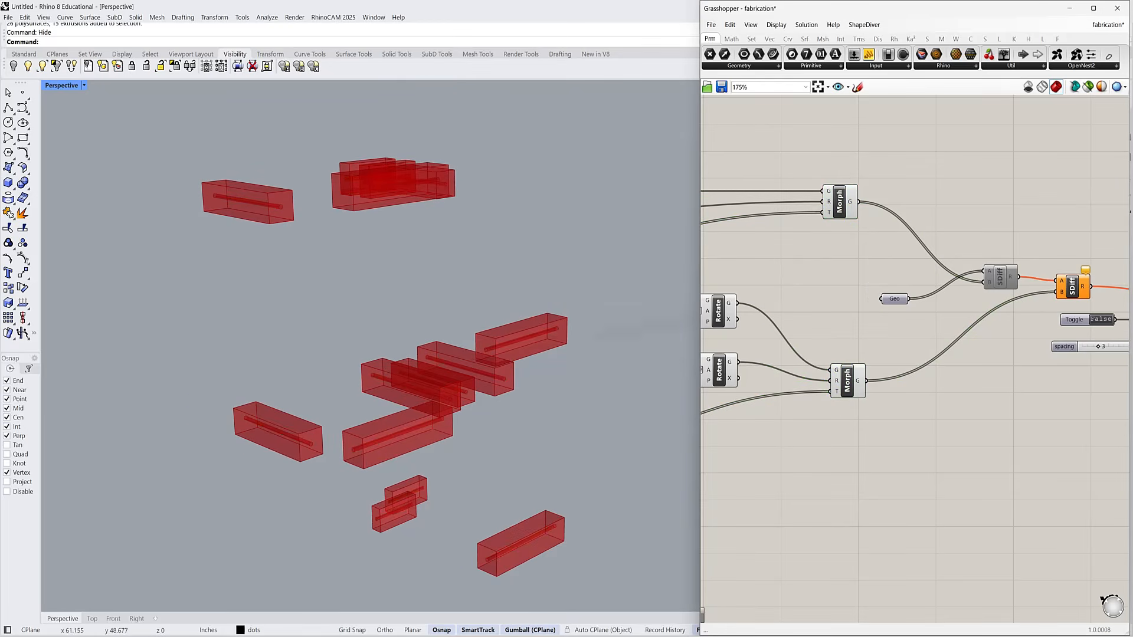
- Move the Geo parameter holding the strips up slightly and turn on its preview
{"action": "scroll", "coordinate": [370, 305], "scroll_direction": "down", "scroll_amount": 4}
{"action": "right_click_drag", "start_coordinate": [421, 315], "coordinate": [433, 320]}
{"action": "right_click_drag", "start_coordinate": [860, 283], "coordinate": [884, 283]}
{"action": "left_click_drag", "start_coordinate": [919, 298], "coordinate": [924, 263]}
{"action": "right_click", "coordinate": [923, 264]}
{"action": "left_click", "coordinate": [944, 280]}
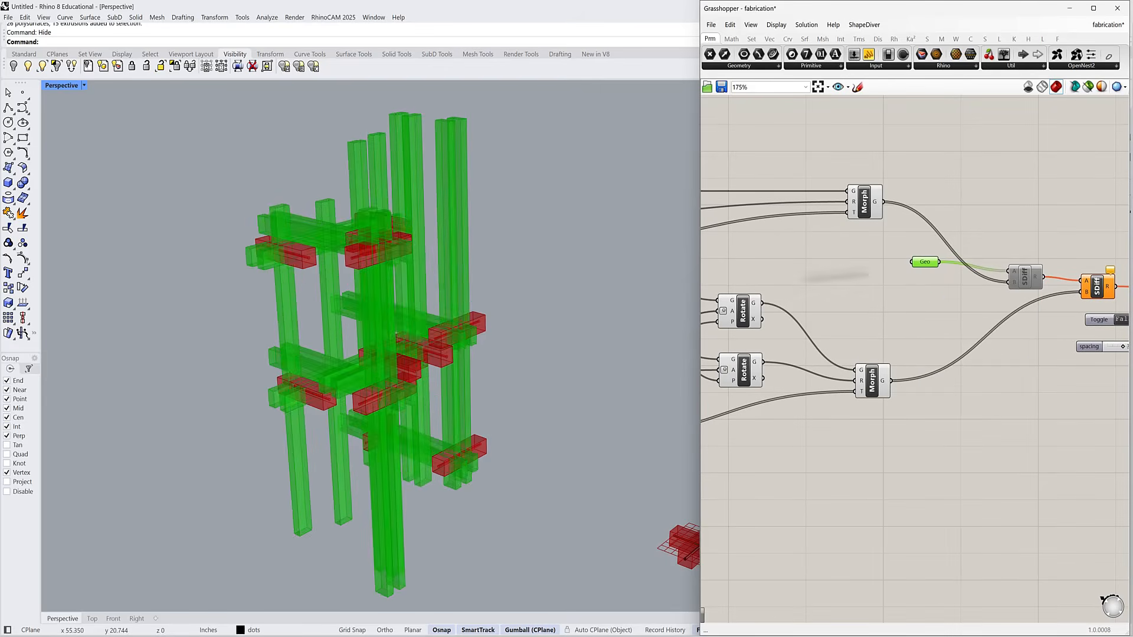
{"action": "right_click_drag", "start_coordinate": [399, 327], "coordinate": [392, 299]}
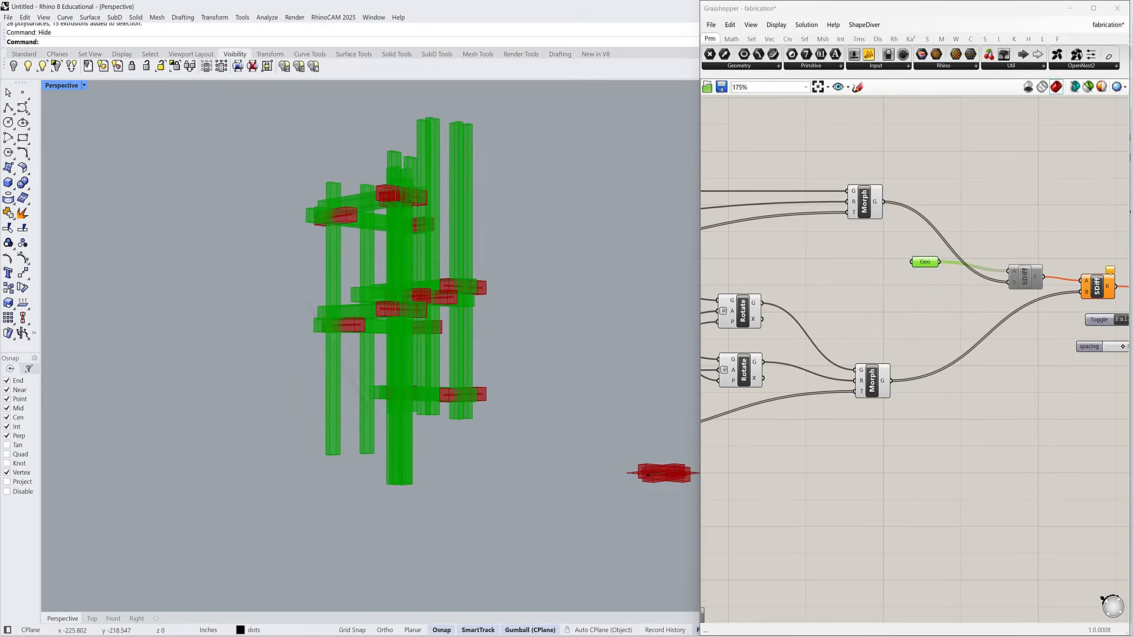
- Move the first Solid Difference up beside the Geo parameter and check the enabled state of both Solid Difference components
{"action": "left_click_drag", "start_coordinate": [1023, 284], "coordinate": [995, 255]}
{"action": "right_click", "coordinate": [997, 253]}
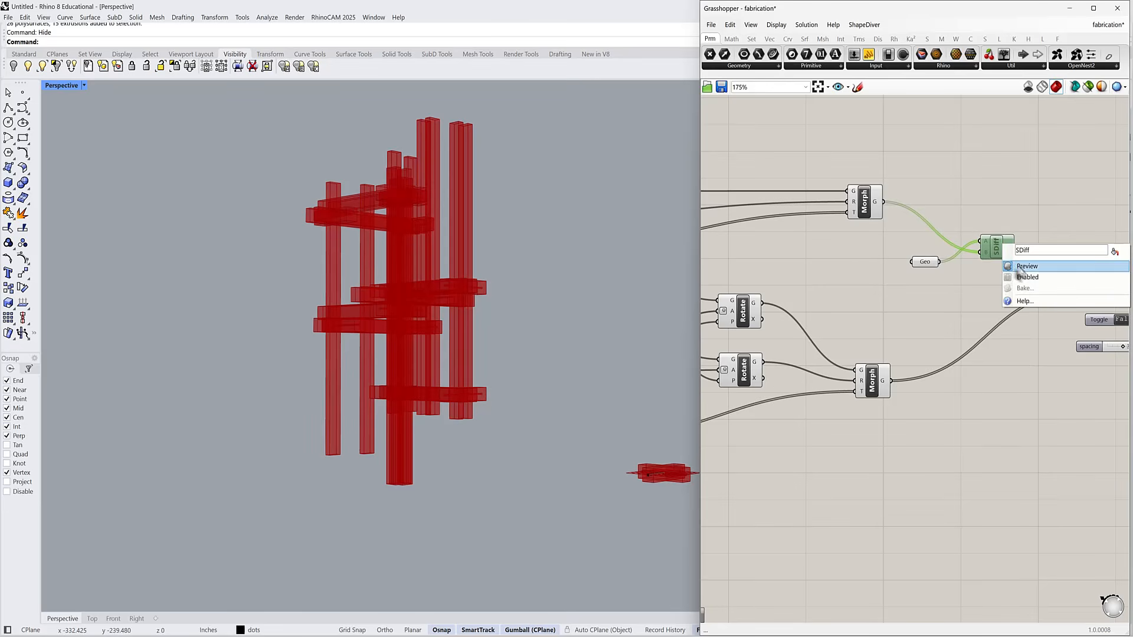
{"action": "left_click", "coordinate": [930, 204]}
{"action": "right_click_drag", "start_coordinate": [1125, 292], "coordinate": [1063, 283]}
{"action": "right_click", "coordinate": [1037, 276]}
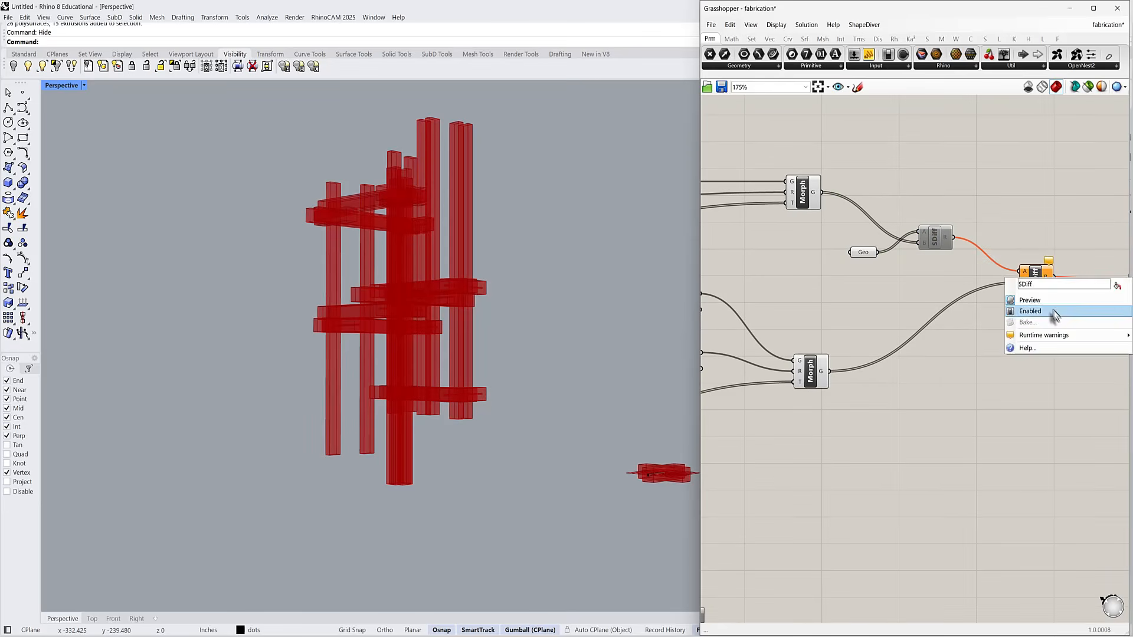
{"action": "left_click", "coordinate": [977, 216]}
- Highlight the upper Morph's dowels among the strips and move the two Solid Difference components closer together
{"action": "mouse_move", "coordinate": [933, 243]}
{"action": "left_mouse_down"}
{"action": "mouse_move", "coordinate": [919, 243]}
{"action": "mouse_move", "coordinate": [934, 257]}
{"action": "left_mouse_up"}
{"action": "scroll", "coordinate": [918, 235], "scroll_direction": "up", "scroll_amount": 2}
{"action": "left_click_drag", "start_coordinate": [752, 185], "coordinate": [746, 188]}
{"action": "right_click_drag", "start_coordinate": [359, 256], "coordinate": [436, 291]}
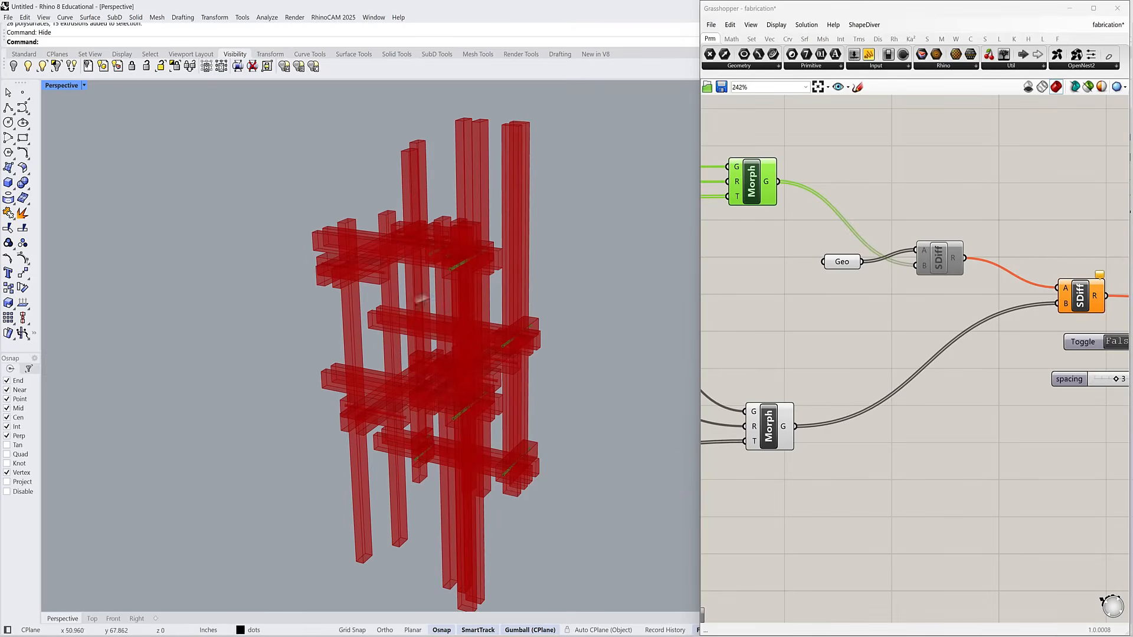
{"action": "left_click_drag", "start_coordinate": [1080, 295], "coordinate": [1039, 290]}
{"action": "left_click_drag", "start_coordinate": [939, 258], "coordinate": [962, 258]}
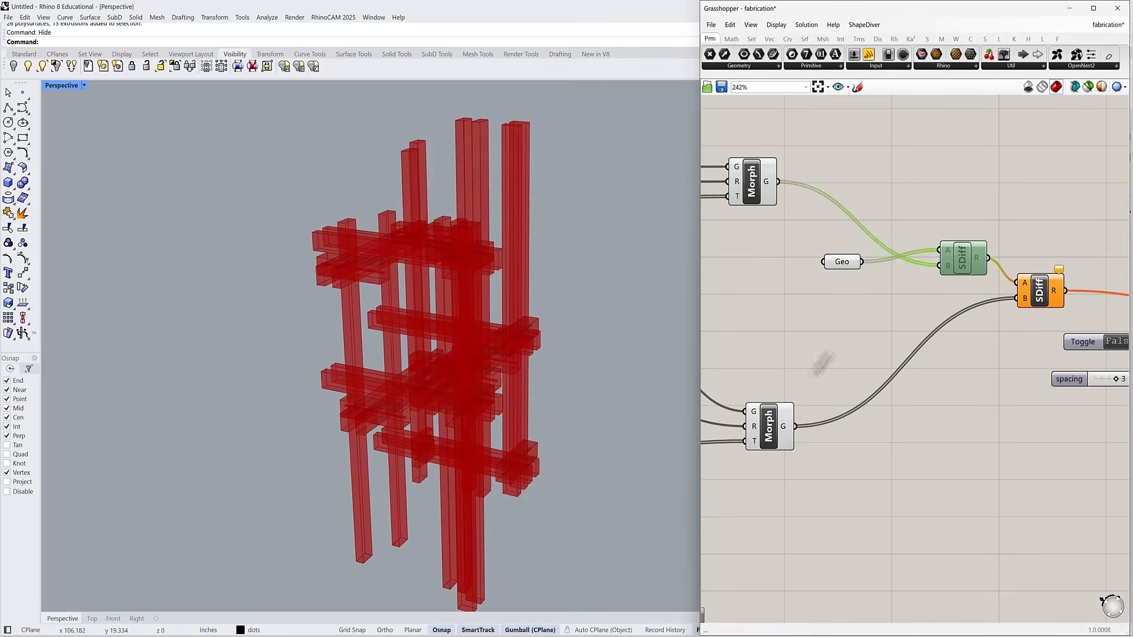
{"action": "double_click", "coordinate": [845, 331]}
{"action": "type", "text": "merge"}
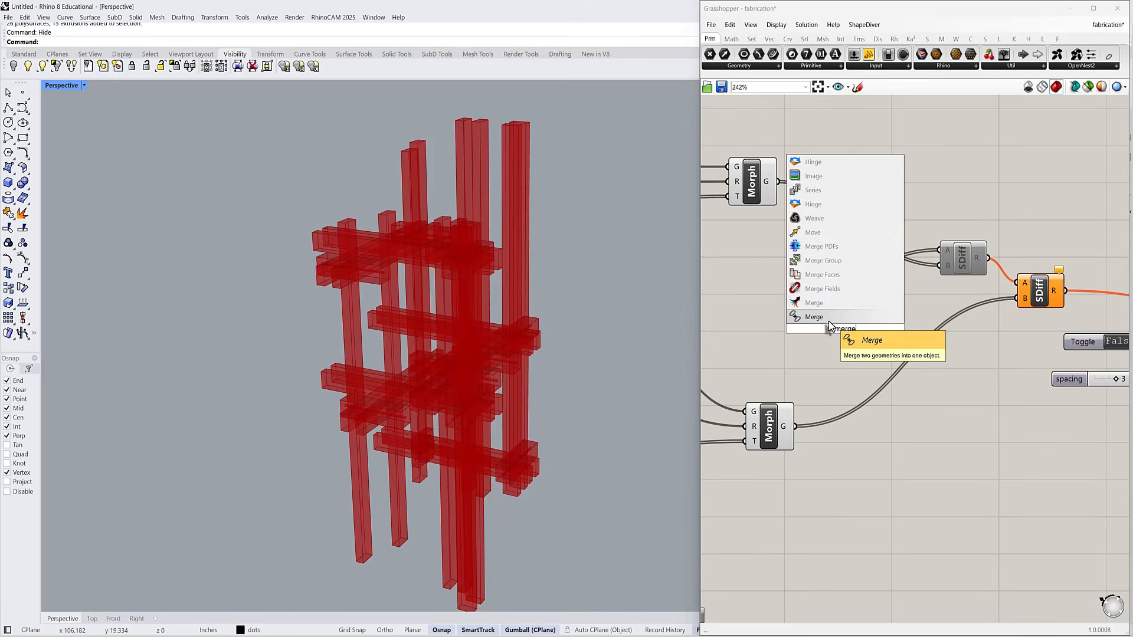
{"action": "left_click", "coordinate": [826, 319]}
{"action": "left_click", "coordinate": [850, 340]}
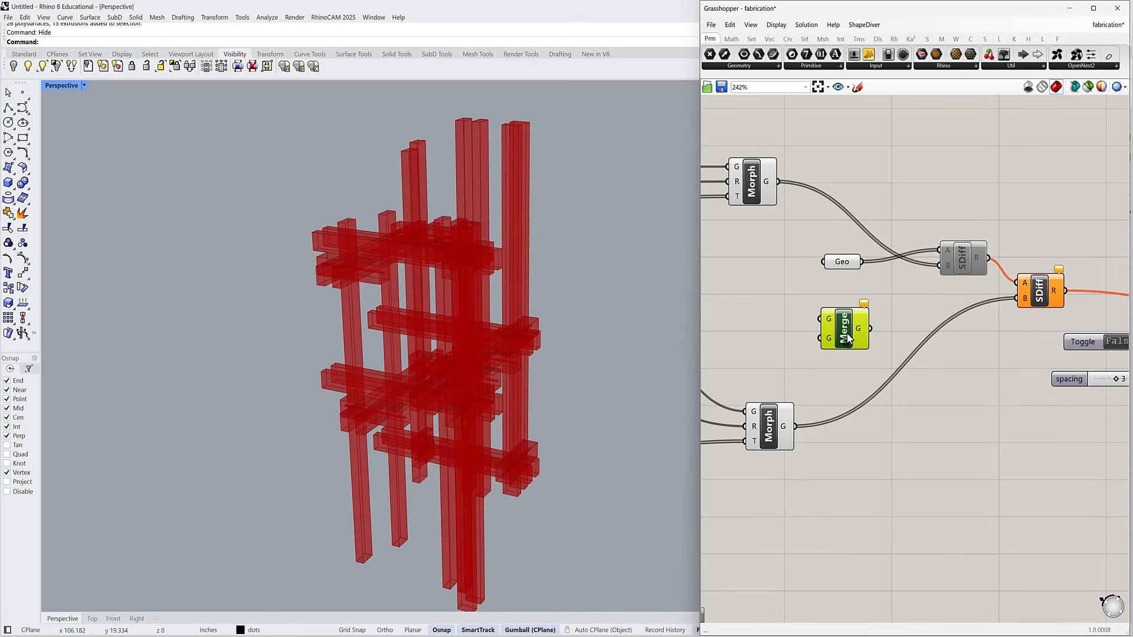
{"action": "key", "text": "Delete"}
- Add a data Merge component with D1 and D2 inputs and connect the two Morph outputs to them
{"action": "double_click", "coordinate": [847, 335]}
{"action": "type", "text": "me"}
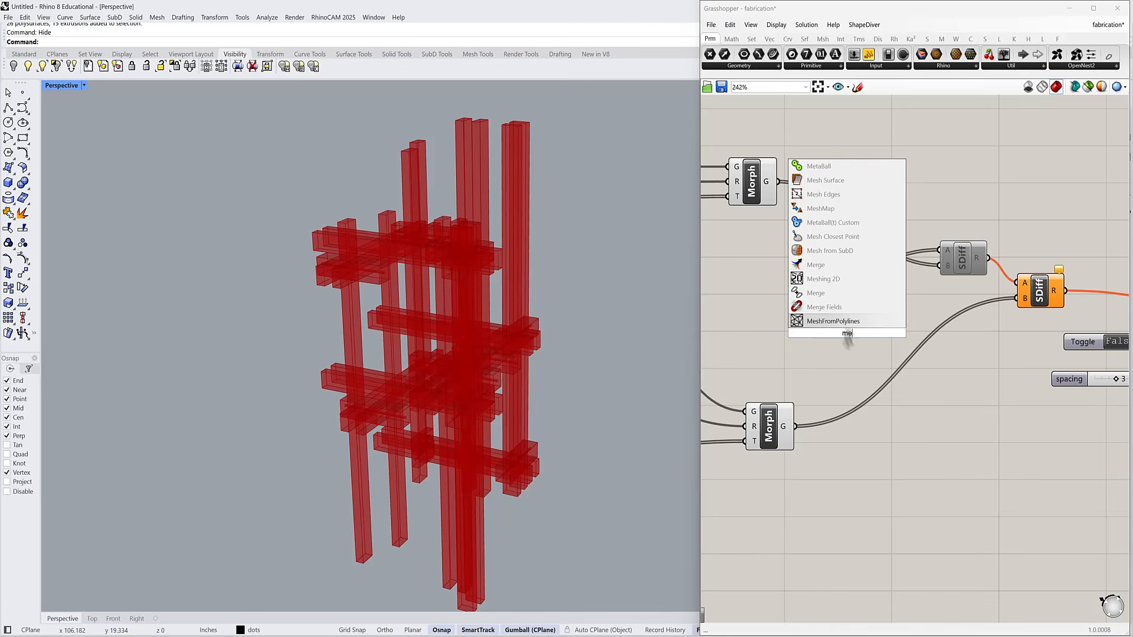
{"action": "type", "text": "rge"}
{"action": "left_click", "coordinate": [832, 321]}
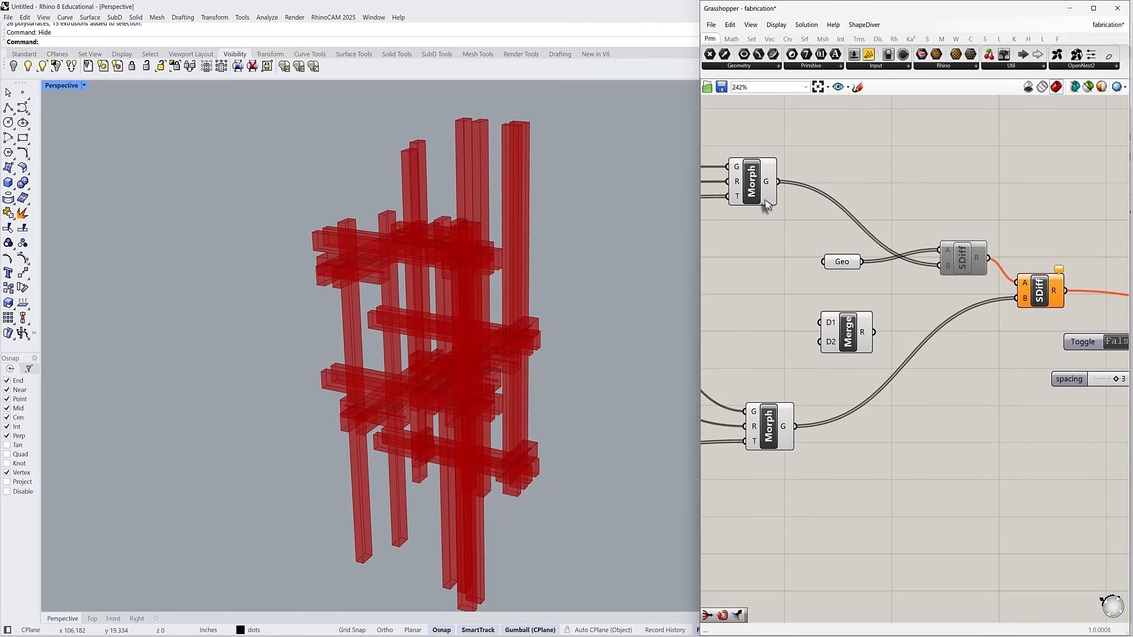
{"action": "left_click_drag", "start_coordinate": [822, 301], "coordinate": [820, 322]}
{"action": "left_click_drag", "start_coordinate": [789, 407], "coordinate": [870, 319]}
{"action": "left_click", "coordinate": [851, 336]}
{"action": "mouse_move", "coordinate": [531, 342]}
{"action": "right_mouse_down"}
{"action": "mouse_move", "coordinate": [510, 331]}
{"action": "mouse_move", "coordinate": [521, 328]}
{"action": "right_mouse_up"}
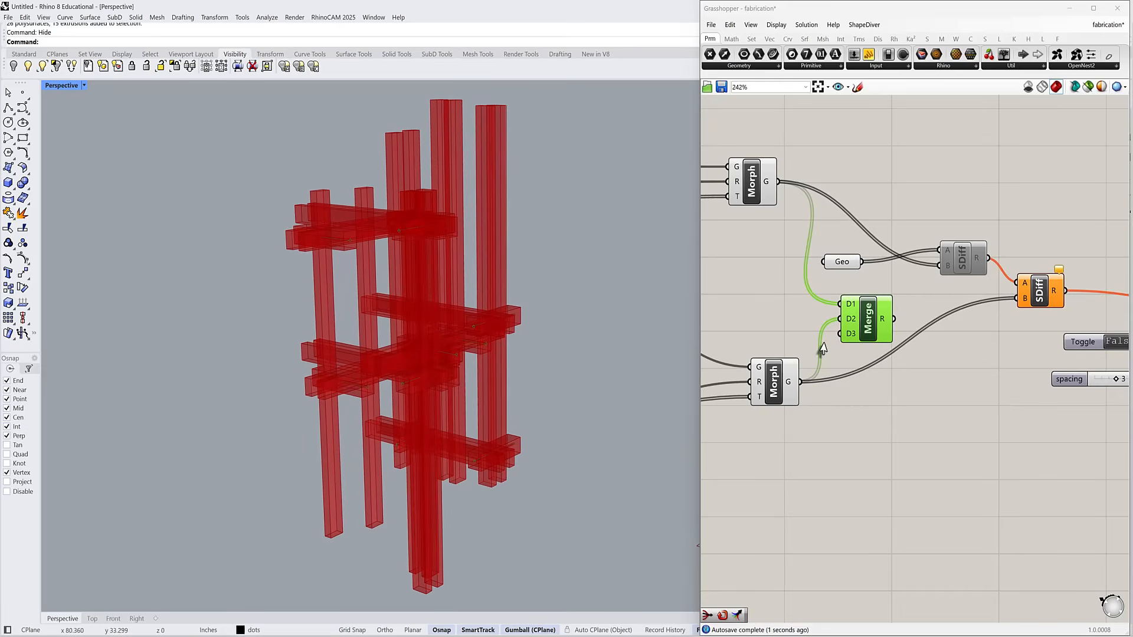
- Feed the merged dowels into input B of the first Solid Difference and delete the second Solid Difference
{"action": "left_click_drag", "start_coordinate": [890, 319], "coordinate": [953, 250]}
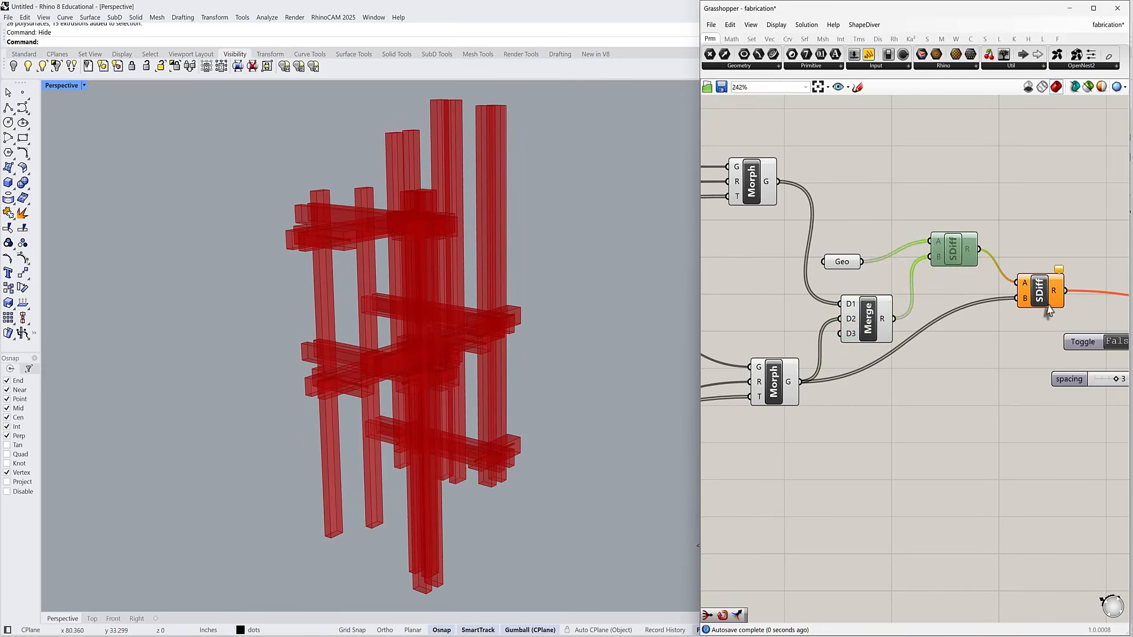
{"action": "left_click", "coordinate": [1048, 288]}
{"action": "right_click_drag", "start_coordinate": [1048, 288], "coordinate": [993, 284]}
{"action": "key", "text": "Delete"}
- Enable the remaining Solid Difference so the merged dowels are subtracted from the strips, and inspect the result
{"action": "right_click", "coordinate": [901, 251]}
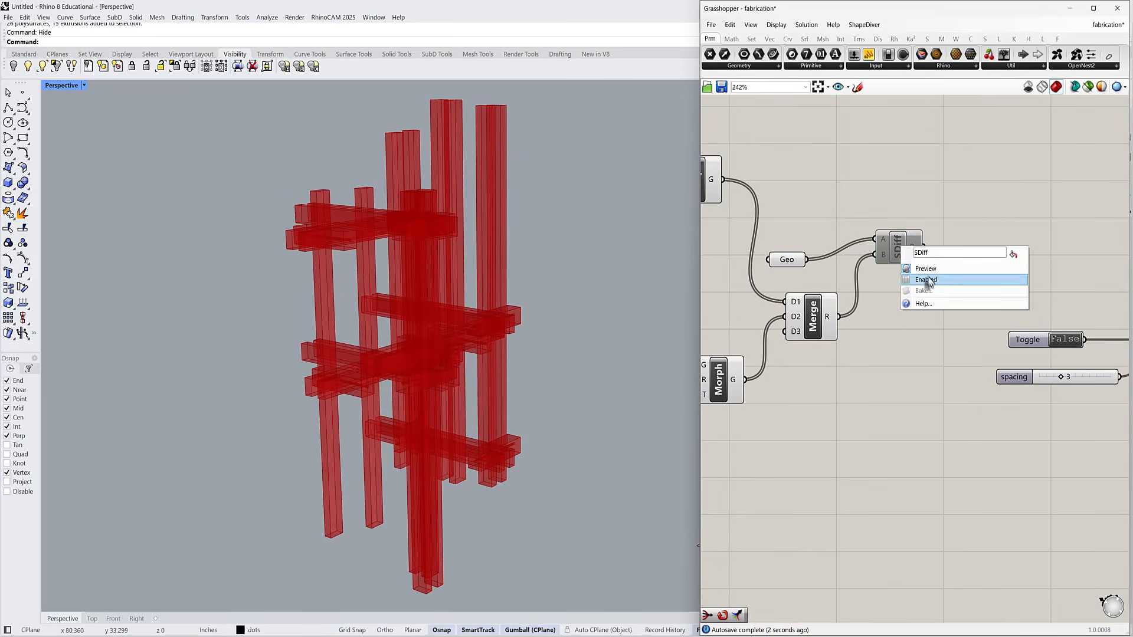
{"action": "left_click", "coordinate": [923, 279]}
{"action": "left_click_drag", "start_coordinate": [898, 252], "coordinate": [917, 267]}
{"action": "right_click_drag", "start_coordinate": [486, 292], "coordinate": [447, 291]}
{"action": "scroll", "coordinate": [447, 291], "scroll_direction": "up", "scroll_amount": 5}
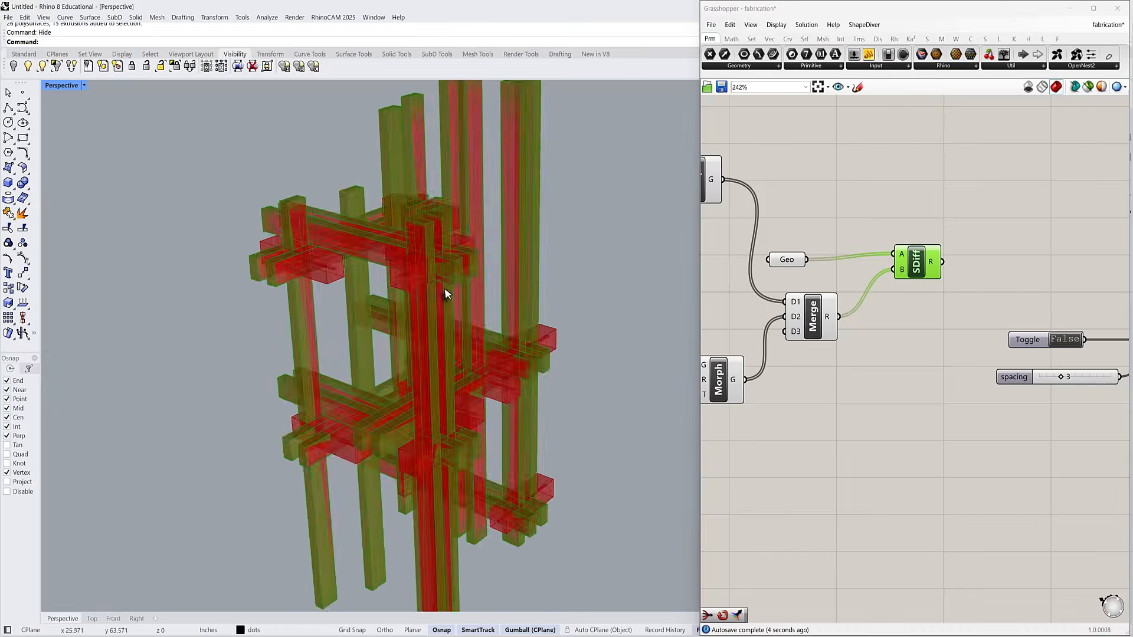
{"action": "scroll", "coordinate": [310, 255], "scroll_direction": "down", "scroll_amount": 2}
{"action": "right_click_drag", "start_coordinate": [309, 256], "coordinate": [328, 265]}
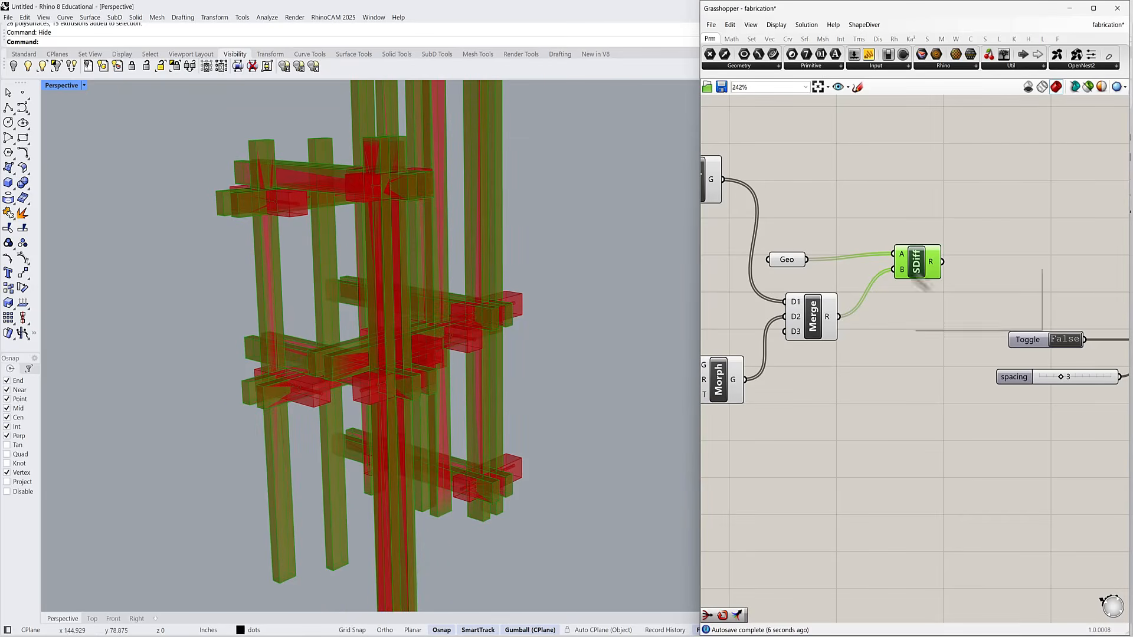
- Bake the Solid Difference result into the Rhino document
{"action": "right_click", "coordinate": [912, 268]}
{"action": "left_click", "coordinate": [944, 311]}
{"action": "left_click", "coordinate": [955, 443]}
{"action": "scroll", "coordinate": [349, 298], "scroll_direction": "down", "scroll_amount": 5}
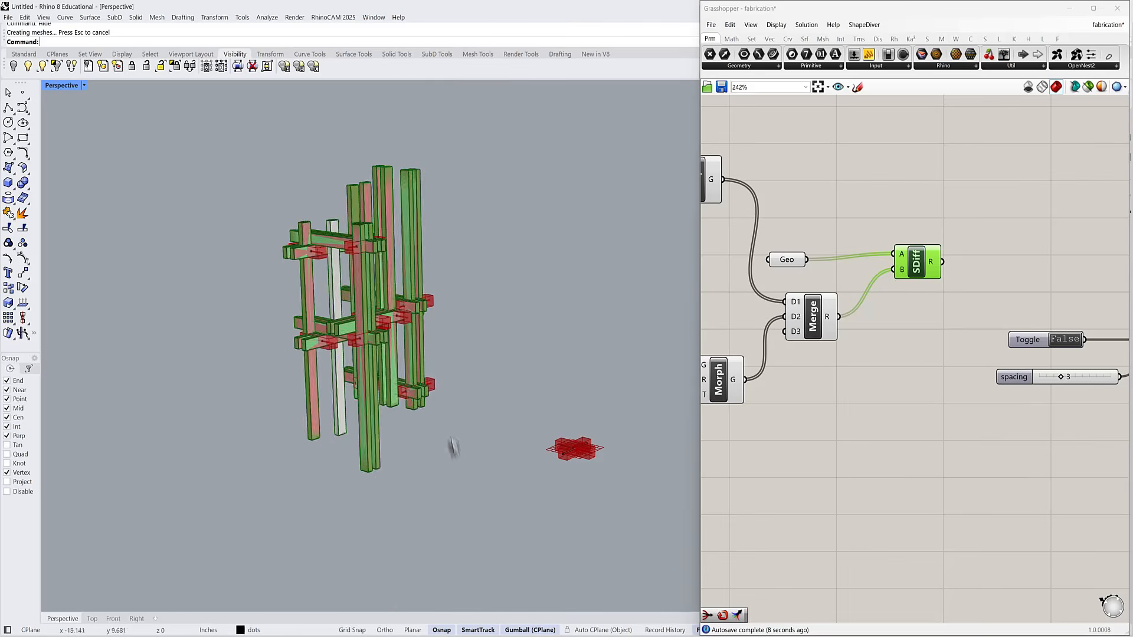
- Select all the baked strips and move them about 80.6 inches away from the preview geometry
{"action": "left_click_drag", "start_coordinate": [455, 446], "coordinate": [295, 200]}
{"action": "scroll", "coordinate": [364, 318], "scroll_direction": "down", "scroll_amount": 5}
{"action": "left_click_drag", "start_coordinate": [341, 309], "coordinate": [199, 243]}
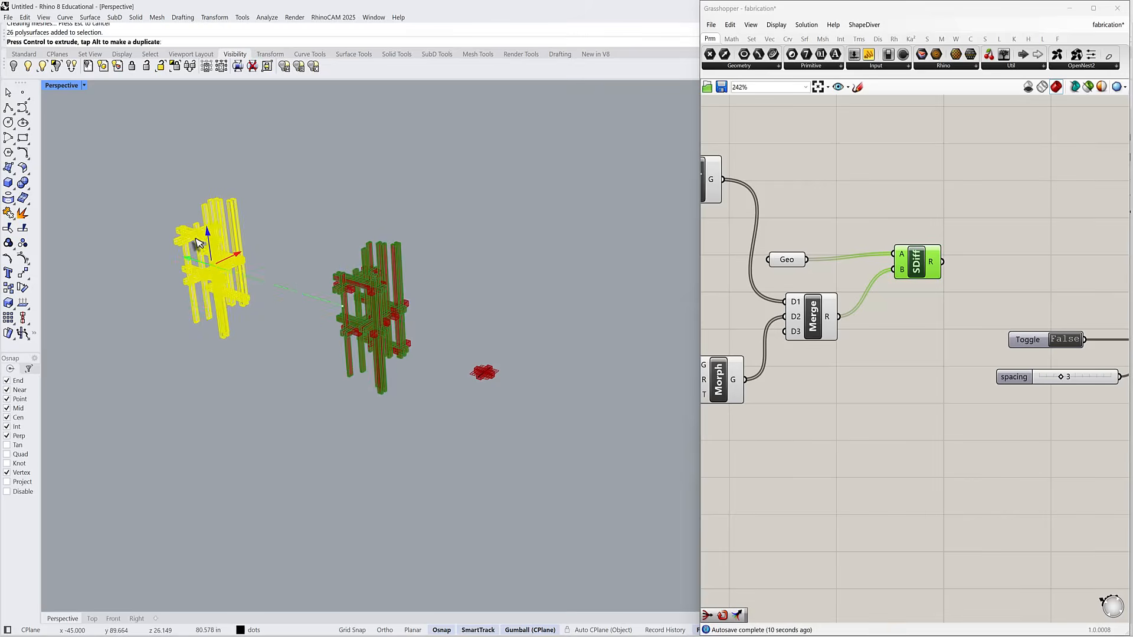
{"action": "type", "text": "zs"}
{"action": "key", "text": "Return"}
{"action": "left_click", "coordinate": [199, 243]}
- Examine the dowel holes in the baked strips from several sides and compare them with the preview geometry
{"action": "right_click_drag", "start_coordinate": [460, 308], "coordinate": [363, 296]}
{"action": "scroll", "coordinate": [463, 326], "scroll_direction": "up", "scroll_amount": 5}
{"action": "scroll", "coordinate": [431, 315], "scroll_direction": "down", "scroll_amount": 6}
{"action": "scroll", "coordinate": [360, 292], "scroll_direction": "down", "scroll_amount": 7}
{"action": "scroll", "coordinate": [511, 309], "scroll_direction": "up", "scroll_amount": 9}
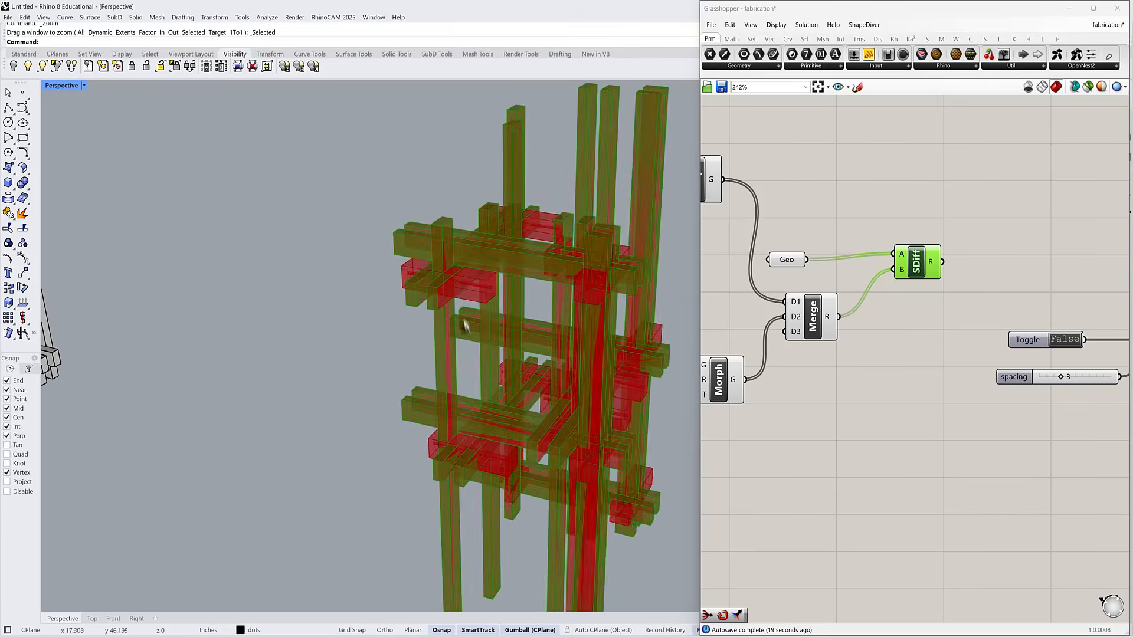
{"action": "scroll", "coordinate": [475, 311], "scroll_direction": "down", "scroll_amount": 3}
{"action": "right_click_drag", "start_coordinate": [483, 314], "coordinate": [532, 334]}
{"action": "scroll", "coordinate": [529, 333], "scroll_direction": "down", "scroll_amount": 5}
{"action": "scroll", "coordinate": [354, 295], "scroll_direction": "up", "scroll_amount": 7}
{"action": "right_click_drag", "start_coordinate": [234, 265], "coordinate": [472, 384]}
{"action": "scroll", "coordinate": [451, 371], "scroll_direction": "up", "scroll_amount": 8}
{"action": "scroll", "coordinate": [414, 386], "scroll_direction": "down", "scroll_amount": 8}
{"action": "scroll", "coordinate": [380, 222], "scroll_direction": "up", "scroll_amount": 4}
{"action": "scroll", "coordinate": [379, 221], "scroll_direction": "down", "scroll_amount": 4}
{"action": "right_click_drag", "start_coordinate": [379, 221], "coordinate": [400, 292]}
{"action": "scroll", "coordinate": [400, 292], "scroll_direction": "down", "scroll_amount": 3}
{"action": "right_click_drag", "start_coordinate": [416, 365], "coordinate": [458, 277]}
{"action": "scroll", "coordinate": [457, 277], "scroll_direction": "up", "scroll_amount": 2}
{"action": "scroll", "coordinate": [458, 274], "scroll_direction": "up", "scroll_amount": 2}
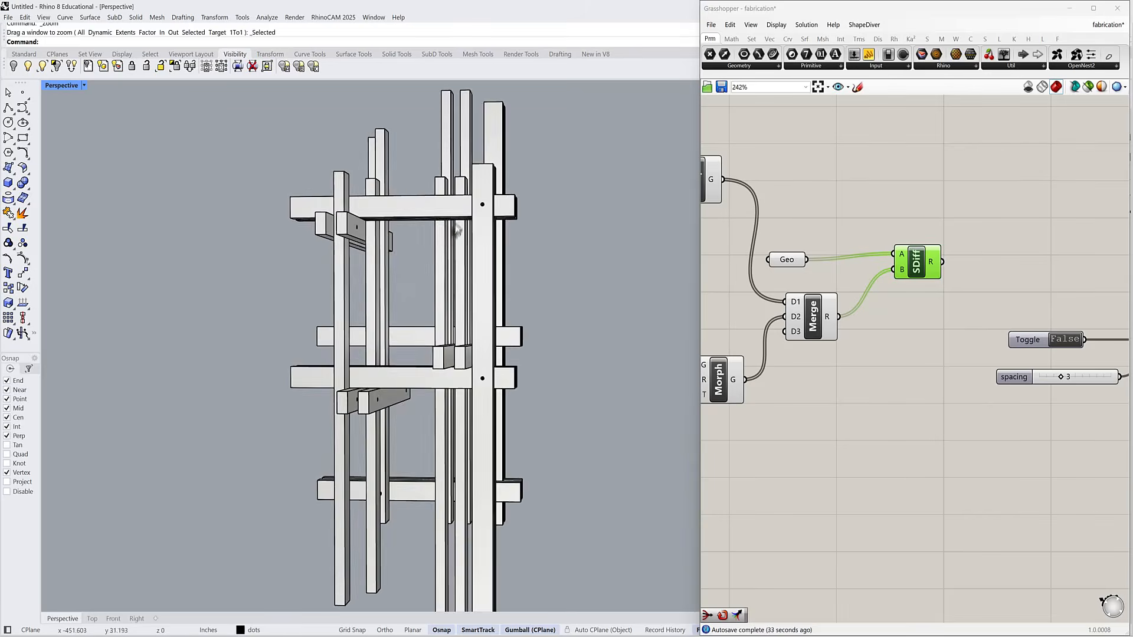
{"action": "right_click_drag", "start_coordinate": [456, 225], "coordinate": [454, 277]}
{"action": "scroll", "coordinate": [347, 284], "scroll_direction": "down", "scroll_amount": 4}
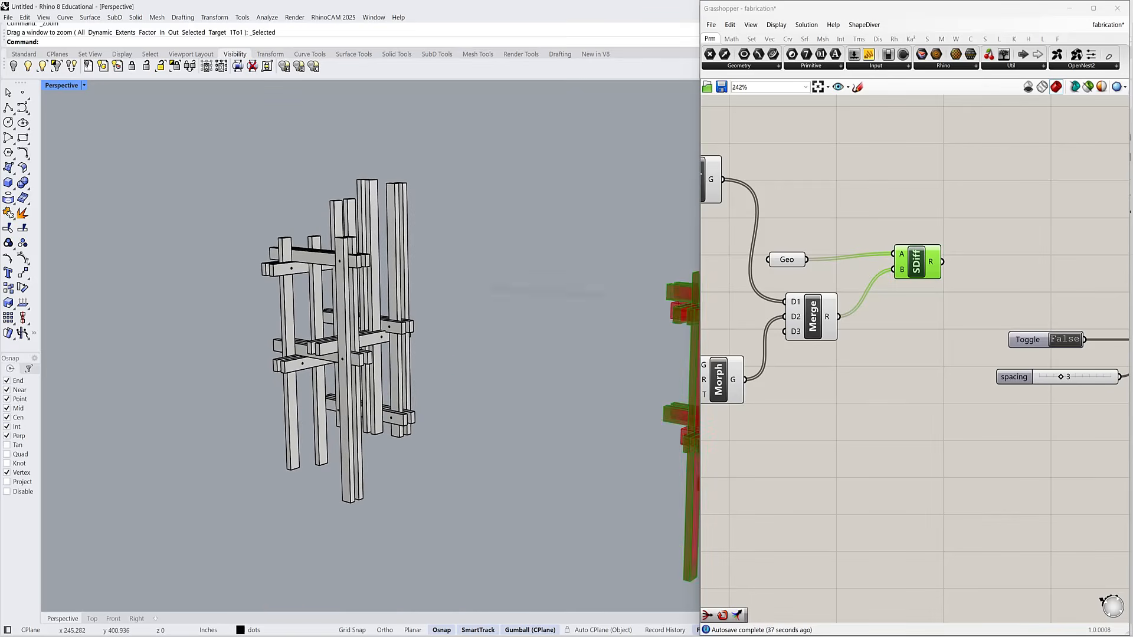
- Select the disabled Python 3 script component that takes the boxes, spacing and bake inputs
{"action": "left_click", "coordinate": [857, 340]}
{"action": "right_click_drag", "start_coordinate": [1026, 342], "coordinate": [767, 325]}
{"action": "left_click", "coordinate": [956, 302]}
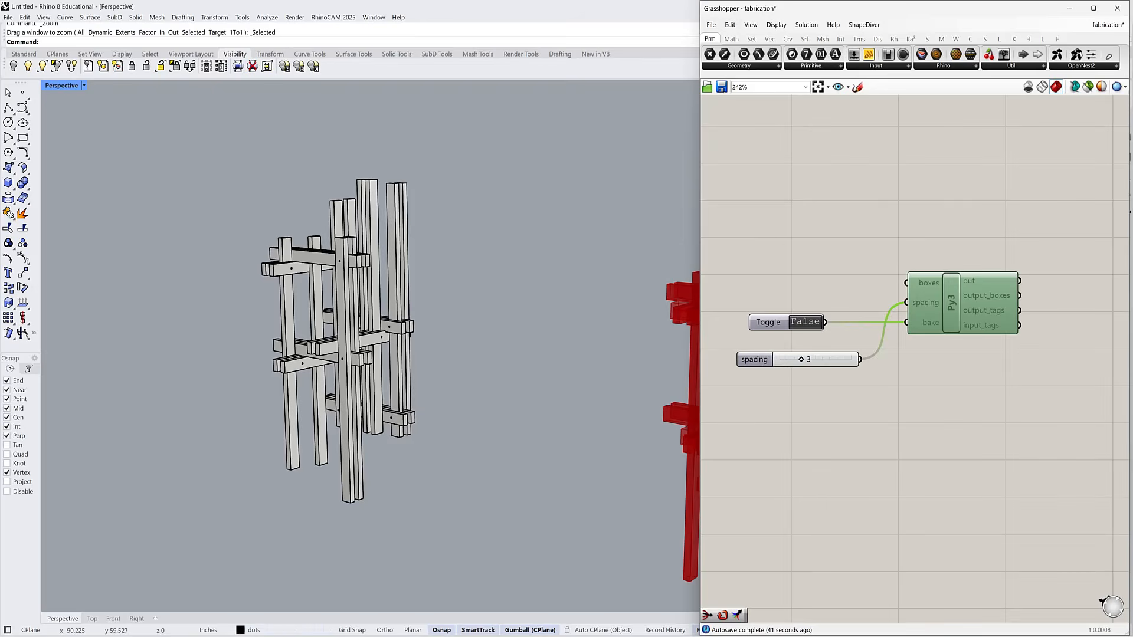
- Switch to the Copilot conversation and review the prompt requesting Python code that arrays 1x2" boxes on their 2" face
{"action": "left_click", "coordinate": [250, 588]}
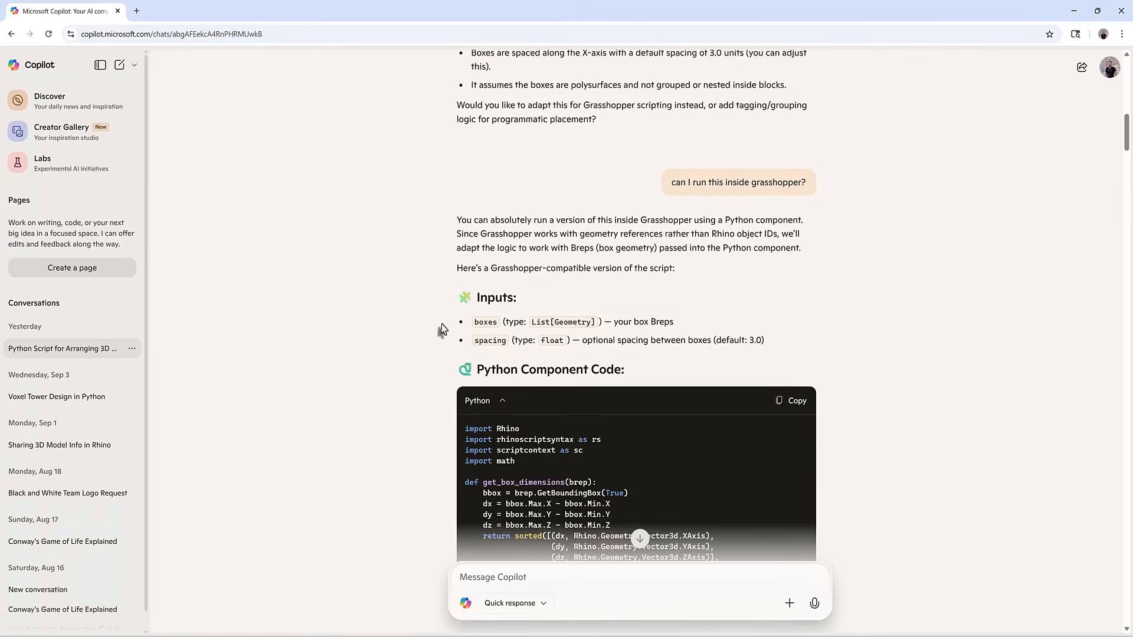
{"action": "scroll", "coordinate": [446, 328], "scroll_direction": "up", "scroll_amount": 20}
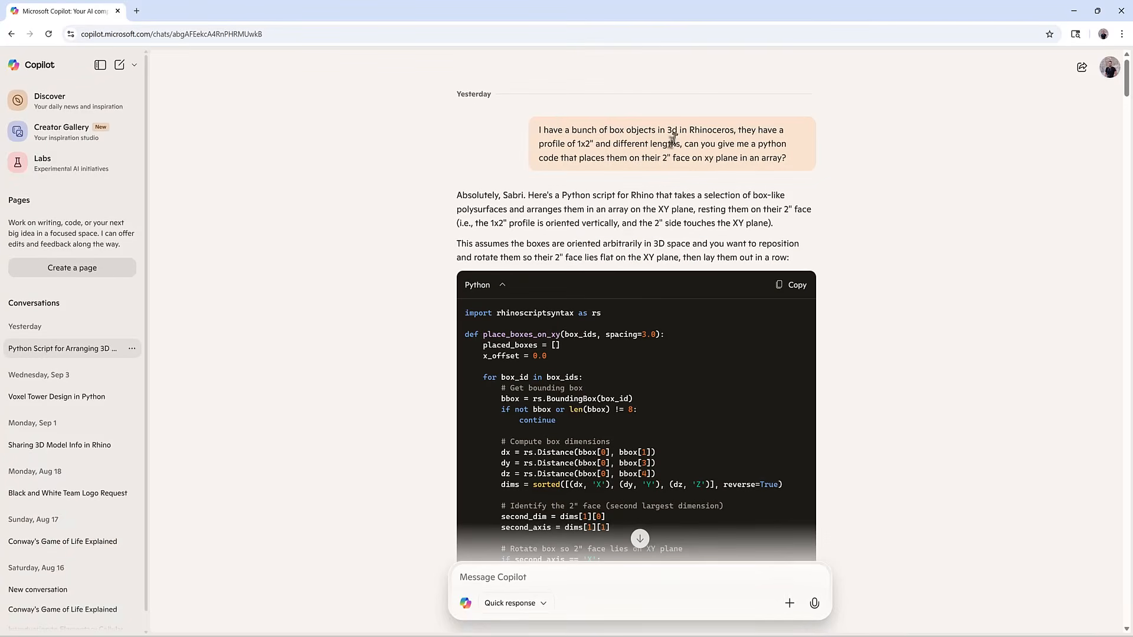
{"action": "mouse_move", "coordinate": [539, 135]}
{"action": "left_mouse_down"}
{"action": "mouse_move", "coordinate": [658, 147]}
{"action": "mouse_move", "coordinate": [717, 131]}
{"action": "mouse_move", "coordinate": [786, 159]}
{"action": "mouse_move", "coordinate": [552, 146]}
{"action": "left_mouse_up"}
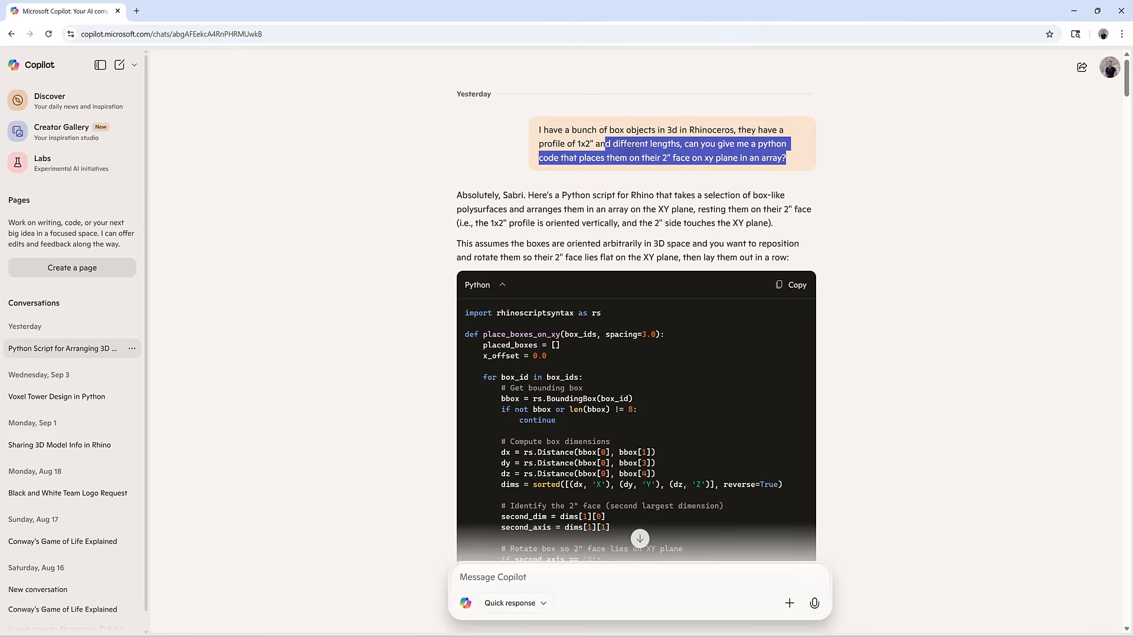
{"action": "left_click_drag", "start_coordinate": [738, 158], "coordinate": [610, 167]}
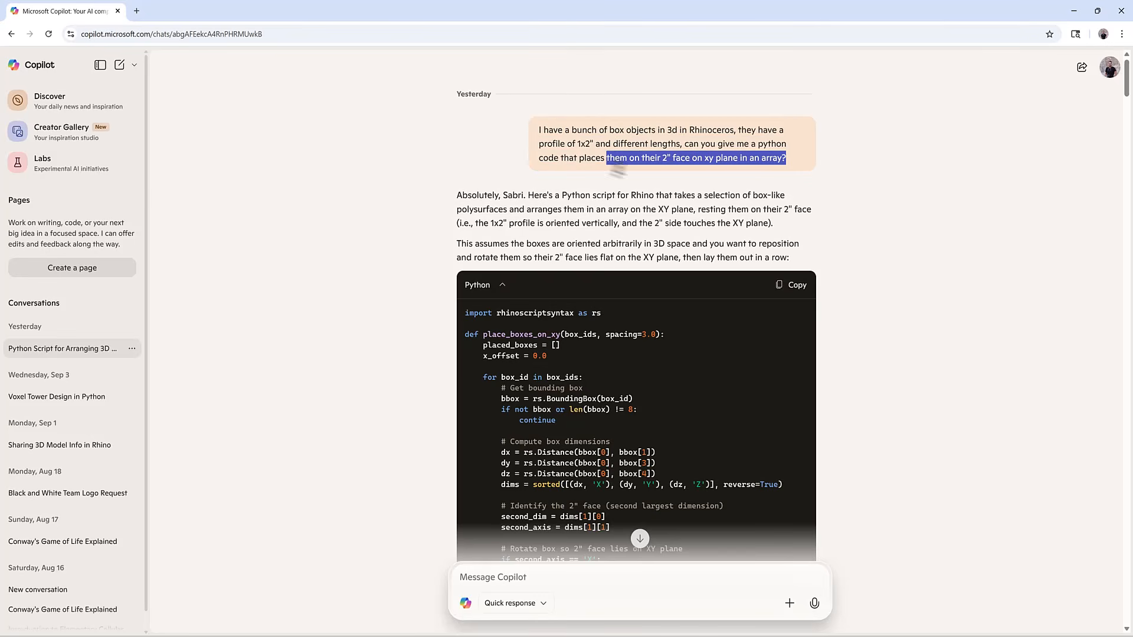
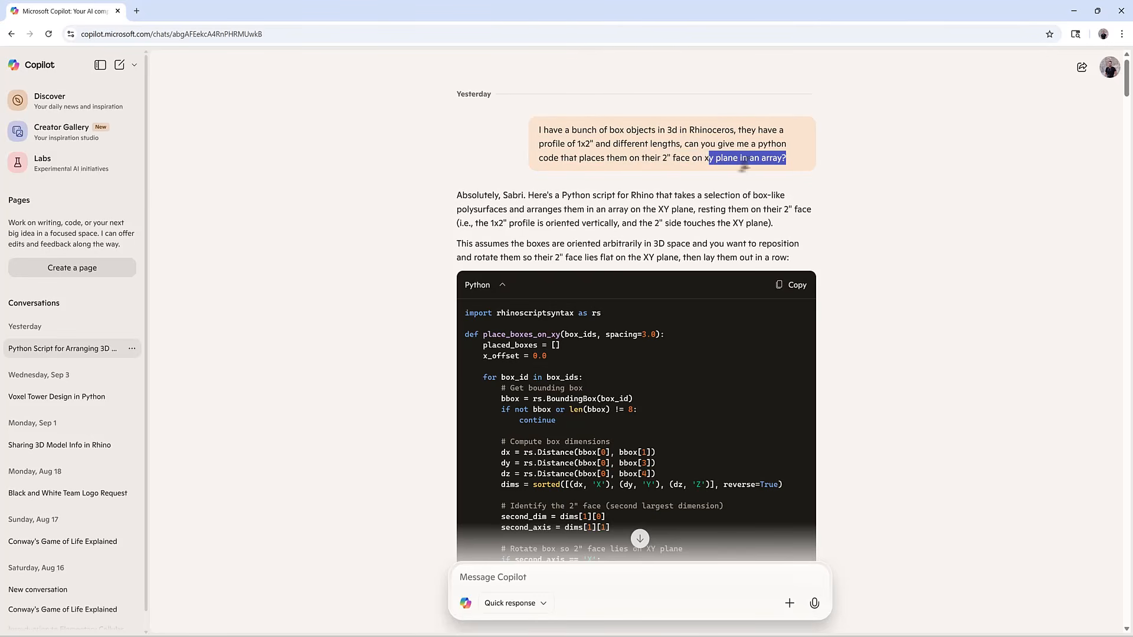
{"action": "left_click_drag", "start_coordinate": [743, 167], "coordinate": [515, 125]}
{"action": "left_click", "coordinate": [565, 171]}
- Review the Grasshopper version of the script, its boxes and spacing inputs, its output_boxes output and the annotation tag prompt
{"action": "scroll", "coordinate": [554, 158], "scroll_direction": "down", "scroll_amount": 10}
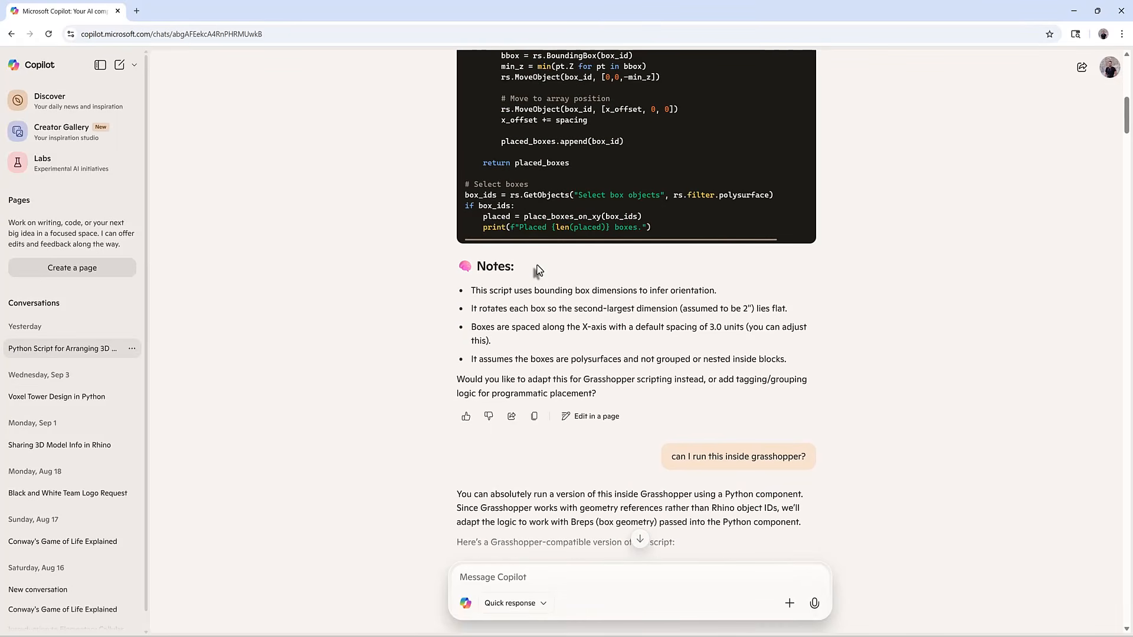
{"action": "scroll", "coordinate": [537, 270], "scroll_direction": "down", "scroll_amount": 6}
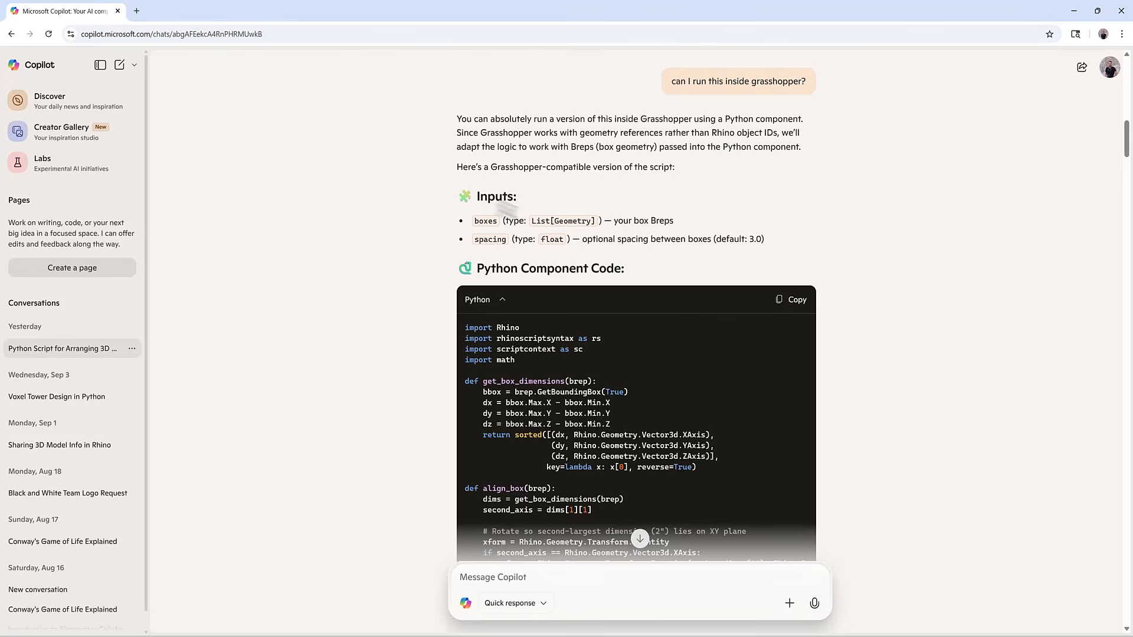
{"action": "scroll", "coordinate": [511, 187], "scroll_direction": "down", "scroll_amount": 1}
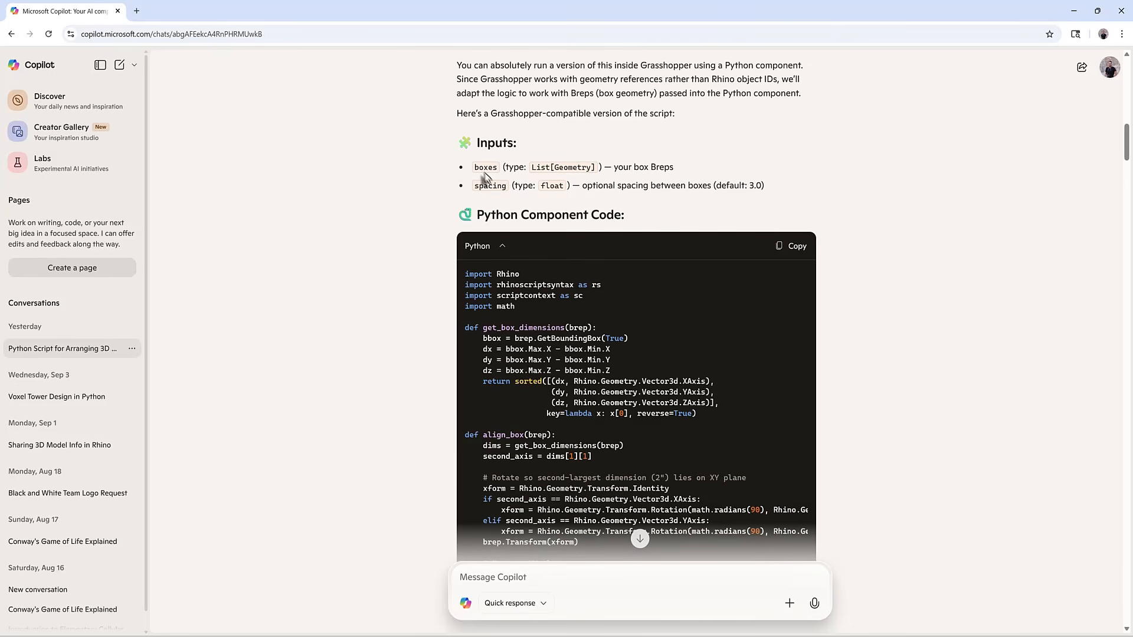
{"action": "scroll", "coordinate": [557, 177], "scroll_direction": "down", "scroll_amount": 5}
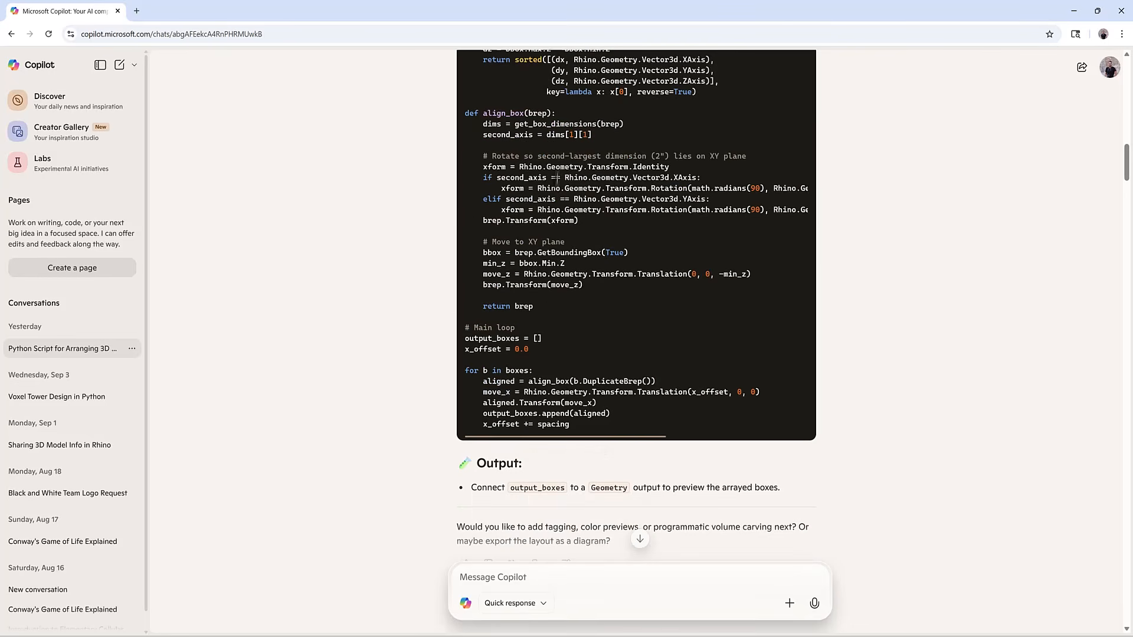
{"action": "scroll", "coordinate": [522, 334], "scroll_direction": "down", "scroll_amount": 3}
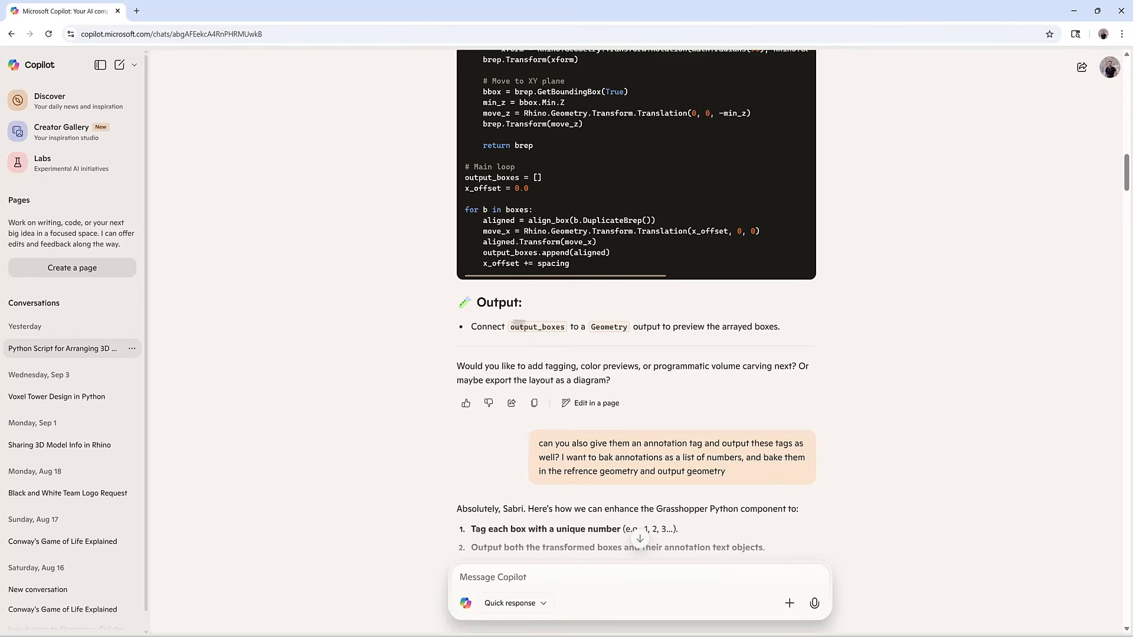
{"action": "left_click", "coordinate": [567, 339]}
{"action": "scroll", "coordinate": [567, 342], "scroll_direction": "up", "scroll_amount": 7}
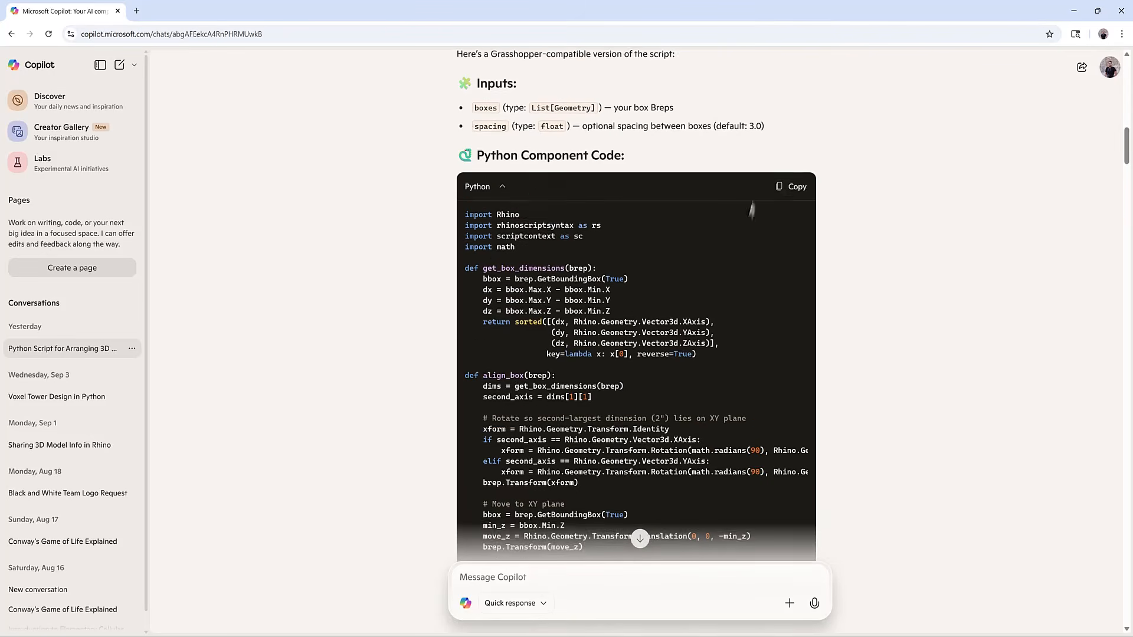
- Copy the Python component code from the Copilot answer and add a new Python 3 Script component below the existing one in Grasshopper
{"action": "left_click", "coordinate": [797, 192]}
{"action": "left_click", "coordinate": [1073, 12]}
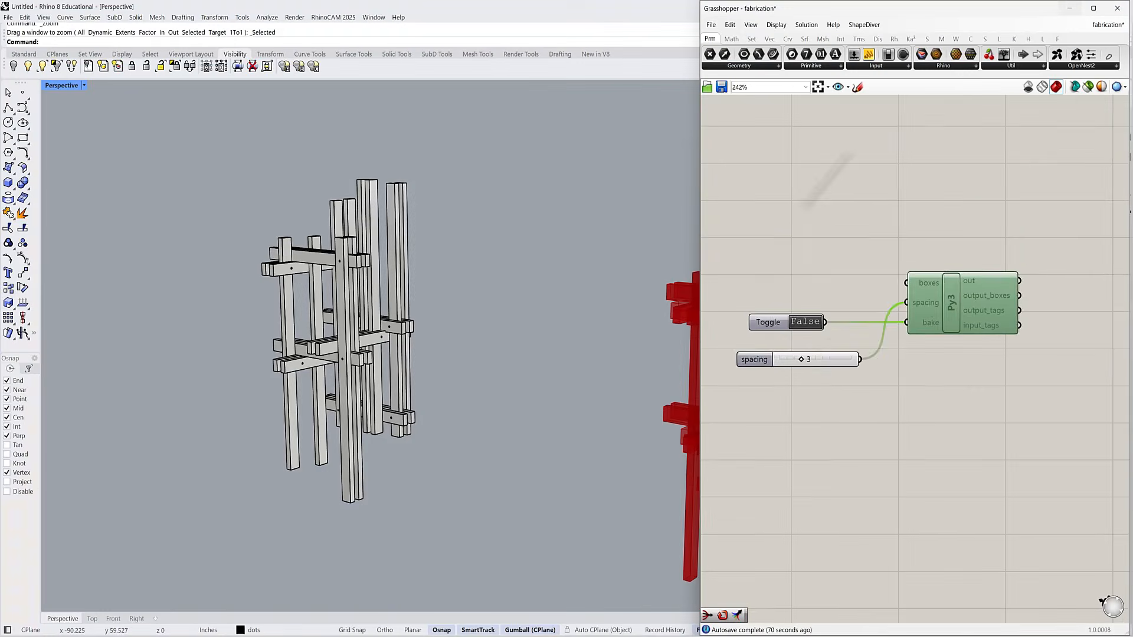
{"action": "scroll", "coordinate": [902, 407], "scroll_direction": "up", "scroll_amount": 2}
{"action": "double_click", "coordinate": [903, 407]}
{"action": "type", "text": "pyt"}
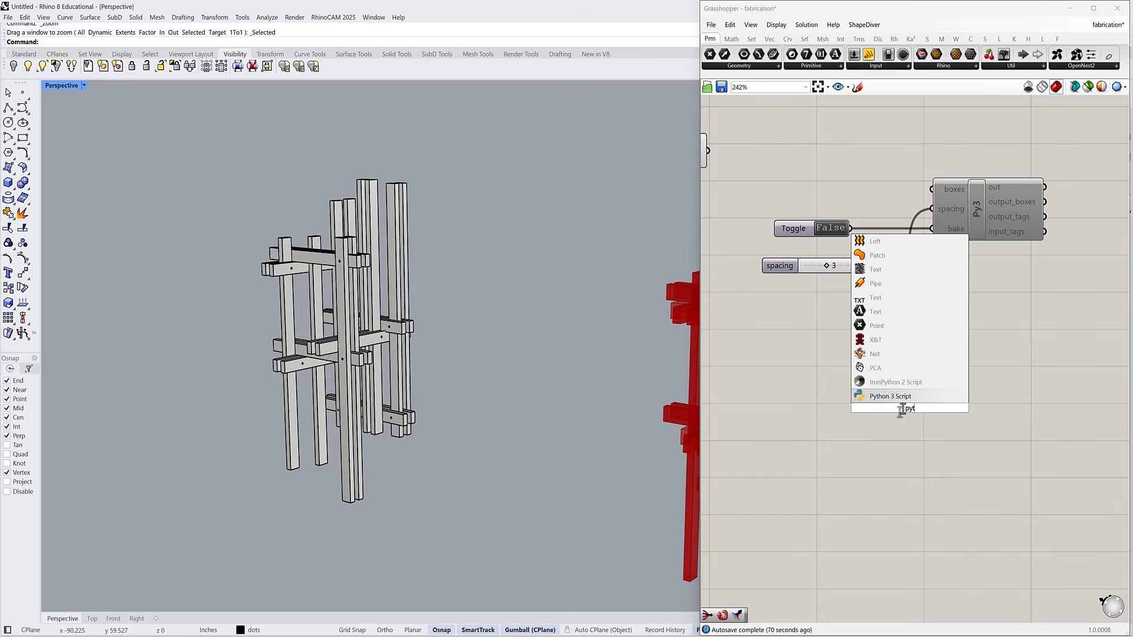
{"action": "left_click", "coordinate": [898, 396]}
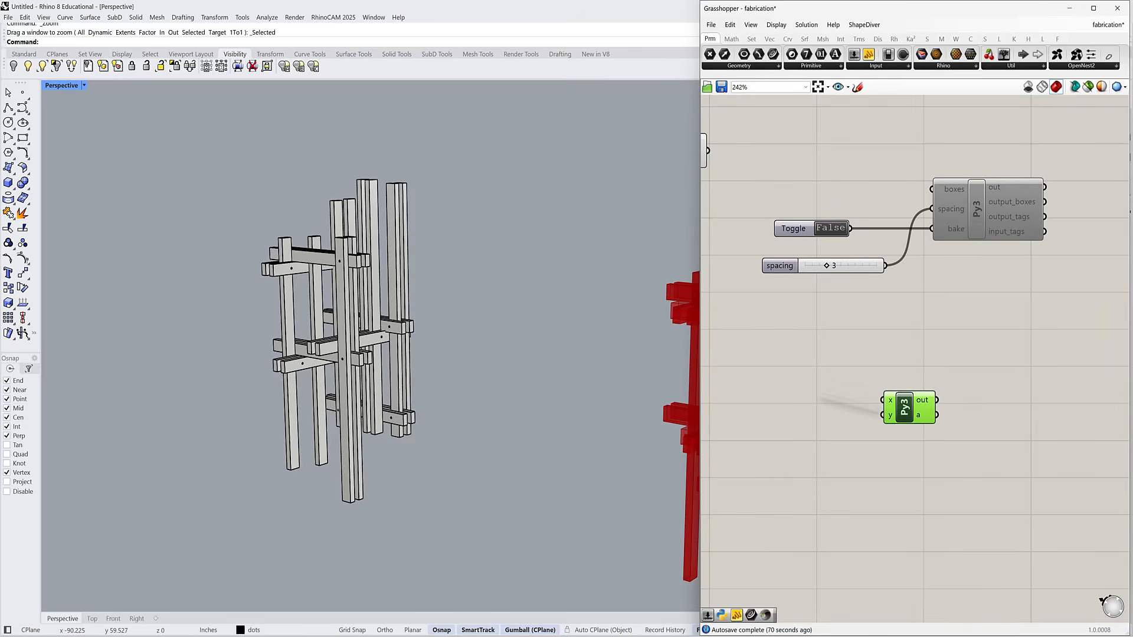
- Replace the new component's script with the copied code and move the script editor clear of the Grasshopper canvas
{"action": "double_click", "coordinate": [905, 412]}
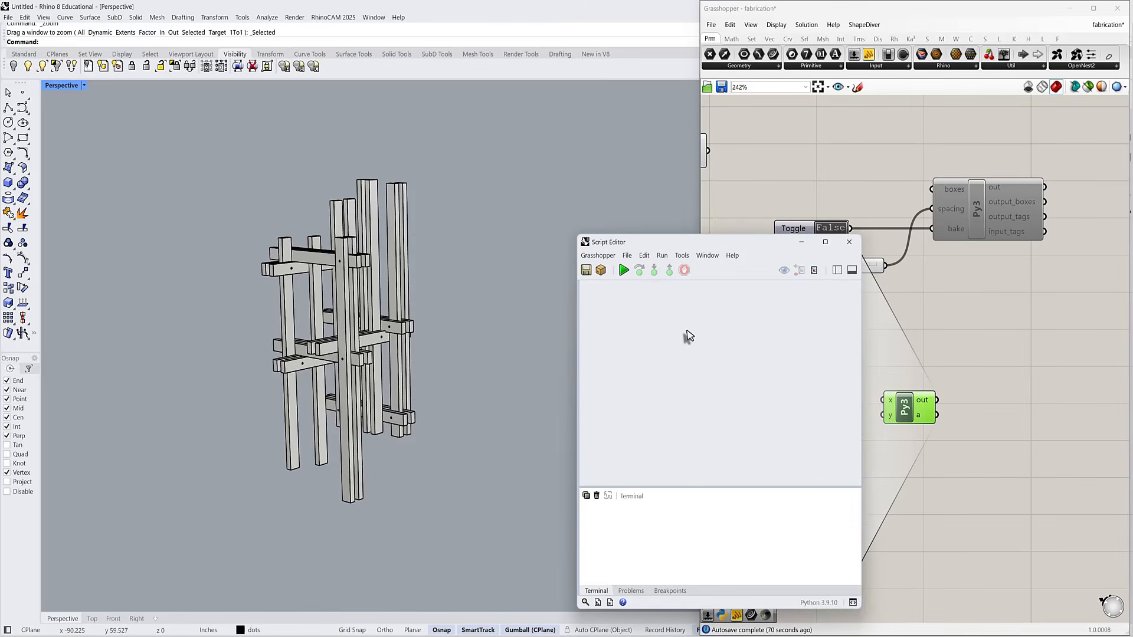
{"action": "key", "text": "ctrl+a"}
{"action": "key", "text": "ctrl+v"}
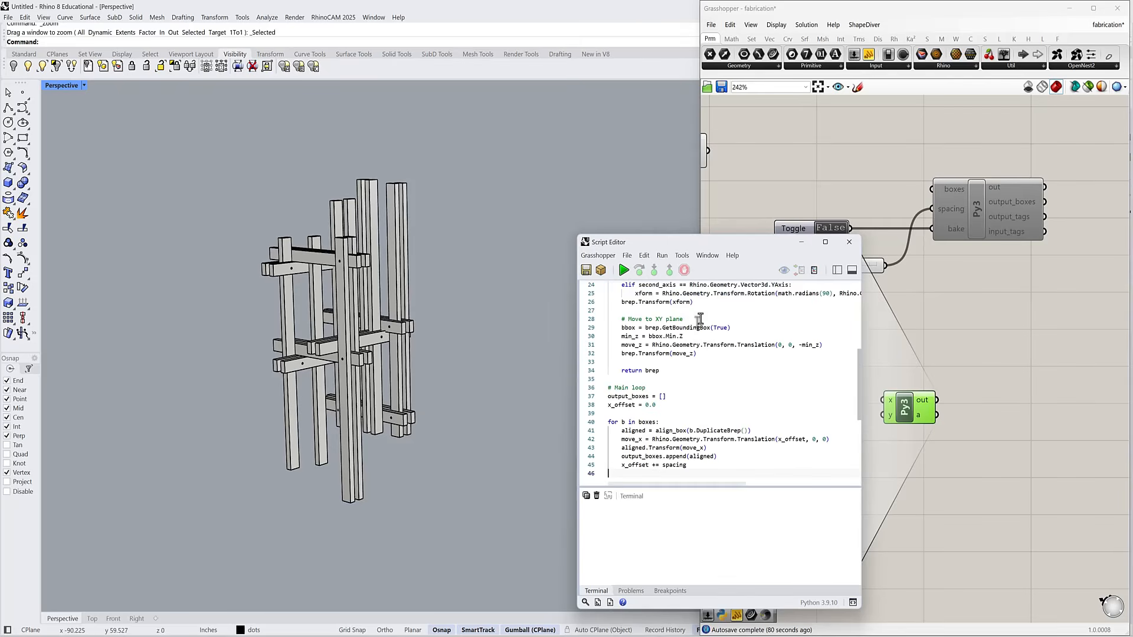
{"action": "left_click_drag", "start_coordinate": [673, 246], "coordinate": [506, 178]}
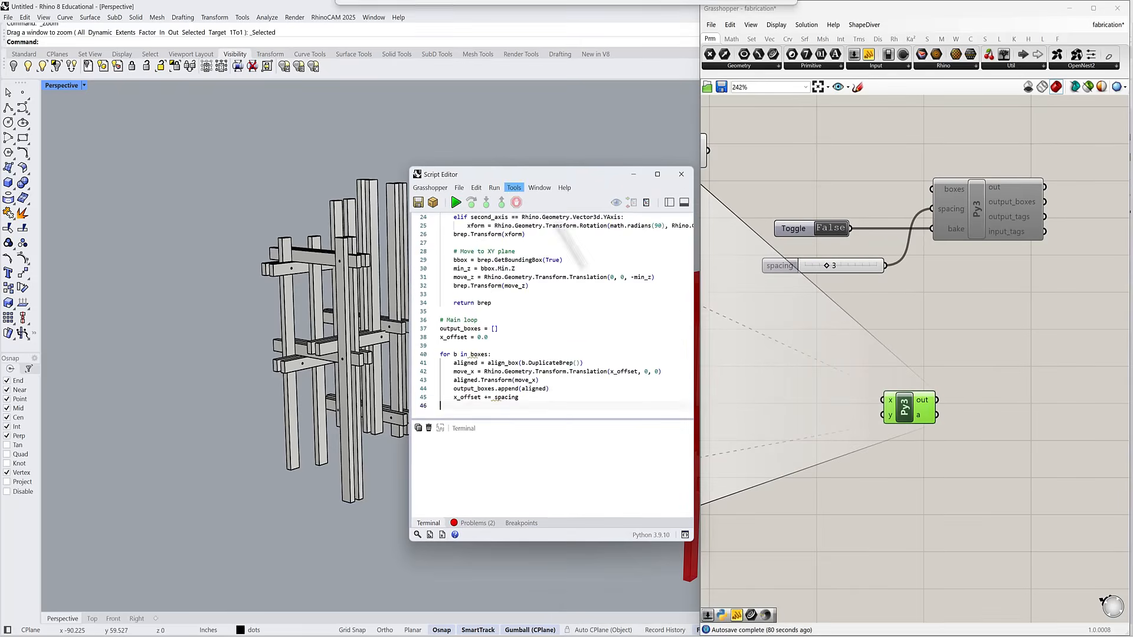
- Look through the pasted script and rename the new component's output a as output_boxes to match the code
{"action": "scroll", "coordinate": [522, 331], "scroll_direction": "up", "scroll_amount": 8}
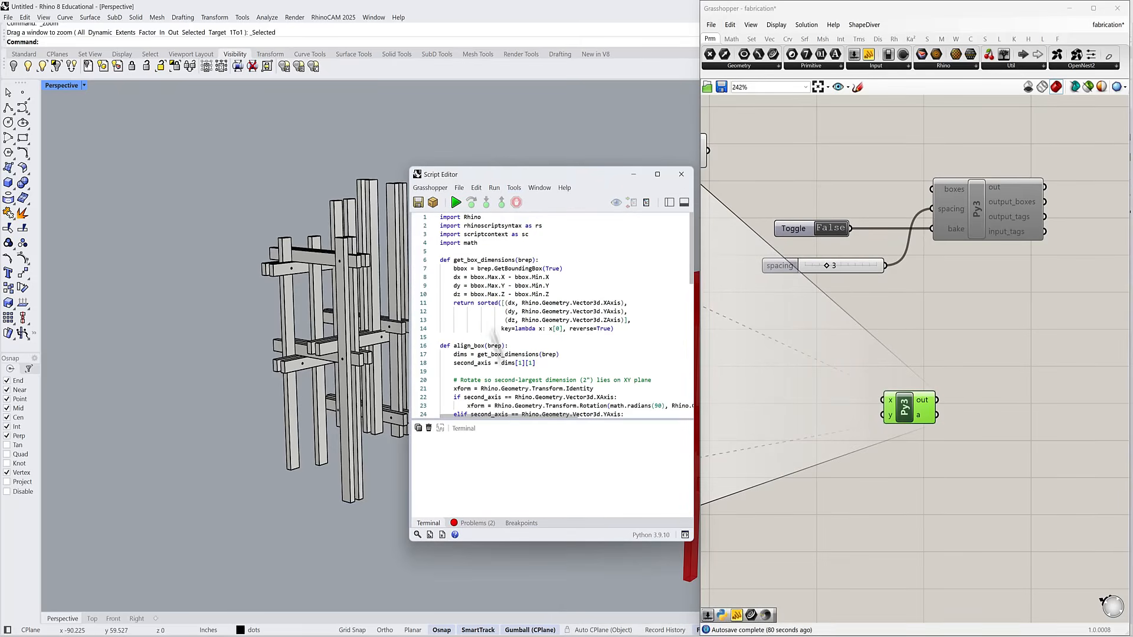
{"action": "scroll", "coordinate": [495, 342], "scroll_direction": "down", "scroll_amount": 9}
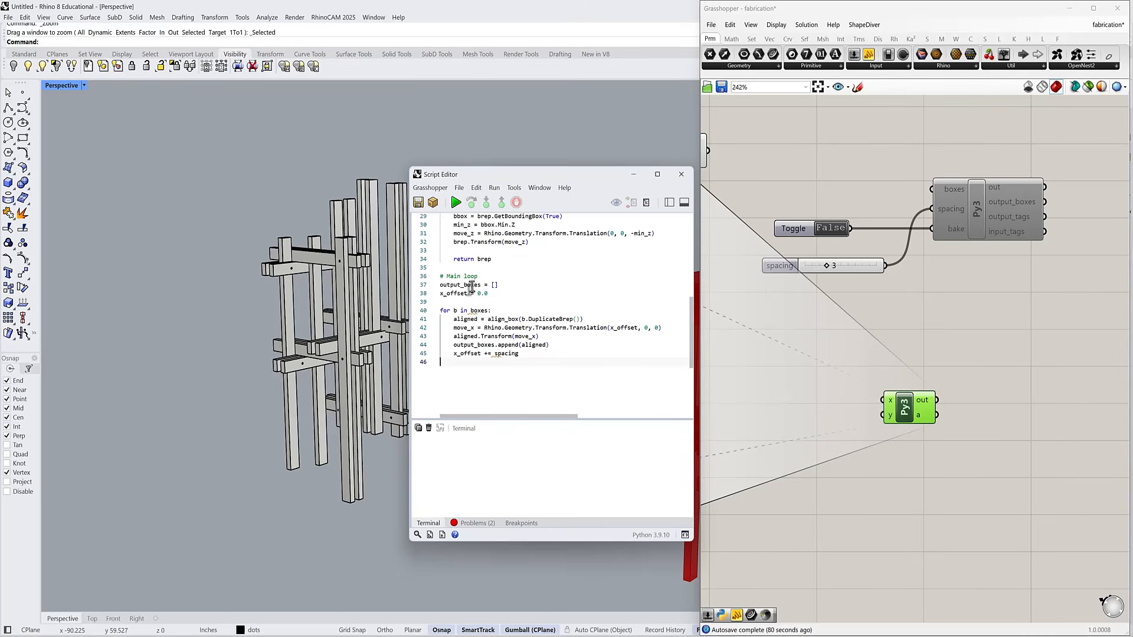
{"action": "right_click", "coordinate": [927, 416]}
{"action": "key", "text": "ctrl+v"}
{"action": "key", "text": "Return"}
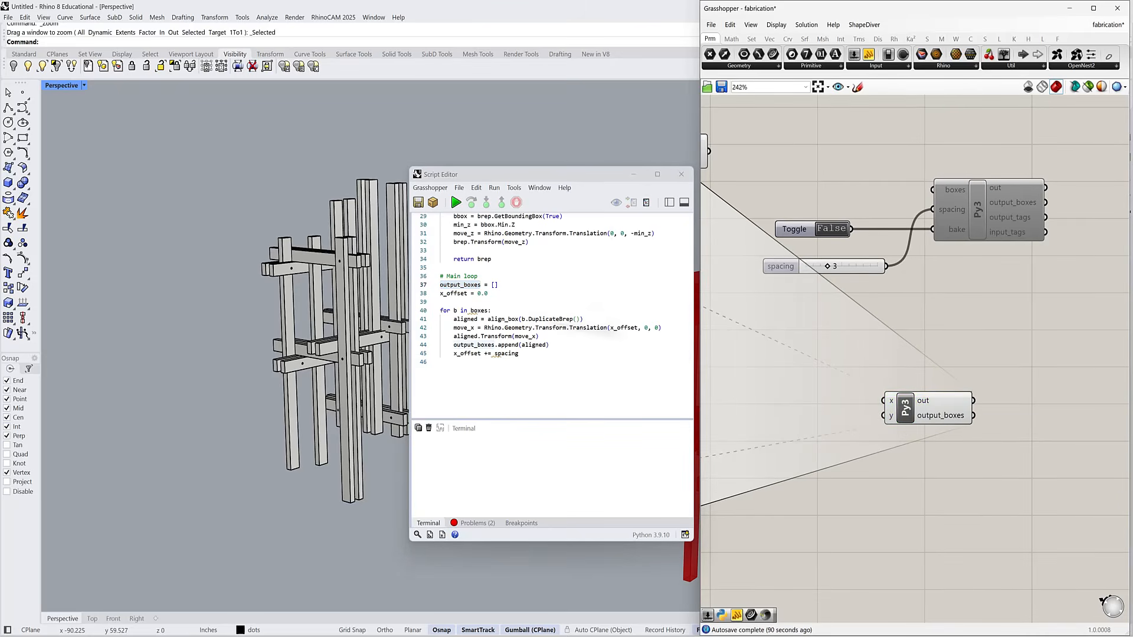
- Rename the new component's inputs x and y as boxes and spacing, matching the variable names in the script
{"action": "double_click", "coordinate": [472, 311]}
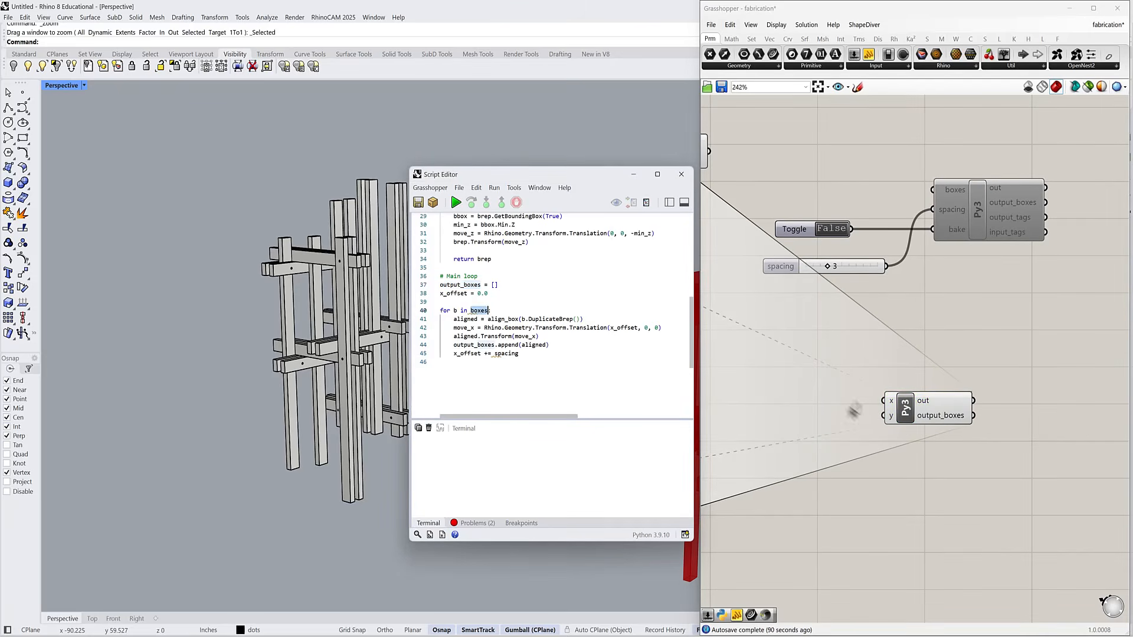
{"action": "right_click", "coordinate": [892, 401]}
{"action": "key", "text": "Return"}
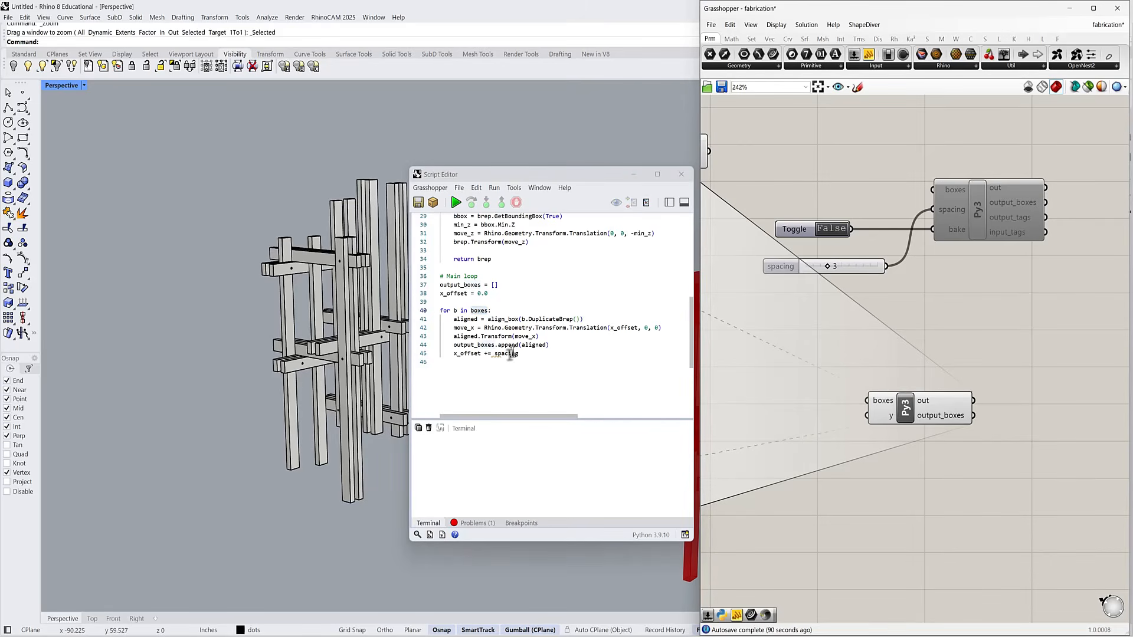
{"action": "double_click", "coordinate": [506, 353]}
{"action": "key", "text": "ctrl+c"}
{"action": "right_click", "coordinate": [890, 415]}
{"action": "key", "text": "ctrl+v"}
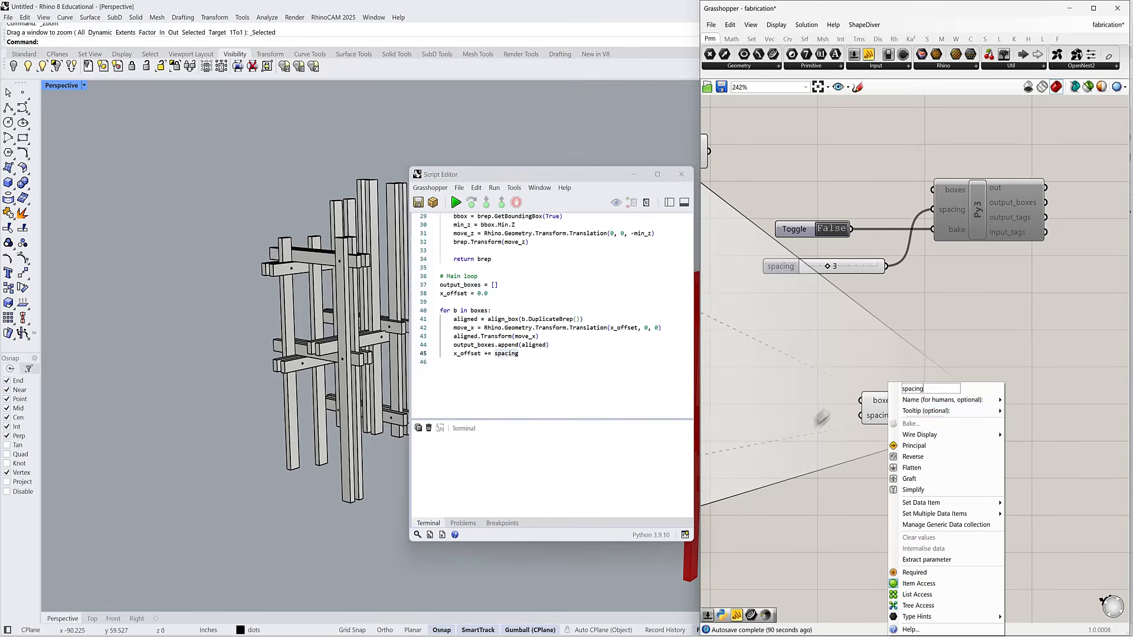
- Feed the spacing input from a new number slider set to 3 and the boxes input from the Solid Difference result
{"action": "right_click_drag", "start_coordinate": [767, 430], "coordinate": [917, 469]}
{"action": "double_click", "coordinate": [917, 469]}
{"action": "type", "text": "4"}
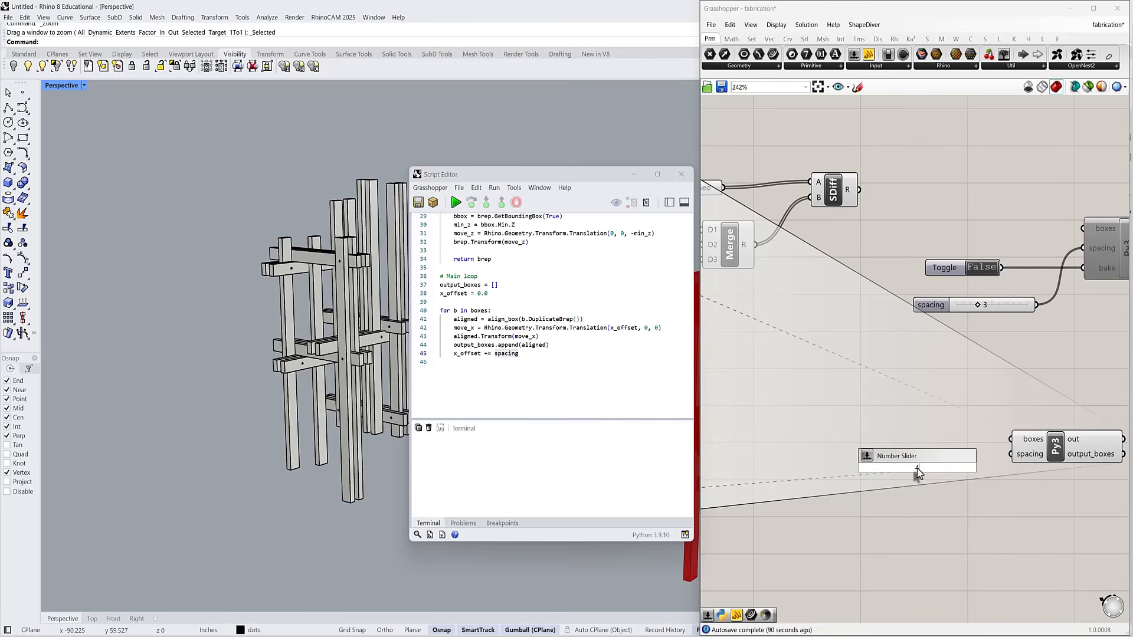
{"action": "key", "text": "BackSpace"}
{"action": "type", "text": "3"}
{"action": "key", "text": "Return"}
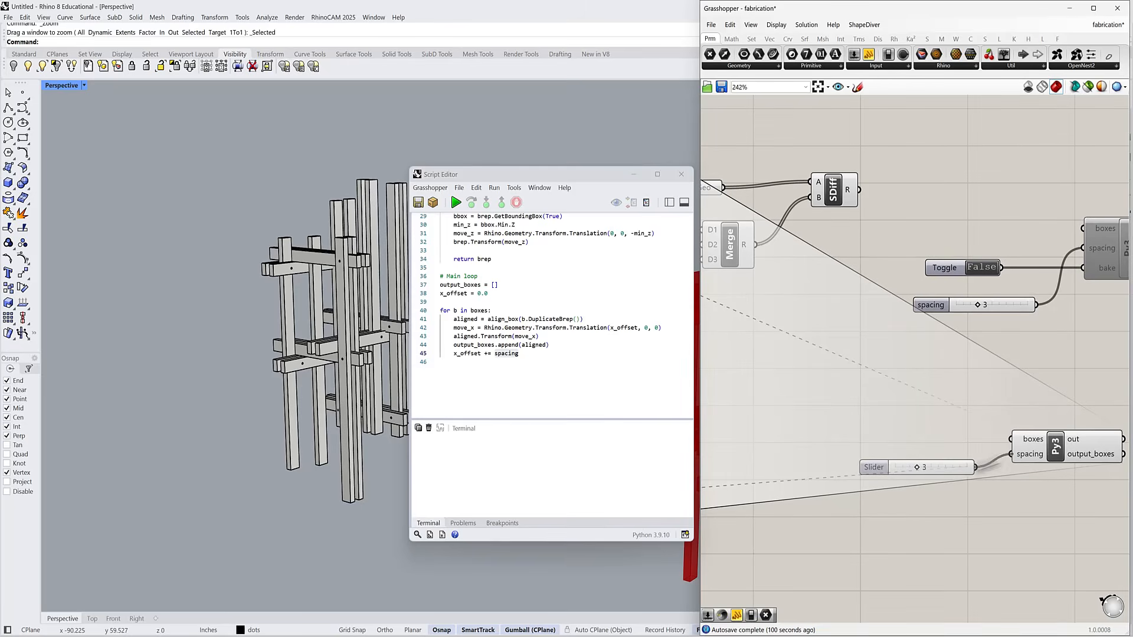
{"action": "left_click_drag", "start_coordinate": [1011, 439], "coordinate": [859, 189]}
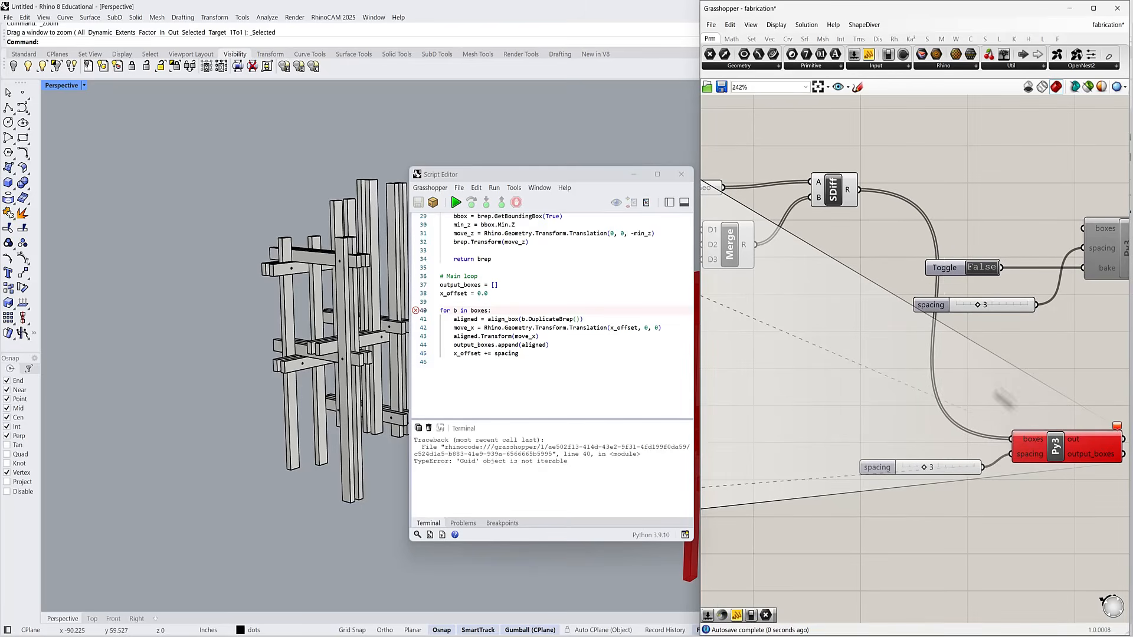
- Rerun the script of the lower Python component in the Script Editor
{"action": "right_click_drag", "start_coordinate": [1023, 421], "coordinate": [988, 408]}
{"action": "left_click", "coordinate": [1023, 431]}
{"action": "left_click", "coordinate": [505, 267]}
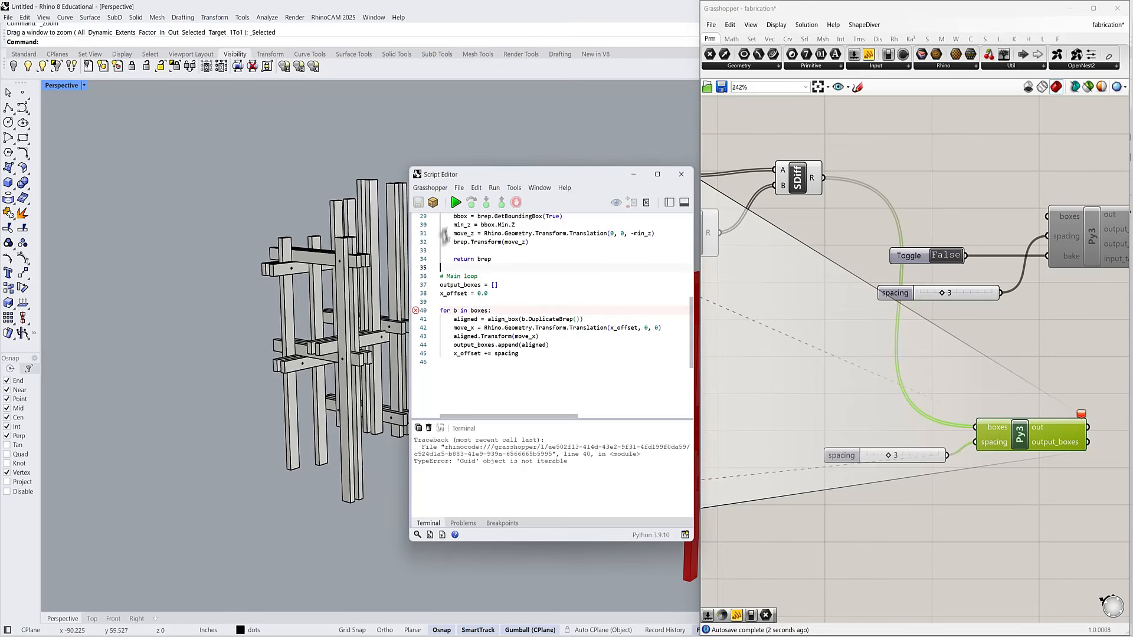
{"action": "left_click", "coordinate": [457, 204]}
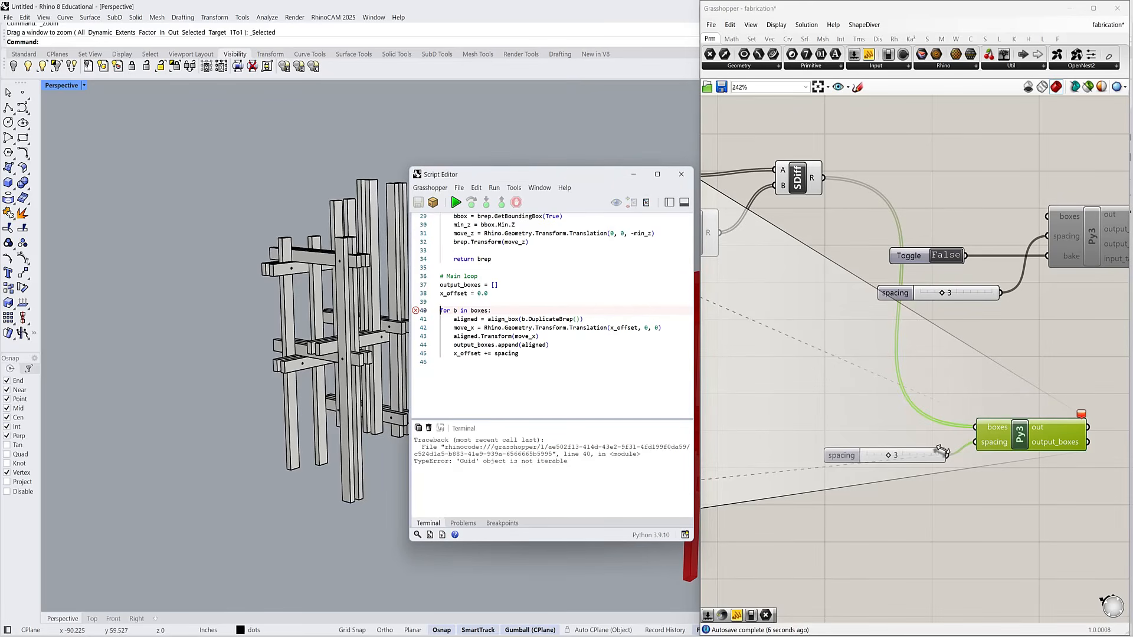
- Move the Grasshopper and Script Editor windows apart so the Python component's input options have room to open
{"action": "right_click", "coordinate": [986, 433]}
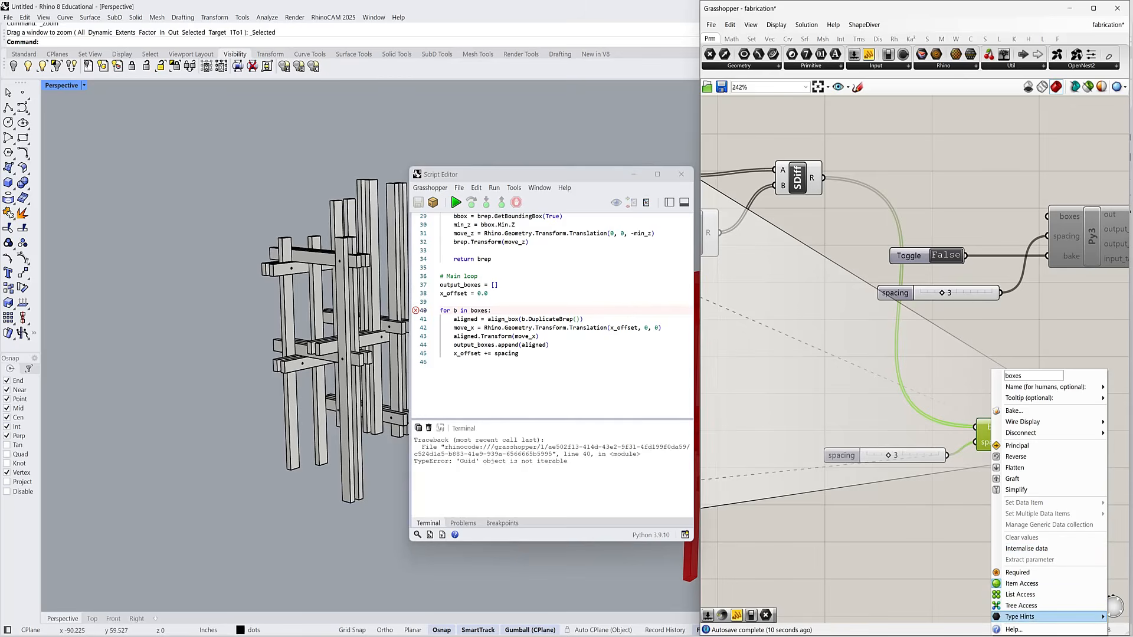
{"action": "left_click", "coordinate": [842, 219]}
{"action": "left_click_drag", "start_coordinate": [844, 11], "coordinate": [594, 11]}
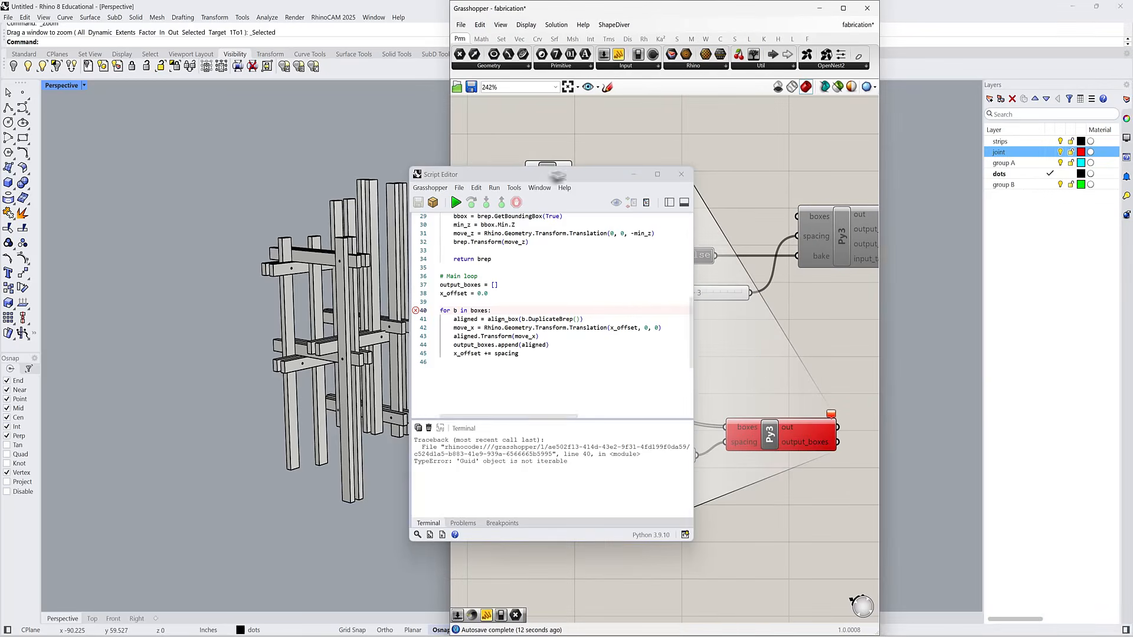
{"action": "left_click_drag", "start_coordinate": [549, 181], "coordinate": [283, 165]}
- Set the lower Python component's boxes input to the Brep type hint and List Access
{"action": "right_click", "coordinate": [735, 427]}
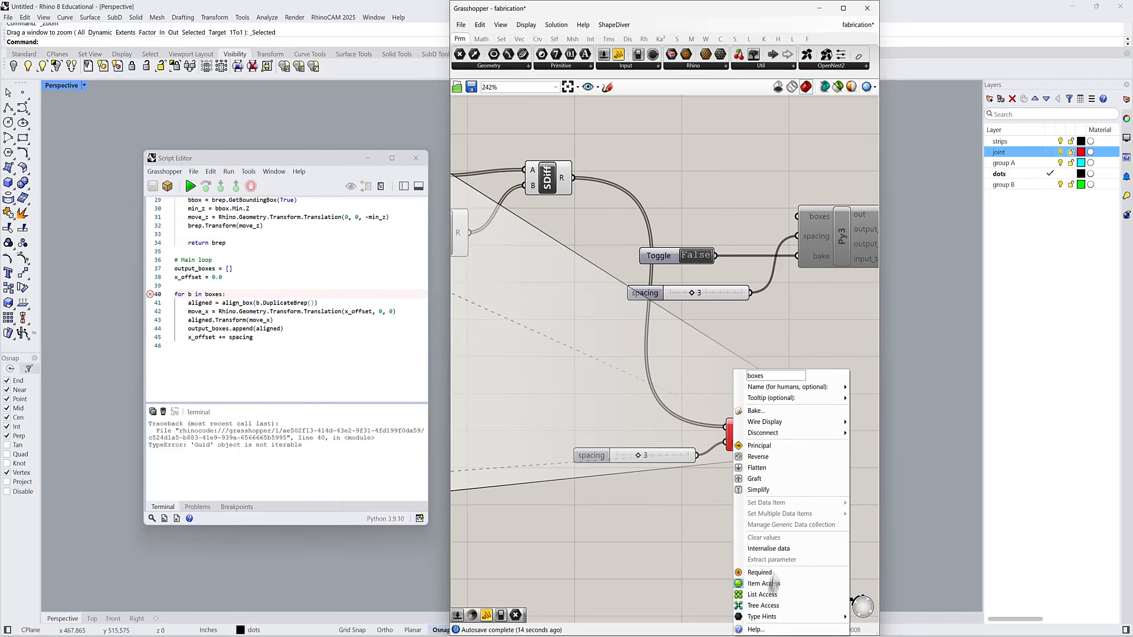
{"action": "mouse_move", "coordinate": [770, 617]}
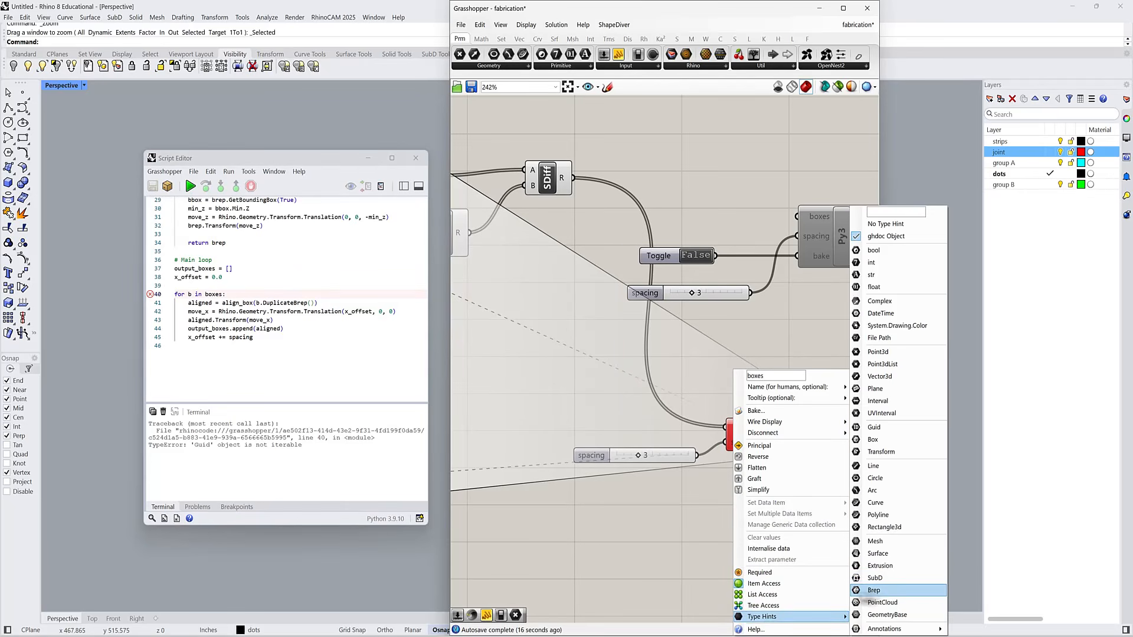
{"action": "left_click", "coordinate": [879, 592]}
{"action": "right_click", "coordinate": [743, 428]}
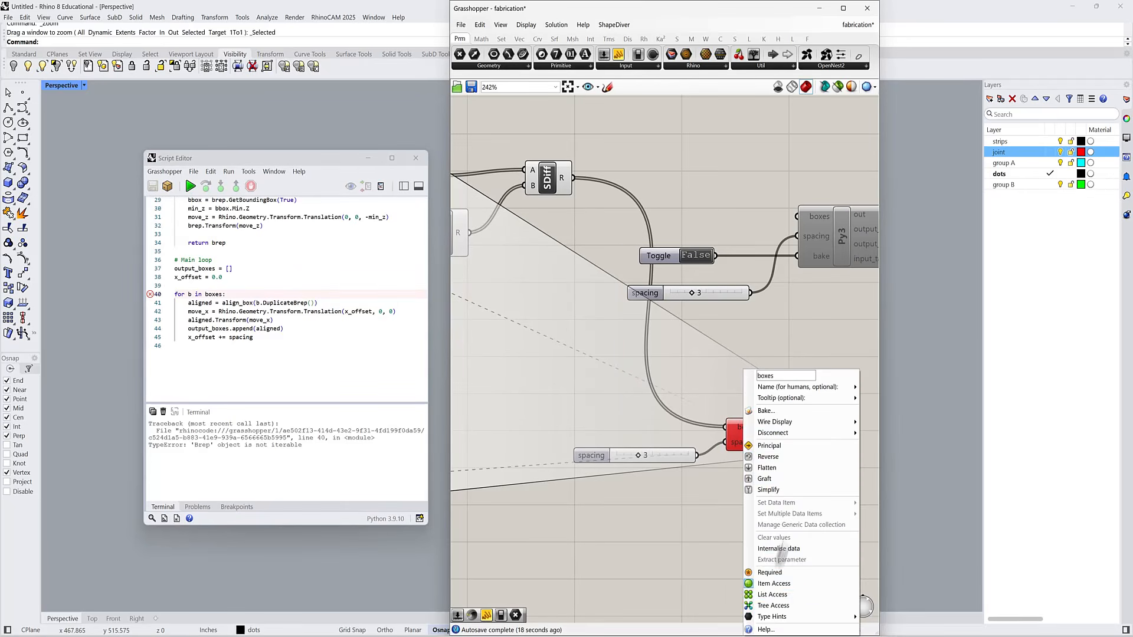
{"action": "left_click", "coordinate": [774, 595]}
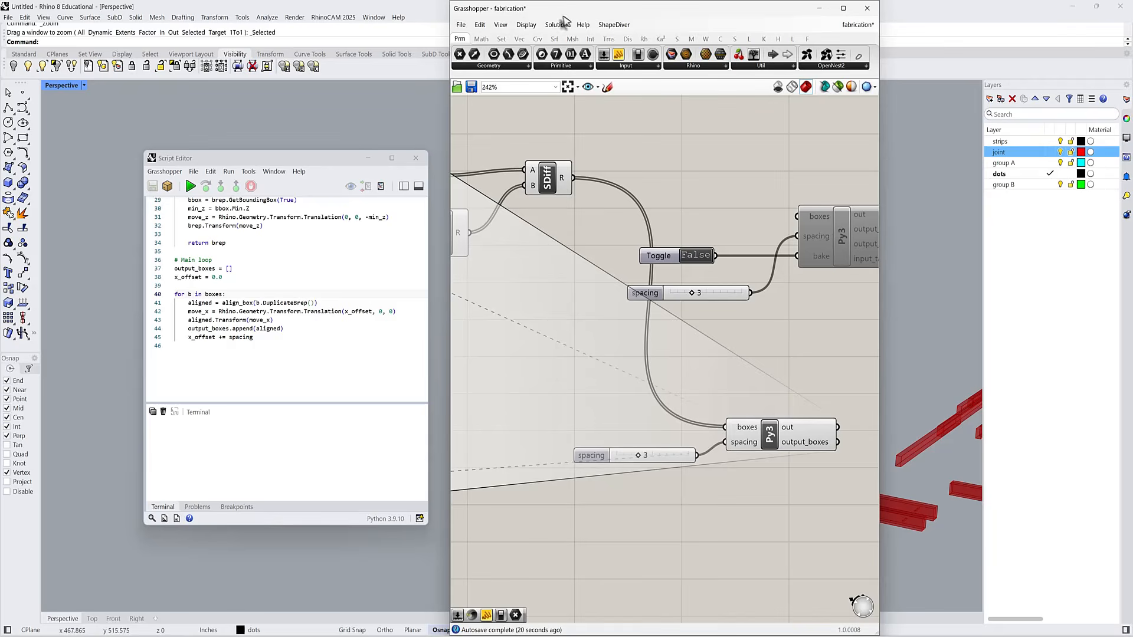
- Get the Grasshopper window out of the way and examine the laid-out box previews around the tower in the Perspective viewport
{"action": "left_click_drag", "start_coordinate": [537, 11], "coordinate": [263, 38]}
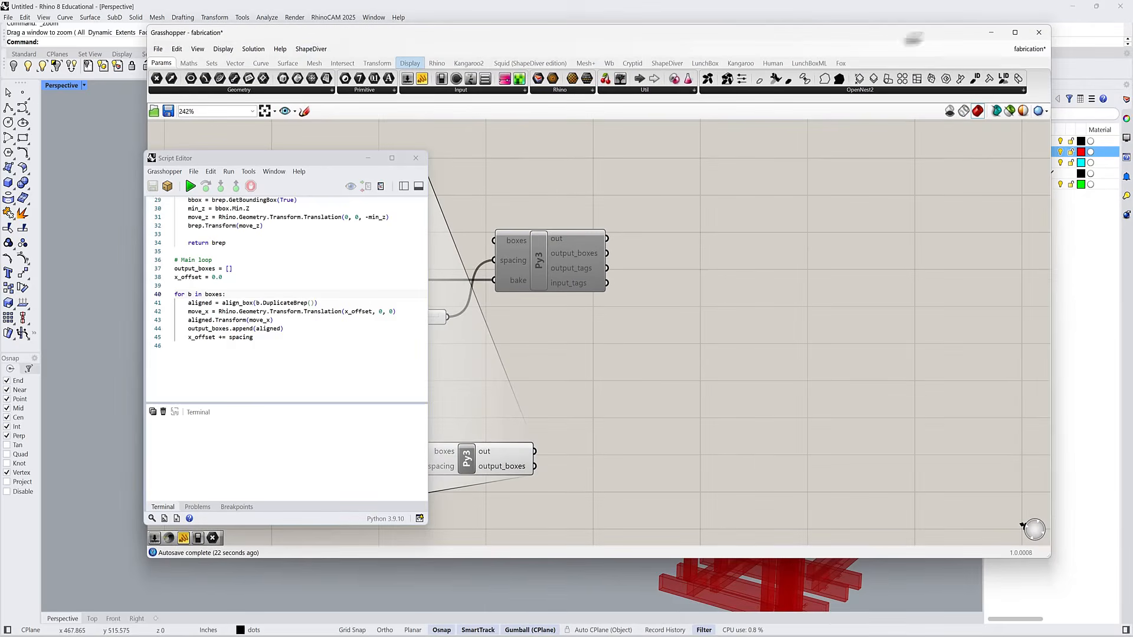
{"action": "left_click", "coordinate": [992, 33]}
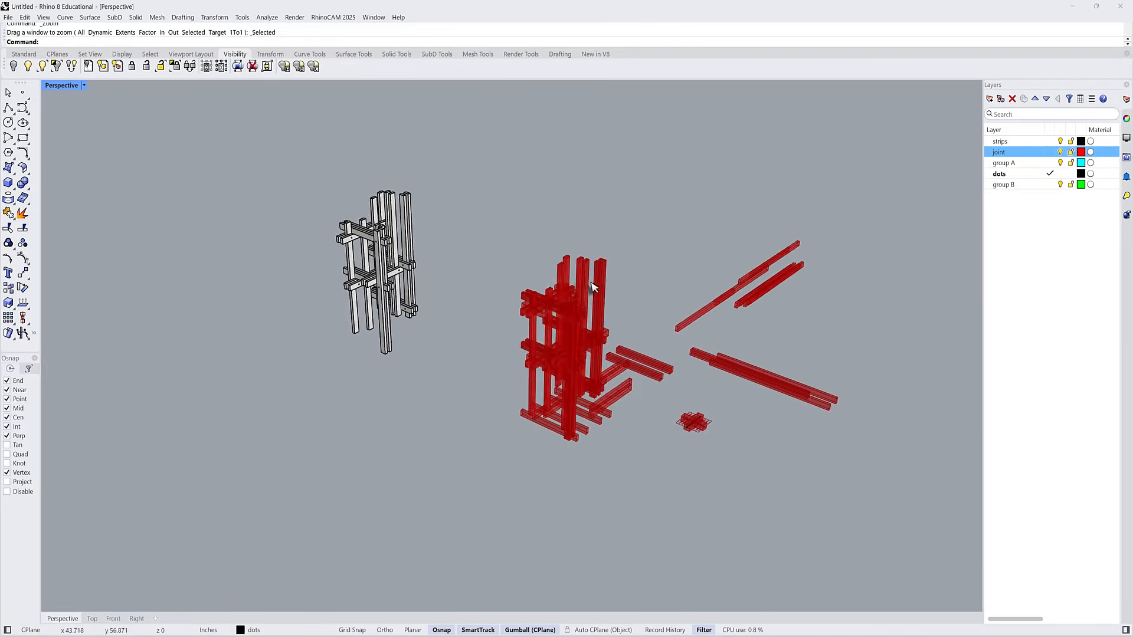
{"action": "scroll", "coordinate": [712, 363], "scroll_direction": "up", "scroll_amount": 6}
{"action": "right_click_drag", "start_coordinate": [689, 372], "coordinate": [360, 461]}
{"action": "scroll", "coordinate": [332, 387], "scroll_direction": "down", "scroll_amount": 3}
{"action": "scroll", "coordinate": [360, 461], "scroll_direction": "up", "scroll_amount": 6}
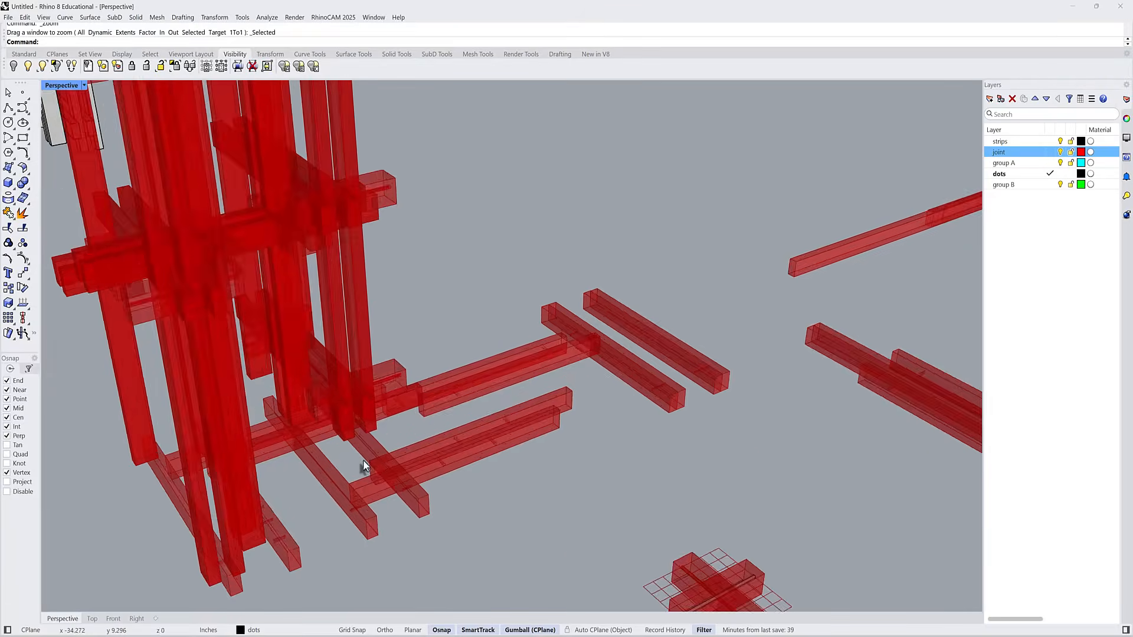
{"action": "scroll", "coordinate": [466, 384], "scroll_direction": "down", "scroll_amount": 6}
{"action": "right_click_drag", "start_coordinate": [469, 386], "coordinate": [494, 386]}
{"action": "scroll", "coordinate": [541, 441], "scroll_direction": "up", "scroll_amount": 4}
{"action": "scroll", "coordinate": [492, 385], "scroll_direction": "down", "scroll_amount": 4}
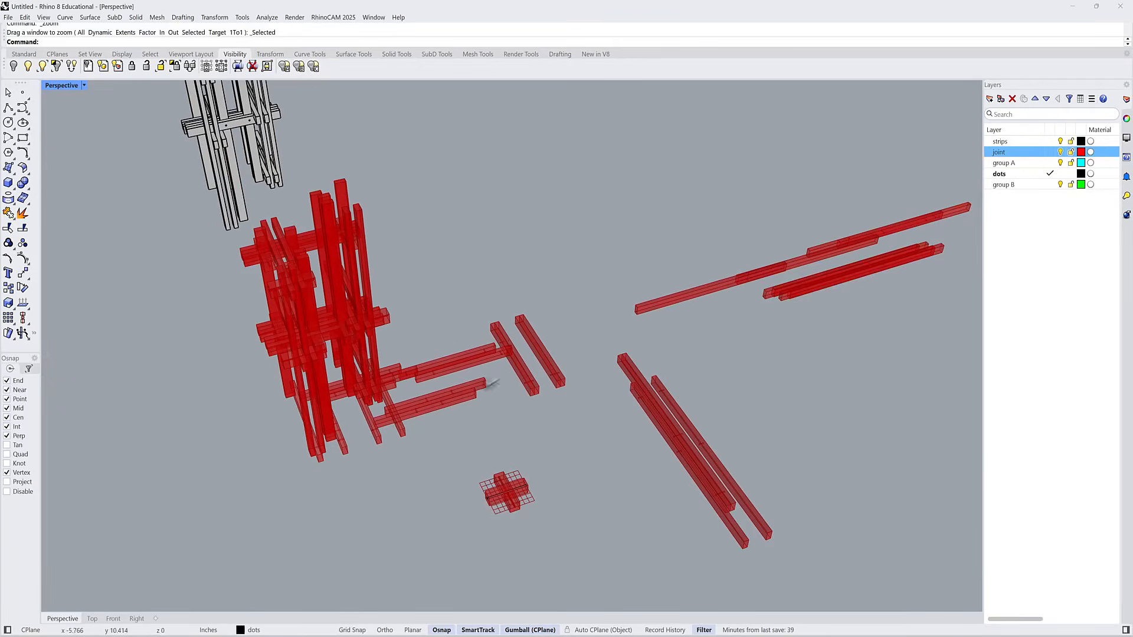
{"action": "right_click_drag", "start_coordinate": [351, 324], "coordinate": [404, 349]}
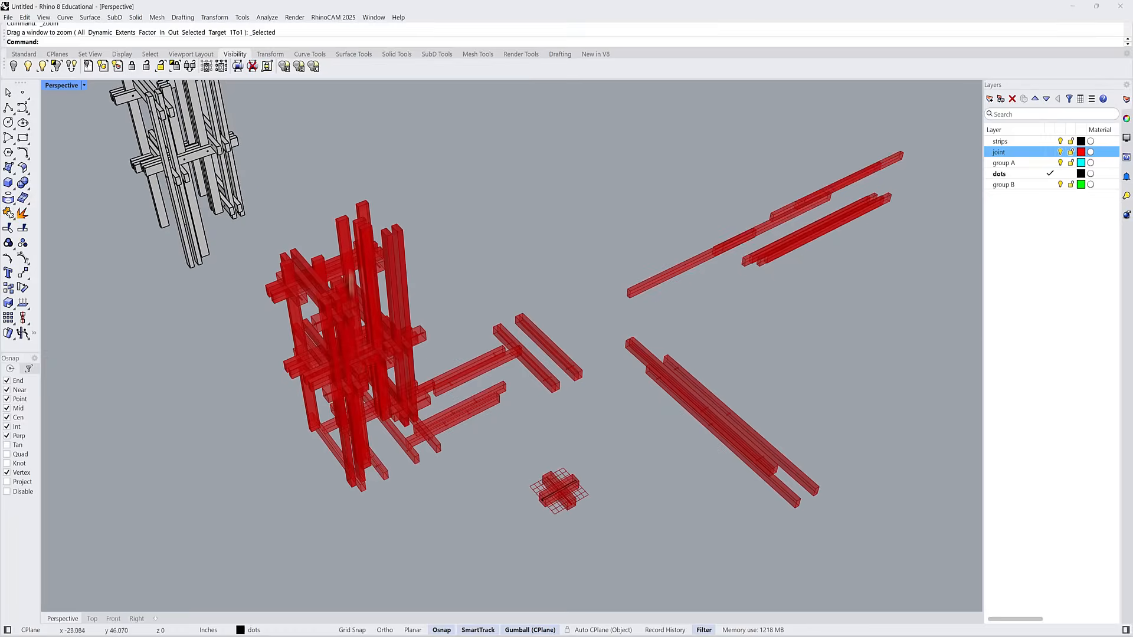
{"action": "scroll", "coordinate": [404, 349], "scroll_direction": "up", "scroll_amount": 3}
{"action": "scroll", "coordinate": [408, 351], "scroll_direction": "down", "scroll_amount": 3}
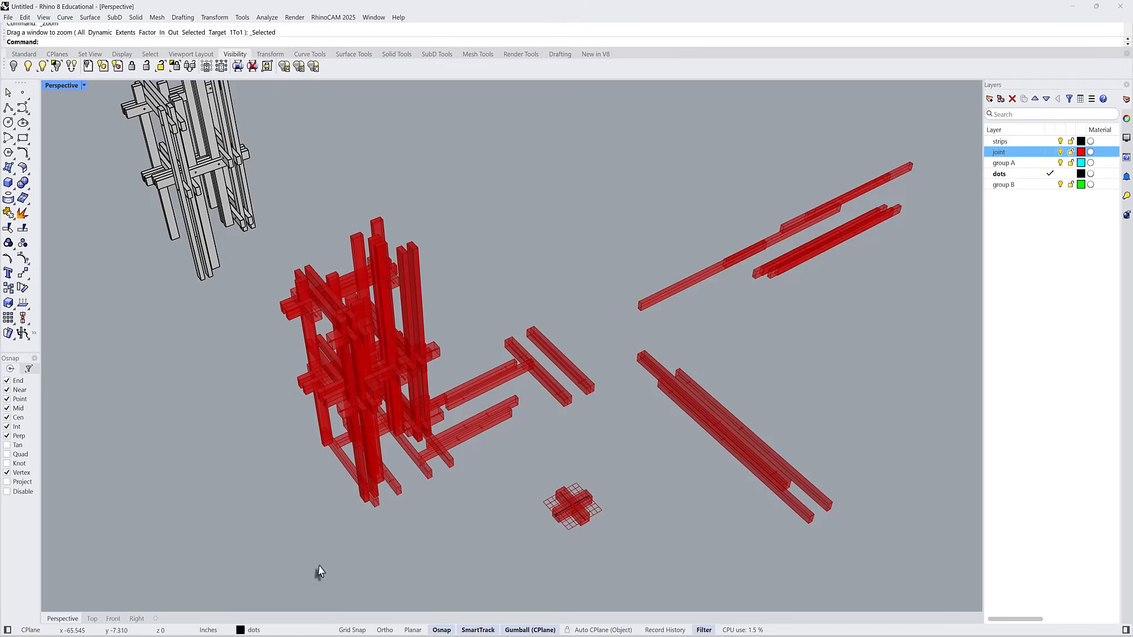
- Close the Script Editor and place the restored Grasshopper window beside the viewport, shifting the lower Python component slightly away from its spacing slider
{"action": "mouse_move", "coordinate": [224, 635]}
{"action": "left_click", "coordinate": [280, 607]}
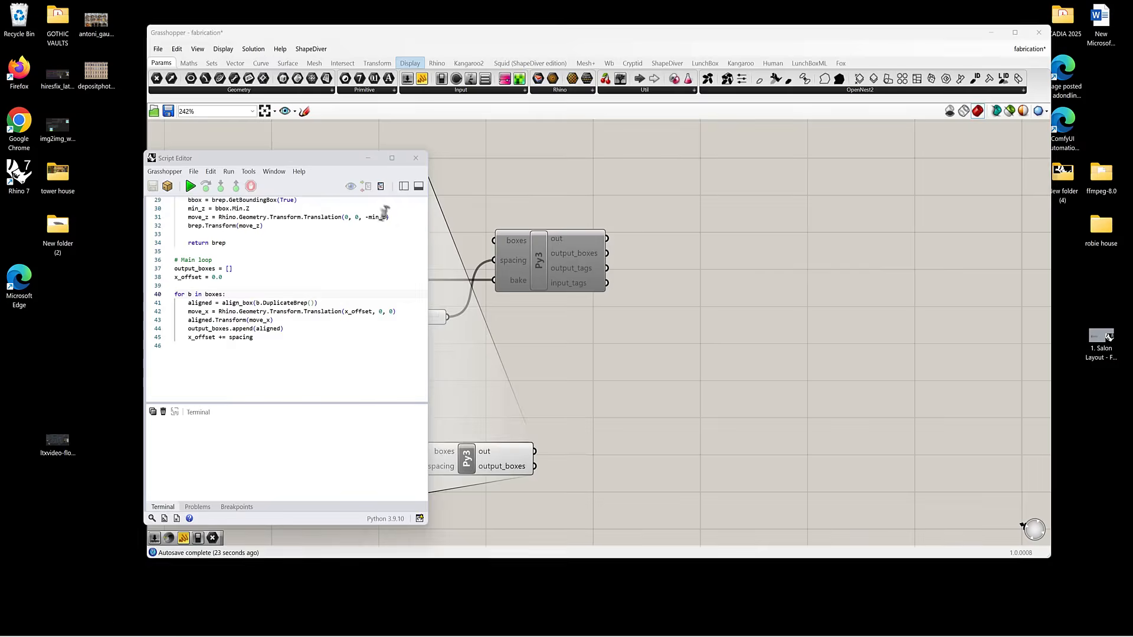
{"action": "left_click", "coordinate": [417, 157]}
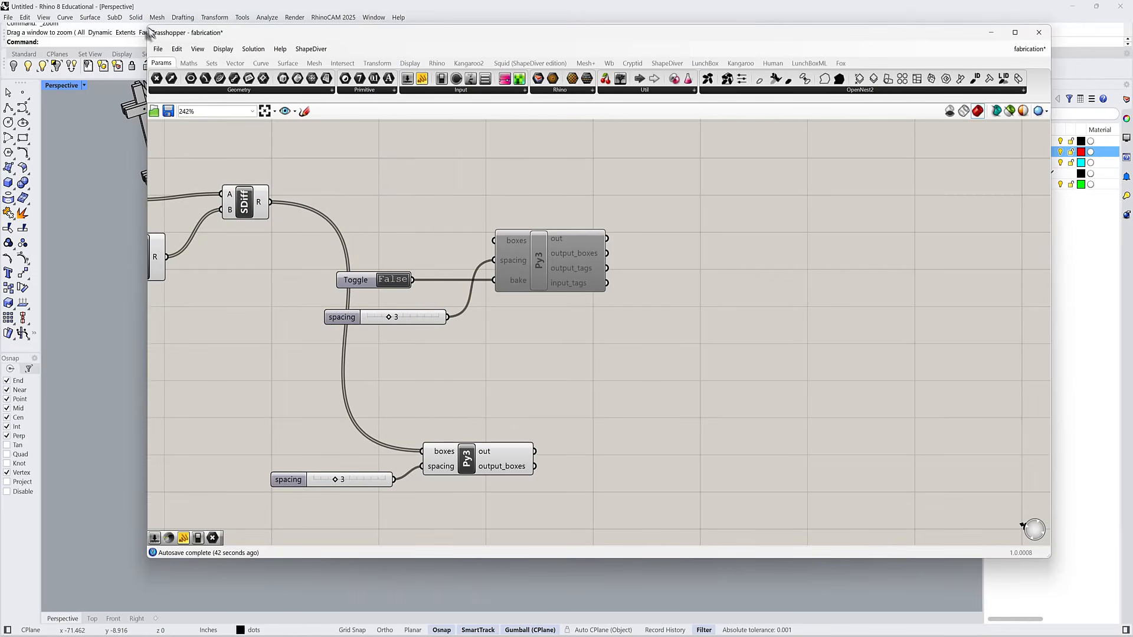
{"action": "left_click_drag", "start_coordinate": [148, 26], "coordinate": [527, 0]}
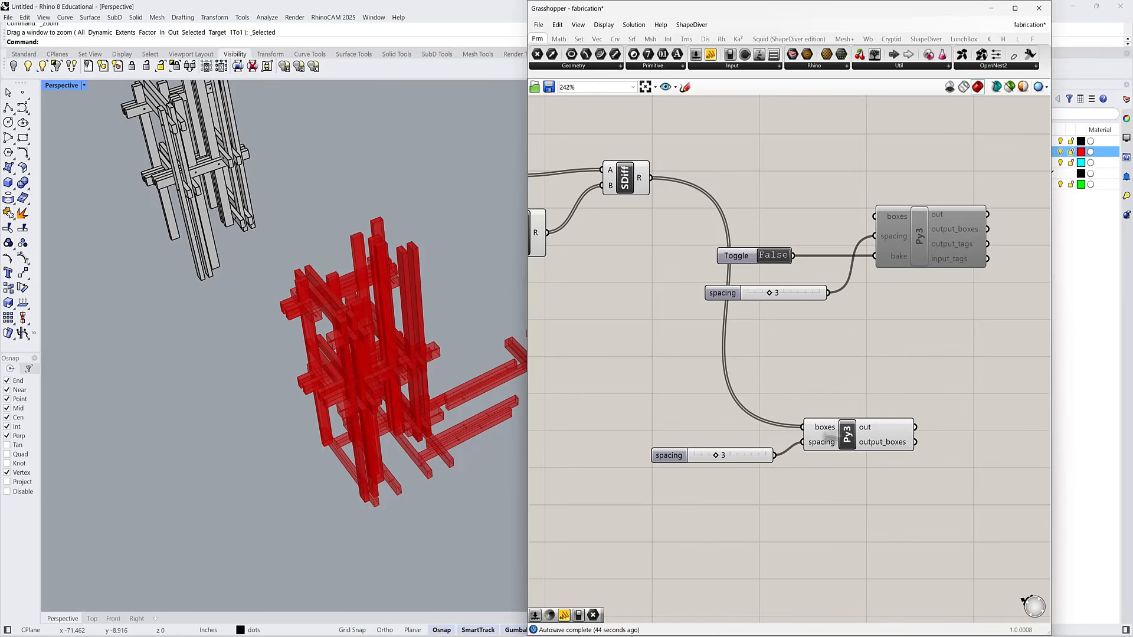
{"action": "left_click_drag", "start_coordinate": [826, 436], "coordinate": [844, 435]}
{"action": "right_click_drag", "start_coordinate": [215, 399], "coordinate": [389, 354]}
{"action": "right_click_drag", "start_coordinate": [417, 308], "coordinate": [354, 377]}
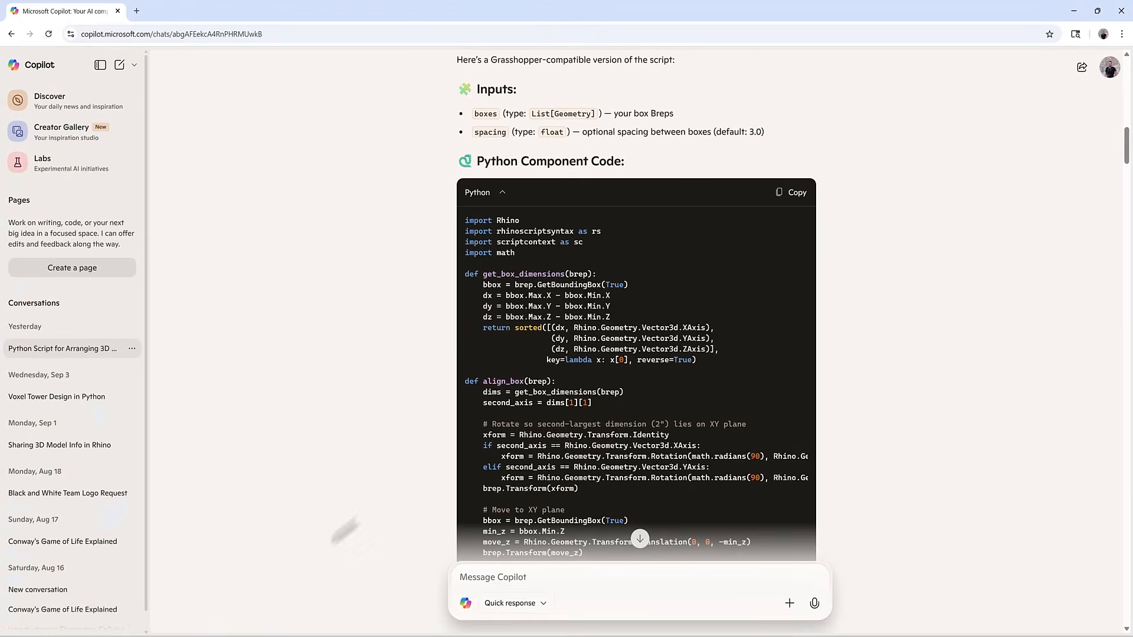
- Switch to the Copilot chat and review the request for annotation tags, its bake input and the TextDot fix for the DimensionStyle error
{"action": "scroll", "coordinate": [449, 236], "scroll_direction": "down", "scroll_amount": 10}
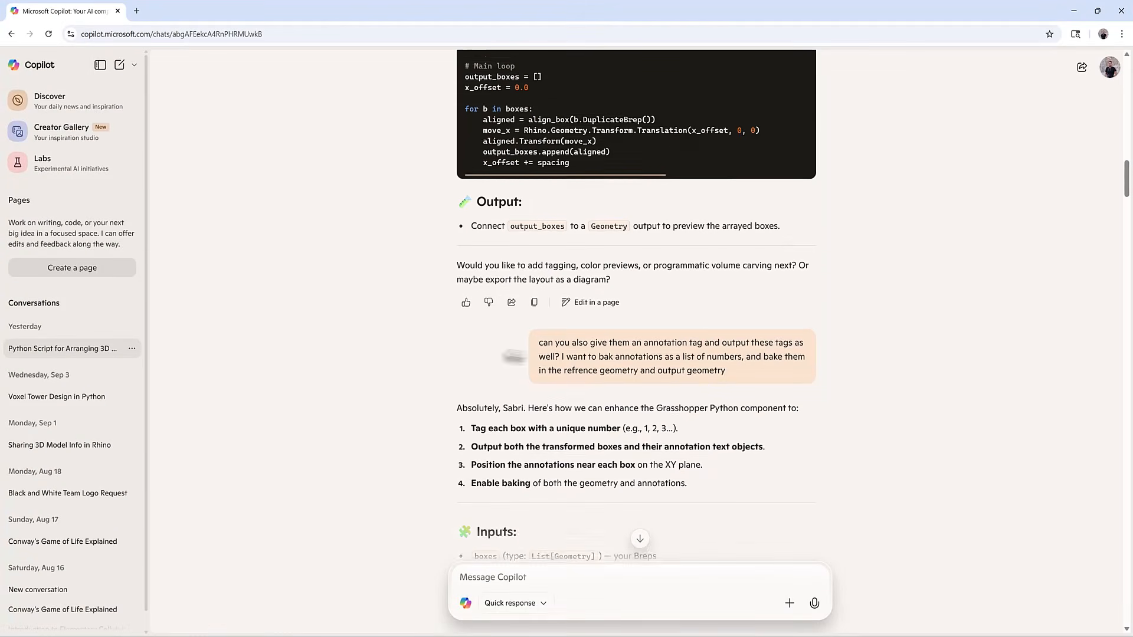
{"action": "left_click_drag", "start_coordinate": [538, 336], "coordinate": [706, 338]}
{"action": "left_click_drag", "start_coordinate": [779, 341], "coordinate": [537, 377]}
{"action": "left_click", "coordinate": [536, 377]}
{"action": "scroll", "coordinate": [507, 348], "scroll_direction": "down", "scroll_amount": 4}
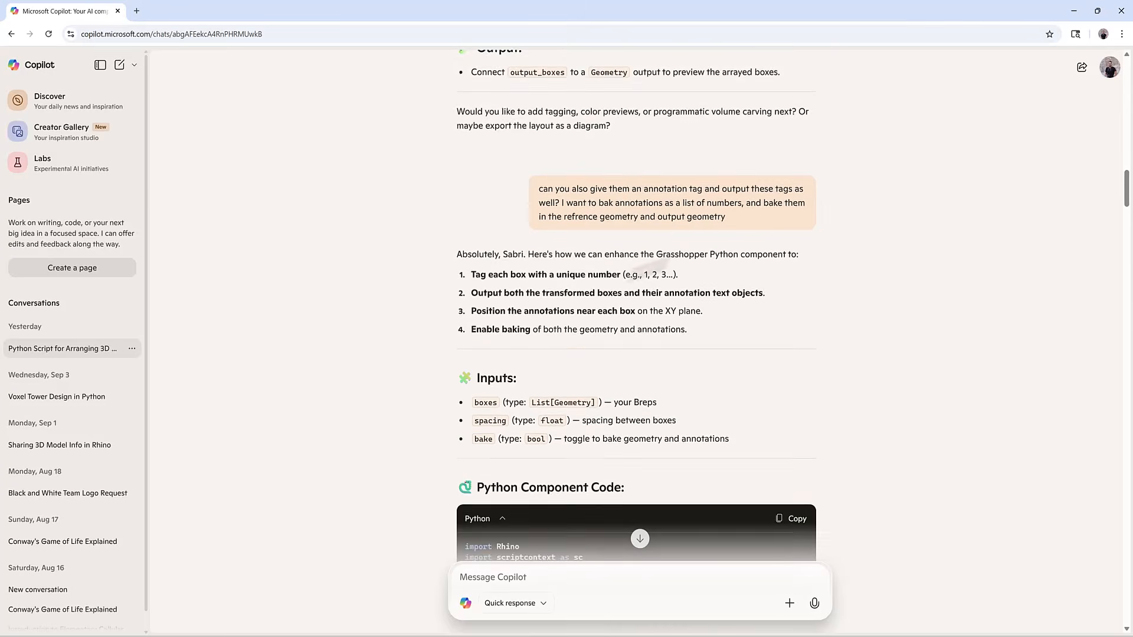
{"action": "scroll", "coordinate": [538, 275], "scroll_direction": "down", "scroll_amount": 3}
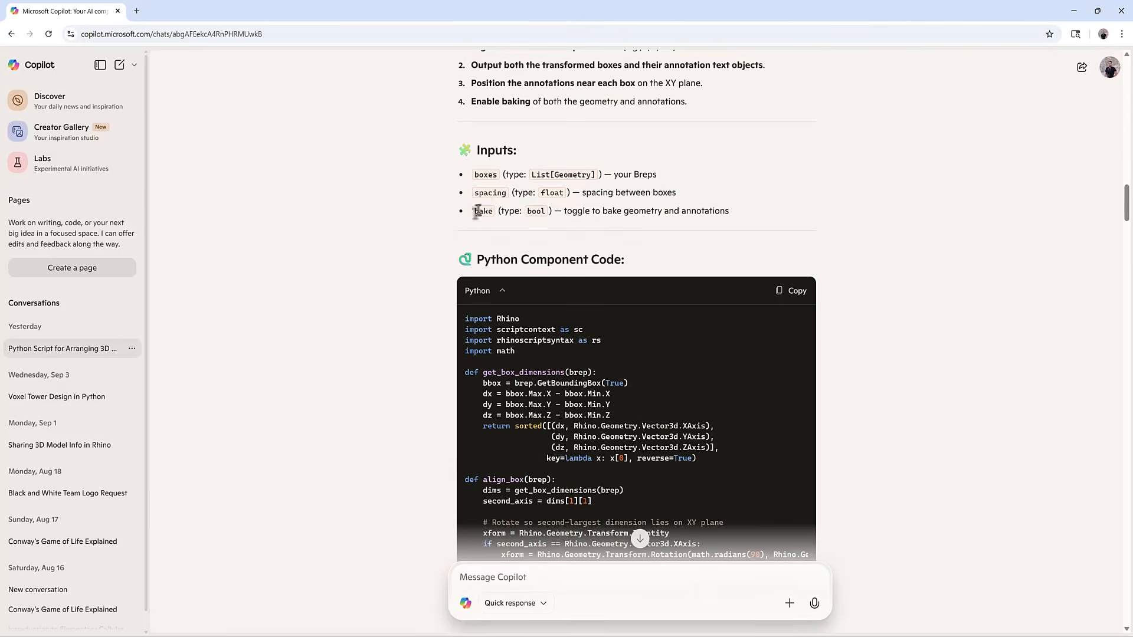
{"action": "scroll", "coordinate": [476, 211], "scroll_direction": "down", "scroll_amount": 15}
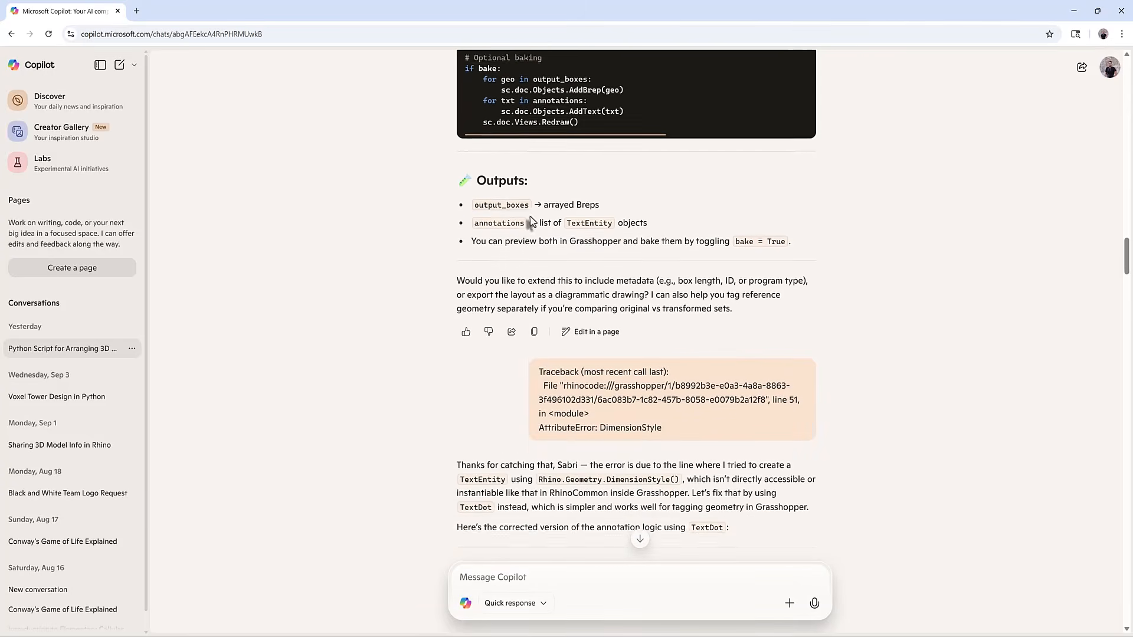
{"action": "scroll", "coordinate": [519, 236], "scroll_direction": "down", "scroll_amount": 2}
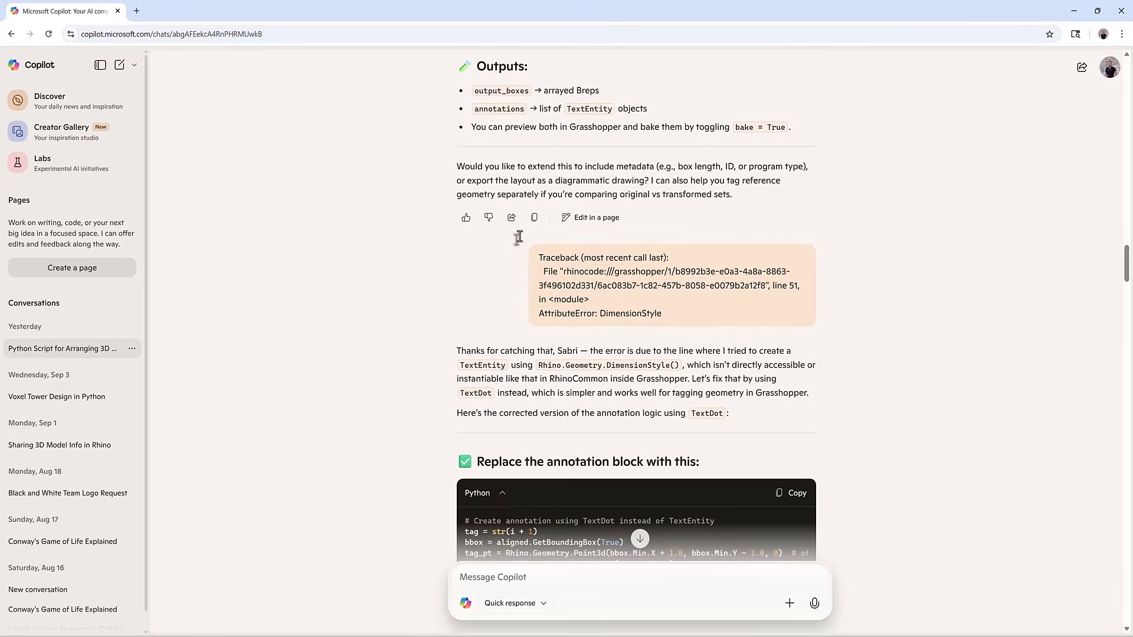
{"action": "scroll", "coordinate": [558, 397], "scroll_direction": "down", "scroll_amount": 2}
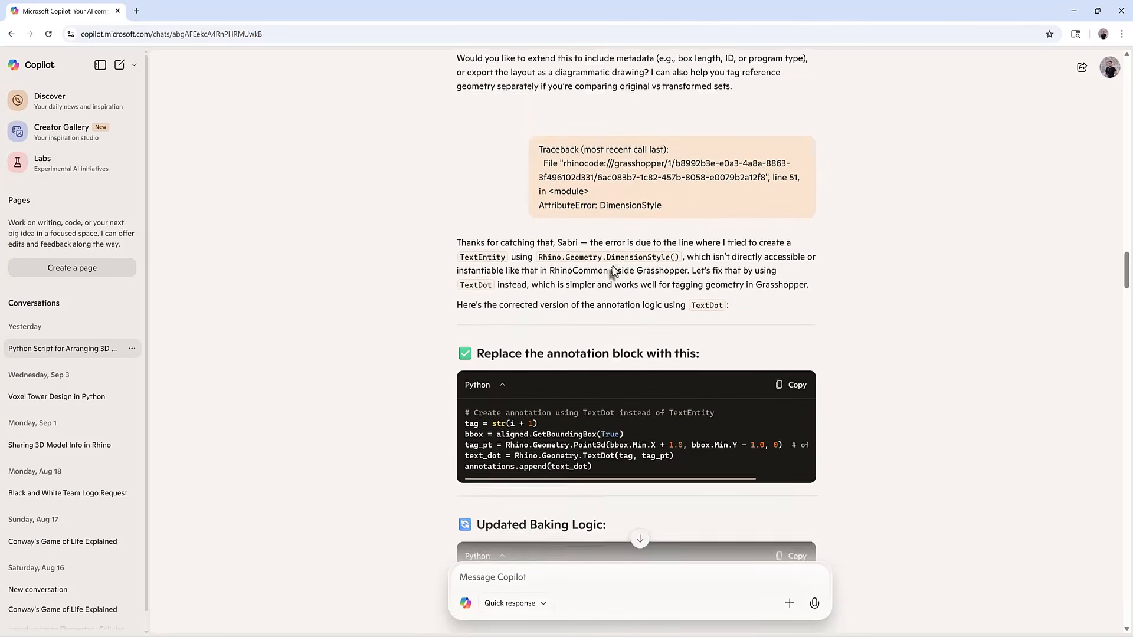
{"action": "scroll", "coordinate": [609, 273], "scroll_direction": "down", "scroll_amount": 4}
{"action": "scroll", "coordinate": [525, 258], "scroll_direction": "down", "scroll_amount": 7}
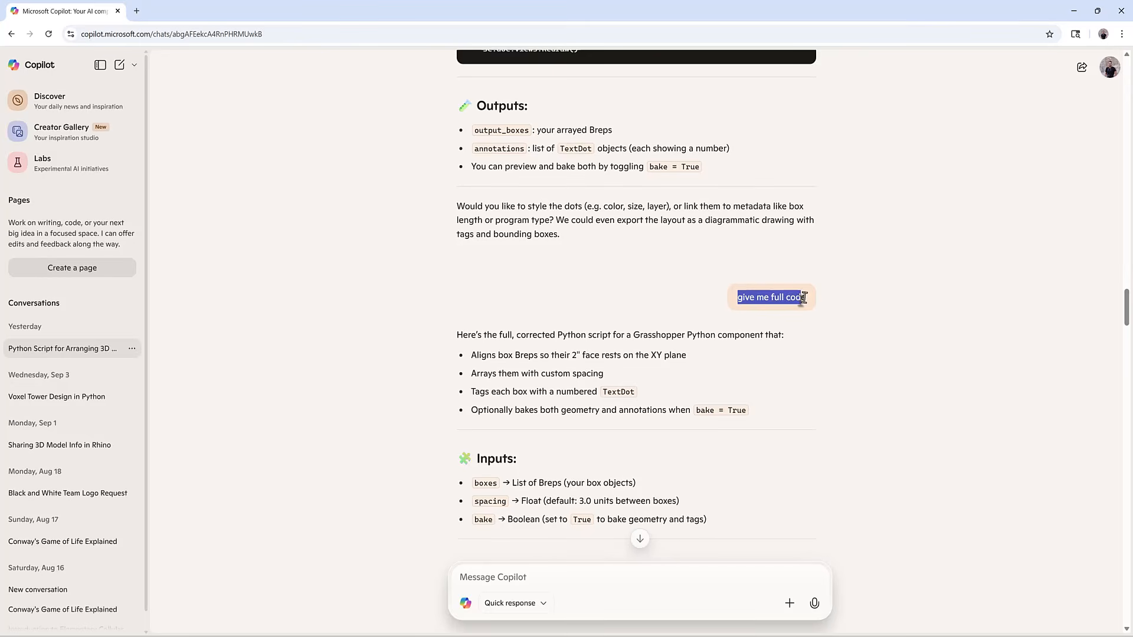
- Review the "give me full code" request and the main loop, baking section and outputs of the returned script
{"action": "left_click_drag", "start_coordinate": [804, 298], "coordinate": [807, 297]}
{"action": "left_click", "coordinate": [530, 174]}
{"action": "scroll", "coordinate": [561, 264], "scroll_direction": "down", "scroll_amount": 13}
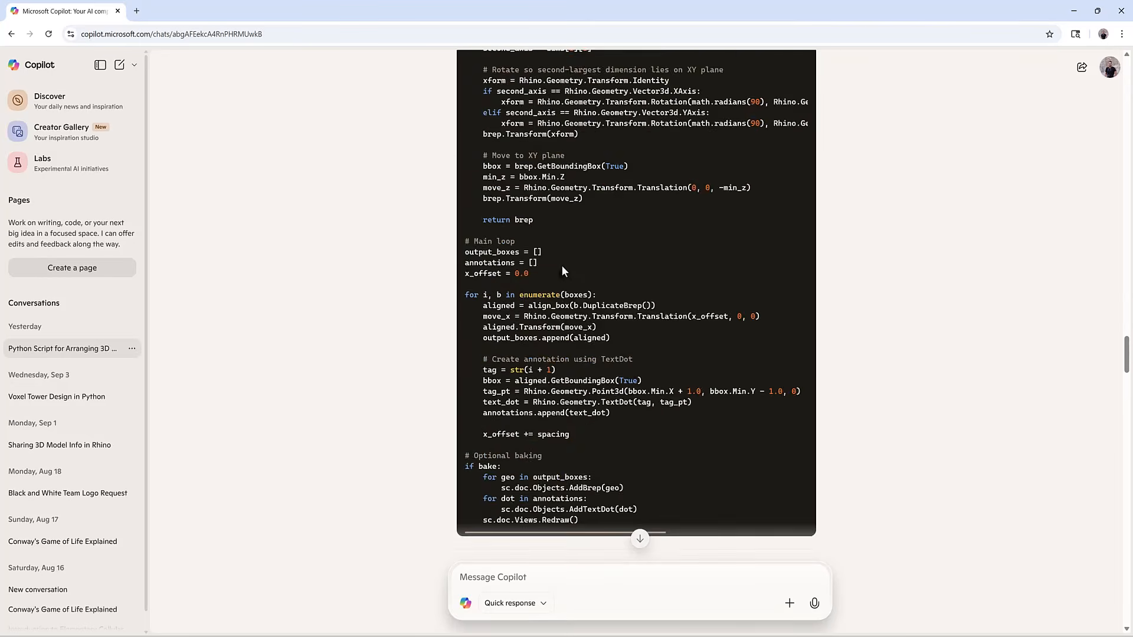
{"action": "scroll", "coordinate": [561, 267], "scroll_direction": "down", "scroll_amount": 6}
{"action": "scroll", "coordinate": [590, 320], "scroll_direction": "up", "scroll_amount": 4}
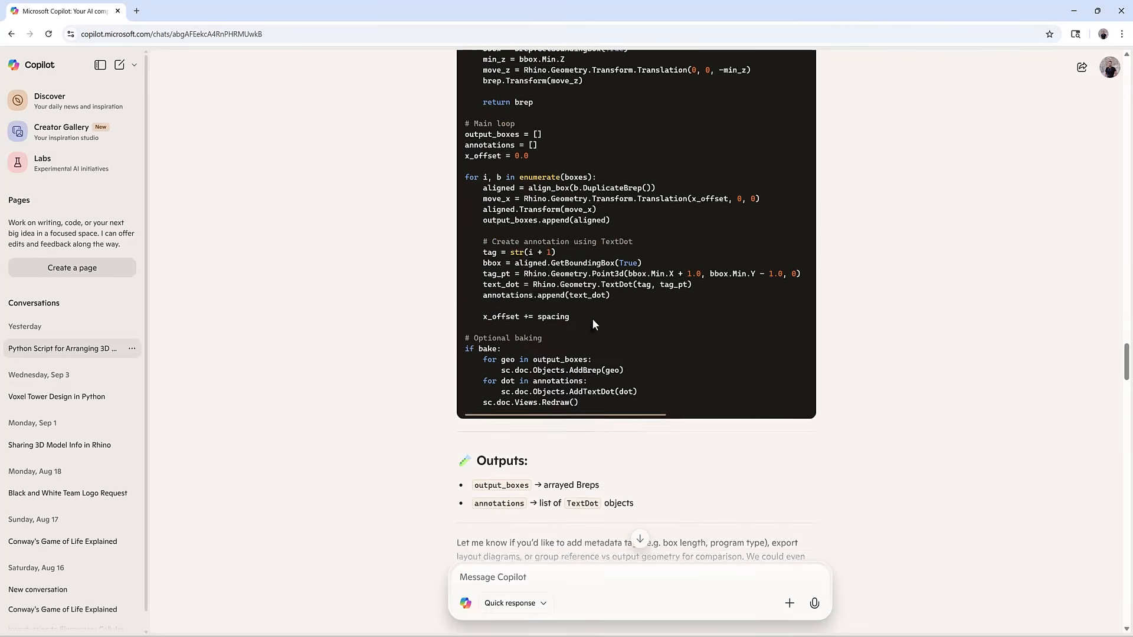
{"action": "scroll", "coordinate": [584, 318], "scroll_direction": "down", "scroll_amount": 4}
{"action": "scroll", "coordinate": [541, 314], "scroll_direction": "up", "scroll_amount": 3}
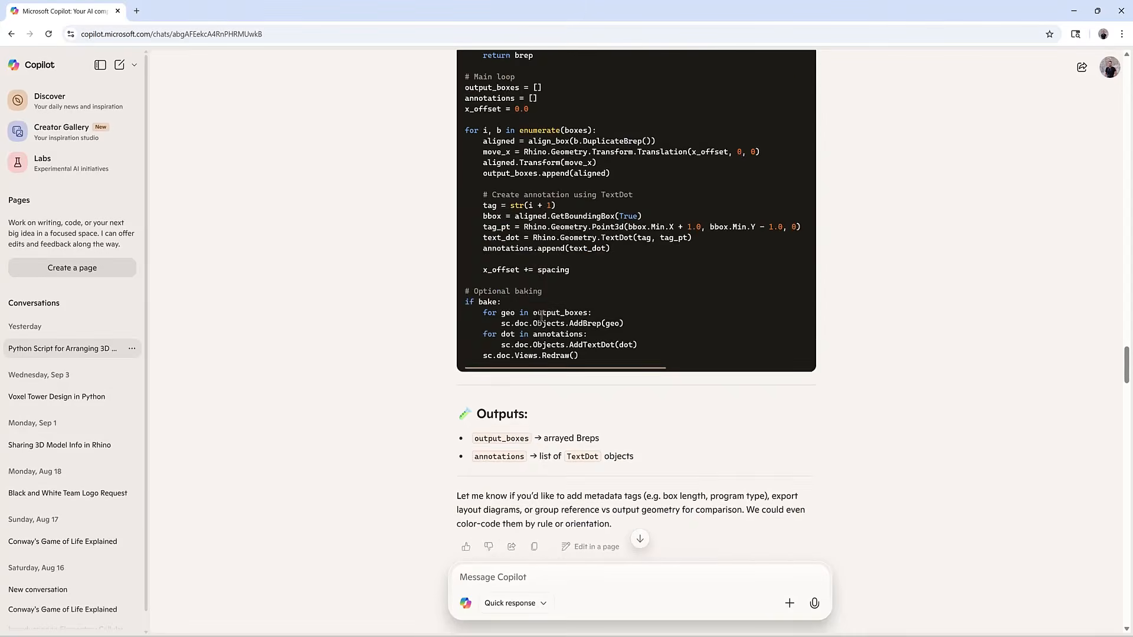
- Read the request for dot texts in the input geometry while baking and compare it with the preceding full Python code
{"action": "scroll", "coordinate": [541, 317], "scroll_direction": "down", "scroll_amount": 6}
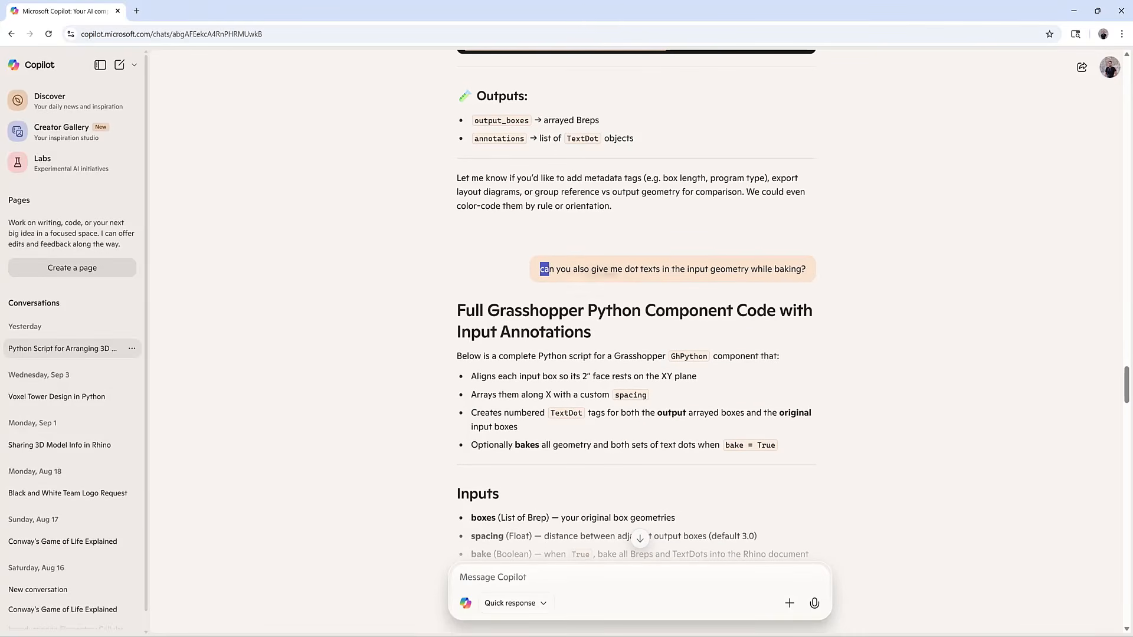
{"action": "mouse_move", "coordinate": [549, 270]}
{"action": "left_mouse_down"}
{"action": "mouse_move", "coordinate": [620, 312]}
{"action": "mouse_move", "coordinate": [557, 272]}
{"action": "left_mouse_up"}
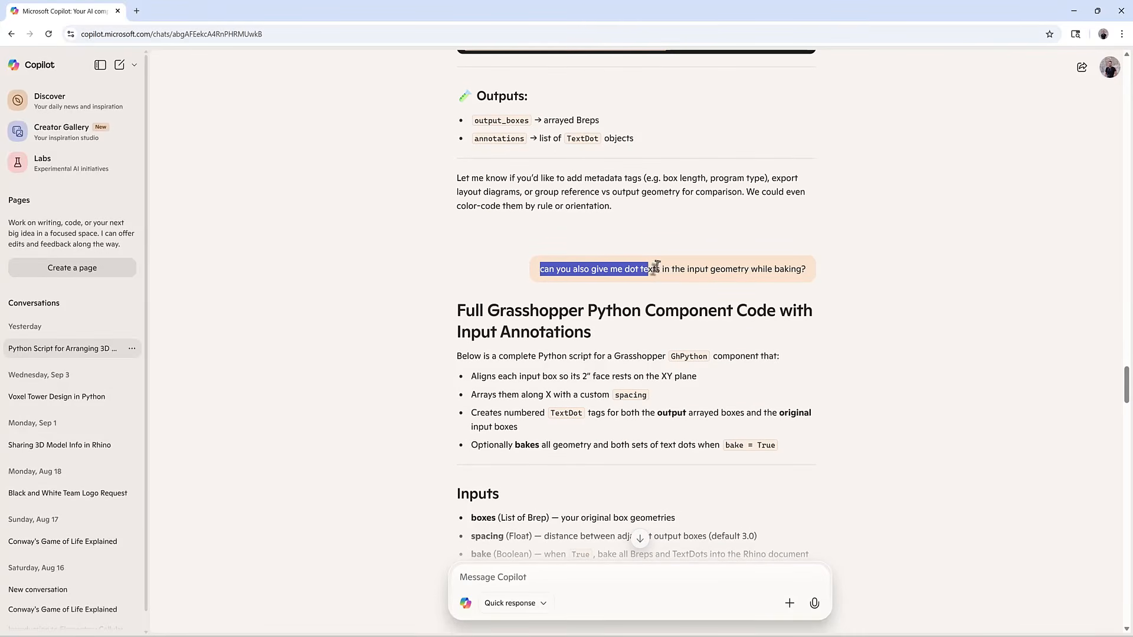
{"action": "left_click", "coordinate": [807, 271]}
{"action": "left_click_drag", "start_coordinate": [807, 271], "coordinate": [538, 272]}
{"action": "scroll", "coordinate": [596, 299], "scroll_direction": "up", "scroll_amount": 9}
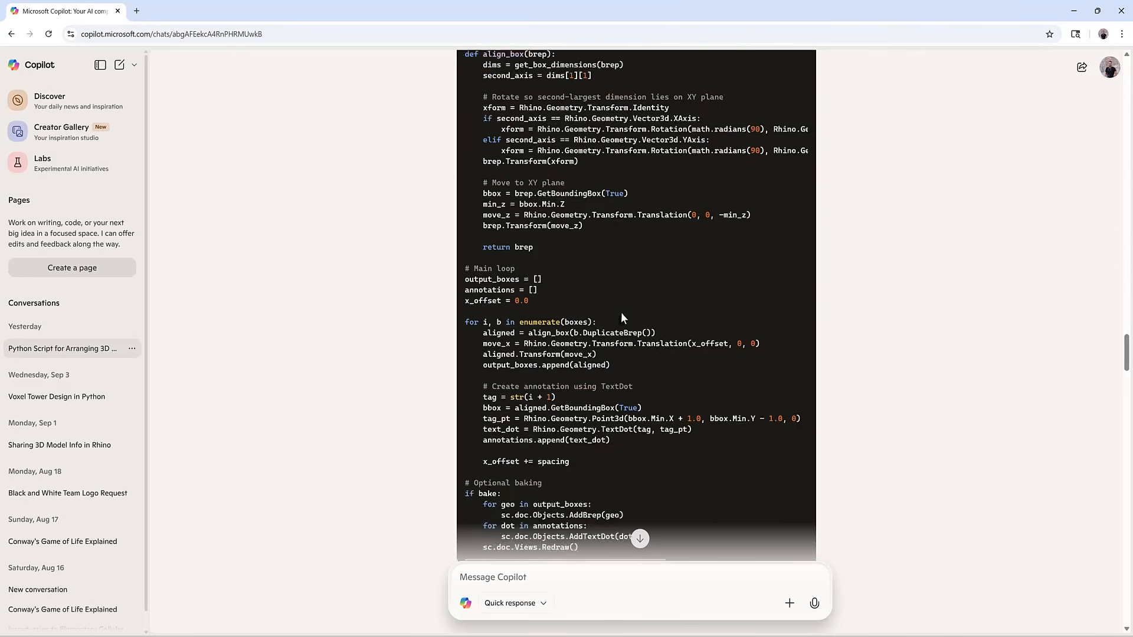
{"action": "scroll", "coordinate": [621, 313], "scroll_direction": "down", "scroll_amount": 1}
{"action": "scroll", "coordinate": [556, 235], "scroll_direction": "up", "scroll_amount": 6}
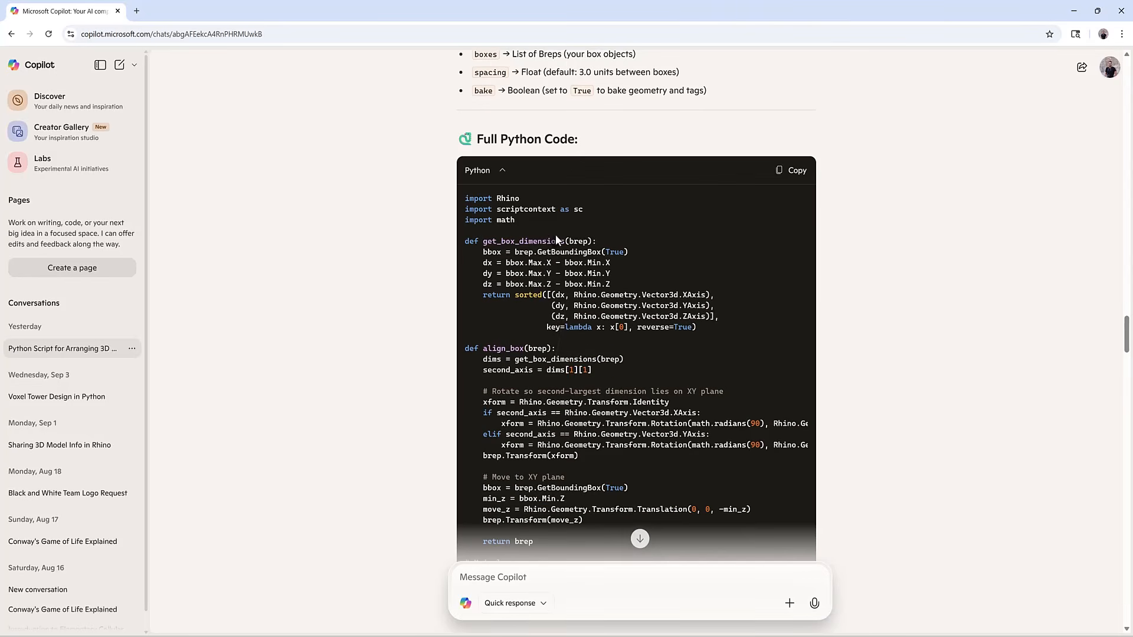
{"action": "scroll", "coordinate": [530, 241], "scroll_direction": "down", "scroll_amount": 2}
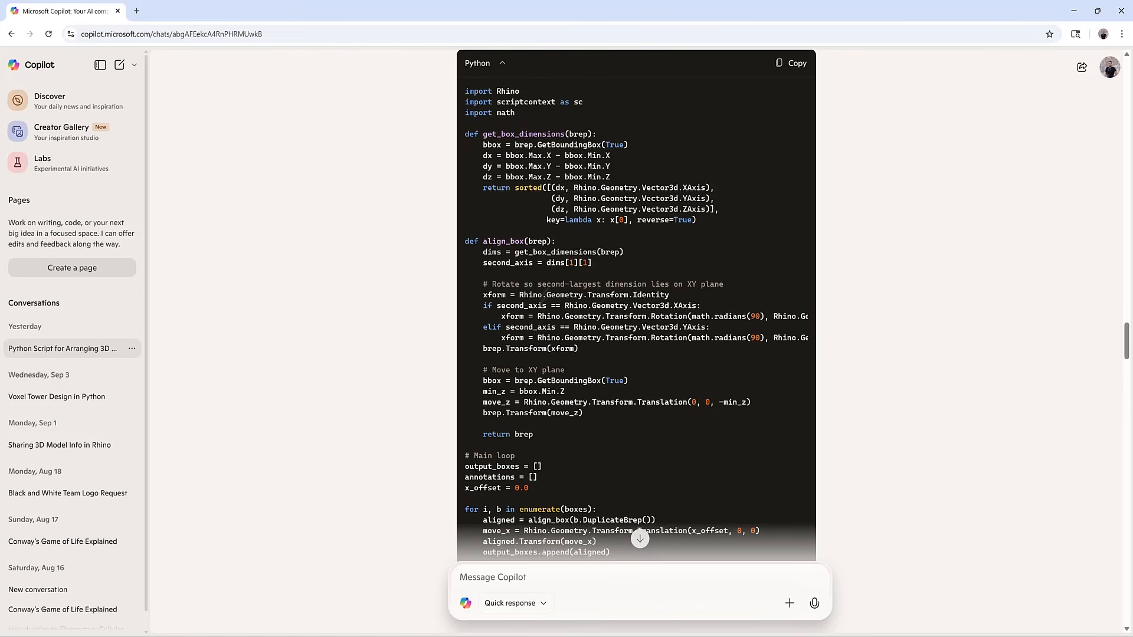
{"action": "scroll", "coordinate": [577, 259], "scroll_direction": "down", "scroll_amount": 4}
- Return to Rhino and Grasshopper and examine the selected Python component's output boxes in the Perspective viewport
{"action": "left_click", "coordinate": [1073, 11]}
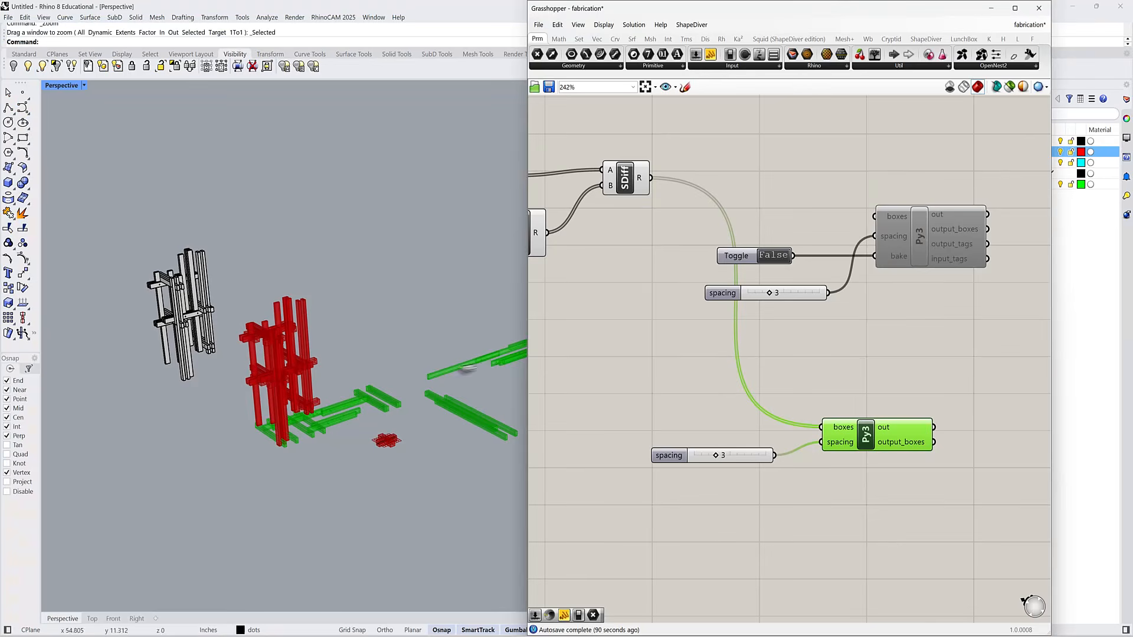
{"action": "scroll", "coordinate": [355, 379], "scroll_direction": "up", "scroll_amount": 3}
{"action": "scroll", "coordinate": [418, 406], "scroll_direction": "down", "scroll_amount": 4}
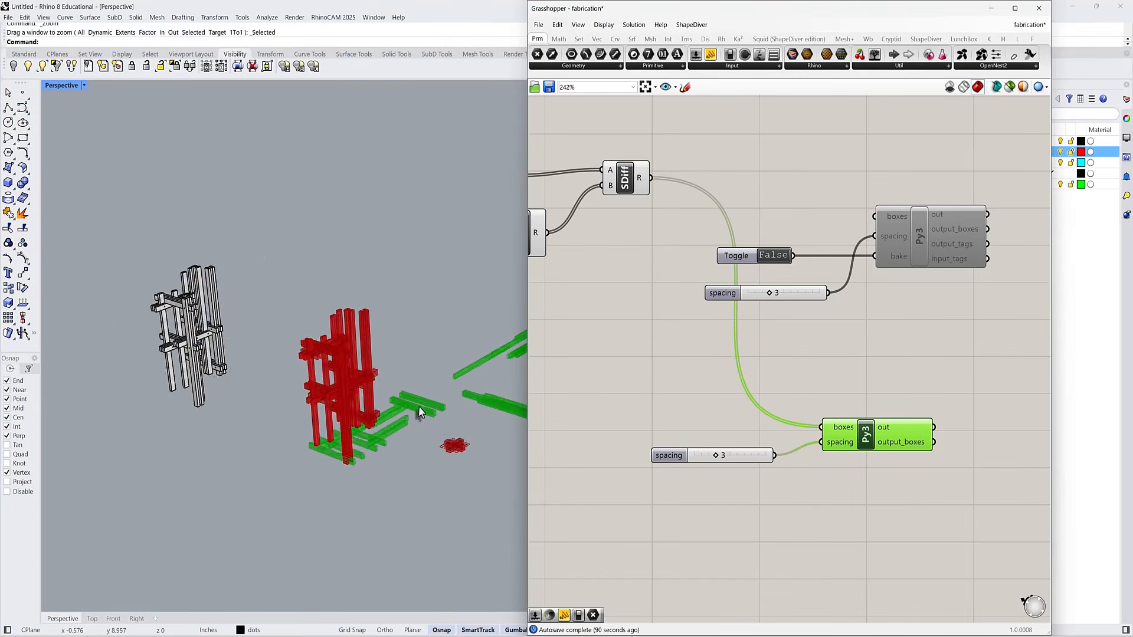
- Inspect the laid-out boxes around the red tower in the Perspective viewport and select the disabled Python component with the bake input
{"action": "scroll", "coordinate": [398, 426], "scroll_direction": "up", "scroll_amount": 5}
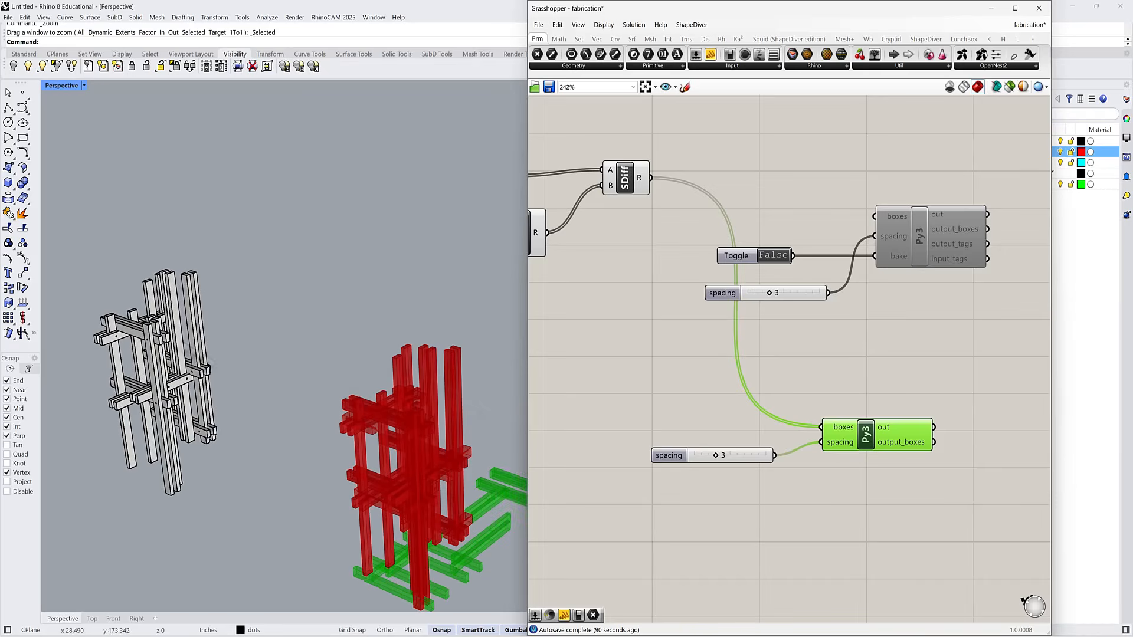
{"action": "scroll", "coordinate": [395, 427], "scroll_direction": "down", "scroll_amount": 2}
{"action": "right_click_drag", "start_coordinate": [448, 444], "coordinate": [320, 419], "text": "shift"}
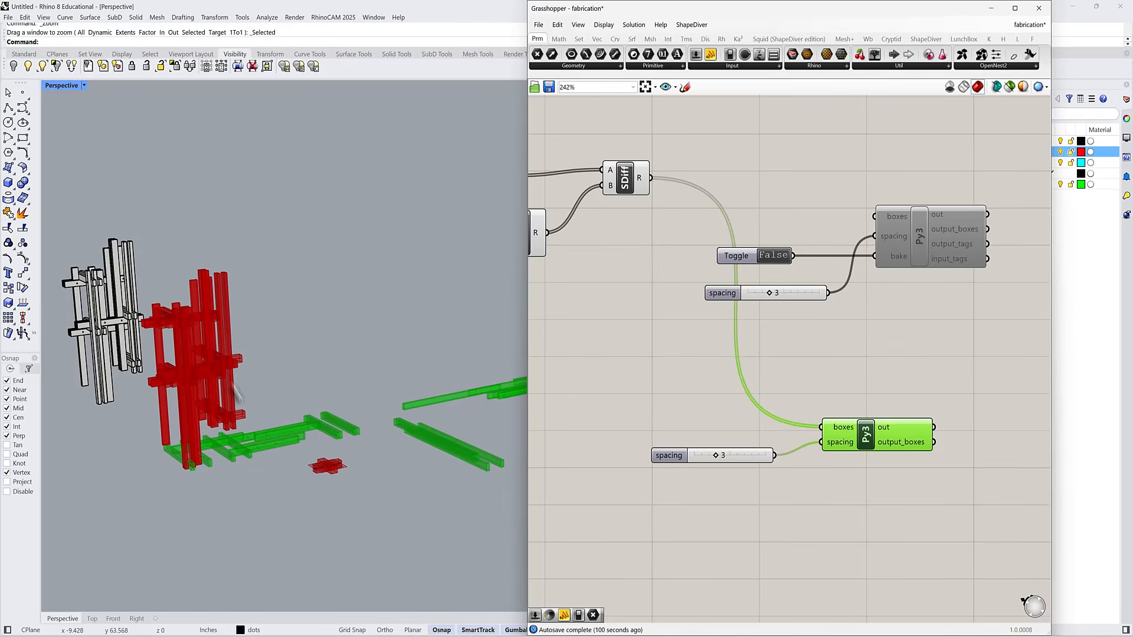
{"action": "right_click_drag", "start_coordinate": [203, 349], "coordinate": [506, 382]}
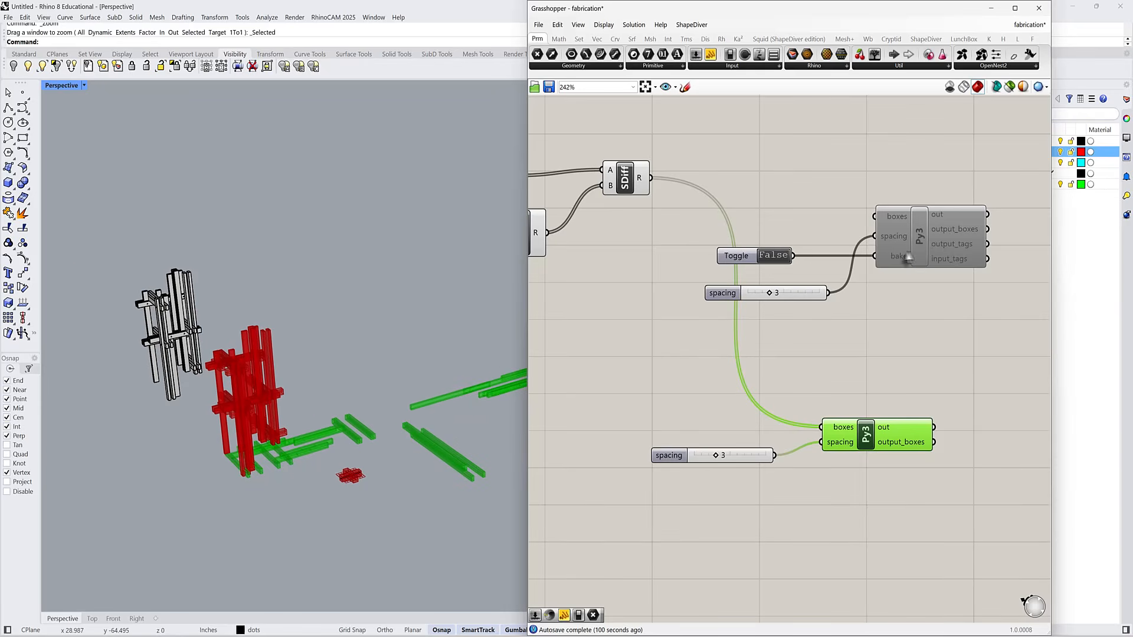
{"action": "left_click_drag", "start_coordinate": [908, 230], "coordinate": [906, 230]}
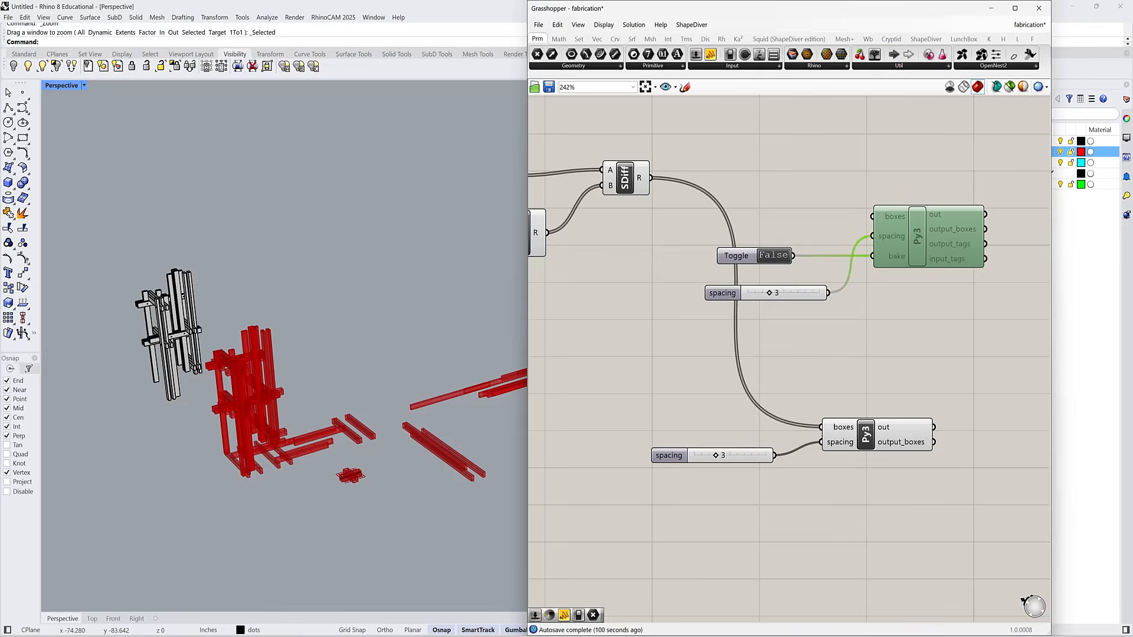
- Switch to the Copilot chat and review the request for dot texts in the input geometry and the summary of its reply
{"action": "key", "text": "alt+Tab"}
{"action": "scroll", "coordinate": [537, 372], "scroll_direction": "down", "scroll_amount": 10}
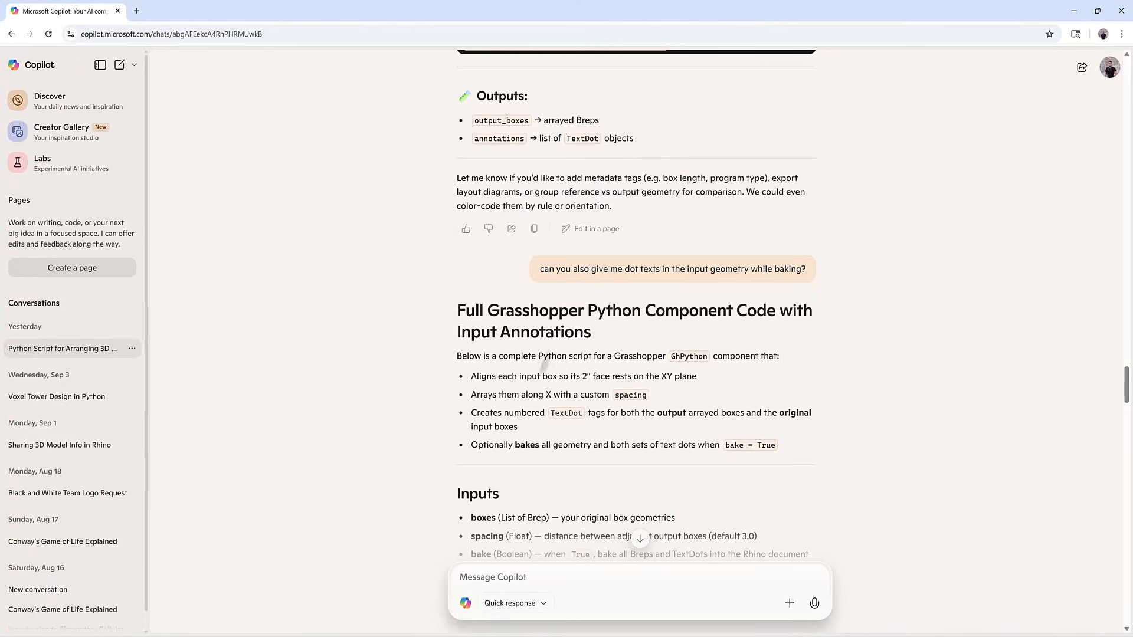
{"action": "left_click_drag", "start_coordinate": [537, 269], "coordinate": [749, 270]}
{"action": "left_click", "coordinate": [794, 276]}
{"action": "scroll", "coordinate": [779, 283], "scroll_direction": "down", "scroll_amount": 4}
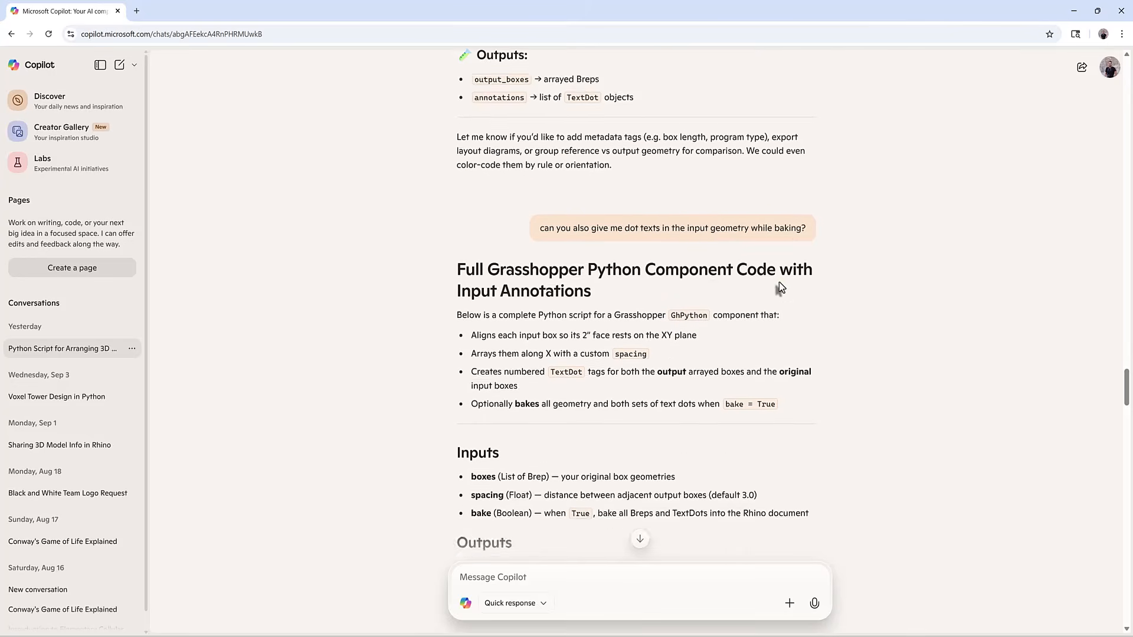
{"action": "mouse_move", "coordinate": [451, 97]}
{"action": "left_mouse_down"}
{"action": "mouse_move", "coordinate": [584, 96]}
{"action": "mouse_move", "coordinate": [599, 120]}
{"action": "left_mouse_up"}
{"action": "left_click", "coordinate": [673, 121]}
{"action": "scroll", "coordinate": [531, 206], "scroll_direction": "down", "scroll_amount": 1}
{"action": "scroll", "coordinate": [517, 215], "scroll_direction": "down", "scroll_amount": 1}
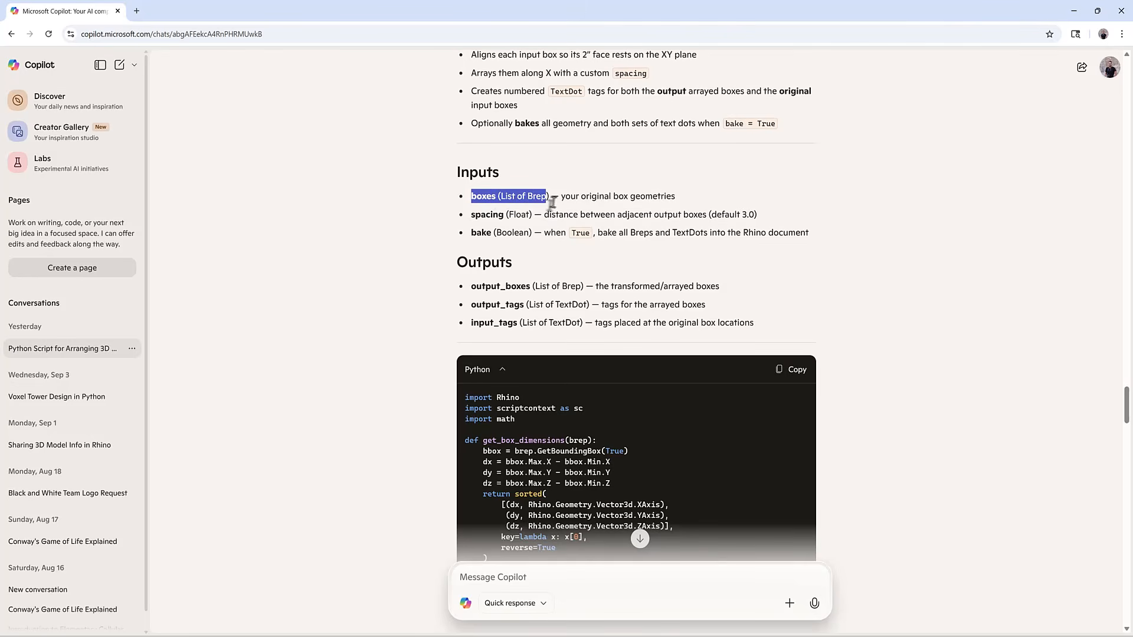
- Read the input and output definitions of the input-annotation script, including boxes, bake, output_boxes and output_tags
{"action": "left_click_drag", "start_coordinate": [552, 203], "coordinate": [539, 233]}
{"action": "left_click", "coordinate": [481, 235]}
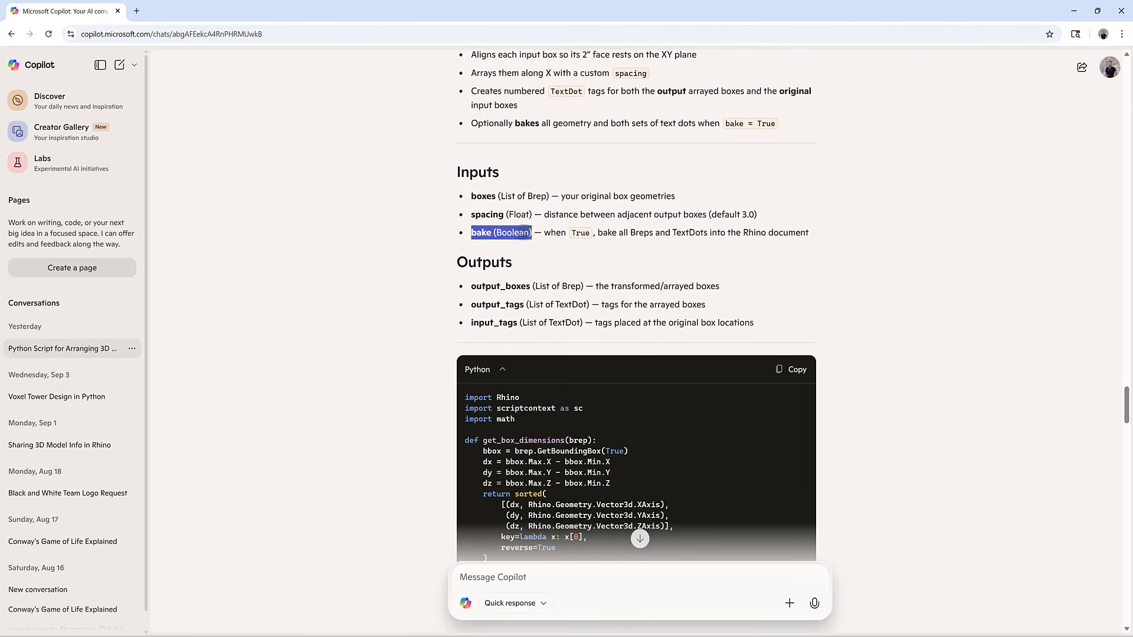
{"action": "scroll", "coordinate": [532, 196], "scroll_direction": "down", "scroll_amount": 1}
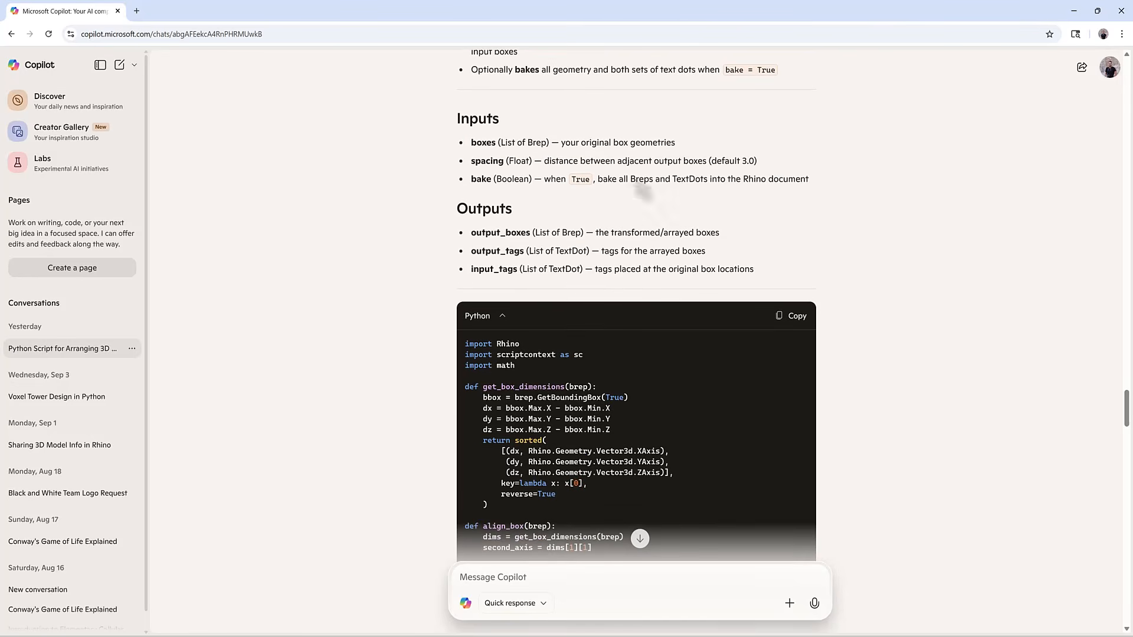
{"action": "left_click_drag", "start_coordinate": [629, 181], "coordinate": [707, 182]}
{"action": "left_click", "coordinate": [705, 184]}
{"action": "scroll", "coordinate": [562, 230], "scroll_direction": "down", "scroll_amount": 2}
{"action": "left_click_drag", "start_coordinate": [523, 129], "coordinate": [507, 152]}
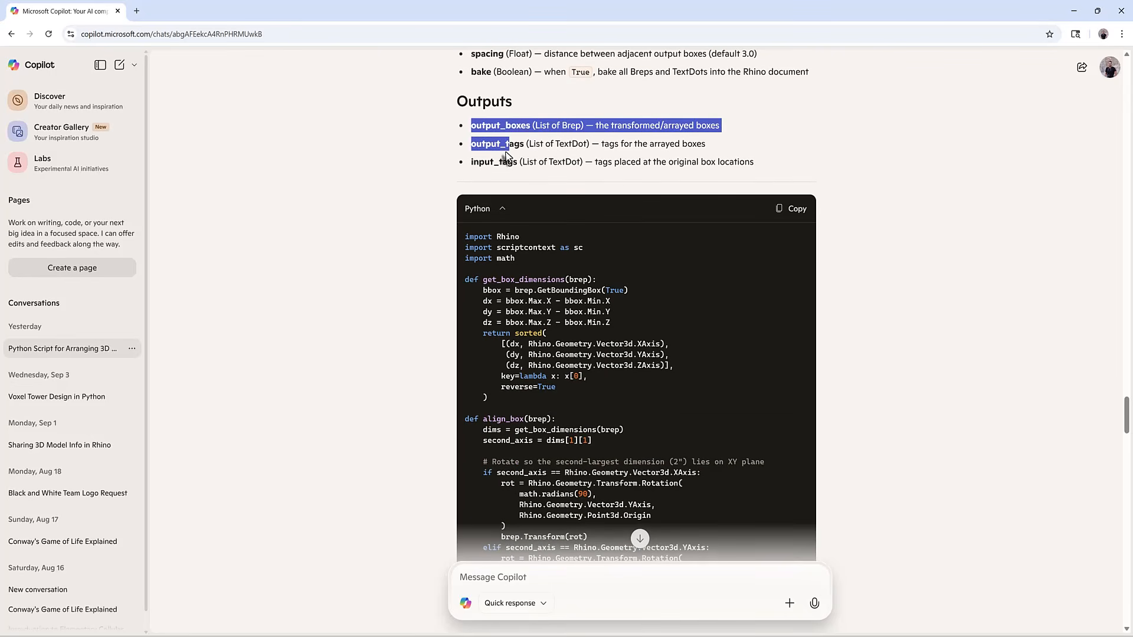
{"action": "left_click", "coordinate": [514, 154]}
{"action": "scroll", "coordinate": [511, 171], "scroll_direction": "down", "scroll_amount": 5}
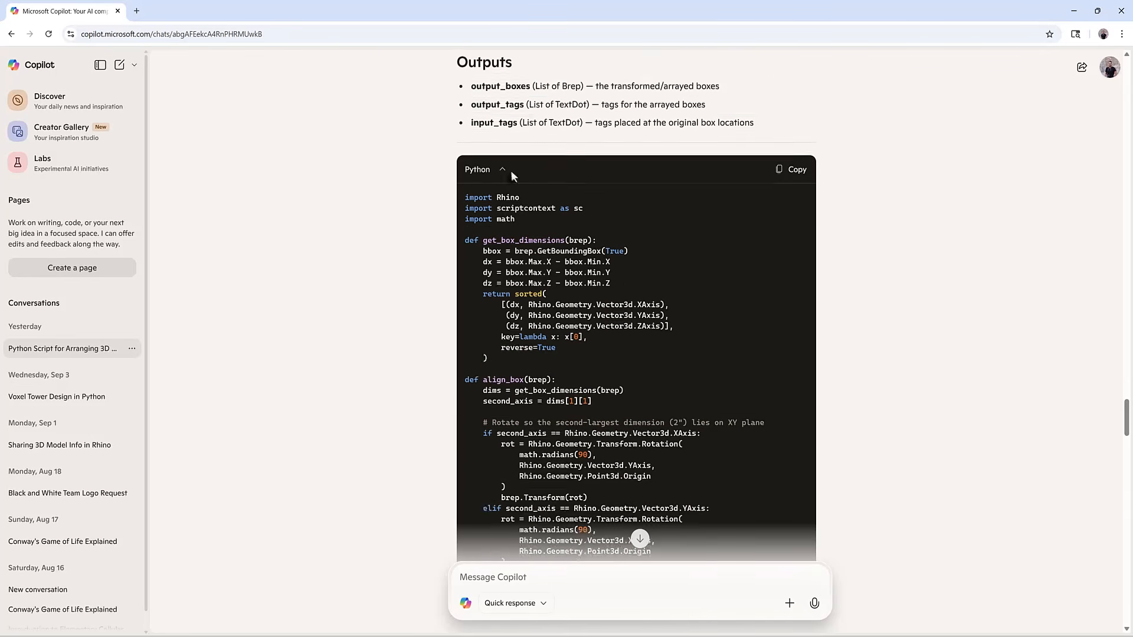
- Find and read the chat request for linear dimensions showing the lengths of the output boxes
{"action": "scroll", "coordinate": [433, 289], "scroll_direction": "down", "scroll_amount": 12}
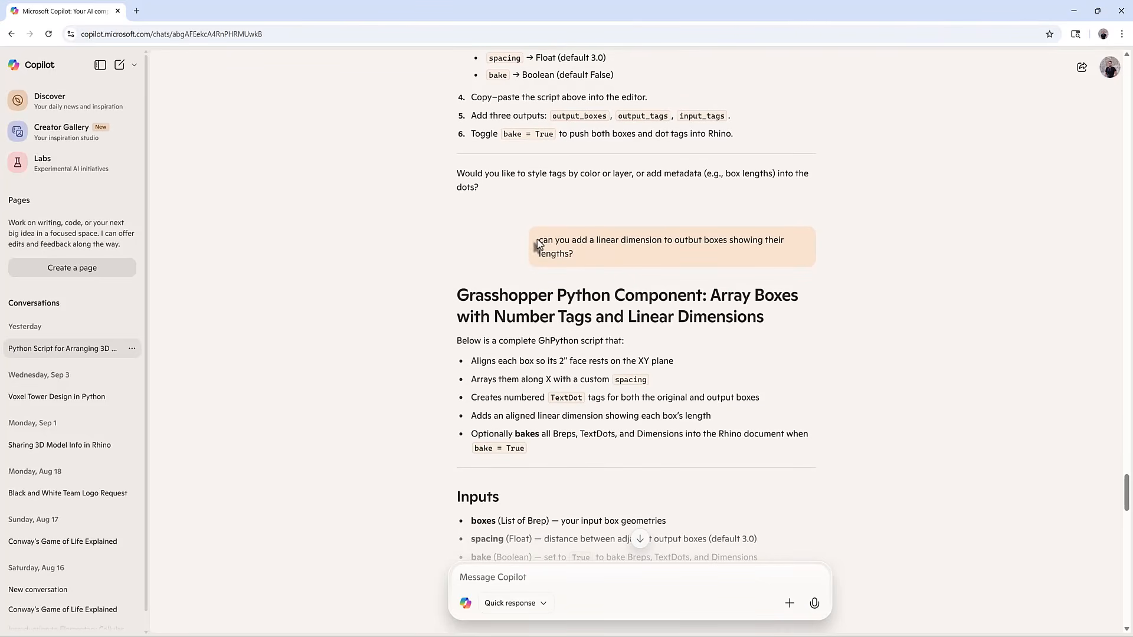
{"action": "left_click_drag", "start_coordinate": [538, 244], "coordinate": [627, 273]}
{"action": "left_click", "coordinate": [592, 262]}
{"action": "left_click", "coordinate": [687, 265]}
{"action": "left_click_drag", "start_coordinate": [557, 266], "coordinate": [518, 238]}
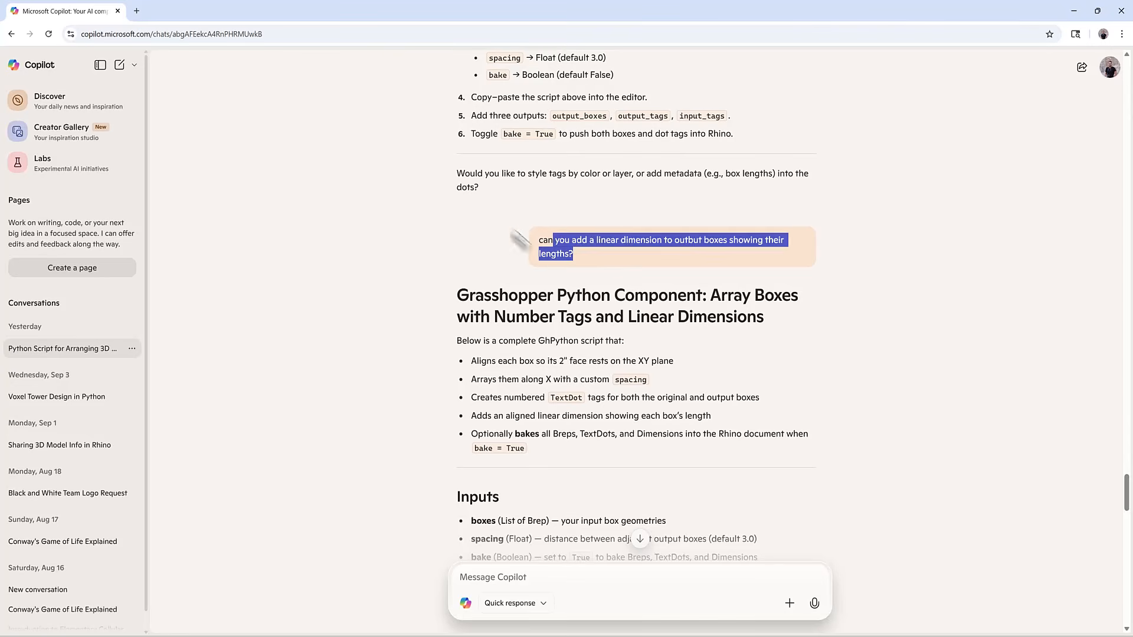
{"action": "left_click", "coordinate": [531, 253]}
- Review the linear-dimension script, its How to Wire Up instructions and its list of inputs and outputs
{"action": "scroll", "coordinate": [534, 258], "scroll_direction": "down", "scroll_amount": 8}
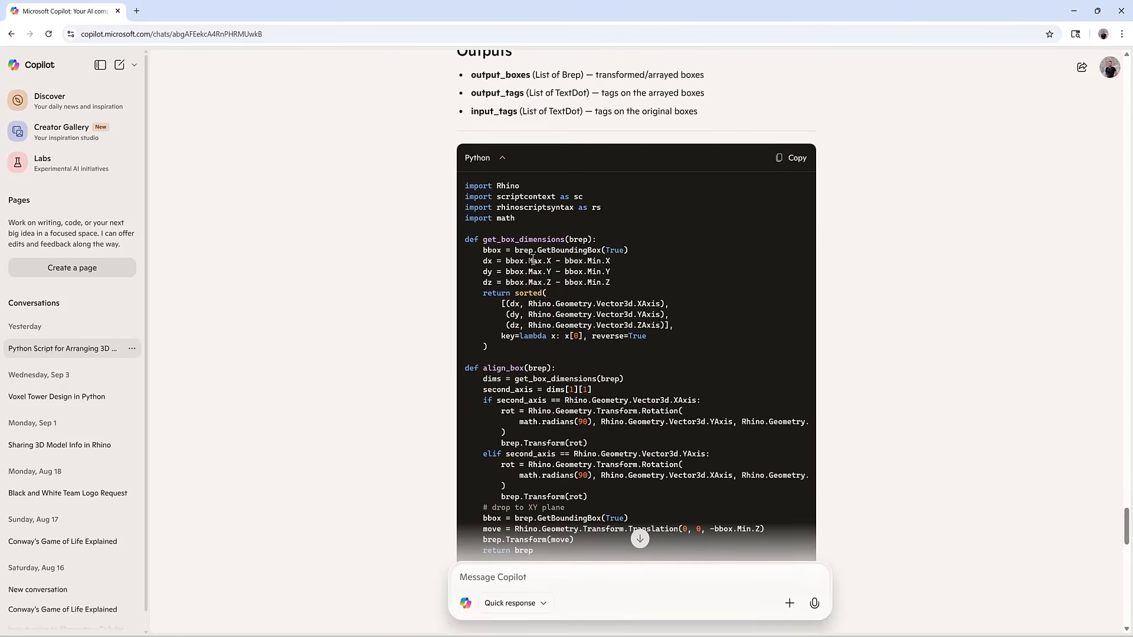
{"action": "scroll", "coordinate": [508, 277], "scroll_direction": "up", "scroll_amount": 2}
{"action": "scroll", "coordinate": [508, 279], "scroll_direction": "down", "scroll_amount": 10}
{"action": "scroll", "coordinate": [522, 294], "scroll_direction": "down", "scroll_amount": 15}
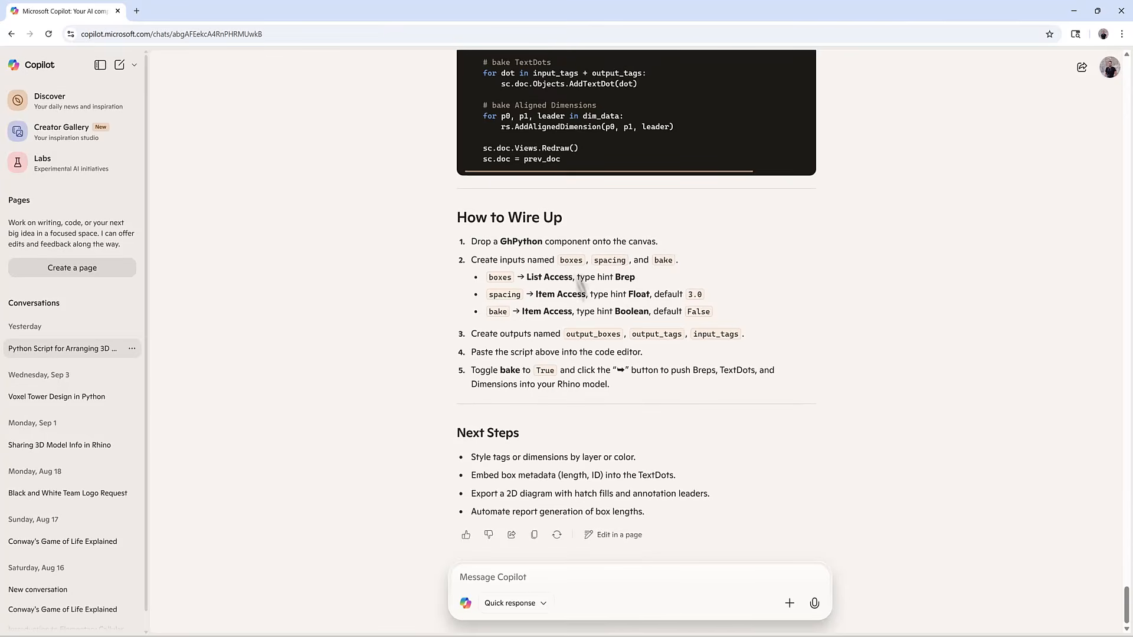
{"action": "scroll", "coordinate": [581, 287], "scroll_direction": "up", "scroll_amount": 20}
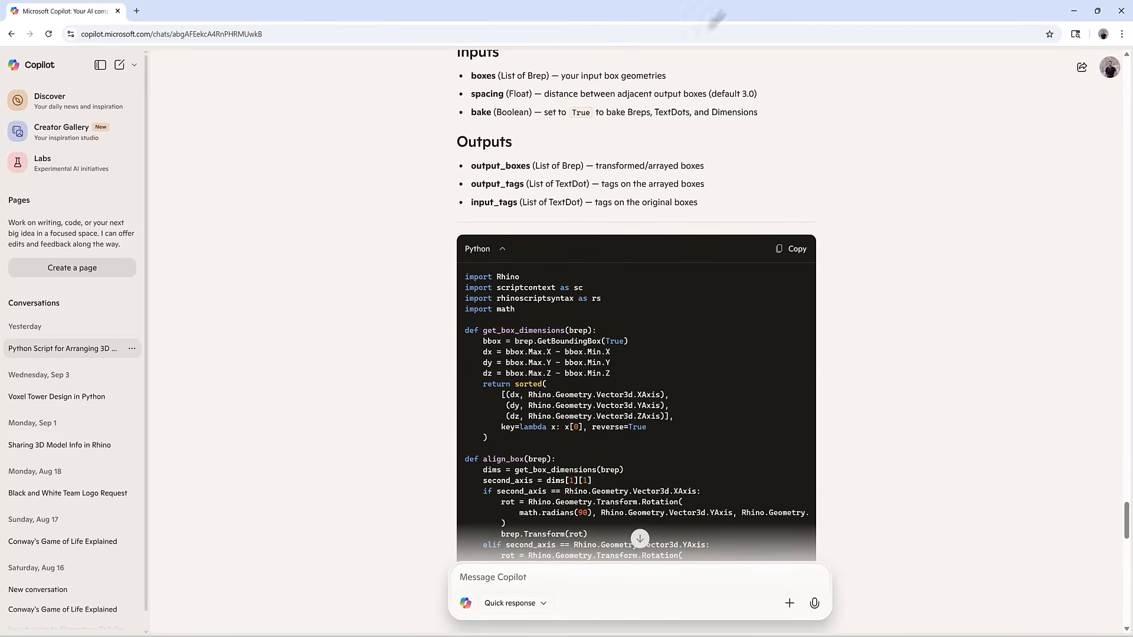
- Place the narrowed Copilot window beside the Grasshopper canvas, compare its listed outputs with the Python component, and minimize the window
{"action": "left_click_drag", "start_coordinate": [713, 12], "coordinate": [485, 33]}
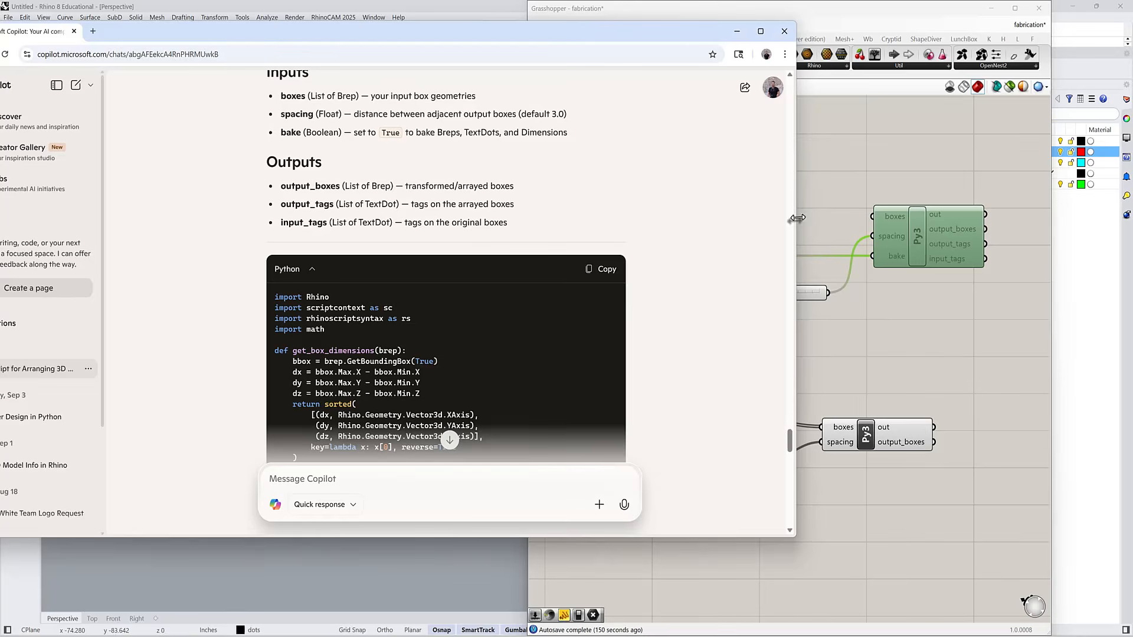
{"action": "left_click_drag", "start_coordinate": [796, 217], "coordinate": [570, 218]}
{"action": "scroll", "coordinate": [393, 203], "scroll_direction": "up", "scroll_amount": 2}
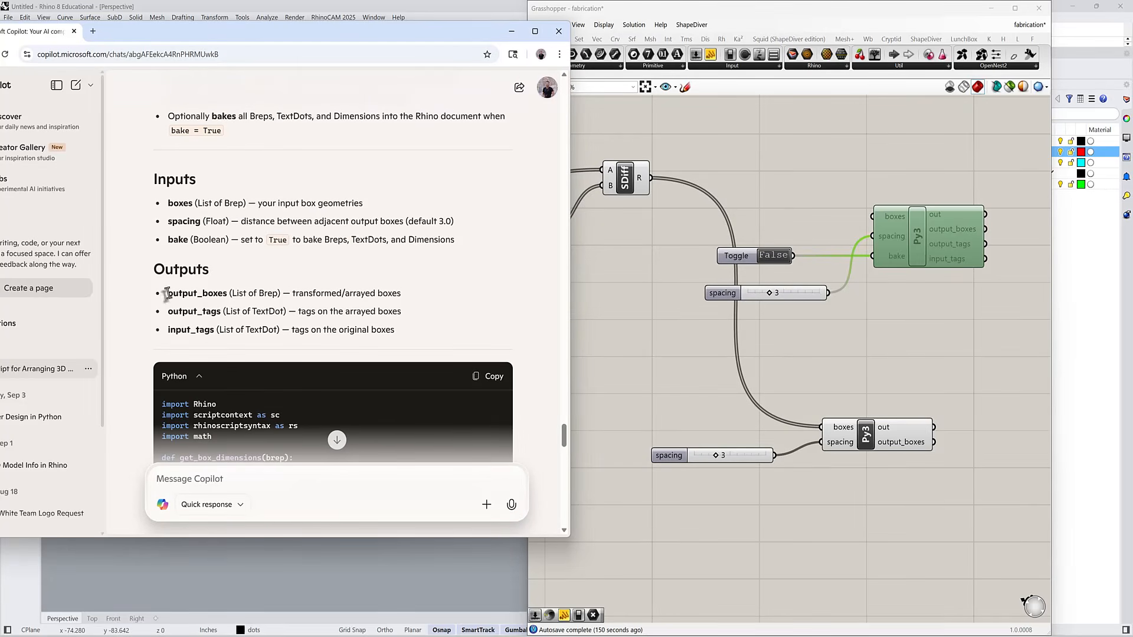
{"action": "left_click_drag", "start_coordinate": [167, 293], "coordinate": [230, 311]}
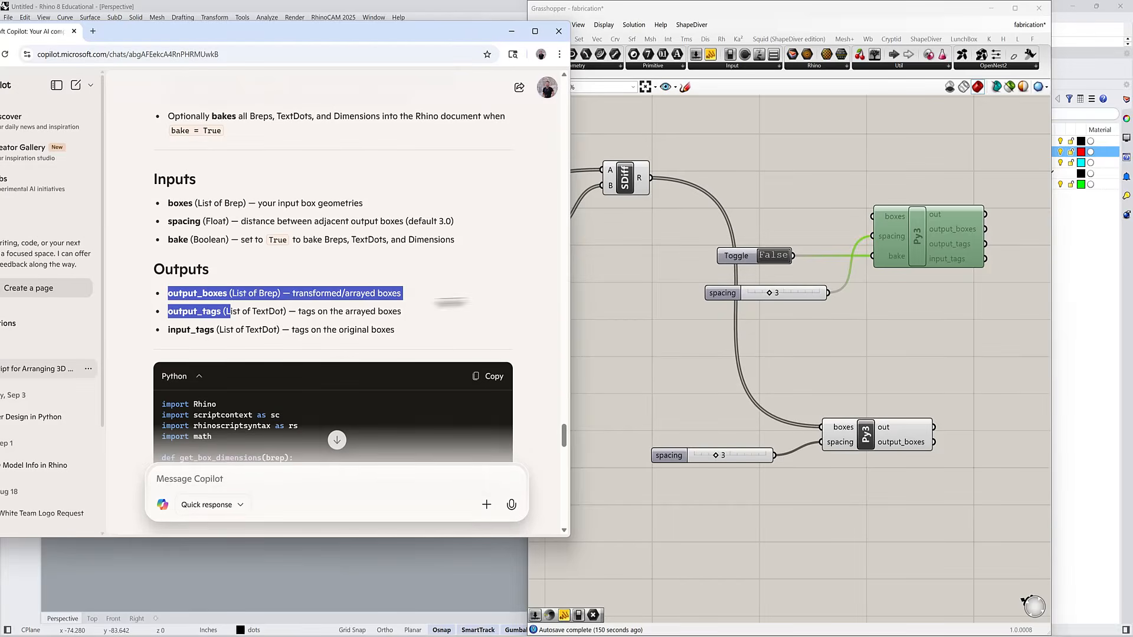
{"action": "left_click", "coordinate": [483, 295]}
{"action": "left_click", "coordinate": [511, 32]}
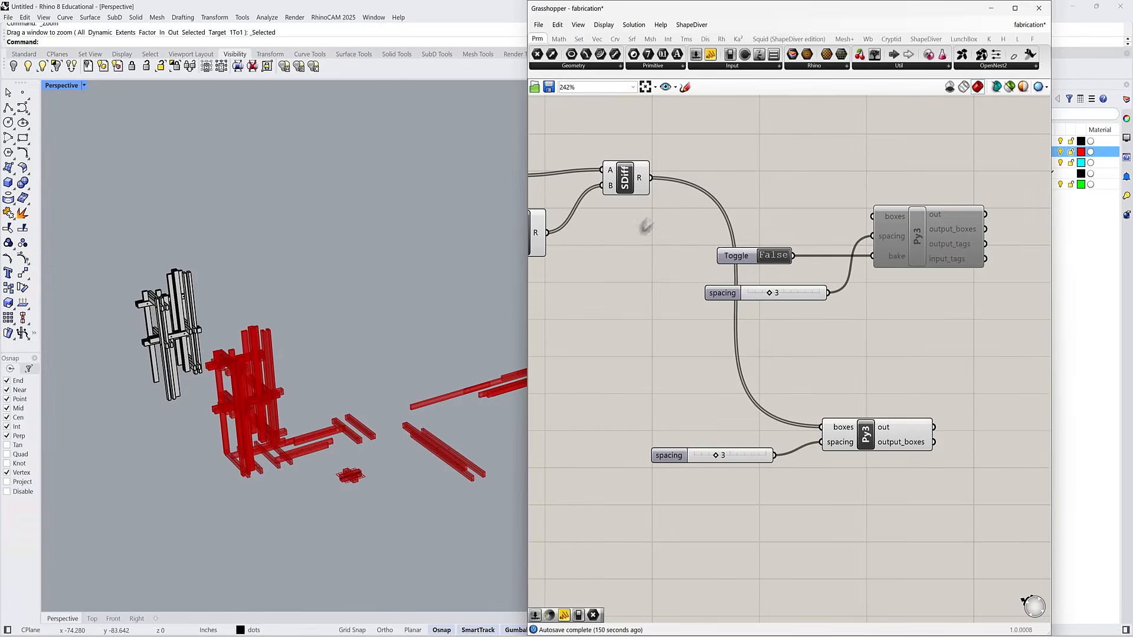
- Connect the Solid Difference result to the boxes input of the Python component with the bake toggle, and disable the other Python component
{"action": "left_click_drag", "start_coordinate": [651, 178], "coordinate": [872, 215]}
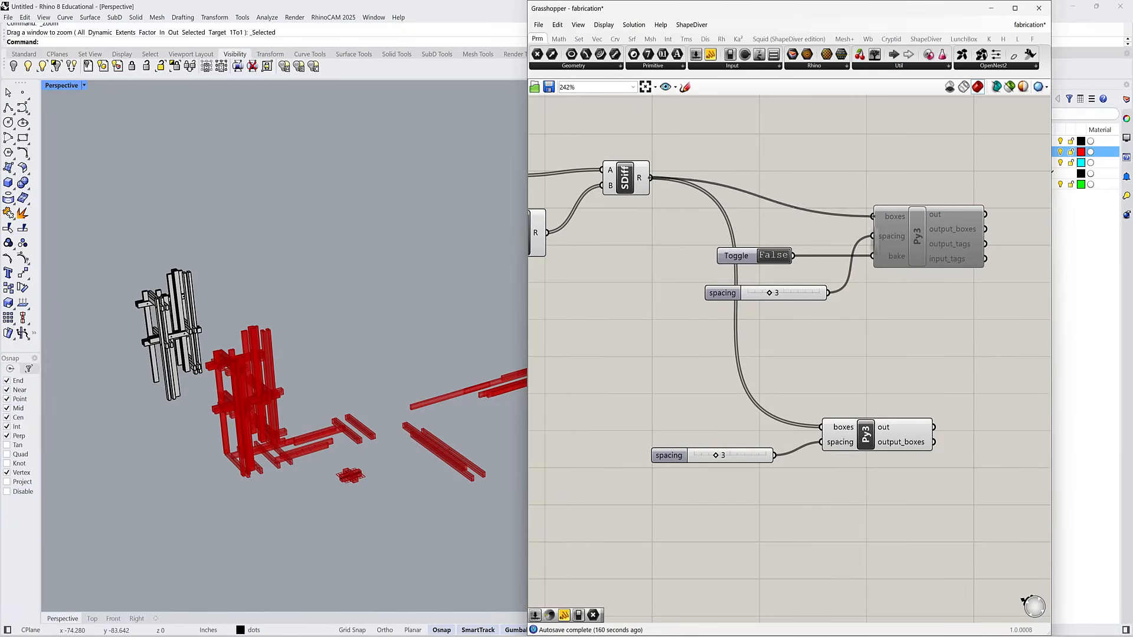
{"action": "left_click", "coordinate": [891, 430]}
{"action": "left_click", "coordinate": [889, 480]}
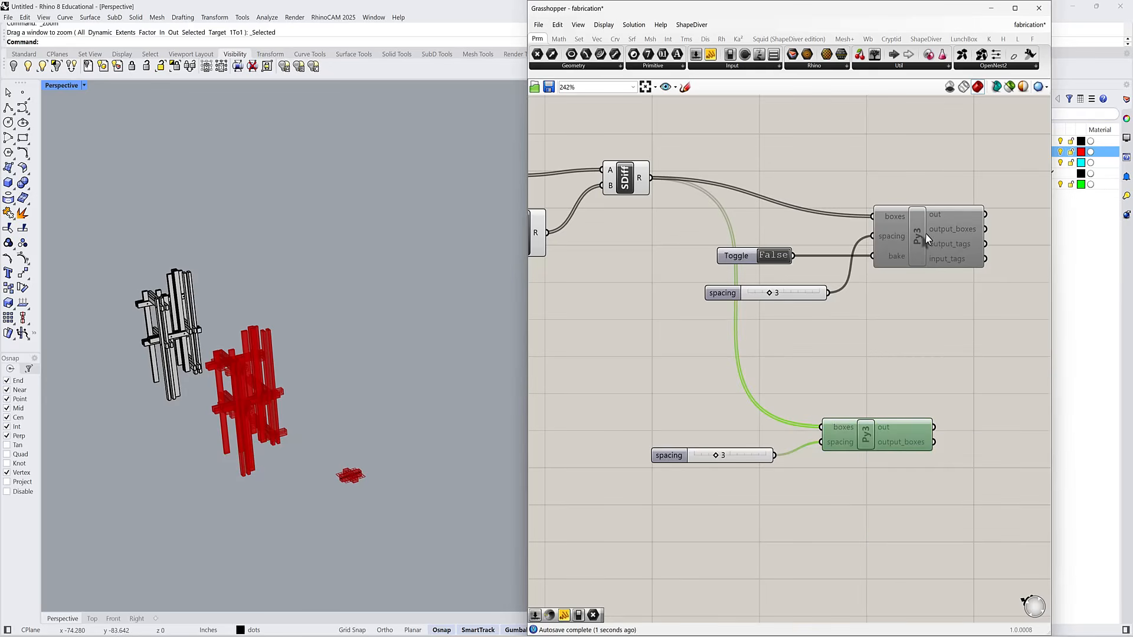
- Check the script inside the Python component with the bake toggle and enable that component
{"action": "double_click", "coordinate": [916, 232]}
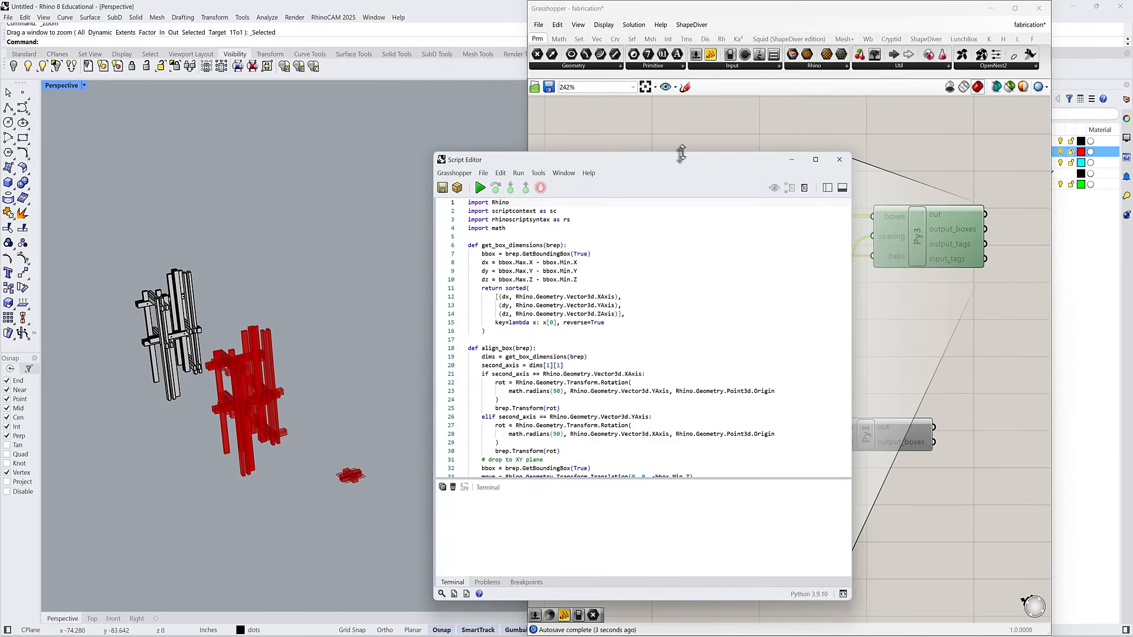
{"action": "left_click", "coordinate": [839, 159]}
{"action": "right_click", "coordinate": [917, 230]}
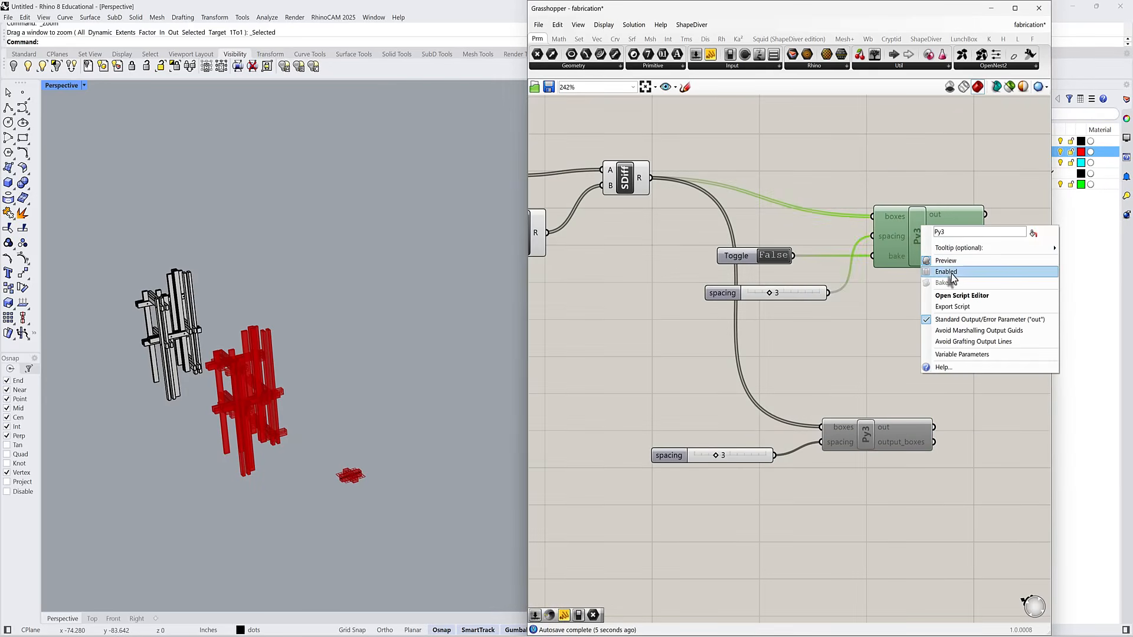
{"action": "left_click", "coordinate": [945, 271]}
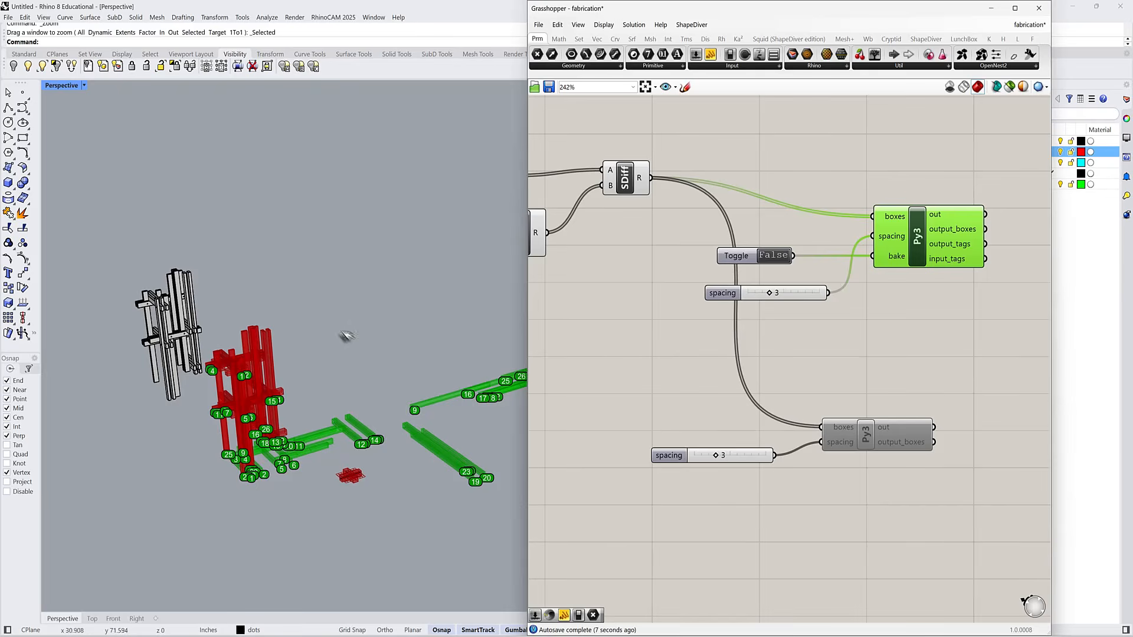
- Examine the numbered tags on the tower's original boxes in the Perspective viewport
{"action": "right_click_drag", "start_coordinate": [347, 335], "coordinate": [339, 380]}
{"action": "scroll", "coordinate": [362, 356], "scroll_direction": "down", "scroll_amount": 7}
{"action": "scroll", "coordinate": [360, 358], "scroll_direction": "up", "scroll_amount": 7}
{"action": "scroll", "coordinate": [360, 359], "scroll_direction": "up", "scroll_amount": 2}
{"action": "scroll", "coordinate": [247, 387], "scroll_direction": "up", "scroll_amount": 4}
{"action": "right_click_drag", "start_coordinate": [268, 424], "coordinate": [293, 388]}
{"action": "right_click_drag", "start_coordinate": [189, 363], "coordinate": [215, 200]}
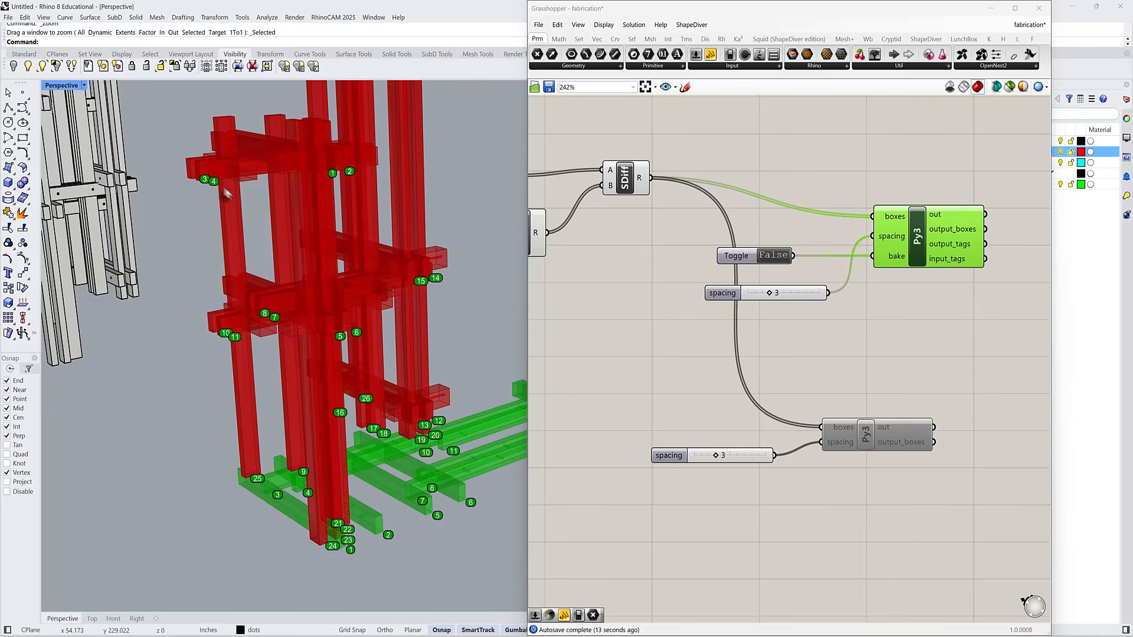
{"action": "scroll", "coordinate": [212, 188], "scroll_direction": "up", "scroll_amount": 3}
{"action": "scroll", "coordinate": [159, 181], "scroll_direction": "down", "scroll_amount": 8}
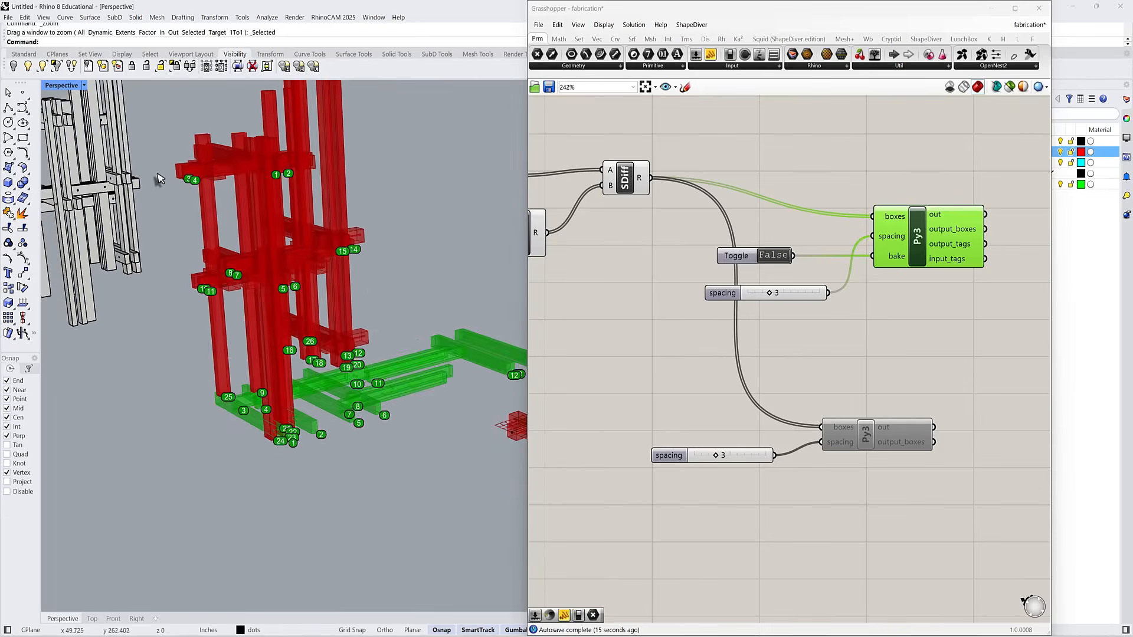
- Compare the numbered tags on the arrayed output boxes with those at the tower's base
{"action": "right_click_drag", "start_coordinate": [357, 317], "coordinate": [225, 386], "text": "shift"}
{"action": "scroll", "coordinate": [240, 342], "scroll_direction": "down", "scroll_amount": 4}
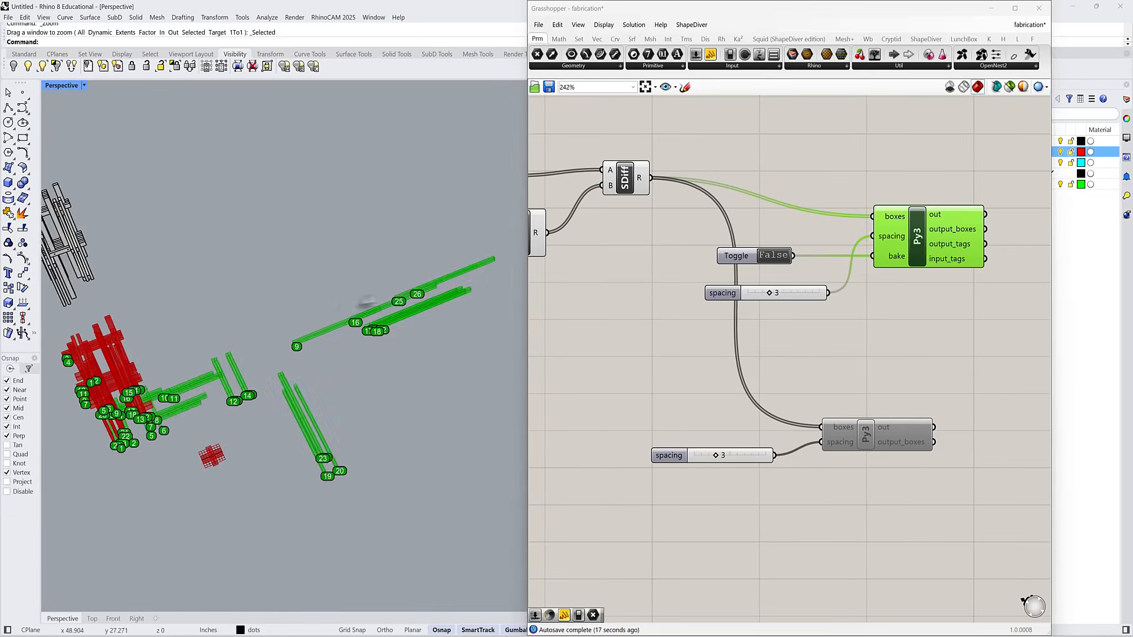
{"action": "scroll", "coordinate": [366, 307], "scroll_direction": "up", "scroll_amount": 6}
{"action": "right_click_drag", "start_coordinate": [131, 451], "coordinate": [159, 384], "text": "shift"}
{"action": "scroll", "coordinate": [154, 397], "scroll_direction": "up", "scroll_amount": 4}
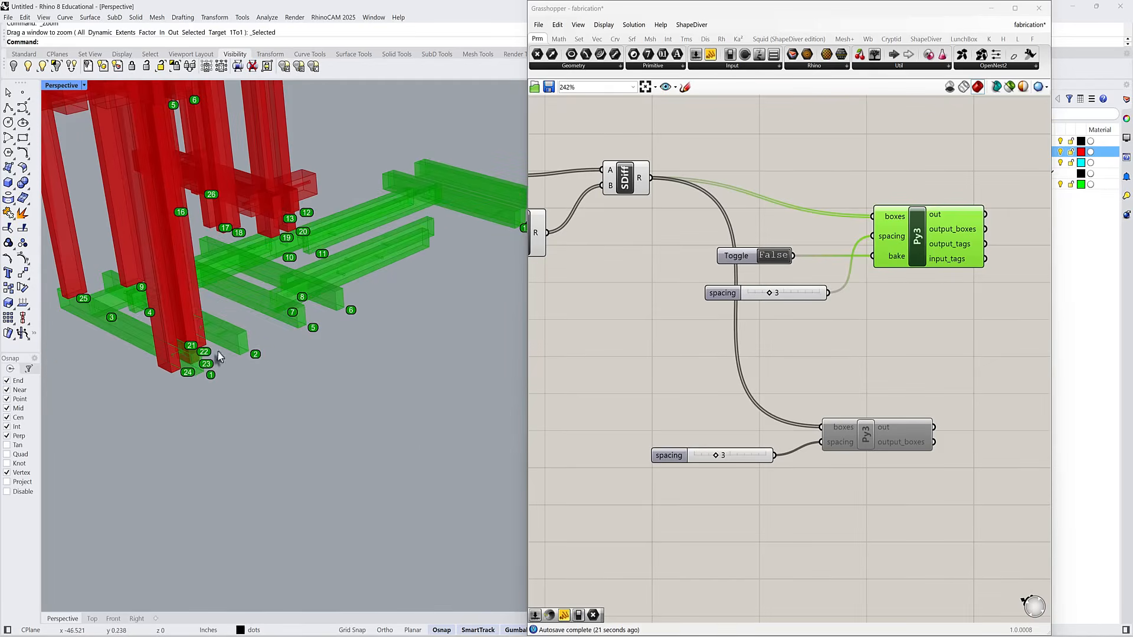
{"action": "scroll", "coordinate": [227, 349], "scroll_direction": "down", "scroll_amount": 9}
- Deselect the Python component and show all hidden objects in the Rhino model
{"action": "left_click", "coordinate": [848, 211]}
{"action": "right_click_drag", "start_coordinate": [843, 254], "coordinate": [764, 244]}
{"action": "scroll", "coordinate": [377, 281], "scroll_direction": "down", "scroll_amount": 2}
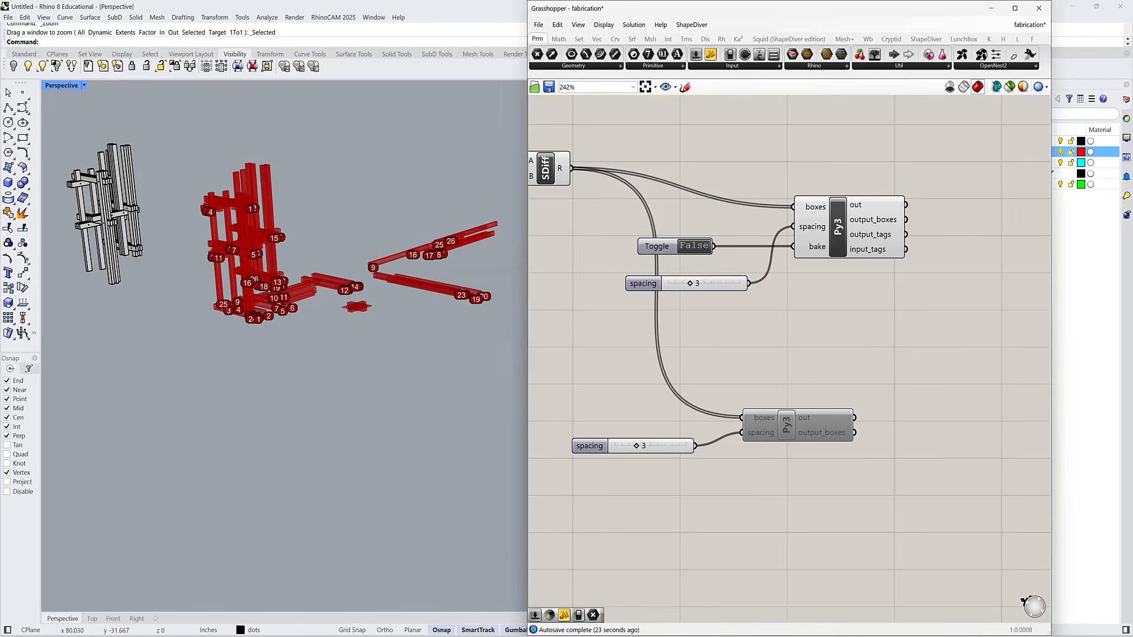
{"action": "right_click_drag", "start_coordinate": [389, 274], "coordinate": [379, 291]}
{"action": "right_click_drag", "start_coordinate": [273, 268], "coordinate": [303, 272], "text": "shift"}
{"action": "type", "text": "how"}
{"action": "key", "text": "Return"}
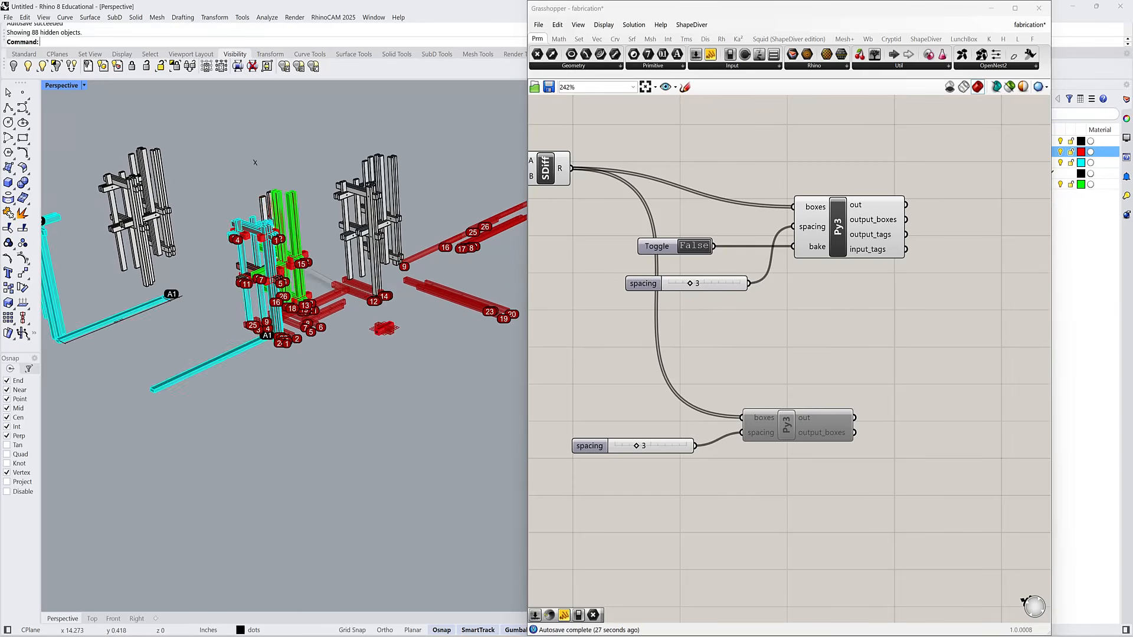
- Delete the cyan beam lying at the foot of the coloured tower together with its A1 tag
{"action": "scroll", "coordinate": [260, 447], "scroll_direction": "up", "scroll_amount": 2}
{"action": "left_click_drag", "start_coordinate": [260, 447], "coordinate": [149, 395]}
{"action": "key", "text": "Delete"}
{"action": "right_click_drag", "start_coordinate": [221, 169], "coordinate": [257, 191], "text": "shift"}
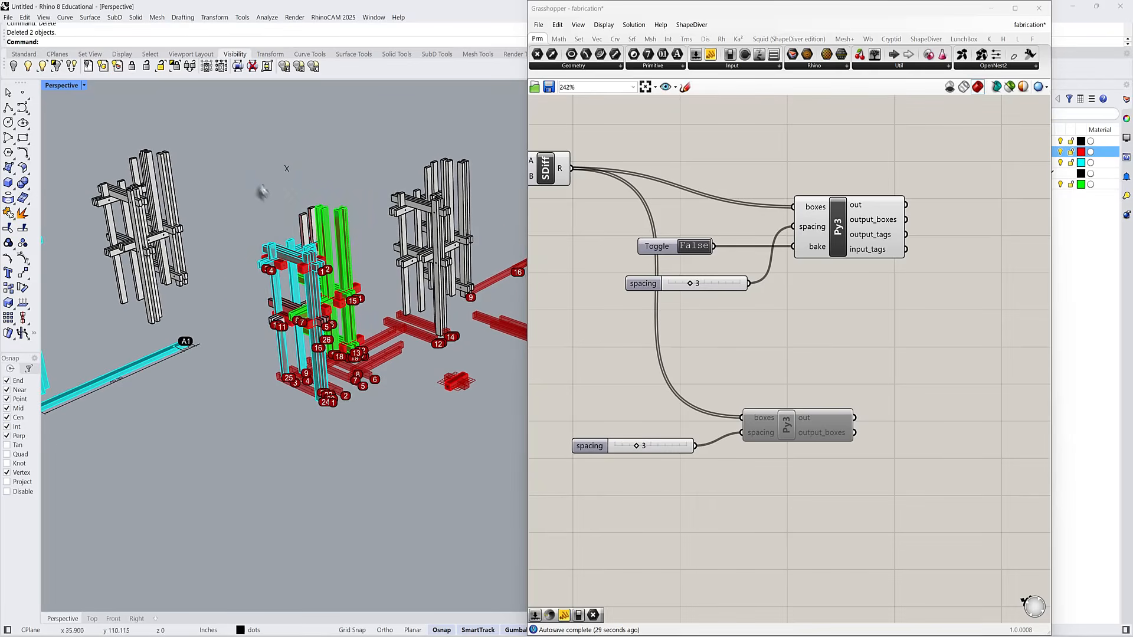
- Examine the coloured tower and the tagged boxes laid out around its base in the Perspective viewport
{"action": "left_click_drag", "start_coordinate": [240, 153], "coordinate": [377, 486]}
{"action": "scroll", "coordinate": [301, 345], "scroll_direction": "down", "scroll_amount": 5}
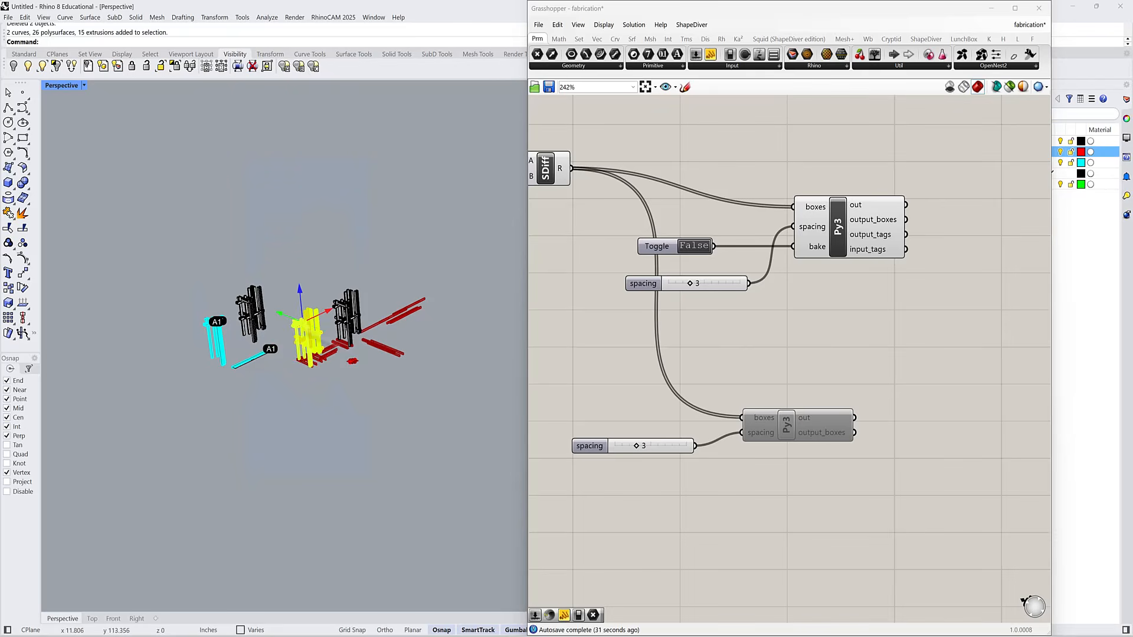
{"action": "left_click_drag", "start_coordinate": [280, 313], "coordinate": [405, 374]}
{"action": "left_click", "coordinate": [454, 309]}
{"action": "scroll", "coordinate": [465, 402], "scroll_direction": "up", "scroll_amount": 8}
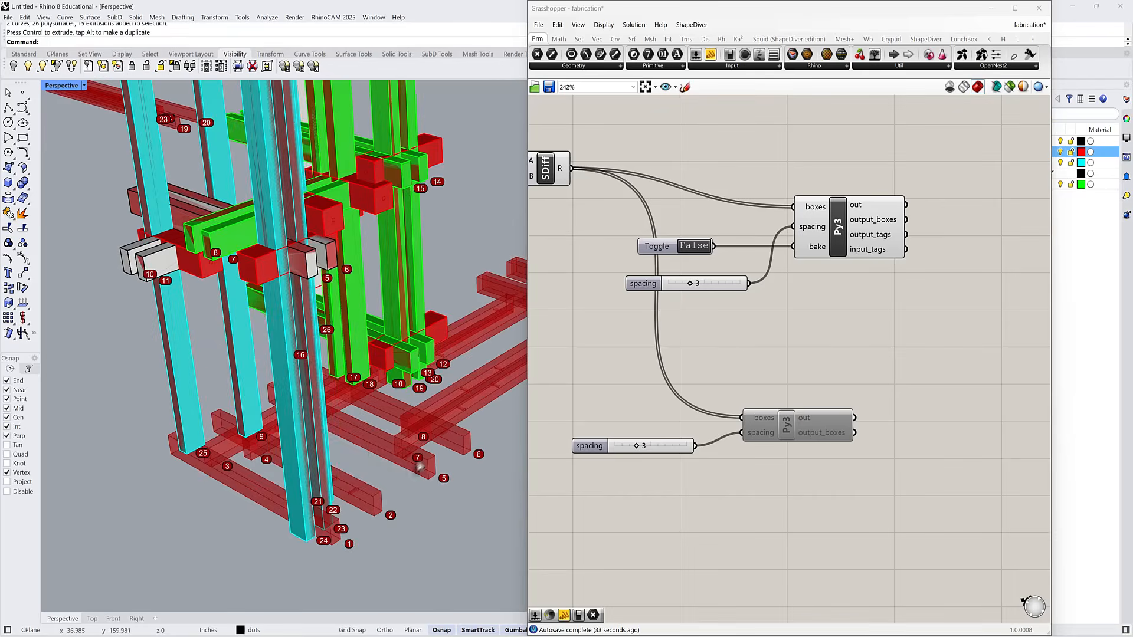
{"action": "scroll", "coordinate": [418, 467], "scroll_direction": "down", "scroll_amount": 8}
{"action": "left_click_drag", "start_coordinate": [274, 214], "coordinate": [483, 442]}
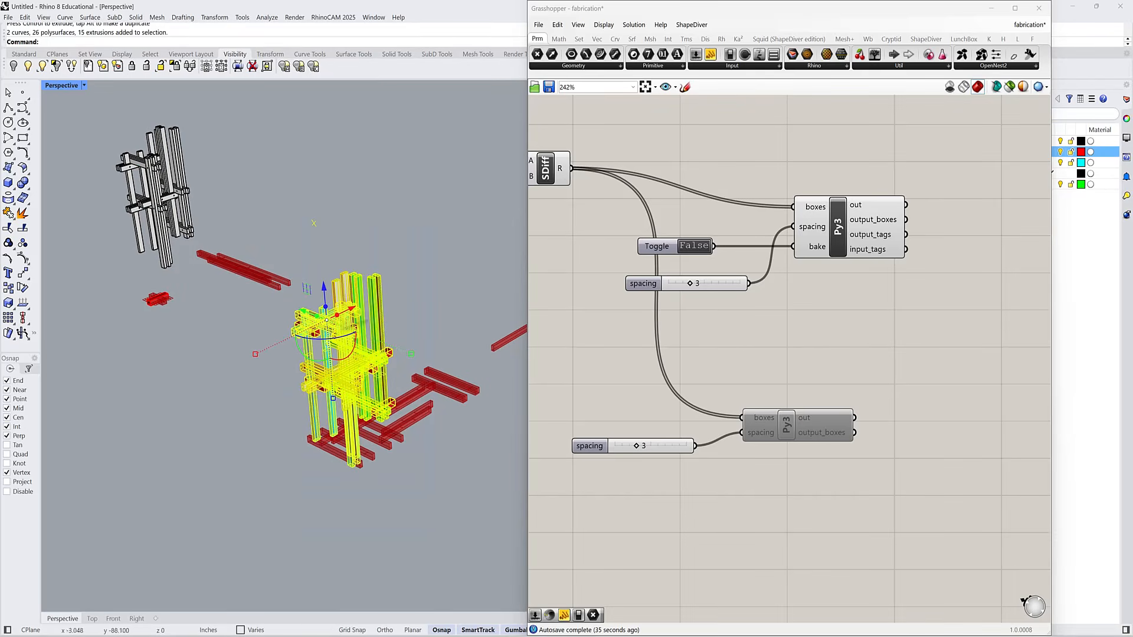
{"action": "left_click_drag", "start_coordinate": [354, 309], "coordinate": [216, 368]}
{"action": "left_click", "coordinate": [274, 339]}
{"action": "right_click_drag", "start_coordinate": [274, 339], "coordinate": [287, 258], "text": "shift"}
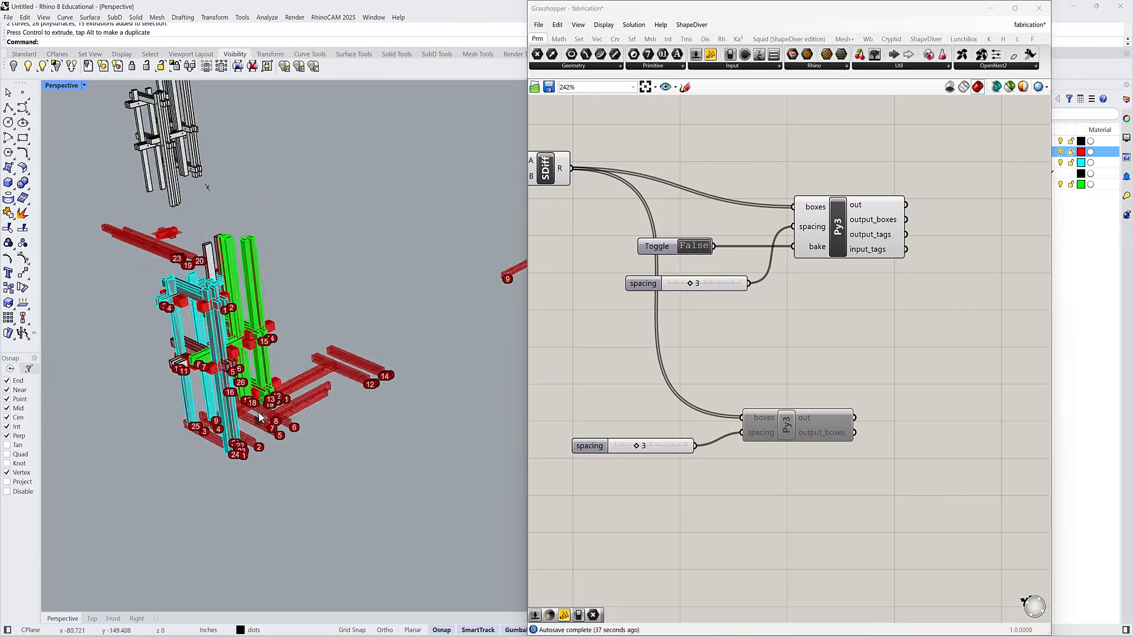
{"action": "scroll", "coordinate": [252, 458], "scroll_direction": "up", "scroll_amount": 8}
{"action": "scroll", "coordinate": [256, 437], "scroll_direction": "down", "scroll_amount": 8}
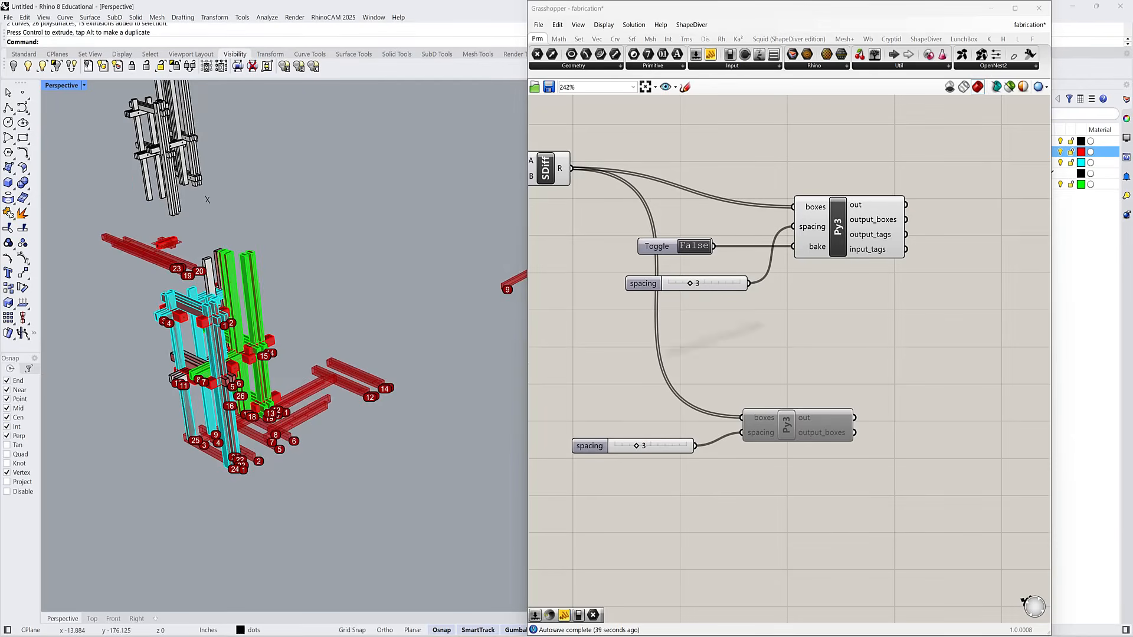
- Add a Move component and feed it the Python component's output_boxes as geometry
{"action": "left_click", "coordinate": [854, 240]}
{"action": "right_click_drag", "start_coordinate": [873, 319], "coordinate": [806, 325]}
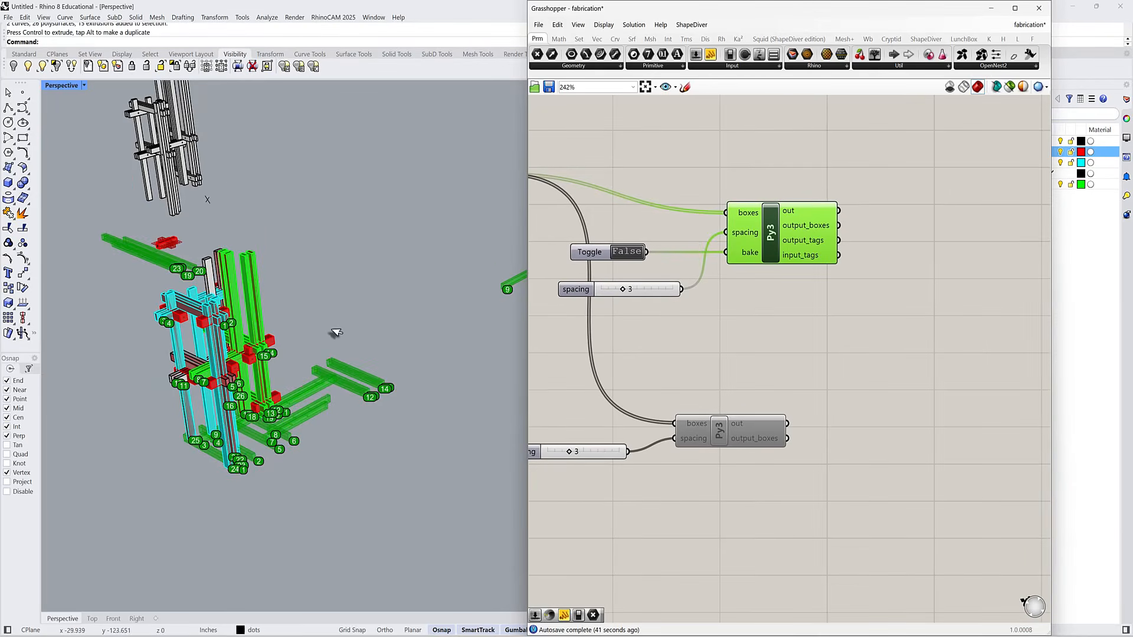
{"action": "scroll", "coordinate": [334, 330], "scroll_direction": "down", "scroll_amount": 8}
{"action": "double_click", "coordinate": [884, 264]}
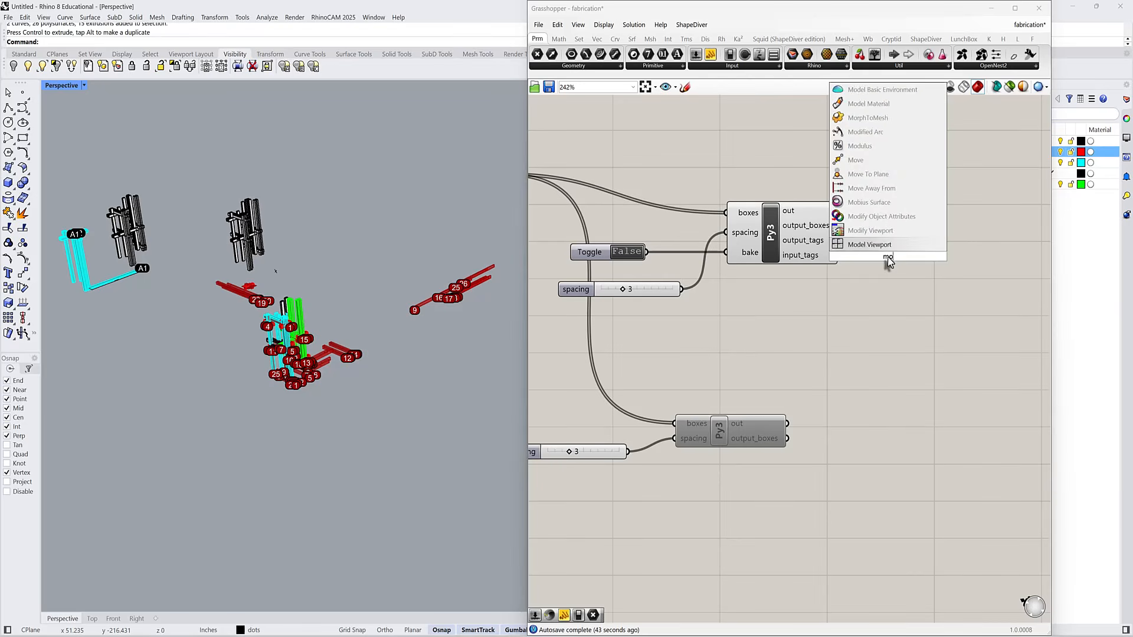
{"action": "left_click", "coordinate": [854, 245]}
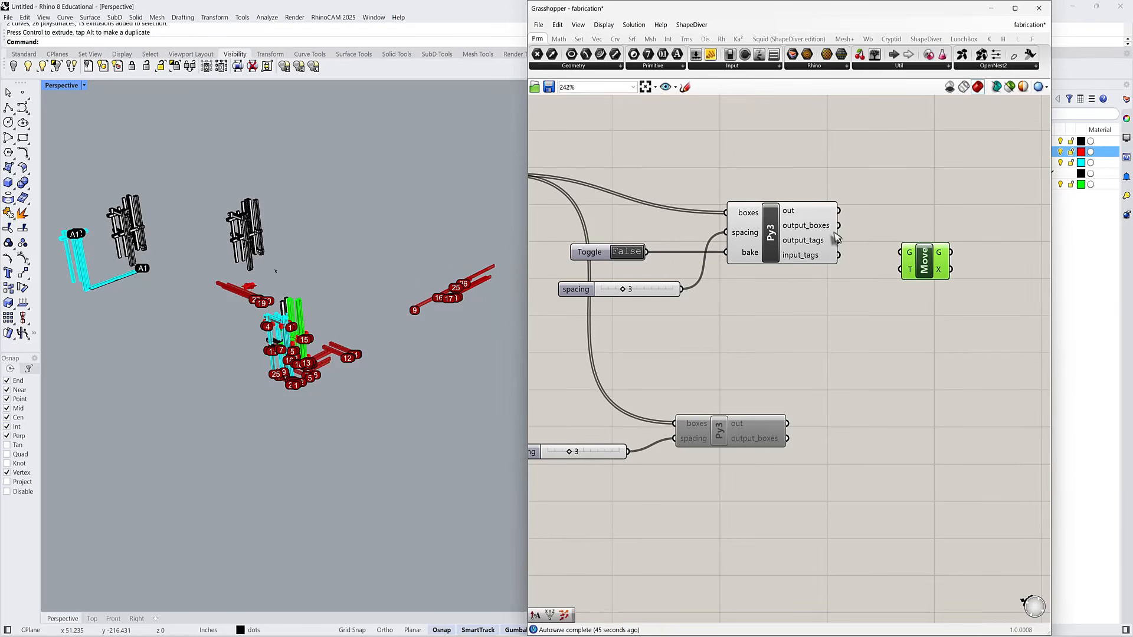
{"action": "left_click_drag", "start_coordinate": [891, 255], "coordinate": [945, 267]}
- Add a Unit Y vector and drive its factor with a new number slider set to 50
{"action": "double_click", "coordinate": [834, 312]}
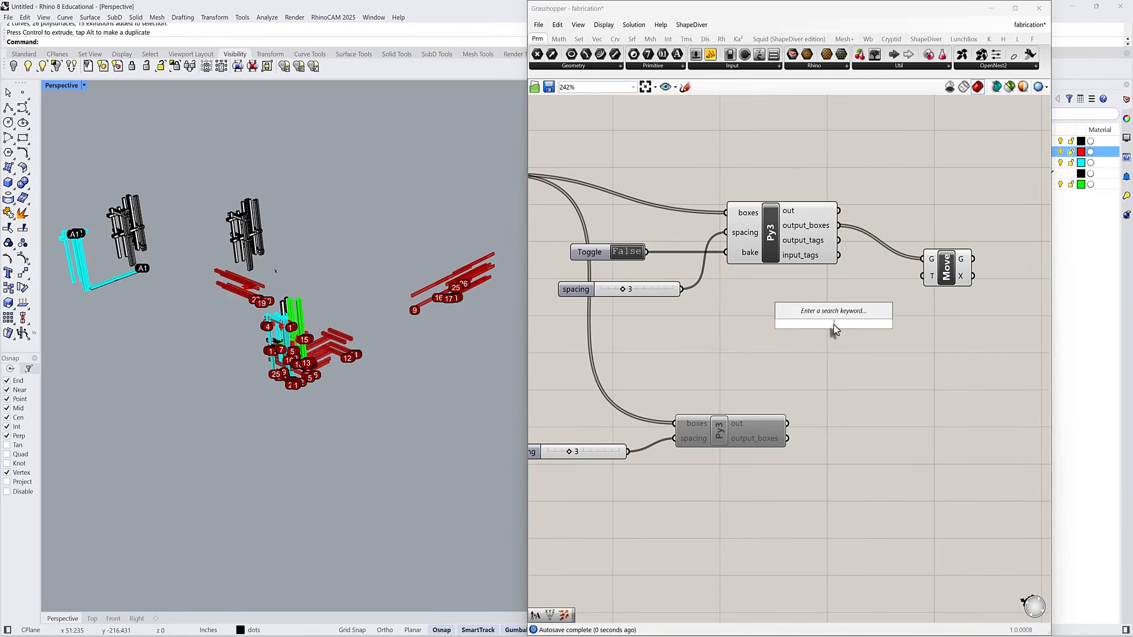
{"action": "type", "text": "y"}
{"action": "key", "text": "Return"}
{"action": "double_click", "coordinate": [714, 323]}
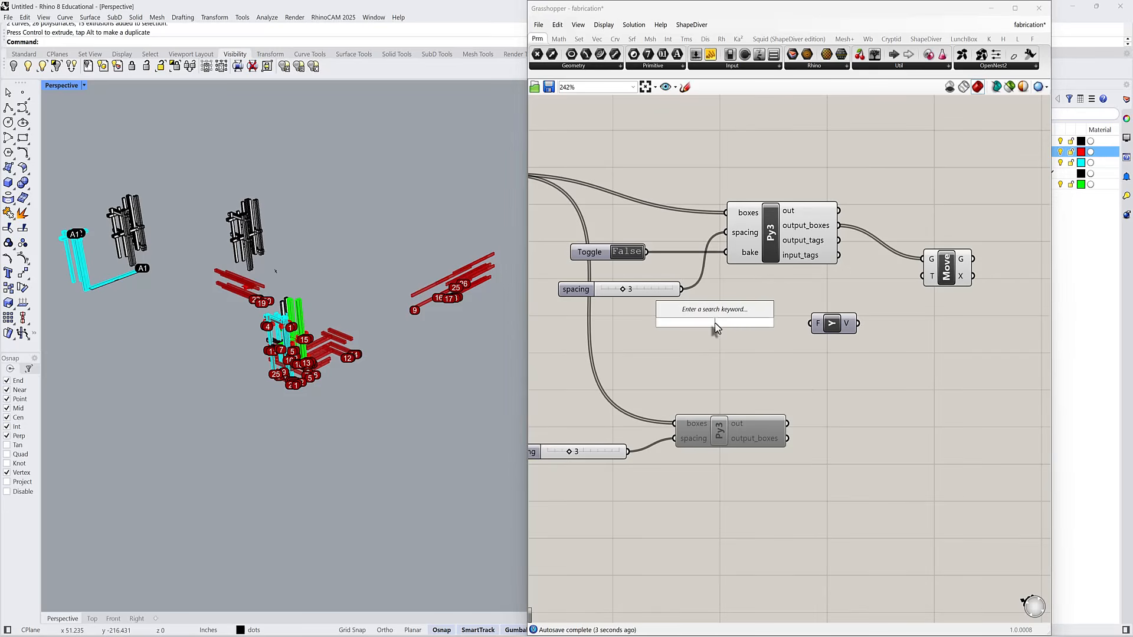
{"action": "type", "text": "50"}
{"action": "key", "text": "Return"}
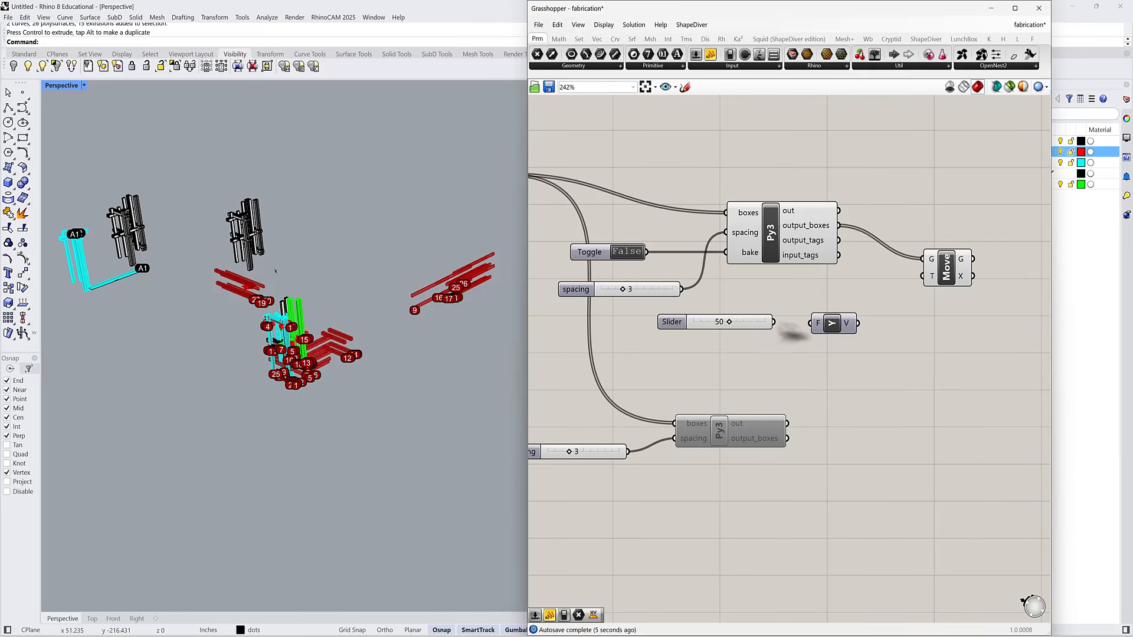
{"action": "left_click_drag", "start_coordinate": [773, 322], "coordinate": [809, 322]}
- Connect the Y vector to the Move component and duplicate that Move to shift the output_tags by the same vector
{"action": "left_click_drag", "start_coordinate": [941, 276], "coordinate": [963, 310]}
{"action": "left_click_drag", "start_coordinate": [839, 240], "coordinate": [968, 308]}
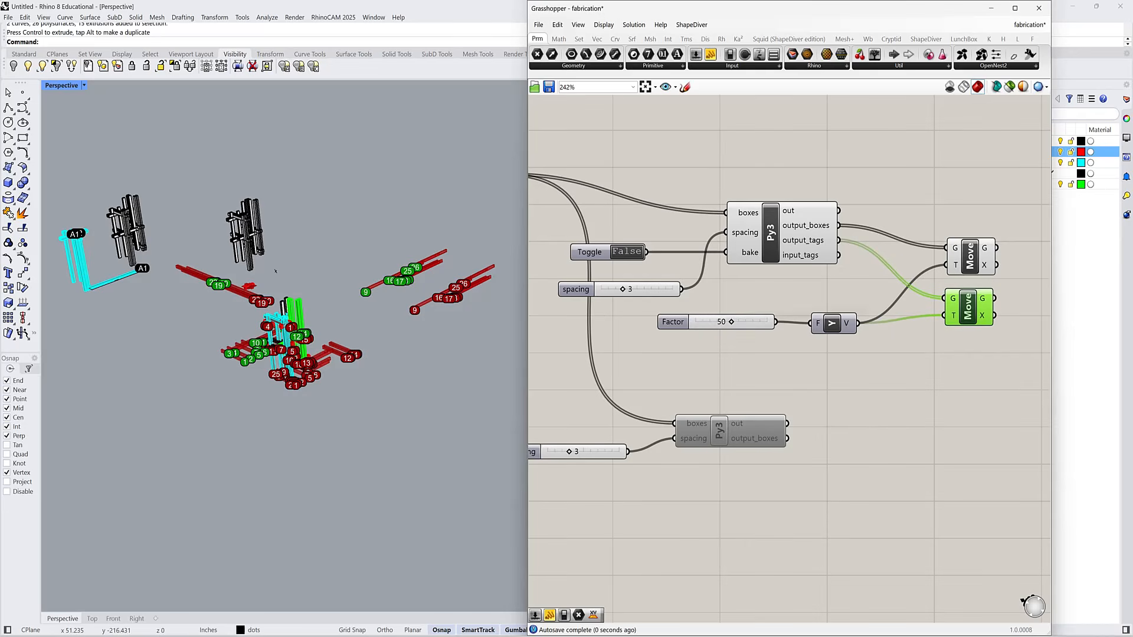
{"action": "right_click_drag", "start_coordinate": [320, 333], "coordinate": [367, 356]}
{"action": "scroll", "coordinate": [366, 357], "scroll_direction": "up", "scroll_amount": 5}
{"action": "scroll", "coordinate": [411, 275], "scroll_direction": "down", "scroll_amount": 3}
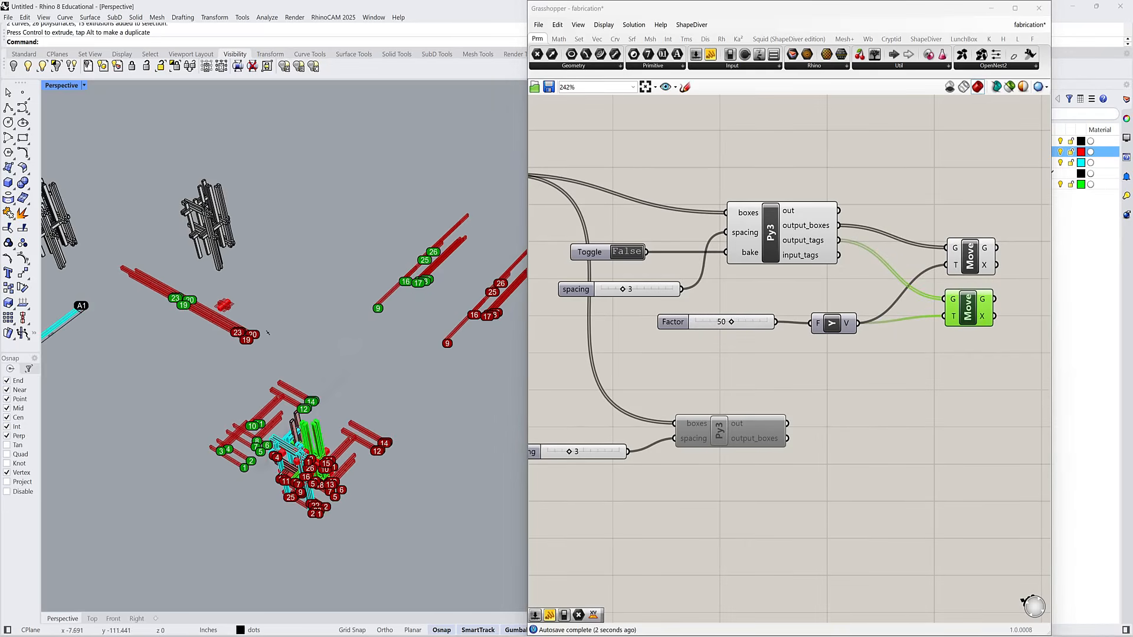
{"action": "scroll", "coordinate": [243, 464], "scroll_direction": "up", "scroll_amount": 5}
{"action": "scroll", "coordinate": [281, 416], "scroll_direction": "down", "scroll_amount": 2}
{"action": "right_click_drag", "start_coordinate": [261, 312], "coordinate": [282, 357]}
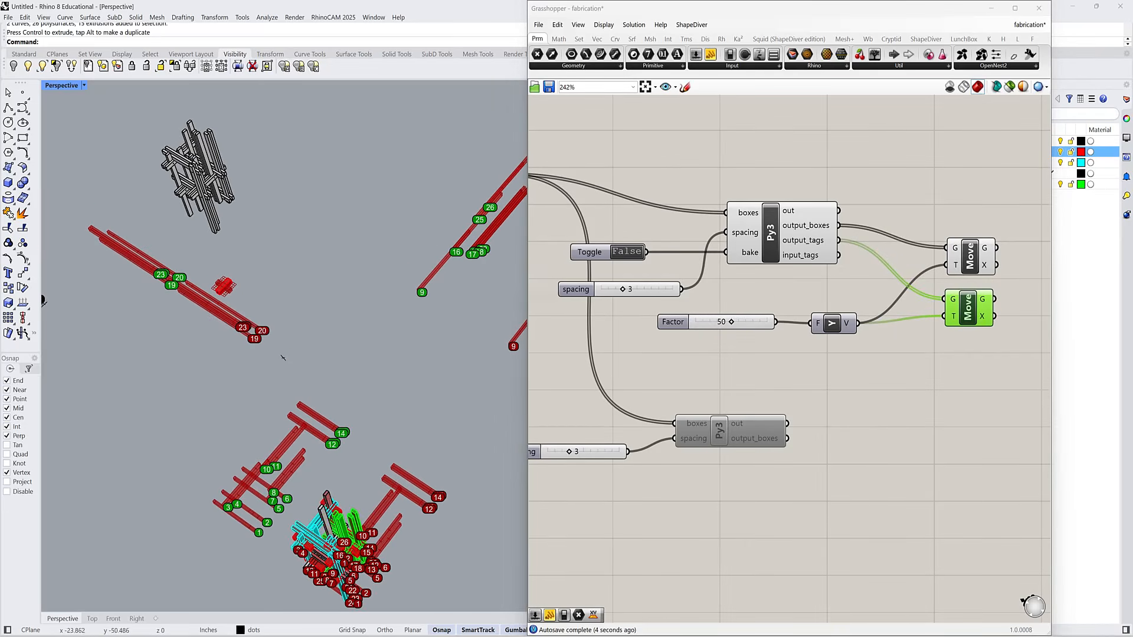
- Turn off the Python component's preview and inspect the data in its input_tags output
{"action": "right_click", "coordinate": [770, 238]}
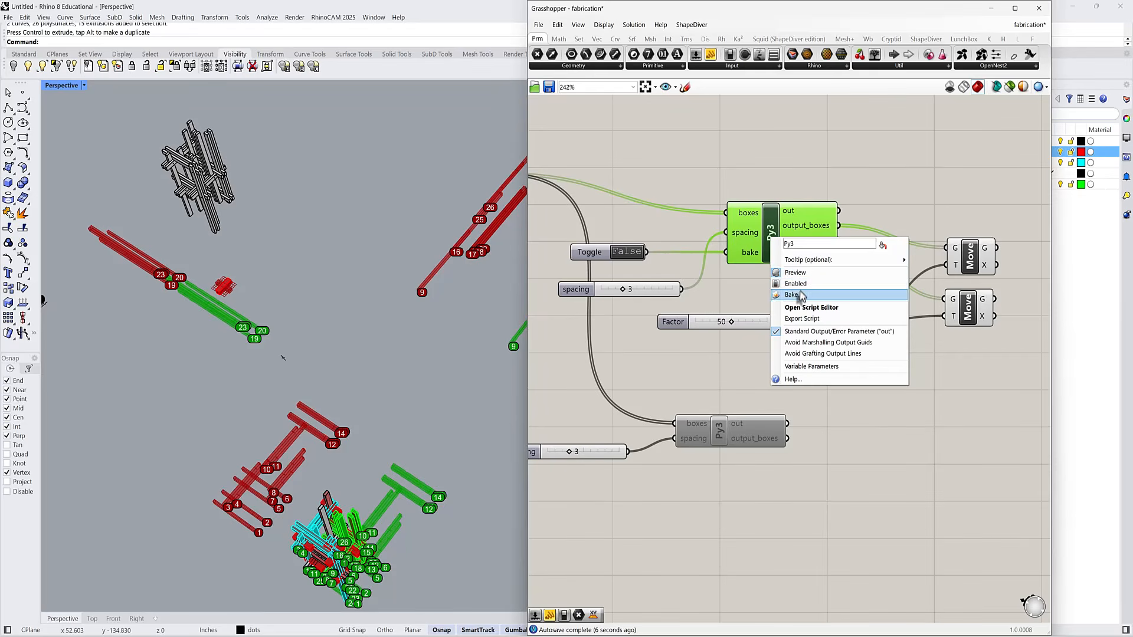
{"action": "left_click", "coordinate": [800, 281]}
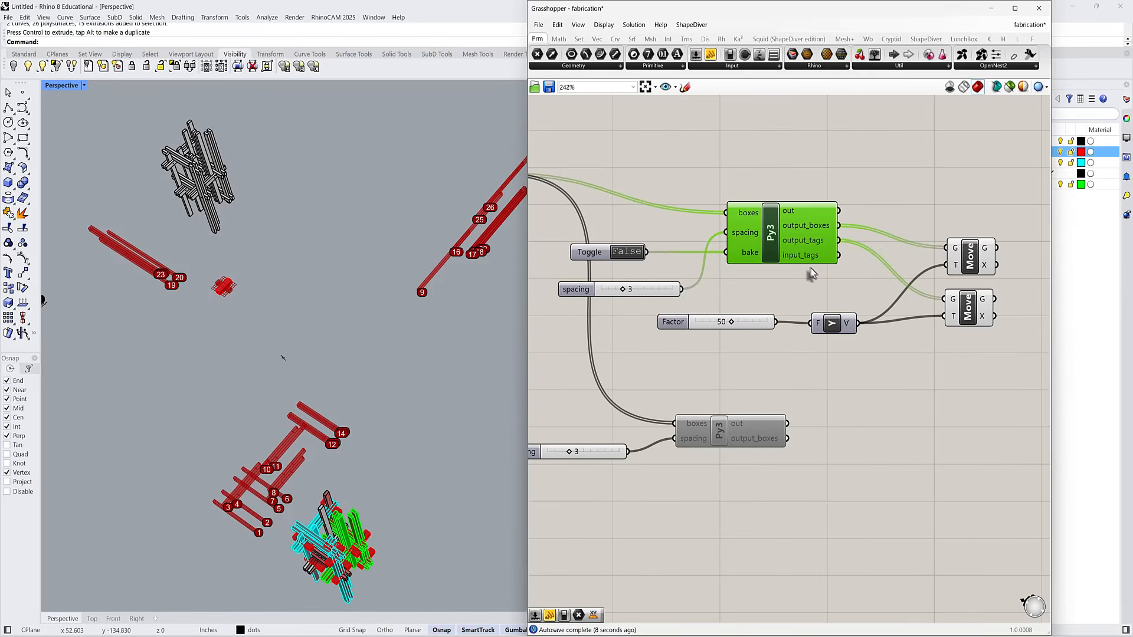
{"action": "double_click", "coordinate": [895, 204]}
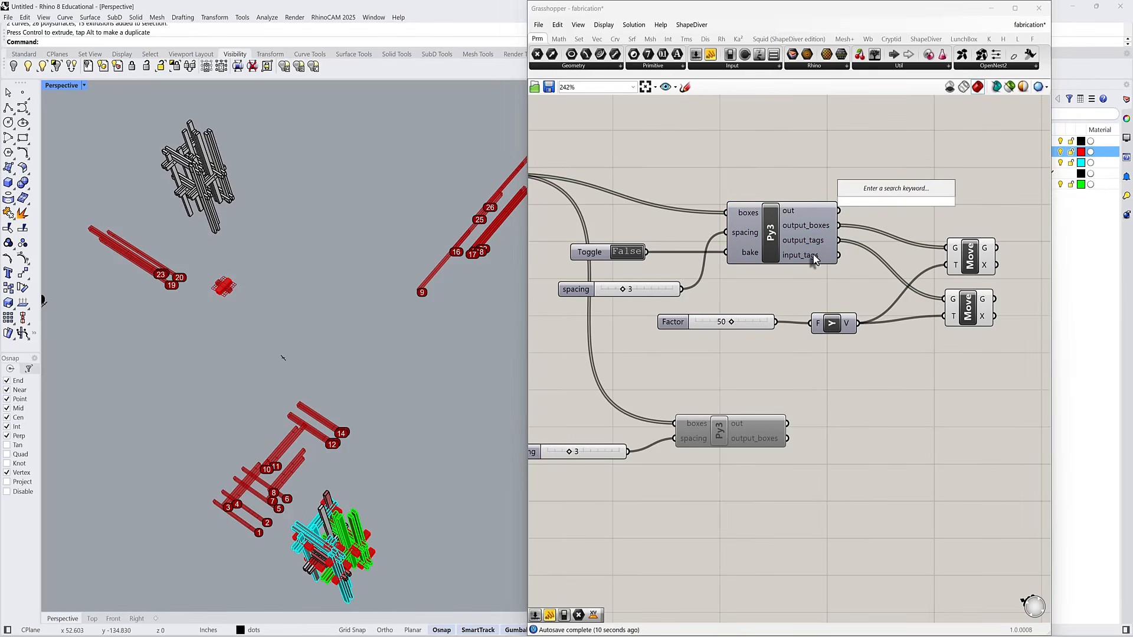
{"action": "left_click", "coordinate": [815, 261]}
{"action": "mouse_move", "coordinate": [813, 262]}
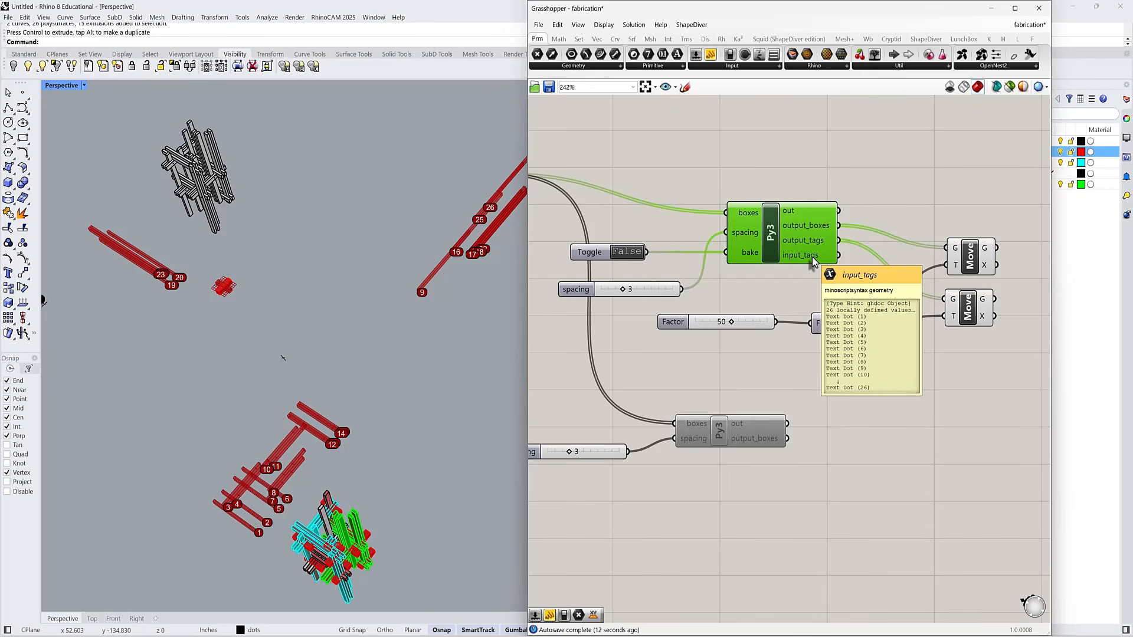
- Try out the Annotation Dot parameter and component as a container for the input_tags
{"action": "double_click", "coordinate": [864, 210]}
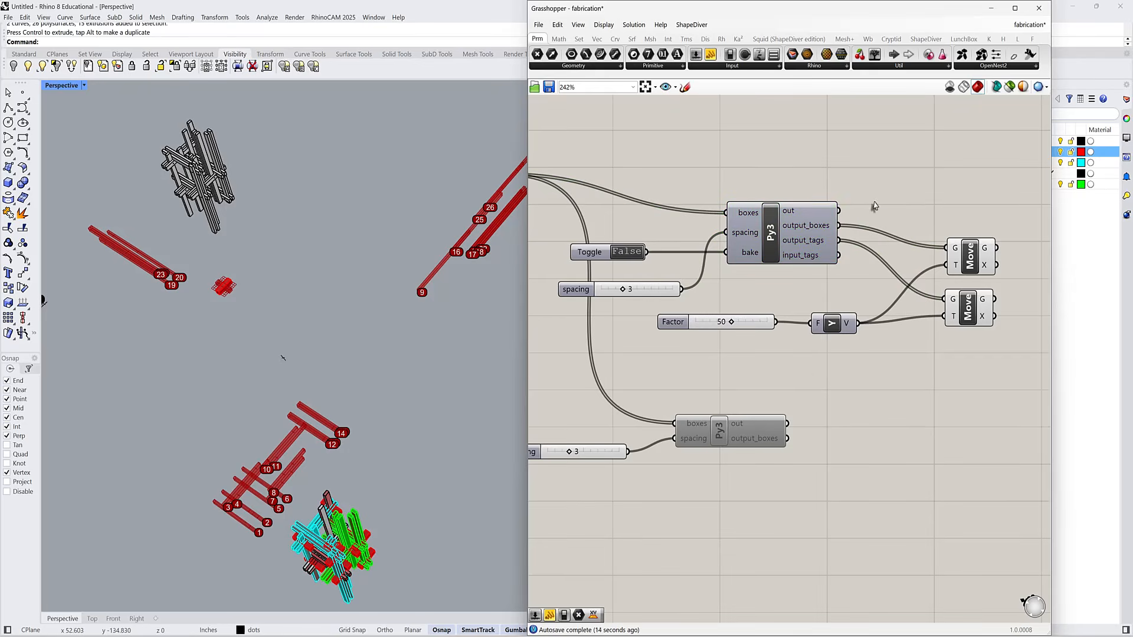
{"action": "type", "text": "text dot"}
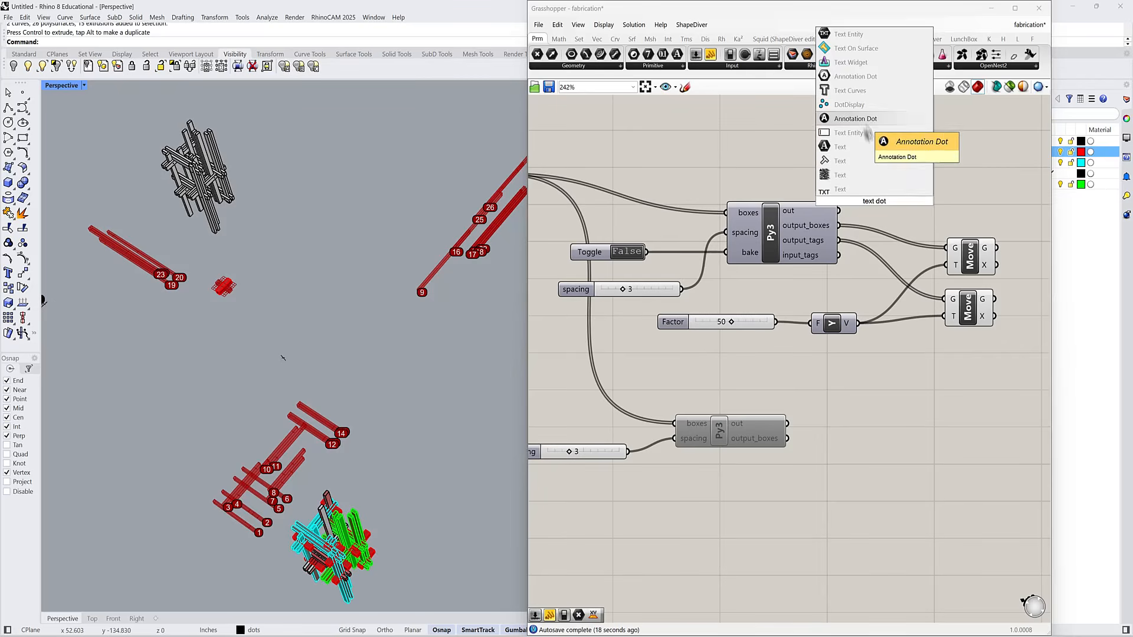
{"action": "left_click", "coordinate": [861, 120]}
{"action": "left_click", "coordinate": [872, 206]}
{"action": "key", "text": "Delete"}
{"action": "double_click", "coordinate": [877, 206]}
{"action": "type", "text": "dot"}
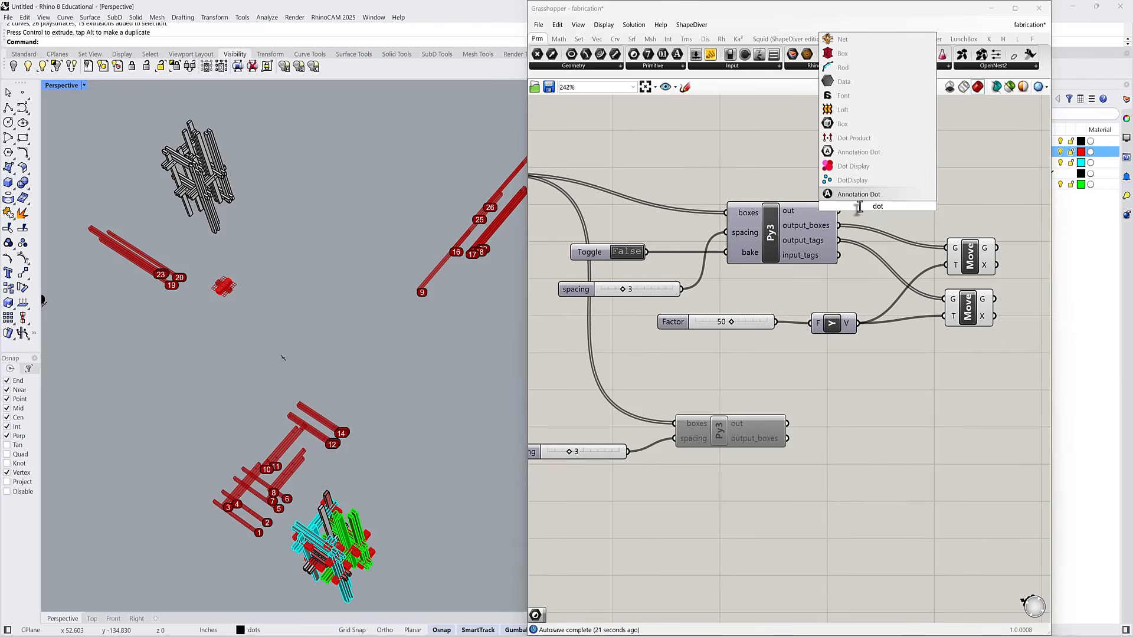
{"action": "key", "text": "Return"}
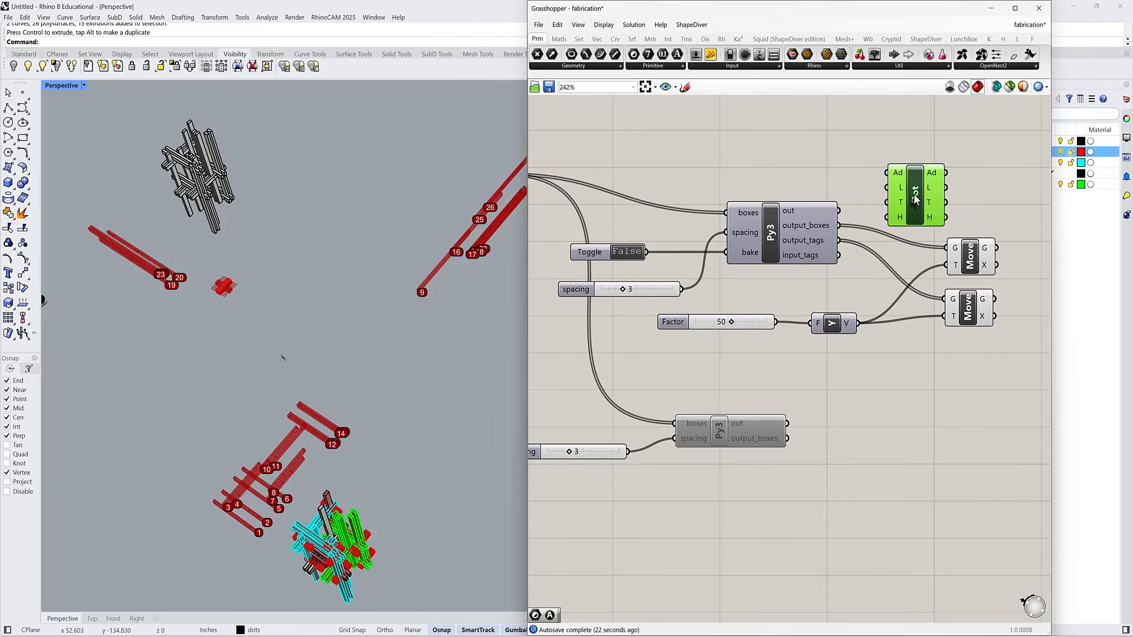
{"action": "key", "text": "Delete"}
- Try feeding the Python component's input_tags into a Text parameter
{"action": "double_click", "coordinate": [890, 193]}
{"action": "type", "text": "text"}
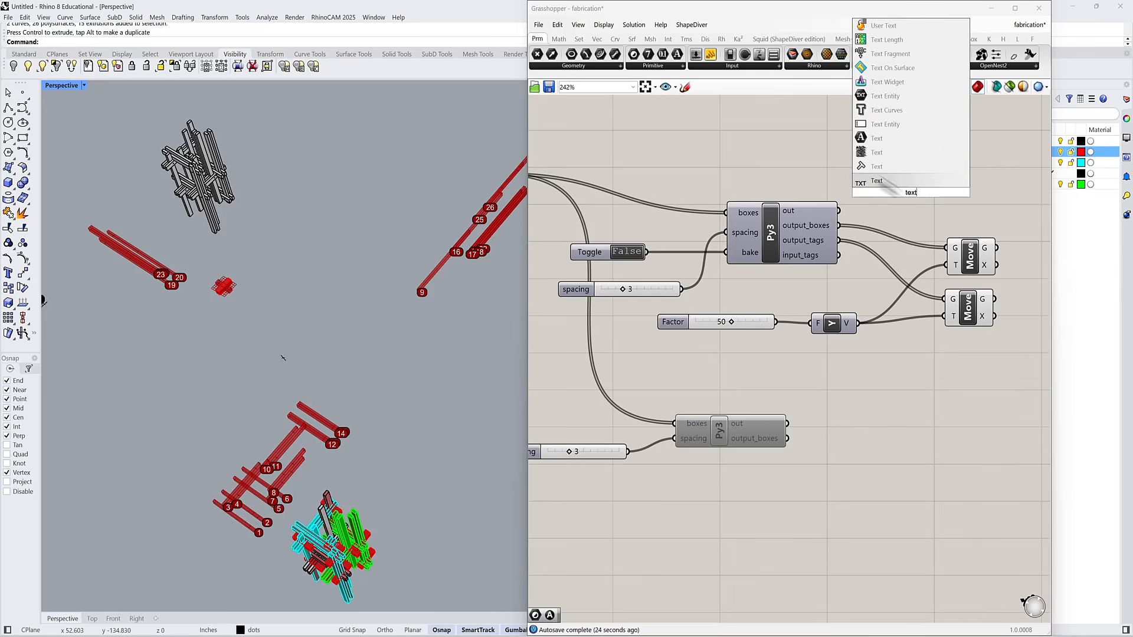
{"action": "left_click", "coordinate": [876, 143]}
{"action": "left_click_drag", "start_coordinate": [839, 256], "coordinate": [948, 199]}
{"action": "right_click", "coordinate": [948, 198]}
{"action": "left_click", "coordinate": [971, 222]}
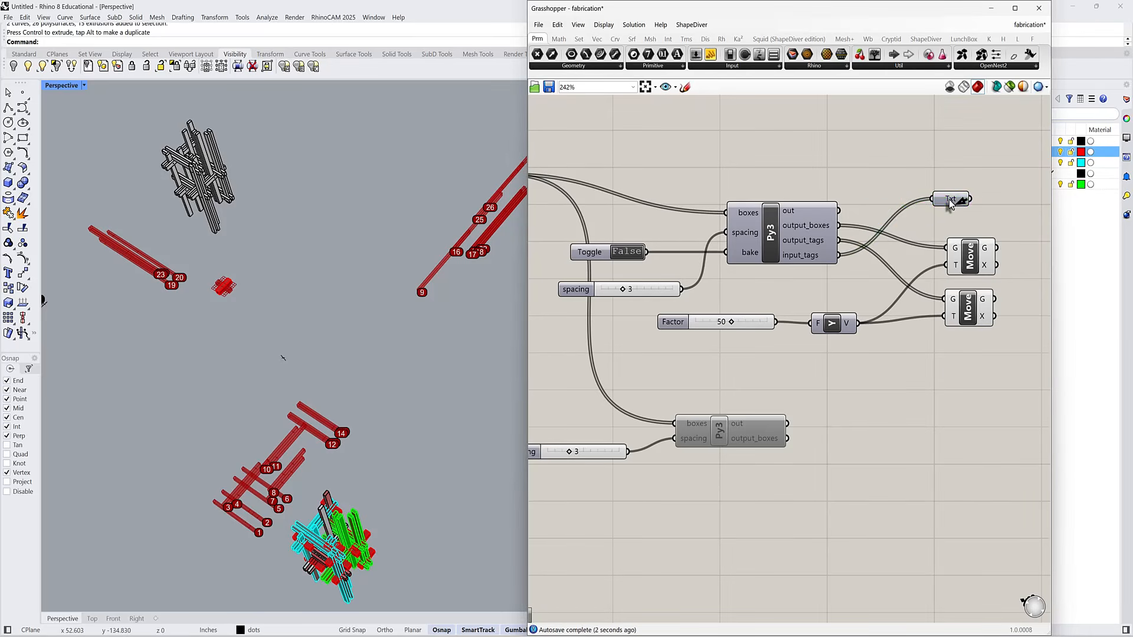
{"action": "key", "text": "Delete"}
- Turn the Python component's preview back on
{"action": "right_click", "coordinate": [772, 234]}
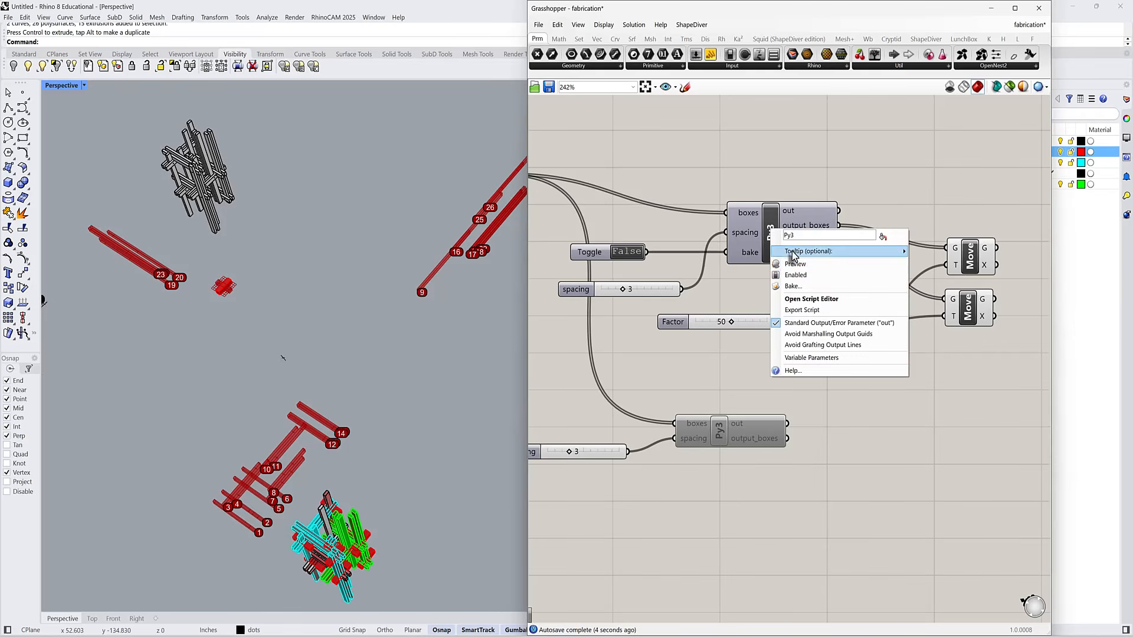
{"action": "left_click", "coordinate": [794, 263]}
{"action": "scroll", "coordinate": [708, 189], "scroll_direction": "down", "scroll_amount": 1}
{"action": "right_click_drag", "start_coordinate": [511, 320], "coordinate": [468, 302]}
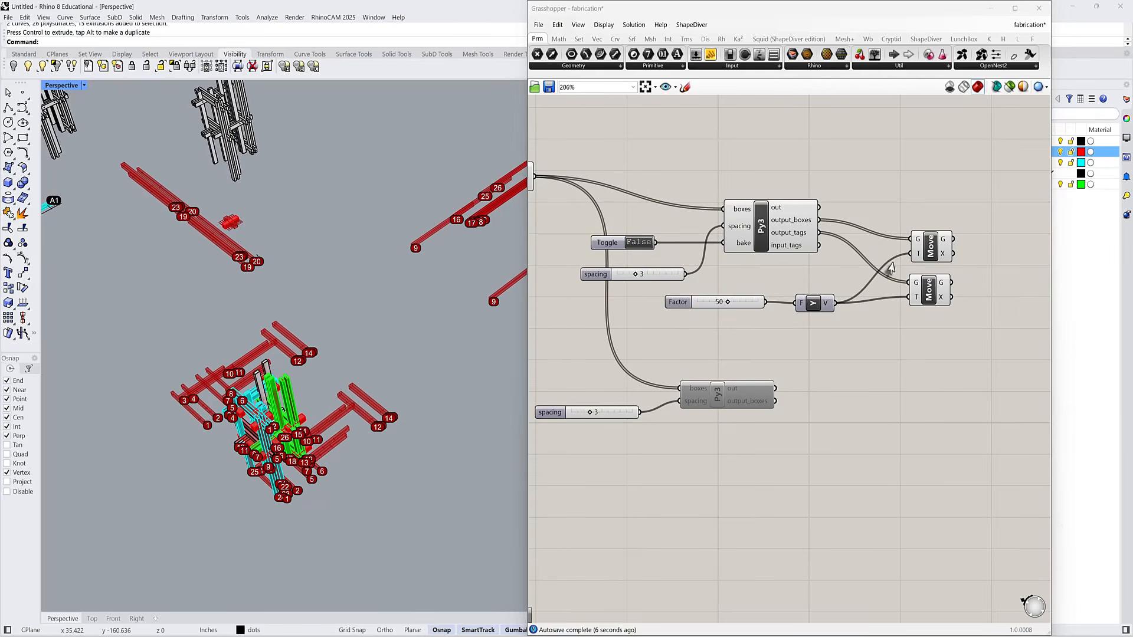
- Select both Move components and switch off their preview
{"action": "right_click_drag", "start_coordinate": [791, 272], "coordinate": [838, 271]}
{"action": "left_click_drag", "start_coordinate": [1013, 206], "coordinate": [948, 328]}
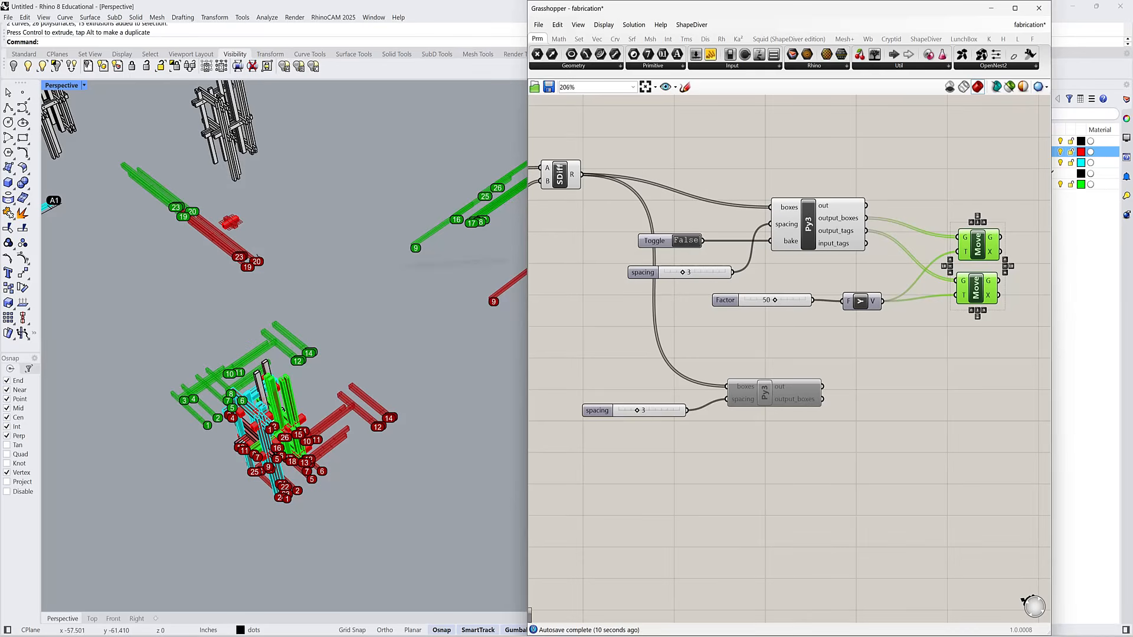
{"action": "left_click_drag", "start_coordinate": [986, 328], "coordinate": [954, 211]}
{"action": "left_click", "coordinate": [632, 25]}
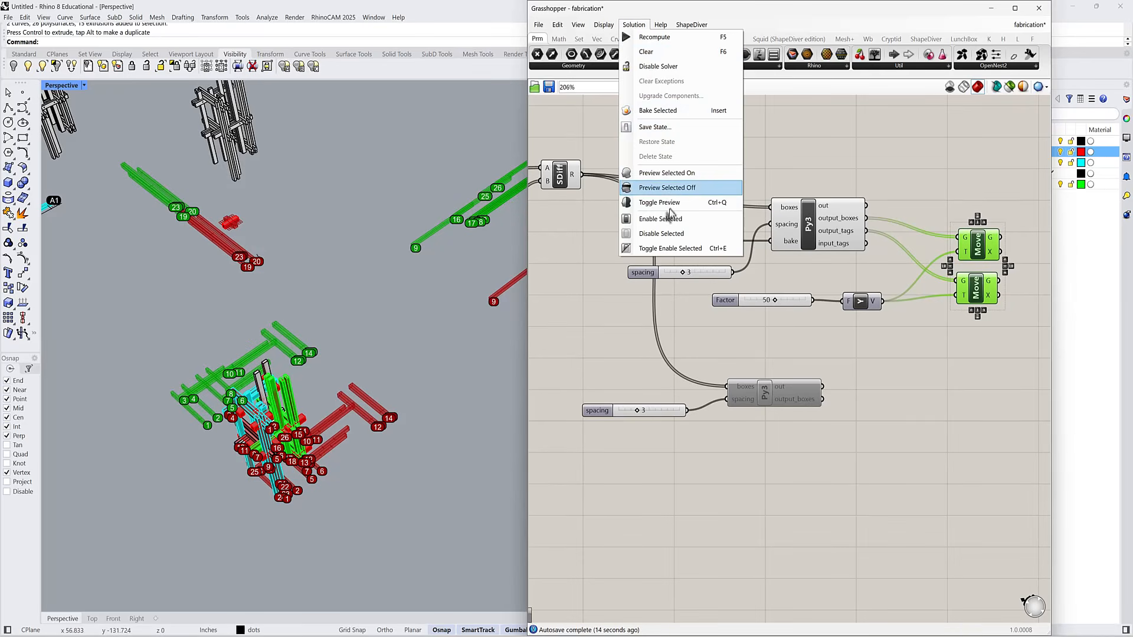
{"action": "left_click", "coordinate": [661, 187]}
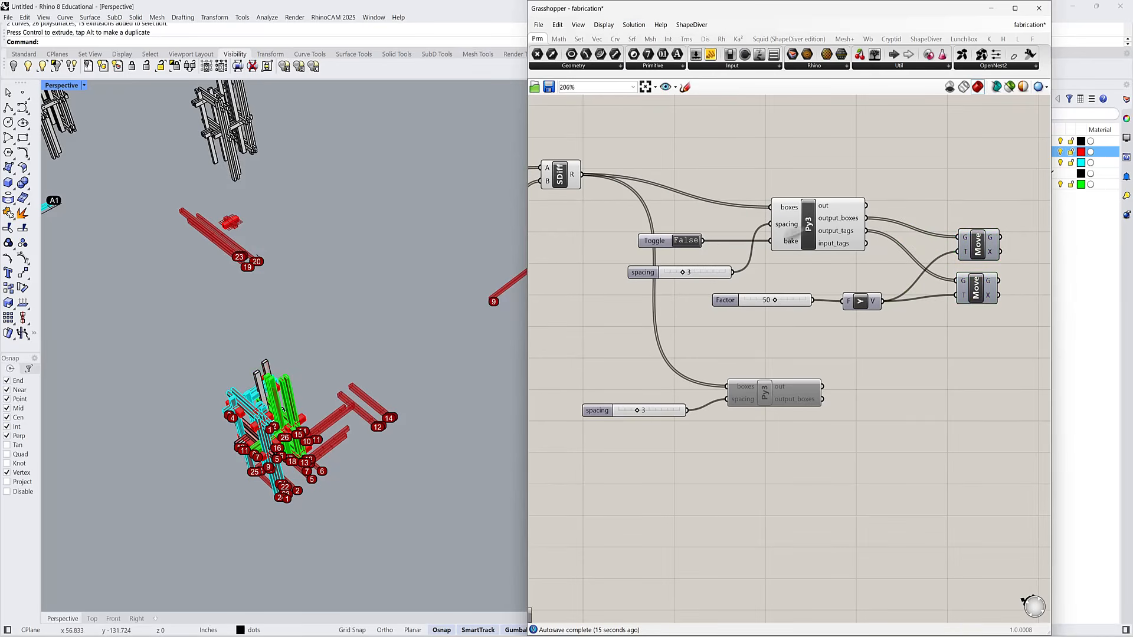
- Set the bake toggle to True to bake the laid-out boxes with their tags and dimensions
{"action": "double_click", "coordinate": [686, 241]}
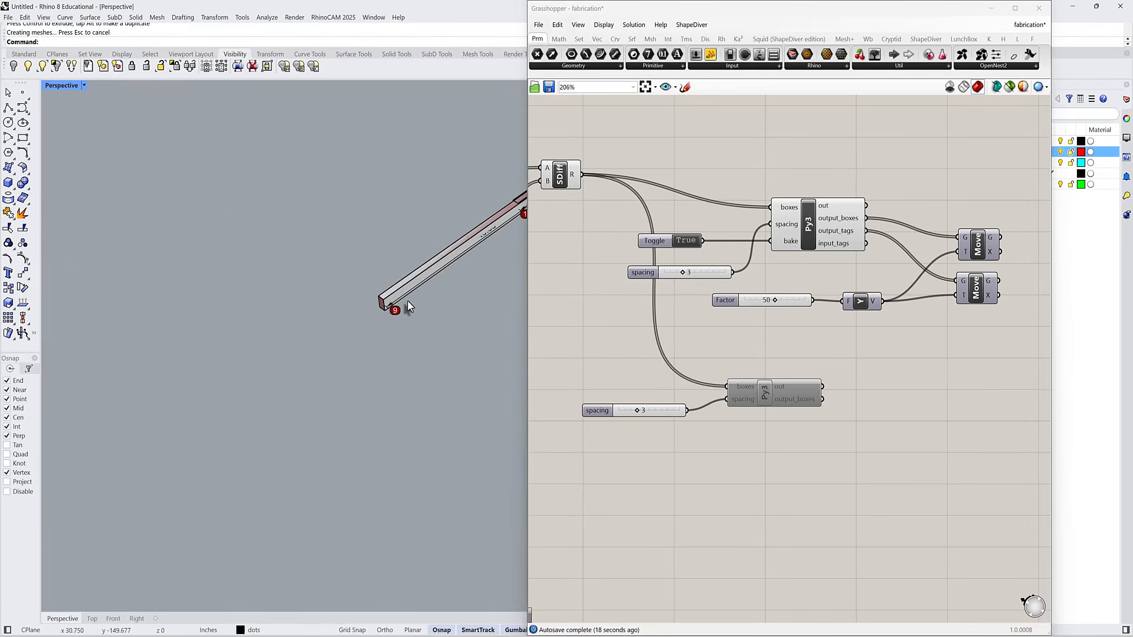
{"action": "scroll", "coordinate": [407, 306], "scroll_direction": "down", "scroll_amount": 5}
{"action": "scroll", "coordinate": [412, 305], "scroll_direction": "up", "scroll_amount": 4}
- Select the baked box tagged 9 with its tag and dimension, and move the group along the green axis away from the layout
{"action": "left_click", "coordinate": [379, 321]}
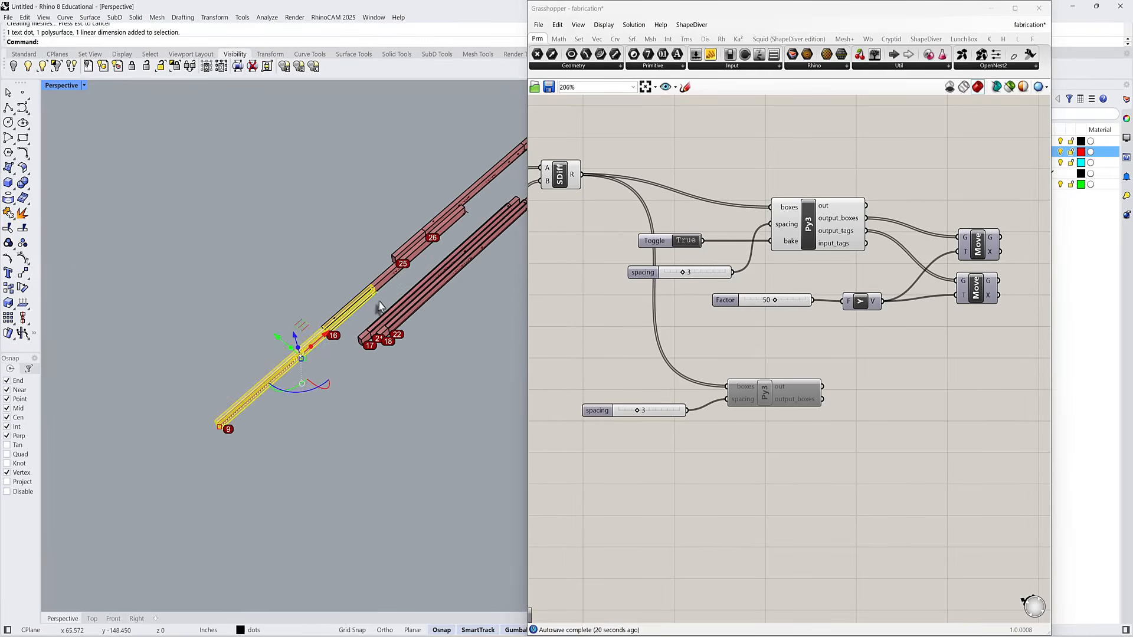
{"action": "scroll", "coordinate": [383, 295], "scroll_direction": "up", "scroll_amount": 5}
{"action": "scroll", "coordinate": [384, 284], "scroll_direction": "down", "scroll_amount": 5}
{"action": "scroll", "coordinate": [335, 324], "scroll_direction": "up", "scroll_amount": 3}
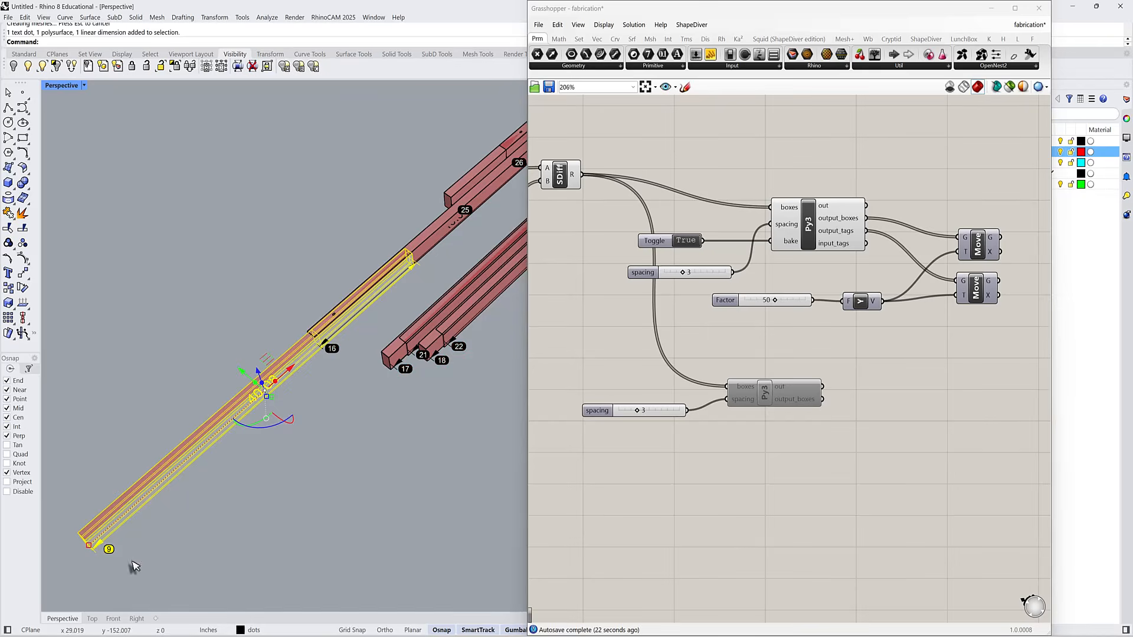
{"action": "scroll", "coordinate": [358, 266], "scroll_direction": "down", "scroll_amount": 3}
{"action": "scroll", "coordinate": [340, 284], "scroll_direction": "down", "scroll_amount": 5}
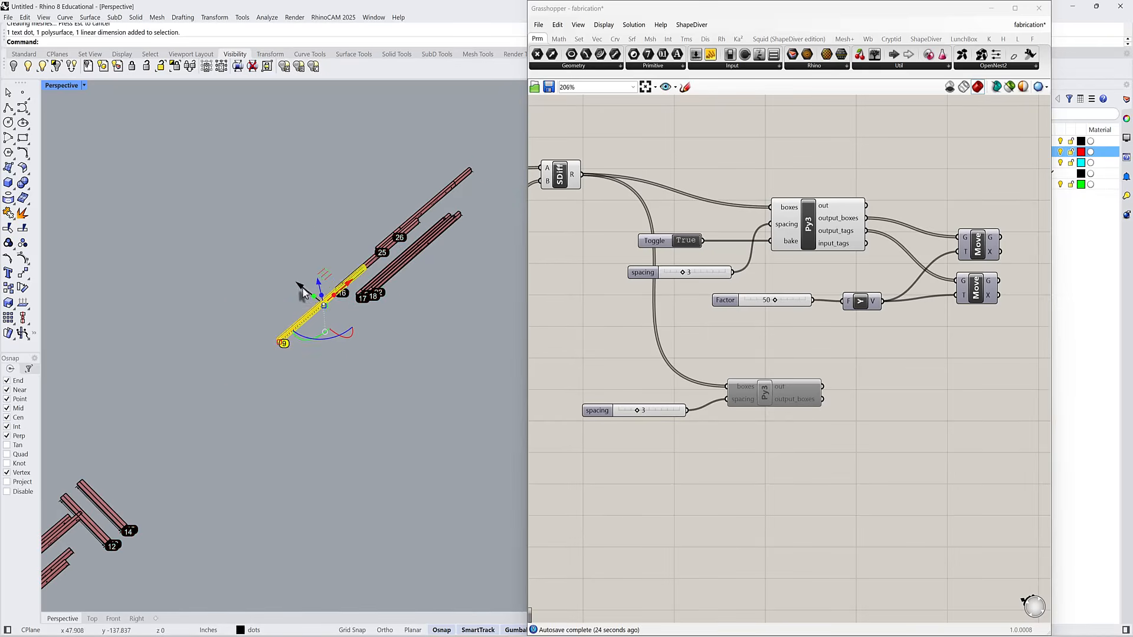
{"action": "left_click_drag", "start_coordinate": [300, 289], "coordinate": [256, 253]}
{"action": "scroll", "coordinate": [355, 268], "scroll_direction": "up", "scroll_amount": 5}
{"action": "left_click", "coordinate": [298, 285]}
- Select the baked box tagged 16 with its tag and dimension, and move the group along the green axis away from the layout
{"action": "left_click", "coordinate": [387, 259]}
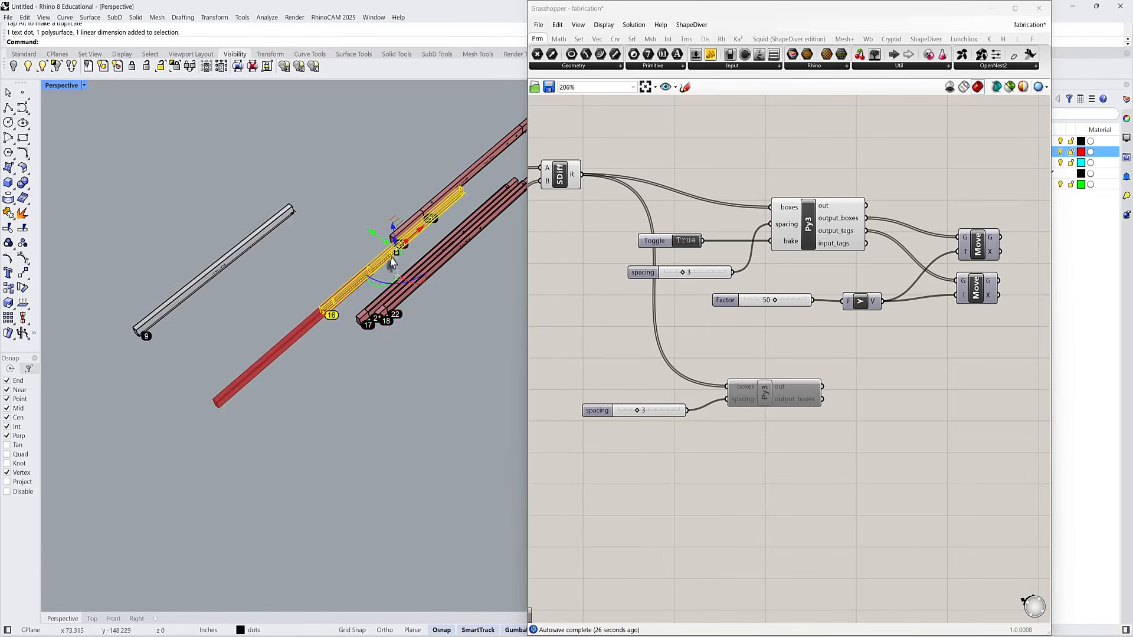
{"action": "scroll", "coordinate": [394, 255], "scroll_direction": "up", "scroll_amount": 6}
{"action": "scroll", "coordinate": [311, 260], "scroll_direction": "down", "scroll_amount": 4}
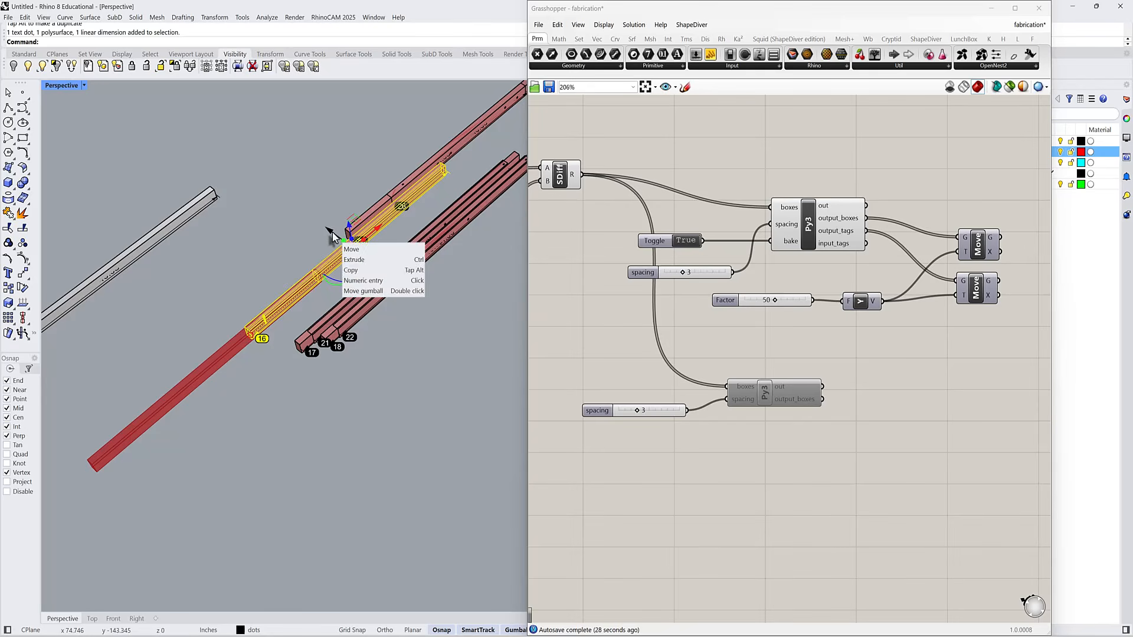
{"action": "left_click_drag", "start_coordinate": [331, 231], "coordinate": [263, 190]}
{"action": "left_click", "coordinate": [248, 253]}
- Select only the linear dimension of the box tagged 9 and move it off the box so it lies alongside
{"action": "right_click_drag", "start_coordinate": [308, 198], "coordinate": [372, 206]}
{"action": "scroll", "coordinate": [207, 319], "scroll_direction": "up", "scroll_amount": 6}
{"action": "scroll", "coordinate": [236, 321], "scroll_direction": "down", "scroll_amount": 6}
{"action": "scroll", "coordinate": [259, 289], "scroll_direction": "up", "scroll_amount": 6}
{"action": "left_click", "coordinate": [293, 290]}
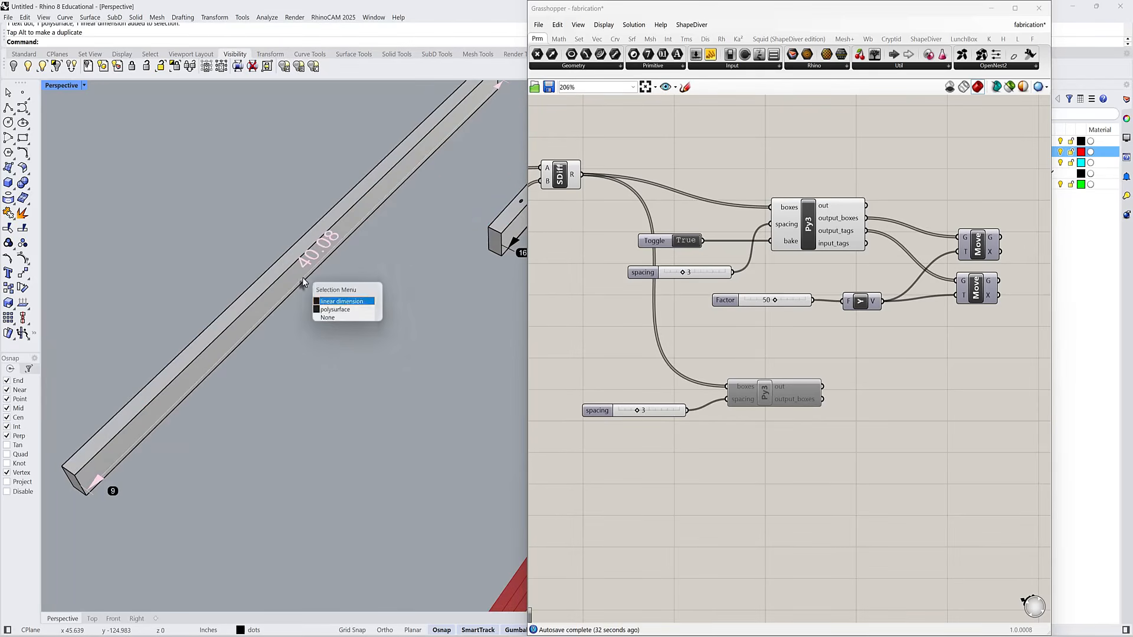
{"action": "left_click", "coordinate": [336, 301]}
{"action": "scroll", "coordinate": [307, 271], "scroll_direction": "down", "scroll_amount": 4}
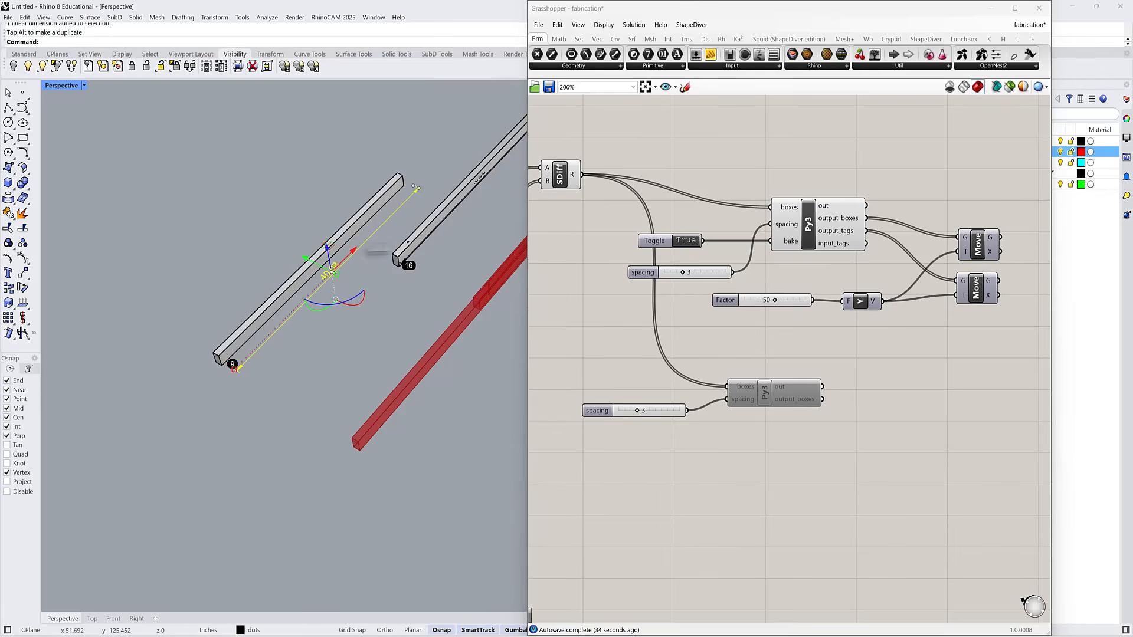
- Select the linear dimension of the box tagged 16 and move it along the green axis to lie beside the box
{"action": "left_click", "coordinate": [421, 243]}
{"action": "left_click", "coordinate": [422, 241]}
{"action": "left_click", "coordinate": [463, 265]}
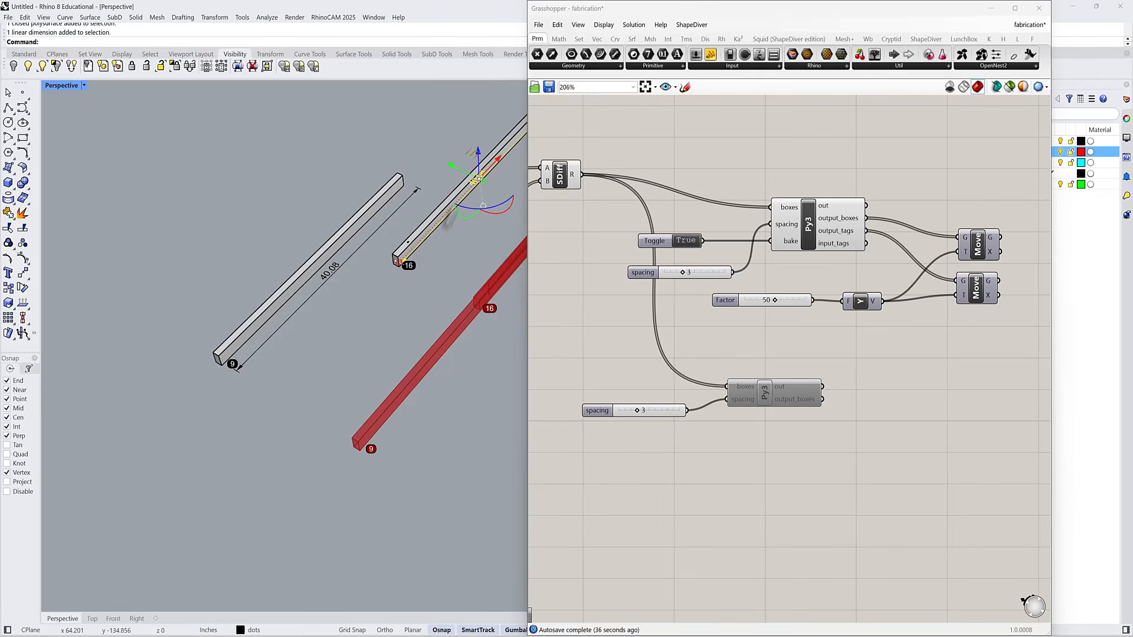
{"action": "left_click_drag", "start_coordinate": [451, 171], "coordinate": [468, 179]}
{"action": "right_click_drag", "start_coordinate": [485, 250], "coordinate": [381, 337], "text": "shift"}
{"action": "scroll", "coordinate": [378, 325], "scroll_direction": "down", "scroll_amount": 3}
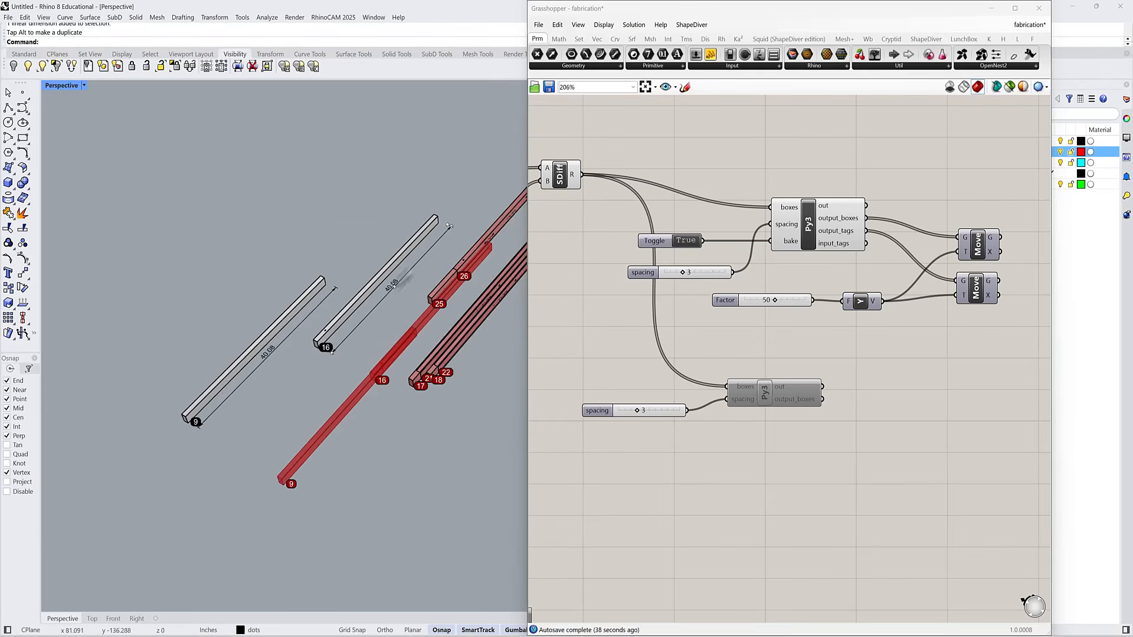
- Examine the separated boxes 9 and 16 with their tags and dimensions, and compare them with the whole layout
{"action": "scroll", "coordinate": [386, 283], "scroll_direction": "up", "scroll_amount": 6}
{"action": "right_click_drag", "start_coordinate": [279, 379], "coordinate": [408, 292], "text": "shift"}
{"action": "scroll", "coordinate": [407, 284], "scroll_direction": "up", "scroll_amount": 7}
{"action": "scroll", "coordinate": [407, 284], "scroll_direction": "down", "scroll_amount": 7}
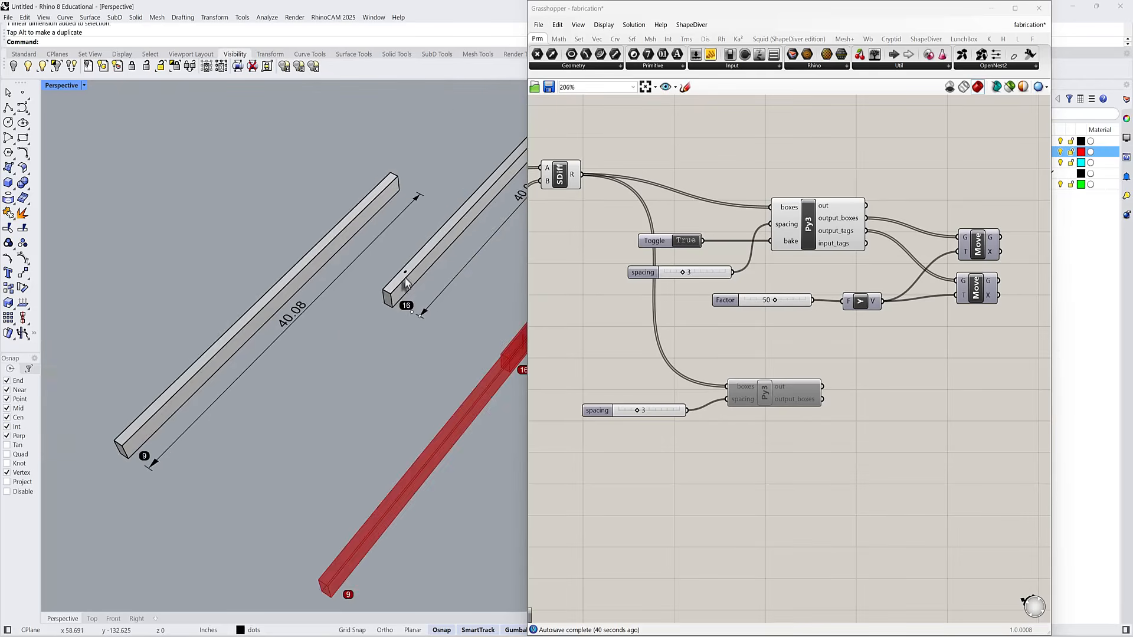
{"action": "scroll", "coordinate": [122, 444], "scroll_direction": "up", "scroll_amount": 5}
{"action": "scroll", "coordinate": [123, 444], "scroll_direction": "down", "scroll_amount": 5}
{"action": "scroll", "coordinate": [171, 324], "scroll_direction": "up", "scroll_amount": 5}
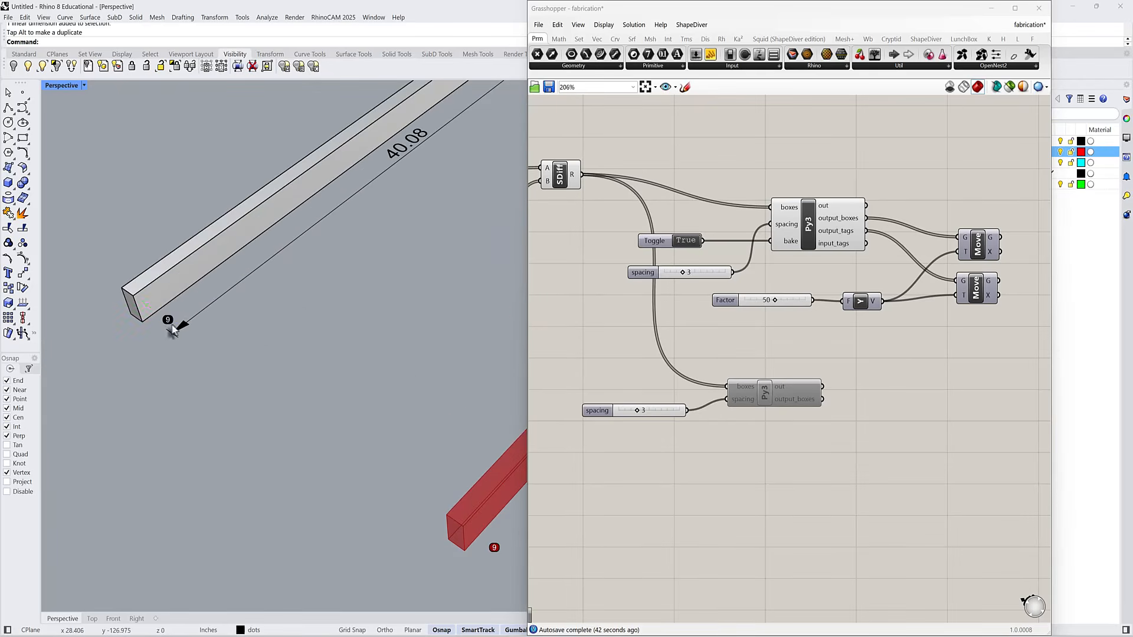
{"action": "left_click", "coordinate": [167, 319]}
{"action": "left_click", "coordinate": [135, 342]}
{"action": "scroll", "coordinate": [135, 342], "scroll_direction": "down", "scroll_amount": 8}
{"action": "scroll", "coordinate": [297, 289], "scroll_direction": "up", "scroll_amount": 3}
{"action": "left_click", "coordinate": [286, 273]}
{"action": "left_click", "coordinate": [276, 270]}
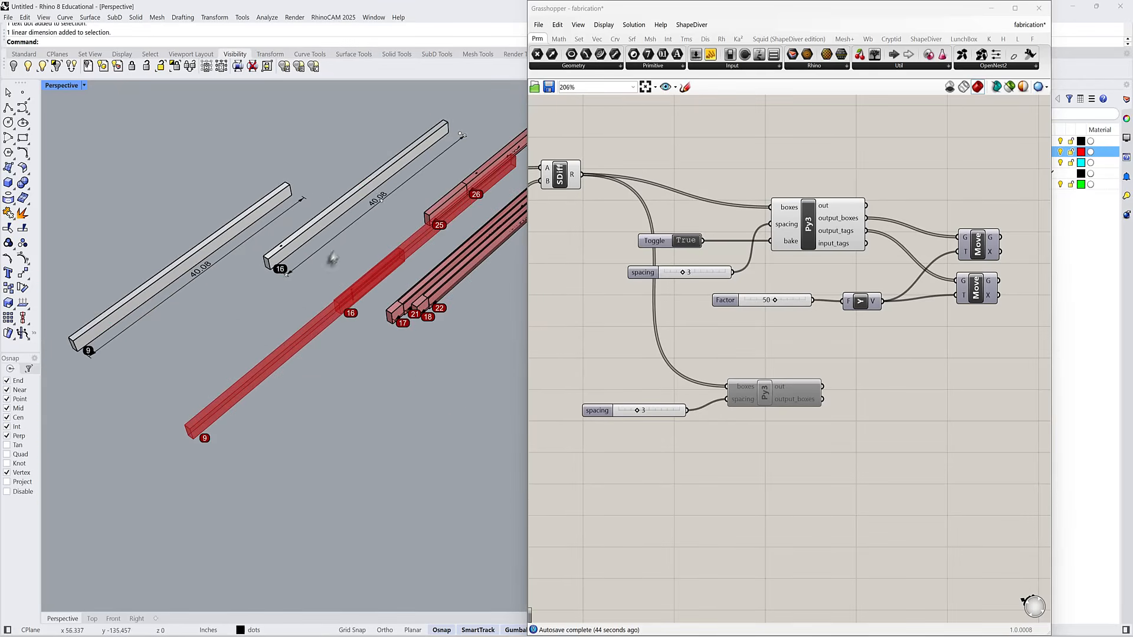
{"action": "scroll", "coordinate": [331, 252], "scroll_direction": "down", "scroll_amount": 8}
{"action": "right_click_drag", "start_coordinate": [285, 313], "coordinate": [373, 306], "text": "shift"}
{"action": "scroll", "coordinate": [407, 304], "scroll_direction": "down", "scroll_amount": 5}
{"action": "scroll", "coordinate": [407, 305], "scroll_direction": "up", "scroll_amount": 5}
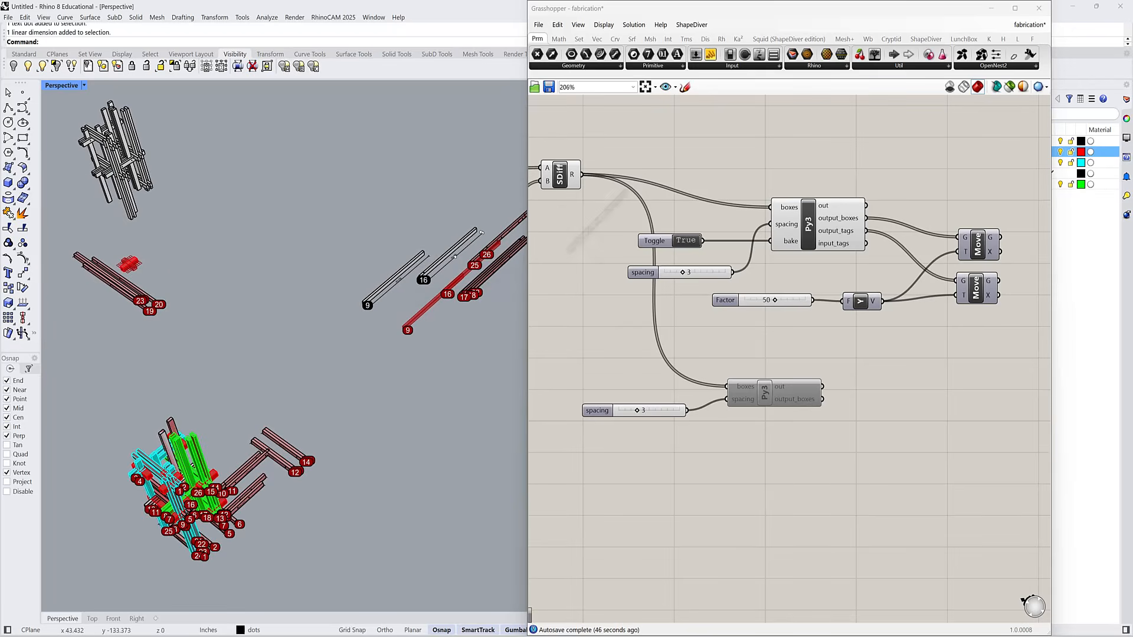
- Minimize the Grasshopper window, then move the baked box 17 with its tag and dimension along the green axis clear of its stack
{"action": "left_click", "coordinate": [991, 9]}
{"action": "scroll", "coordinate": [614, 352], "scroll_direction": "up", "scroll_amount": 6}
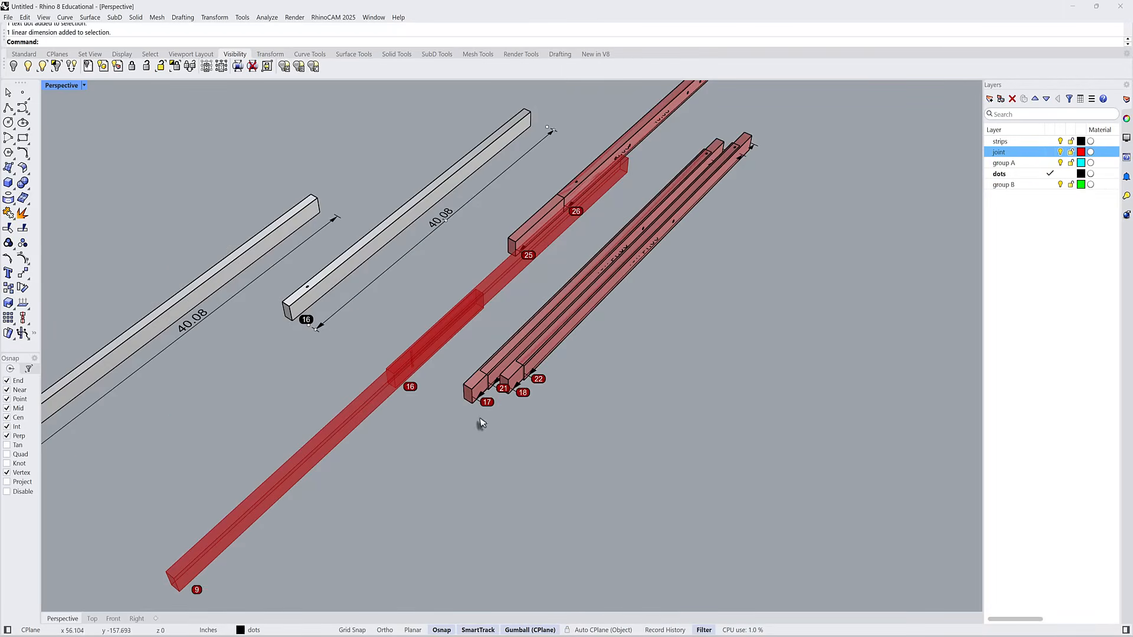
{"action": "left_click_drag", "start_coordinate": [481, 420], "coordinate": [449, 394]}
{"action": "scroll", "coordinate": [487, 384], "scroll_direction": "down", "scroll_amount": 6}
{"action": "left_click_drag", "start_coordinate": [530, 319], "coordinate": [581, 344]}
{"action": "left_click", "coordinate": [536, 378]}
- Move the linear dimension of the separated box 17 along the green axis so it lies beside the box
{"action": "scroll", "coordinate": [535, 378], "scroll_direction": "up", "scroll_amount": 6}
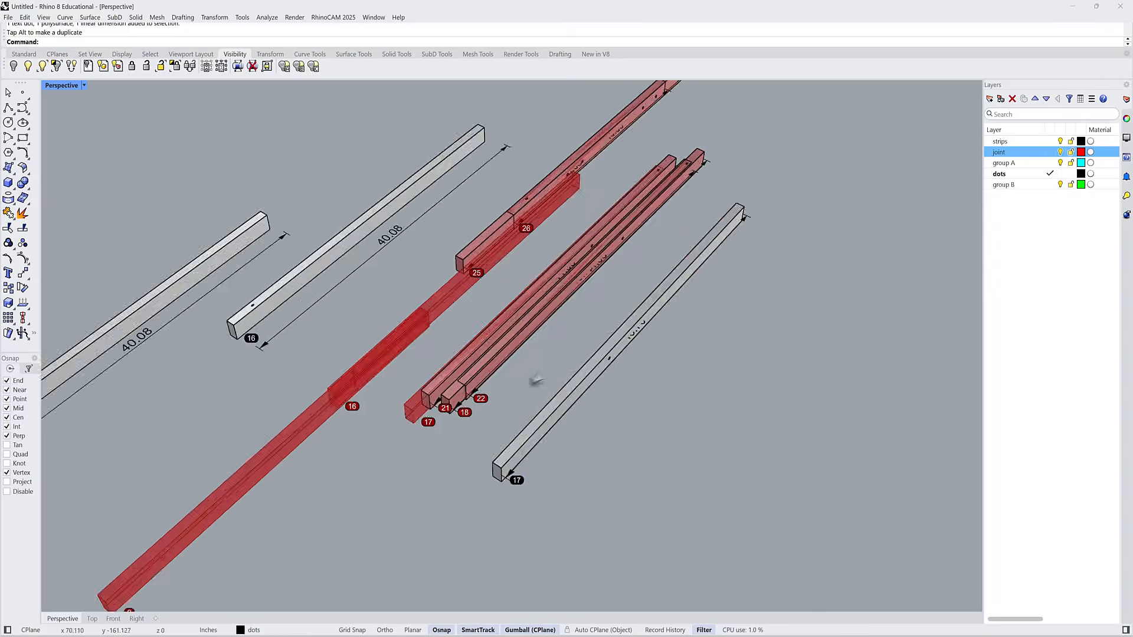
{"action": "scroll", "coordinate": [535, 379], "scroll_direction": "up", "scroll_amount": 5}
{"action": "left_click", "coordinate": [587, 437]}
{"action": "left_click_drag", "start_coordinate": [656, 301], "coordinate": [680, 313]}
{"action": "left_click", "coordinate": [463, 410]}
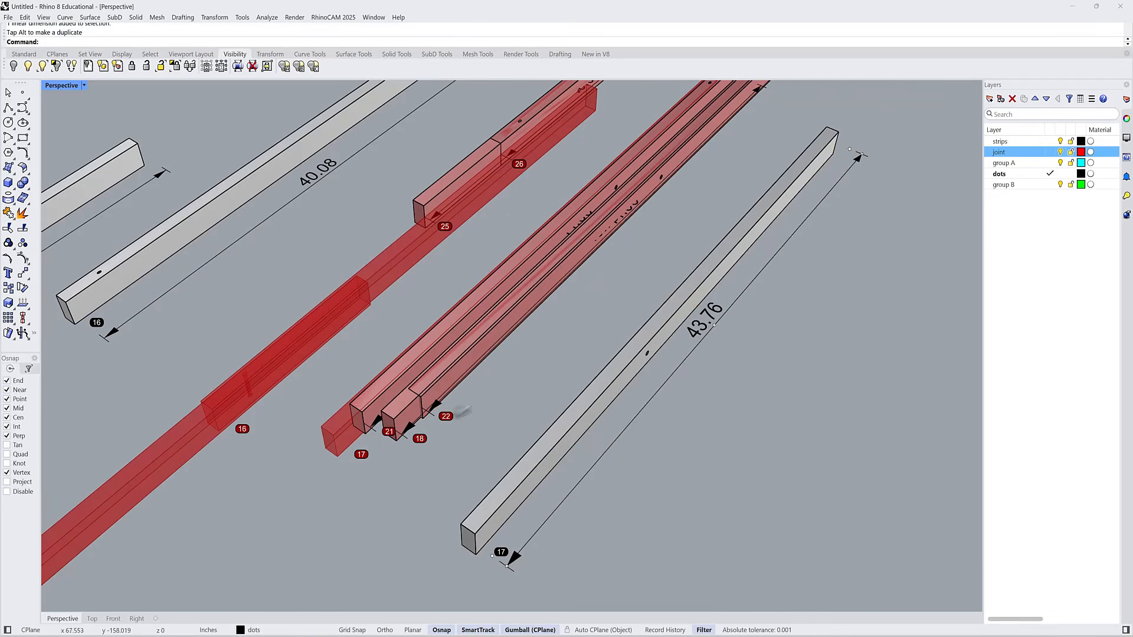
- Select the baked box 18 with its tag and dimension, and move the group along the green axis past box 17
{"action": "left_click", "coordinate": [396, 426]}
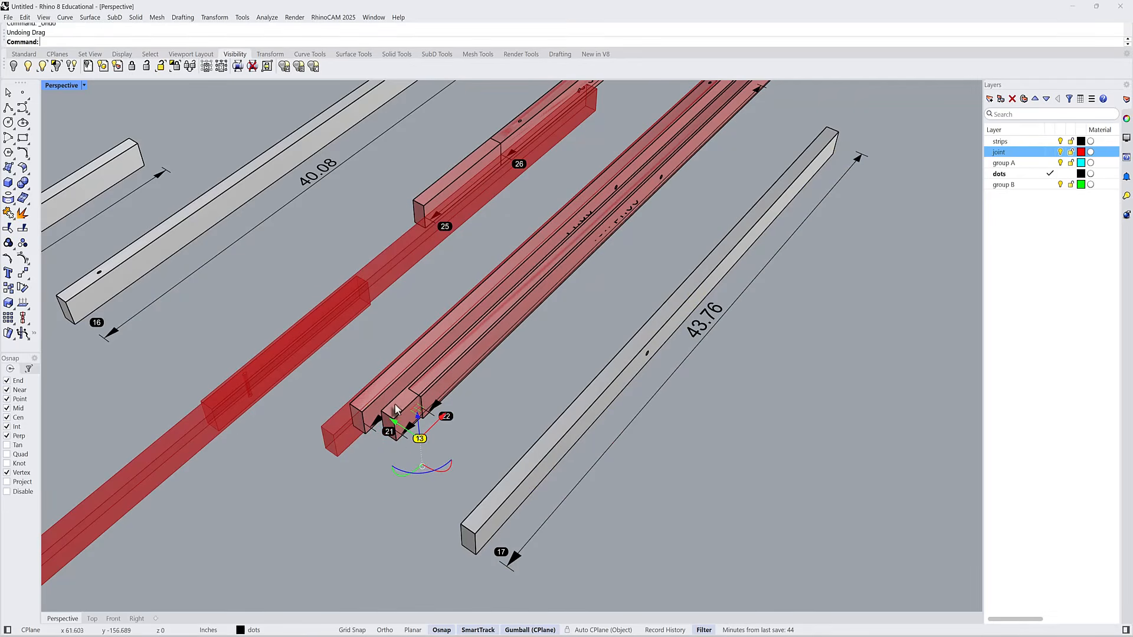
{"action": "left_click", "coordinate": [400, 404]}
{"action": "scroll", "coordinate": [411, 429], "scroll_direction": "down", "scroll_amount": 5}
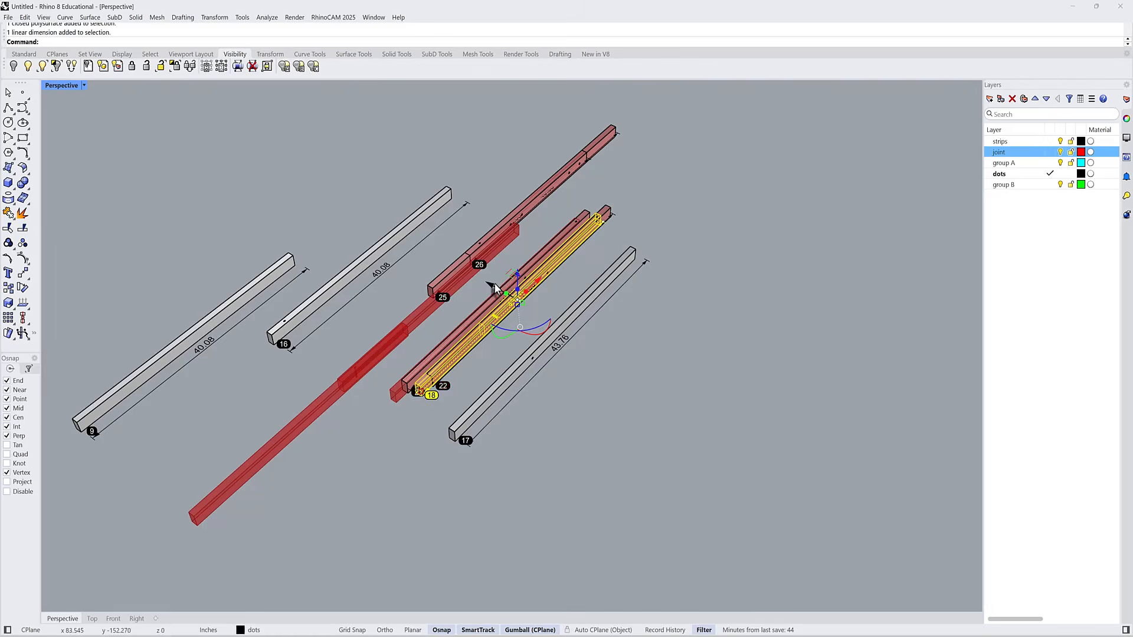
{"action": "left_click_drag", "start_coordinate": [494, 283], "coordinate": [593, 352]}
- Move the linear dimension of the separated box 18 off the box so it lies alongside
{"action": "scroll", "coordinate": [640, 369], "scroll_direction": "up", "scroll_amount": 3}
{"action": "left_click", "coordinate": [588, 353]}
{"action": "left_click", "coordinate": [604, 373]}
{"action": "left_click", "coordinate": [567, 326]}
{"action": "scroll", "coordinate": [577, 315], "scroll_direction": "down", "scroll_amount": 5}
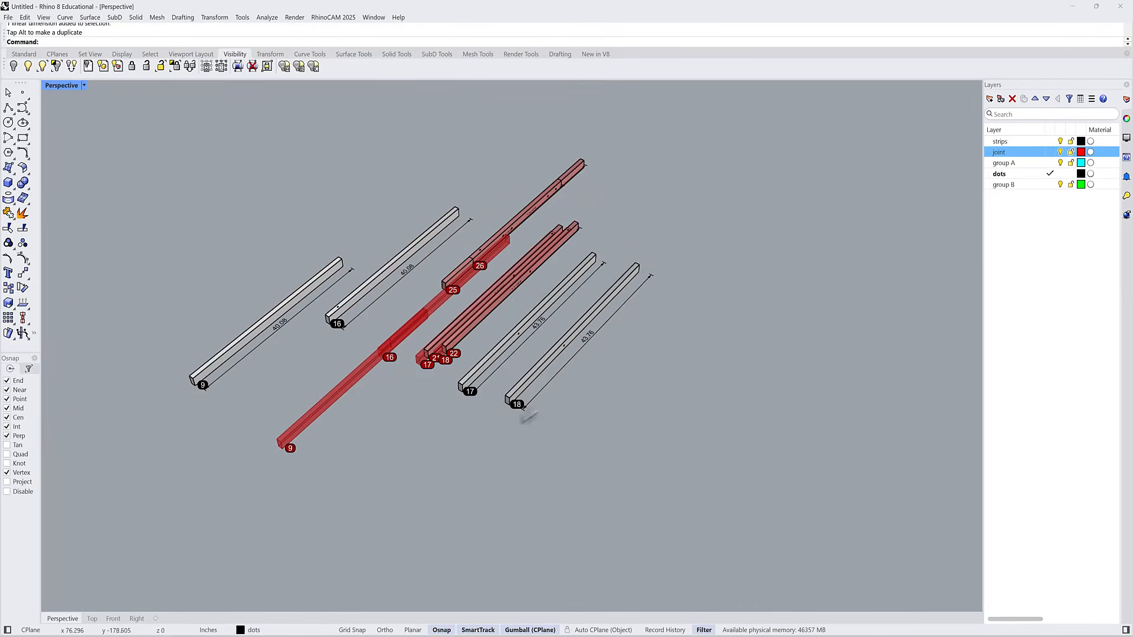
- Examine the tags, dimensions and joint holes on the separated boxes 17 and 18
{"action": "scroll", "coordinate": [607, 305], "scroll_direction": "down", "scroll_amount": 5}
{"action": "scroll", "coordinate": [602, 313], "scroll_direction": "up", "scroll_amount": 5}
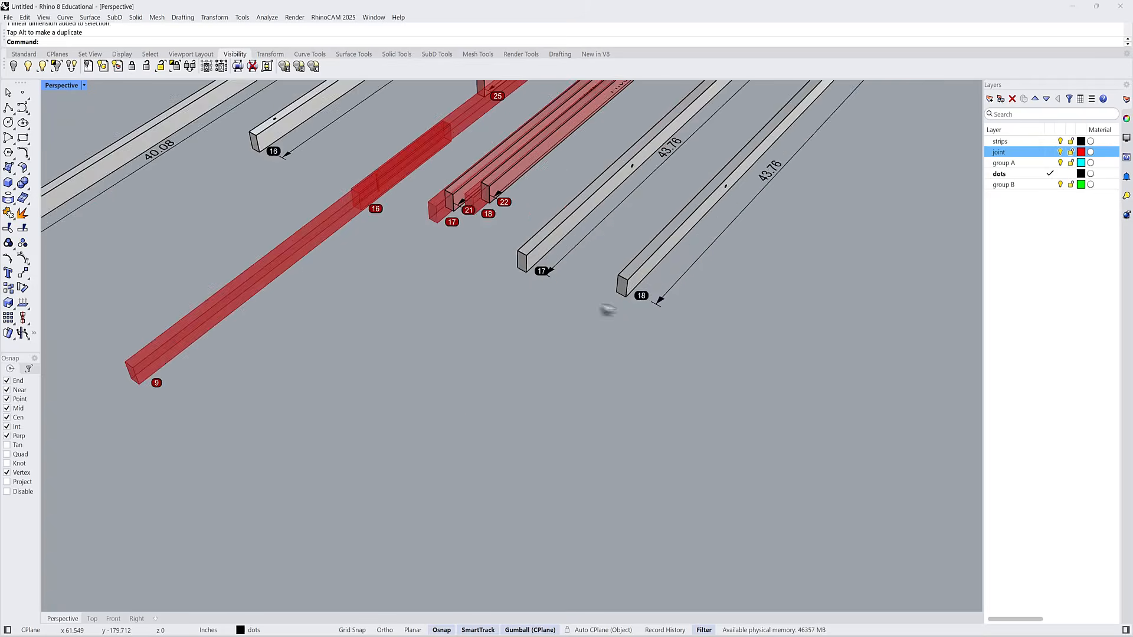
{"action": "scroll", "coordinate": [720, 211], "scroll_direction": "up", "scroll_amount": 3}
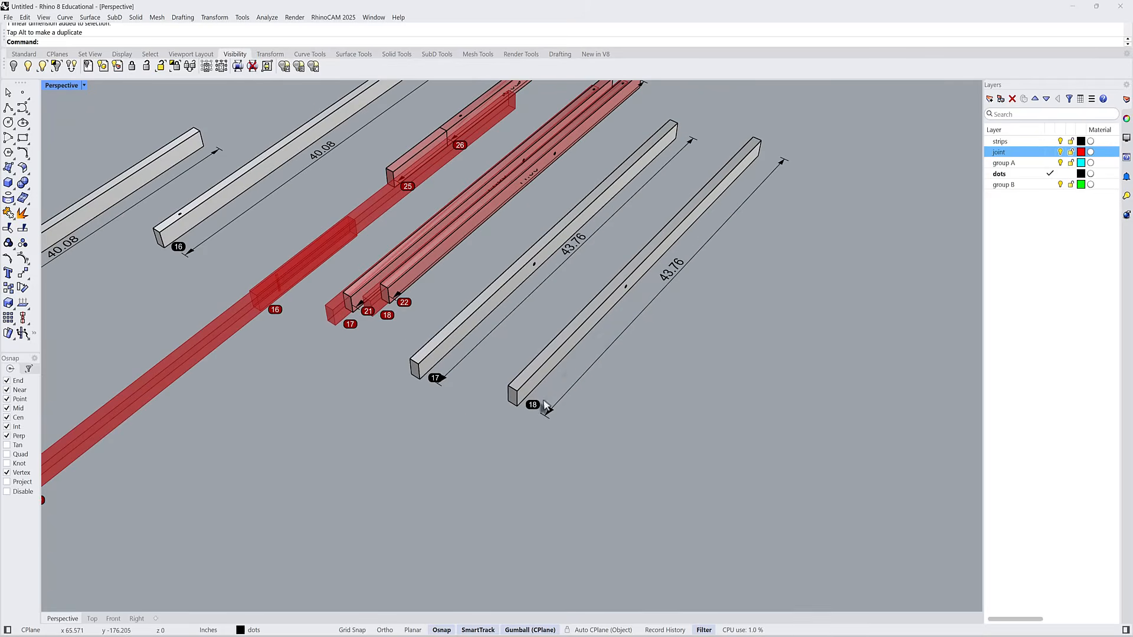
{"action": "scroll", "coordinate": [545, 406], "scroll_direction": "down", "scroll_amount": 5}
{"action": "scroll", "coordinate": [545, 406], "scroll_direction": "up", "scroll_amount": 7}
{"action": "scroll", "coordinate": [593, 349], "scroll_direction": "up", "scroll_amount": 3}
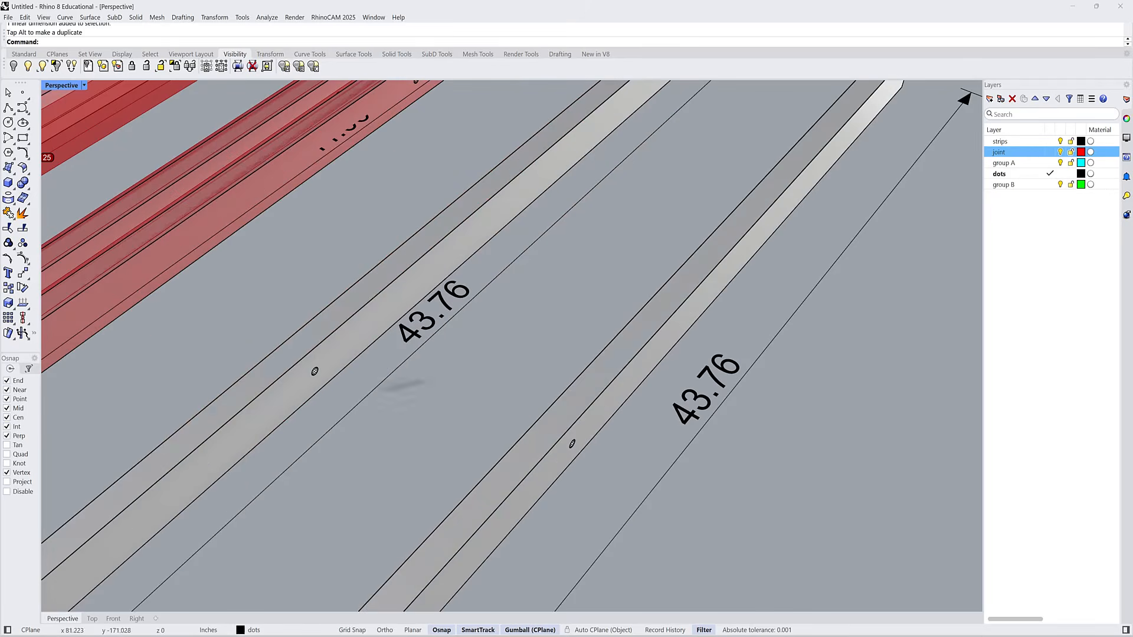
{"action": "scroll", "coordinate": [314, 372], "scroll_direction": "down", "scroll_amount": 5}
{"action": "scroll", "coordinate": [322, 371], "scroll_direction": "up", "scroll_amount": 5}
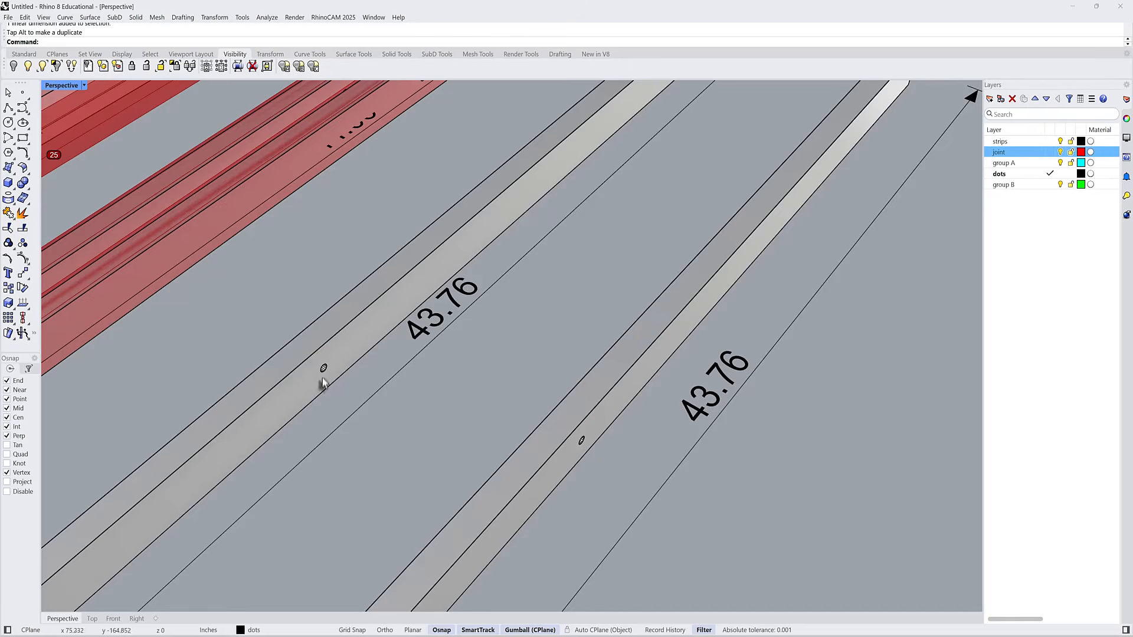
{"action": "scroll", "coordinate": [348, 372], "scroll_direction": "down", "scroll_amount": 6}
{"action": "right_click_drag", "start_coordinate": [354, 372], "coordinate": [440, 447]}
{"action": "scroll", "coordinate": [334, 299], "scroll_direction": "up", "scroll_amount": 6}
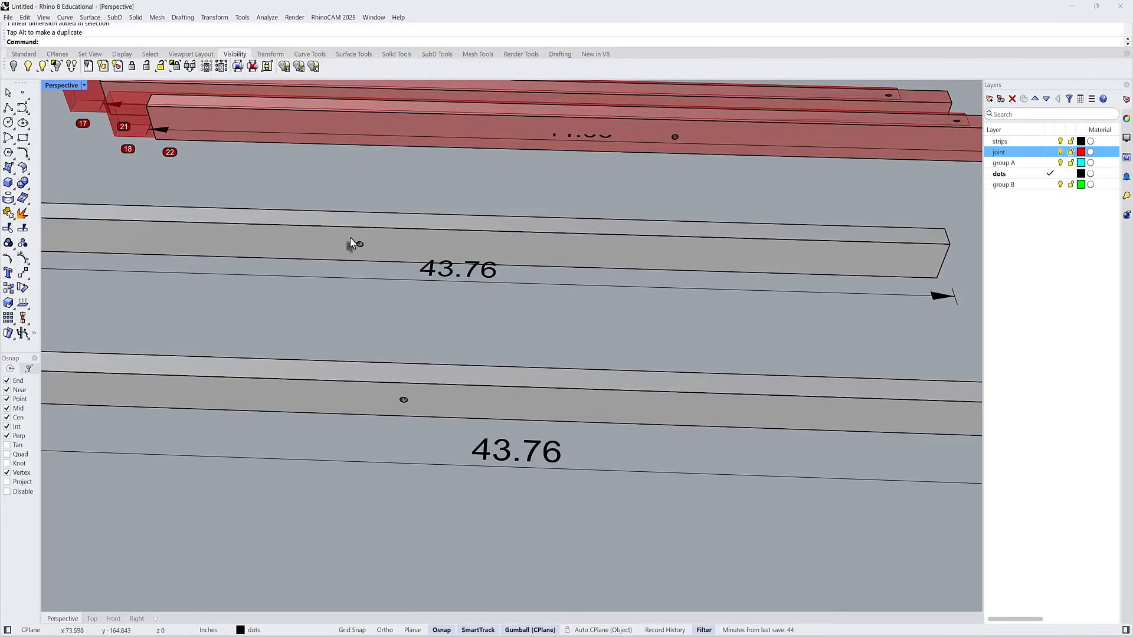
{"action": "scroll", "coordinate": [354, 244], "scroll_direction": "down", "scroll_amount": 3}
{"action": "scroll", "coordinate": [357, 248], "scroll_direction": "up", "scroll_amount": 3}
{"action": "scroll", "coordinate": [354, 250], "scroll_direction": "down", "scroll_amount": 3}
{"action": "scroll", "coordinate": [356, 248], "scroll_direction": "up", "scroll_amount": 2}
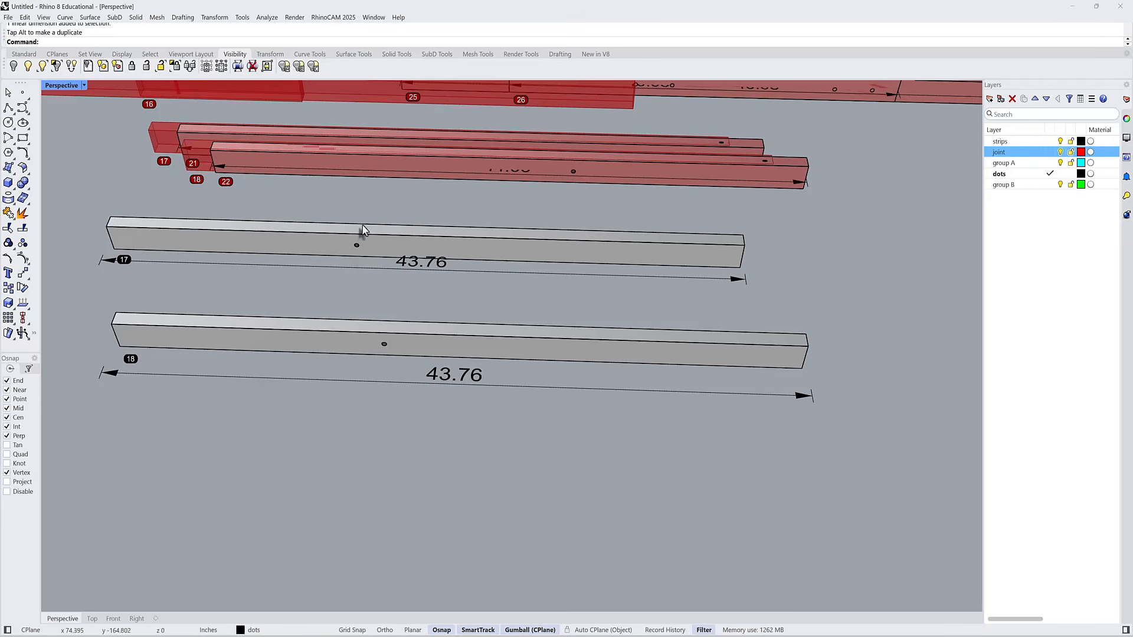
- Hide the joint layer
{"action": "scroll", "coordinate": [363, 230], "scroll_direction": "down", "scroll_amount": 3}
{"action": "right_click_drag", "start_coordinate": [363, 231], "coordinate": [449, 323]}
{"action": "scroll", "coordinate": [477, 245], "scroll_direction": "up", "scroll_amount": 3}
{"action": "scroll", "coordinate": [481, 247], "scroll_direction": "down", "scroll_amount": 4}
{"action": "scroll", "coordinate": [396, 317], "scroll_direction": "up", "scroll_amount": 2}
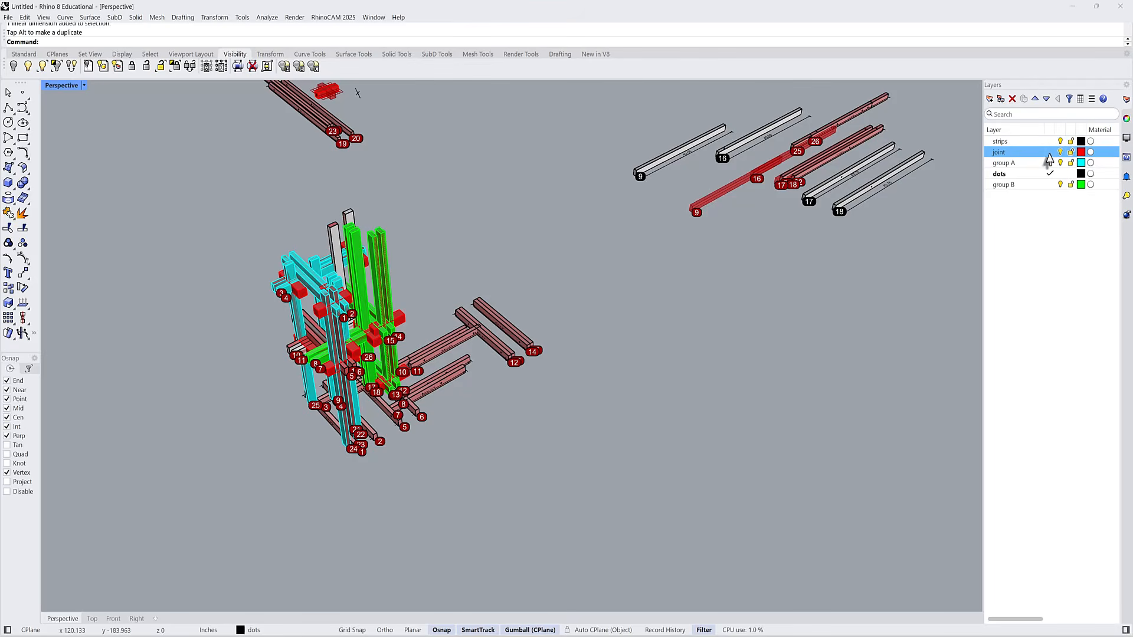
{"action": "left_click", "coordinate": [1060, 152]}
- Select the baked boxes at the tower's base with their tags and dimensions, and move them along the red axis clear of the tower
{"action": "right_click_drag", "start_coordinate": [608, 357], "coordinate": [171, 183]}
{"action": "left_click_drag", "start_coordinate": [186, 186], "coordinate": [463, 296]}
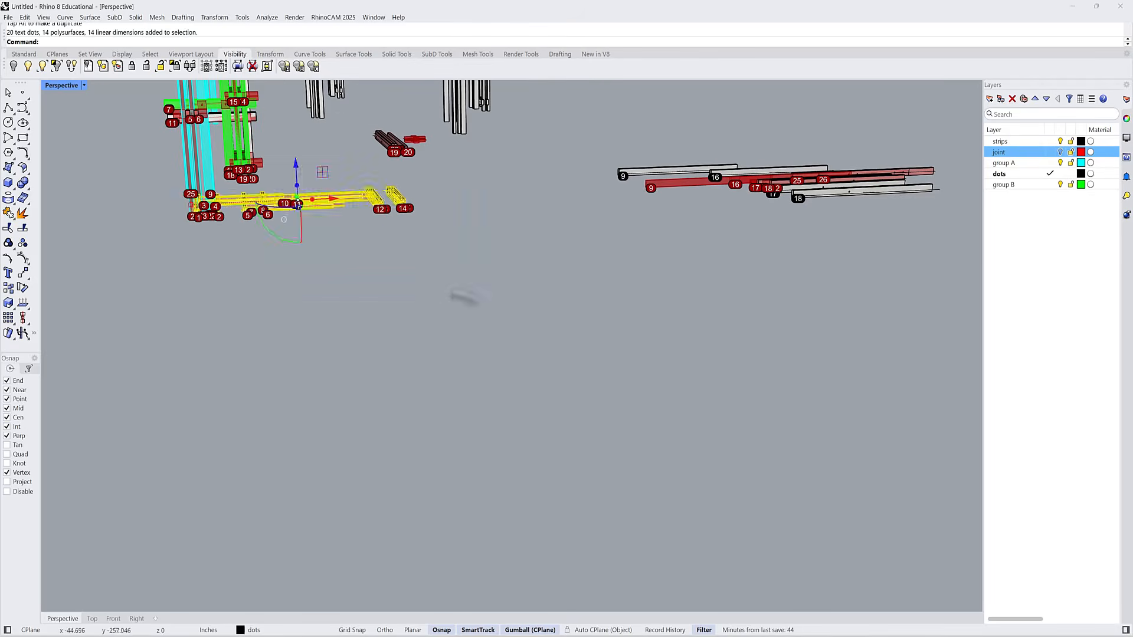
{"action": "right_click_drag", "start_coordinate": [410, 283], "coordinate": [428, 374]}
{"action": "left_click_drag", "start_coordinate": [427, 375], "coordinate": [654, 316]}
{"action": "left_click", "coordinate": [656, 357]}
- Examine the moved group of tagged boxes, the remaining layout and the earlier group A pieces
{"action": "scroll", "coordinate": [654, 357], "scroll_direction": "up", "scroll_amount": 14}
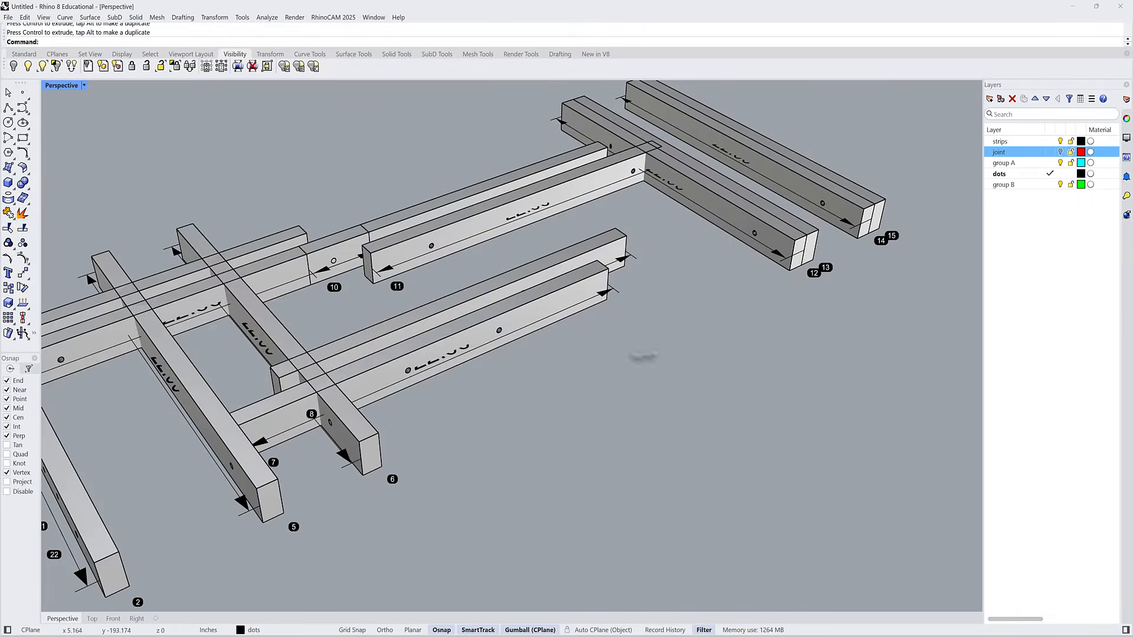
{"action": "scroll", "coordinate": [564, 351], "scroll_direction": "down", "scroll_amount": 13}
{"action": "right_click_drag", "start_coordinate": [578, 356], "coordinate": [691, 421], "text": "shift"}
{"action": "right_click_drag", "start_coordinate": [472, 422], "coordinate": [709, 320], "text": "shift"}
{"action": "scroll", "coordinate": [570, 394], "scroll_direction": "down", "scroll_amount": 3}
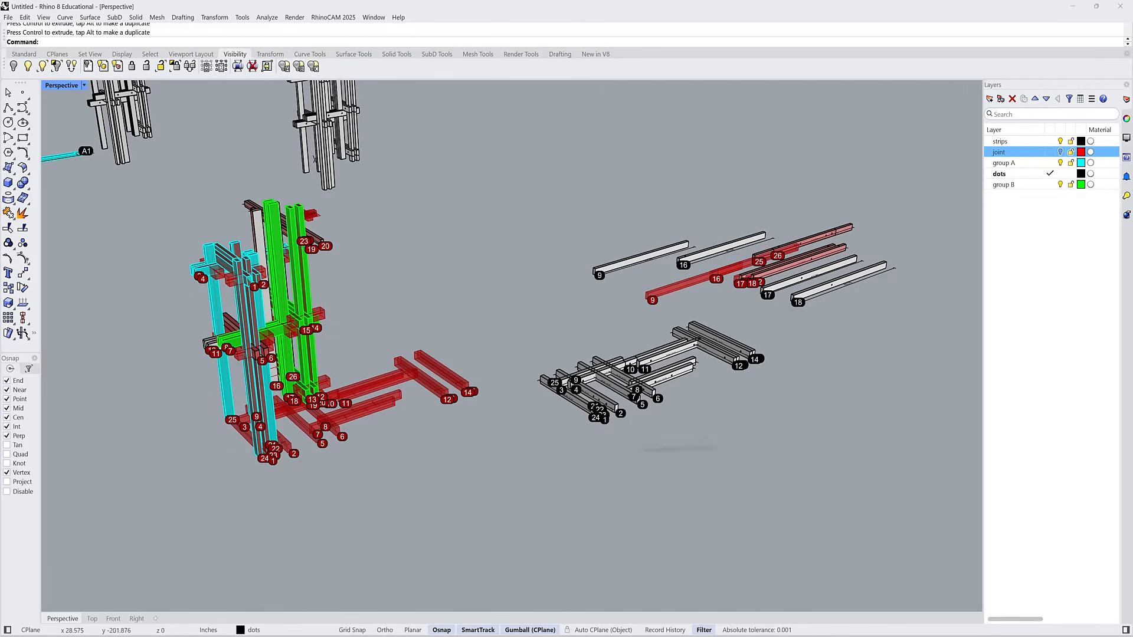
{"action": "right_click_drag", "start_coordinate": [506, 382], "coordinate": [580, 385], "text": "shift"}
{"action": "scroll", "coordinate": [590, 345], "scroll_direction": "down", "scroll_amount": 5}
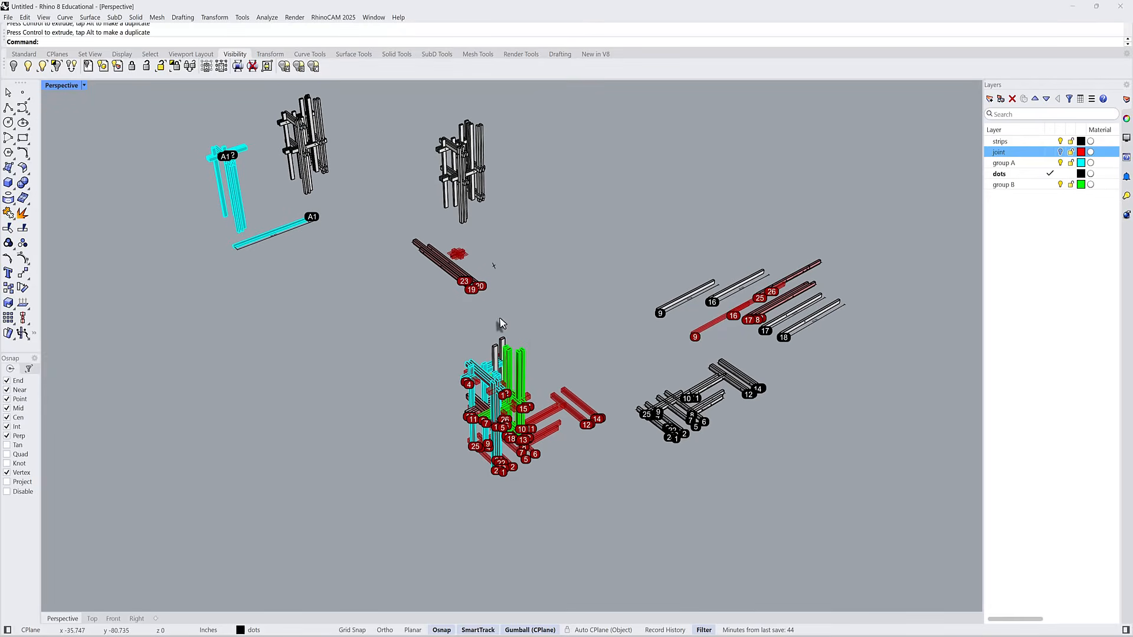
{"action": "right_click_drag", "start_coordinate": [537, 307], "coordinate": [512, 347], "text": "shift"}
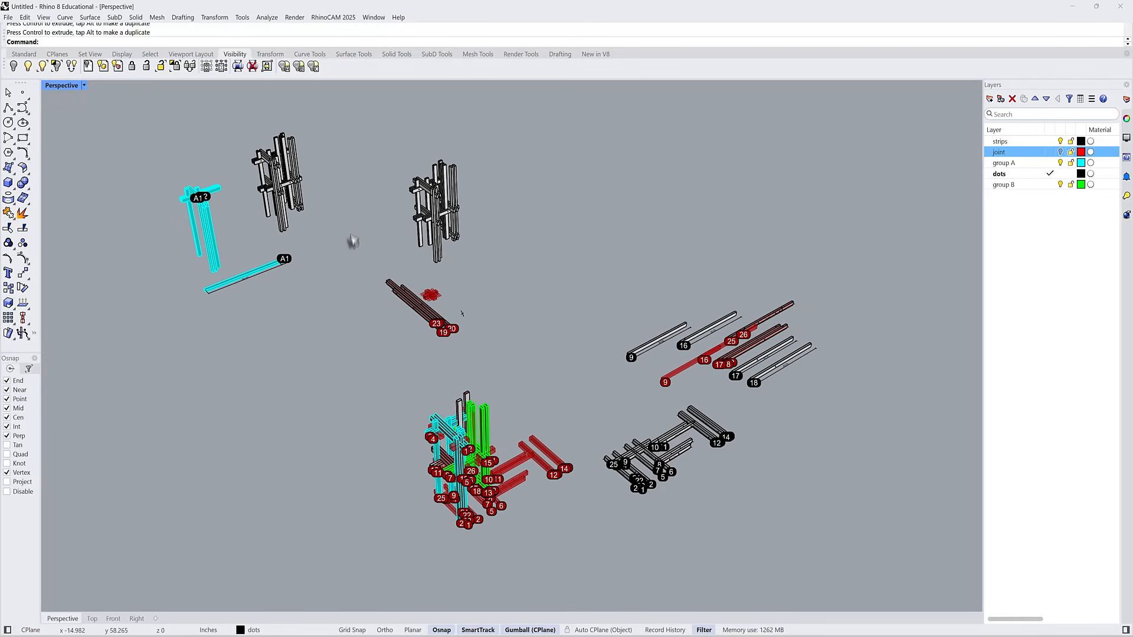
{"action": "right_click_drag", "start_coordinate": [319, 368], "coordinate": [450, 476], "text": "shift"}
{"action": "scroll", "coordinate": [336, 323], "scroll_direction": "up", "scroll_amount": 9}
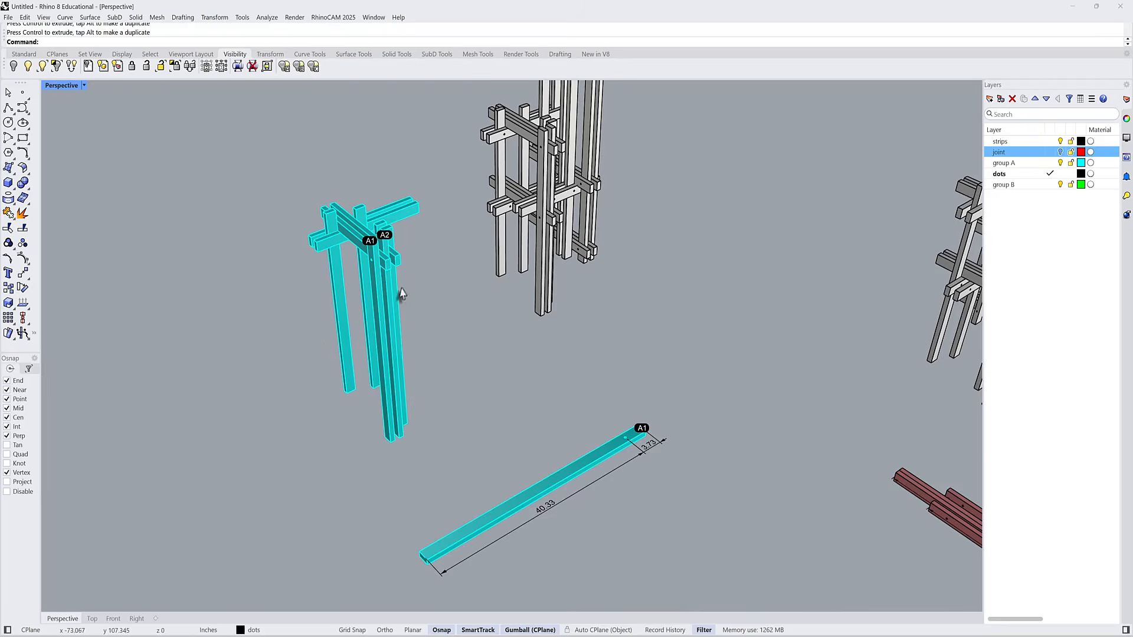
- Run the Show command to bring back any hidden objects
{"action": "scroll", "coordinate": [457, 313], "scroll_direction": "down", "scroll_amount": 4}
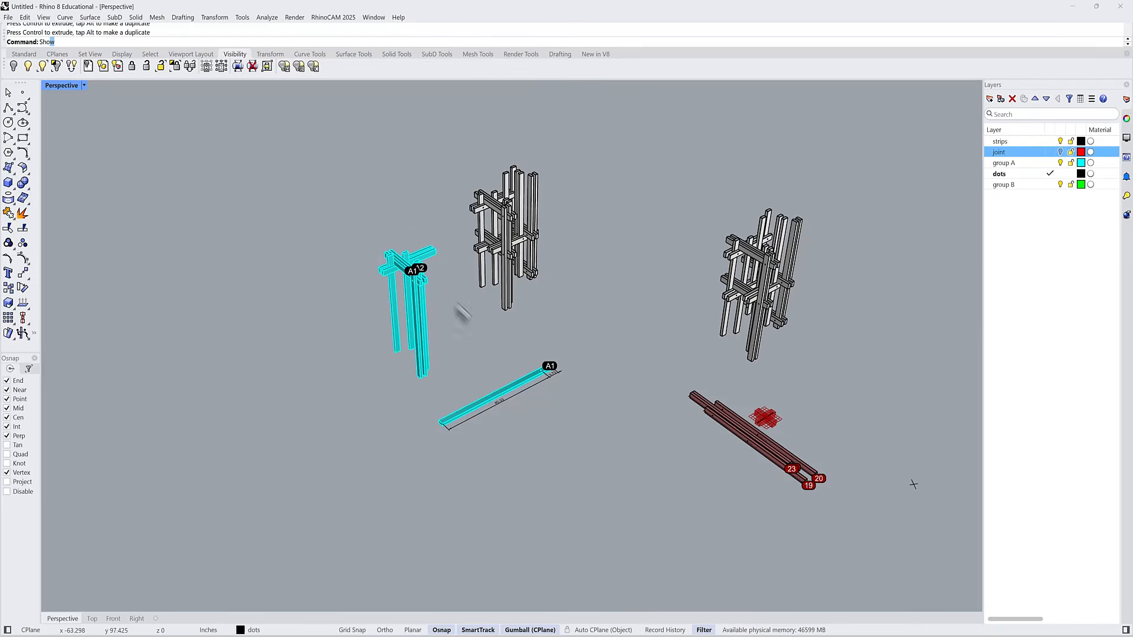
{"action": "key", "text": "Return"}
{"action": "scroll", "coordinate": [477, 286], "scroll_direction": "down", "scroll_amount": 3}
{"action": "scroll", "coordinate": [614, 257], "scroll_direction": "up", "scroll_amount": 5}
{"action": "scroll", "coordinate": [510, 257], "scroll_direction": "down", "scroll_amount": 5}
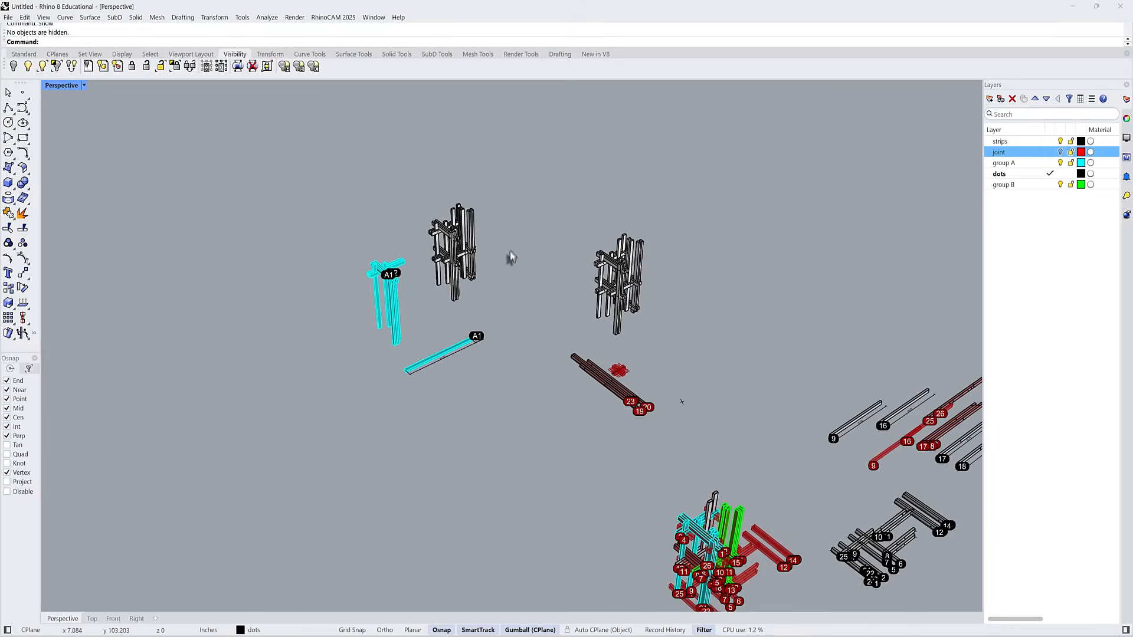
- Select a group A strip in the tower and compare the assembly with the tower copies and labelled group A pieces
{"action": "scroll", "coordinate": [511, 257], "scroll_direction": "down", "scroll_amount": 2}
{"action": "scroll", "coordinate": [597, 246], "scroll_direction": "up", "scroll_amount": 8}
{"action": "left_click", "coordinate": [615, 508]}
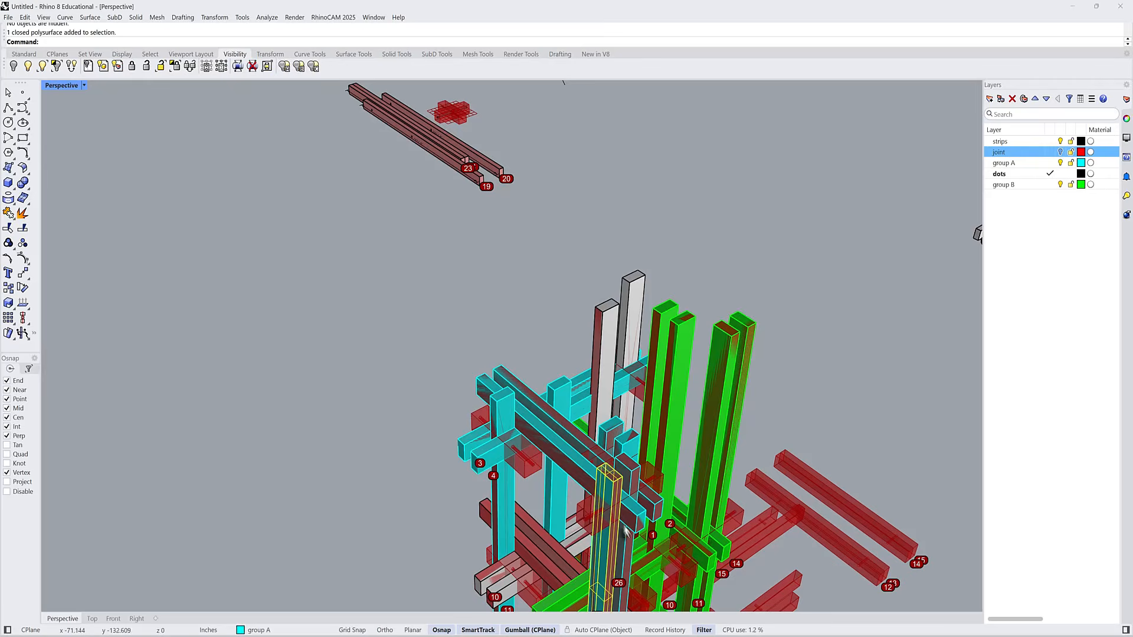
{"action": "scroll", "coordinate": [625, 529], "scroll_direction": "up", "scroll_amount": 5}
{"action": "scroll", "coordinate": [587, 319], "scroll_direction": "down", "scroll_amount": 8}
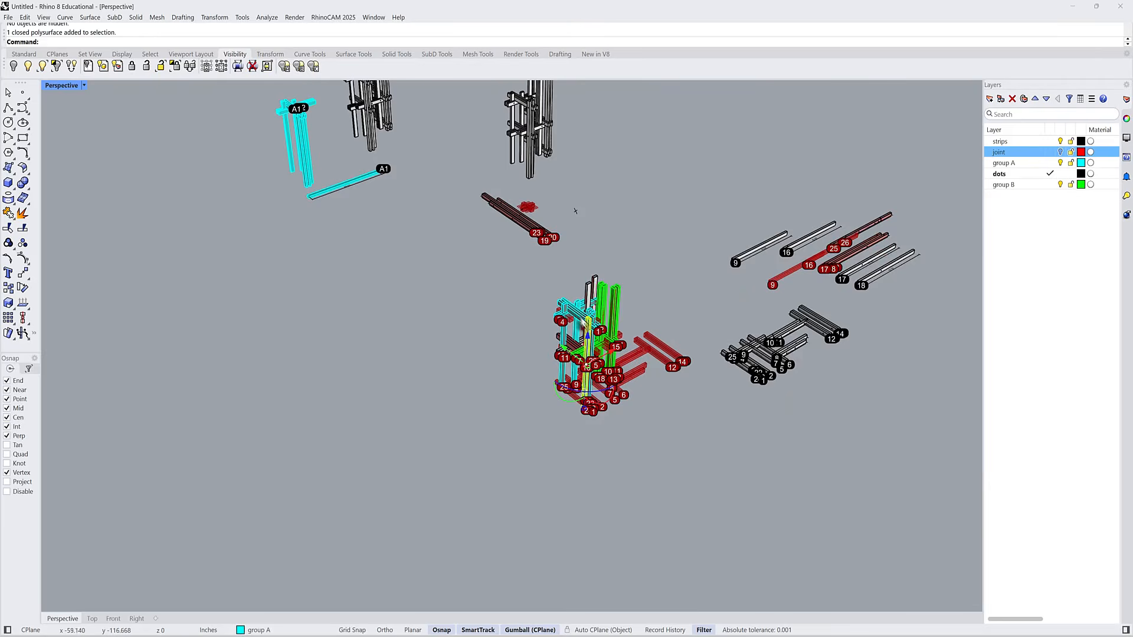
{"action": "right_click_drag", "start_coordinate": [582, 269], "coordinate": [630, 377], "text": "shift"}
{"action": "scroll", "coordinate": [351, 147], "scroll_direction": "up", "scroll_amount": 4}
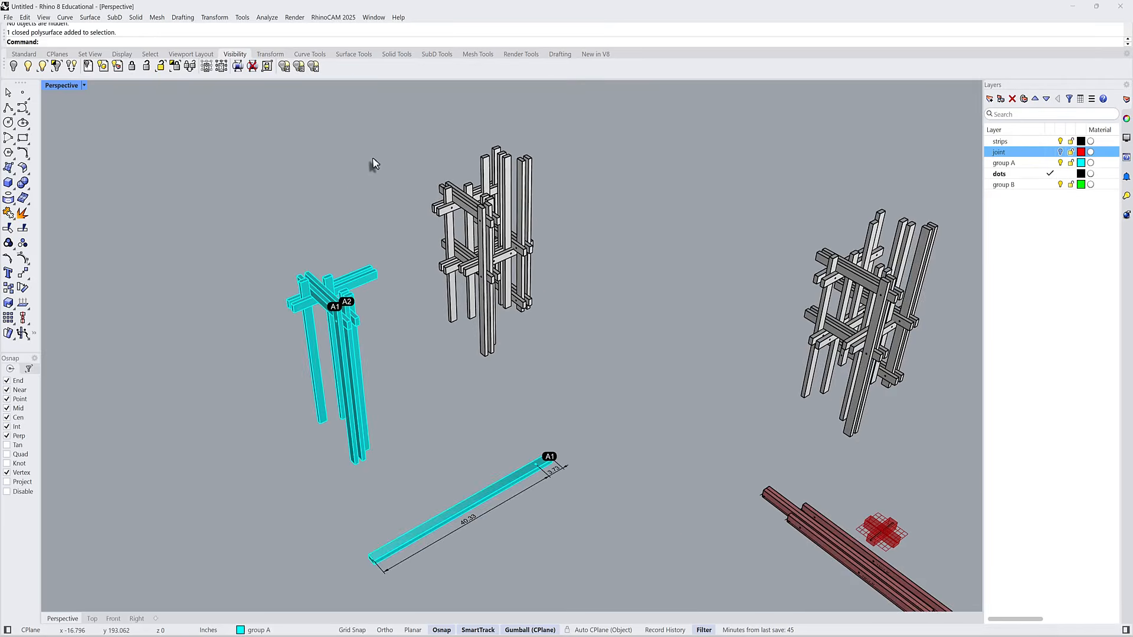
{"action": "scroll", "coordinate": [374, 164], "scroll_direction": "down", "scroll_amount": 4}
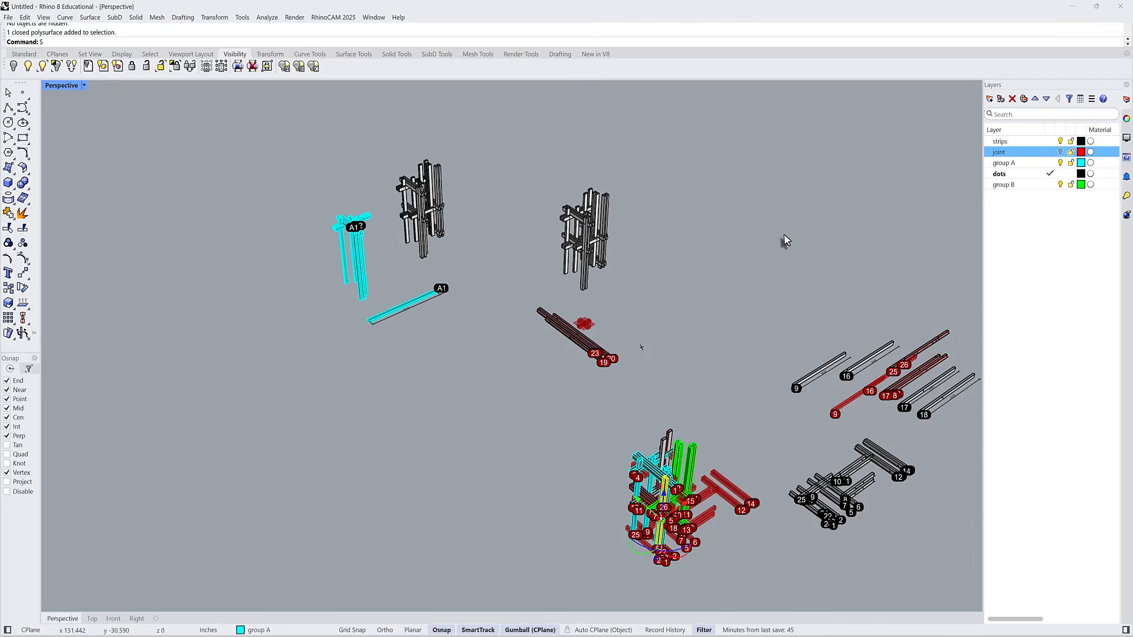
- Run the Show command again for any hidden objects and inspect the tower at close range
{"action": "key", "text": "Return"}
{"action": "scroll", "coordinate": [498, 186], "scroll_direction": "up", "scroll_amount": 4}
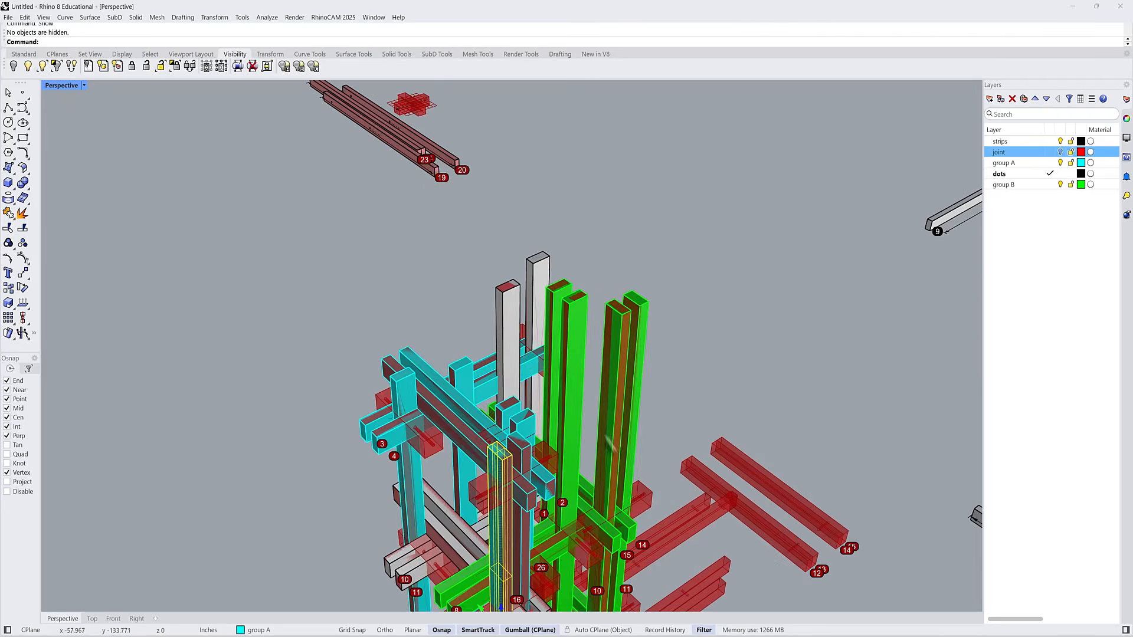
{"action": "scroll", "coordinate": [499, 186], "scroll_direction": "down", "scroll_amount": 2}
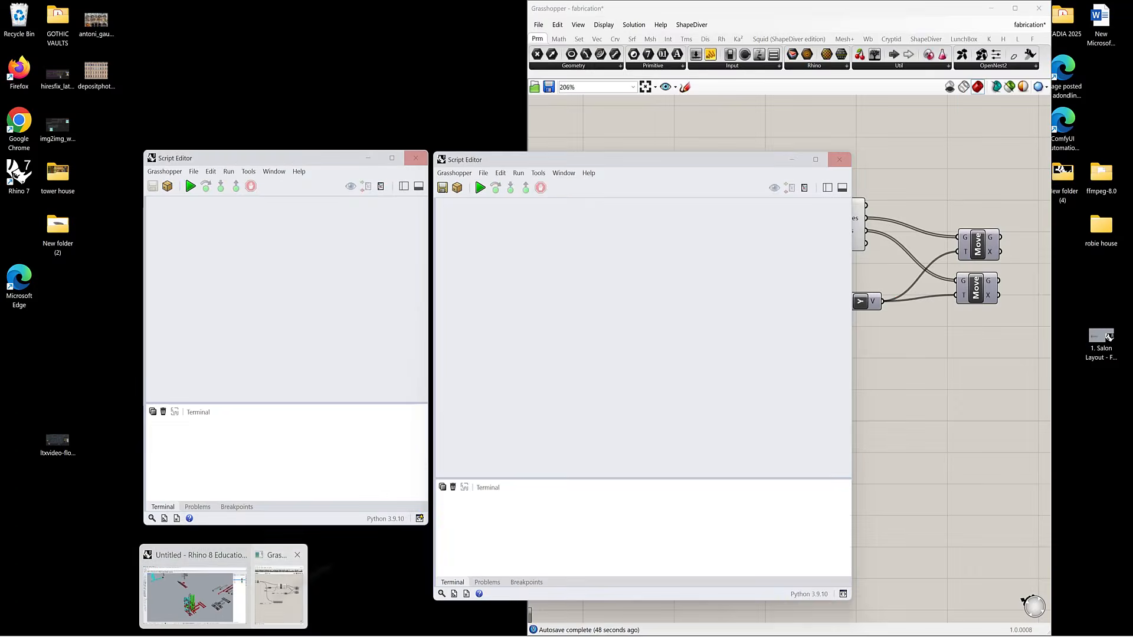
- Switch to Grasshopper, disable the Dowel, Reference, Target, Volume and Angle input components, and return to Rhino
{"action": "left_click", "coordinate": [224, 590]}
{"action": "right_click_drag", "start_coordinate": [636, 227], "coordinate": [824, 267]}
{"action": "scroll", "coordinate": [824, 267], "scroll_direction": "down", "scroll_amount": 4}
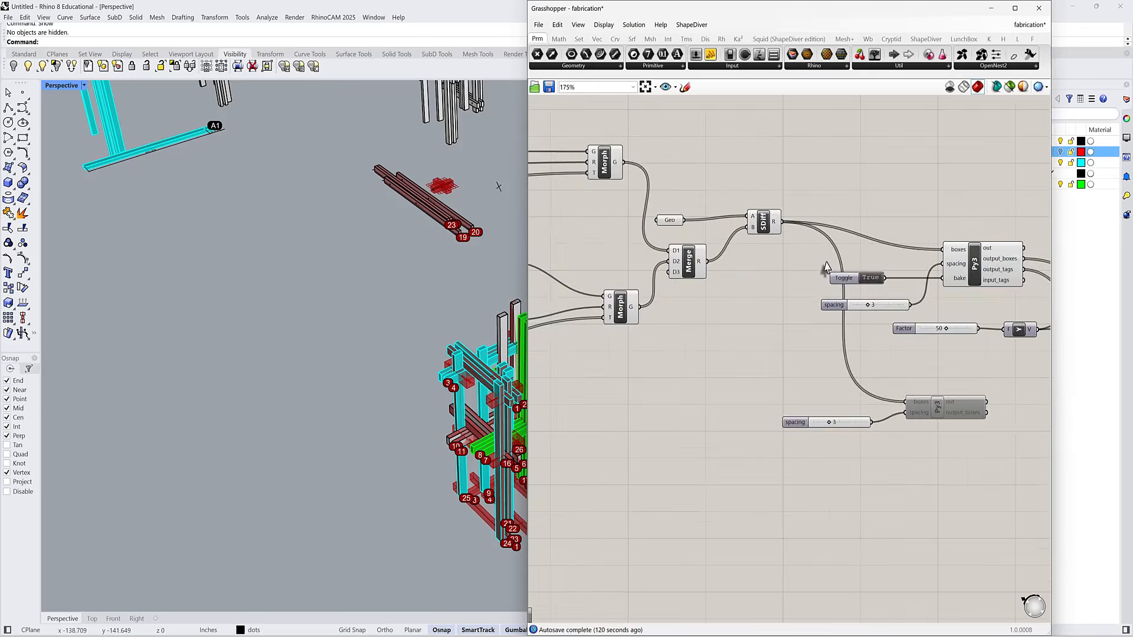
{"action": "right_click_drag", "start_coordinate": [536, 243], "coordinate": [794, 257]}
{"action": "scroll", "coordinate": [783, 223], "scroll_direction": "up", "scroll_amount": 4}
{"action": "left_click_drag", "start_coordinate": [773, 160], "coordinate": [704, 609]}
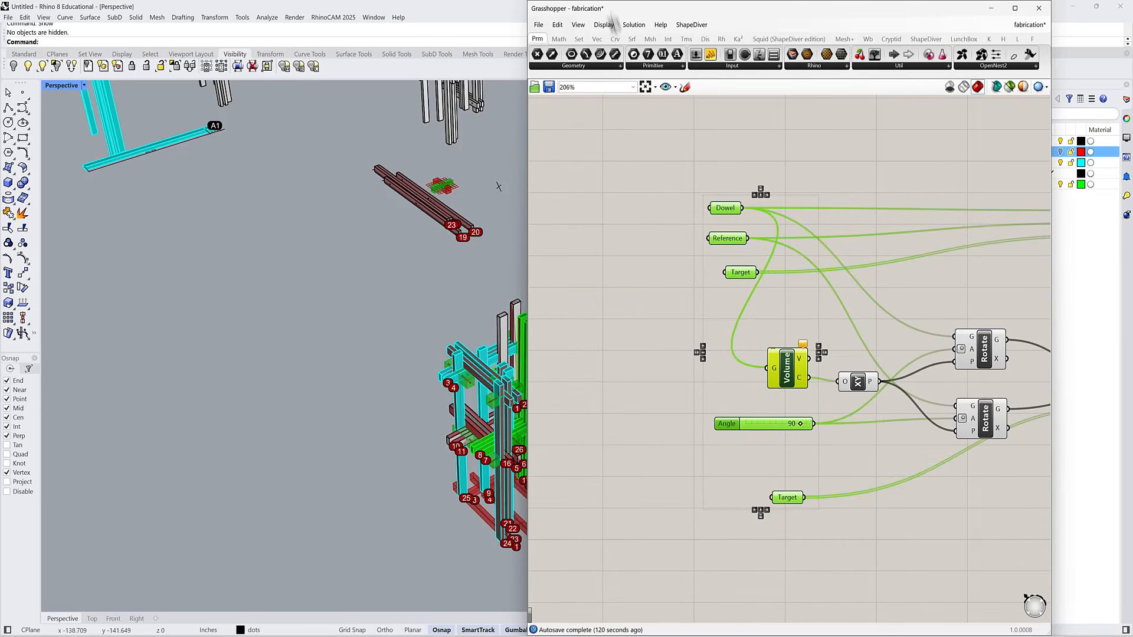
{"action": "left_click", "coordinate": [633, 24]}
{"action": "left_click", "coordinate": [655, 244]}
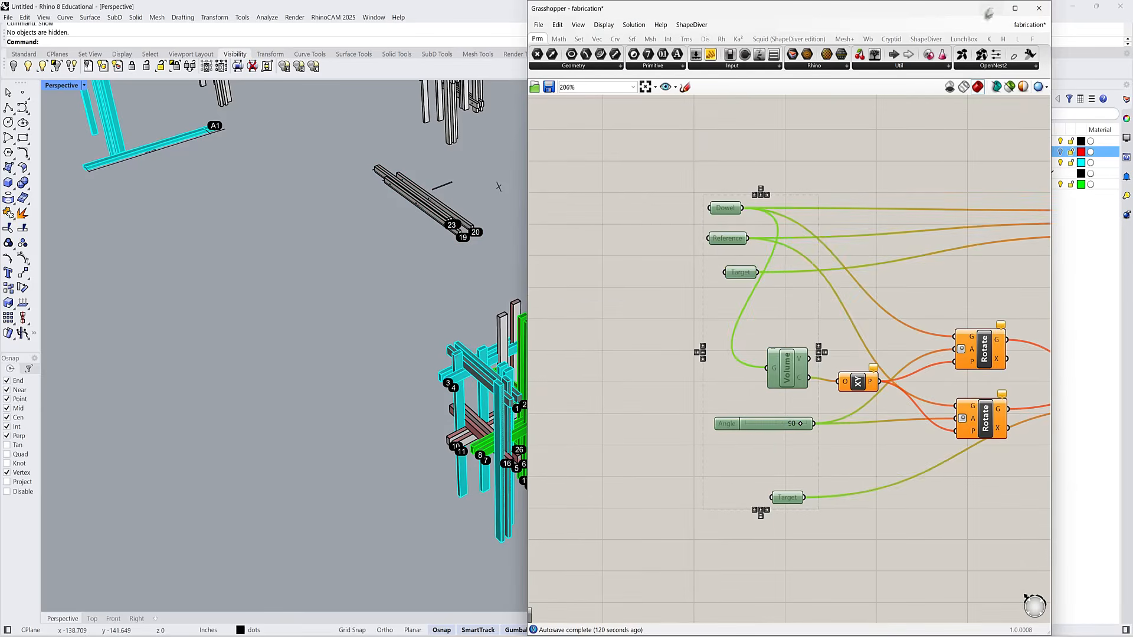
{"action": "left_click", "coordinate": [988, 10]}
- Select the coloured tower assembly with its number dots and copy it to the empty area in front of it
{"action": "scroll", "coordinate": [508, 405], "scroll_direction": "up", "scroll_amount": 10}
{"action": "left_click", "coordinate": [473, 393]}
{"action": "scroll", "coordinate": [547, 292], "scroll_direction": "down", "scroll_amount": 8}
{"action": "key", "text": "Escape"}
{"action": "scroll", "coordinate": [563, 299], "scroll_direction": "down", "scroll_amount": 5}
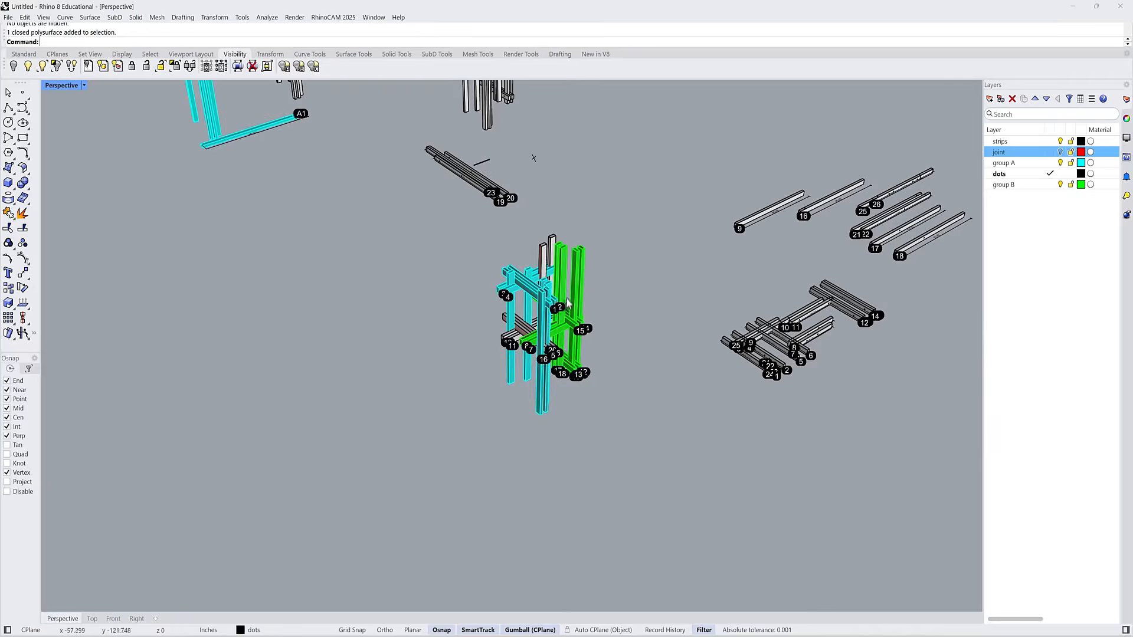
{"action": "left_click_drag", "start_coordinate": [661, 486], "coordinate": [459, 249]}
{"action": "scroll", "coordinate": [602, 245], "scroll_direction": "down", "scroll_amount": 3}
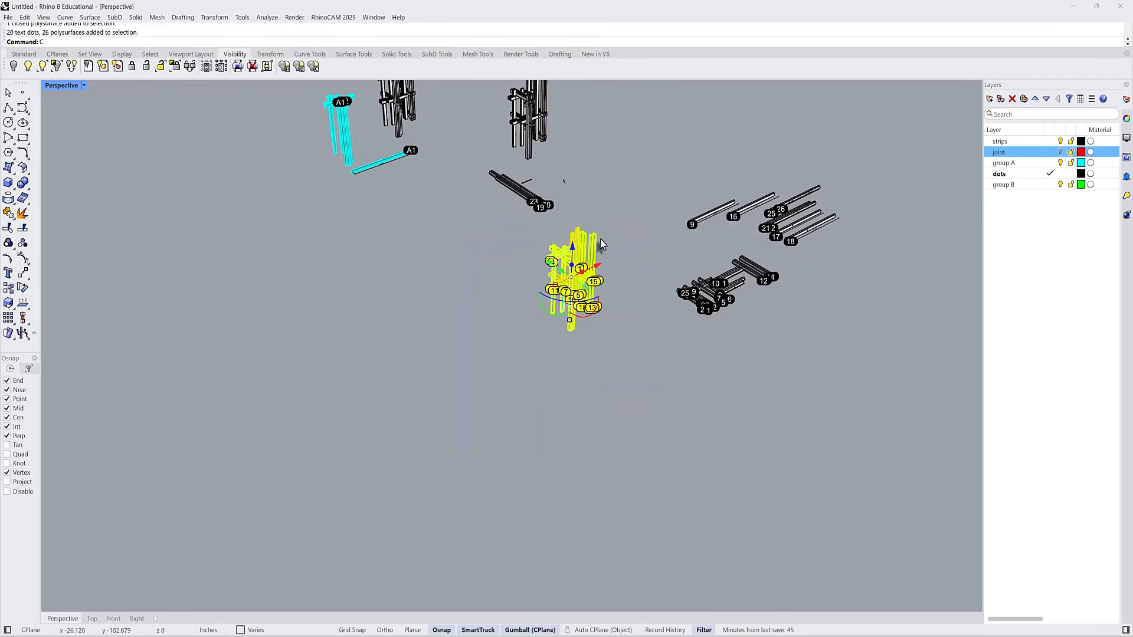
{"action": "type", "text": "Copy"}
{"action": "key", "text": "Return"}
{"action": "left_click", "coordinate": [614, 348]}
{"action": "left_click", "coordinate": [438, 424]}
{"action": "key", "text": "Escape"}
{"action": "scroll", "coordinate": [362, 335], "scroll_direction": "up", "scroll_amount": 5}
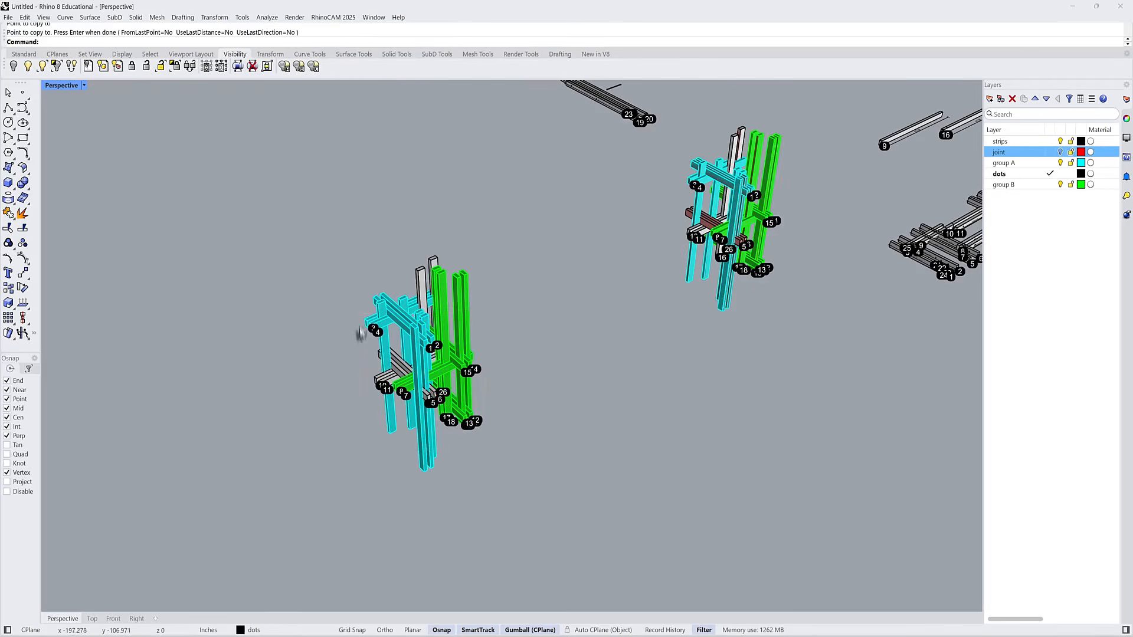
{"action": "left_click_drag", "start_coordinate": [400, 358], "coordinate": [516, 453]}
{"action": "scroll", "coordinate": [418, 340], "scroll_direction": "up", "scroll_amount": 8}
{"action": "left_click", "coordinate": [289, 362]}
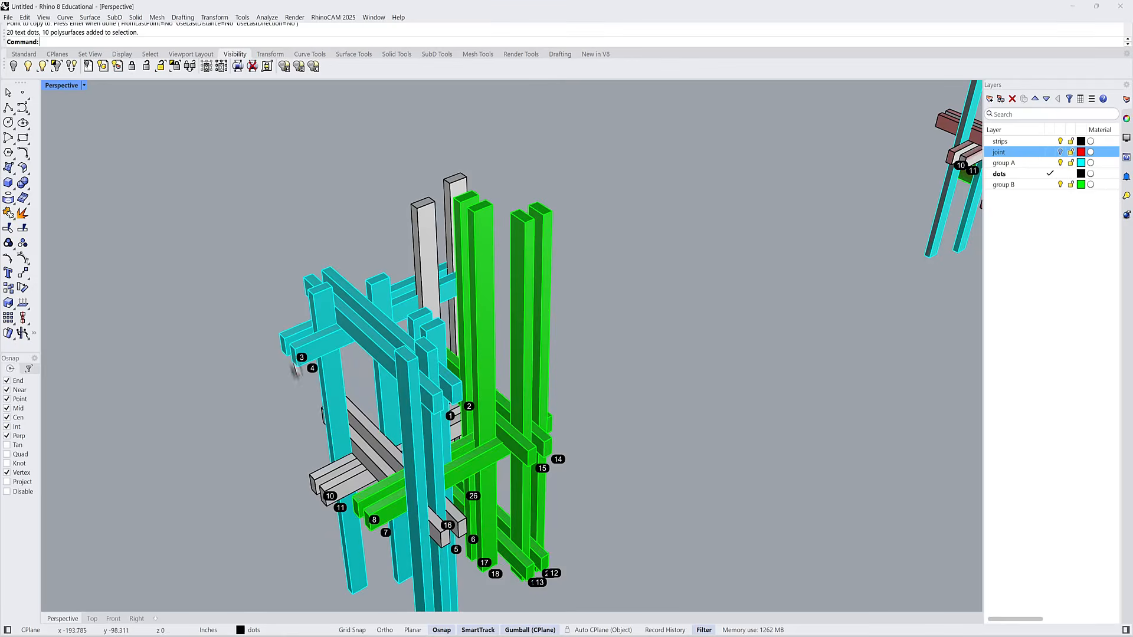
{"action": "scroll", "coordinate": [361, 355], "scroll_direction": "down", "scroll_amount": 8}
{"action": "left_click_drag", "start_coordinate": [469, 501], "coordinate": [236, 154]}
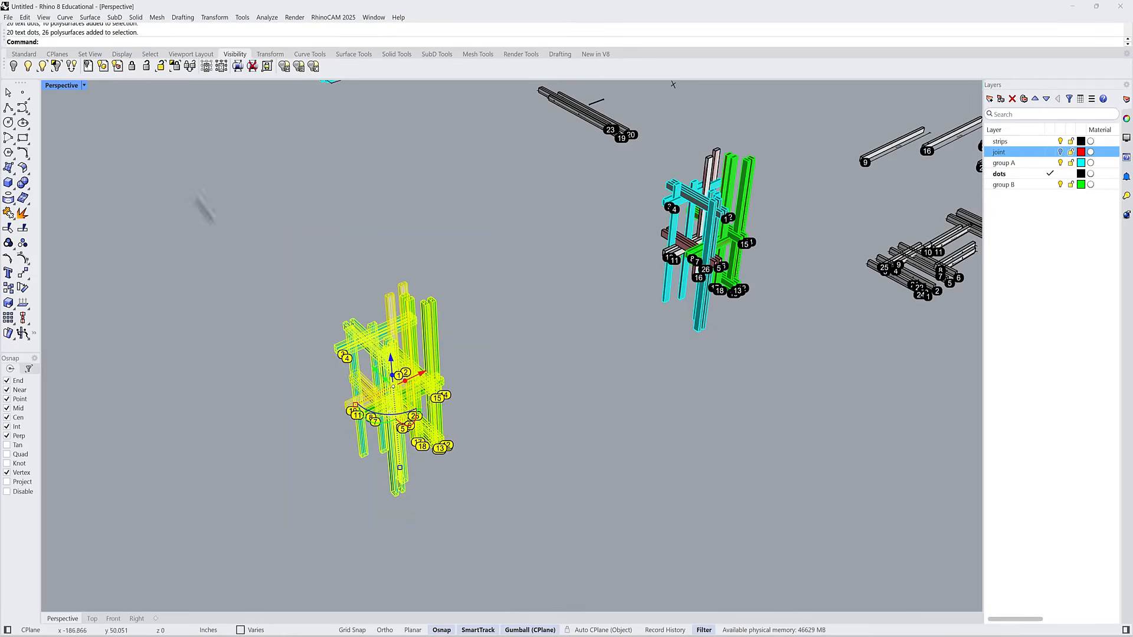
{"action": "left_click", "coordinate": [205, 211]}
- Select all text dots in the model with SelDot and delete them
{"action": "scroll", "coordinate": [401, 331], "scroll_direction": "up", "scroll_amount": 5}
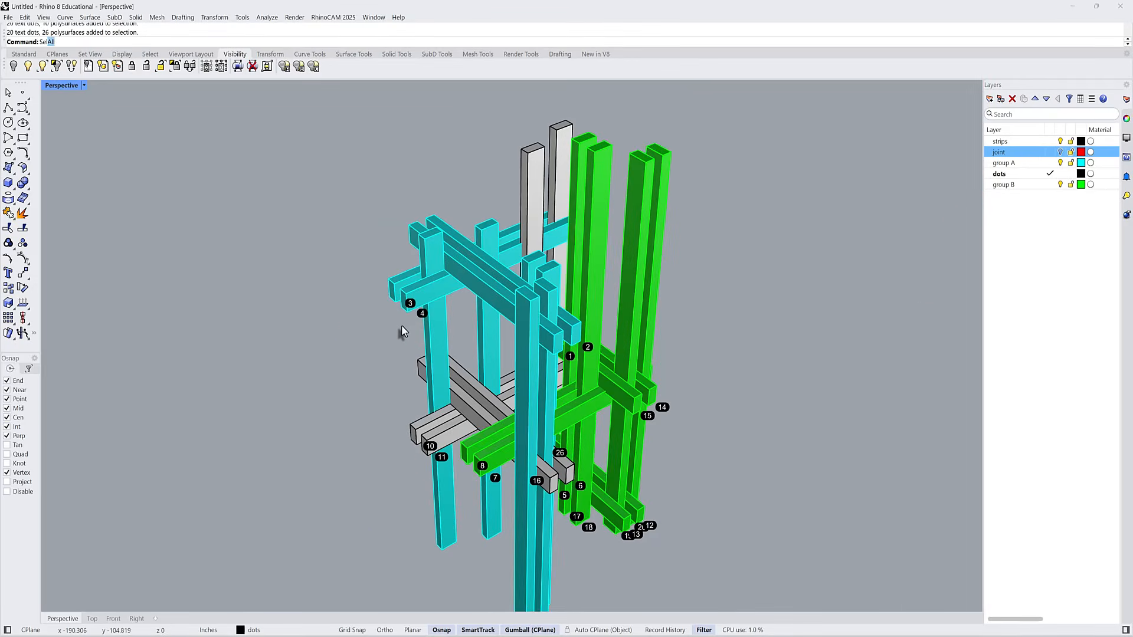
{"action": "type", "text": "Dot"}
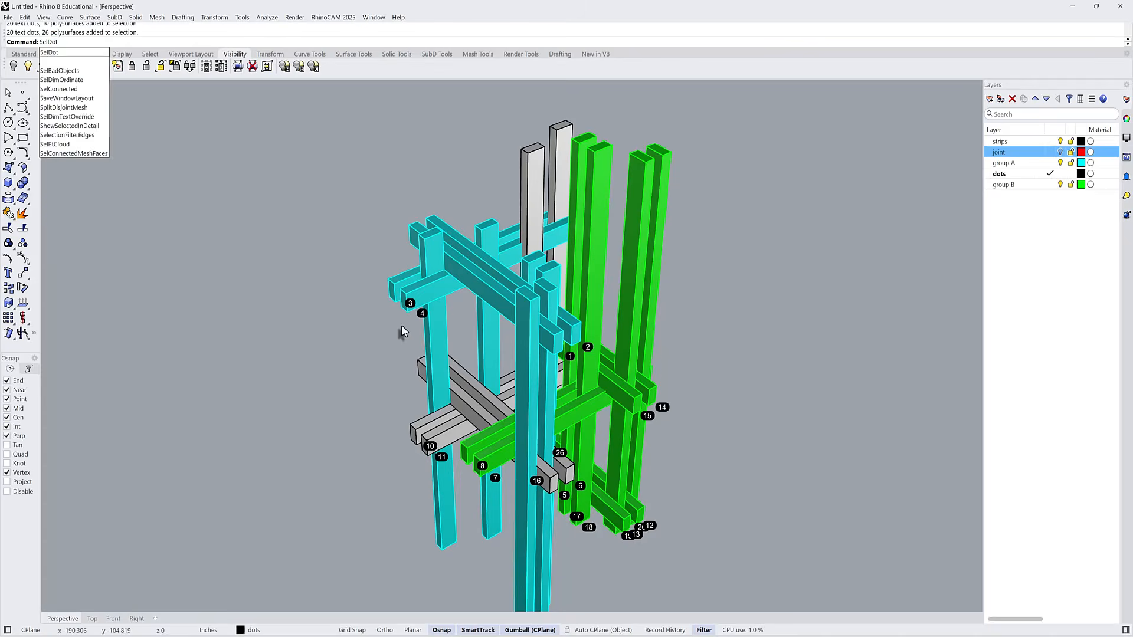
{"action": "key", "text": "Return"}
{"action": "key", "text": "Delete"}
{"action": "right_click_drag", "start_coordinate": [399, 328], "coordinate": [517, 323]}
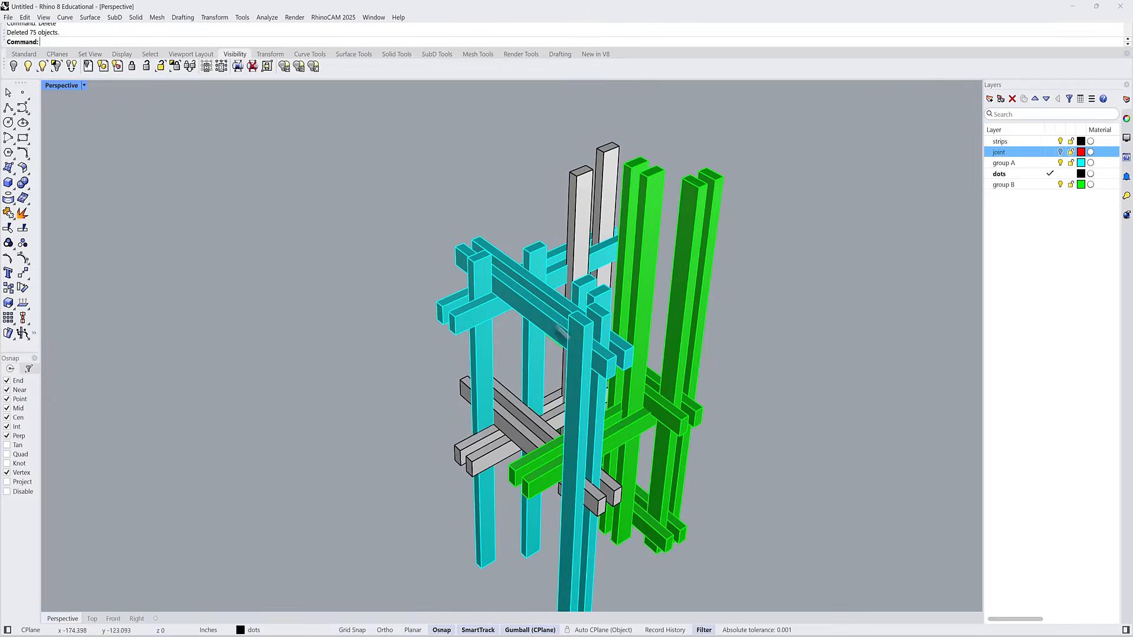
- Select the front group A upright in the copied tower and zoom to it to inspect its joints
{"action": "scroll", "coordinate": [562, 332], "scroll_direction": "down", "scroll_amount": 10}
{"action": "scroll", "coordinate": [539, 330], "scroll_direction": "up", "scroll_amount": 10}
{"action": "left_click", "coordinate": [562, 338]}
{"action": "type", "text": "zs"}
{"action": "key", "text": "Return"}
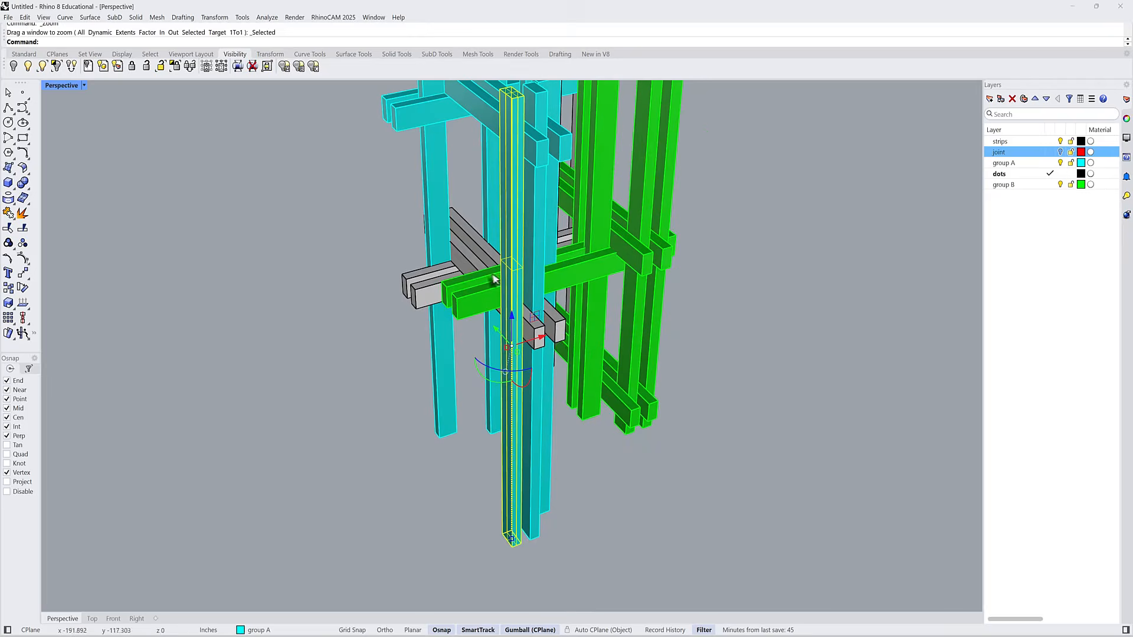
{"action": "key", "text": "Escape"}
{"action": "scroll", "coordinate": [519, 171], "scroll_direction": "up", "scroll_amount": 8}
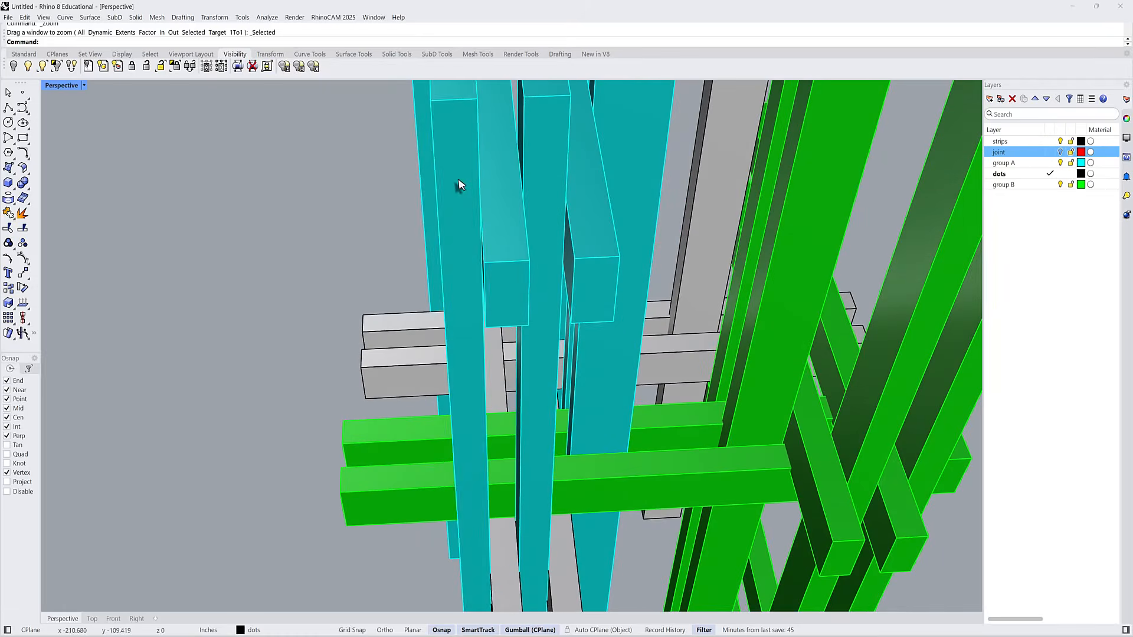
- Move the outermost front group A upright 0.5 in sideways between snapped points so it overlaps the adjoining crossbeam
{"action": "left_click", "coordinate": [461, 186]}
{"action": "scroll", "coordinate": [490, 193], "scroll_direction": "down", "scroll_amount": 5}
{"action": "type", "text": "m"}
{"action": "key", "text": "Return"}
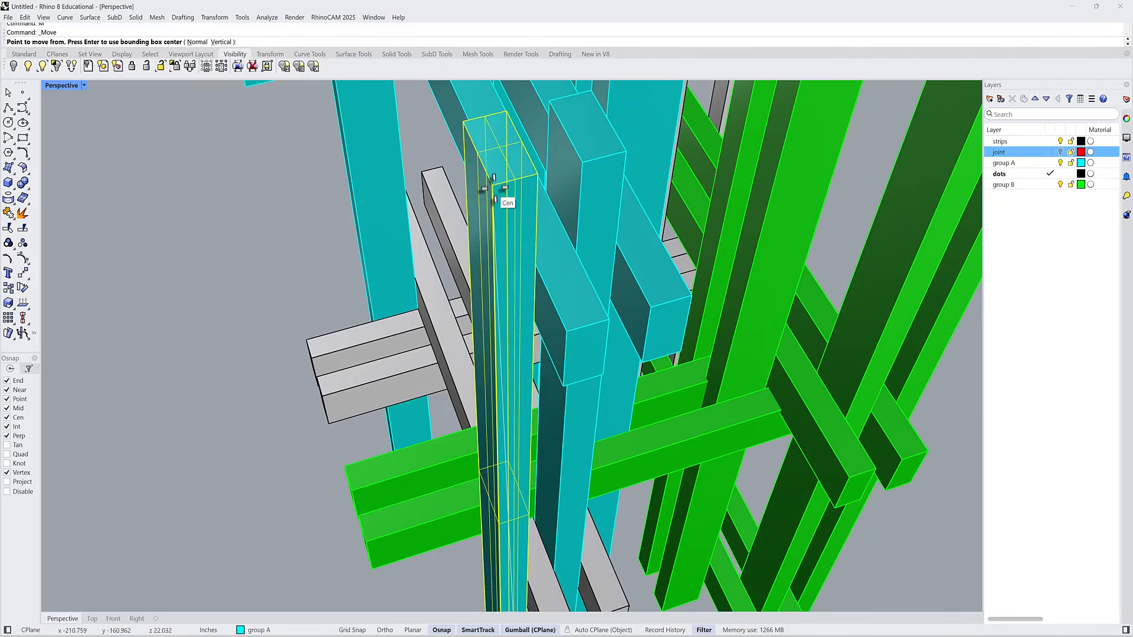
{"action": "left_click", "coordinate": [495, 188]}
{"action": "left_click", "coordinate": [513, 188]}
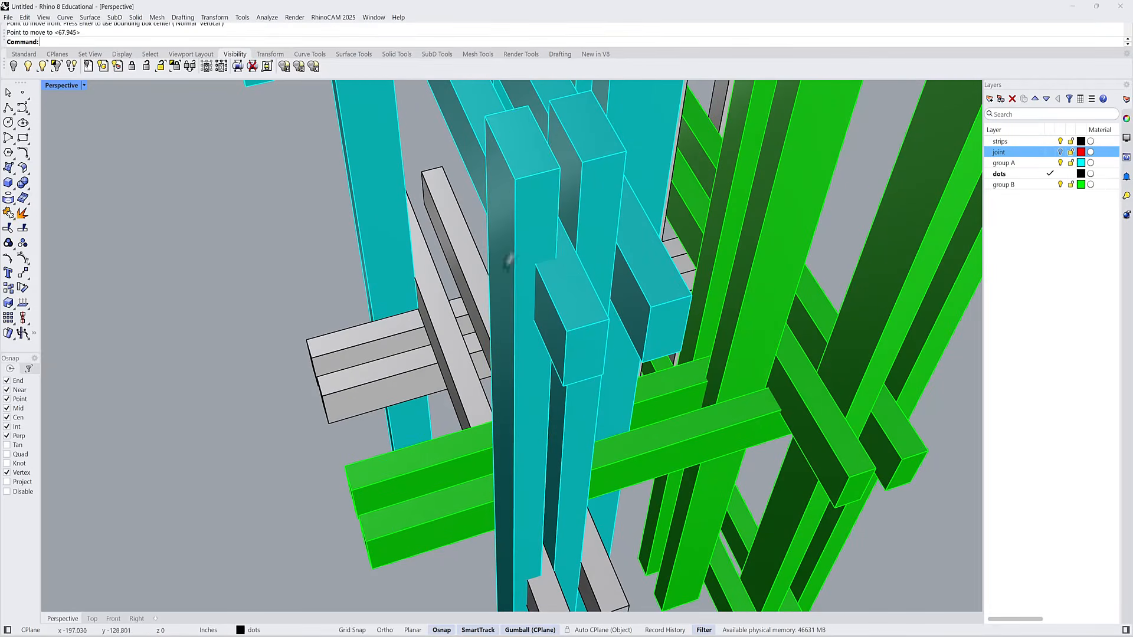
- Move the neighbouring group A upright 0.5 in sideways between snapped points on its top face
{"action": "right_click_drag", "start_coordinate": [559, 263], "coordinate": [520, 297], "text": "shift"}
{"action": "left_click", "coordinate": [533, 225]}
{"action": "type", "text": "m"}
{"action": "key", "text": "Return"}
{"action": "left_click", "coordinate": [516, 214]}
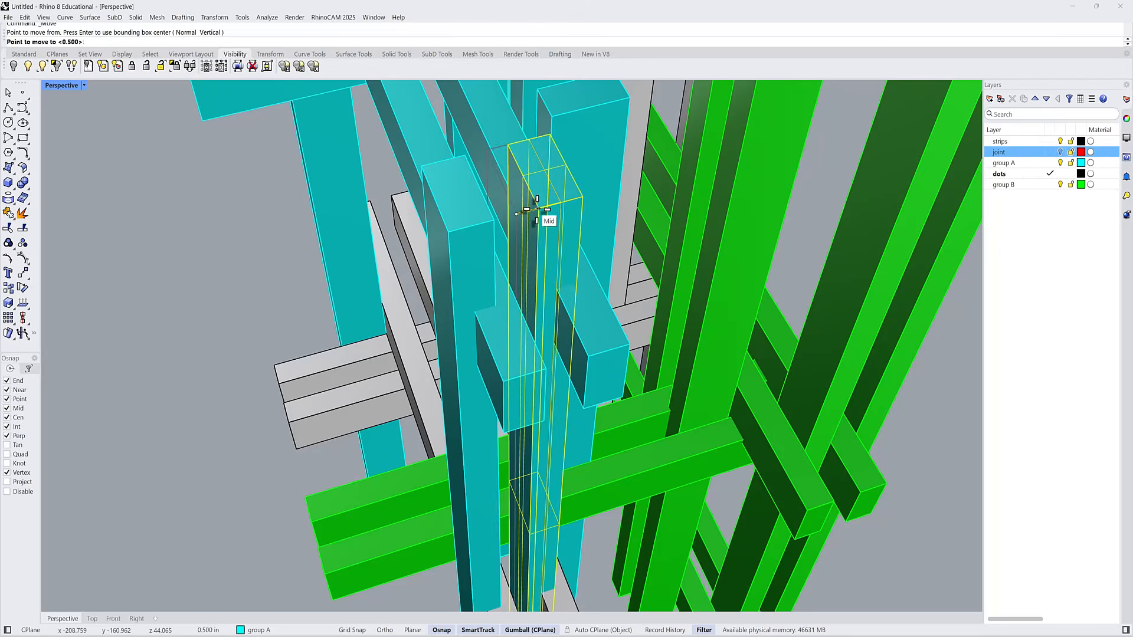
{"action": "left_click", "coordinate": [536, 210]}
{"action": "right_click_drag", "start_coordinate": [536, 213], "coordinate": [485, 299]}
{"action": "scroll", "coordinate": [531, 314], "scroll_direction": "down", "scroll_amount": 4}
{"action": "scroll", "coordinate": [479, 283], "scroll_direction": "up", "scroll_amount": 4}
- Highlight the moved upright together with its adjoining crossbeam to check how they overlap, and clear the selection
{"action": "left_click", "coordinate": [487, 277]}
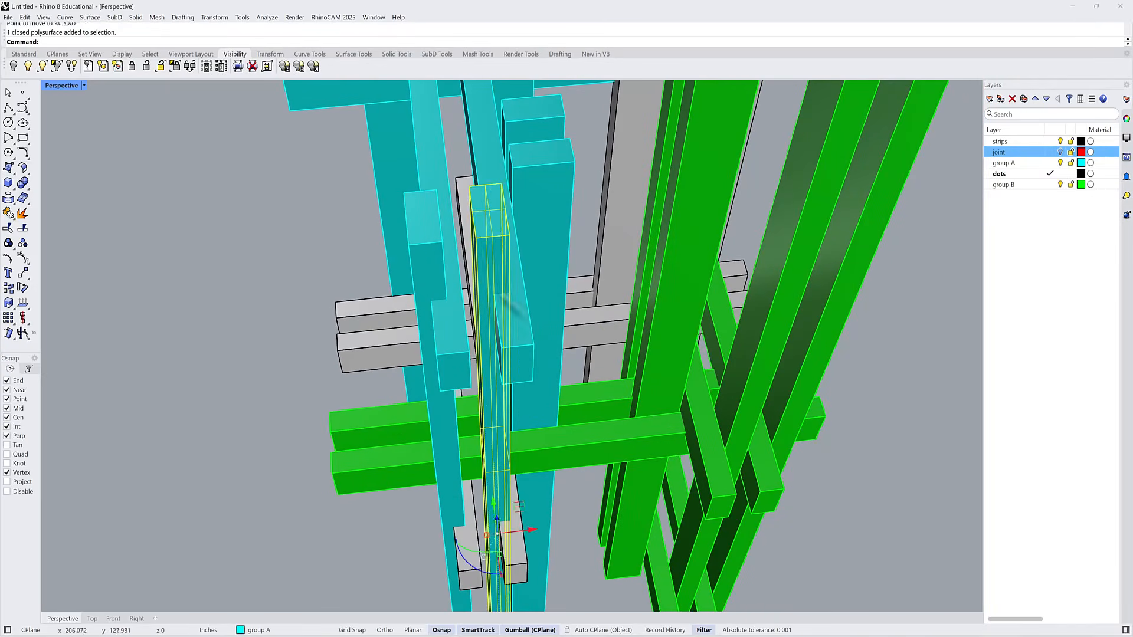
{"action": "left_click", "coordinate": [528, 335], "text": "shift"}
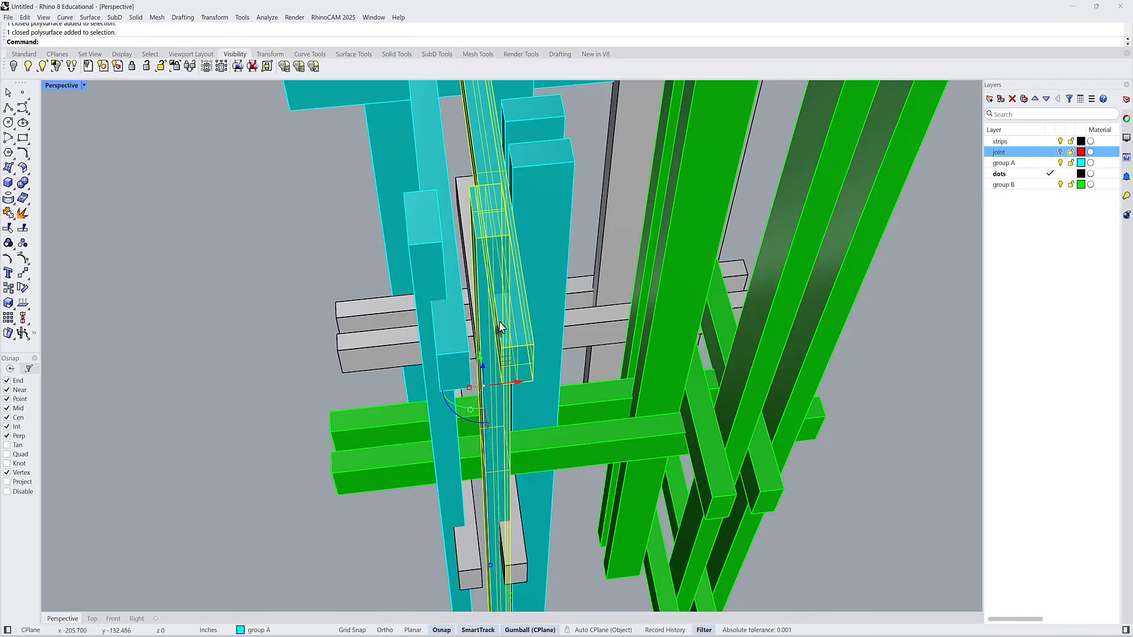
{"action": "key", "text": "Escape"}
{"action": "right_click_drag", "start_coordinate": [469, 309], "coordinate": [539, 255]}
{"action": "scroll", "coordinate": [538, 255], "scroll_direction": "up", "scroll_amount": 5}
- Select the two group A uprights behind the crossbeams and move them sideways between snapped points
{"action": "left_click", "coordinate": [564, 308]}
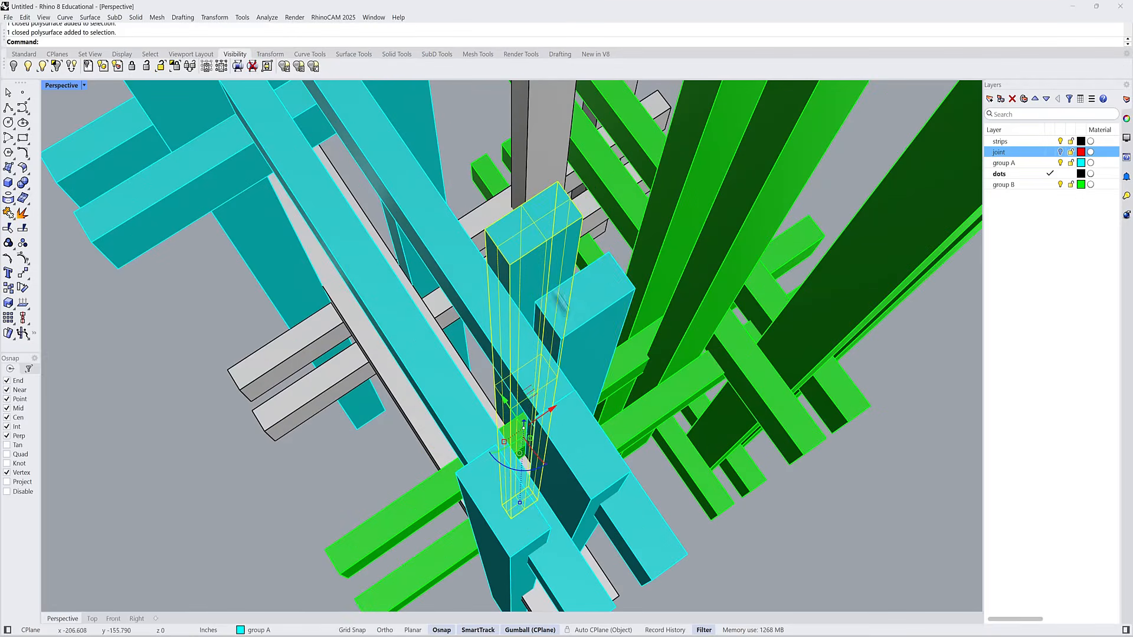
{"action": "type", "text": "m"}
{"action": "key", "text": "Return"}
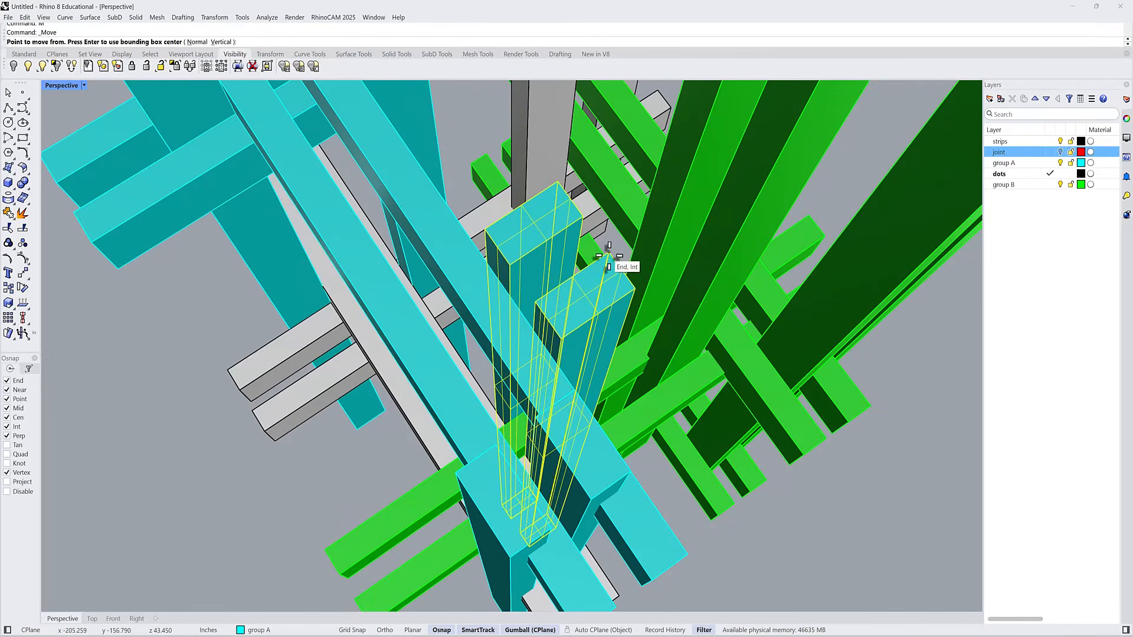
{"action": "scroll", "coordinate": [521, 208], "scroll_direction": "up", "scroll_amount": 2}
{"action": "left_click", "coordinate": [522, 208]}
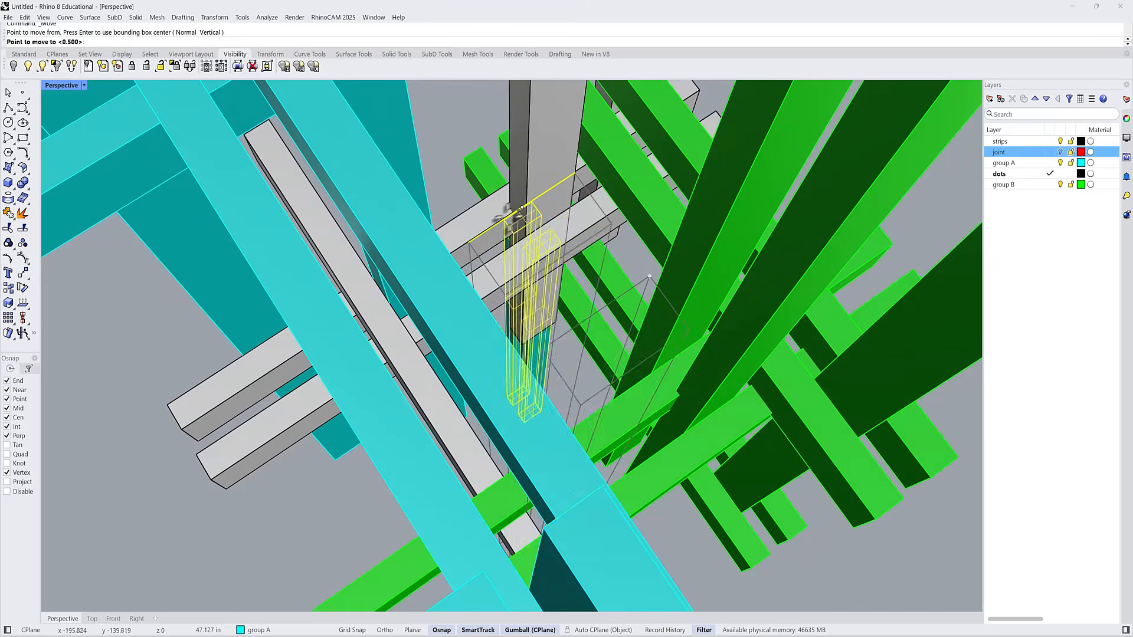
{"action": "left_click", "coordinate": [489, 224]}
{"action": "scroll", "coordinate": [489, 224], "scroll_direction": "down", "scroll_amount": 4}
{"action": "type", "text": "m"}
{"action": "key", "text": "Return"}
{"action": "right_click_drag", "start_coordinate": [550, 383], "coordinate": [539, 260]}
{"action": "scroll", "coordinate": [581, 476], "scroll_direction": "up", "scroll_amount": 2}
{"action": "left_click", "coordinate": [583, 475]}
{"action": "left_click", "coordinate": [561, 485]}
{"action": "key", "text": "Escape"}
- Examine the shifted group A uprights and crossbeams of the copied tower from several angles
{"action": "scroll", "coordinate": [552, 433], "scroll_direction": "down", "scroll_amount": 2}
{"action": "left_click_drag", "start_coordinate": [367, 113], "coordinate": [367, 114]}
{"action": "right_click_drag", "start_coordinate": [377, 126], "coordinate": [372, 349]}
{"action": "key", "text": "Escape"}
{"action": "scroll", "coordinate": [447, 219], "scroll_direction": "down", "scroll_amount": 2}
{"action": "scroll", "coordinate": [427, 268], "scroll_direction": "up", "scroll_amount": 3}
{"action": "scroll", "coordinate": [427, 260], "scroll_direction": "up", "scroll_amount": 3}
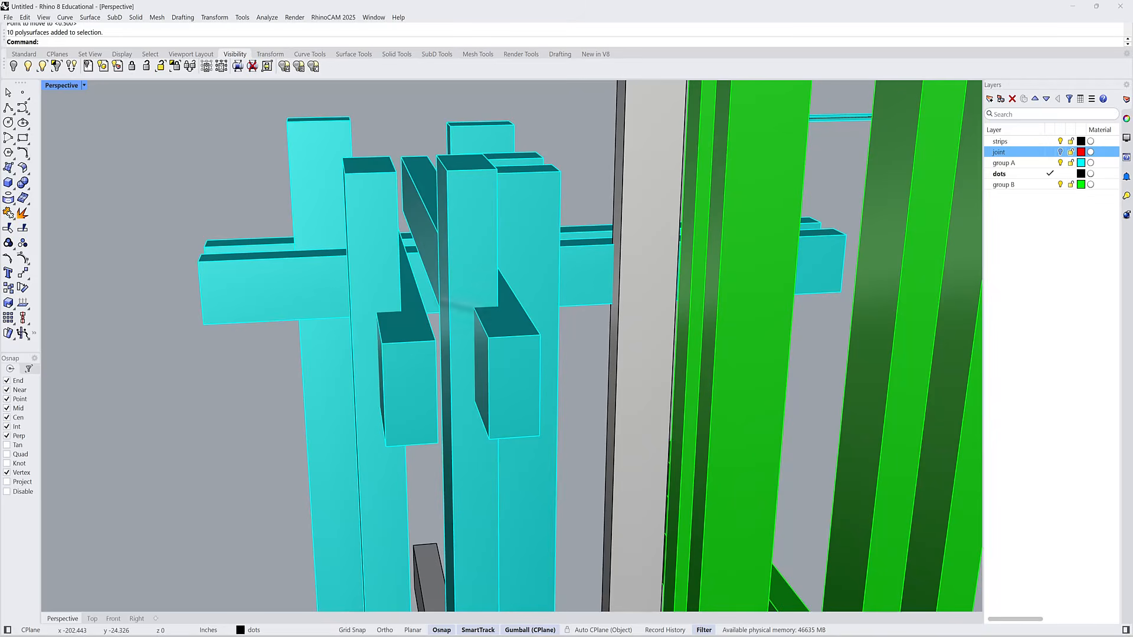
{"action": "scroll", "coordinate": [378, 243], "scroll_direction": "down", "scroll_amount": 5}
{"action": "right_click_drag", "start_coordinate": [379, 243], "coordinate": [399, 293]}
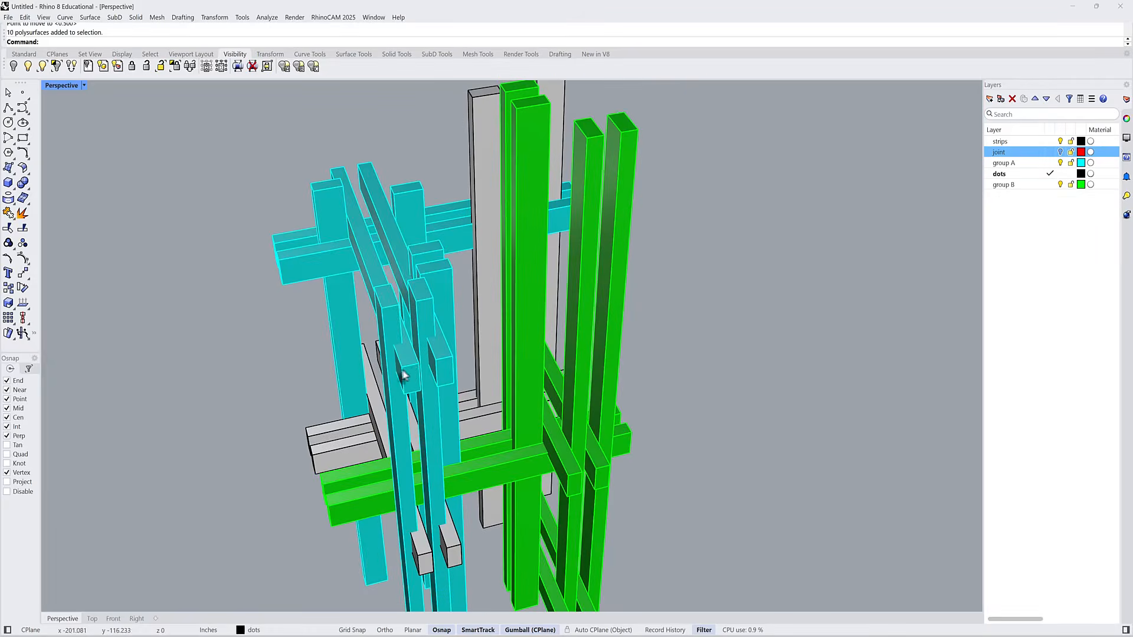
{"action": "scroll", "coordinate": [404, 375], "scroll_direction": "down", "scroll_amount": 2}
{"action": "right_click_drag", "start_coordinate": [404, 376], "coordinate": [393, 503]}
{"action": "right_click_drag", "start_coordinate": [393, 443], "coordinate": [399, 389]}
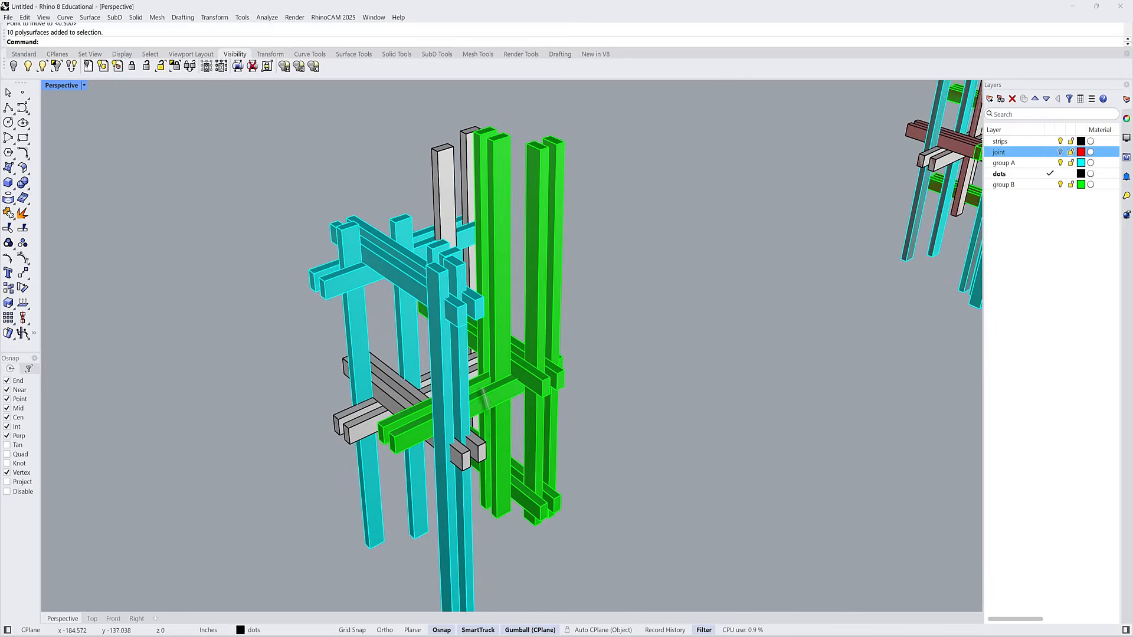
{"action": "scroll", "coordinate": [407, 378], "scroll_direction": "down", "scroll_amount": 4}
{"action": "right_click_drag", "start_coordinate": [457, 366], "coordinate": [470, 293]}
{"action": "scroll", "coordinate": [435, 324], "scroll_direction": "up", "scroll_amount": 6}
{"action": "scroll", "coordinate": [413, 303], "scroll_direction": "up", "scroll_amount": 8}
- Isolate the front group A upright and the crossbeam that intersects it
{"action": "left_click", "coordinate": [451, 273]}
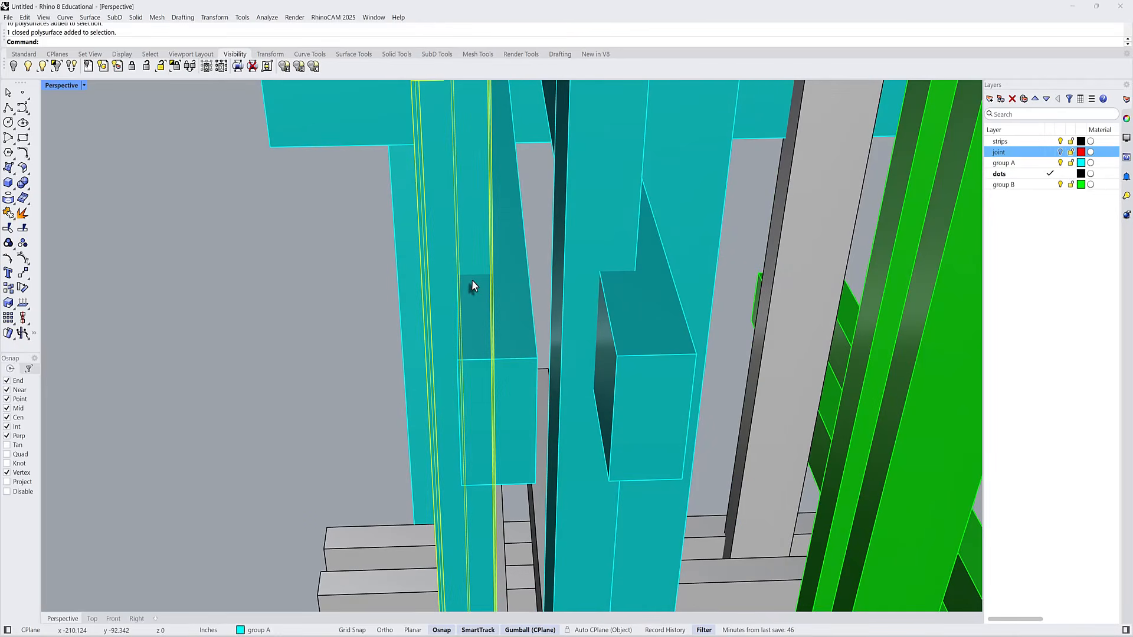
{"action": "left_click", "coordinate": [479, 308], "text": "shift"}
{"action": "scroll", "coordinate": [493, 298], "scroll_direction": "down", "scroll_amount": 5}
{"action": "left_click", "coordinate": [58, 66]}
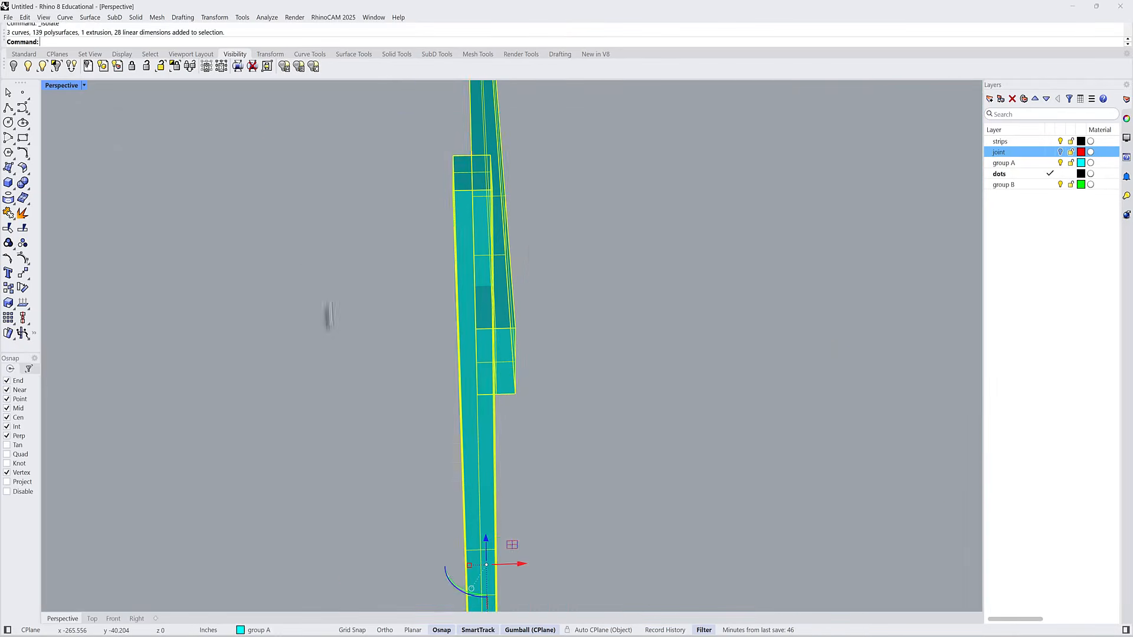
{"action": "left_click", "coordinate": [327, 320]}
- Examine the overlap between the isolated upright and crossbeam where the notch joint belongs
{"action": "mouse_move", "coordinate": [329, 322]}
{"action": "right_mouse_down"}
{"action": "mouse_move", "coordinate": [349, 346]}
{"action": "mouse_move", "coordinate": [348, 334]}
{"action": "right_mouse_up"}
{"action": "right_click_drag", "start_coordinate": [479, 186], "coordinate": [524, 221]}
{"action": "scroll", "coordinate": [551, 245], "scroll_direction": "up", "scroll_amount": 5}
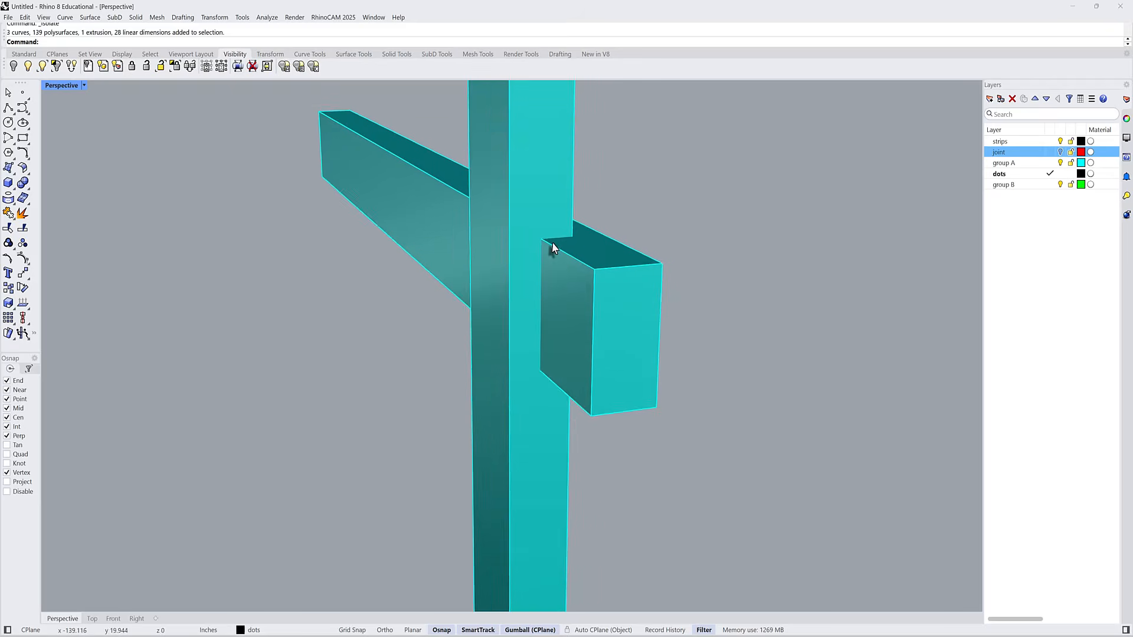
{"action": "scroll", "coordinate": [553, 255], "scroll_direction": "up", "scroll_amount": 5}
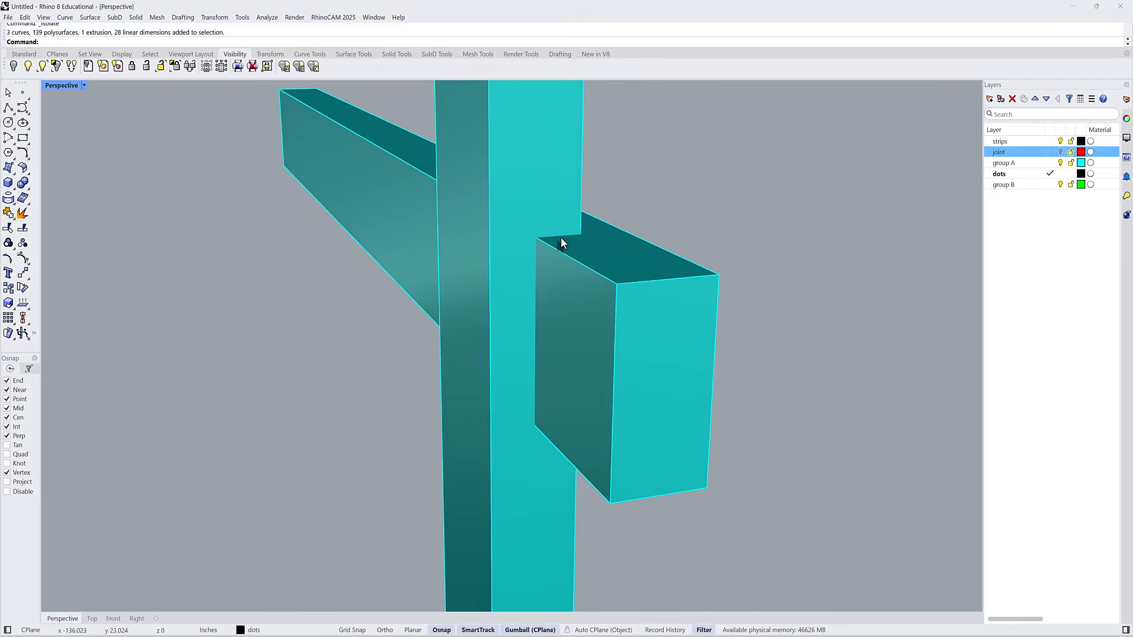
{"action": "left_click", "coordinate": [584, 280]}
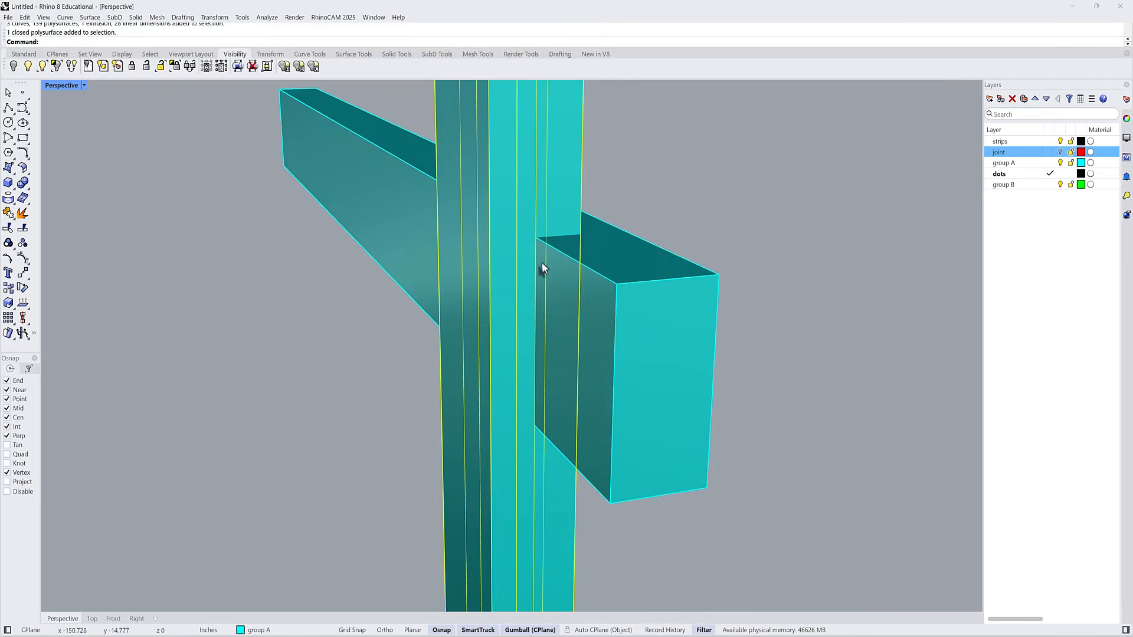
{"action": "key", "text": "Escape"}
{"action": "scroll", "coordinate": [542, 263], "scroll_direction": "down", "scroll_amount": 8}
{"action": "scroll", "coordinate": [541, 264], "scroll_direction": "up", "scroll_amount": 5}
{"action": "scroll", "coordinate": [543, 272], "scroll_direction": "down", "scroll_amount": 5}
{"action": "scroll", "coordinate": [541, 262], "scroll_direction": "up", "scroll_amount": 5}
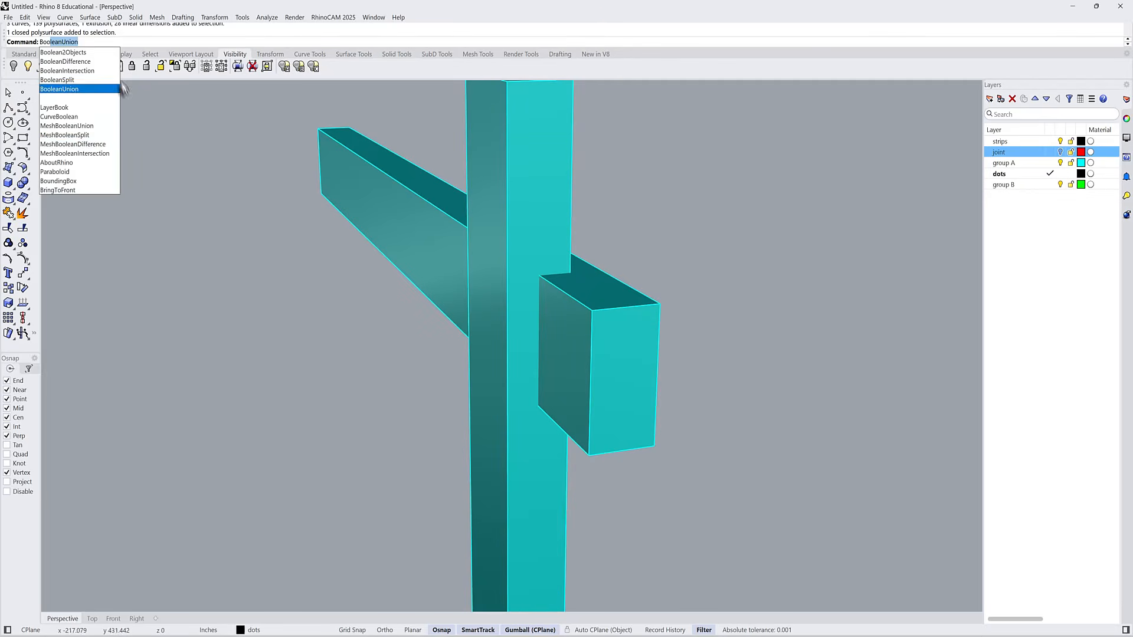
- Try subtracting the upright from the crossbeam with BooleanDifference, and undo the operation
{"action": "left_click", "coordinate": [98, 63]}
{"action": "left_click", "coordinate": [582, 304]}
{"action": "key", "text": "Return"}
{"action": "left_click", "coordinate": [561, 253]}
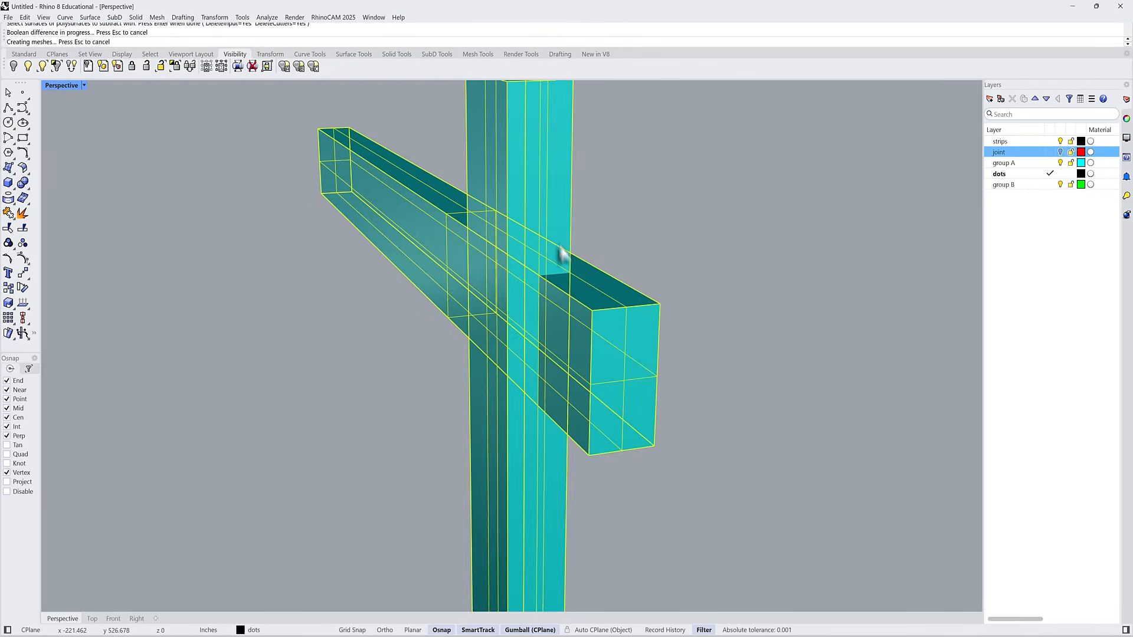
{"action": "key", "text": "Return"}
{"action": "key", "text": "ctrl+z"}
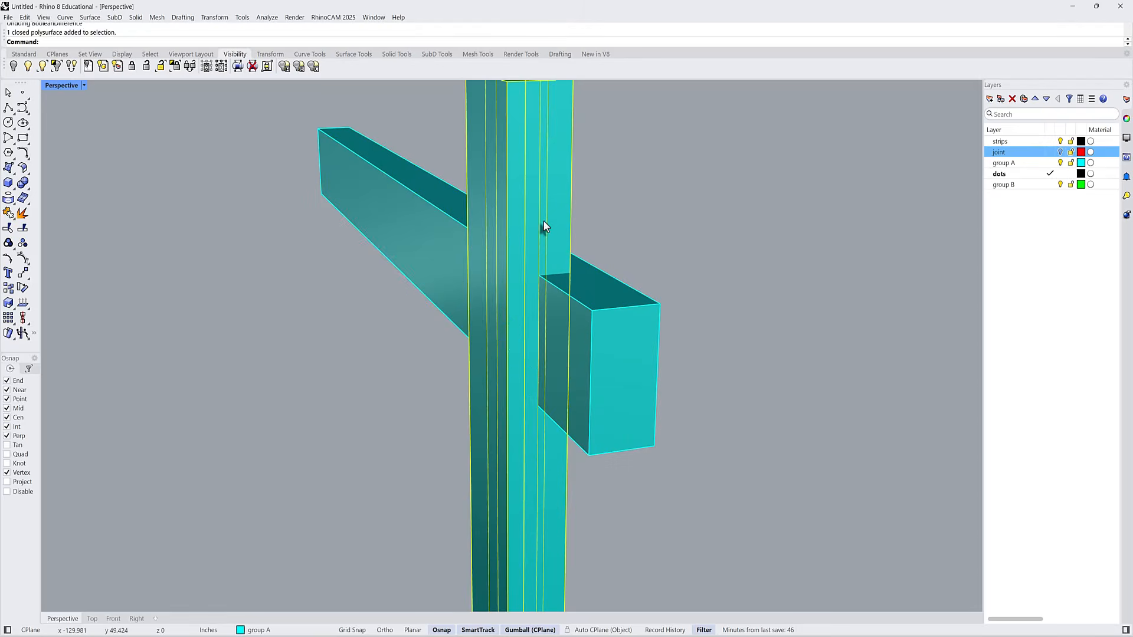
- Subtract the upright from the crossbeam with BooleanDifference, using DeleteInput=No to keep the original solids
{"action": "key", "text": "Return"}
{"action": "left_click", "coordinate": [176, 42]}
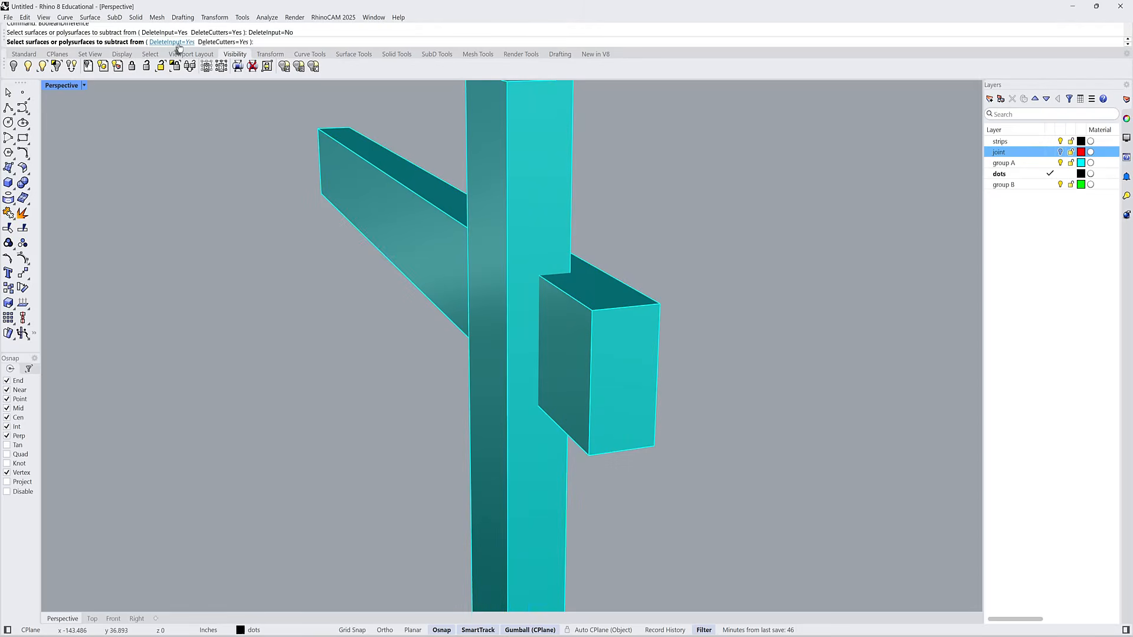
{"action": "left_click", "coordinate": [576, 323]}
{"action": "left_click", "coordinate": [536, 257]}
{"action": "key", "text": "Return"}
{"action": "left_click", "coordinate": [556, 286]}
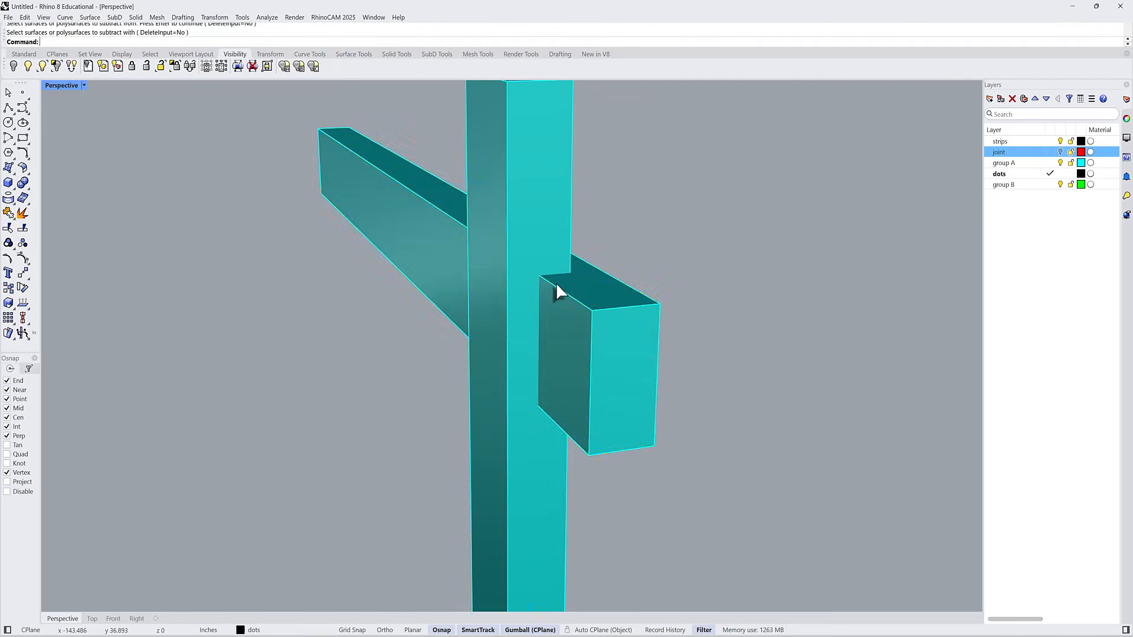
{"action": "key", "text": "Return"}
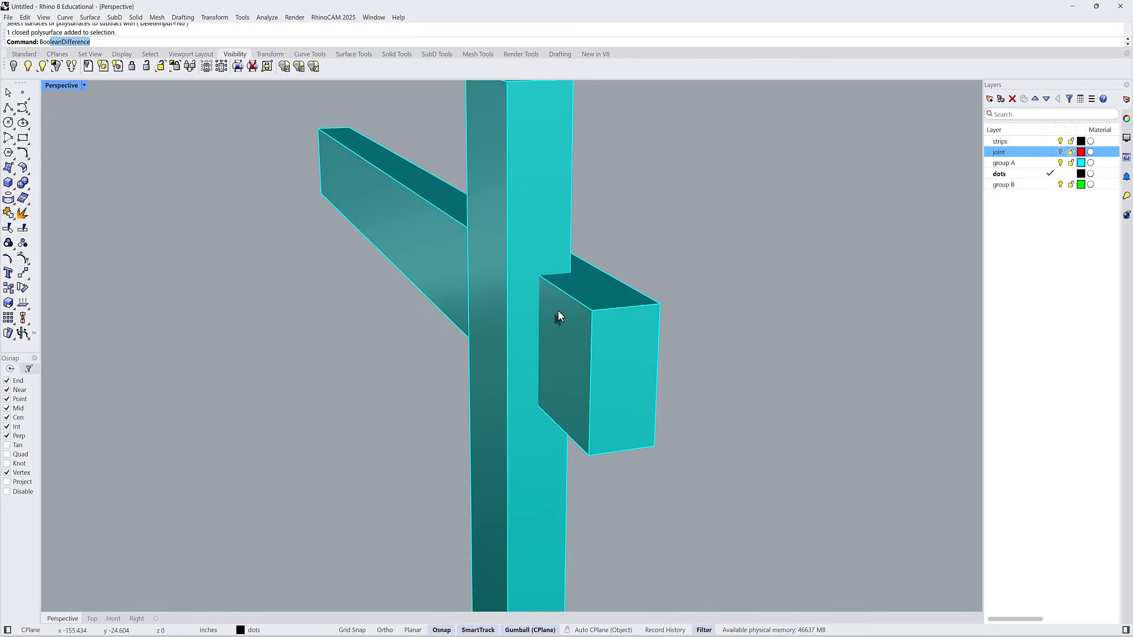
{"action": "type", "text": "Boo"}
{"action": "key", "text": "Return"}
{"action": "left_click", "coordinate": [625, 336]}
{"action": "key", "text": "Return"}
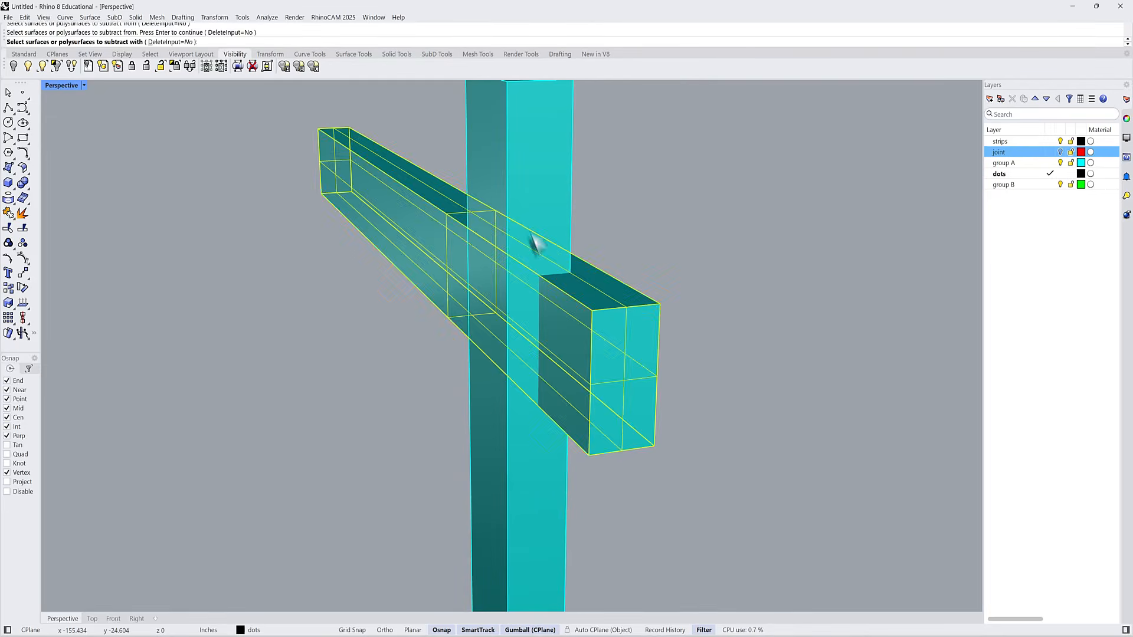
{"action": "left_click", "coordinate": [534, 245]}
{"action": "key", "text": "Return"}
- Move the upright sideways, clear of the crossbeam, to expose the cut area
{"action": "left_click", "coordinate": [550, 247]}
{"action": "scroll", "coordinate": [590, 312], "scroll_direction": "down", "scroll_amount": 6}
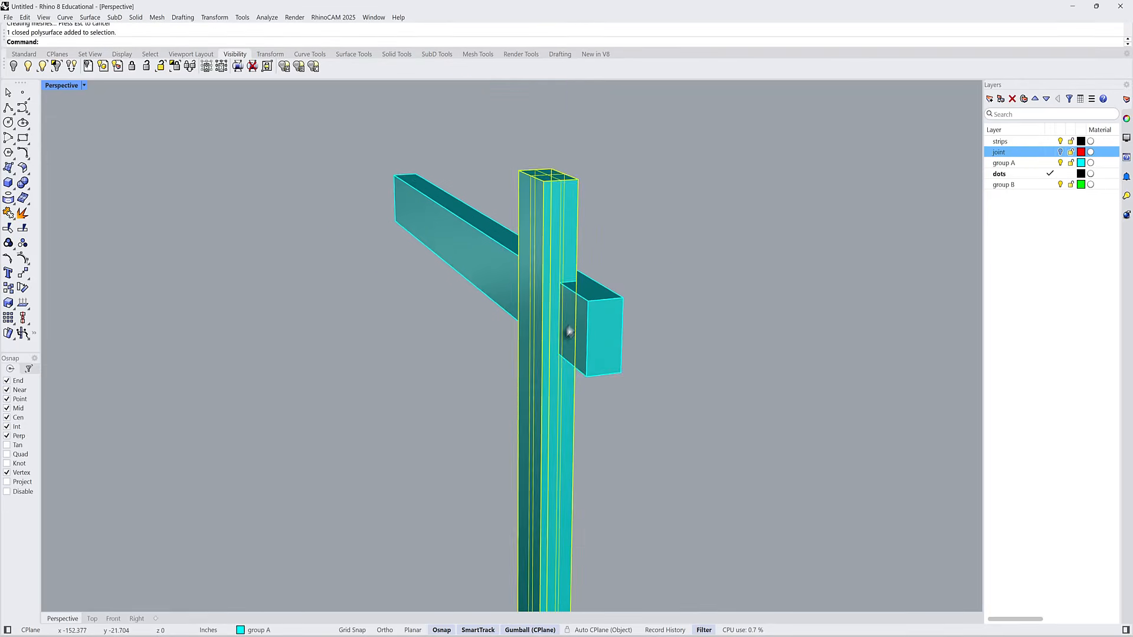
{"action": "left_click_drag", "start_coordinate": [583, 455], "coordinate": [535, 460]}
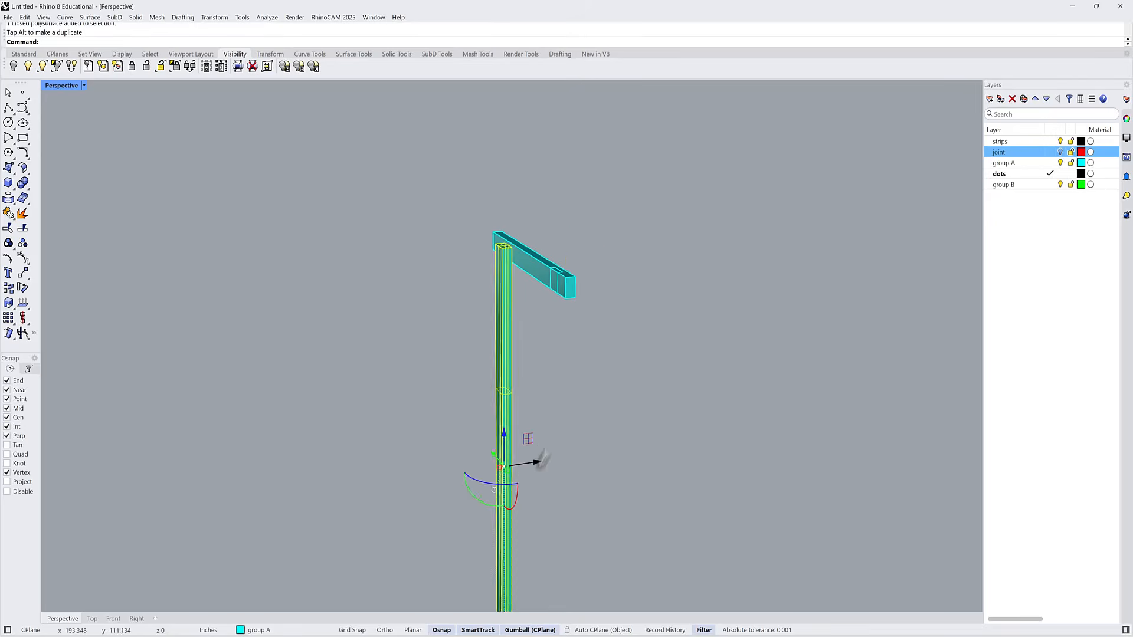
{"action": "left_click", "coordinate": [559, 298]}
{"action": "scroll", "coordinate": [558, 296], "scroll_direction": "up", "scroll_amount": 8}
{"action": "left_click", "coordinate": [545, 252]}
{"action": "key", "text": "Escape"}
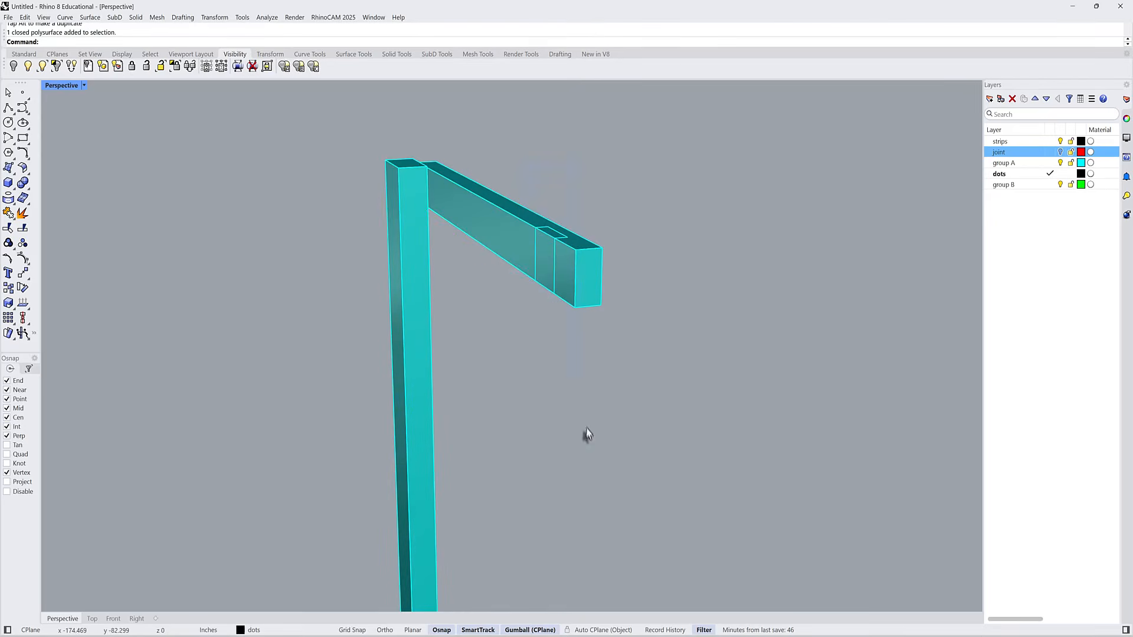
- Delete the uncut crossbeam that overlaps the notched one, and inspect the notch
{"action": "key", "text": "Return"}
{"action": "scroll", "coordinate": [582, 241], "scroll_direction": "up", "scroll_amount": 5}
{"action": "left_click", "coordinate": [581, 245]}
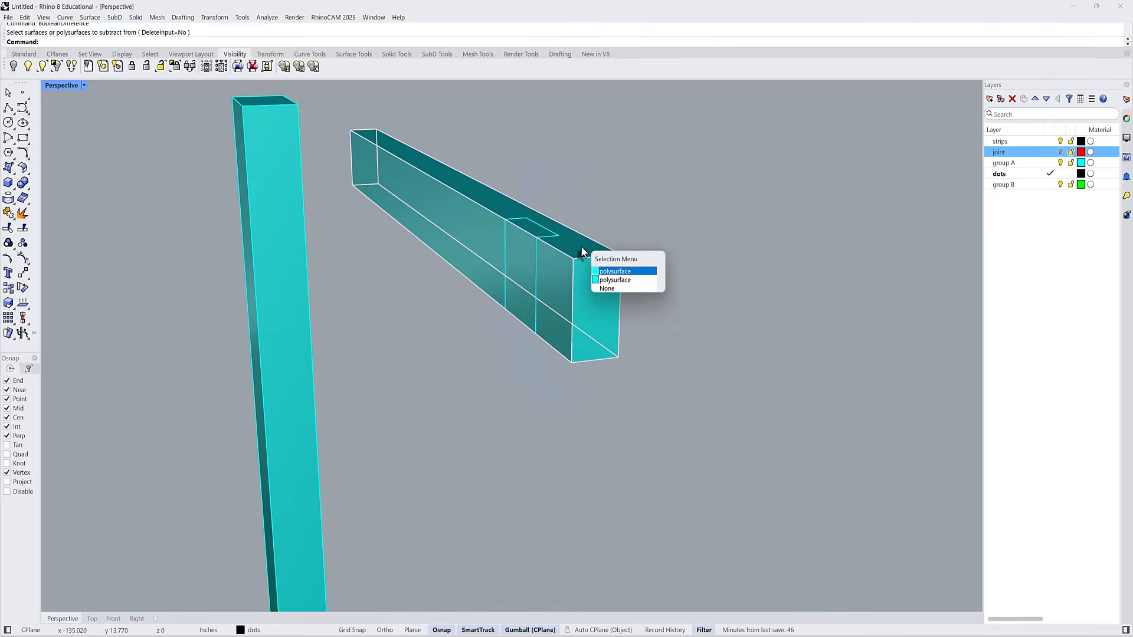
{"action": "left_click", "coordinate": [629, 273]}
{"action": "key", "text": "Delete"}
{"action": "scroll", "coordinate": [582, 276], "scroll_direction": "down", "scroll_amount": 5}
{"action": "scroll", "coordinate": [541, 248], "scroll_direction": "up", "scroll_amount": 5}
{"action": "right_click_drag", "start_coordinate": [543, 250], "coordinate": [629, 446]}
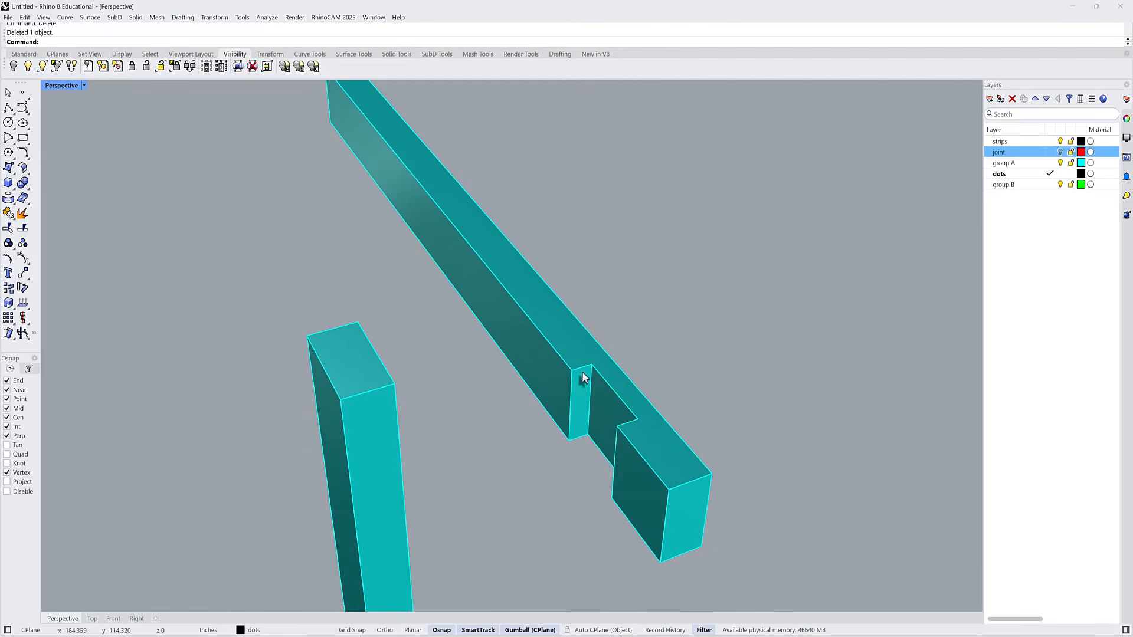
{"action": "scroll", "coordinate": [560, 380], "scroll_direction": "down", "scroll_amount": 3}
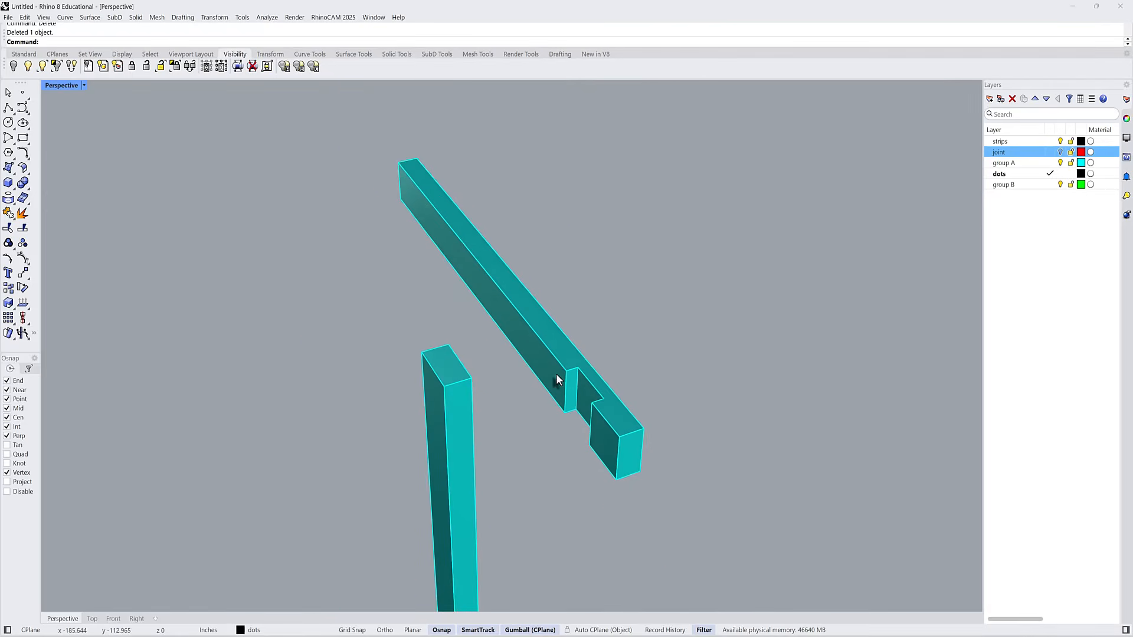
- Undo the crossbeam deletion and the sideways move of the upright
{"action": "key", "text": "ctrl+z"}
{"action": "key", "text": "ctrl+z"}
{"action": "scroll", "coordinate": [586, 387], "scroll_direction": "up", "scroll_amount": 2}
- Delete the uncut crossbeam with the upright in place, and check how the notched beam fits around it
{"action": "left_click", "coordinate": [501, 354]}
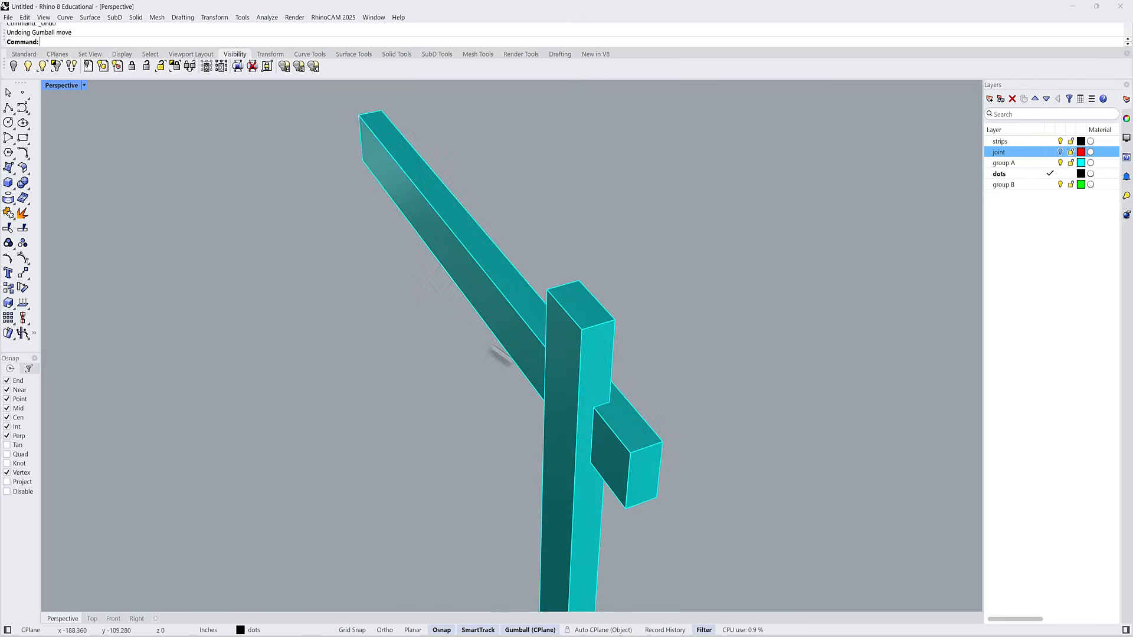
{"action": "left_click", "coordinate": [482, 319]}
{"action": "left_click", "coordinate": [499, 500]}
{"action": "left_click_drag", "start_coordinate": [492, 513], "coordinate": [635, 330]}
{"action": "key", "text": "Delete"}
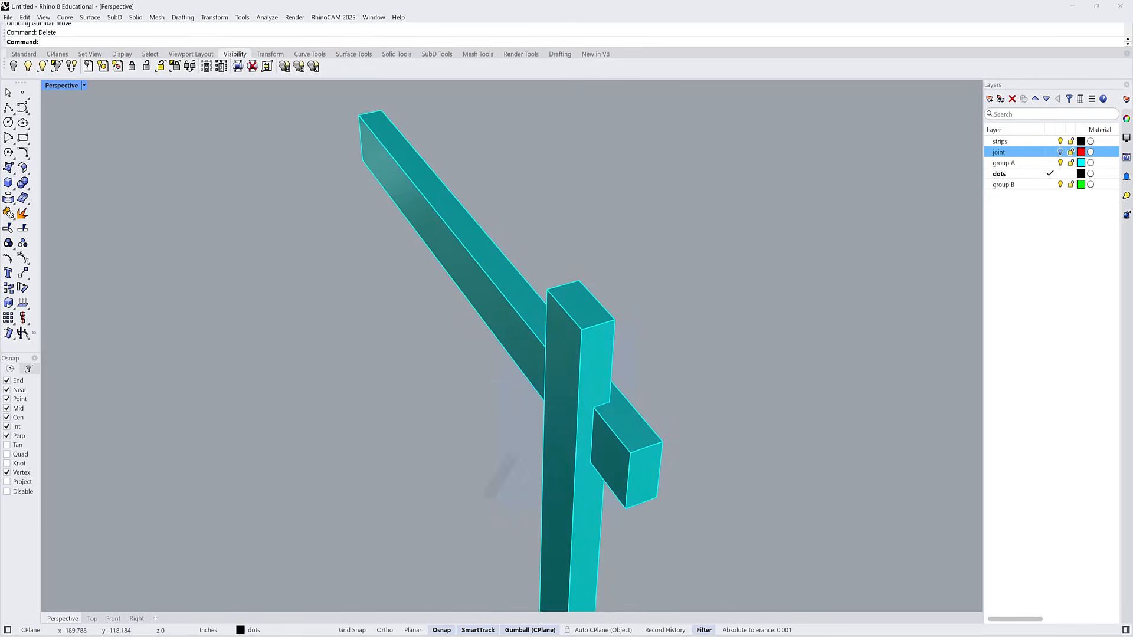
{"action": "left_click", "coordinate": [647, 450]}
{"action": "left_click", "coordinate": [686, 474]}
{"action": "key", "text": "Delete"}
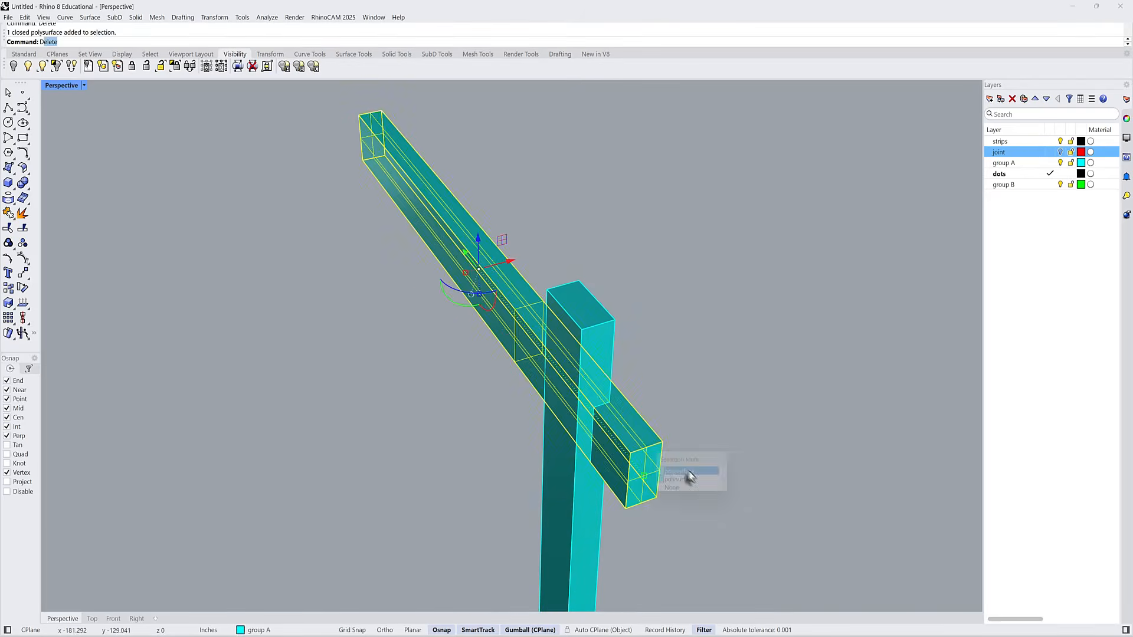
{"action": "right_click_drag", "start_coordinate": [666, 429], "coordinate": [575, 289]}
{"action": "scroll", "coordinate": [560, 265], "scroll_direction": "down", "scroll_amount": 9}
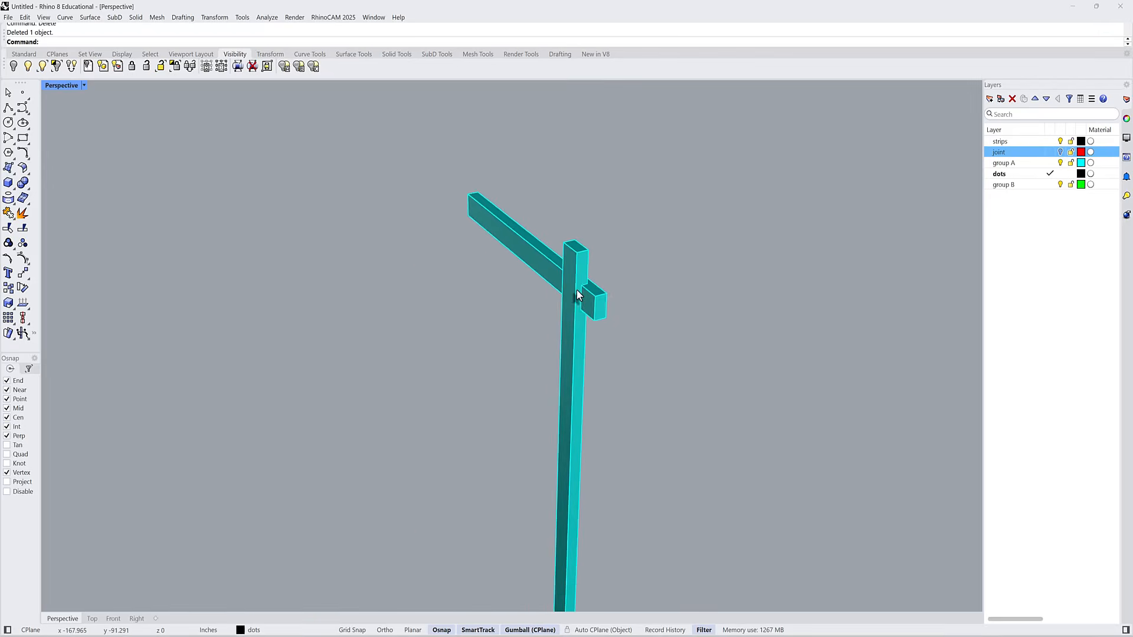
{"action": "scroll", "coordinate": [584, 307], "scroll_direction": "up", "scroll_amount": 4}
{"action": "scroll", "coordinate": [551, 290], "scroll_direction": "down", "scroll_amount": 3}
- Undo the Boolean difference and the isolation to bring back the complete tower
{"action": "key", "text": "ctrl+z"}
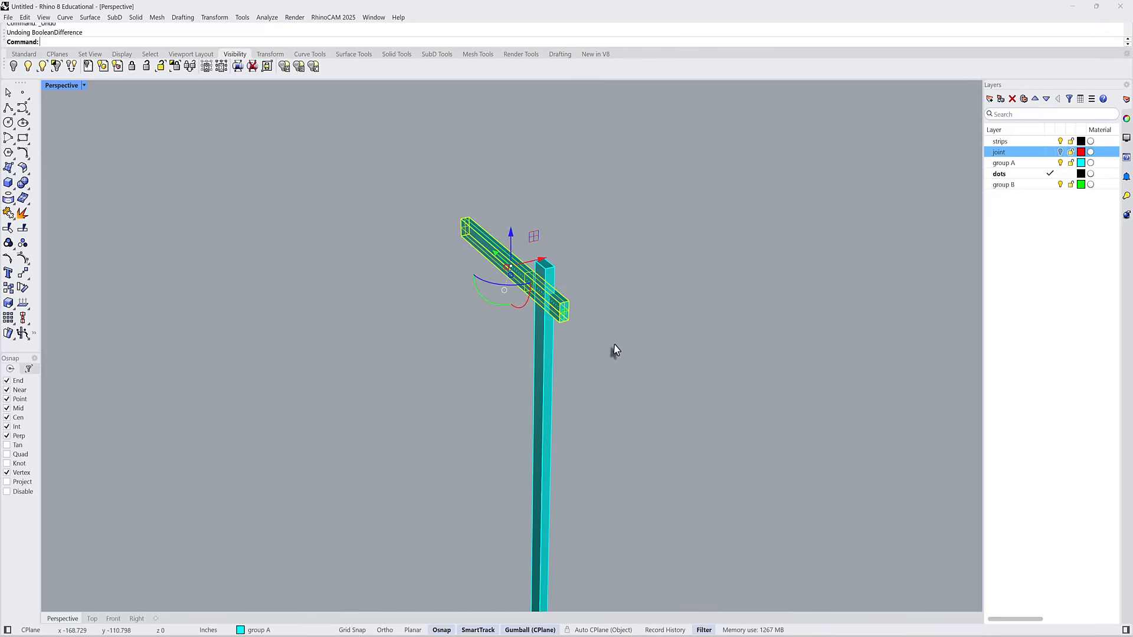
{"action": "key", "text": "ctrl+z"}
{"action": "right_click_drag", "start_coordinate": [612, 350], "coordinate": [574, 308]}
{"action": "key", "text": "Escape"}
{"action": "scroll", "coordinate": [550, 324], "scroll_direction": "up", "scroll_amount": 2}
- Switch to Copilot in the browser and ask for new code that finds intersecting boxes and applies a boolean difference to create half lap joints
{"action": "left_click", "coordinate": [328, 636]}
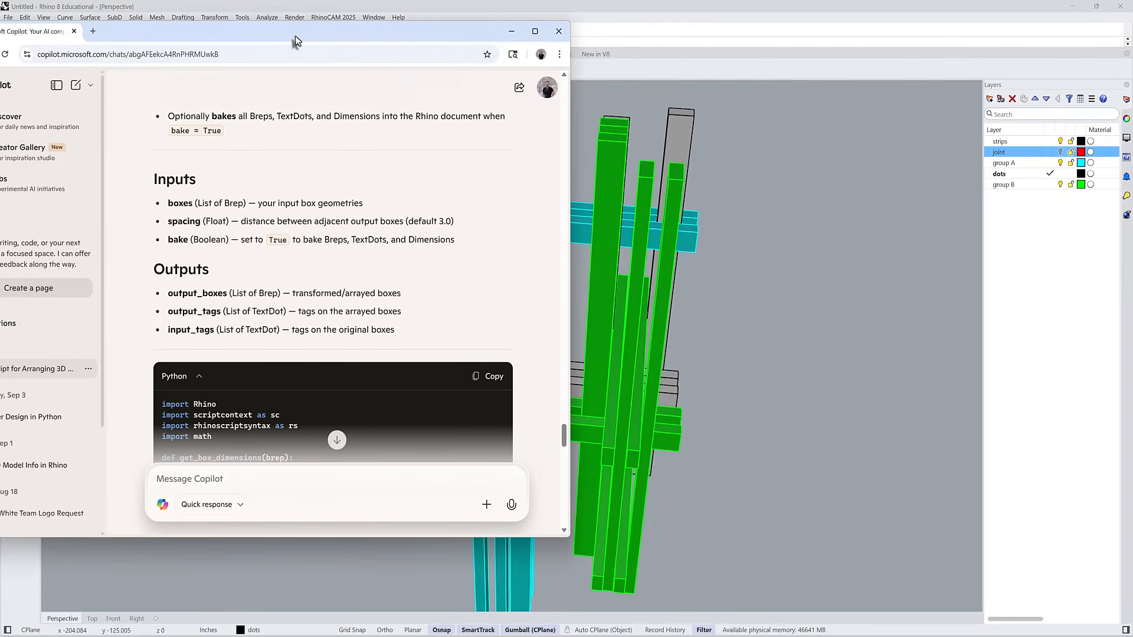
{"action": "double_click", "coordinate": [295, 40]}
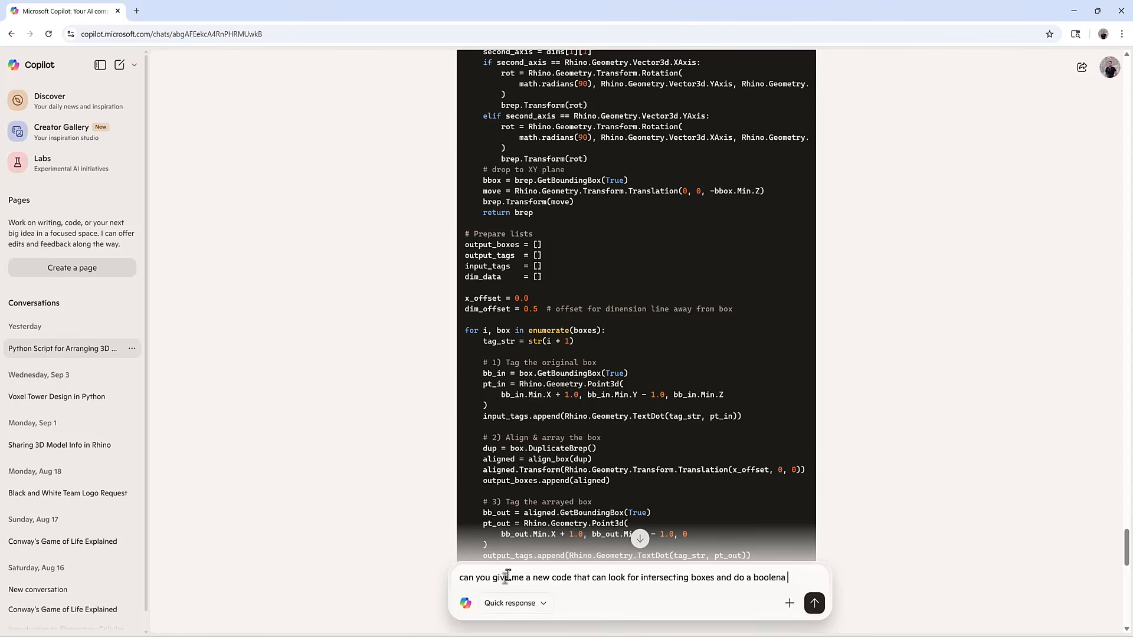
{"action": "type", "text": "ce between them? I want to create half lap joints"}
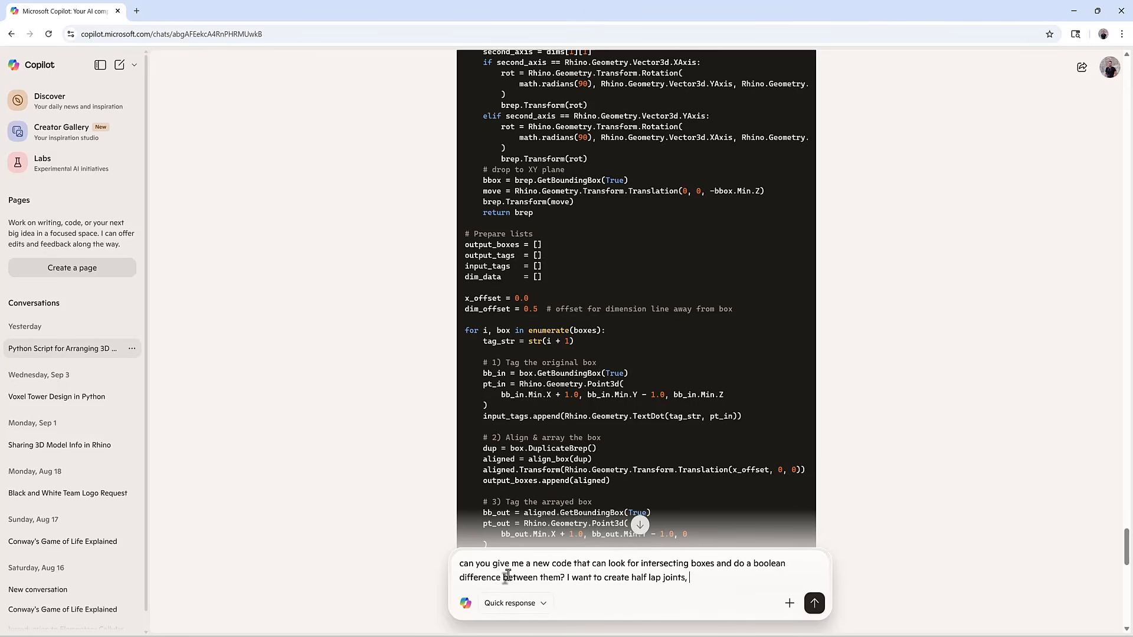
{"action": "key", "text": "Return"}
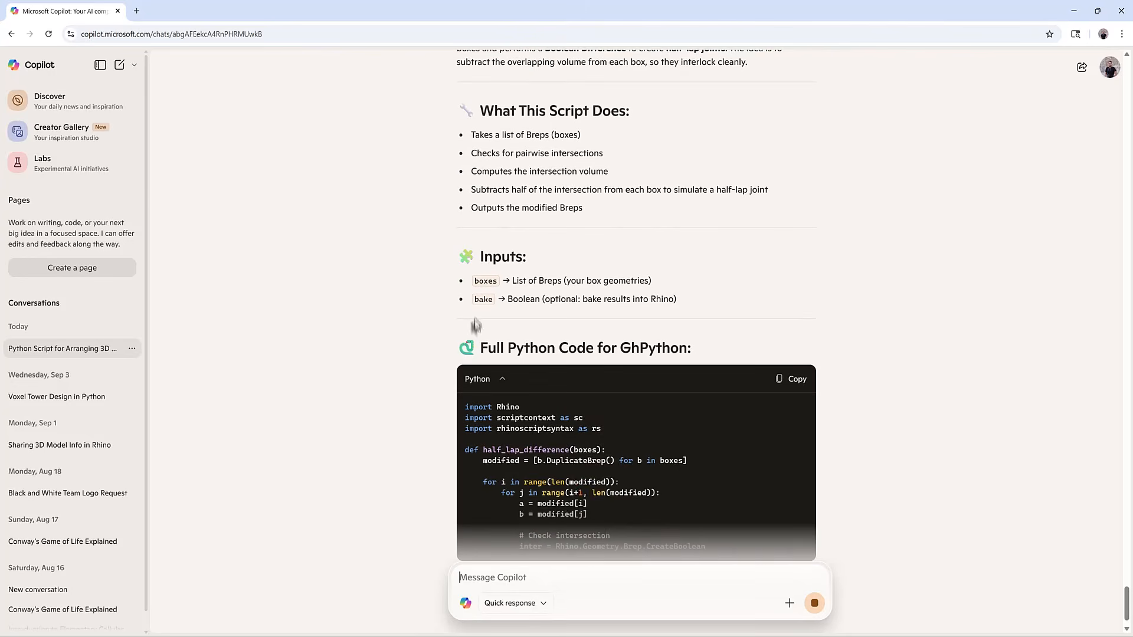
- Read Copilot's description of what the half-lap script does and which inputs it needs
{"action": "scroll", "coordinate": [496, 250], "scroll_direction": "up", "scroll_amount": 3}
{"action": "left_click_drag", "start_coordinate": [470, 242], "coordinate": [605, 346]}
{"action": "left_click", "coordinate": [596, 331]}
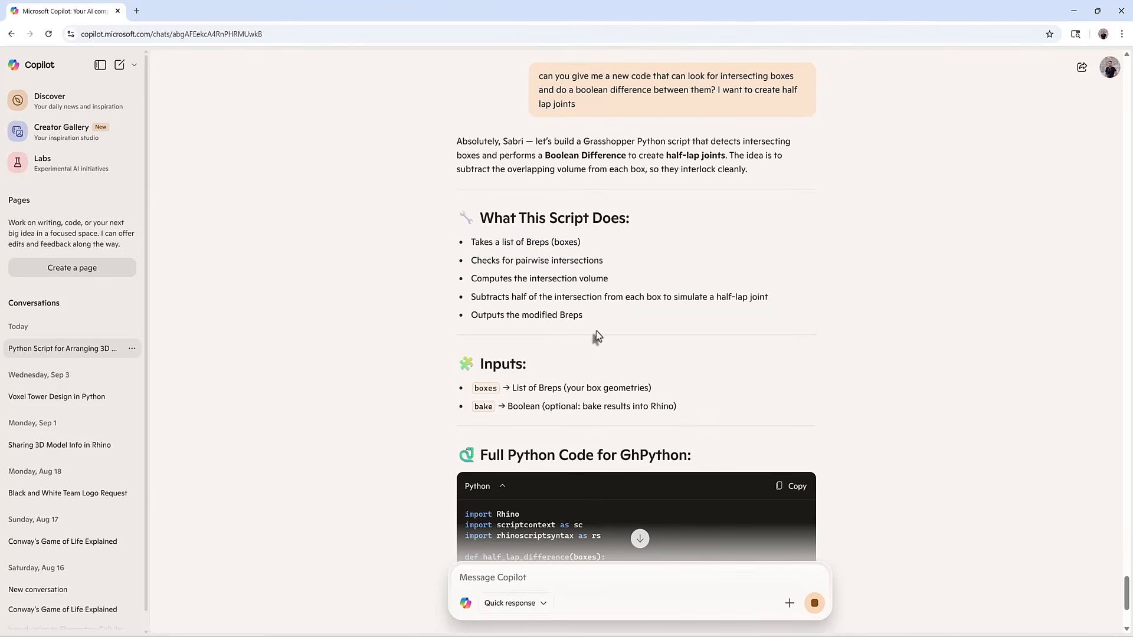
{"action": "left_click", "coordinate": [475, 407]}
{"action": "left_click", "coordinate": [501, 411]}
{"action": "left_click_drag", "start_coordinate": [507, 407], "coordinate": [680, 413]}
{"action": "left_click", "coordinate": [624, 371]}
{"action": "scroll", "coordinate": [624, 370], "scroll_direction": "down", "scroll_amount": 5}
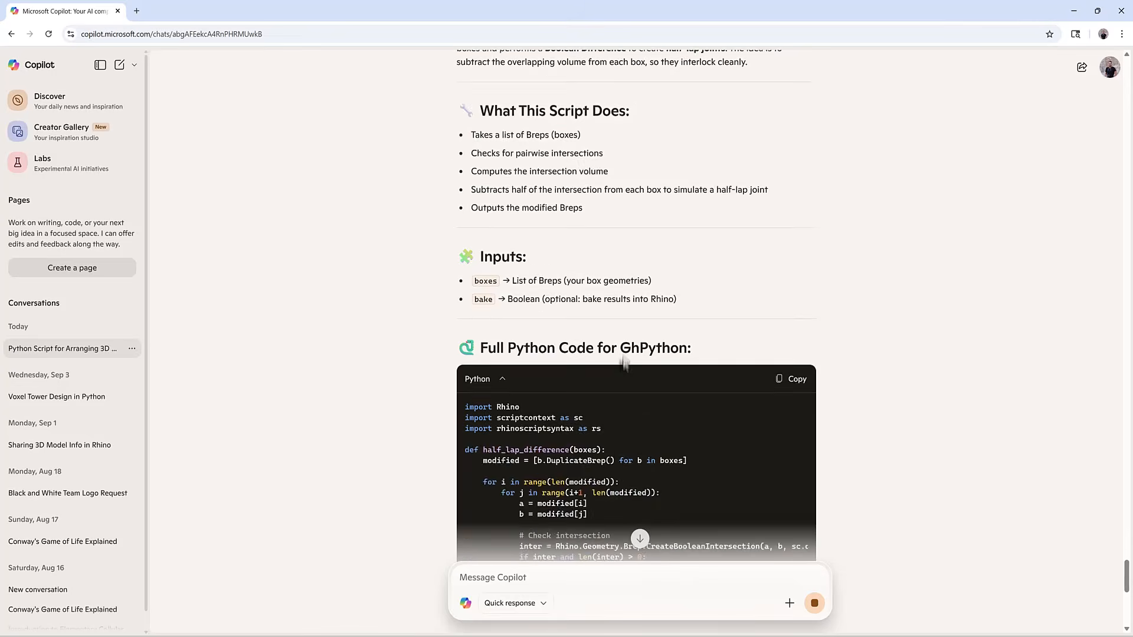
- Copy the generated half-lap Python code and switch to the Grasshopper window
{"action": "scroll", "coordinate": [522, 280], "scroll_direction": "down", "scroll_amount": 4}
{"action": "scroll", "coordinate": [528, 319], "scroll_direction": "up", "scroll_amount": 2}
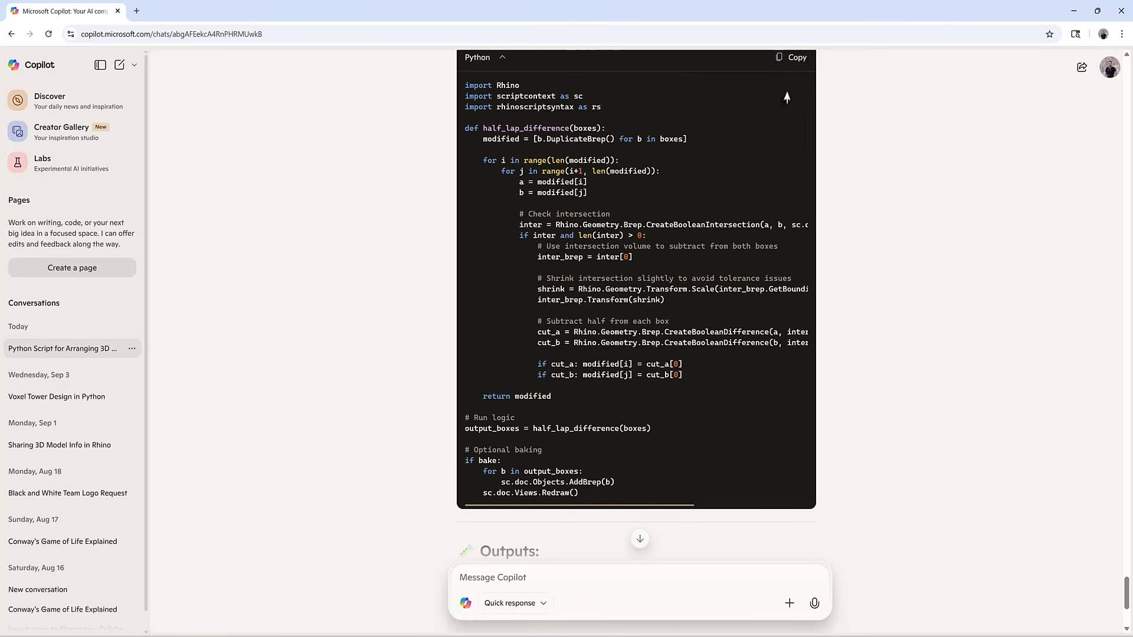
{"action": "left_click", "coordinate": [1073, 11]}
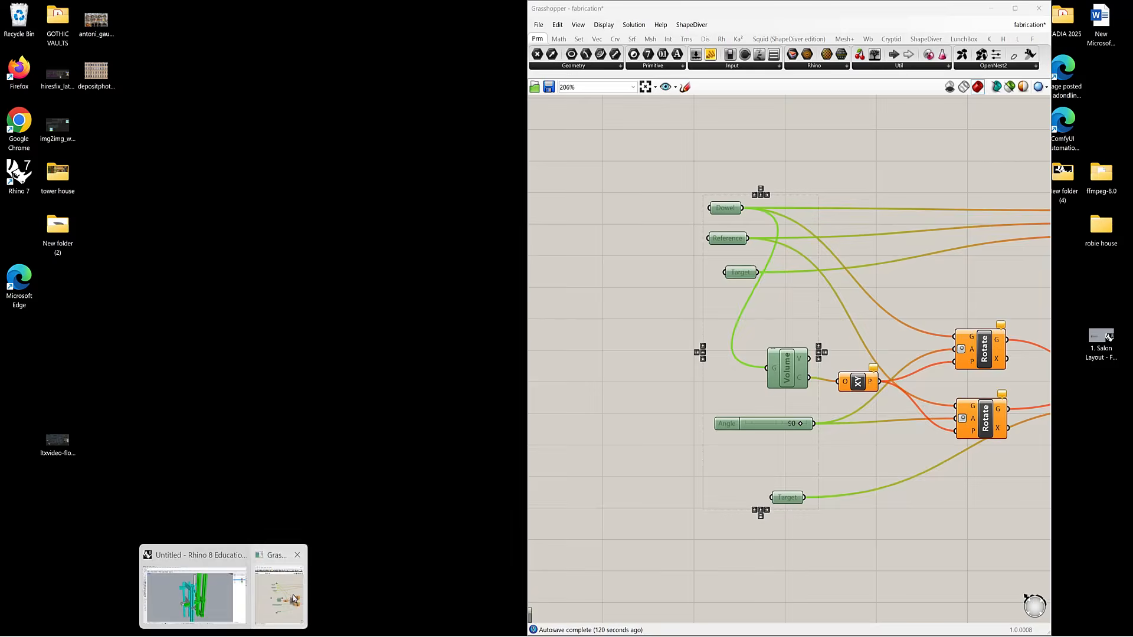
{"action": "left_click", "coordinate": [292, 596]}
- Add a Python 3 script component to the empty canvas area below the existing definition
{"action": "scroll", "coordinate": [731, 354], "scroll_direction": "down", "scroll_amount": 5}
{"action": "double_click", "coordinate": [736, 369]}
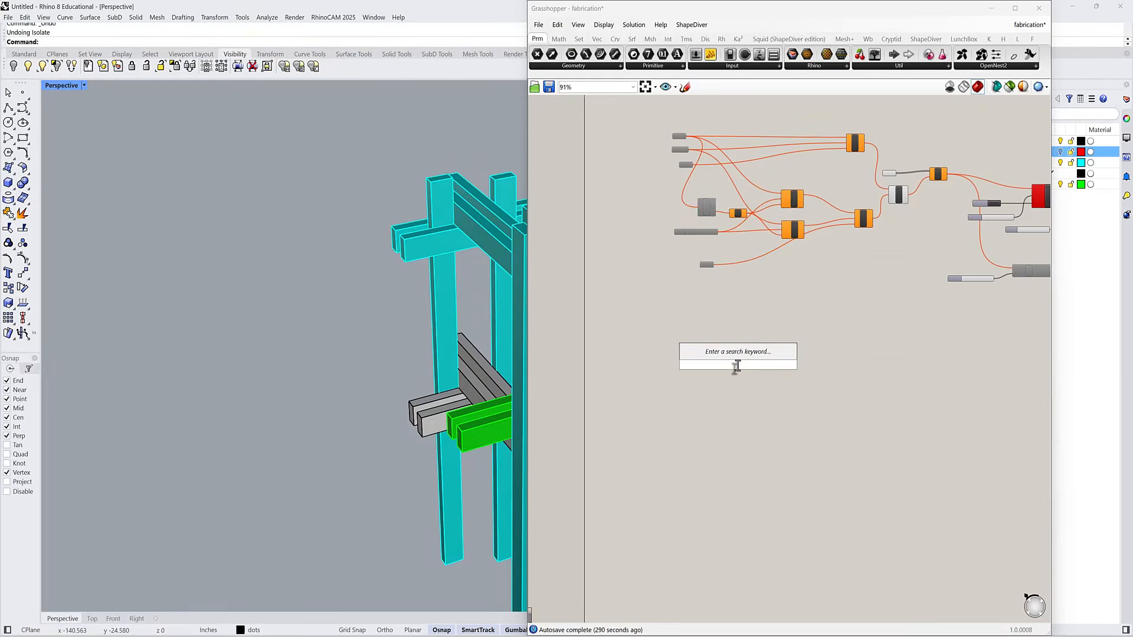
{"action": "type", "text": "pyt"}
{"action": "key", "text": "Return"}
{"action": "scroll", "coordinate": [731, 377], "scroll_direction": "up", "scroll_amount": 8}
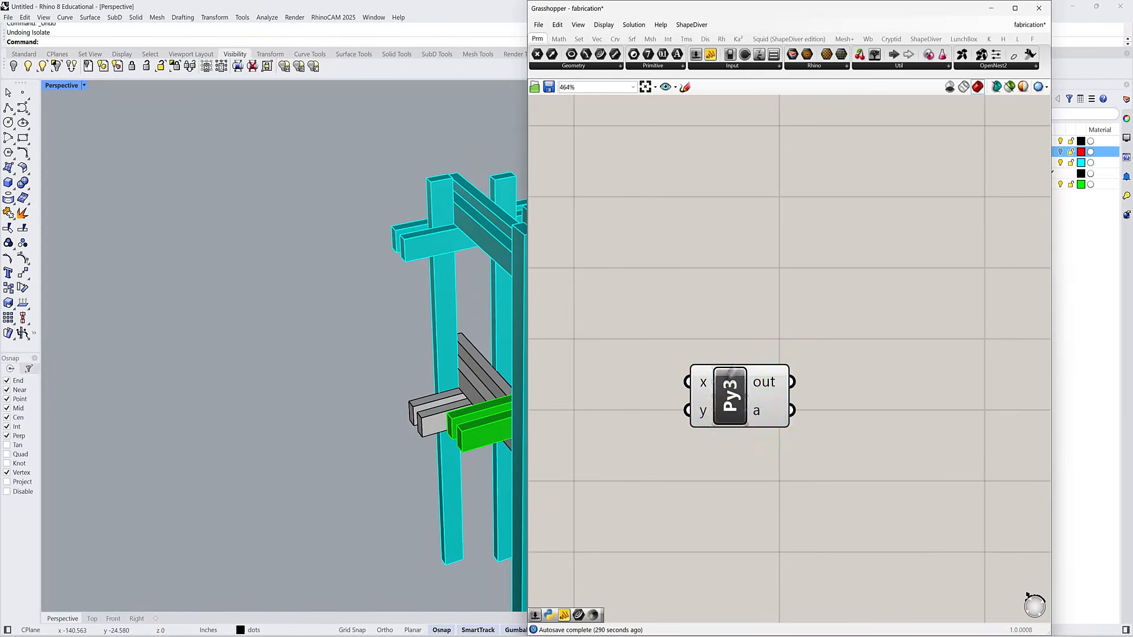
- Replace the script component's default code with the copied half-lap code
{"action": "double_click", "coordinate": [730, 396]}
{"action": "key", "text": "ctrl+a"}
{"action": "key", "text": "ctrl+v"}
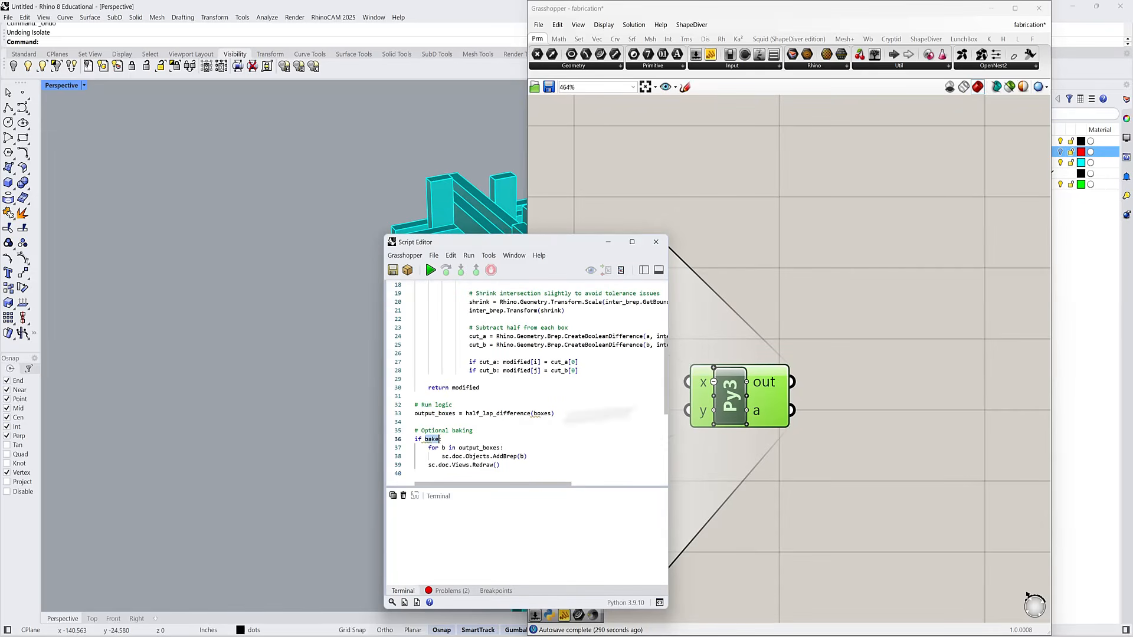
- Rename the script component's y input to bake
{"action": "right_click", "coordinate": [700, 411]}
{"action": "type", "text": "bake"}
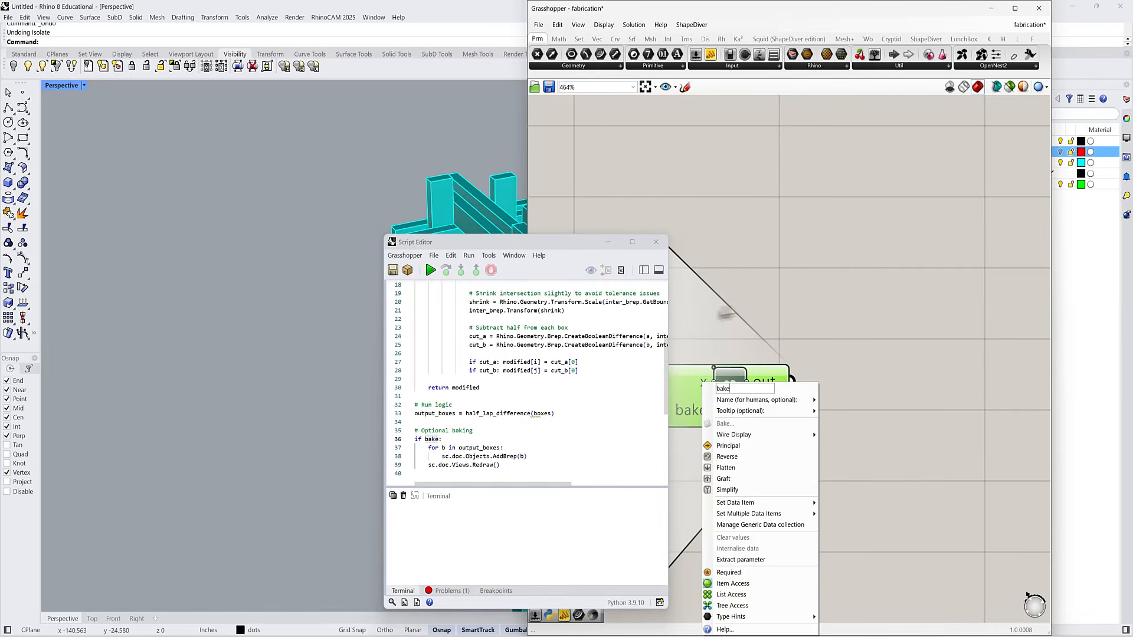
{"action": "right_click_drag", "start_coordinate": [725, 316], "coordinate": [898, 316]}
- Add a Boolean Toggle beside the script component and connect it to the bake input
{"action": "right_click_drag", "start_coordinate": [716, 434], "coordinate": [789, 424]}
{"action": "double_click", "coordinate": [786, 416]}
{"action": "type", "text": "boo"}
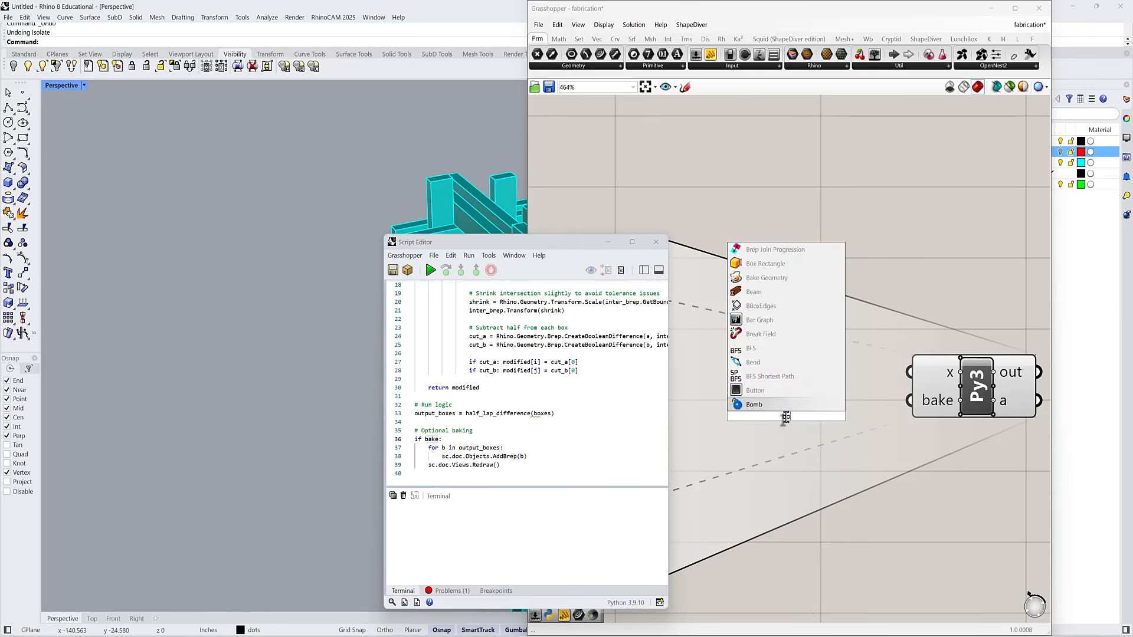
{"action": "left_click", "coordinate": [779, 393]}
{"action": "left_click_drag", "start_coordinate": [860, 417], "coordinate": [928, 393]}
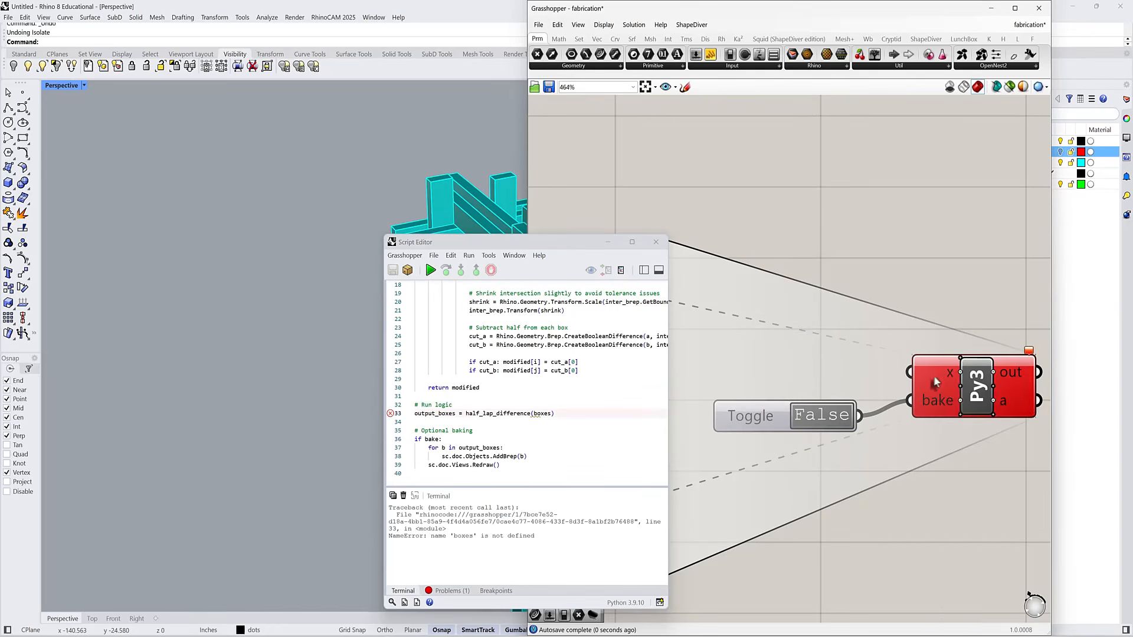
- Rename the x input to boxes and set it to List Access with the Brep type hint
{"action": "right_click", "coordinate": [936, 376]}
{"action": "type", "text": "boxes"}
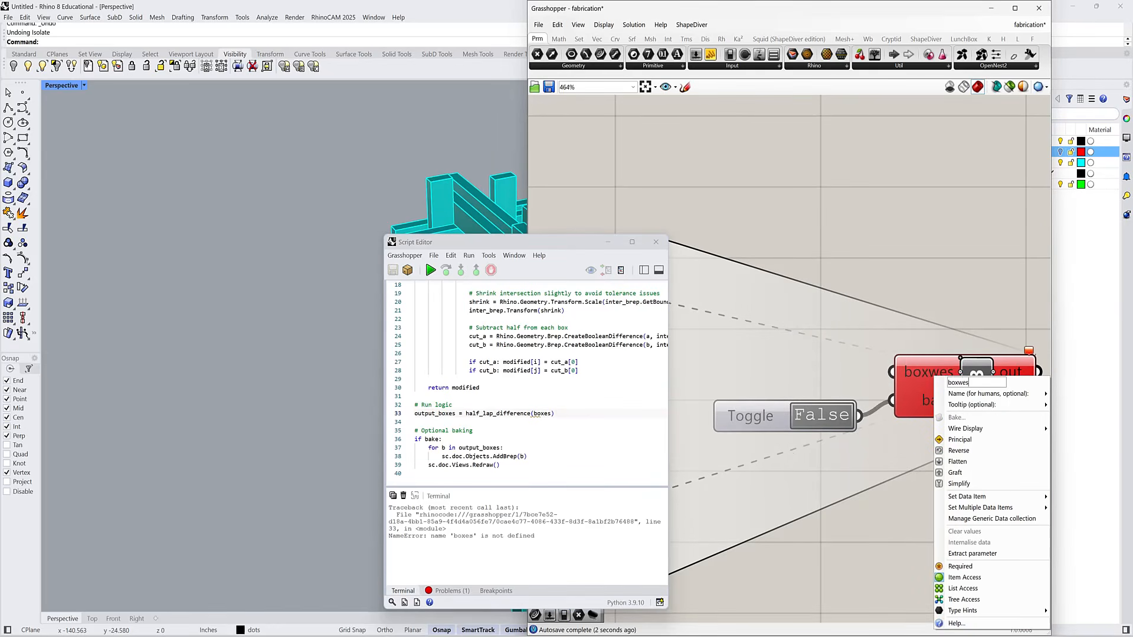
{"action": "left_click", "coordinate": [972, 590]}
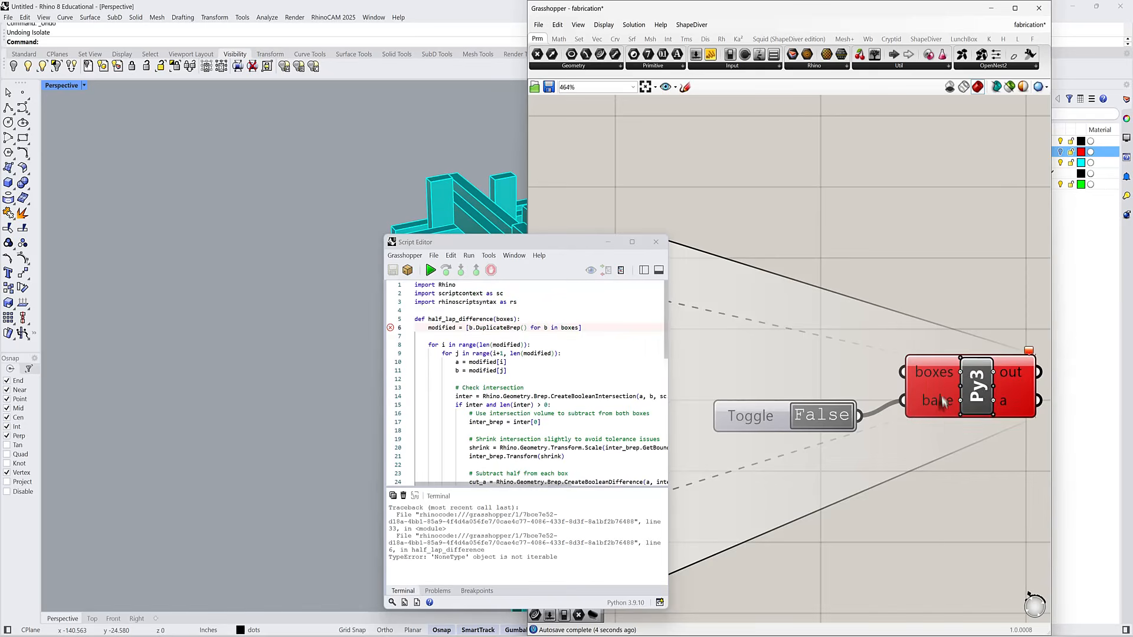
{"action": "right_click", "coordinate": [932, 374]}
{"action": "mouse_move", "coordinate": [975, 613]}
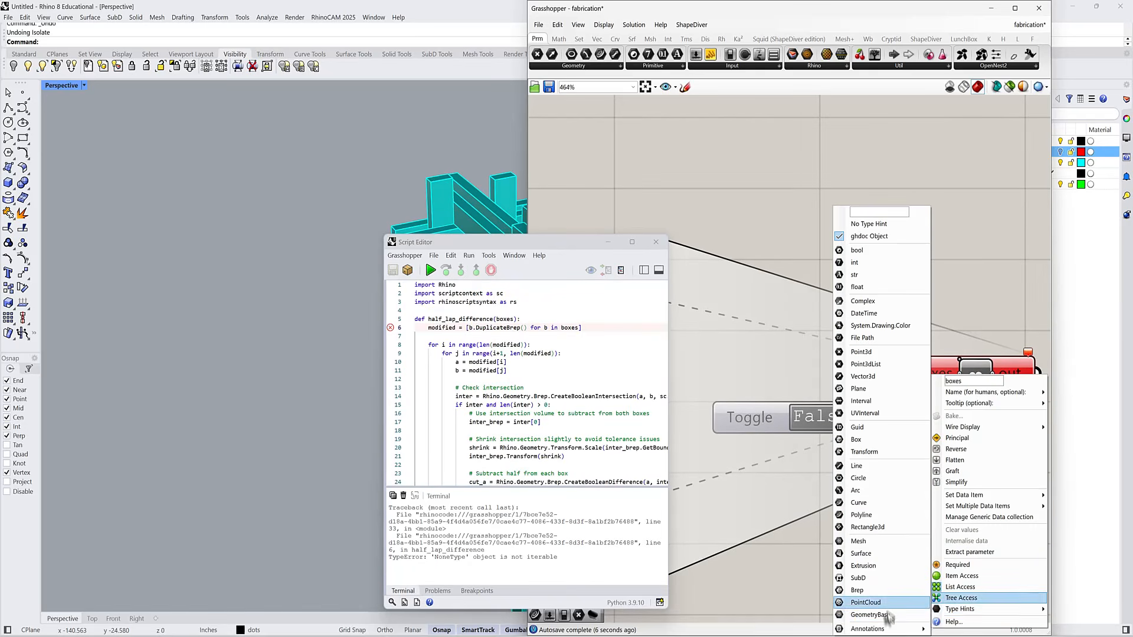
{"action": "left_click", "coordinate": [861, 591]}
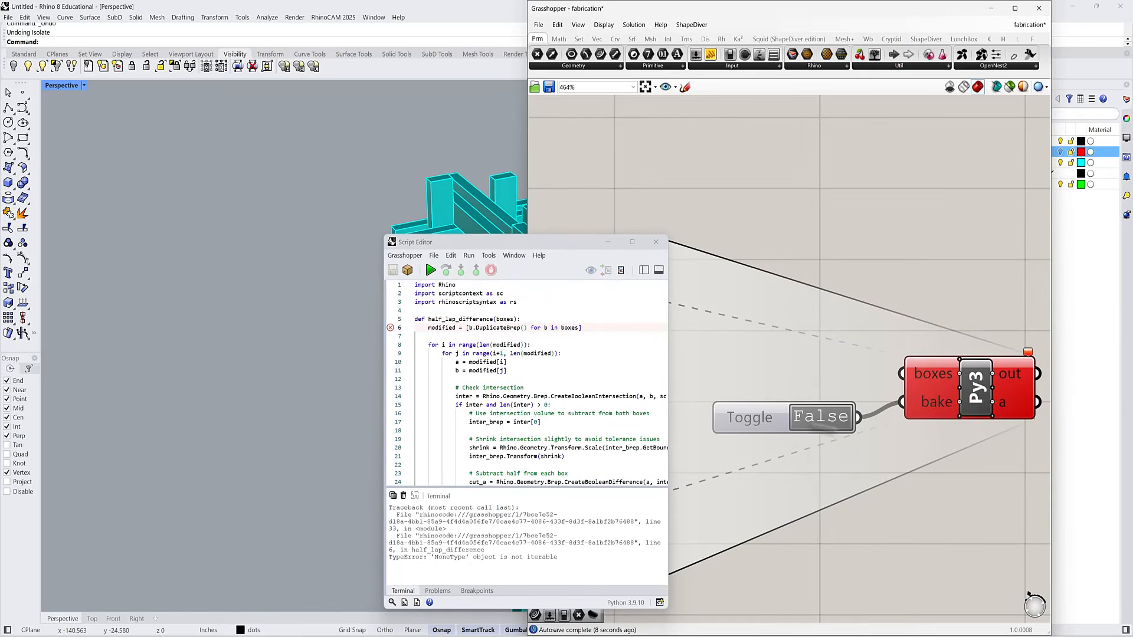
- Rename the script component's a output to output_boxes, matching the result variable in the code, and close the script editor
{"action": "scroll", "coordinate": [478, 344], "scroll_direction": "down", "scroll_amount": 8}
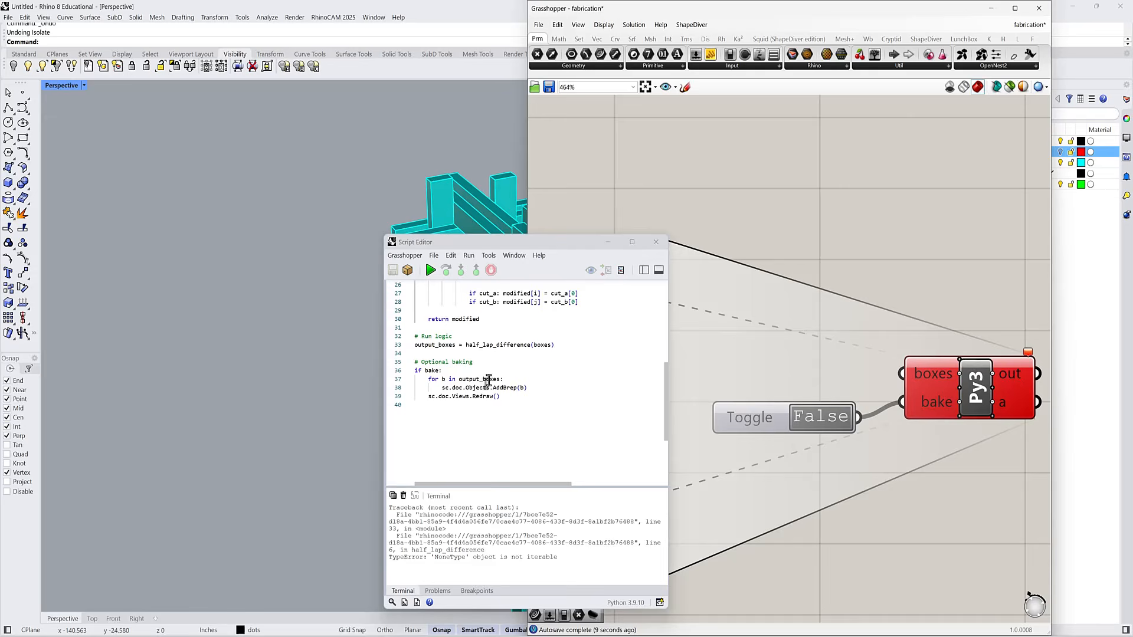
{"action": "double_click", "coordinate": [429, 347]}
{"action": "key", "text": "ctrl+c"}
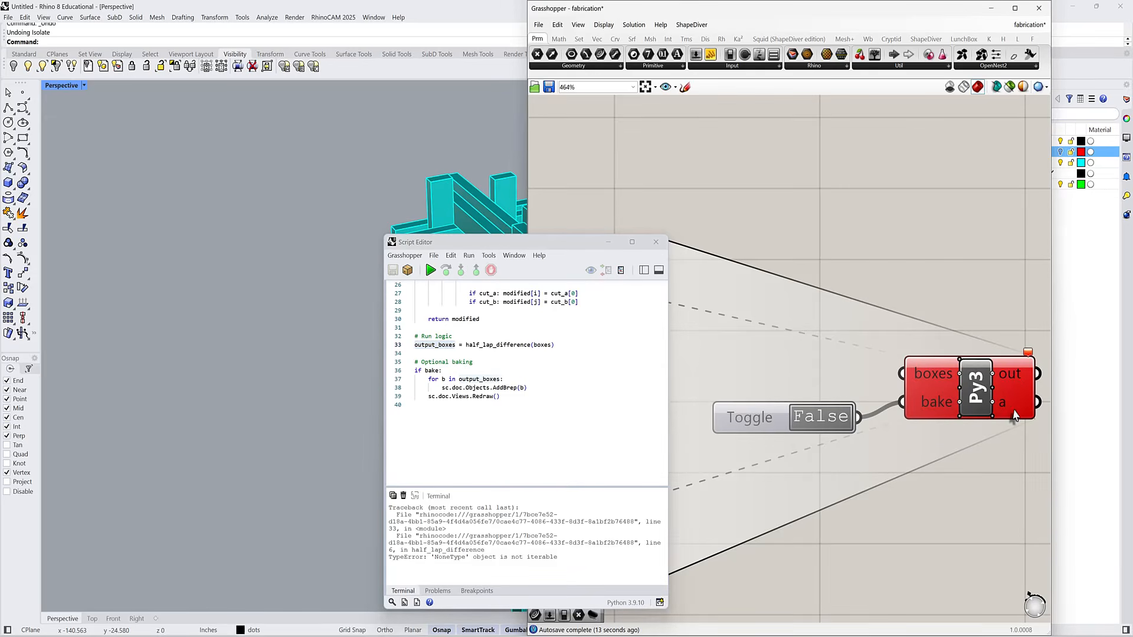
{"action": "right_click", "coordinate": [1015, 410]}
{"action": "key", "text": "ctrl+v"}
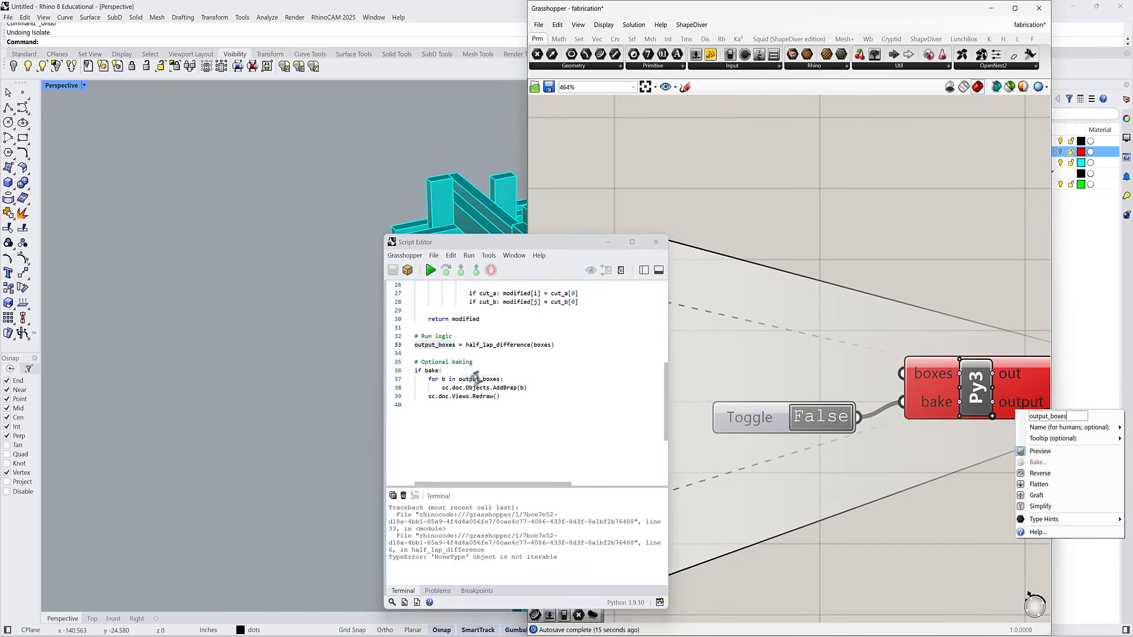
{"action": "scroll", "coordinate": [475, 381], "scroll_direction": "up", "scroll_amount": 1}
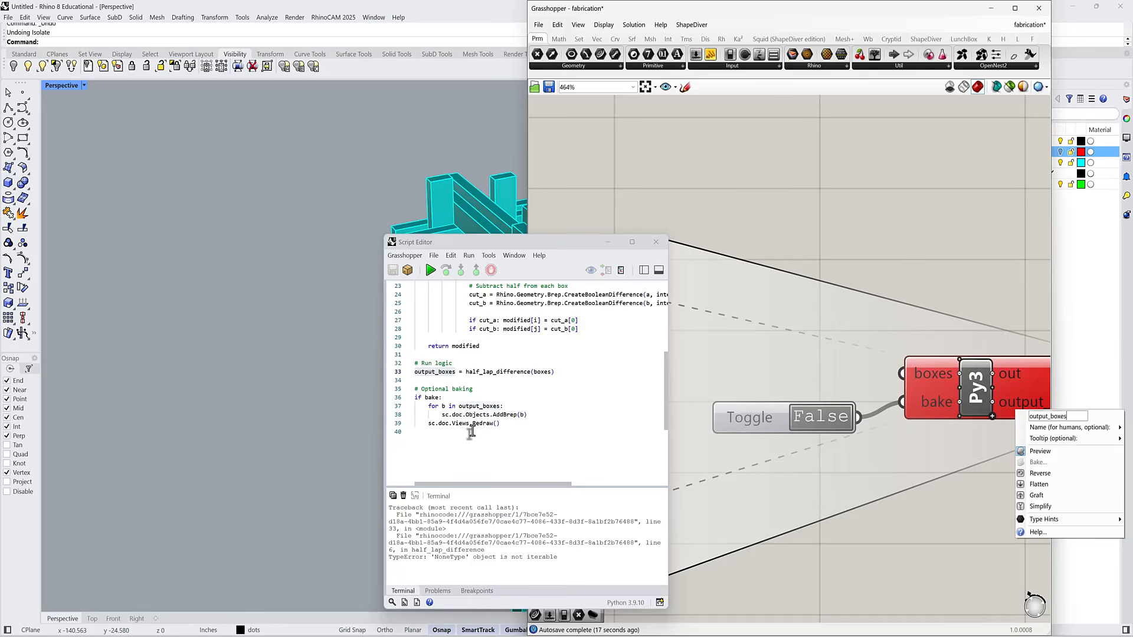
{"action": "left_click", "coordinate": [488, 423]}
{"action": "scroll", "coordinate": [488, 423], "scroll_direction": "up", "scroll_amount": 1}
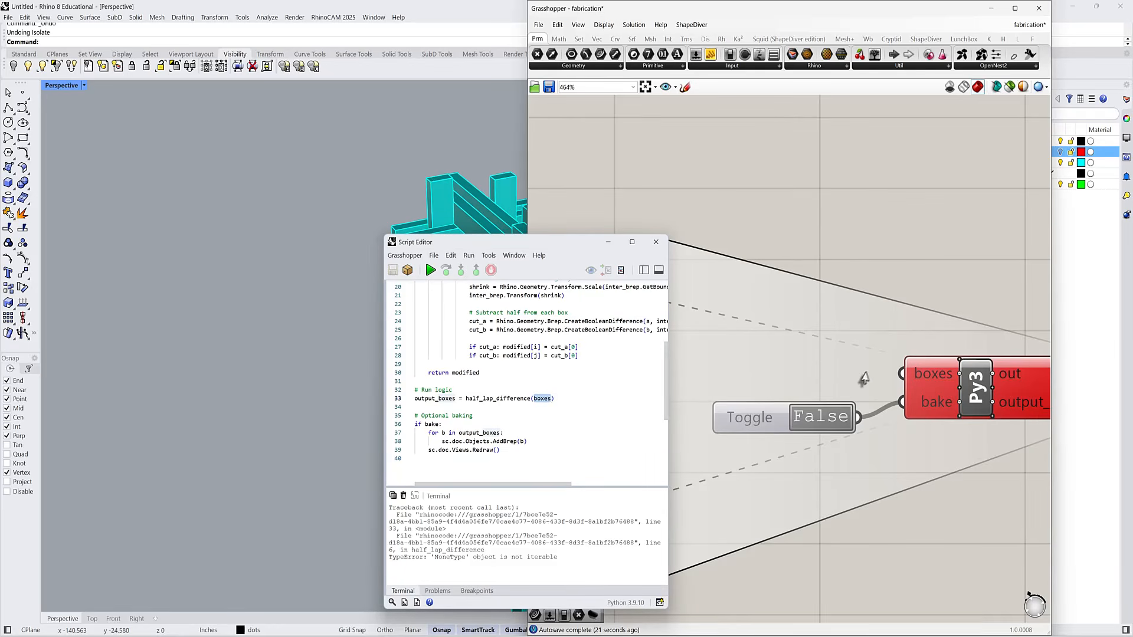
{"action": "scroll", "coordinate": [830, 371], "scroll_direction": "down", "scroll_amount": 3}
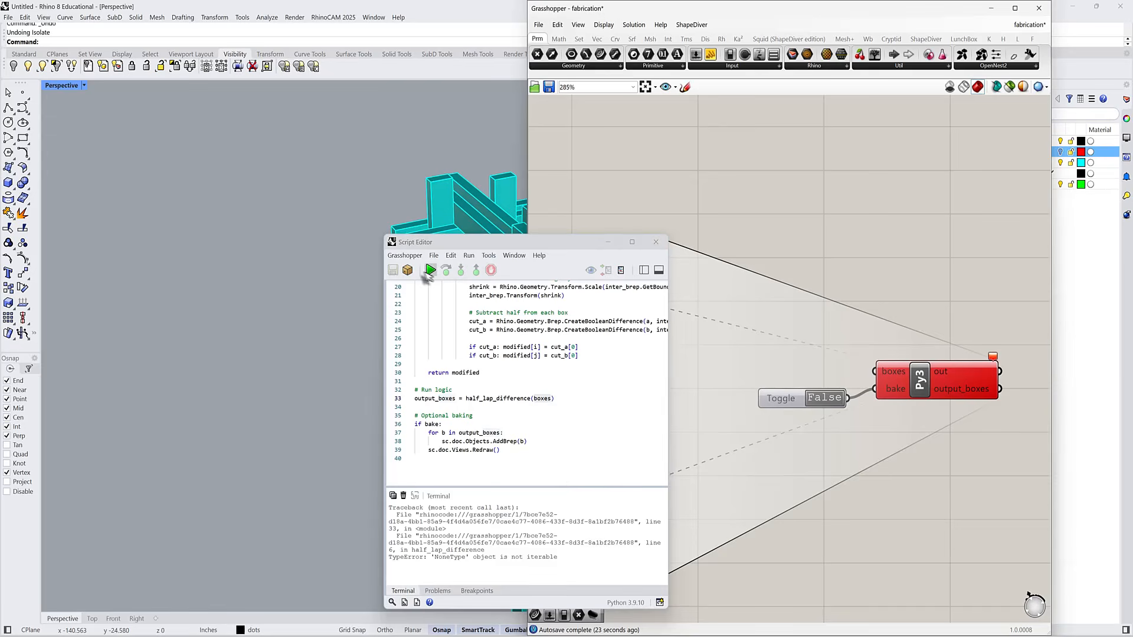
{"action": "left_click", "coordinate": [655, 242]}
- Add a Geometry parameter left of the script component and reference all pieces of the copied tower in it as multiple geometries
{"action": "scroll", "coordinate": [794, 255], "scroll_direction": "down", "scroll_amount": 3}
{"action": "double_click", "coordinate": [745, 277]}
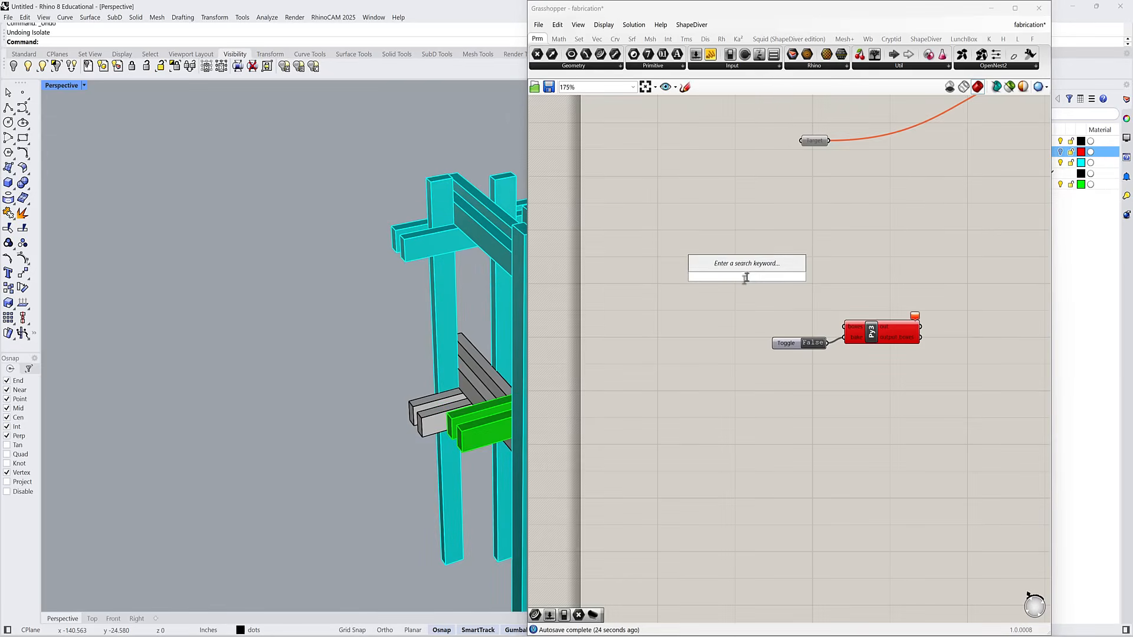
{"action": "type", "text": "geo"}
{"action": "left_click", "coordinate": [731, 265]}
{"action": "right_click", "coordinate": [746, 271]}
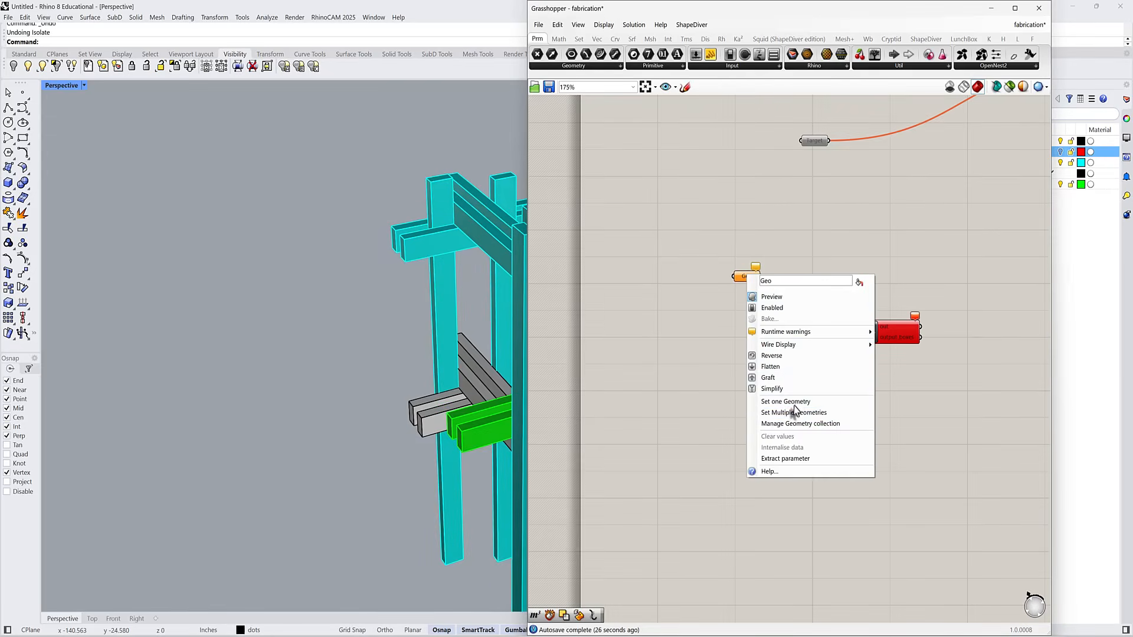
{"action": "left_click", "coordinate": [784, 407]}
{"action": "left_click_drag", "start_coordinate": [358, 151], "coordinate": [539, 465]}
{"action": "key", "text": "Return"}
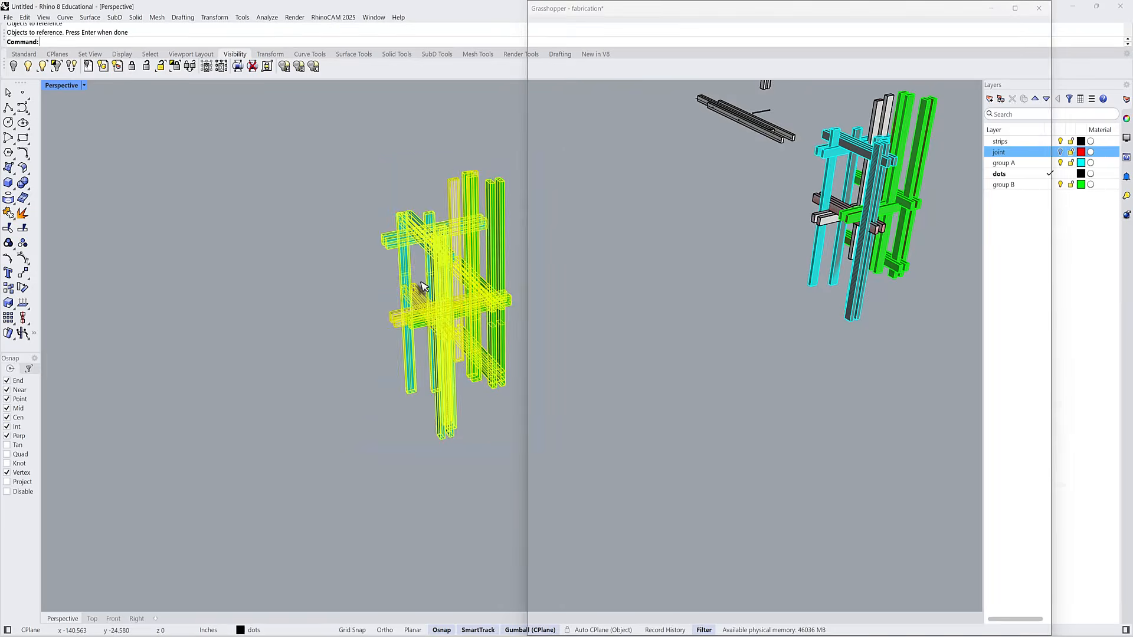
{"action": "left_click_drag", "start_coordinate": [750, 278], "coordinate": [758, 283]}
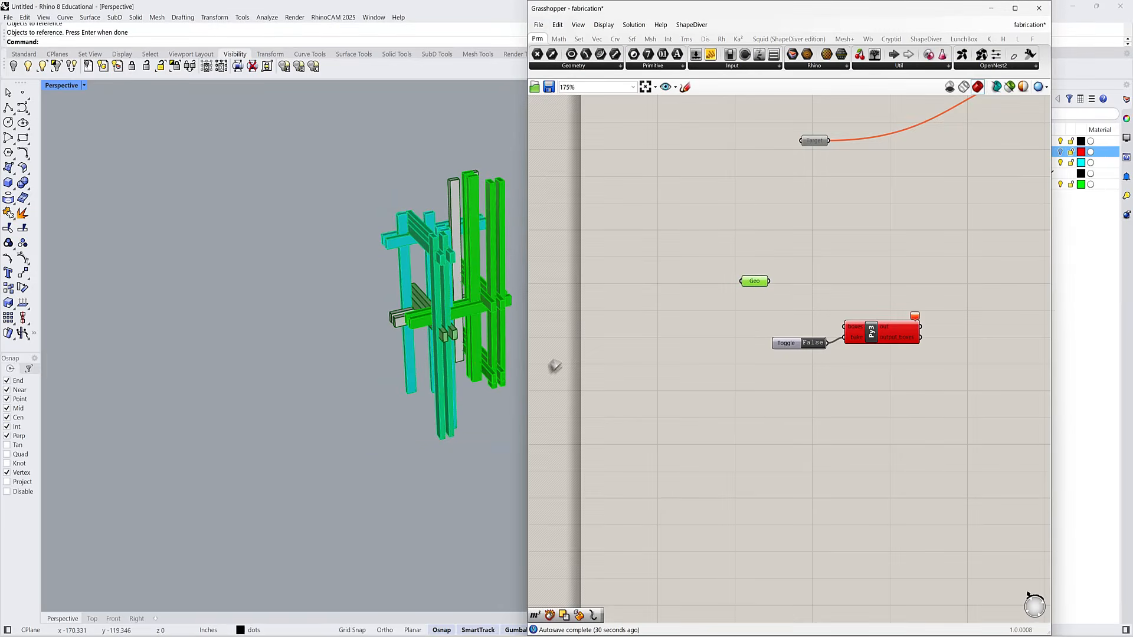
- Hide the copied tower's original pieces in Rhino, leaving only the Grasshopper preview
{"action": "left_click_drag", "start_coordinate": [521, 444], "coordinate": [336, 171]}
{"action": "scroll", "coordinate": [413, 248], "scroll_direction": "up", "scroll_amount": 5}
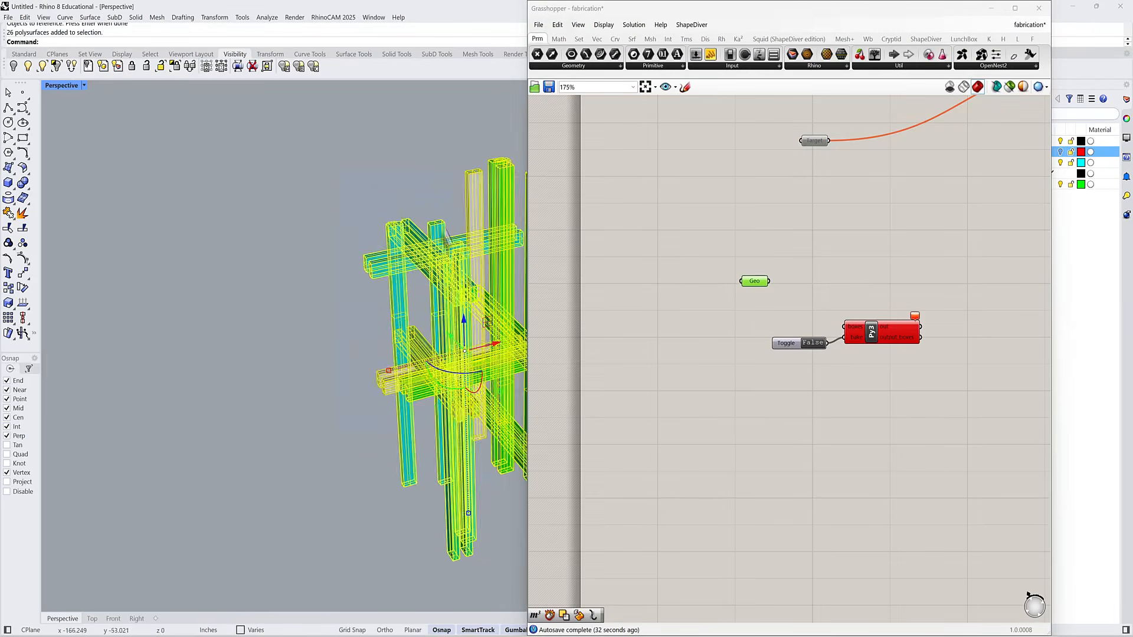
{"action": "scroll", "coordinate": [462, 291], "scroll_direction": "down", "scroll_amount": 3}
{"action": "scroll", "coordinate": [462, 290], "scroll_direction": "up", "scroll_amount": 6}
{"action": "scroll", "coordinate": [371, 227], "scroll_direction": "down", "scroll_amount": 4}
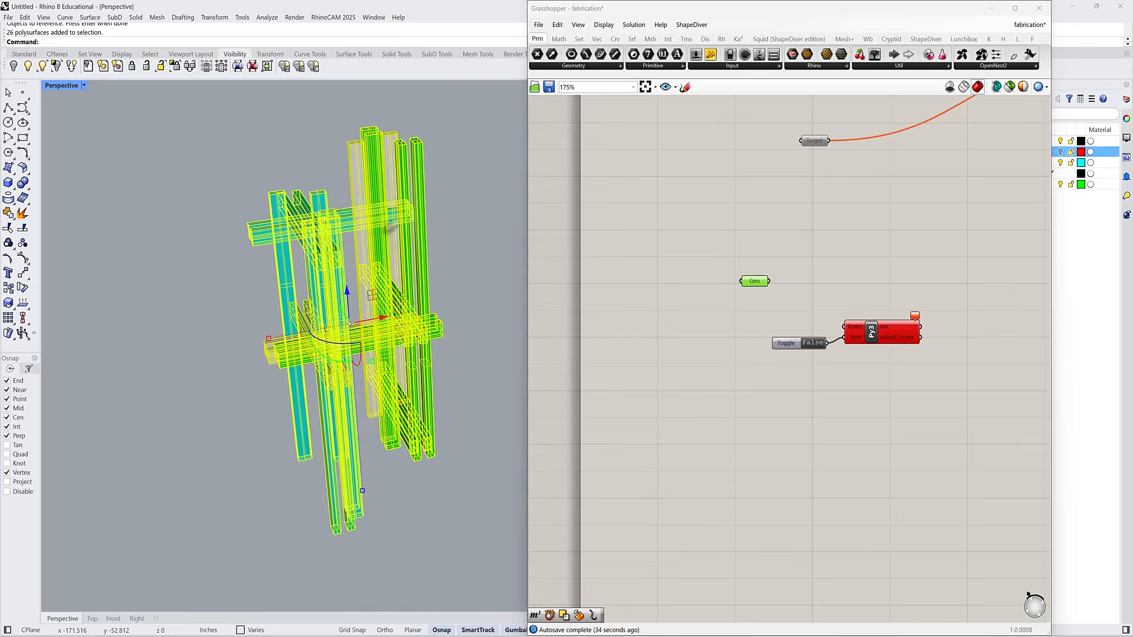
{"action": "scroll", "coordinate": [371, 226], "scroll_direction": "up", "scroll_amount": 1}
{"action": "key", "text": "Return"}
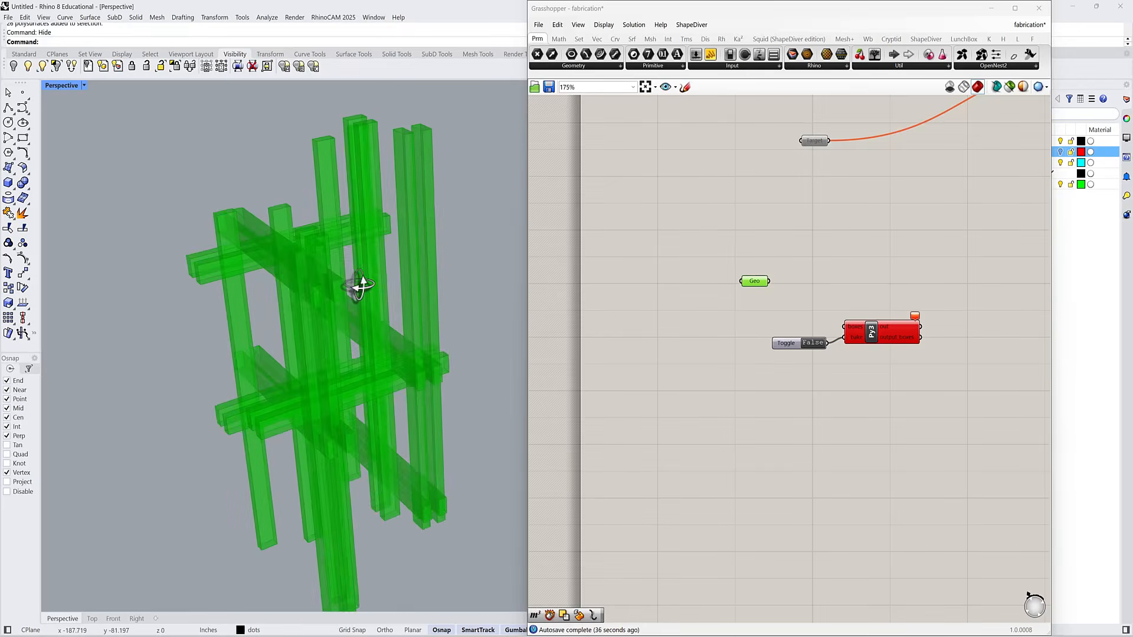
- Connect the Geometry parameter to the script component's boxes input and set the bake toggle to True
{"action": "left_click_drag", "start_coordinate": [770, 281], "coordinate": [880, 309]}
{"action": "left_click", "coordinate": [839, 356]}
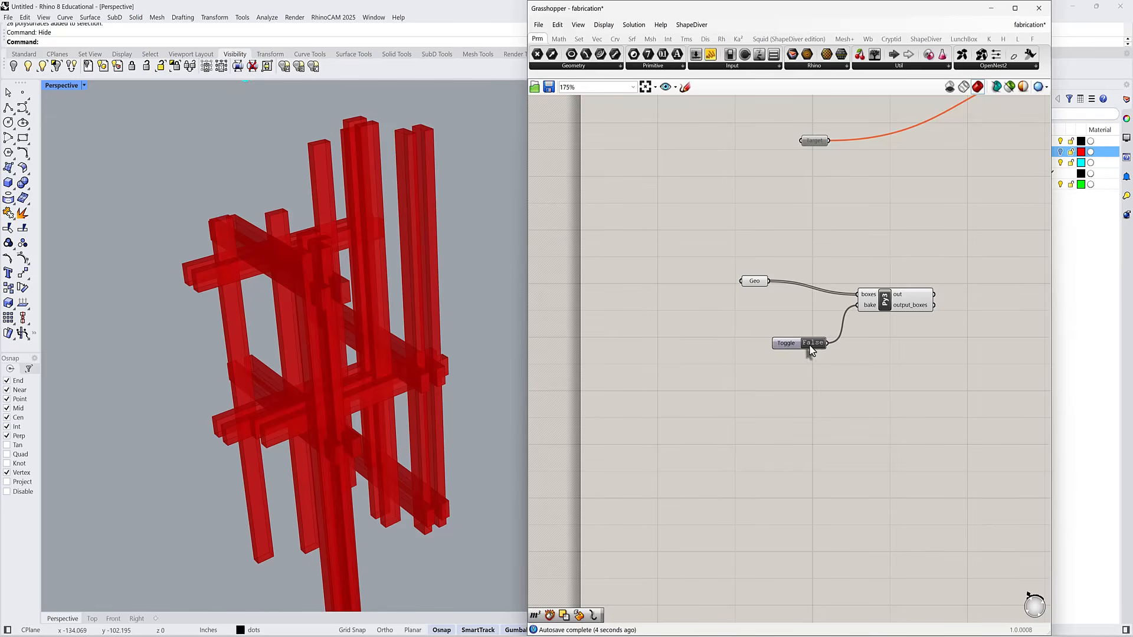
{"action": "scroll", "coordinate": [382, 307], "scroll_direction": "down", "scroll_amount": 2}
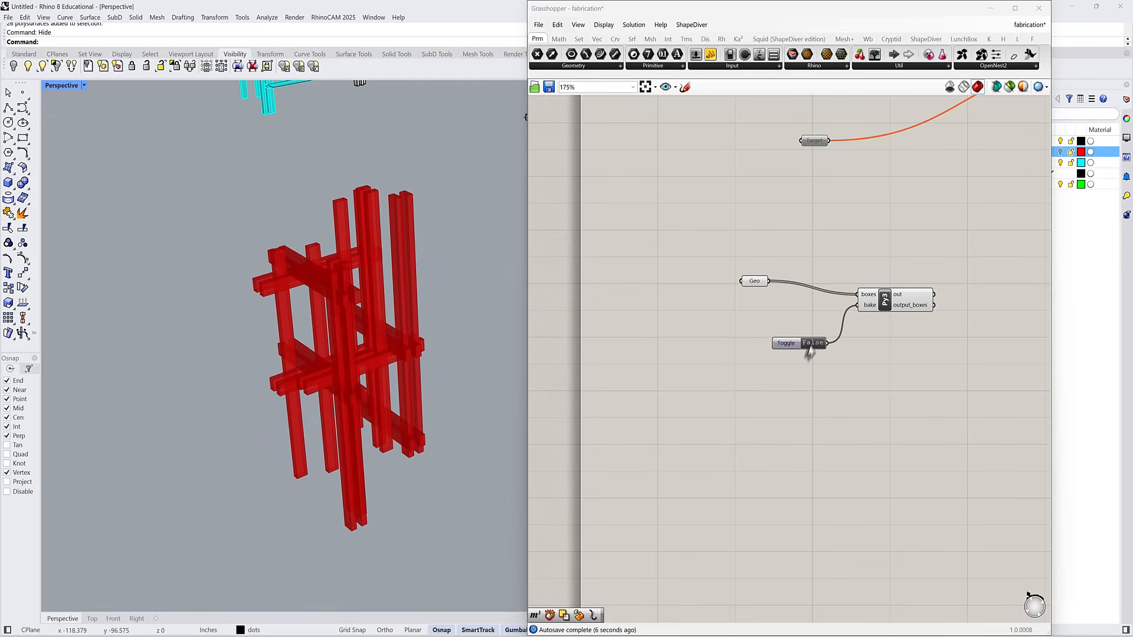
{"action": "scroll", "coordinate": [883, 318], "scroll_direction": "up", "scroll_amount": 2}
- Bake the output_boxes result with default attributes and move the baked tower beside the Grasshopper preview
{"action": "left_click", "coordinate": [931, 303]}
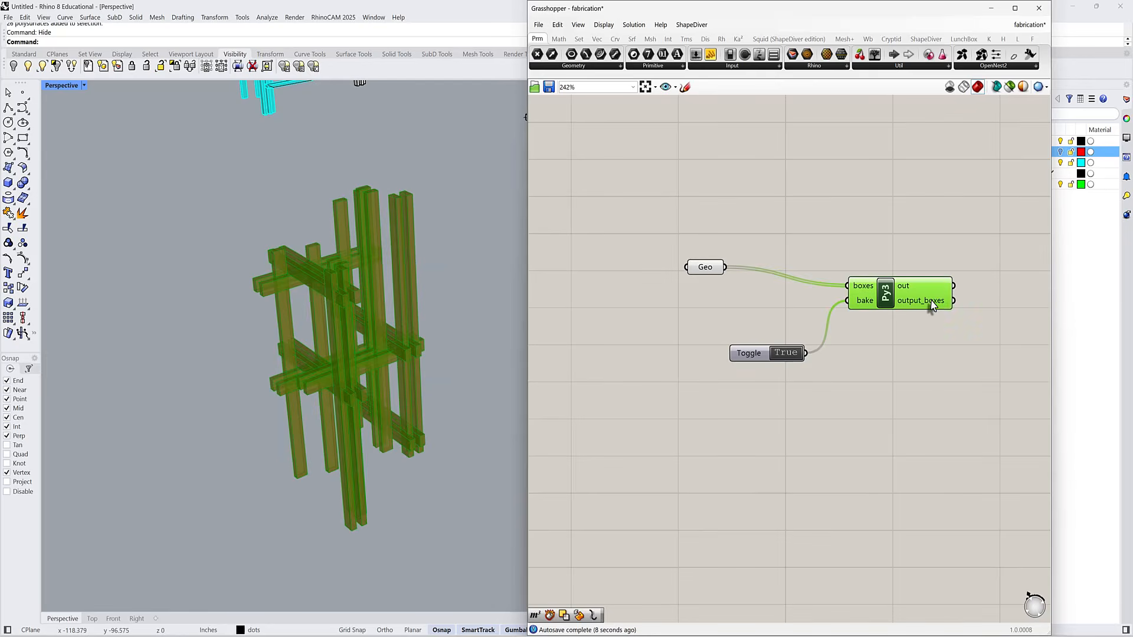
{"action": "right_click", "coordinate": [932, 306]}
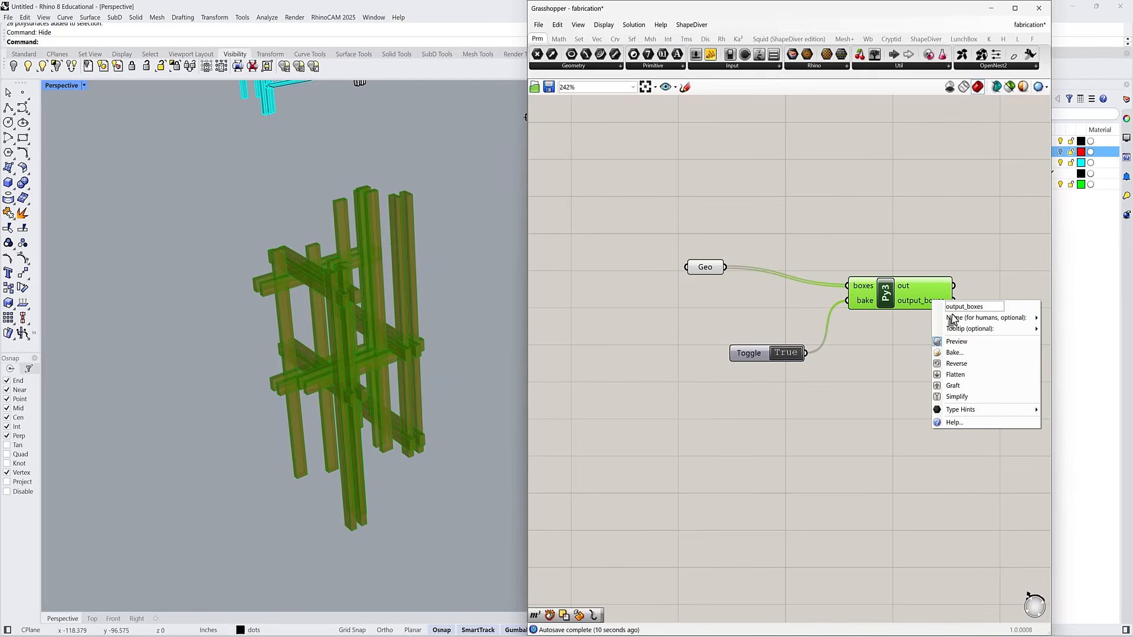
{"action": "left_click", "coordinate": [967, 352]}
{"action": "left_click", "coordinate": [974, 482]}
{"action": "scroll", "coordinate": [392, 307], "scroll_direction": "down", "scroll_amount": 2}
{"action": "left_click_drag", "start_coordinate": [475, 442], "coordinate": [263, 236]}
{"action": "scroll", "coordinate": [290, 237], "scroll_direction": "down", "scroll_amount": 3}
{"action": "left_click_drag", "start_coordinate": [323, 292], "coordinate": [395, 366]}
{"action": "key", "text": "Escape"}
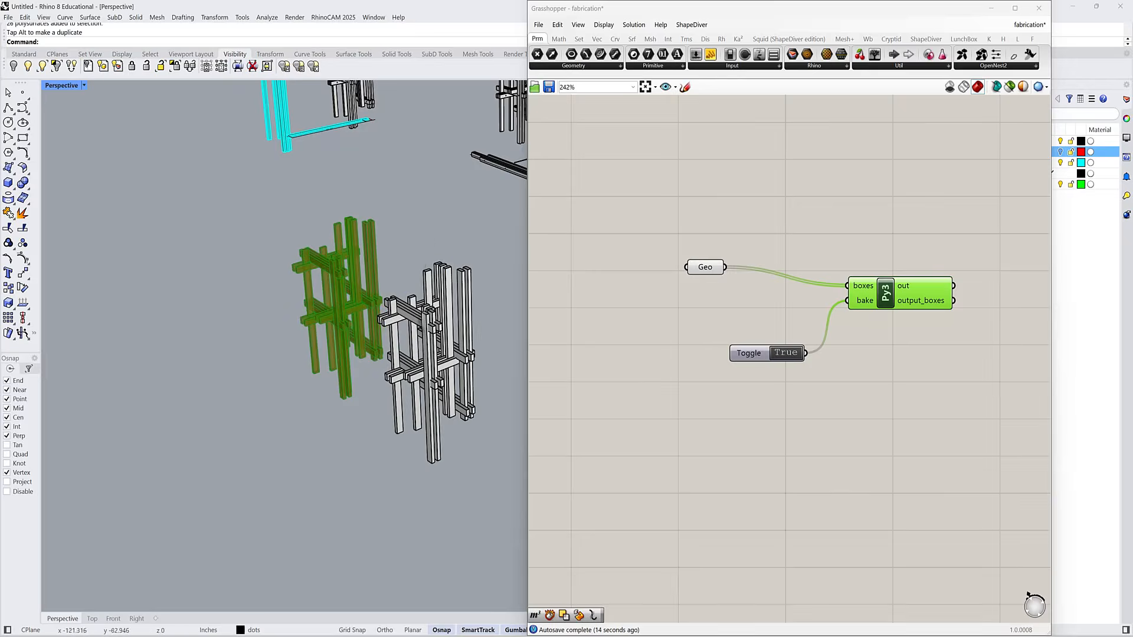
- Examine the baked tower's crossing pieces up close for half-lap notches at their intersections
{"action": "scroll", "coordinate": [417, 335], "scroll_direction": "up", "scroll_amount": 6}
{"action": "scroll", "coordinate": [456, 315], "scroll_direction": "up", "scroll_amount": 2}
{"action": "left_click", "coordinate": [442, 313]}
{"action": "left_click", "coordinate": [483, 330]}
{"action": "key", "text": "Escape"}
{"action": "right_click_drag", "start_coordinate": [469, 310], "coordinate": [207, 272]}
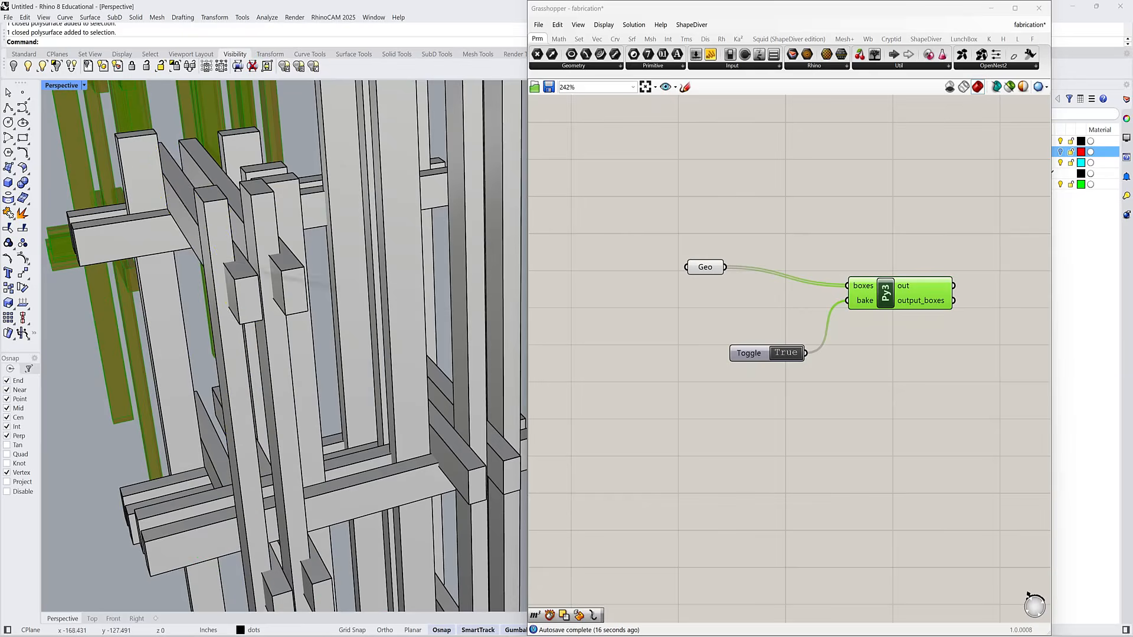
{"action": "left_click", "coordinate": [230, 276]}
{"action": "key", "text": "Escape"}
{"action": "scroll", "coordinate": [243, 275], "scroll_direction": "up", "scroll_amount": 3}
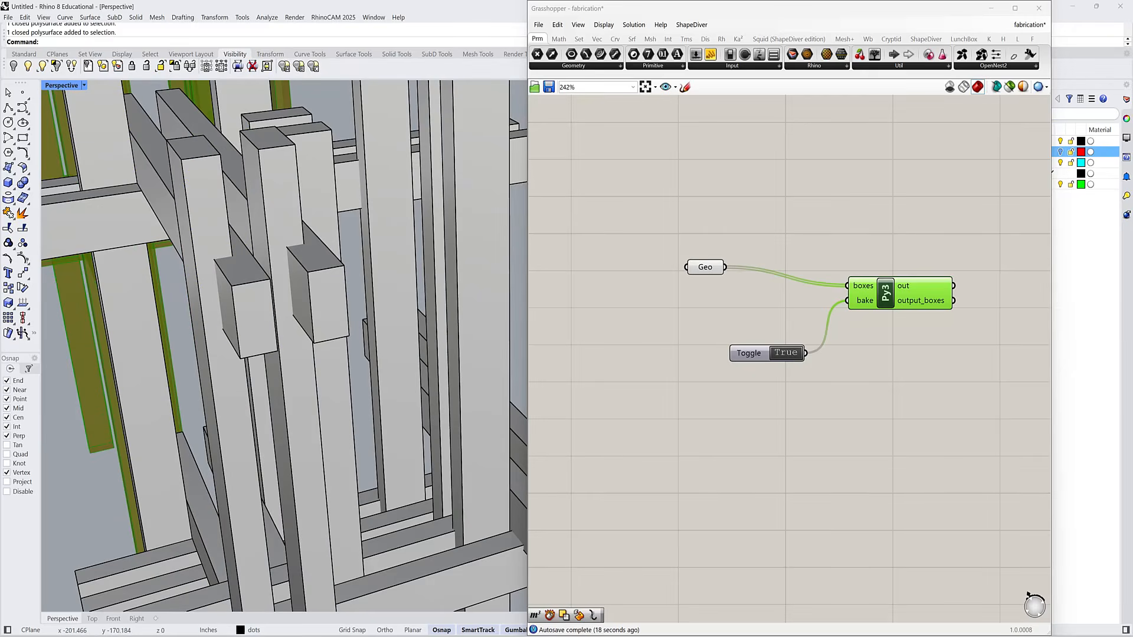
- Switch to Copilot and read the notes below the half-lap code on box alignment, joint depth and more precise intersection slicing
{"action": "key", "text": "alt+Tab"}
{"action": "scroll", "coordinate": [575, 259], "scroll_direction": "up", "scroll_amount": 3}
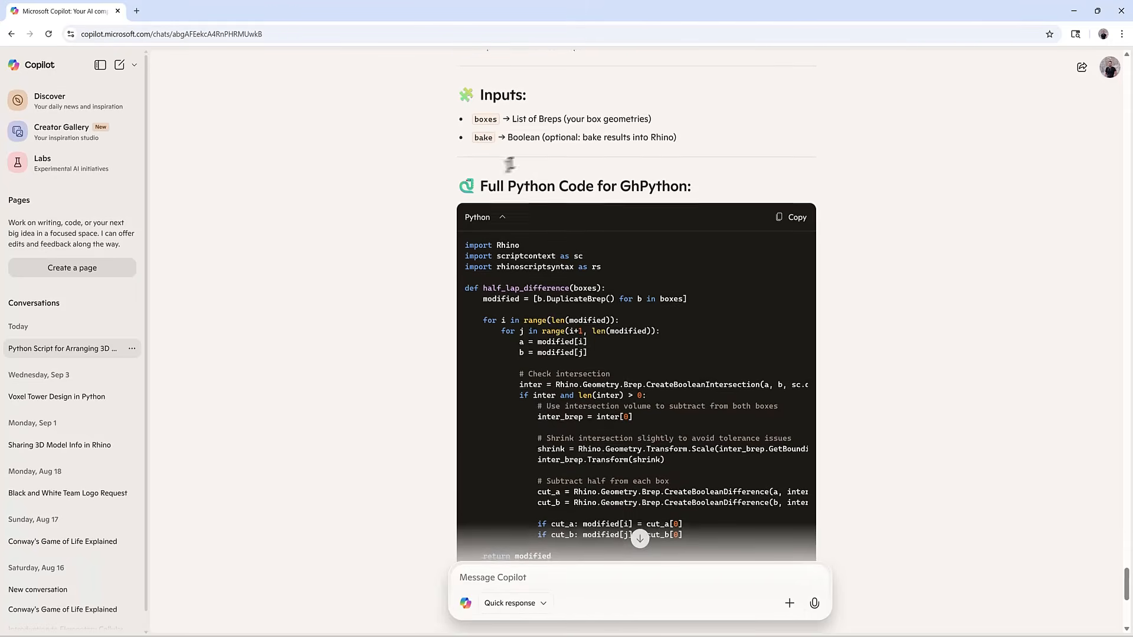
{"action": "scroll", "coordinate": [519, 177], "scroll_direction": "down", "scroll_amount": 6}
{"action": "scroll", "coordinate": [534, 407], "scroll_direction": "down", "scroll_amount": 1}
{"action": "left_click_drag", "start_coordinate": [472, 399], "coordinate": [579, 430]}
{"action": "left_click", "coordinate": [530, 434]}
{"action": "left_click_drag", "start_coordinate": [470, 437], "coordinate": [531, 456]}
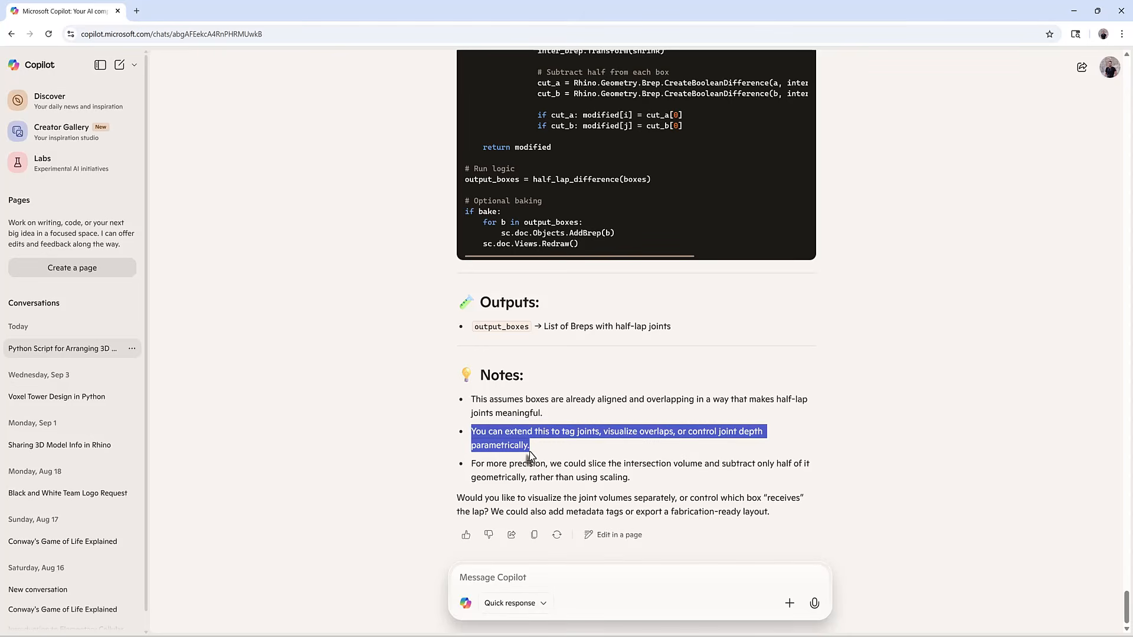
{"action": "left_click_drag", "start_coordinate": [596, 435], "coordinate": [617, 450]}
{"action": "left_click", "coordinate": [617, 450]}
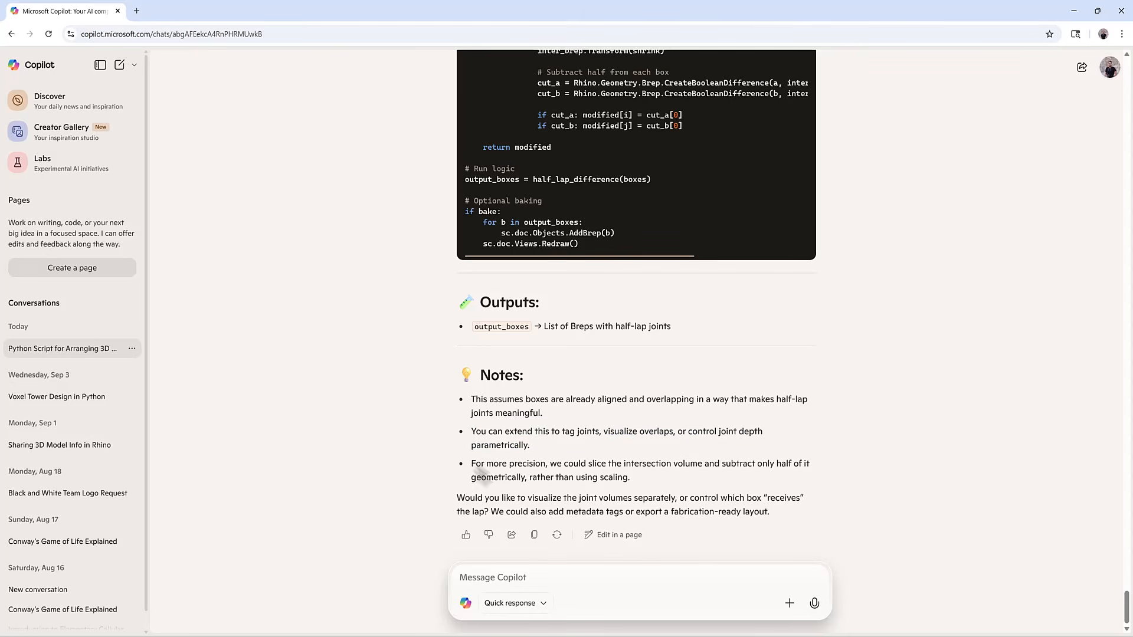
{"action": "left_click_drag", "start_coordinate": [473, 468], "coordinate": [630, 463]}
{"action": "left_click", "coordinate": [625, 482]}
{"action": "left_click", "coordinate": [635, 464]}
{"action": "left_click_drag", "start_coordinate": [732, 484], "coordinate": [720, 465]}
{"action": "left_click", "coordinate": [693, 491]}
{"action": "left_click_drag", "start_coordinate": [670, 498], "coordinate": [473, 474]}
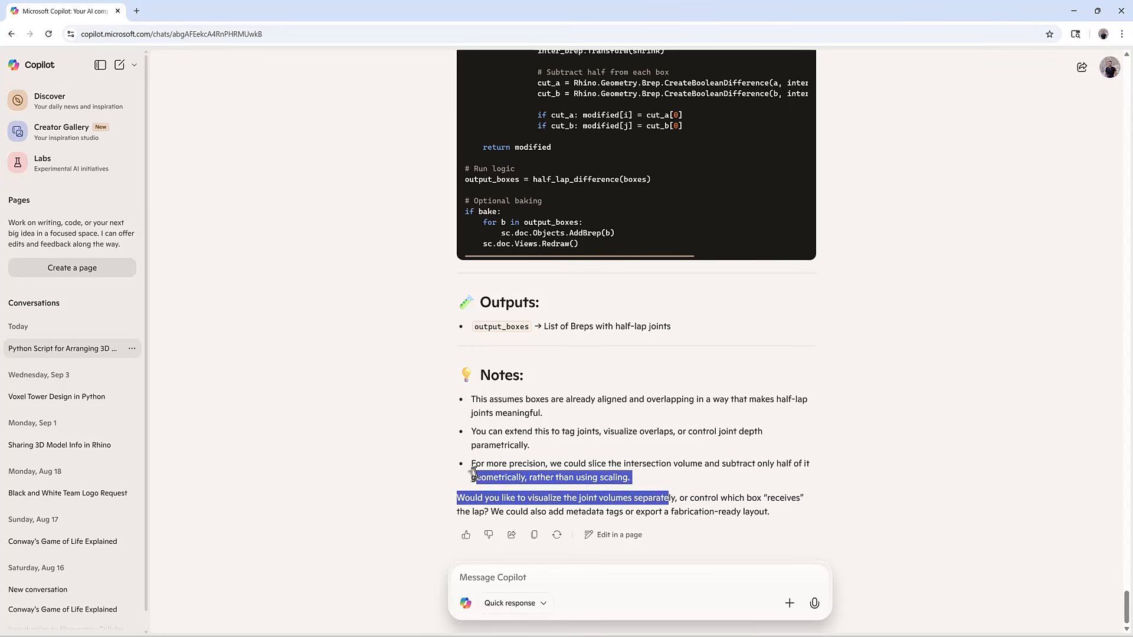
{"action": "left_click", "coordinate": [477, 481]}
- Ask Copilot to implement it for more precision, finding all the volumetric intersections between boxes and subtracting them from one of the boxes
{"action": "left_click", "coordinate": [502, 575]}
{"action": "type", "text": "ye"}
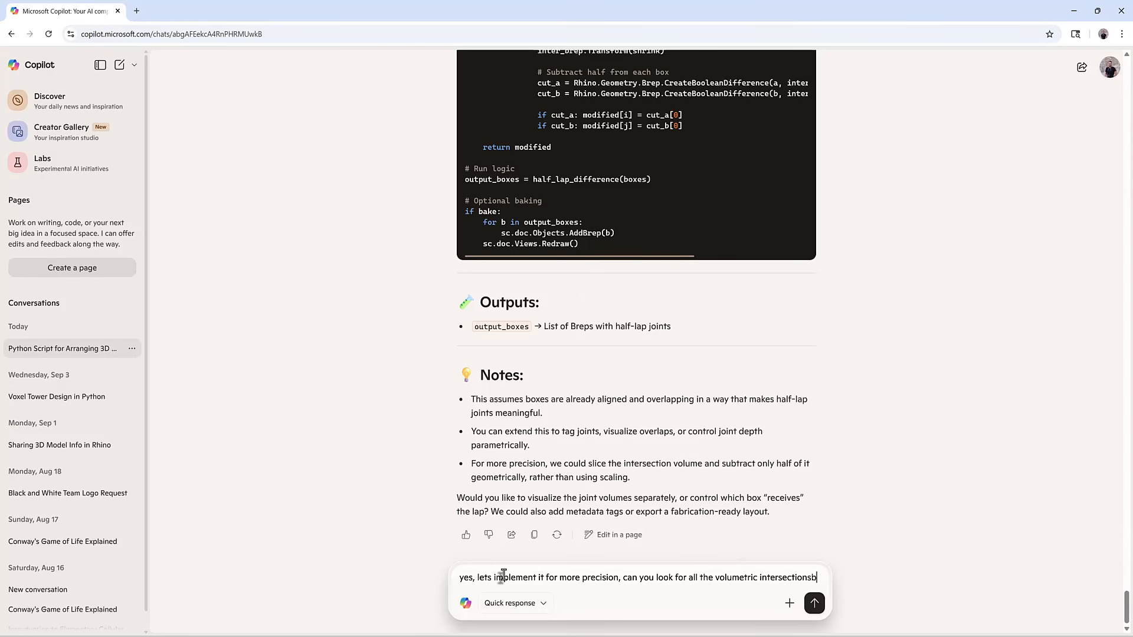
{"action": "type", "text": "etwe"}
{"action": "key", "text": "BackSpace"}
{"action": "key", "text": "BackSpace"}
{"action": "type", "text": "be"}
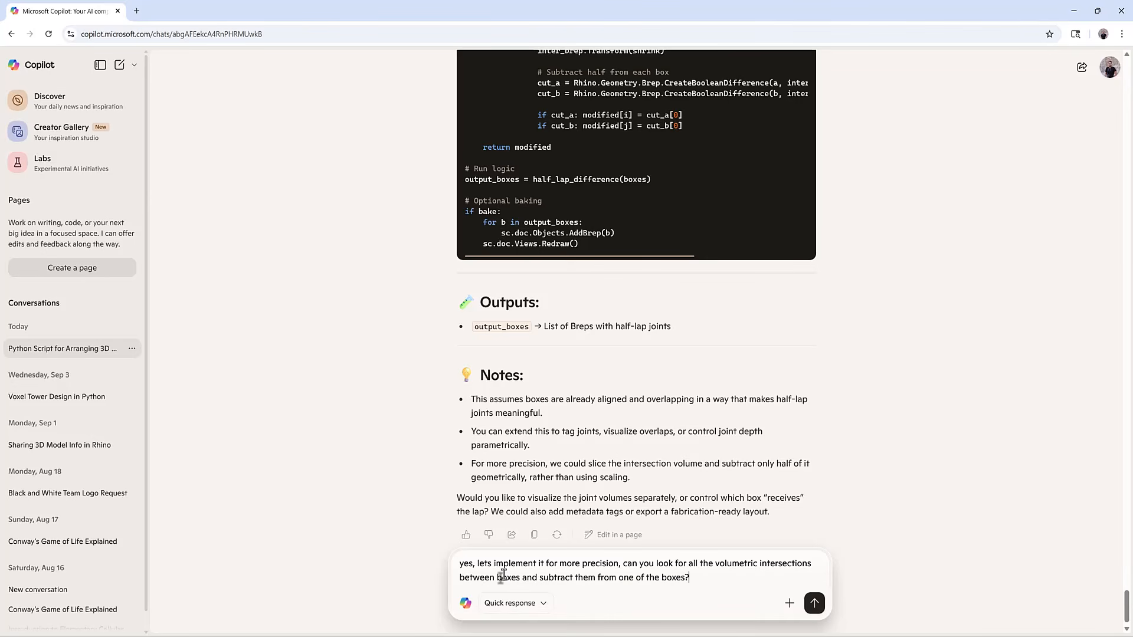
{"action": "key", "text": "Return"}
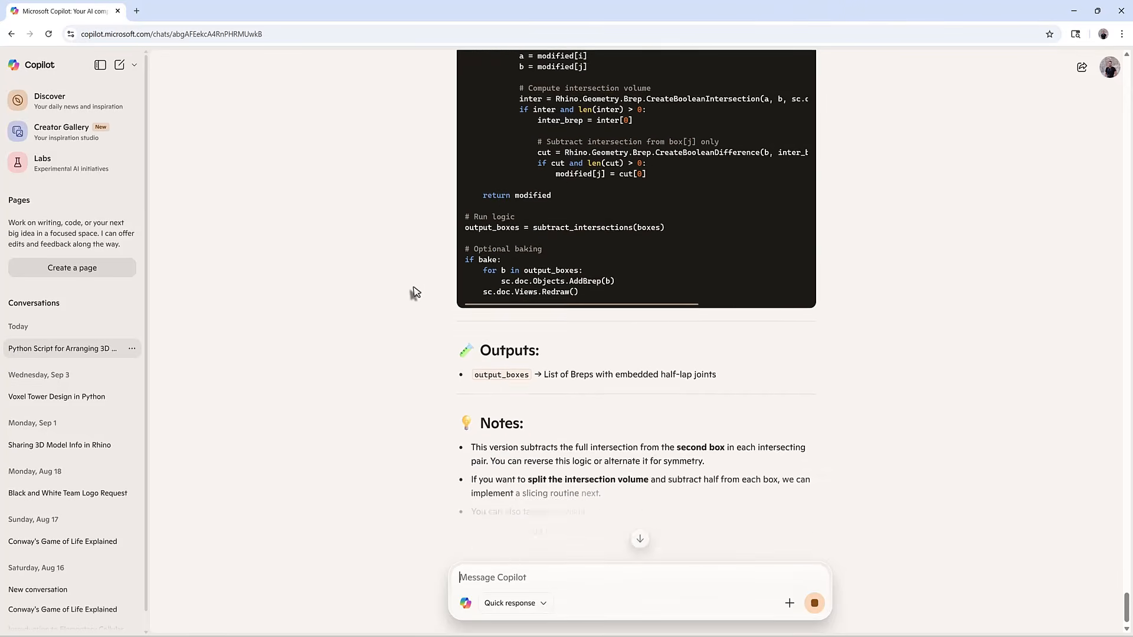
- Copy the full GhPython code with the subtract_intersections function from Copilot's new reply
{"action": "scroll", "coordinate": [519, 407], "scroll_direction": "up", "scroll_amount": 10}
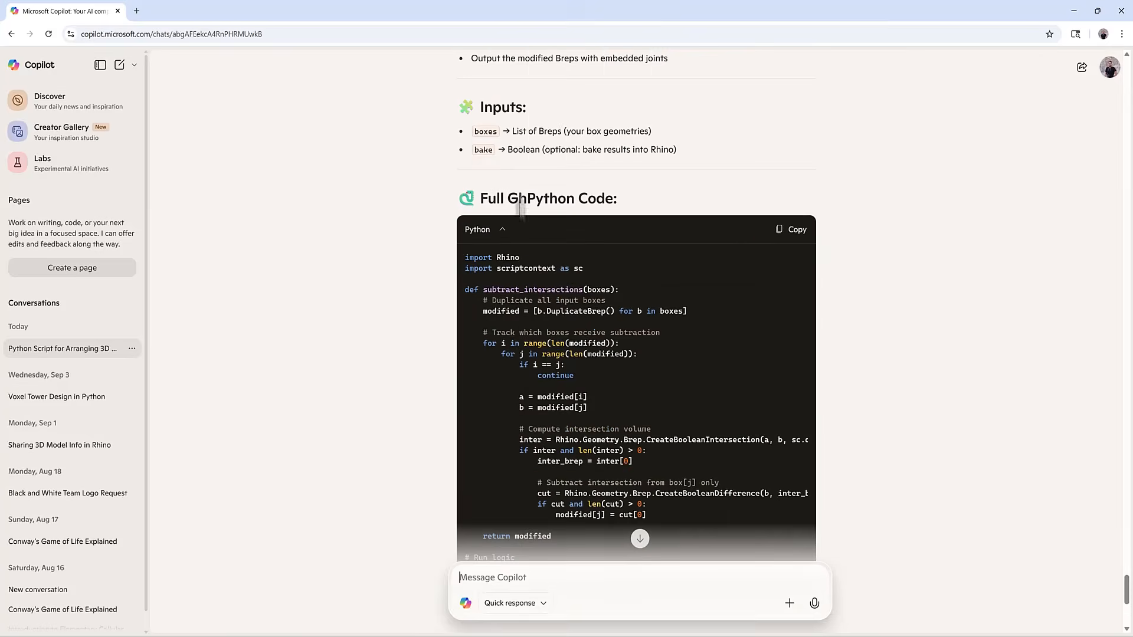
{"action": "left_click_drag", "start_coordinate": [476, 206], "coordinate": [611, 238]}
{"action": "scroll", "coordinate": [611, 237], "scroll_direction": "down", "scroll_amount": 3}
{"action": "left_click", "coordinate": [791, 283]}
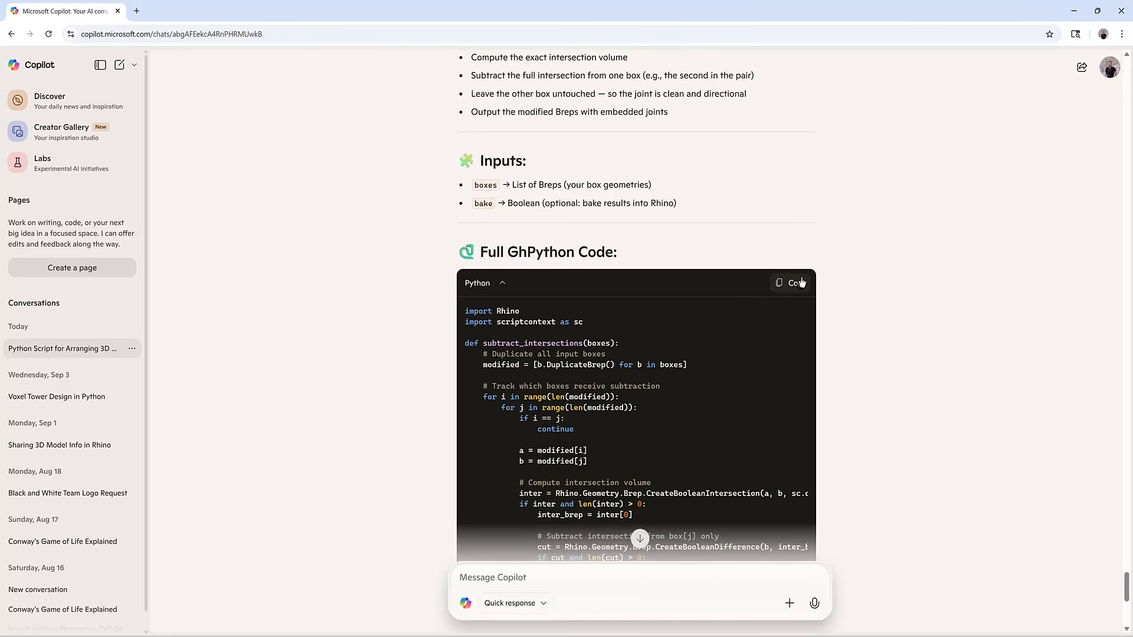
- Return to Grasshopper, replace all of the script component's code with the copied intersection-subtraction code, and close the editor
{"action": "left_click", "coordinate": [1072, 13]}
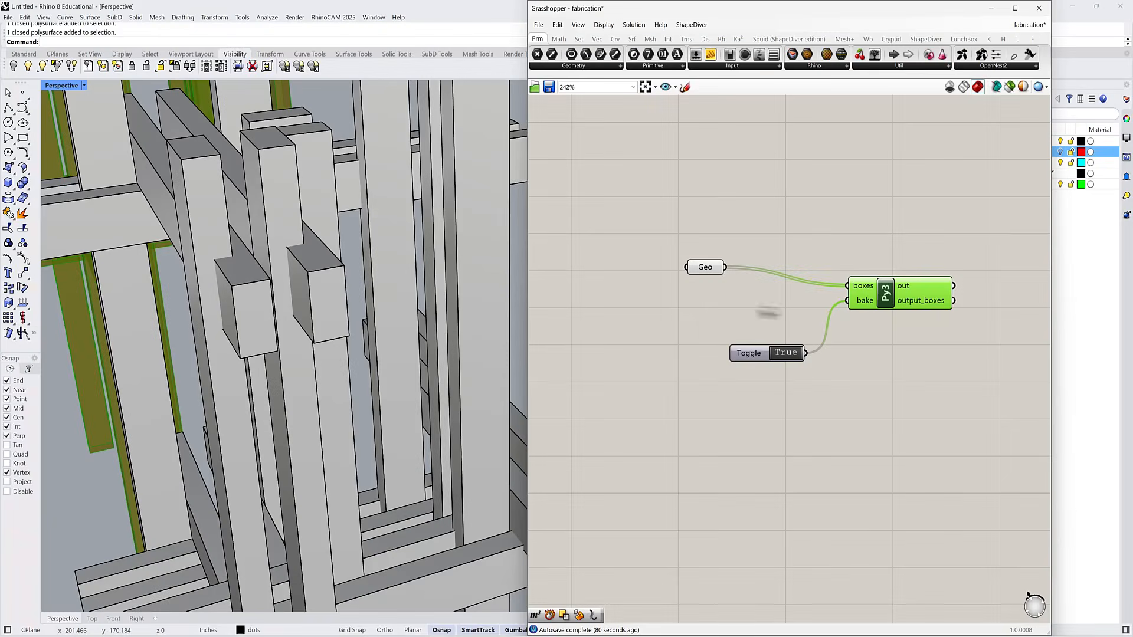
{"action": "double_click", "coordinate": [885, 293]}
{"action": "key", "text": "ctrl+a"}
{"action": "key", "text": "ctrl+v"}
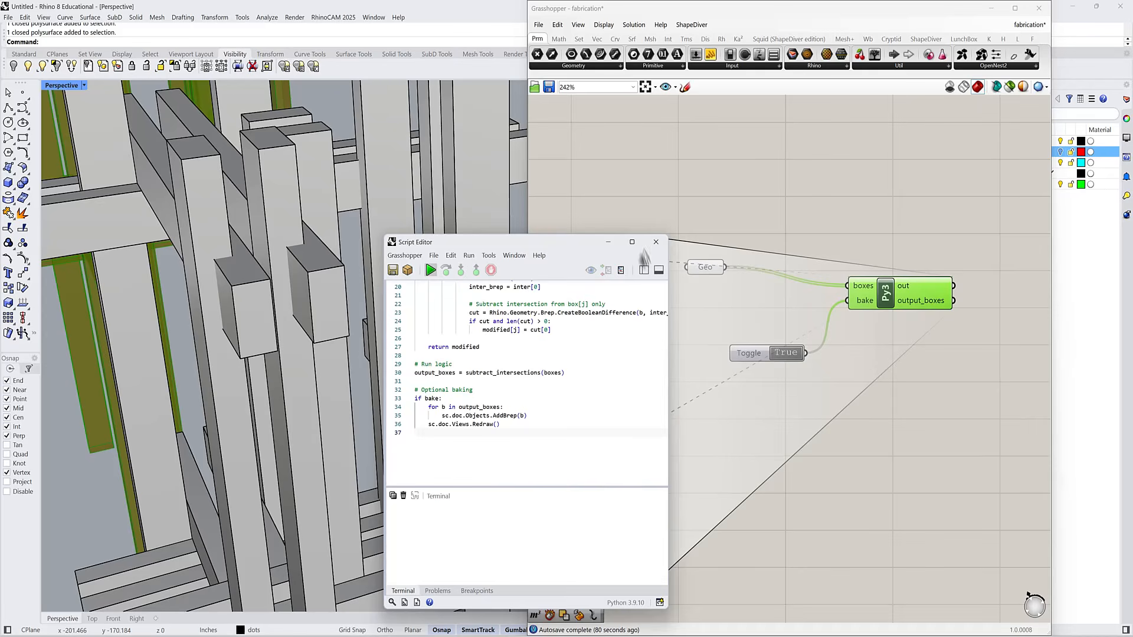
{"action": "left_click", "coordinate": [656, 242]}
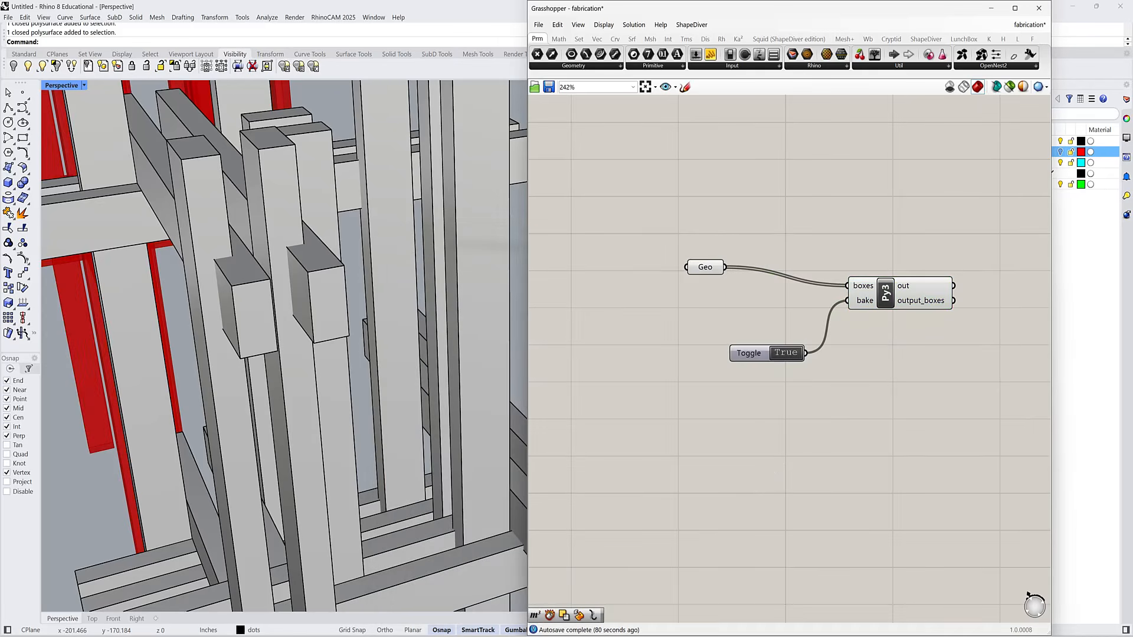
- Delete the previously baked tower standing beside the Grasshopper preview in Rhino
{"action": "scroll", "coordinate": [415, 282], "scroll_direction": "down", "scroll_amount": 5}
{"action": "right_click_drag", "start_coordinate": [413, 283], "coordinate": [358, 294]}
{"action": "scroll", "coordinate": [359, 293], "scroll_direction": "down", "scroll_amount": 4}
{"action": "left_click_drag", "start_coordinate": [482, 409], "coordinate": [368, 259]}
{"action": "key", "text": "Delete"}
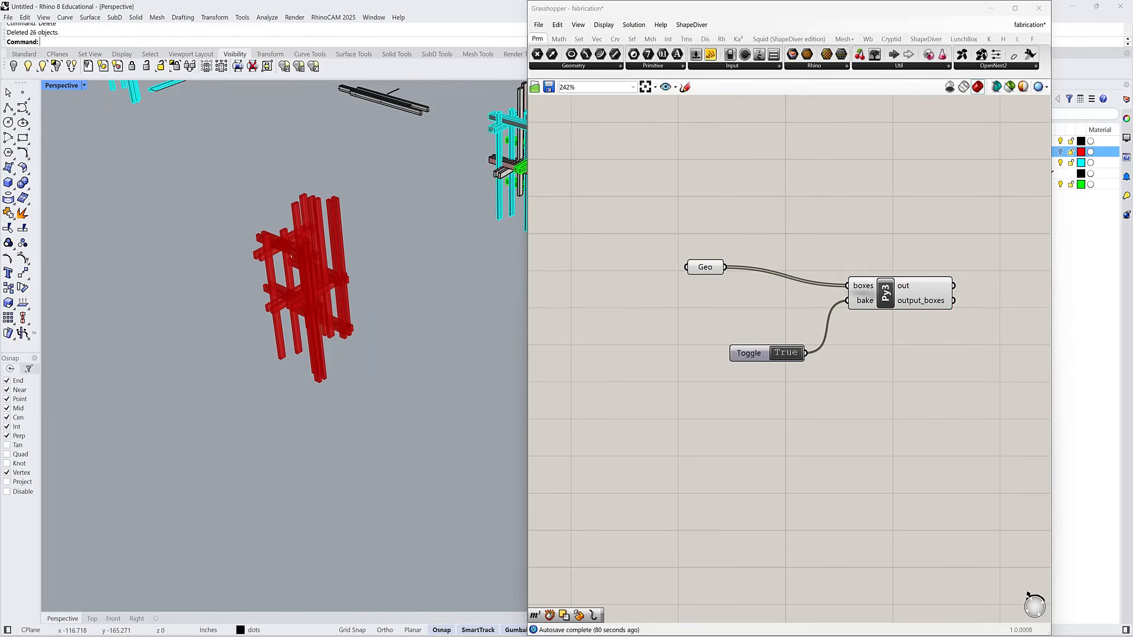
- Bake the Python script's box output into Rhino with the default attributes
{"action": "right_click", "coordinate": [924, 311]}
{"action": "left_click", "coordinate": [931, 356]}
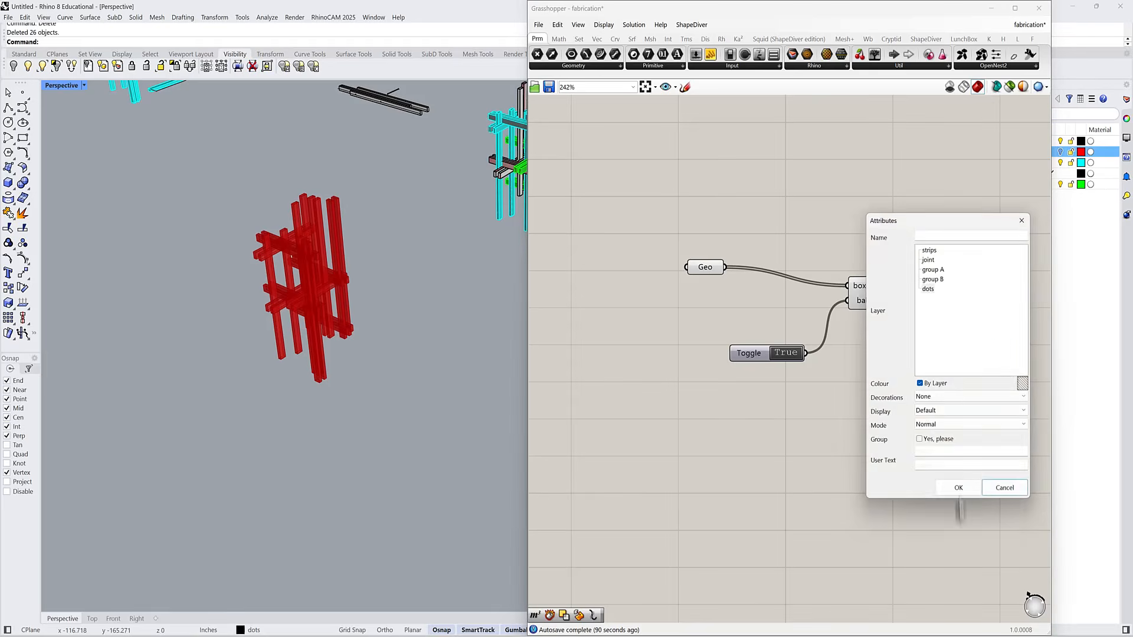
{"action": "left_click", "coordinate": [957, 489]}
- Select the whole baked tower and move it out of the red preview to stand beside it
{"action": "left_click_drag", "start_coordinate": [425, 561], "coordinate": [135, 128]}
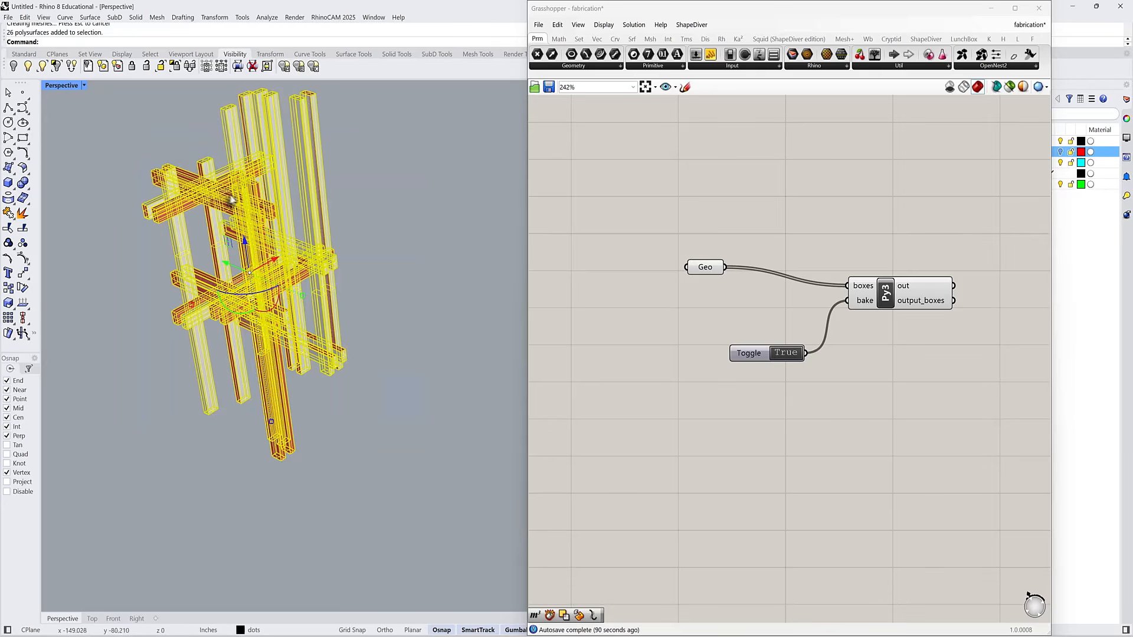
{"action": "scroll", "coordinate": [223, 239], "scroll_direction": "down", "scroll_amount": 2}
{"action": "left_click_drag", "start_coordinate": [217, 225], "coordinate": [324, 268]}
{"action": "left_click", "coordinate": [314, 172]}
- Move two upper horizontal beams and the two vertical posts they cross out of the baked tower to open ground
{"action": "scroll", "coordinate": [349, 260], "scroll_direction": "up", "scroll_amount": 8}
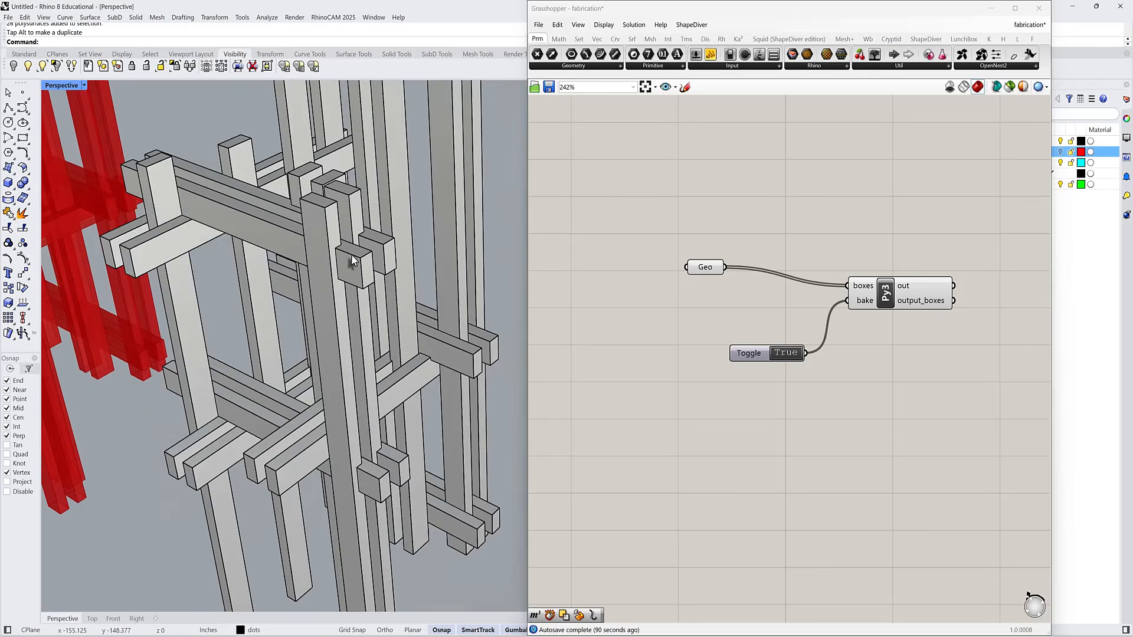
{"action": "left_click", "coordinate": [348, 259]}
{"action": "scroll", "coordinate": [368, 225], "scroll_direction": "up", "scroll_amount": 5}
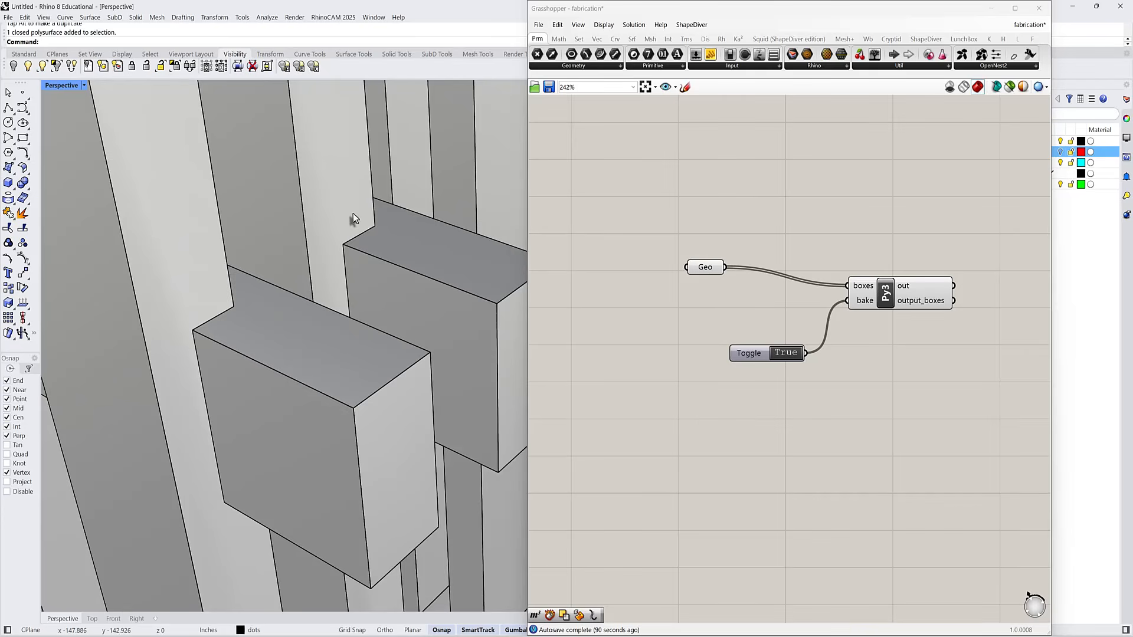
{"action": "left_click", "coordinate": [353, 215], "text": "shift"}
{"action": "left_click", "coordinate": [401, 250], "text": "shift"}
{"action": "scroll", "coordinate": [285, 259], "scroll_direction": "down", "scroll_amount": 6}
{"action": "left_click", "coordinate": [261, 228], "text": "shift"}
{"action": "left_click", "coordinate": [295, 302], "text": "shift"}
{"action": "scroll", "coordinate": [326, 271], "scroll_direction": "down", "scroll_amount": 6}
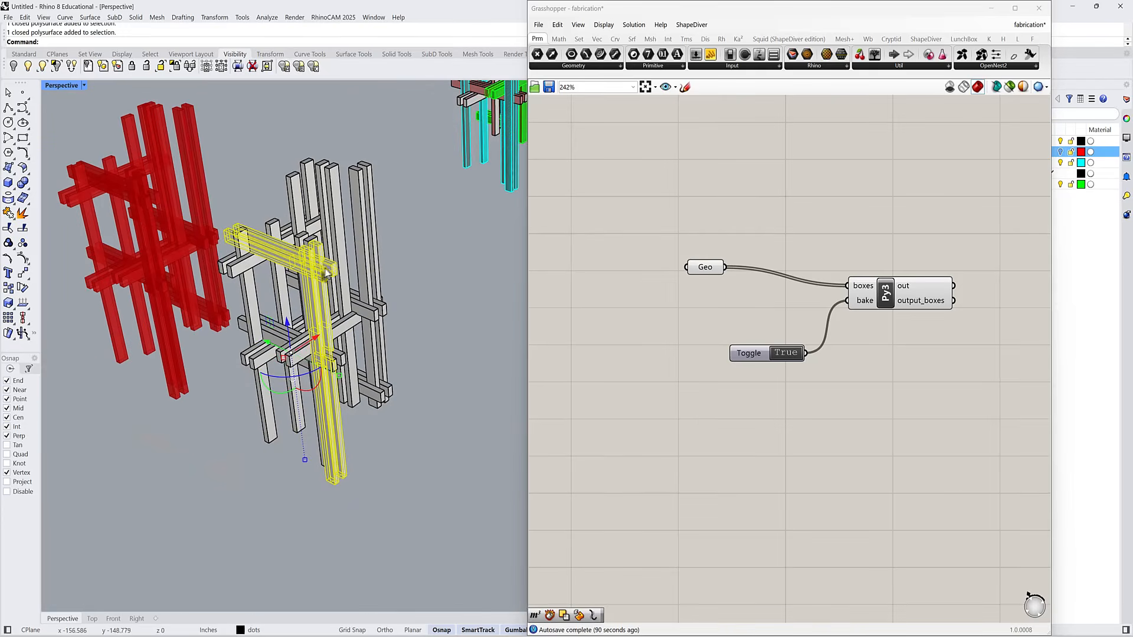
{"action": "left_click_drag", "start_coordinate": [311, 341], "coordinate": [166, 427]}
{"action": "left_click", "coordinate": [216, 407]}
- Examine the notches on the pulled-out posts and beams and on the posts remaining in the baked tower
{"action": "scroll", "coordinate": [319, 254], "scroll_direction": "up", "scroll_amount": 8}
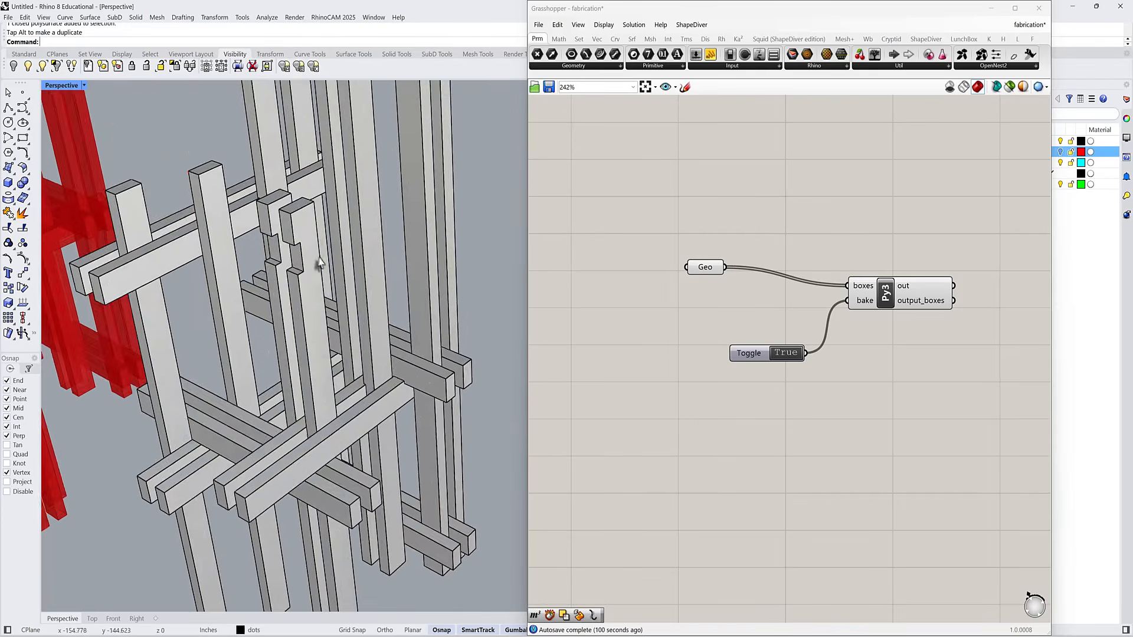
{"action": "scroll", "coordinate": [313, 251], "scroll_direction": "down", "scroll_amount": 6}
{"action": "right_click_drag", "start_coordinate": [284, 251], "coordinate": [348, 225], "text": "shift"}
{"action": "left_click", "coordinate": [203, 416]}
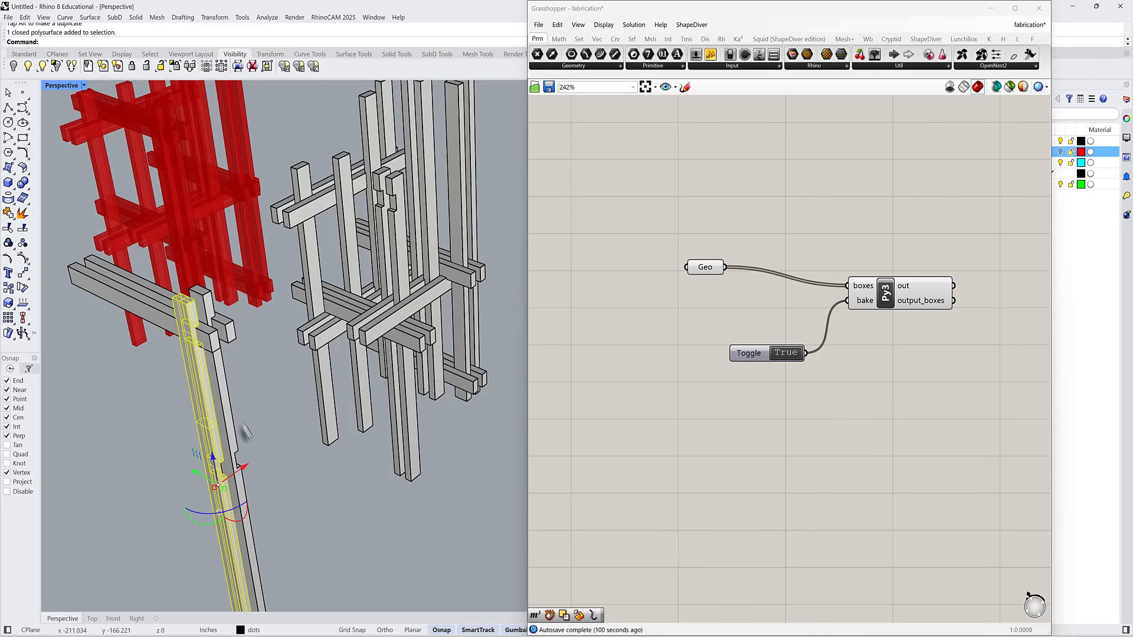
{"action": "scroll", "coordinate": [207, 451], "scroll_direction": "up", "scroll_amount": 6}
{"action": "left_click", "coordinate": [244, 426]}
{"action": "scroll", "coordinate": [265, 420], "scroll_direction": "down", "scroll_amount": 5}
{"action": "left_click", "coordinate": [280, 437]}
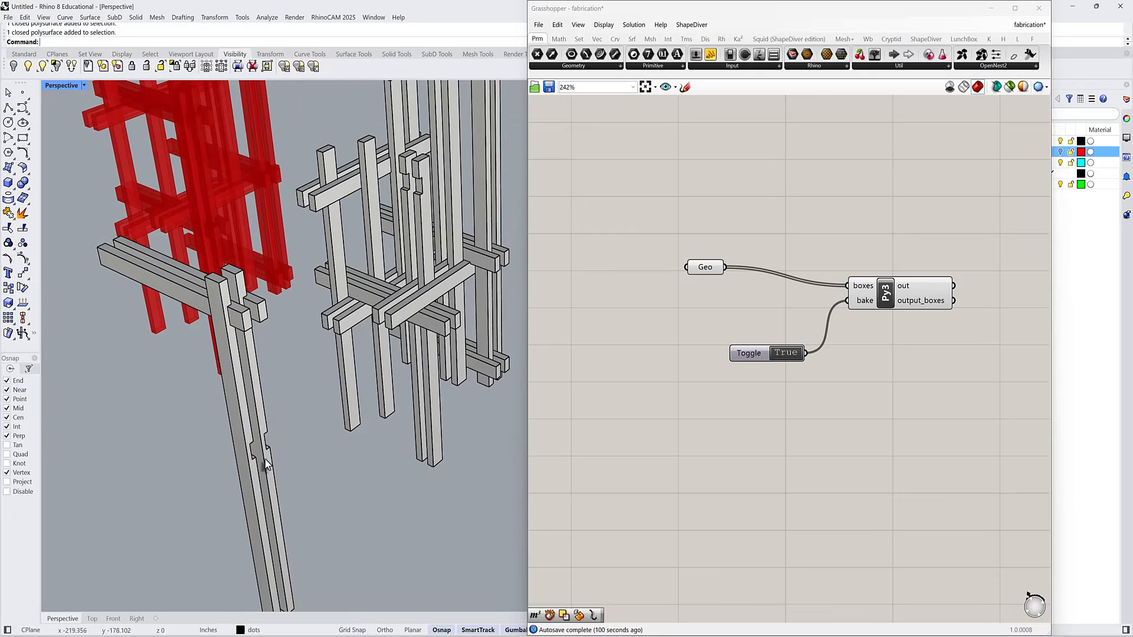
{"action": "scroll", "coordinate": [258, 459], "scroll_direction": "up", "scroll_amount": 3}
{"action": "scroll", "coordinate": [144, 319], "scroll_direction": "down", "scroll_amount": 4}
{"action": "scroll", "coordinate": [143, 318], "scroll_direction": "up", "scroll_amount": 5}
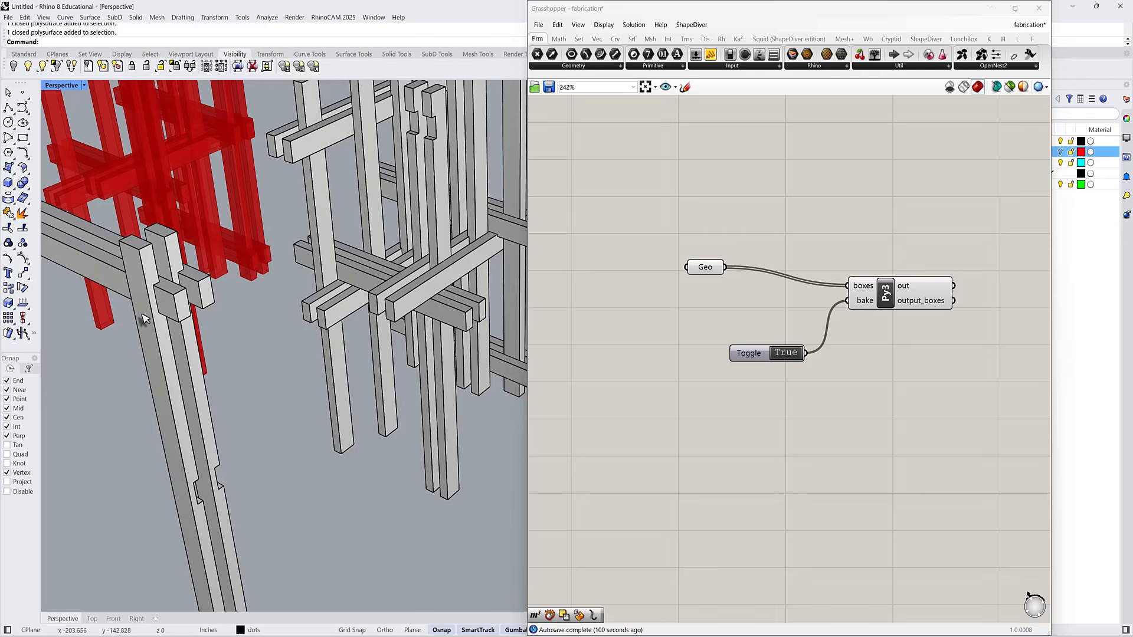
- Move the two pulled-out vertical posts away from the two horizontal beams
{"action": "left_click", "coordinate": [170, 378]}
{"action": "left_click", "coordinate": [195, 386], "text": "shift"}
{"action": "scroll", "coordinate": [267, 356], "scroll_direction": "down", "scroll_amount": 5}
{"action": "left_click_drag", "start_coordinate": [252, 419], "coordinate": [151, 484]}
{"action": "left_click", "coordinate": [183, 413]}
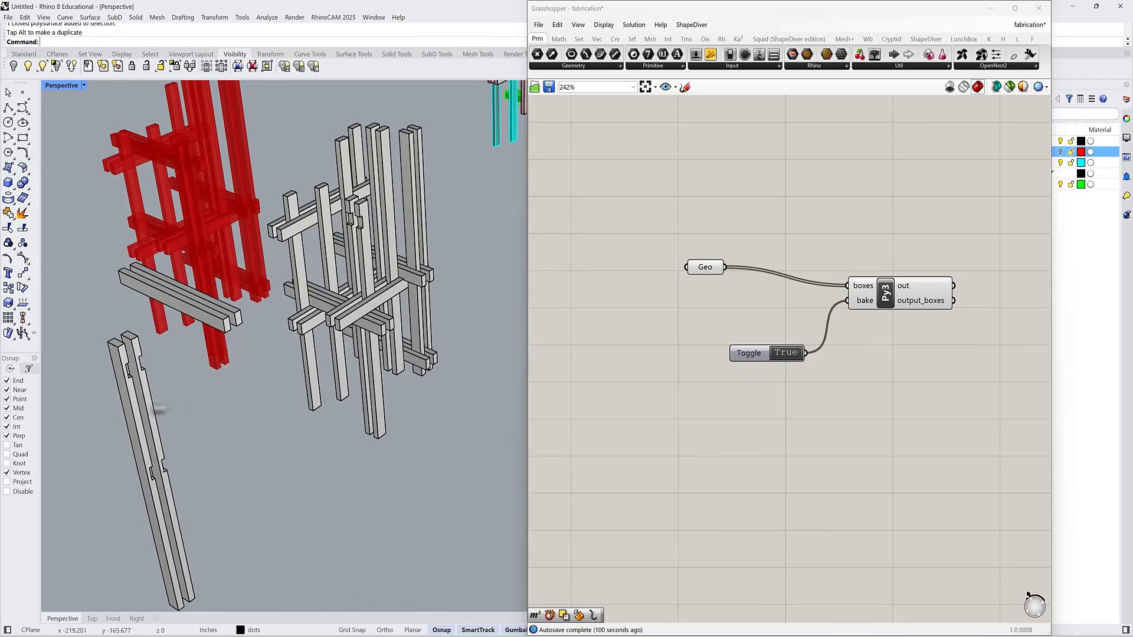
- Examine the notch cuts on the two separated vertical posts from several angles
{"action": "right_click_drag", "start_coordinate": [159, 410], "coordinate": [277, 384]}
{"action": "scroll", "coordinate": [172, 291], "scroll_direction": "up", "scroll_amount": 2}
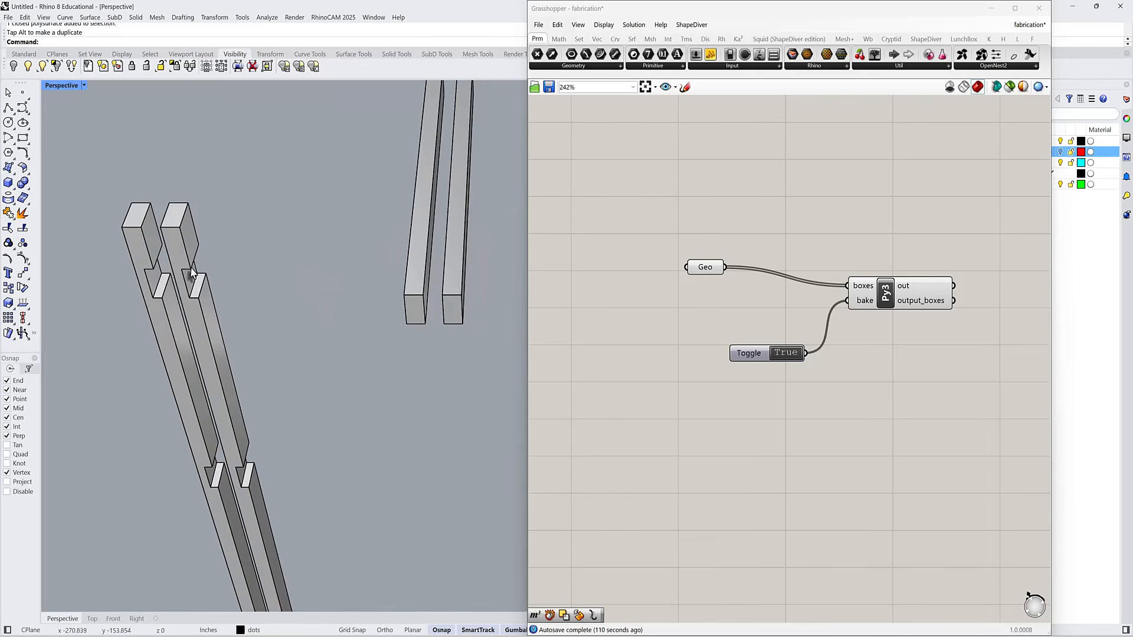
{"action": "scroll", "coordinate": [180, 313], "scroll_direction": "down", "scroll_amount": 8}
{"action": "right_click_drag", "start_coordinate": [234, 307], "coordinate": [351, 318]}
{"action": "scroll", "coordinate": [361, 235], "scroll_direction": "up", "scroll_amount": 4}
{"action": "scroll", "coordinate": [361, 229], "scroll_direction": "down", "scroll_amount": 5}
{"action": "scroll", "coordinate": [322, 304], "scroll_direction": "up", "scroll_amount": 5}
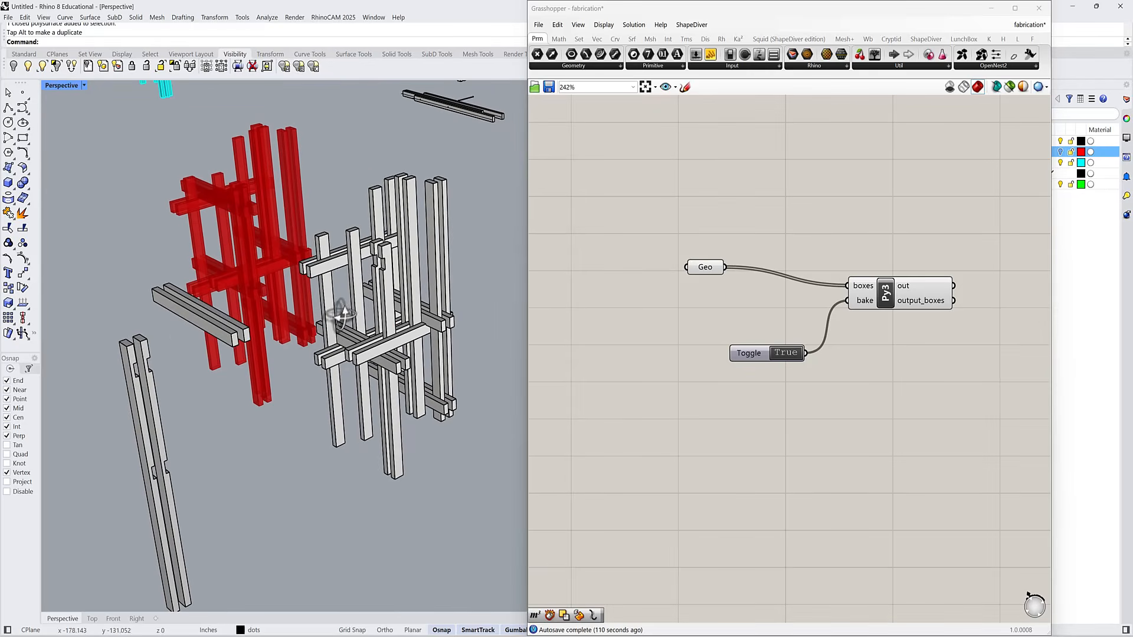
- Look over the Grasshopper definition and compare the baked tower and its separated pieces with the red preview and neighbouring models
{"action": "scroll", "coordinate": [746, 253], "scroll_direction": "down", "scroll_amount": 3}
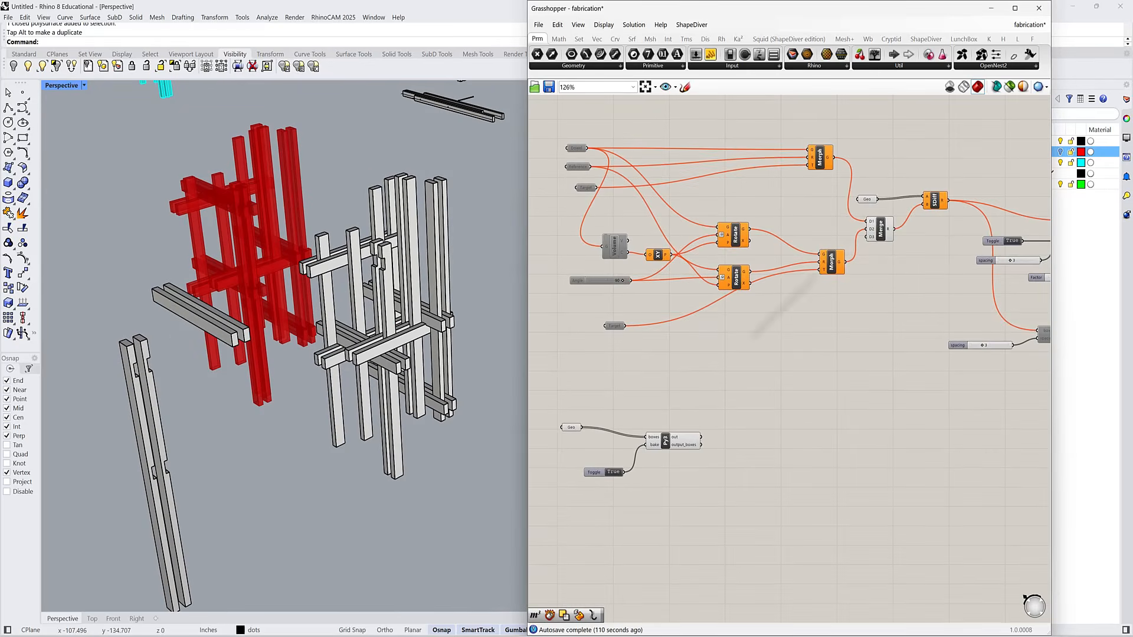
{"action": "right_click_drag", "start_coordinate": [922, 237], "coordinate": [912, 236]}
{"action": "right_click_drag", "start_coordinate": [629, 332], "coordinate": [806, 265]}
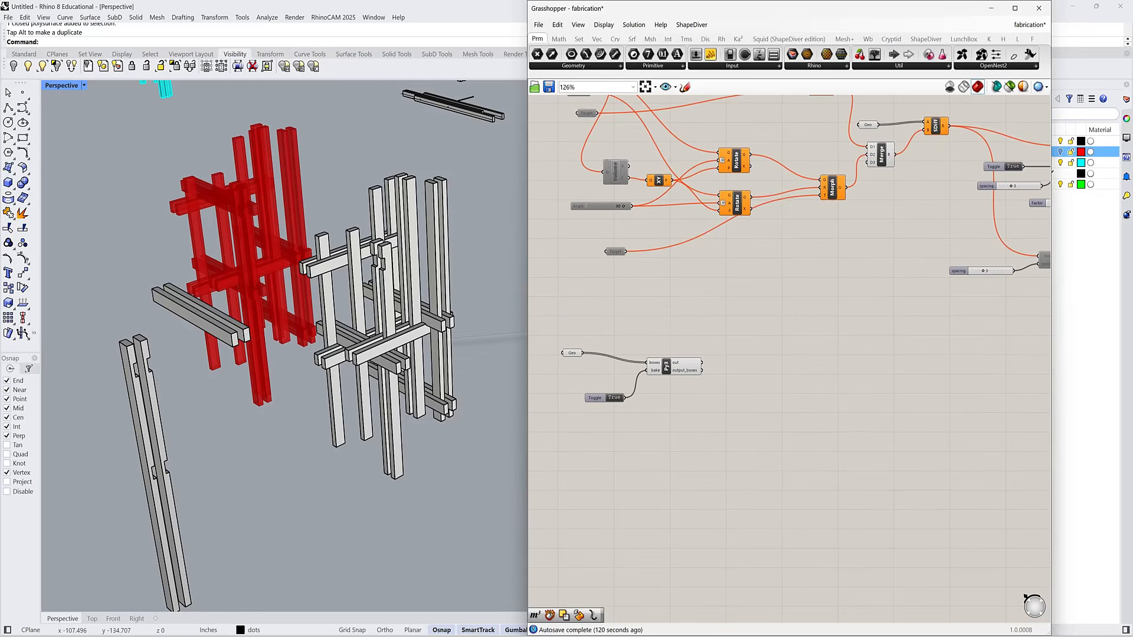
{"action": "scroll", "coordinate": [266, 231], "scroll_direction": "down", "scroll_amount": 8}
{"action": "scroll", "coordinate": [371, 121], "scroll_direction": "up", "scroll_amount": 4}
{"action": "right_click_drag", "start_coordinate": [371, 121], "coordinate": [328, 176], "text": "shift"}
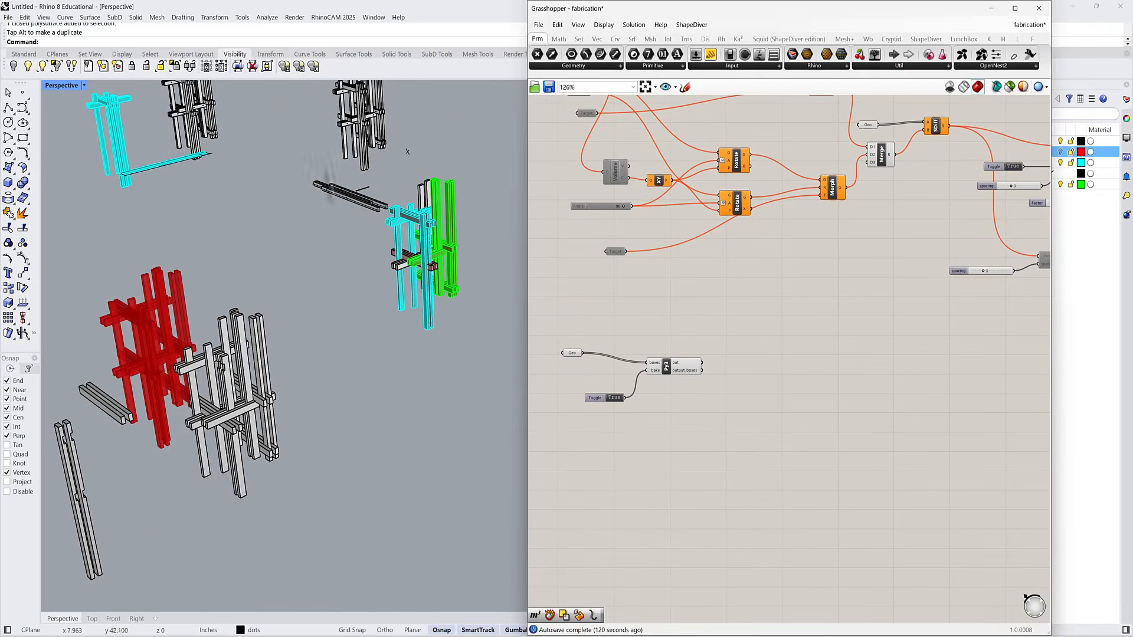
{"action": "right_click_drag", "start_coordinate": [132, 481], "coordinate": [294, 450], "text": "shift"}
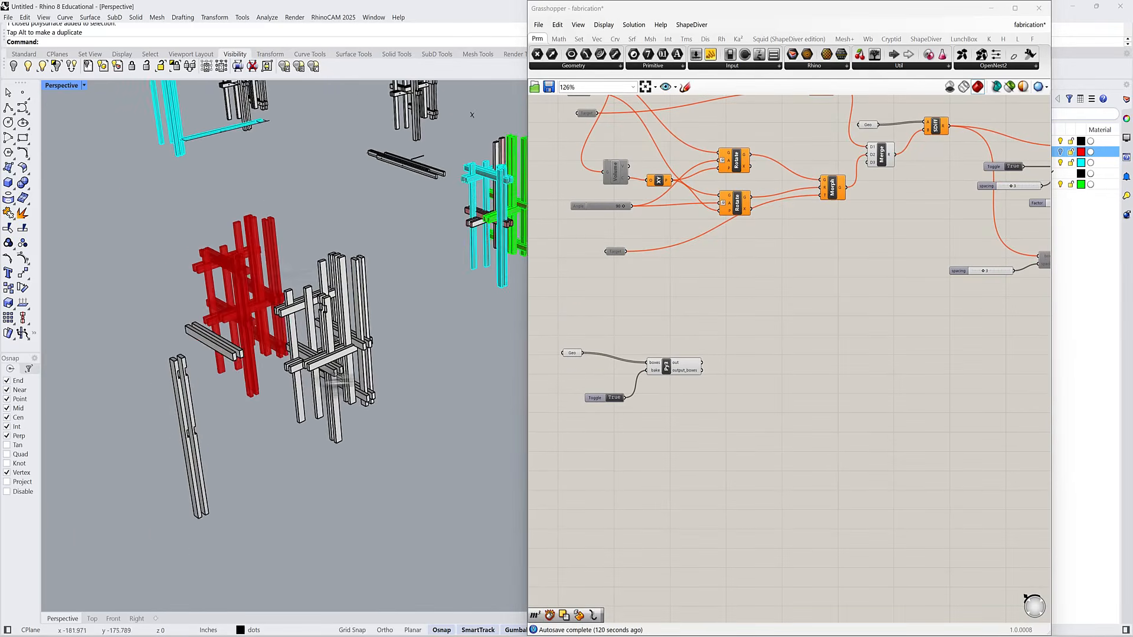
{"action": "right_click_drag", "start_coordinate": [335, 384], "coordinate": [354, 354]}
{"action": "scroll", "coordinate": [340, 322], "scroll_direction": "down", "scroll_amount": 8}
{"action": "scroll", "coordinate": [336, 318], "scroll_direction": "up", "scroll_amount": 10}
{"action": "scroll", "coordinate": [359, 269], "scroll_direction": "down", "scroll_amount": 6}
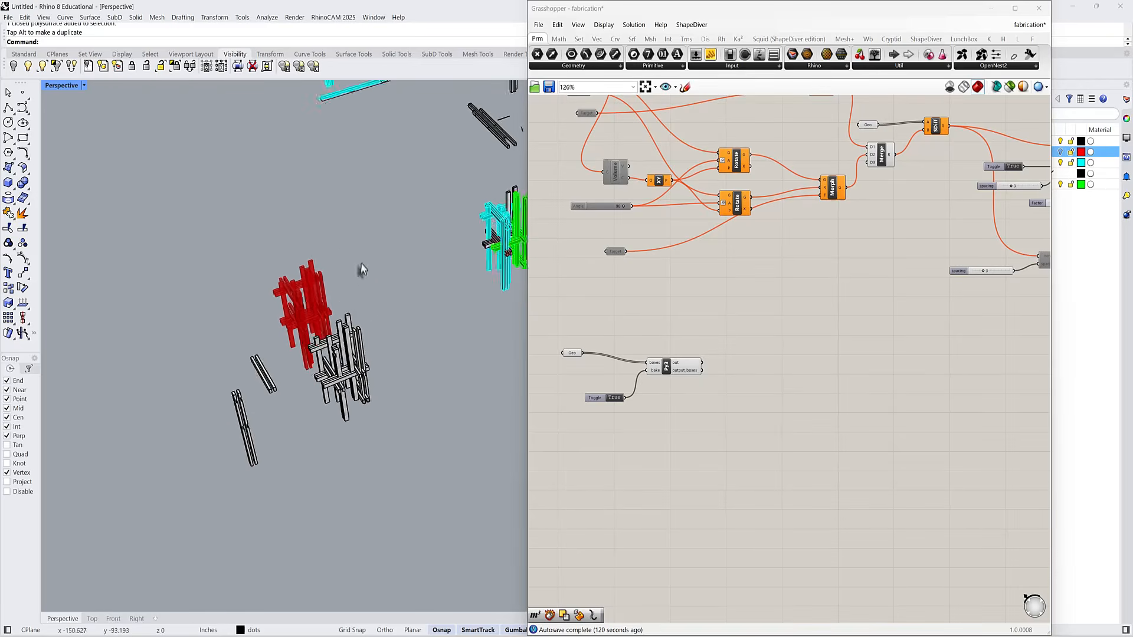
{"action": "scroll", "coordinate": [354, 274], "scroll_direction": "up", "scroll_amount": 6}
{"action": "right_click_drag", "start_coordinate": [288, 391], "coordinate": [345, 321], "text": "shift"}
{"action": "right_click_drag", "start_coordinate": [338, 404], "coordinate": [335, 369]}
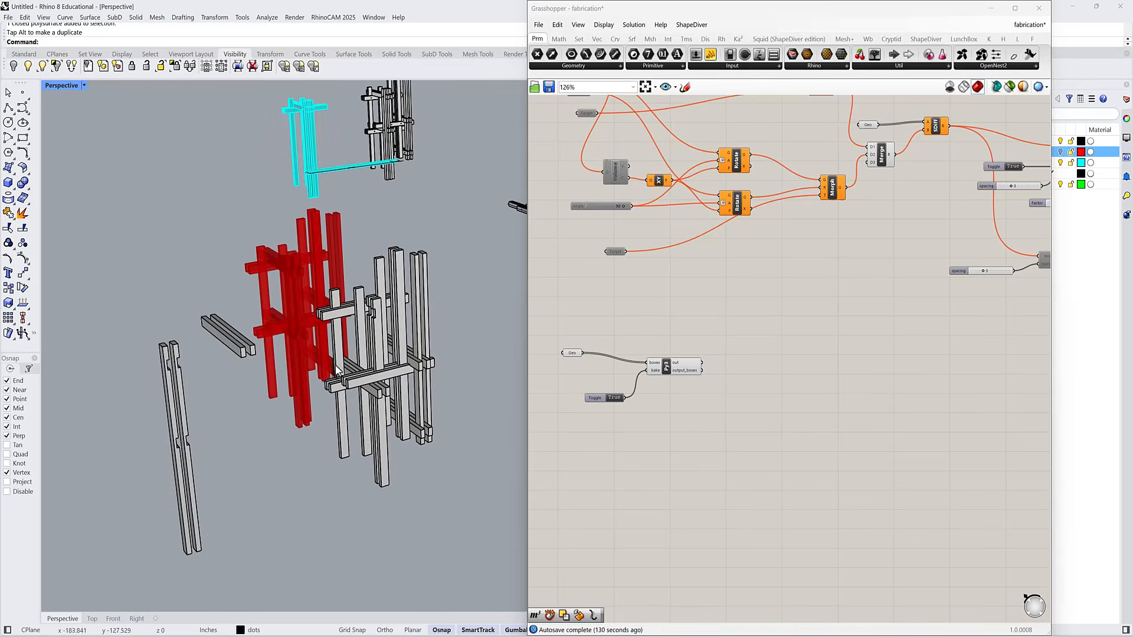
{"action": "scroll", "coordinate": [337, 367], "scroll_direction": "up", "scroll_amount": 3}
{"action": "scroll", "coordinate": [345, 361], "scroll_direction": "down", "scroll_amount": 3}
{"action": "scroll", "coordinate": [326, 391], "scroll_direction": "up", "scroll_amount": 2}
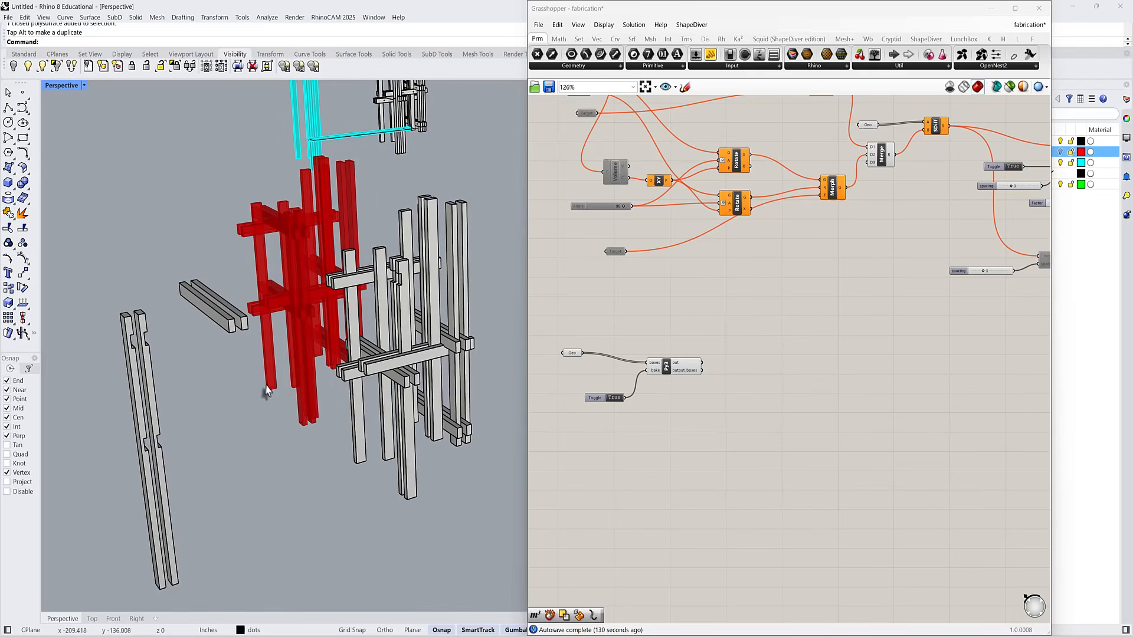
{"action": "mouse_move", "coordinate": [266, 391]}
{"action": "right_mouse_down"}
{"action": "mouse_move", "coordinate": [243, 369]}
{"action": "mouse_move", "coordinate": [263, 370]}
{"action": "right_mouse_up"}
- Align the third parameter feeding the upper Morph component beneath the two parameters above it on the Grasshopper canvas
{"action": "right_click_drag", "start_coordinate": [733, 322], "coordinate": [723, 447]}
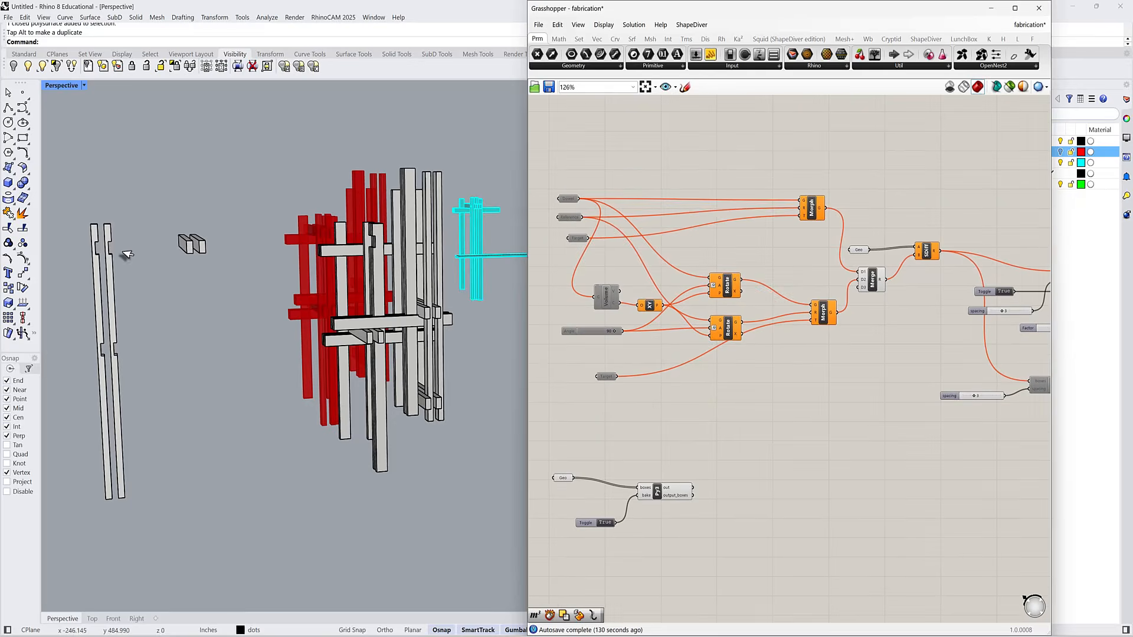
{"action": "right_click_drag", "start_coordinate": [125, 253], "coordinate": [297, 335]}
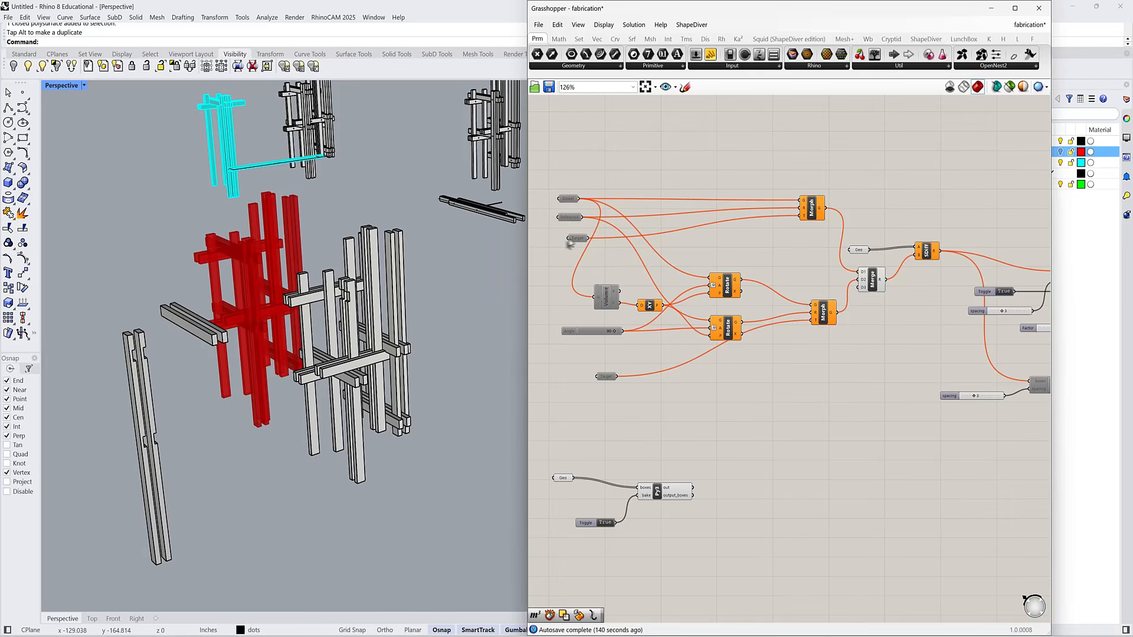
{"action": "left_click_drag", "start_coordinate": [574, 239], "coordinate": [565, 235]}
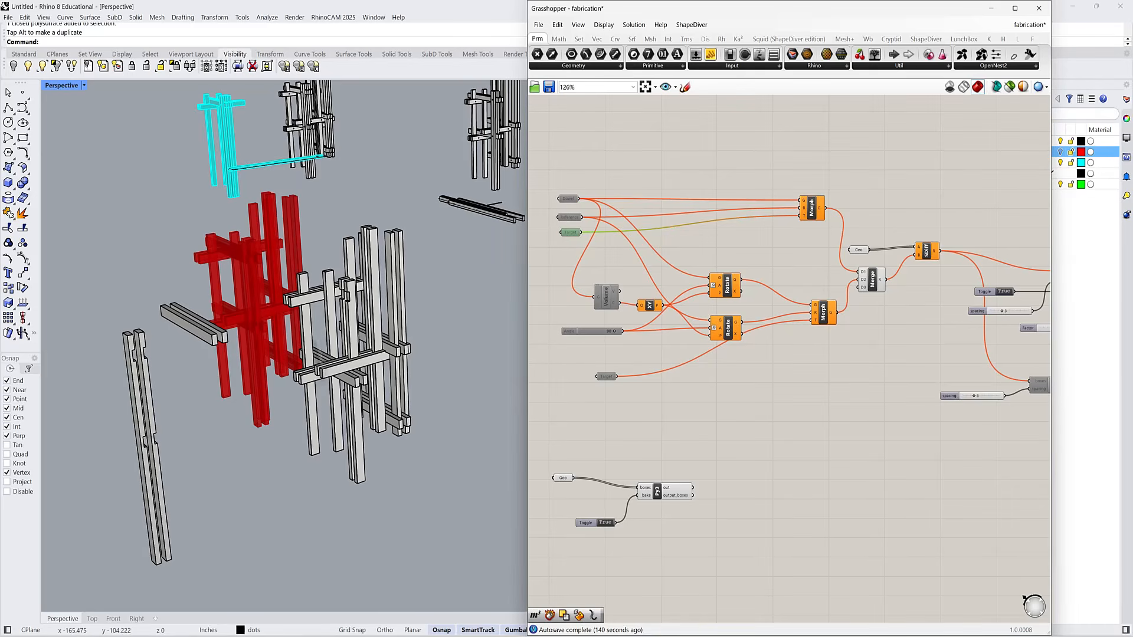